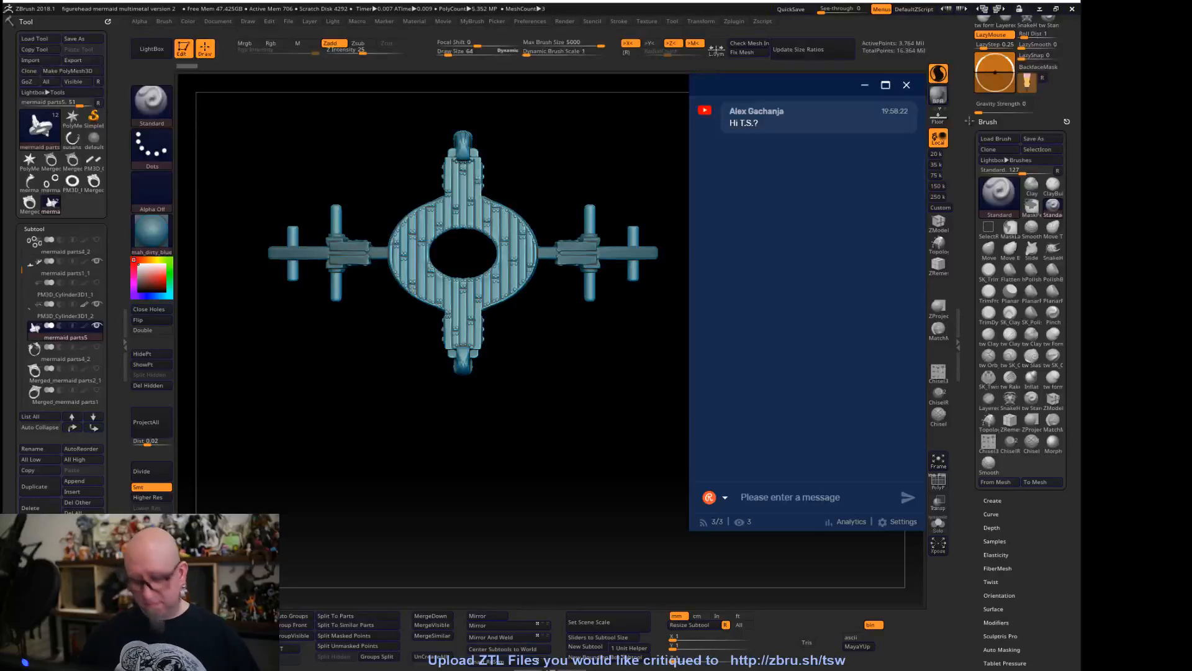
# Send the message "can you hear me?" in the stream chat
pyautogui.write('can ')
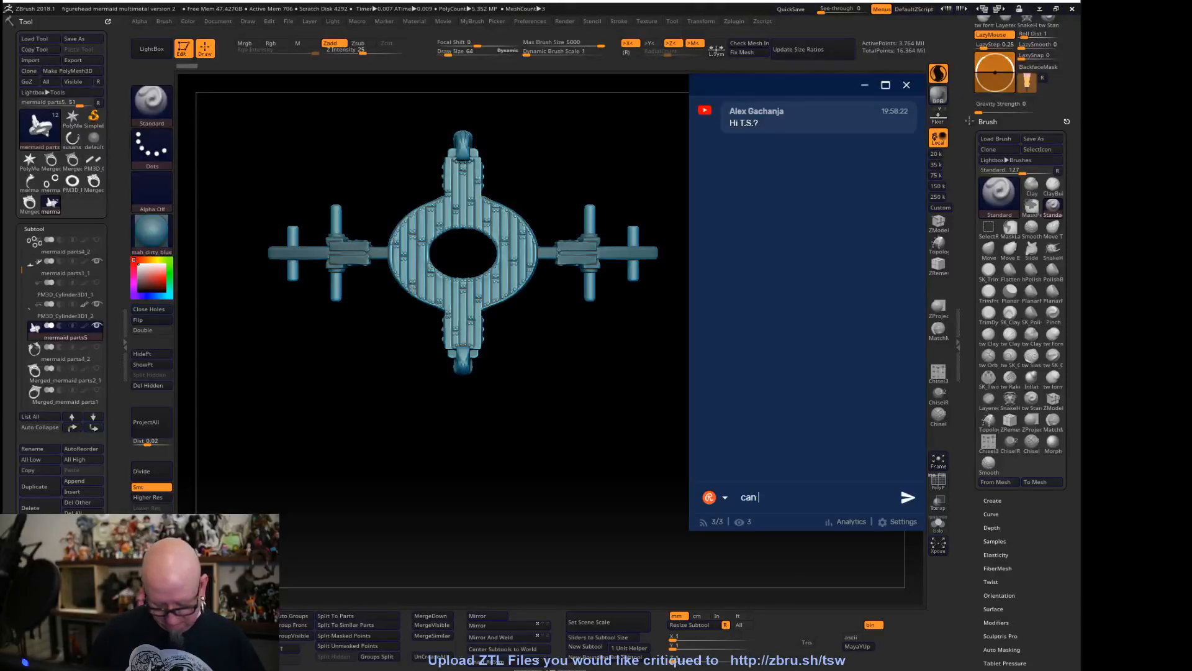
pyautogui.write('you he')
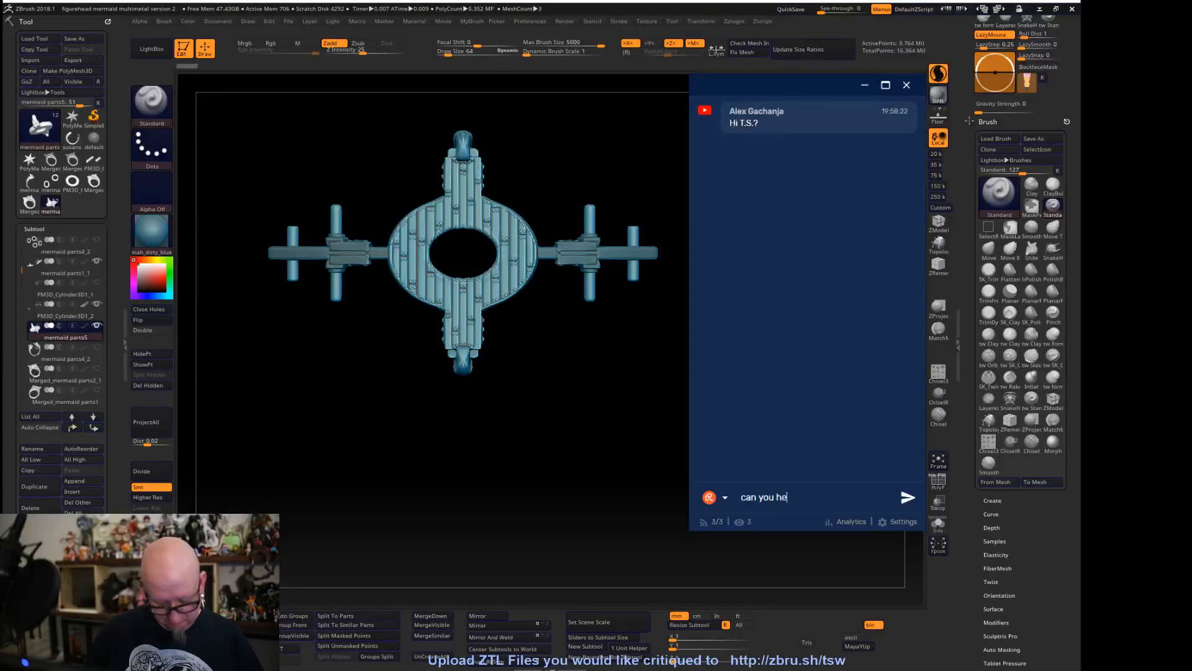
pyautogui.write('ar me?')
pyautogui.press('Return')
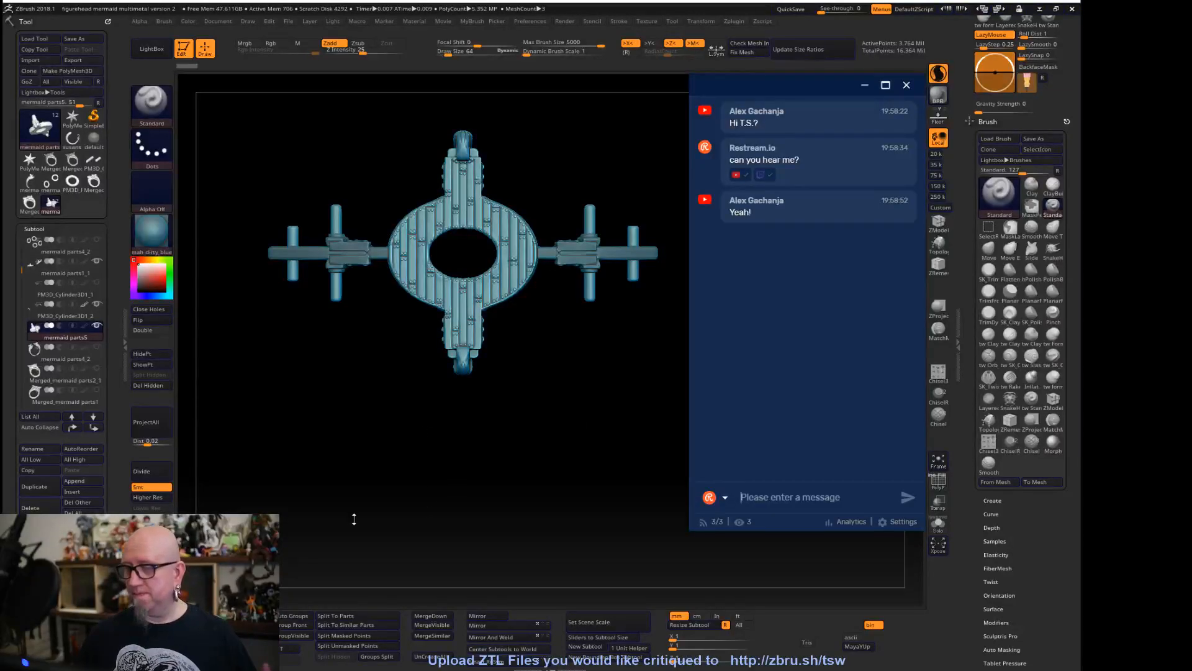
pyautogui.press('super')
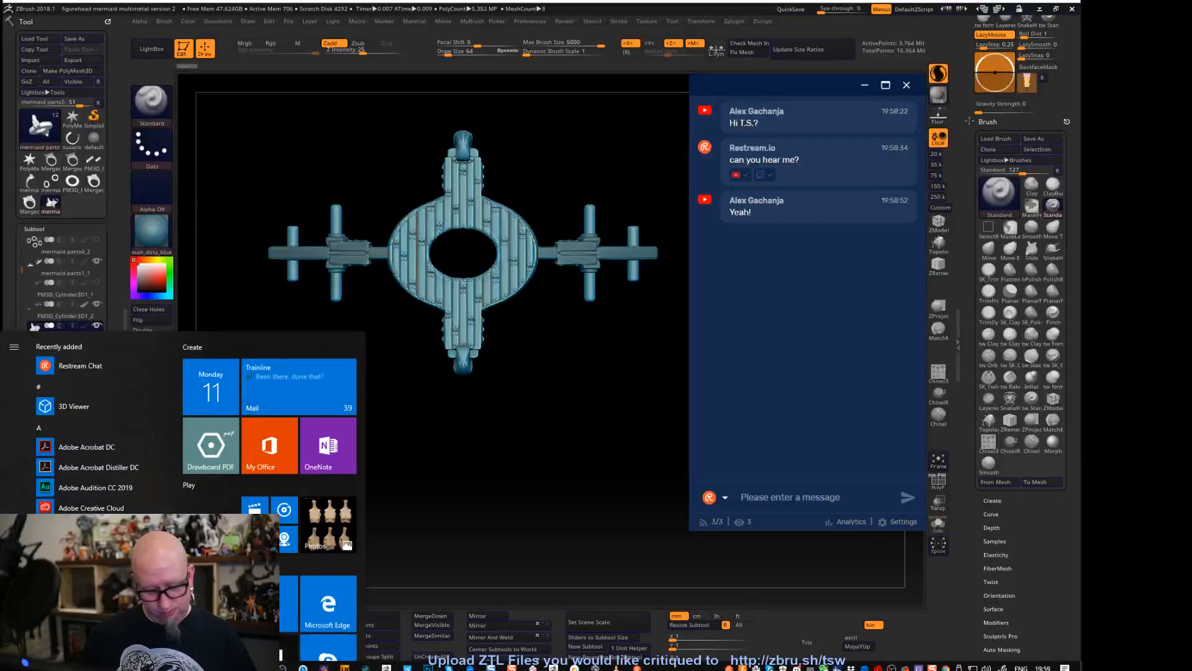
pyautogui.hotkey('alt', 'Tab')
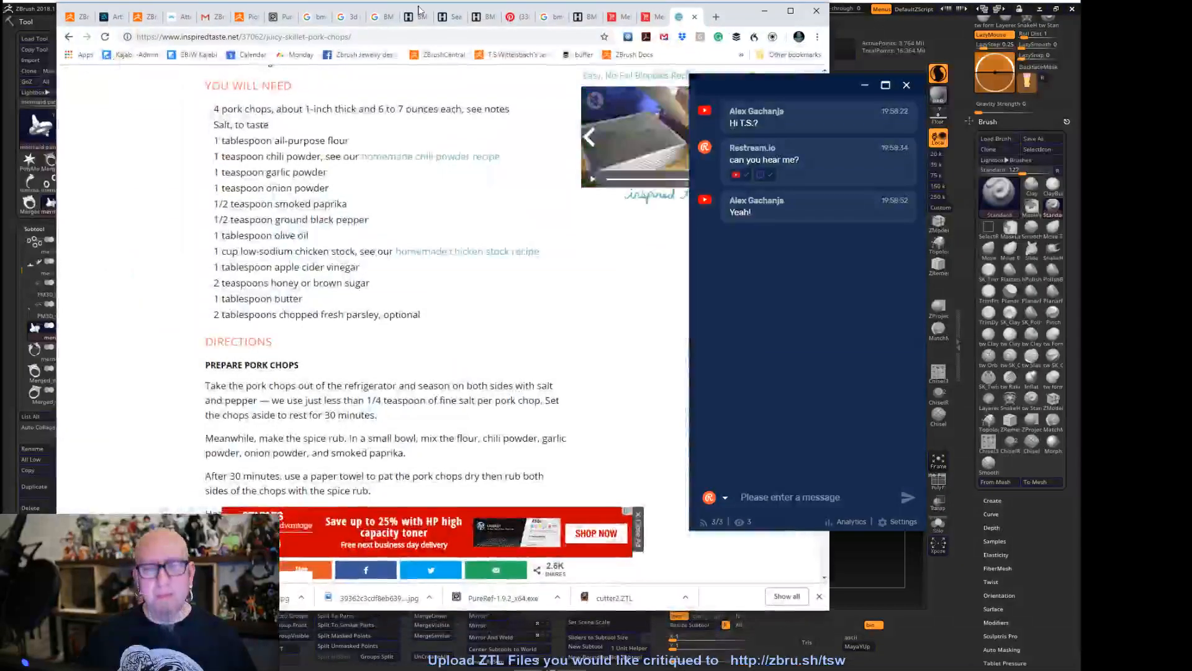
pyautogui.hotkey('alt', 'Tab')
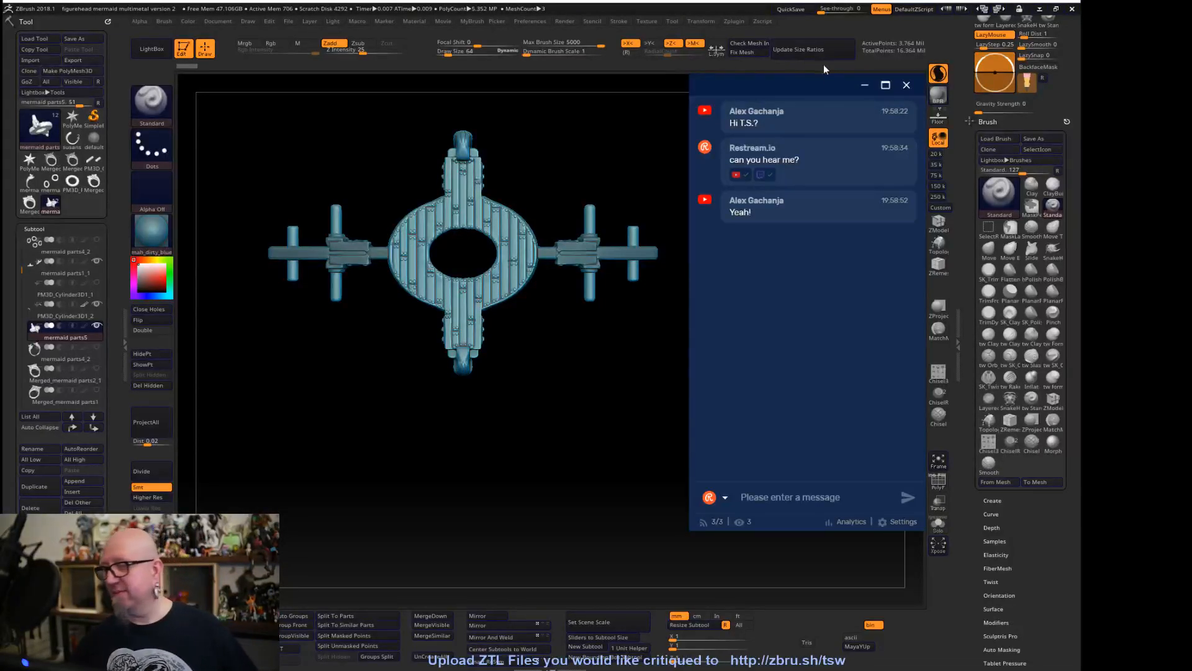
# Move the chat window aside, open its appearance settings and set the background opacity to 50%
pyautogui.moveTo(818, 84); pyautogui.dragTo(281, 79)
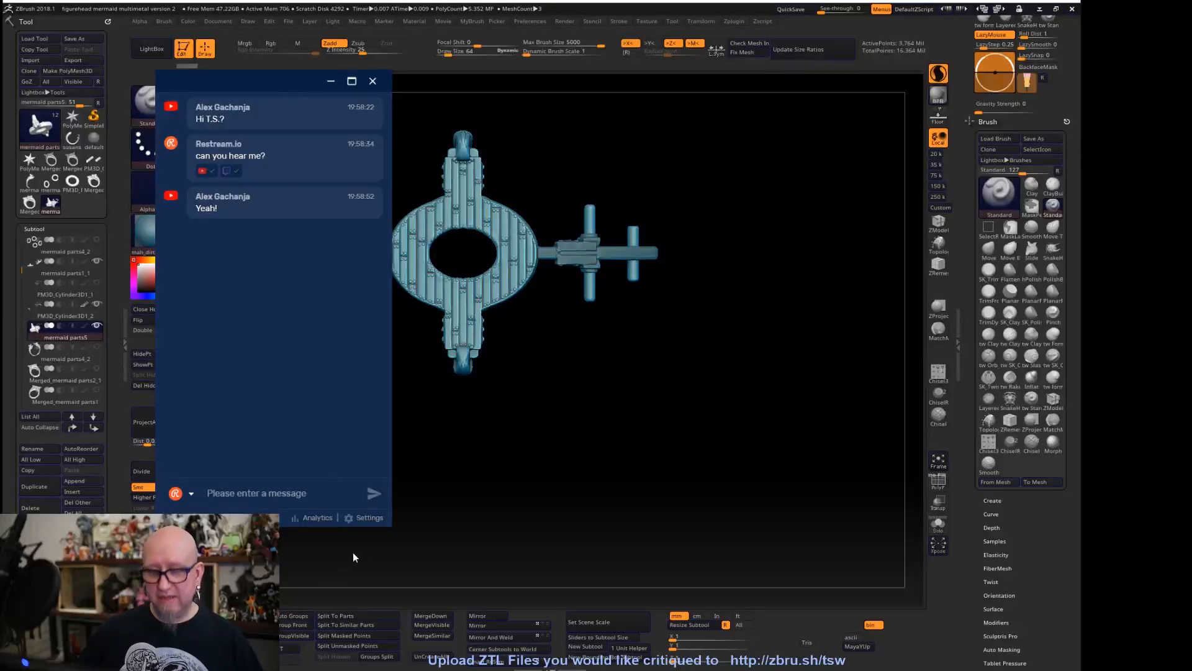
pyautogui.moveTo(393, 529)
pyautogui.mouseDown()
pyautogui.moveTo(466, 586)
pyautogui.moveTo(392, 405)
pyautogui.moveTo(392, 521)
pyautogui.mouseUp()
pyautogui.click(352, 511)
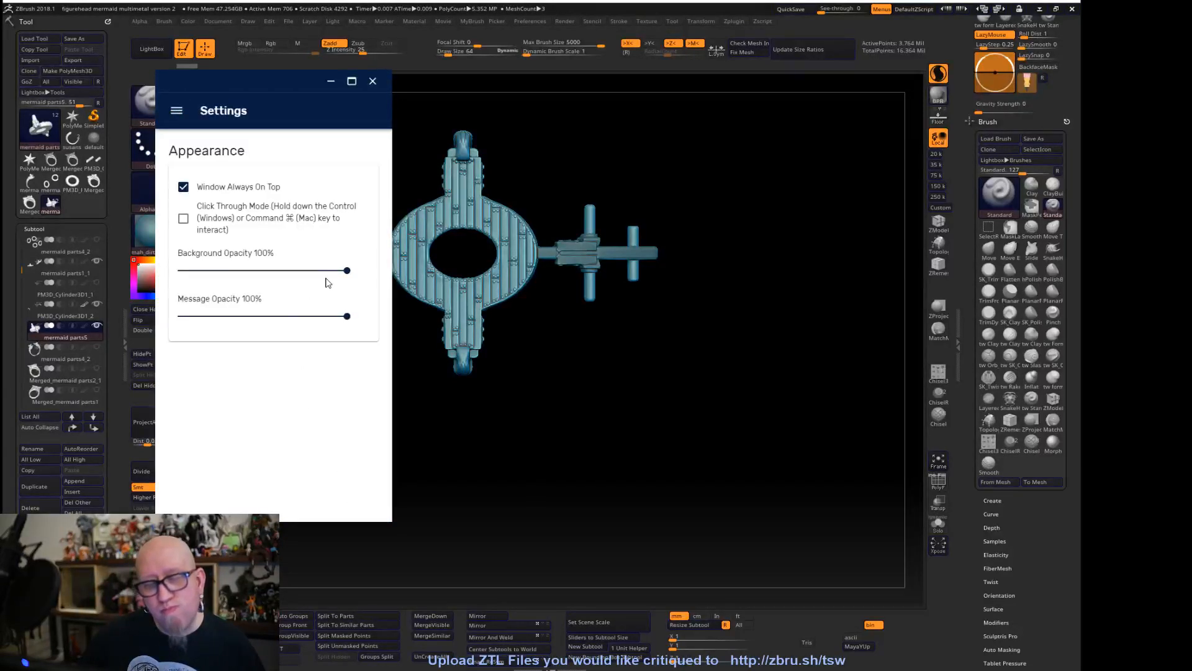
pyautogui.moveTo(346, 270); pyautogui.dragTo(263, 275)
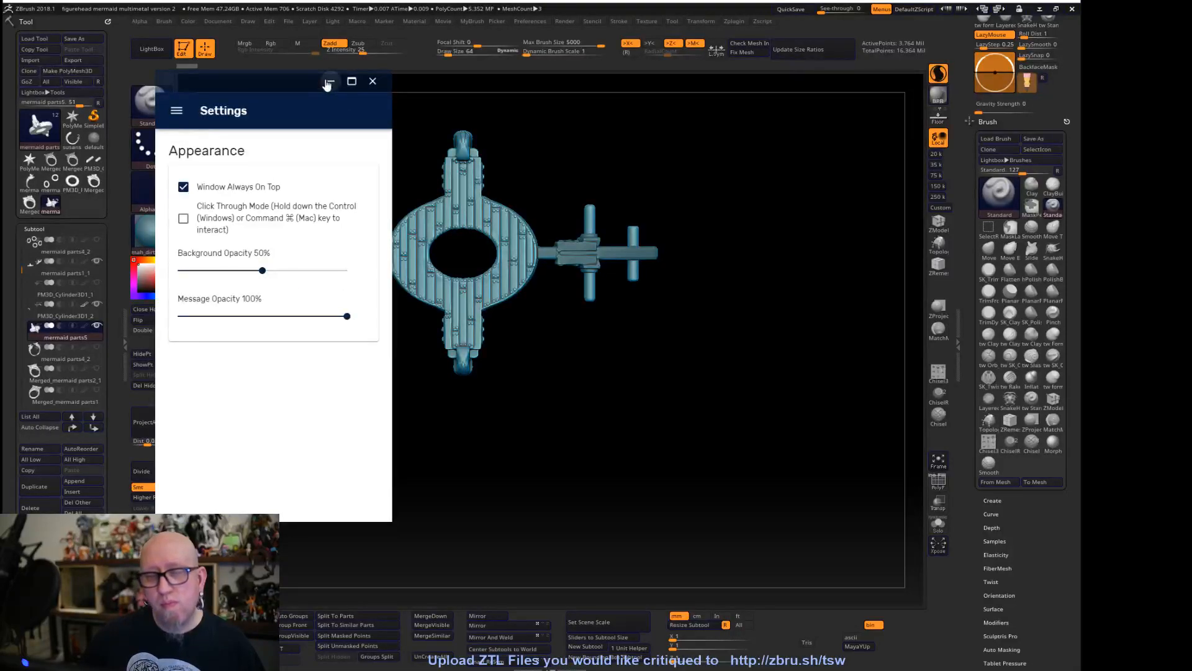
pyautogui.click(177, 110)
pyautogui.click(312, 103)
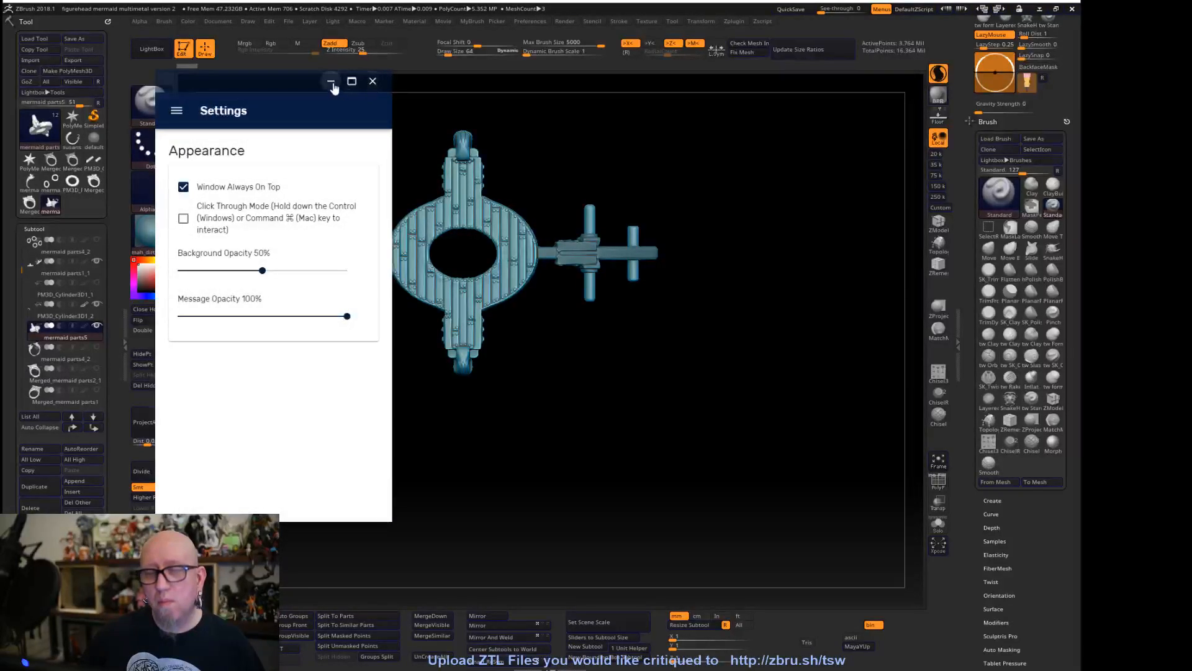
pyautogui.click(331, 82)
pyautogui.press('super')
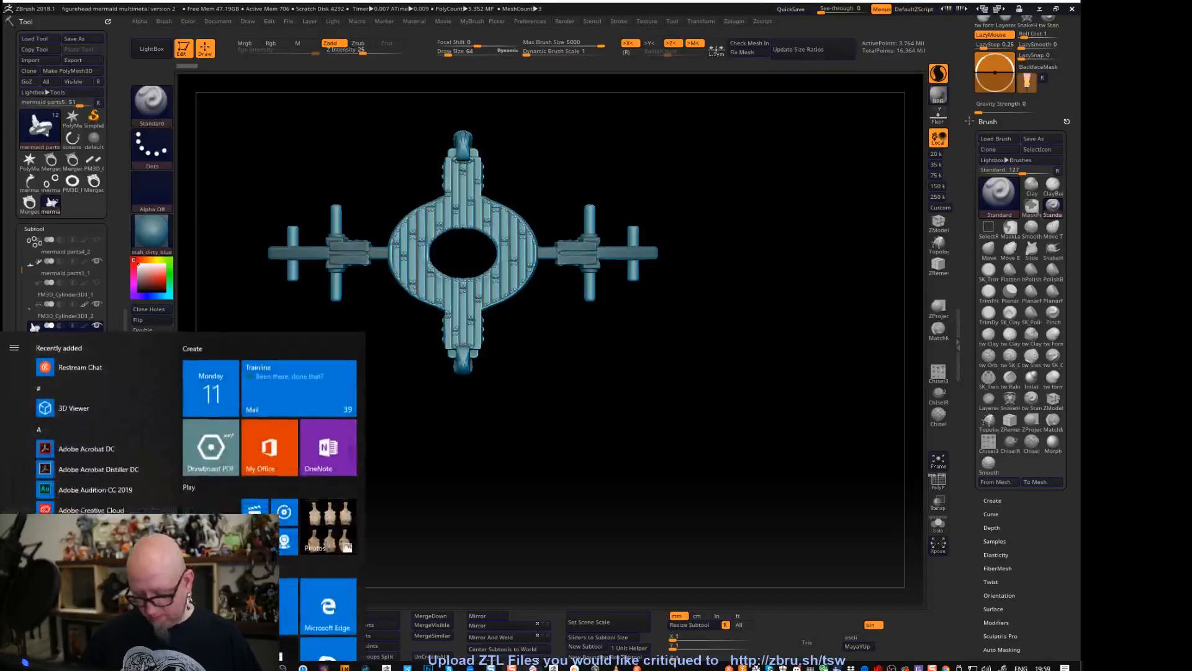
pyautogui.click(616, 667)
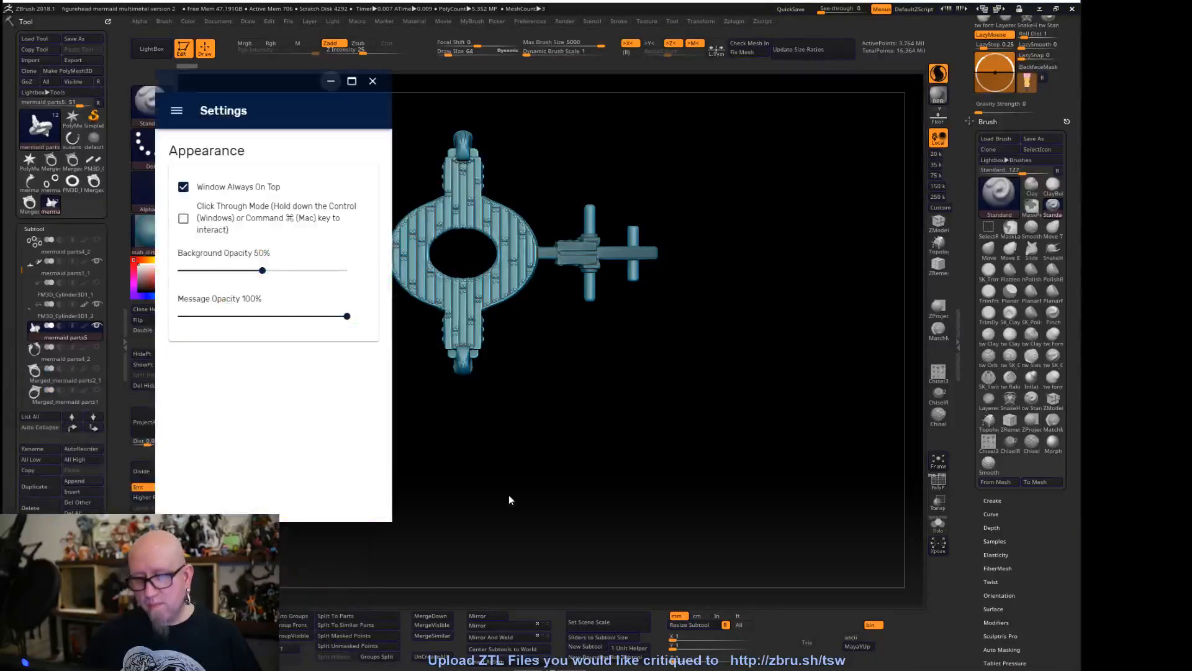
# Return from the chat settings to the messages and move the chat window clear of the model
pyautogui.click(176, 110)
pyautogui.click(187, 110)
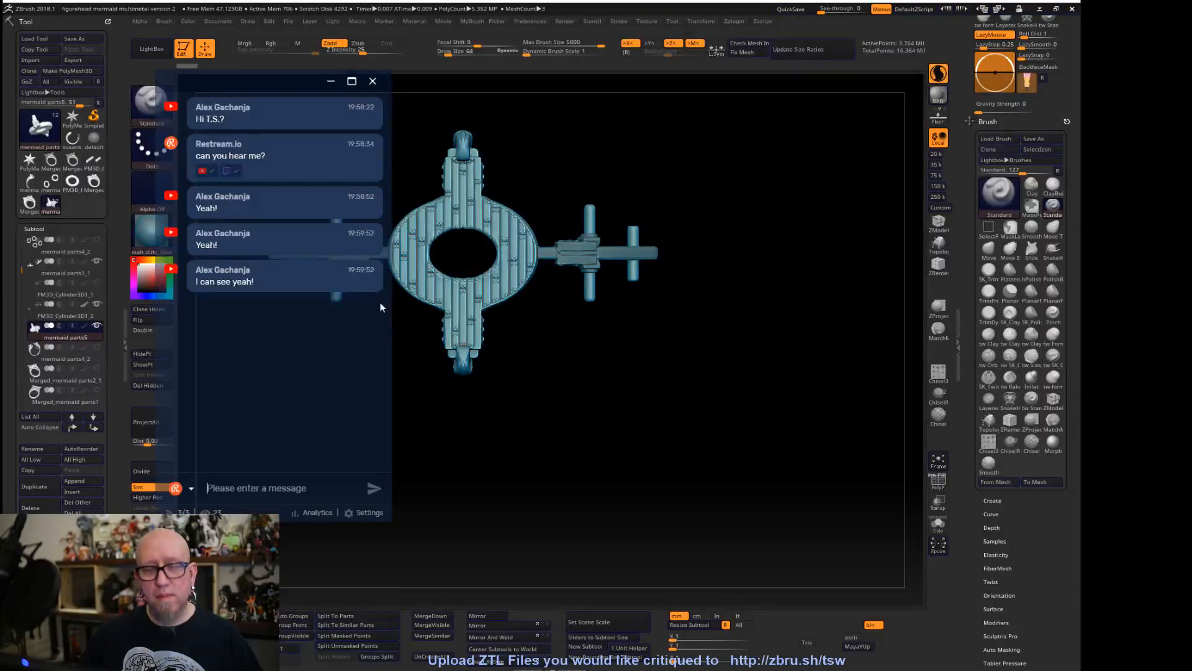
pyautogui.moveTo(276, 79); pyautogui.dragTo(821, 82)
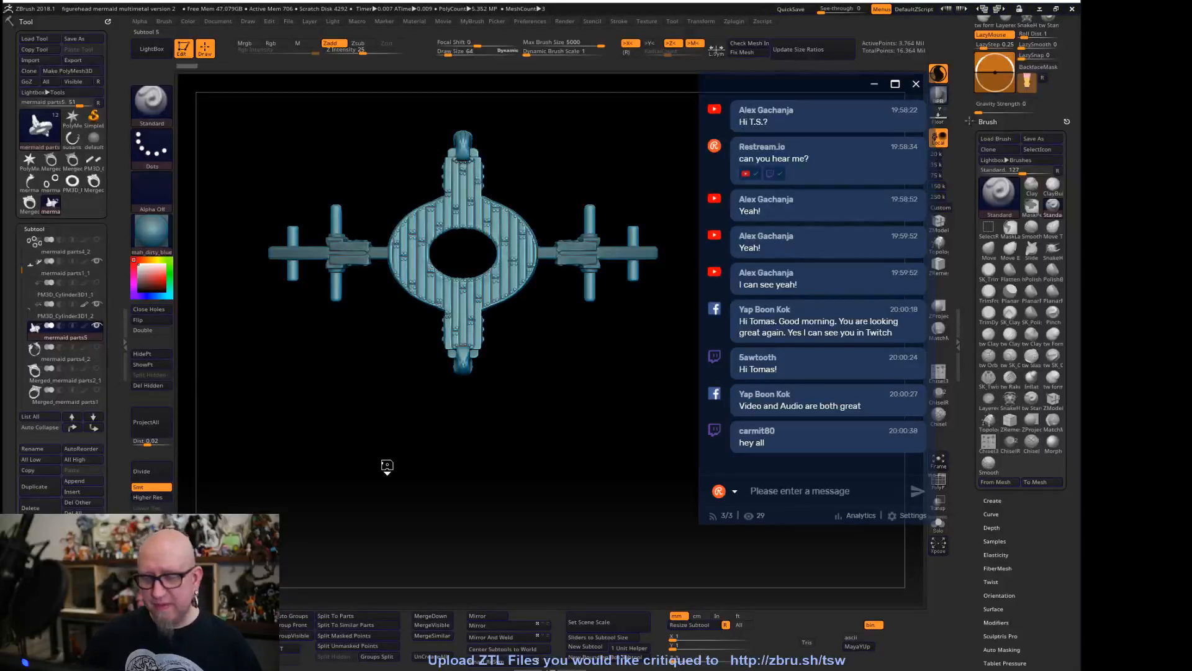
# Show the mermaid figures of the ring together with the deck parts and inspect the ring from the front and at an angle
pyautogui.click(97, 390)
pyautogui.moveTo(288, 303)
pyautogui.mouseDown()
pyautogui.moveTo(354, 598)
pyautogui.moveTo(493, 468)
pyautogui.moveTo(428, 474)
pyautogui.moveTo(533, 174)
pyautogui.mouseUp()
pyautogui.keyDown('shift'); pyautogui.moveTo(312, 439); pyautogui.dragTo(323, 440); pyautogui.keyUp('shift')
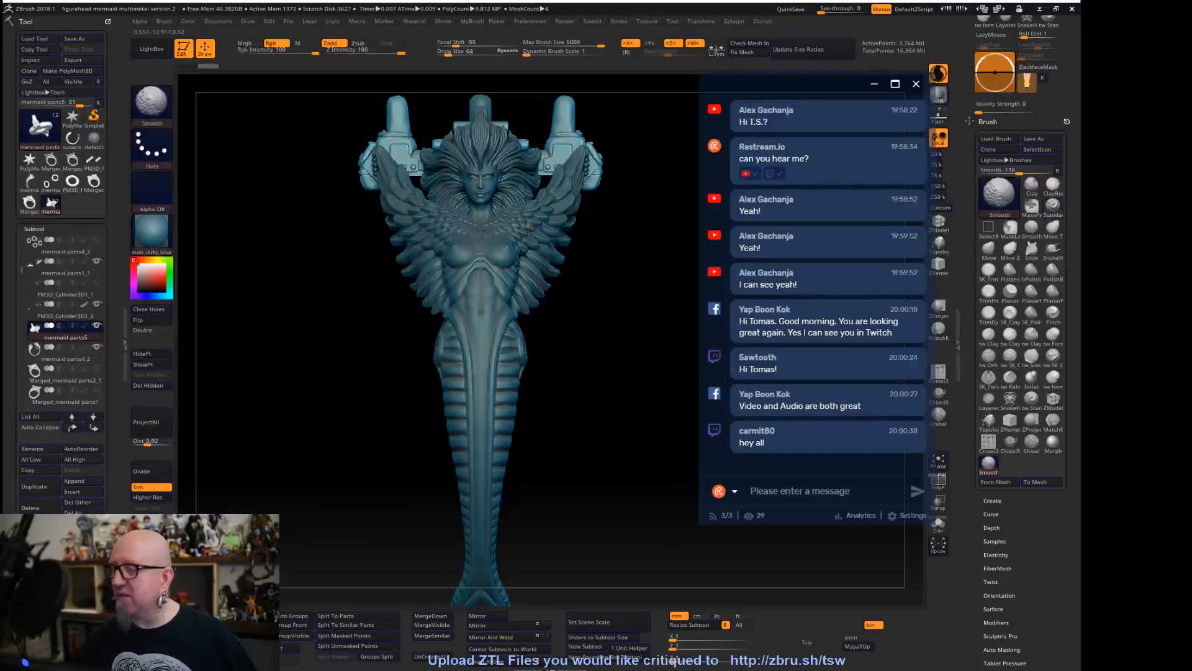
pyautogui.press('shift')
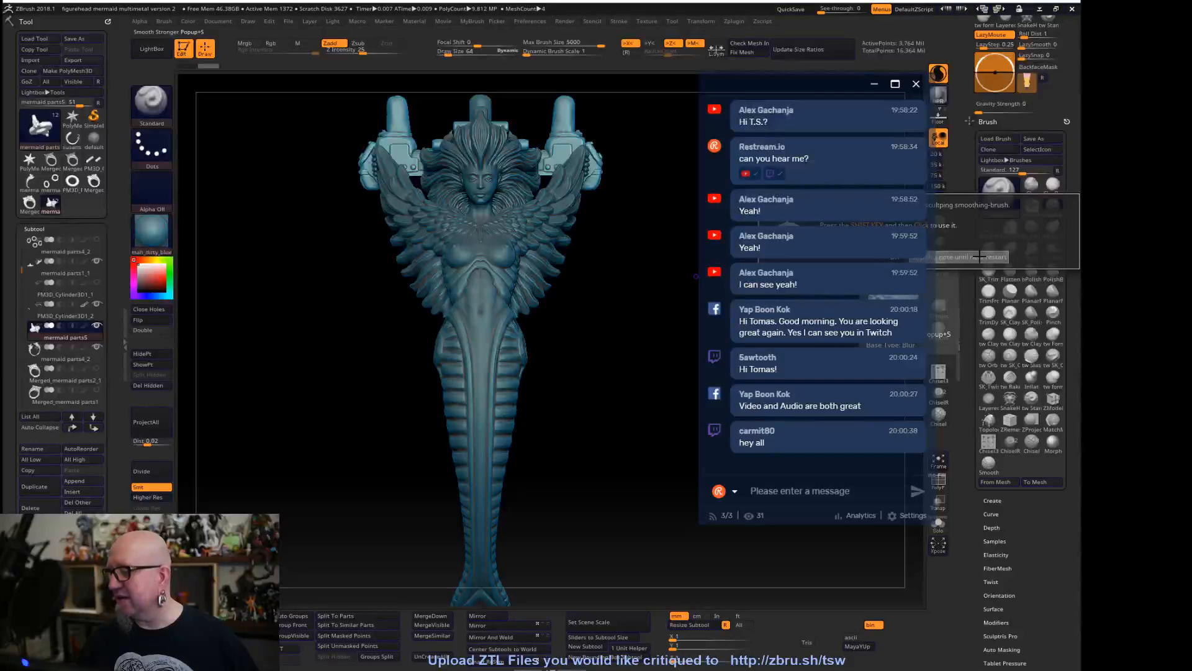
pyautogui.press('shift')
pyautogui.moveTo(615, 382); pyautogui.dragTo(426, 487)
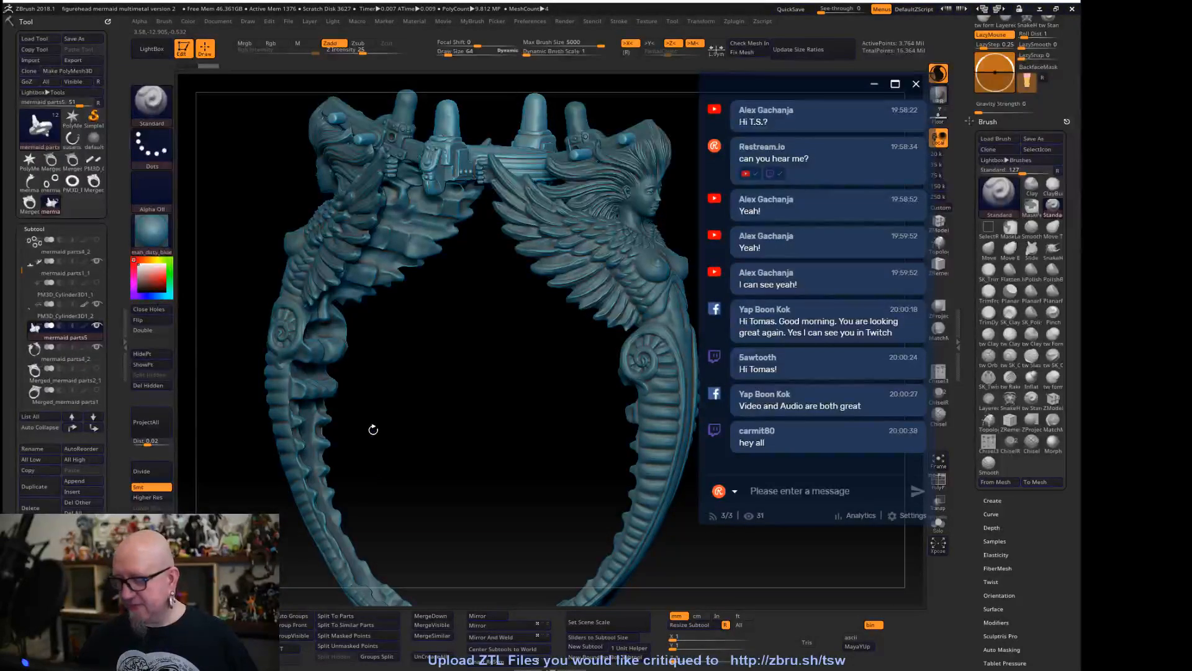
pyautogui.moveTo(444, 395); pyautogui.dragTo(410, 376)
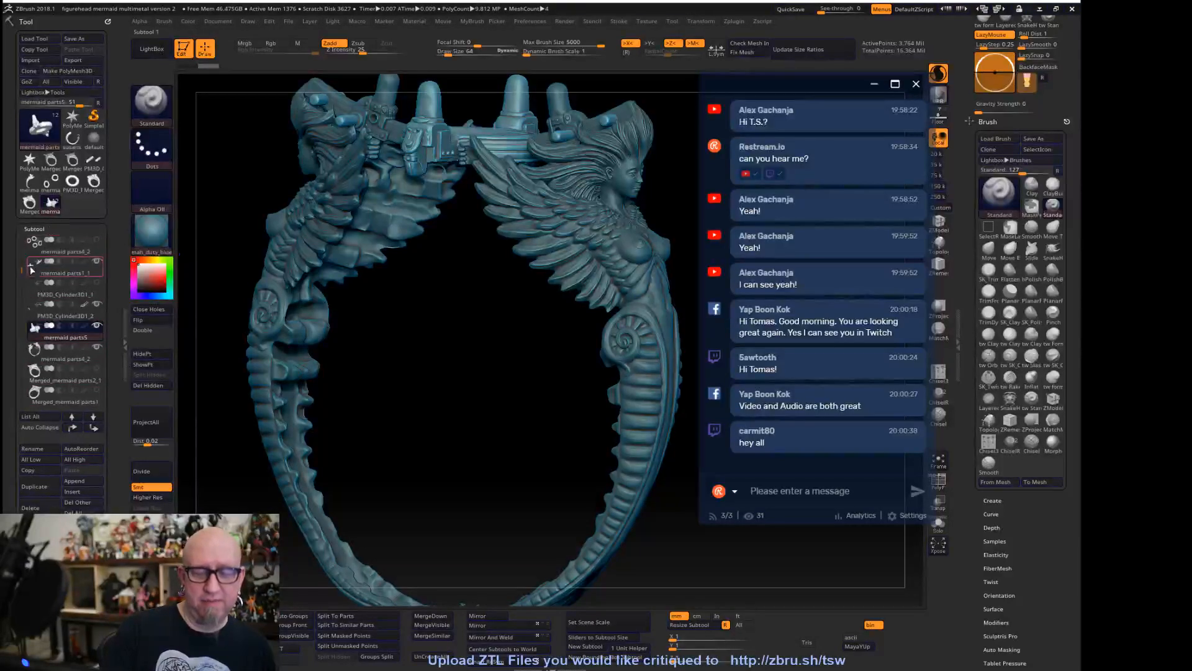
# Append a PolyMesh3D star to the subtool list and turn on the transform gizmo
pyautogui.moveTo(21, 274); pyautogui.dragTo(22, 310)
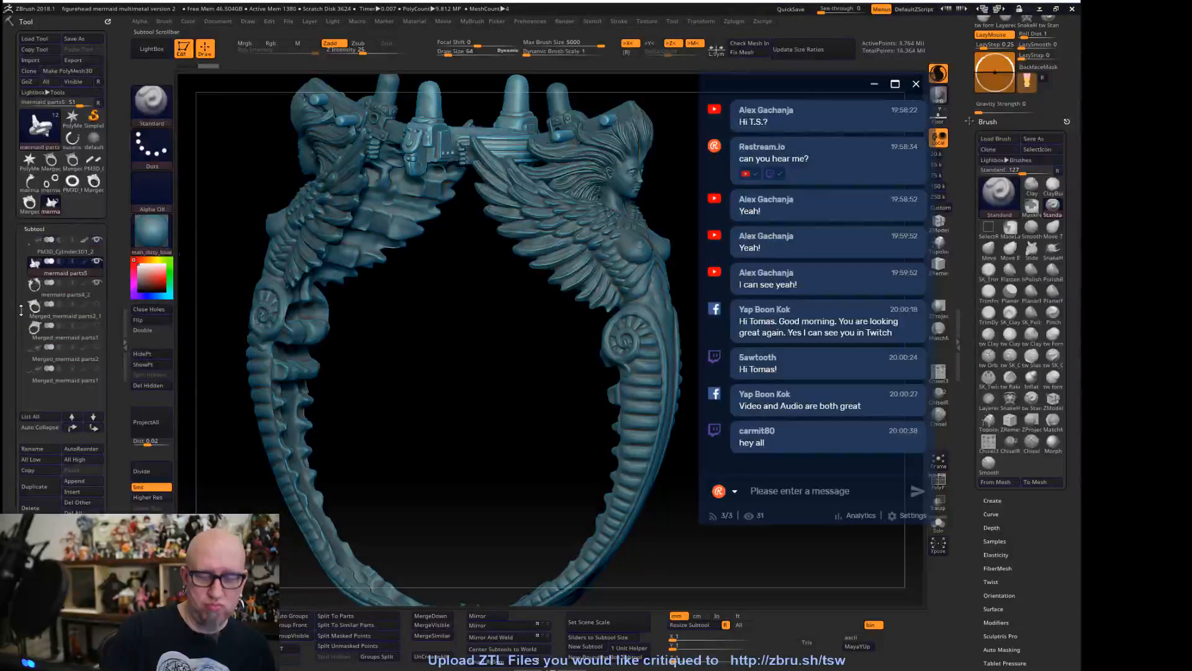
pyautogui.click(91, 483)
pyautogui.click(267, 437)
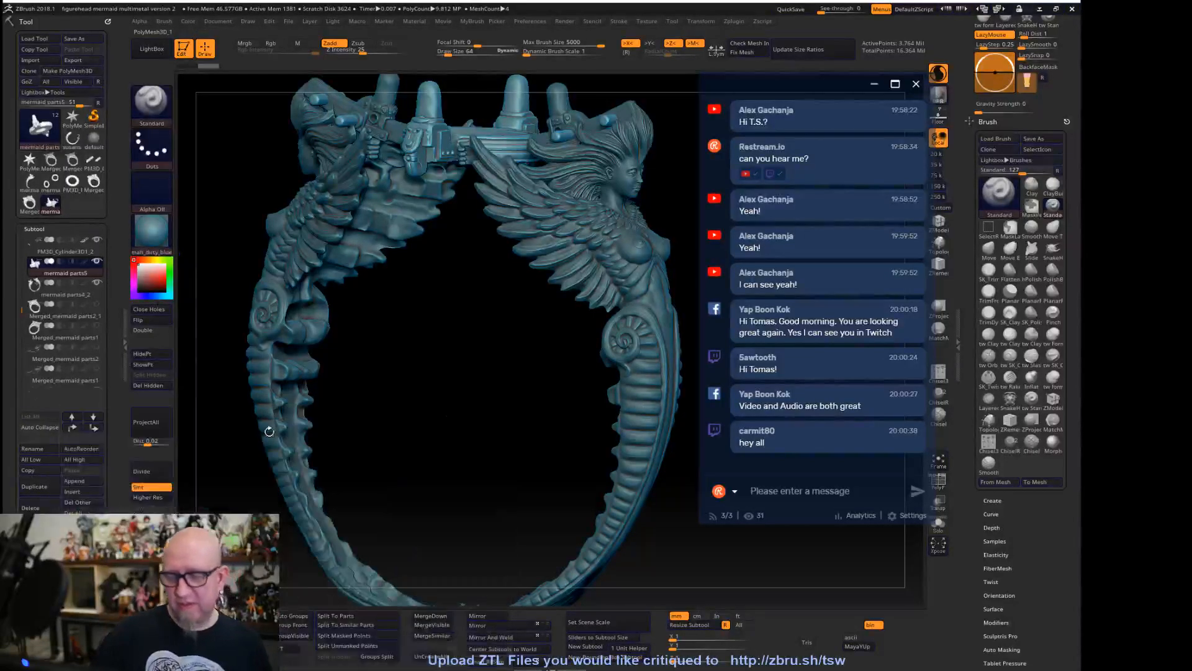
pyautogui.press('w')
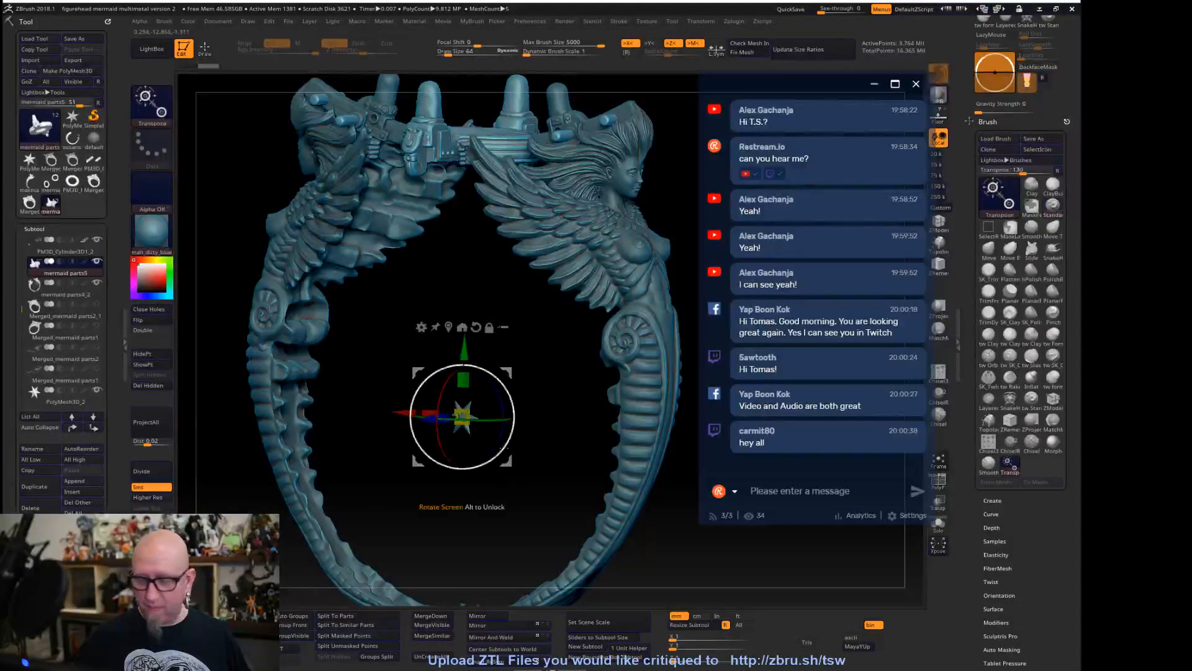
pyautogui.click(539, 328)
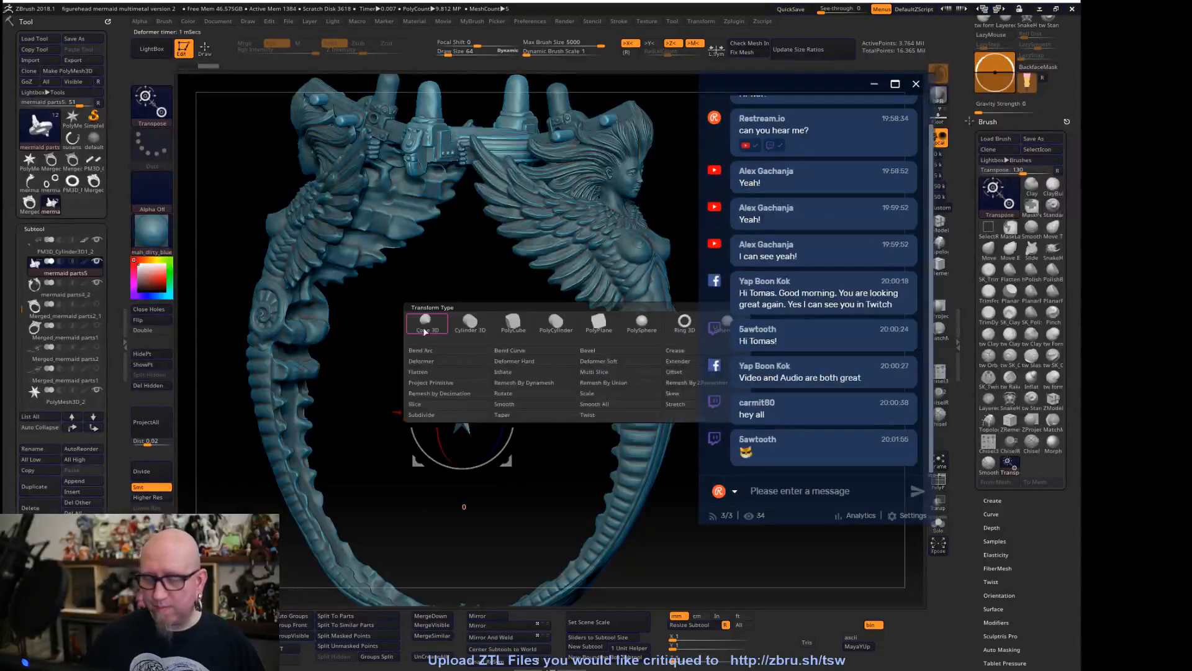
pyautogui.click(642, 322)
pyautogui.keyDown('alt'); pyautogui.moveTo(529, 453); pyautogui.dragTo(526, 420); pyautogui.keyUp('alt')
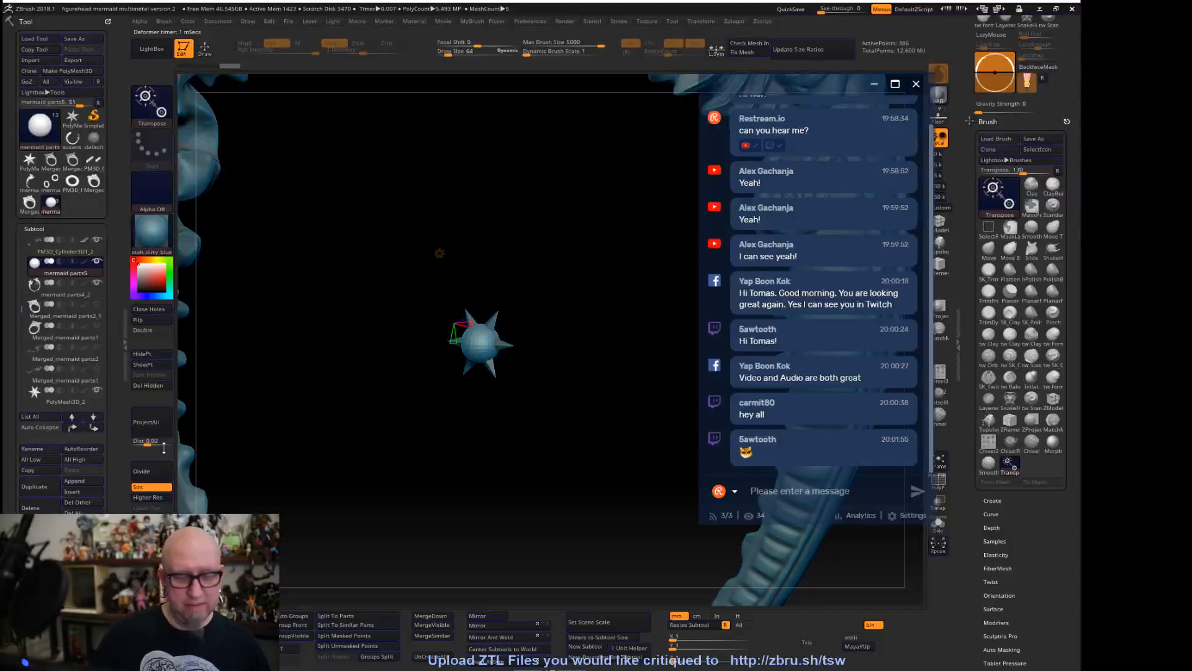
pyautogui.hotkey('ctrl', 'z')
pyautogui.keyDown('alt'); pyautogui.moveTo(511, 472); pyautogui.dragTo(481, 395); pyautogui.keyUp('alt')
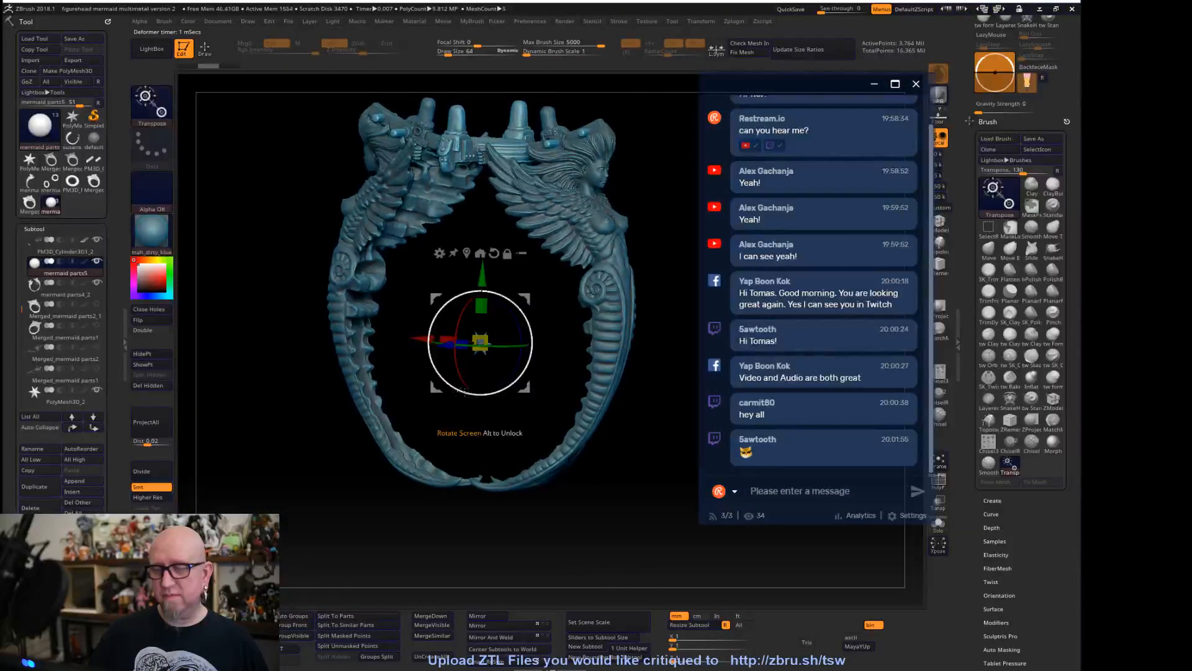
# Select the appended star subtool and convert it into a PolySphere through the gizmo's primitives
pyautogui.click(69, 398)
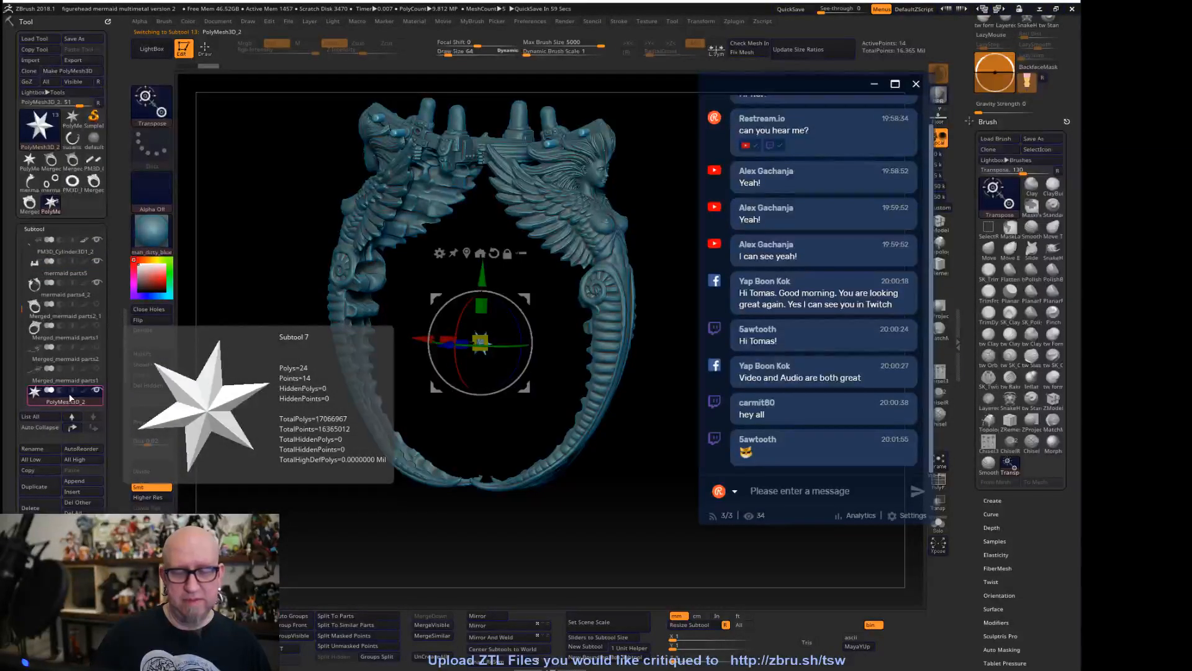
pyautogui.keyDown('alt'); pyautogui.moveTo(533, 411); pyautogui.dragTo(490, 459); pyautogui.keyUp('alt')
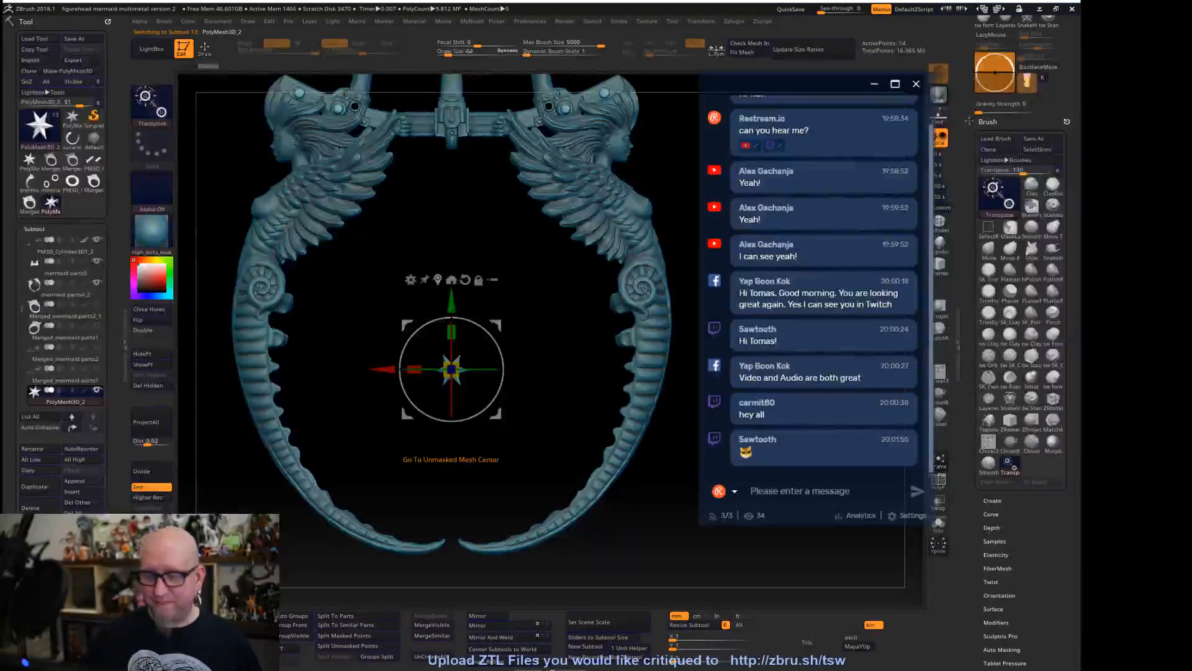
pyautogui.click(411, 279)
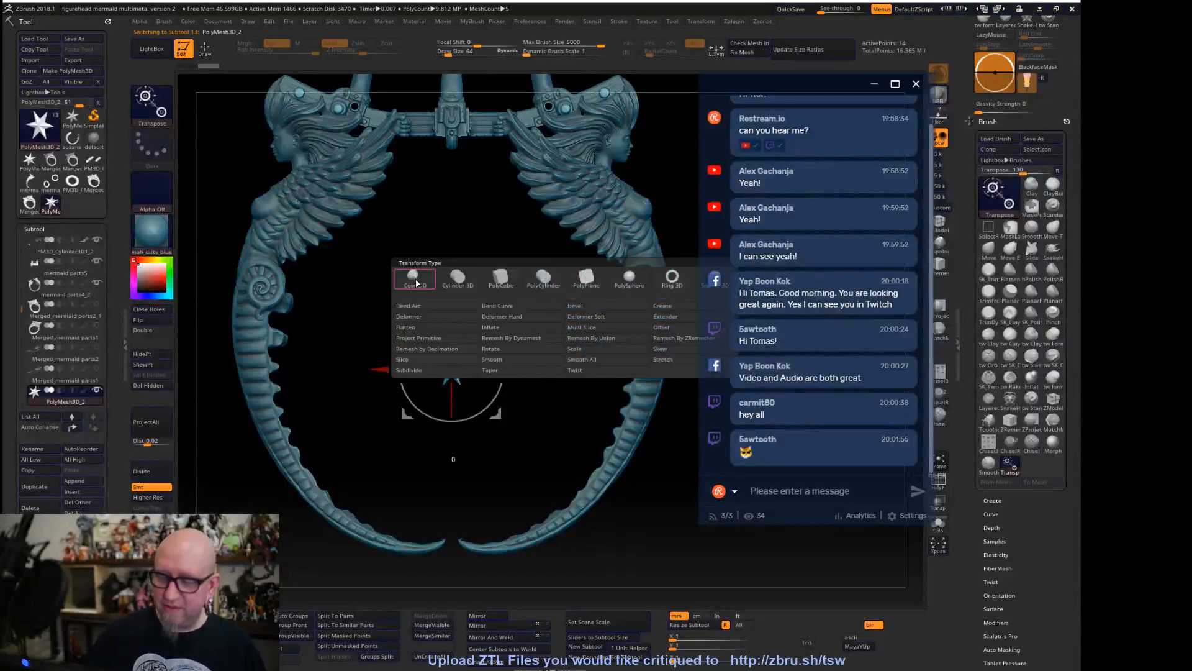
pyautogui.click(629, 278)
# Raise the PolySphere's mesh resolution to 100 in all three directions with its adjustment handles
pyautogui.moveTo(462, 360); pyautogui.dragTo(507, 359)
pyautogui.keyDown('alt'); pyautogui.moveTo(534, 423); pyautogui.dragTo(565, 460); pyautogui.keyUp('alt')
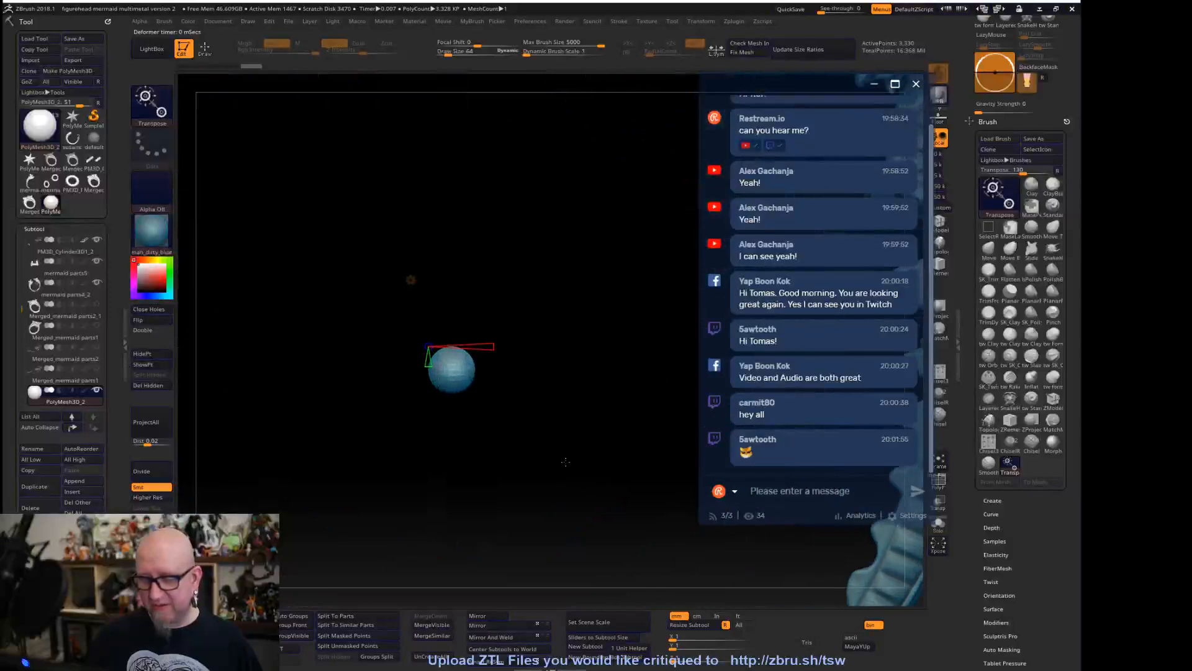
pyautogui.moveTo(429, 368); pyautogui.dragTo(429, 412)
pyautogui.moveTo(546, 422); pyautogui.dragTo(434, 429)
pyautogui.moveTo(455, 345); pyautogui.dragTo(500, 341)
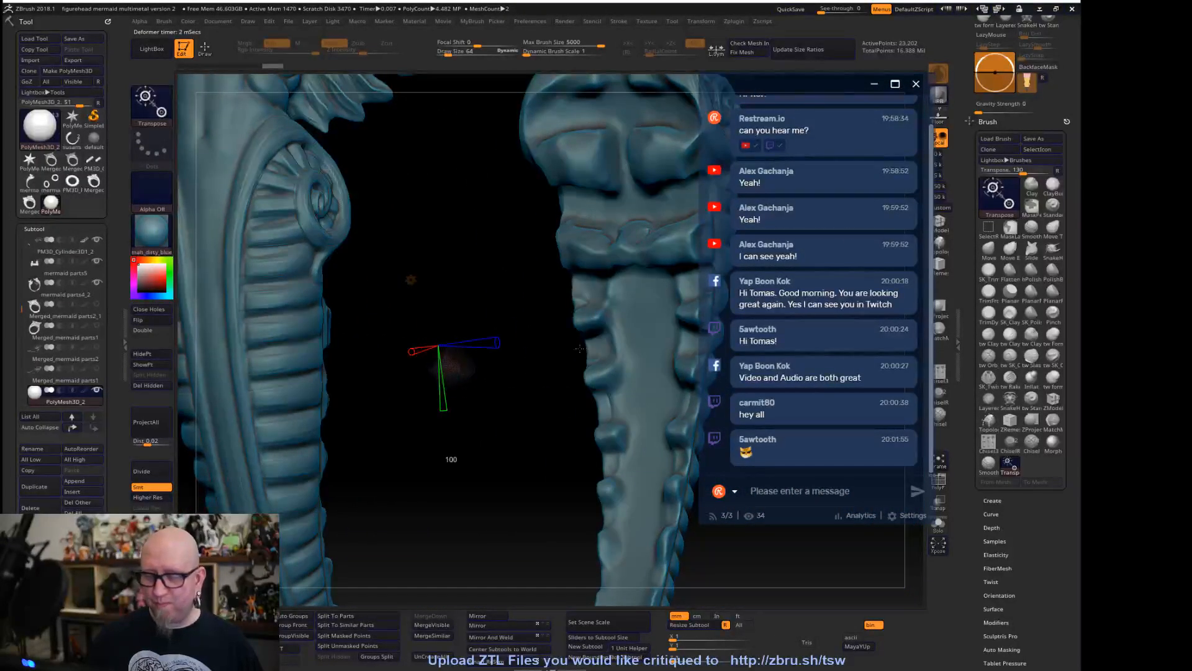
pyautogui.moveTo(509, 435)
pyautogui.mouseDown()
pyautogui.moveTo(588, 469)
pyautogui.moveTo(494, 433)
pyautogui.mouseUp()
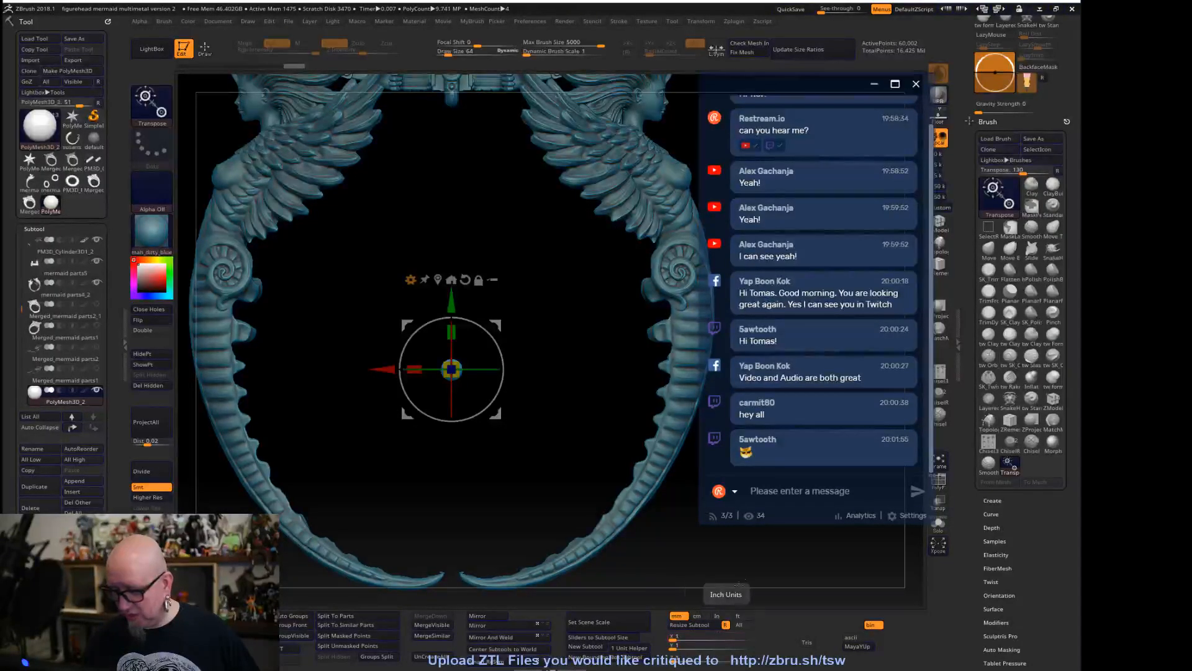
# Resize the PolySphere subtool in millimetres, using 30 in X and 20 in Y
pyautogui.click(697, 633)
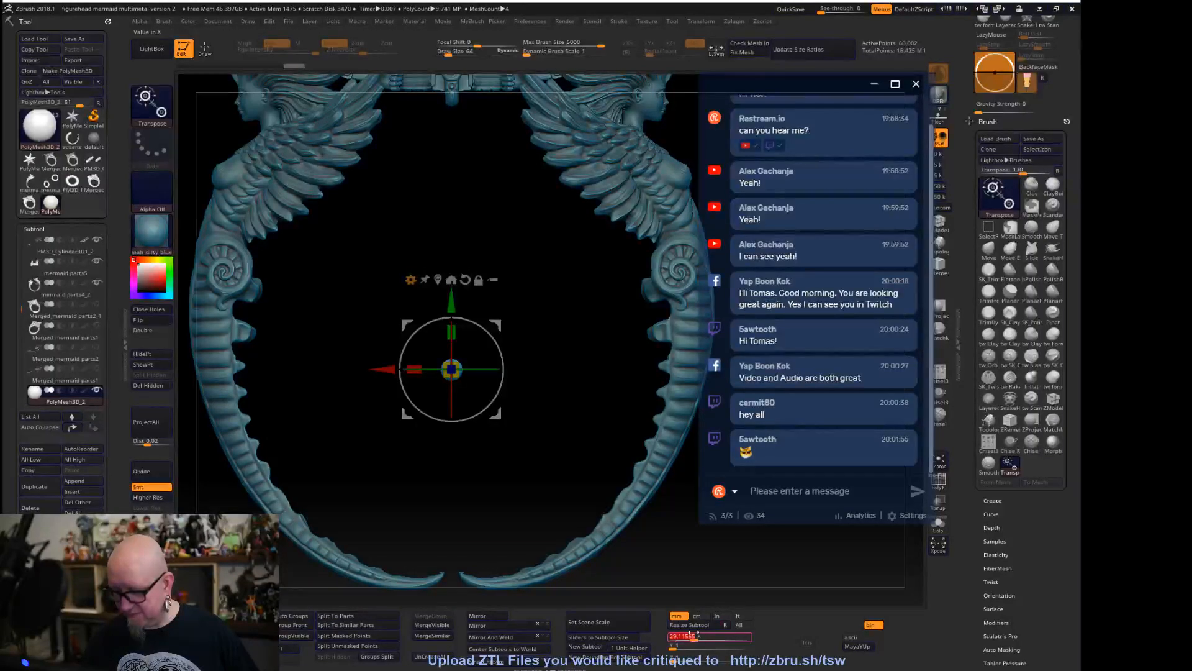
pyautogui.write('3')
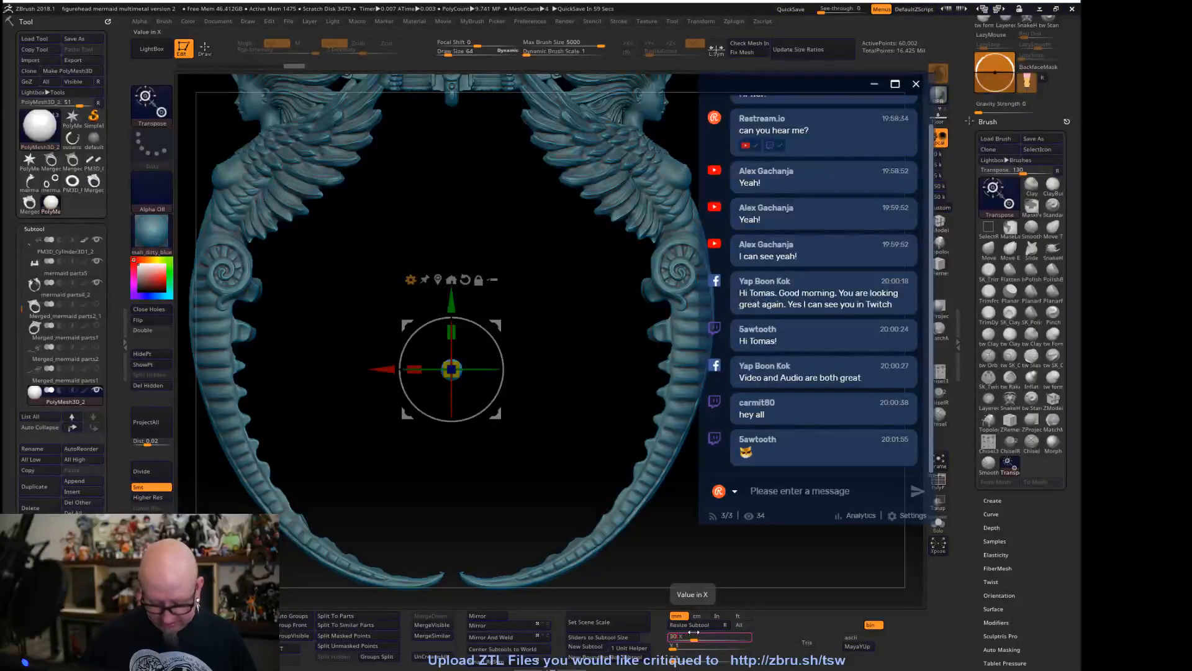
pyautogui.write('0')
pyautogui.click(700, 644)
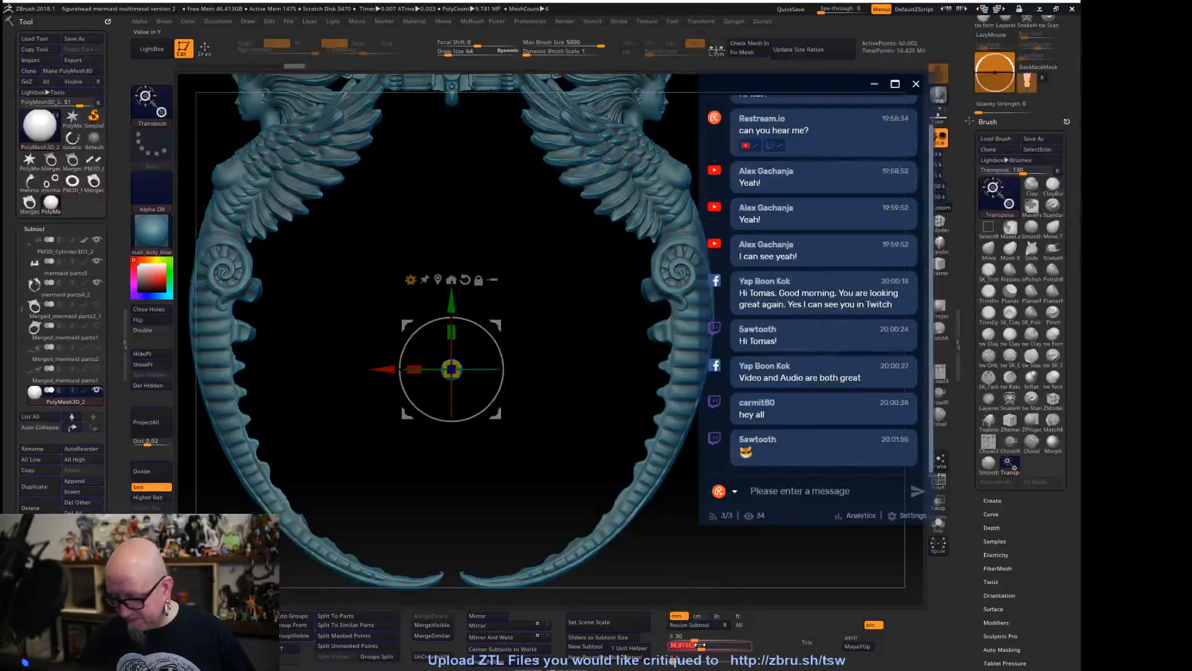
pyautogui.write('2')
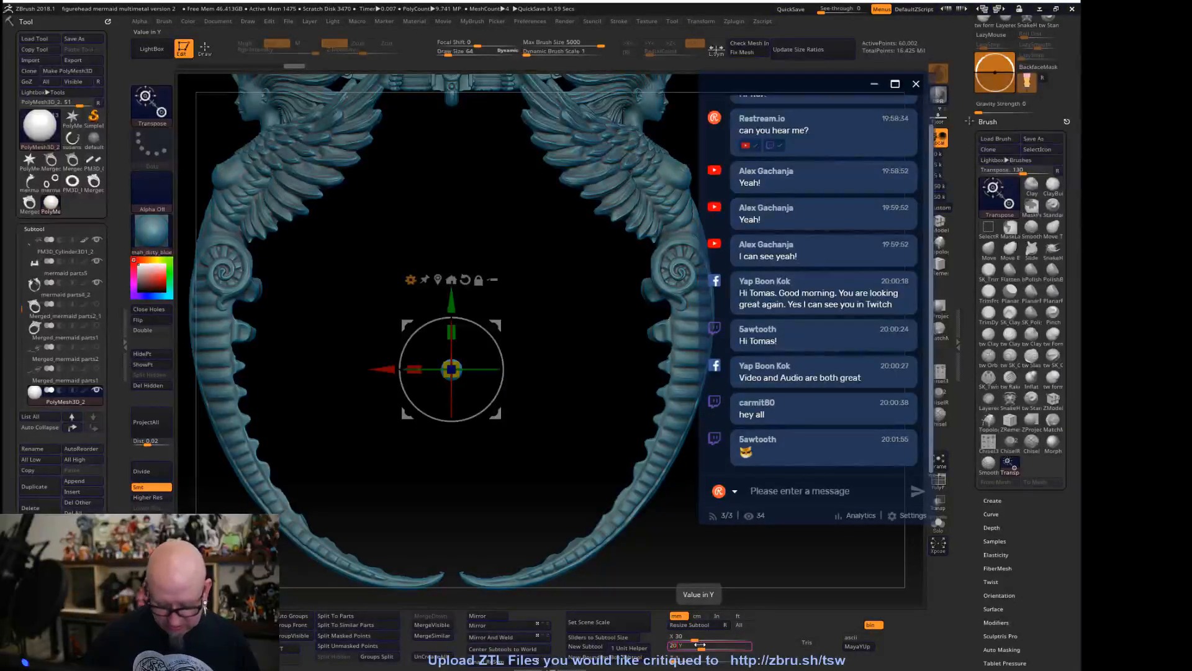
pyautogui.write('0')
pyautogui.click(700, 655)
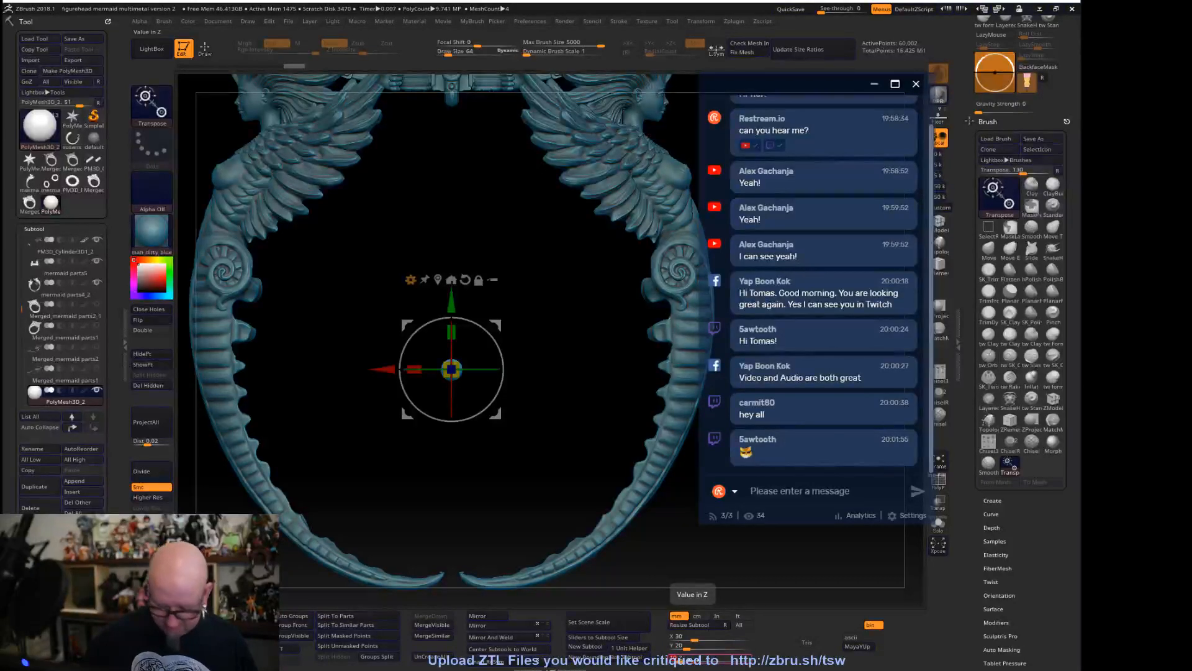
pyautogui.click(705, 624)
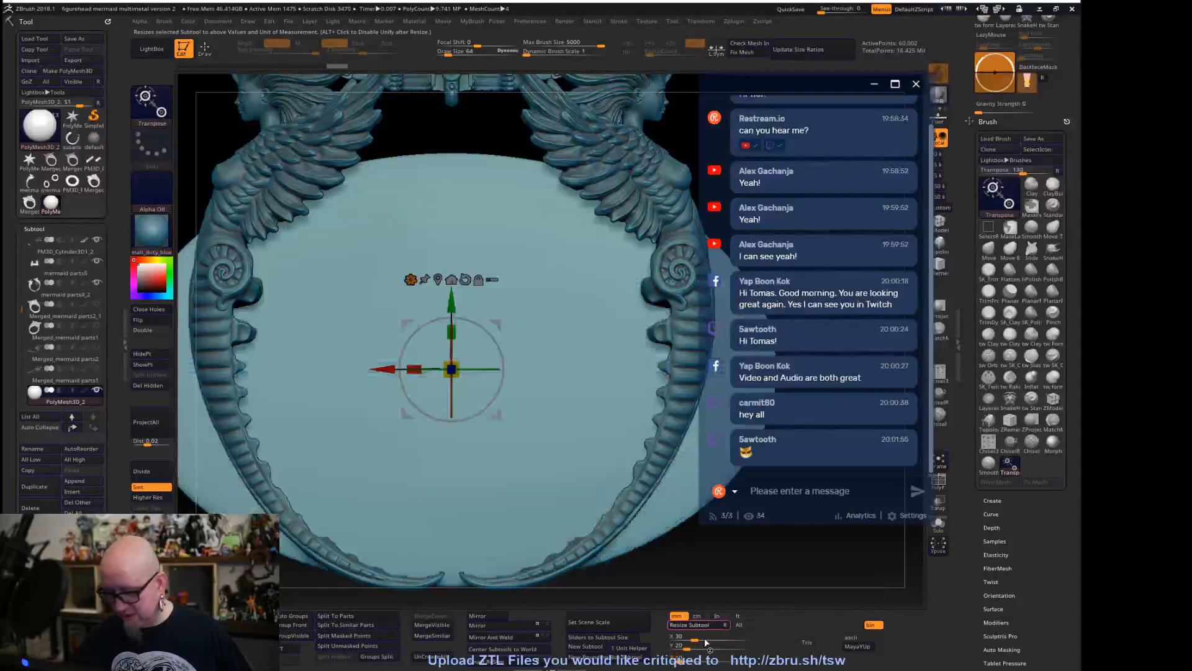
# Raise the ellipsoid above the ring's mermaid heads and scale it down to a slimmer oval as seen from above
pyautogui.press('f')
pyautogui.moveTo(690, 521); pyautogui.dragTo(611, 528)
pyautogui.moveTo(499, 349); pyautogui.dragTo(486, 436)
pyautogui.keyDown('alt'); pyautogui.moveTo(564, 411); pyautogui.dragTo(574, 436); pyautogui.keyUp('alt')
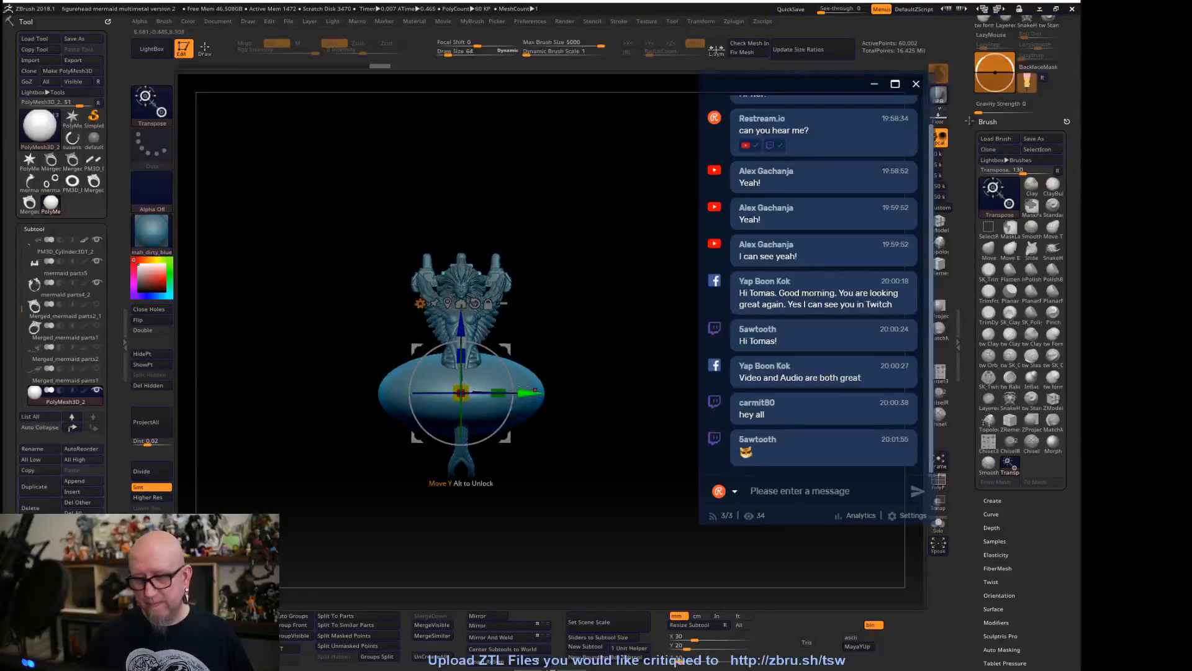
pyautogui.moveTo(461, 325); pyautogui.dragTo(460, 151)
pyautogui.moveTo(584, 299); pyautogui.dragTo(570, 482)
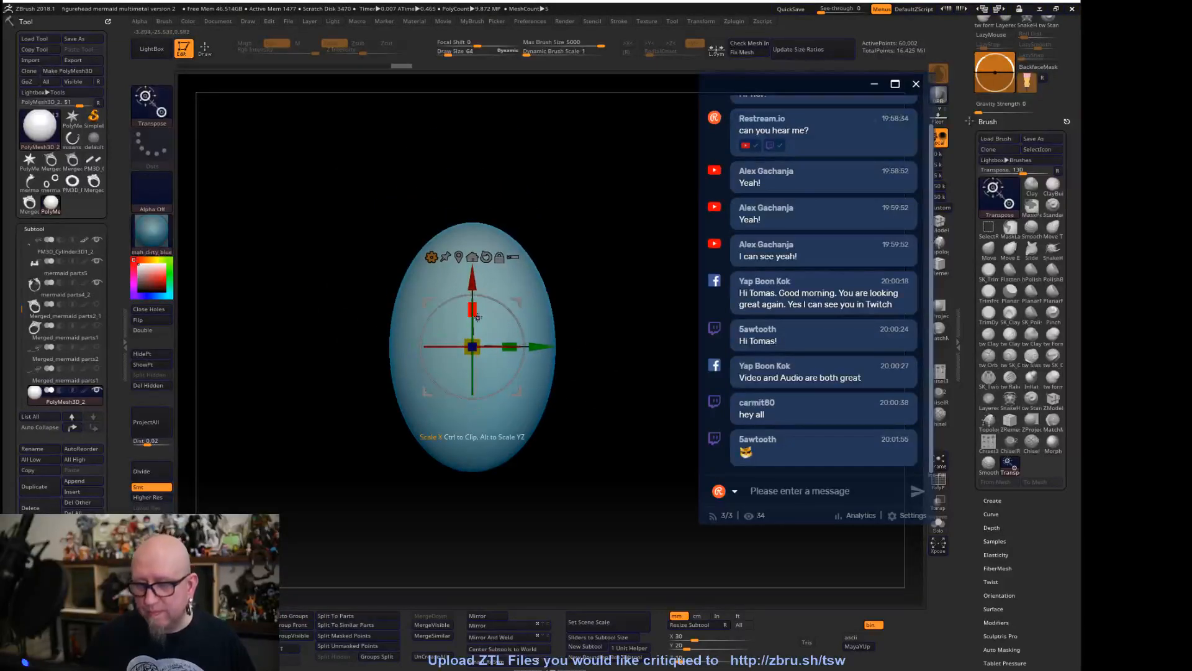
pyautogui.moveTo(474, 310)
pyautogui.mouseDown()
pyautogui.moveTo(476, 329)
pyautogui.moveTo(507, 345)
pyautogui.moveTo(474, 315)
pyautogui.mouseUp()
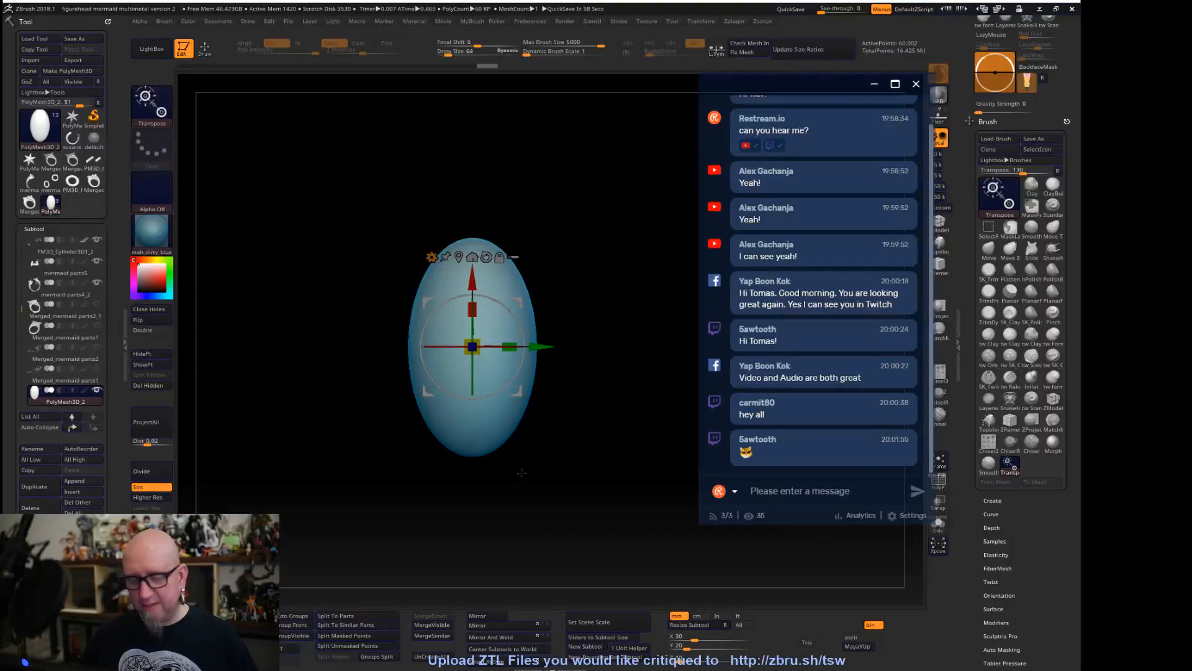
pyautogui.keyDown('alt'); pyautogui.moveTo(545, 480); pyautogui.dragTo(608, 346); pyautogui.keyUp('alt')
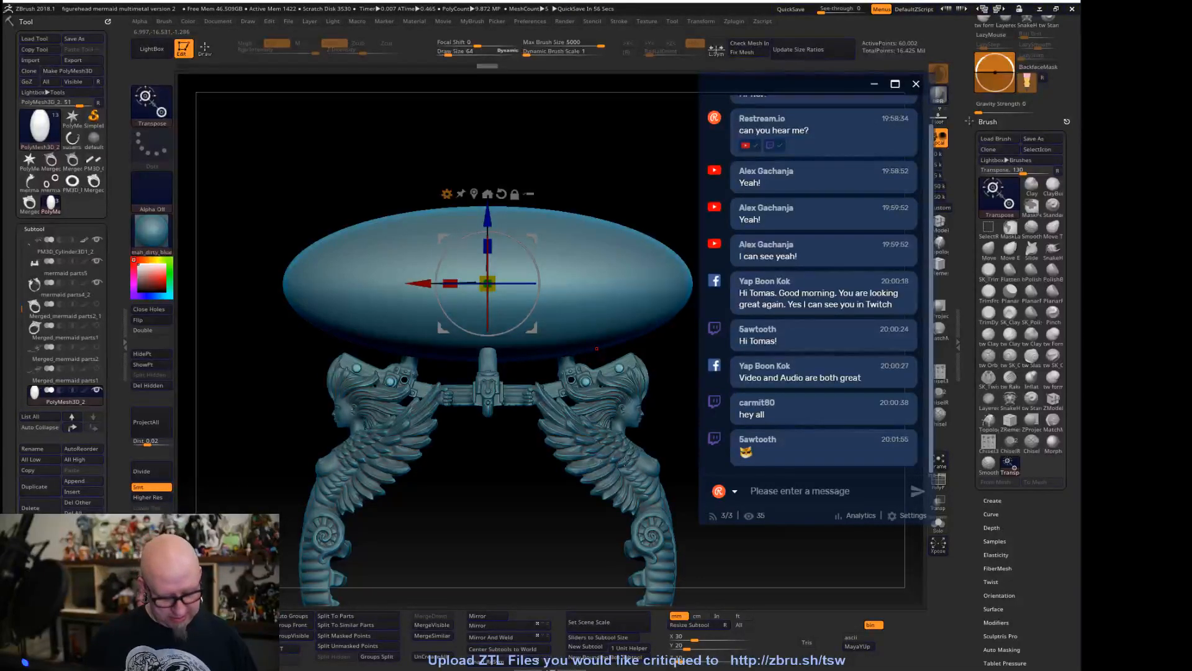
# Bend the ellipsoid into a dome along both its length and its width with the Bend Arc deformer
pyautogui.press('y')
pyautogui.click(446, 194)
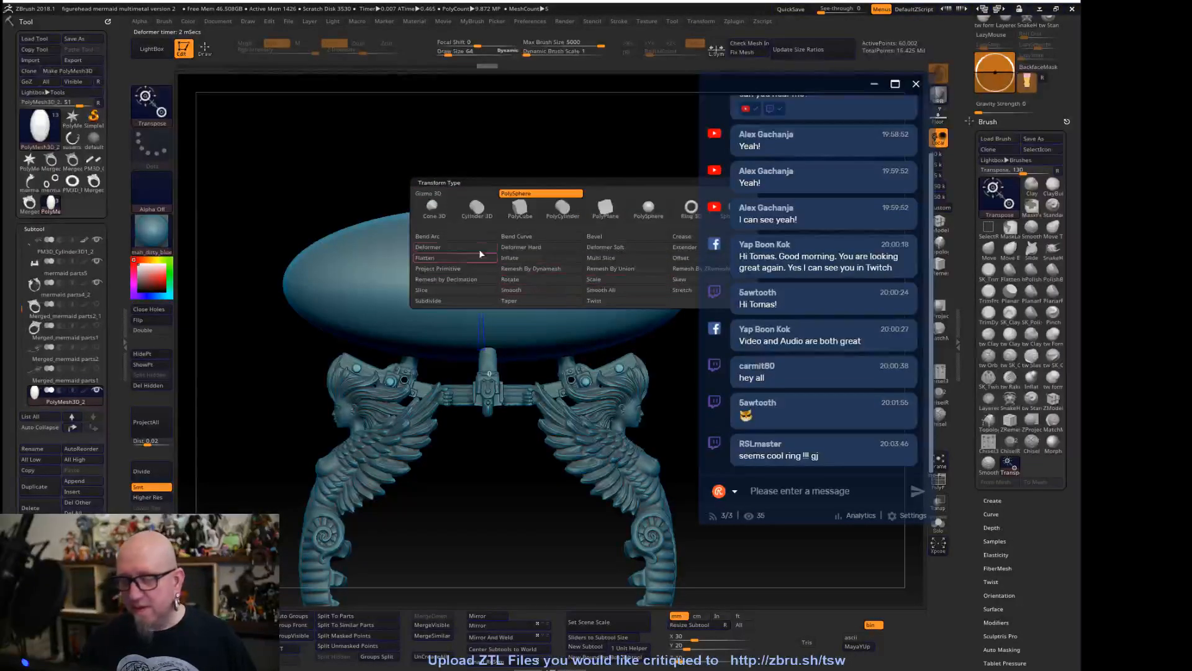
pyautogui.click(443, 236)
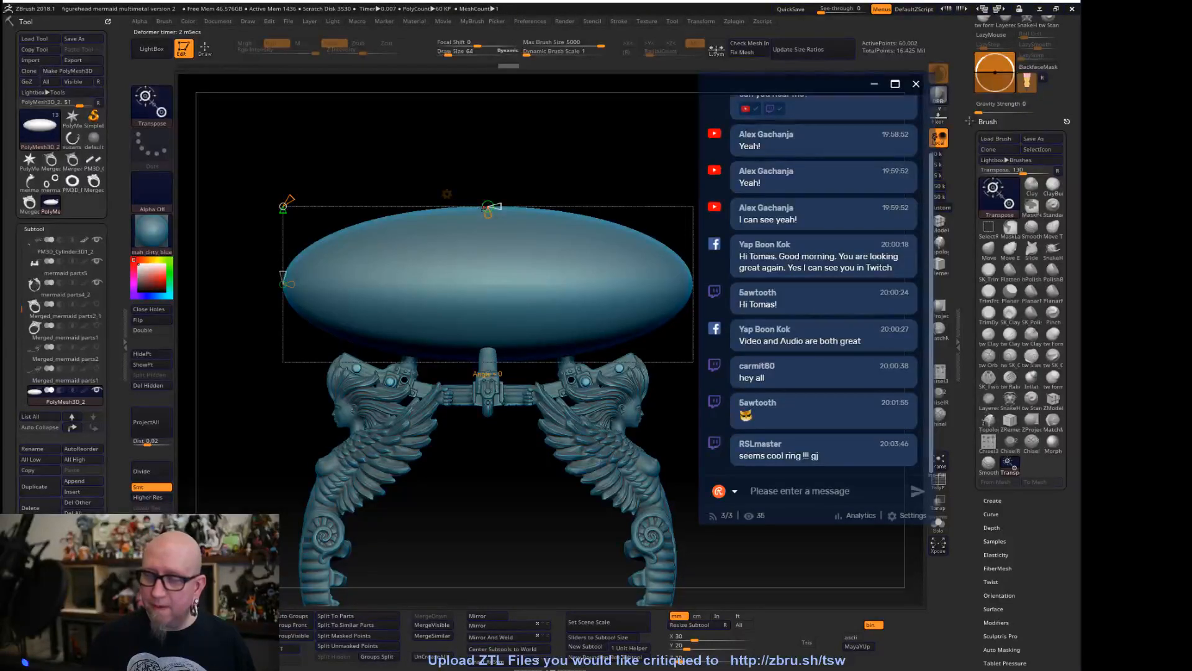
pyautogui.moveTo(488, 213); pyautogui.dragTo(489, 235)
pyautogui.keyDown('shift'); pyautogui.moveTo(677, 390); pyautogui.dragTo(526, 390); pyautogui.keyUp('shift')
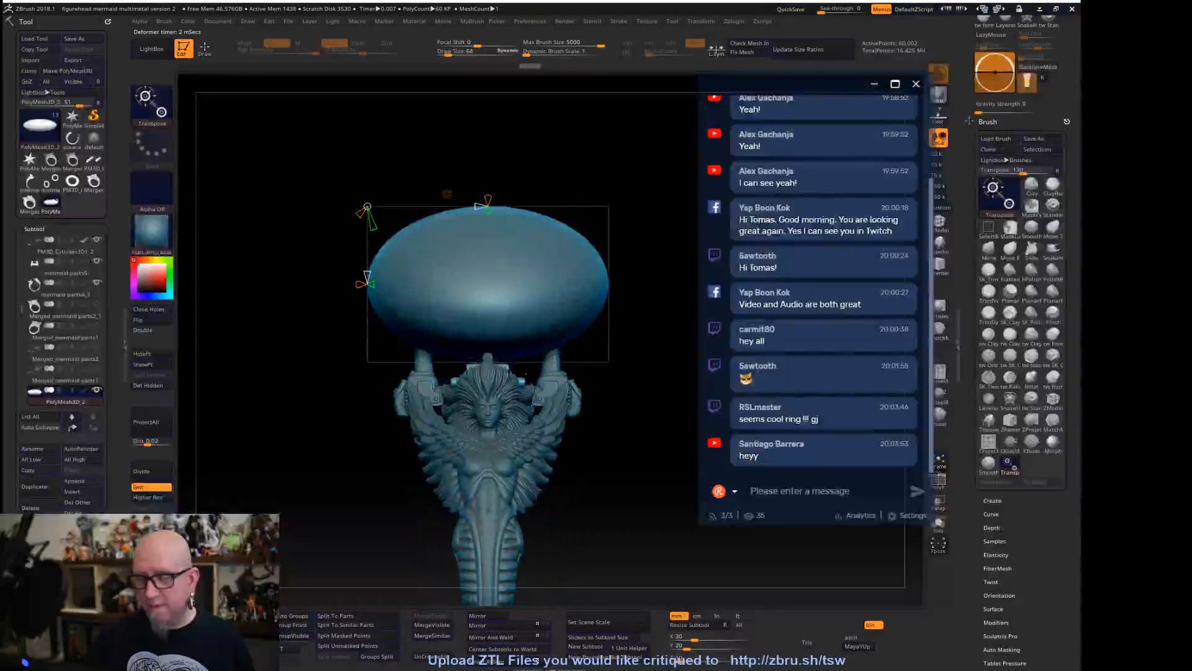
pyautogui.moveTo(490, 224); pyautogui.dragTo(488, 239)
pyautogui.keyDown('shift'); pyautogui.moveTo(654, 345); pyautogui.dragTo(657, 448); pyautogui.keyUp('shift')
pyautogui.press('w')
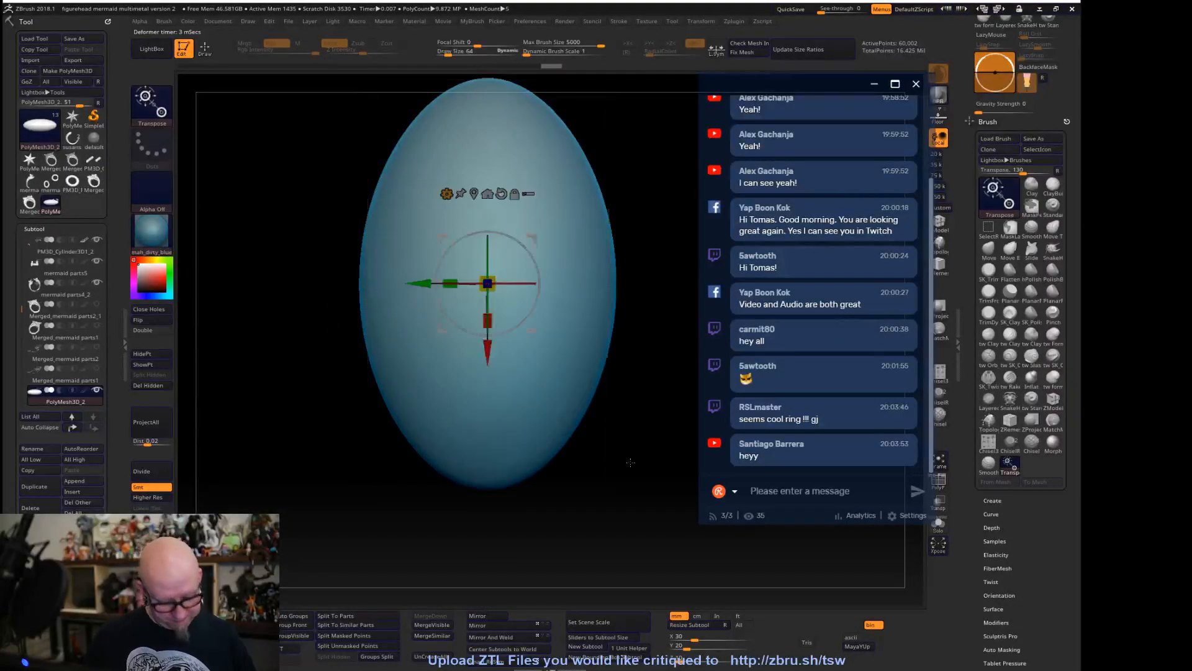
# Narrow the bent dome and fine-tune its thickness with the gizmo's scaling, checking it from the front and side
pyautogui.moveTo(465, 286); pyautogui.dragTo(489, 321)
pyautogui.moveTo(626, 559); pyautogui.dragTo(564, 519)
pyautogui.moveTo(481, 201); pyautogui.dragTo(482, 203)
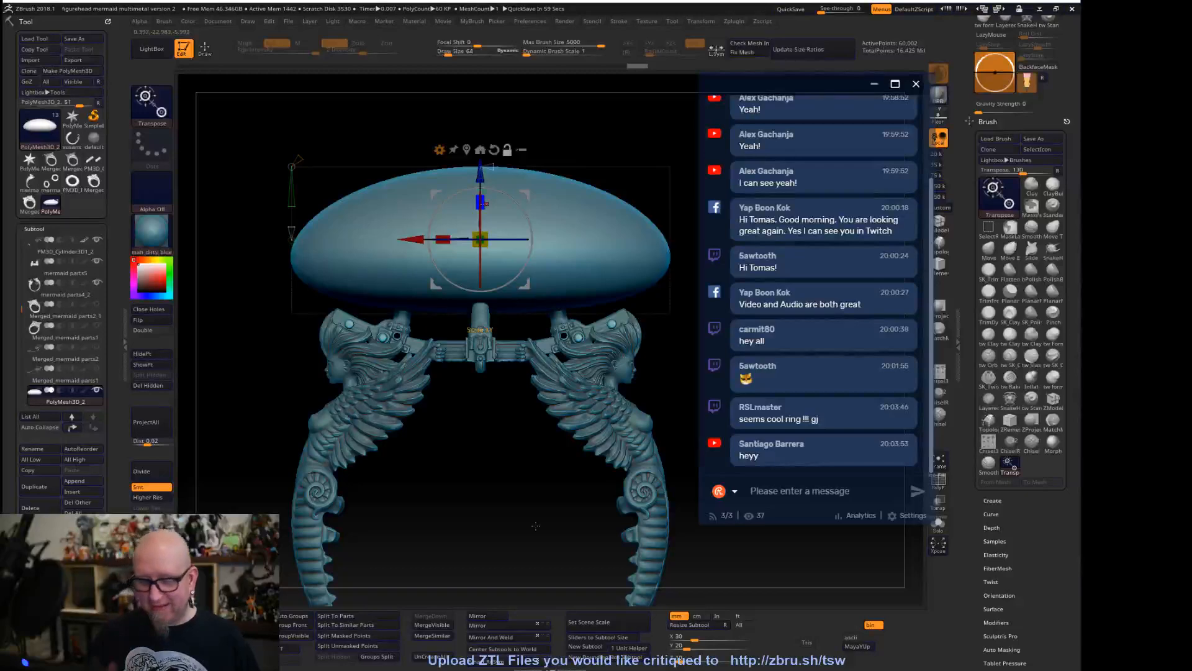
pyautogui.keyDown('alt'); pyautogui.moveTo(298, 181); pyautogui.dragTo(491, 438); pyautogui.keyUp('alt')
pyautogui.moveTo(727, 527); pyautogui.dragTo(606, 548)
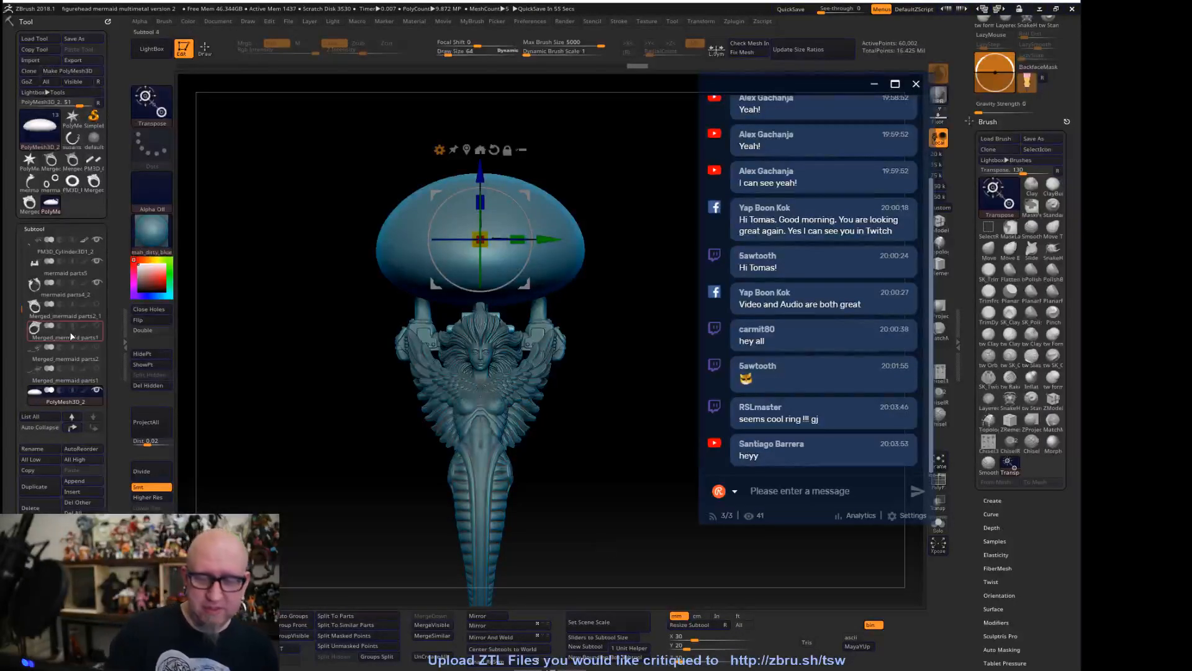
# Select the Merged_mermaid parts1 subtool and view the ring with its lattice from the front and at an angle
pyautogui.moveTo(24, 301); pyautogui.dragTo(24, 330)
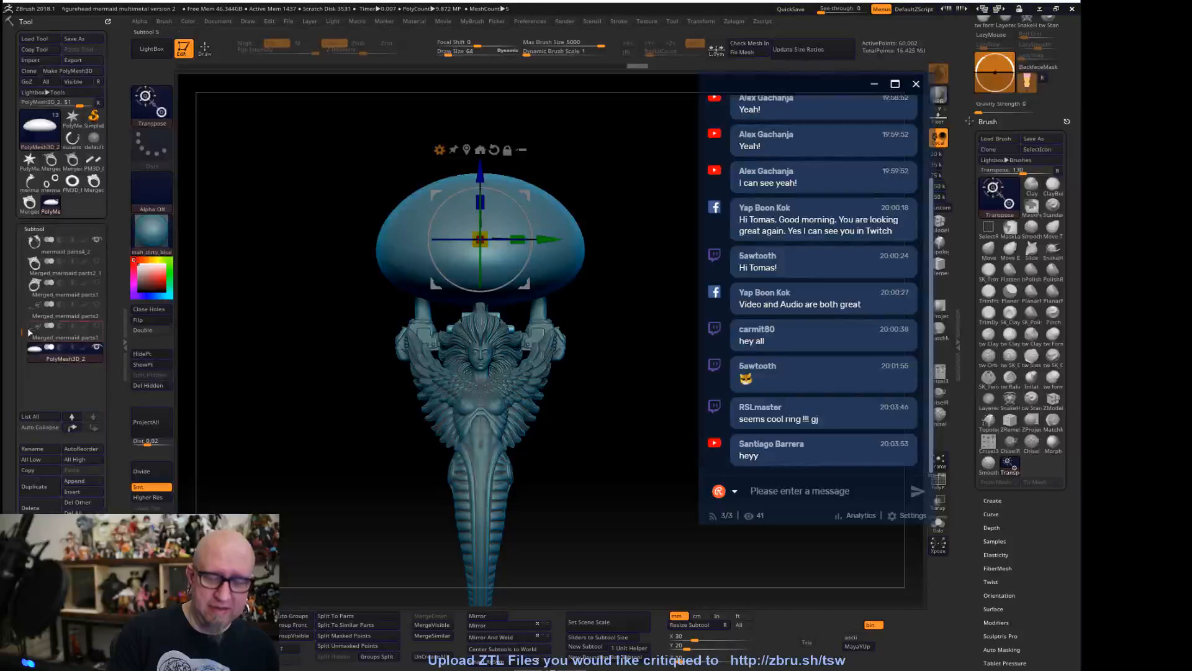
pyautogui.click(75, 290)
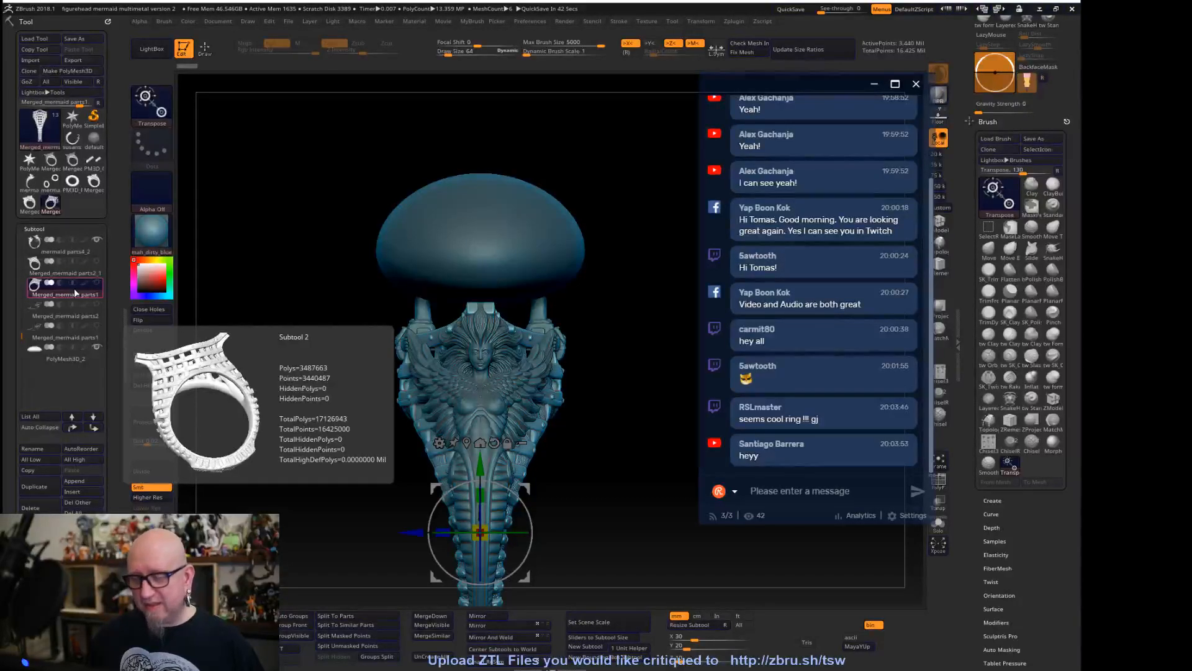
pyautogui.click(74, 288)
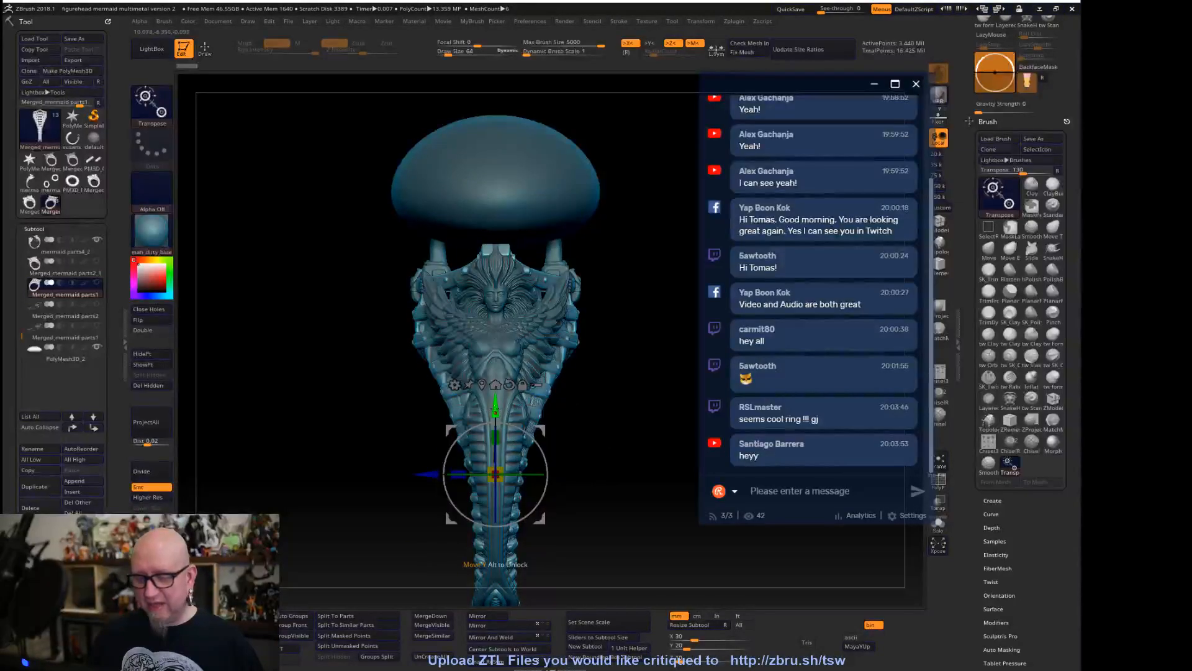
pyautogui.hotkey('ctrl', 'z')
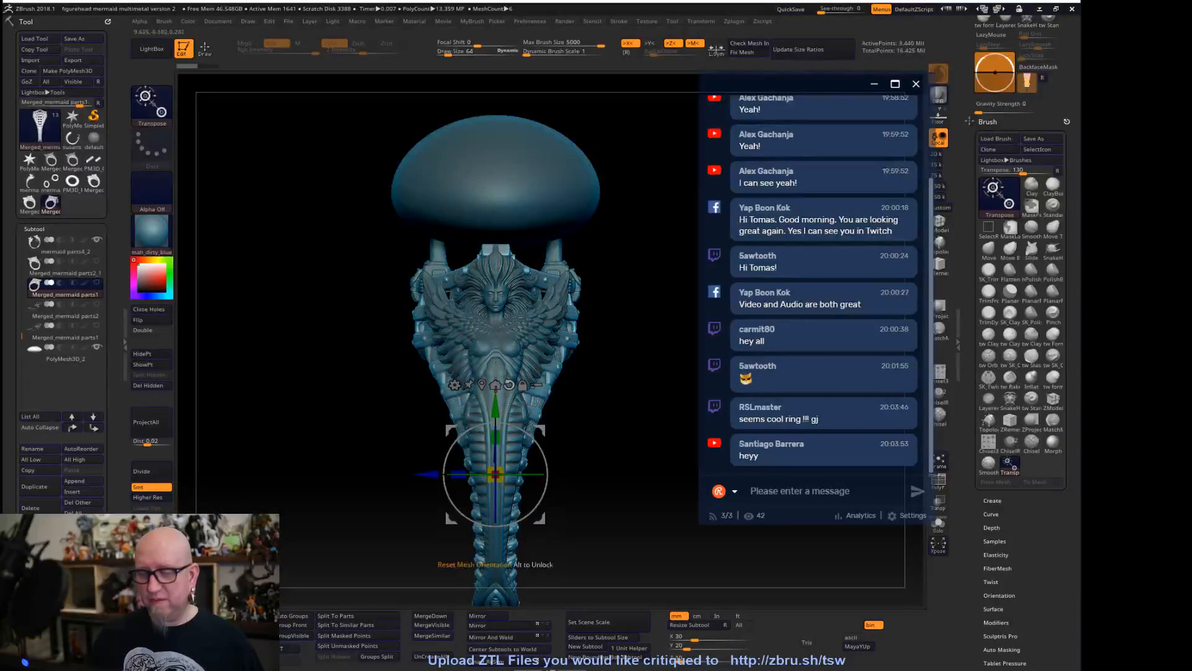
pyautogui.keyDown('shift'); pyautogui.moveTo(532, 234); pyautogui.dragTo(672, 229); pyautogui.keyUp('shift')
pyautogui.keyDown('alt'); pyautogui.moveTo(676, 561); pyautogui.dragTo(641, 480); pyautogui.keyUp('alt')
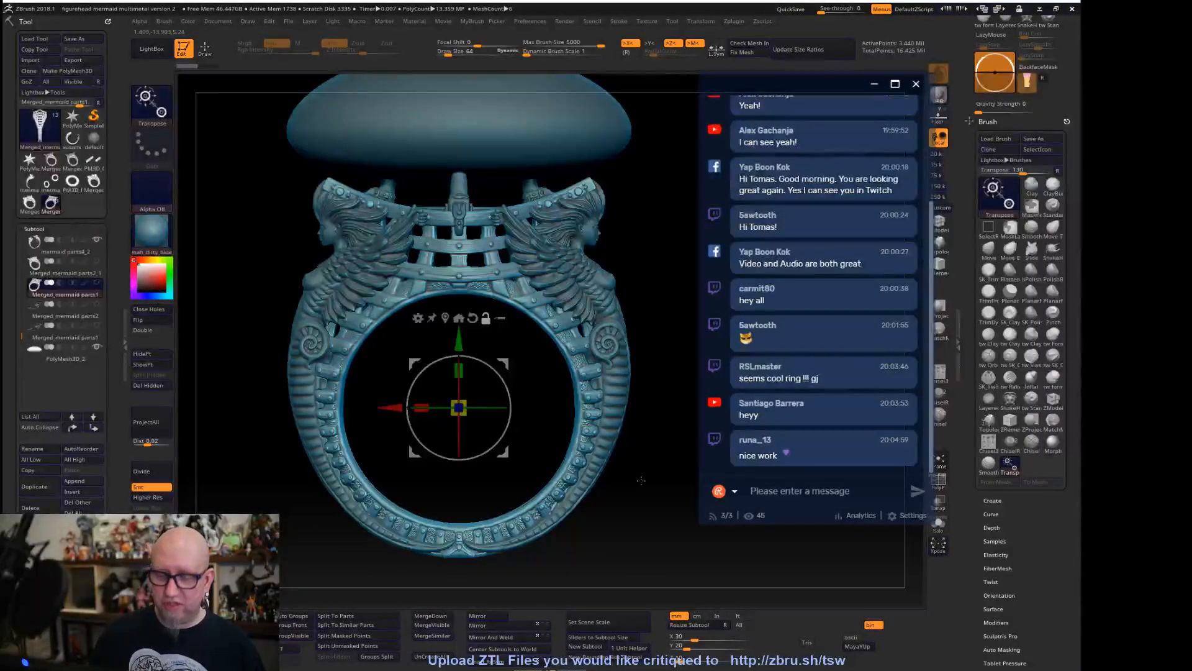
pyautogui.press('ctrl')
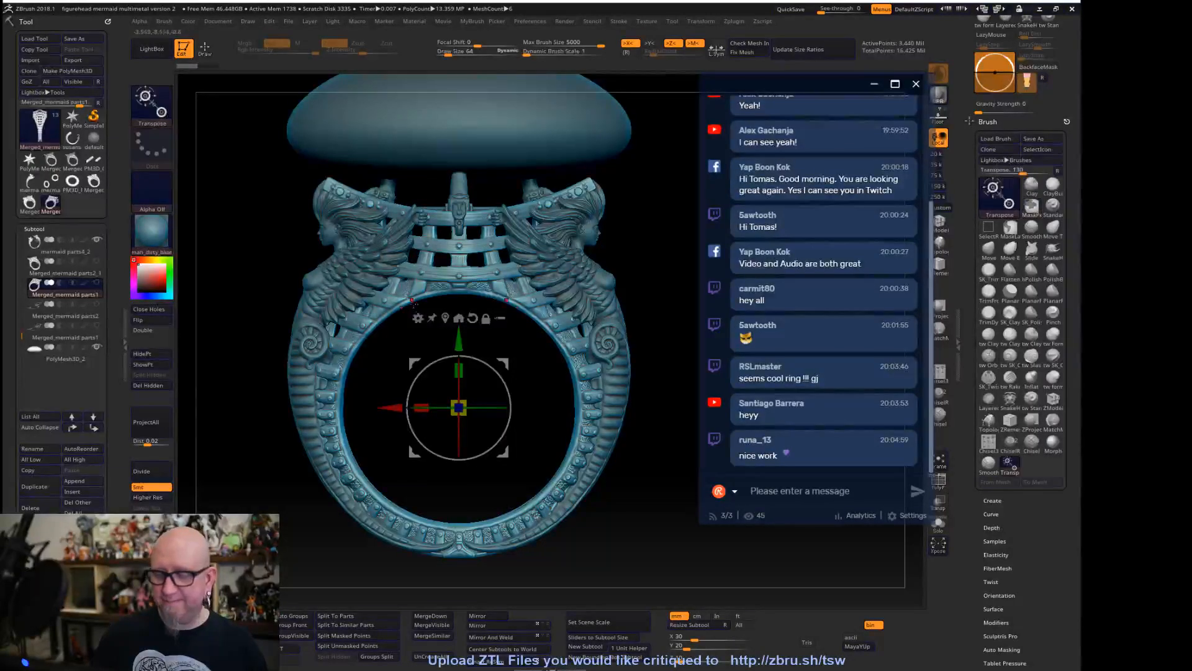
pyautogui.moveTo(663, 510); pyautogui.dragTo(388, 254)
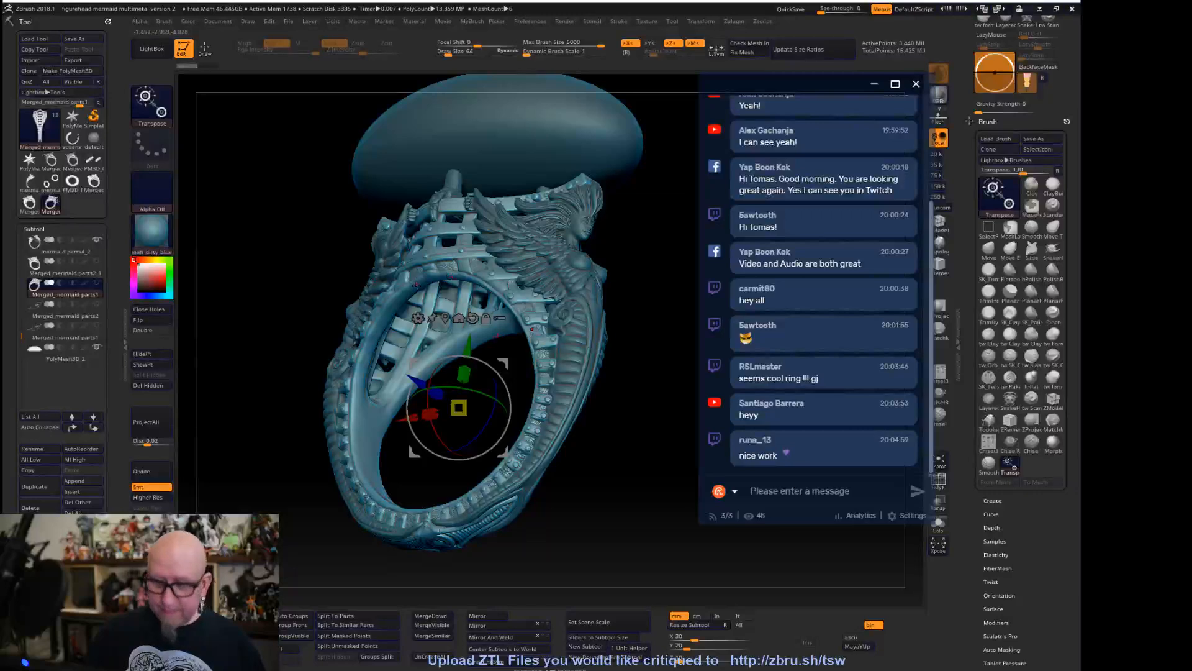
# Switch to draw mode and paint mask strokes along the ring's inner band with MaskPen at draw size 540
pyautogui.press('q')
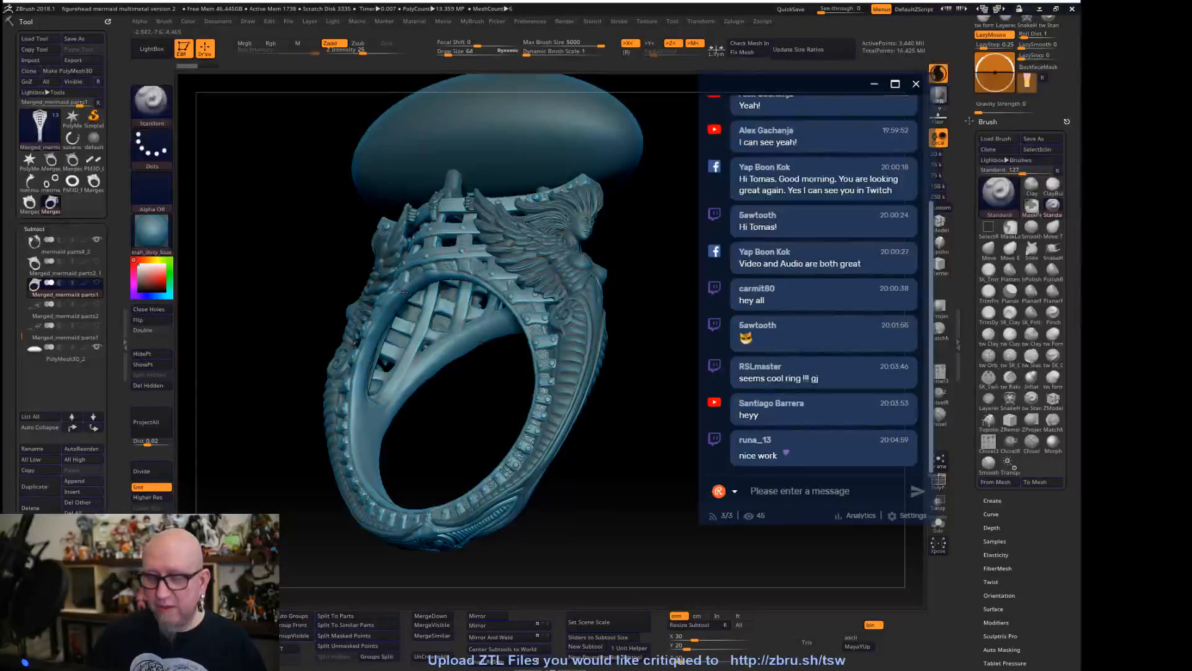
pyautogui.press('space')
pyautogui.moveTo(420, 294); pyautogui.dragTo(425, 291)
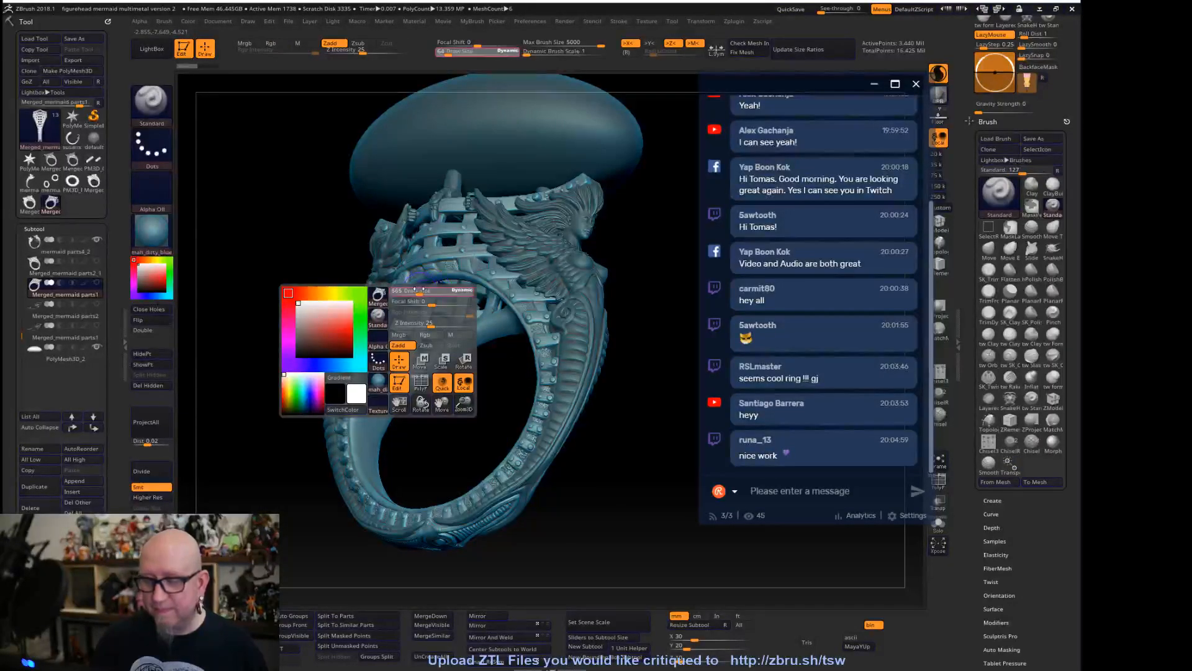
pyautogui.press('ctrl')
pyautogui.moveTo(359, 370)
pyautogui.keyDown('ctrl'); pyautogui.mouseDown()
pyautogui.moveTo(372, 425)
pyautogui.moveTo(407, 369)
pyautogui.moveTo(516, 315)
pyautogui.mouseUp(); pyautogui.keyUp('ctrl')
pyautogui.moveTo(664, 287); pyautogui.dragTo(596, 298)
pyautogui.keyDown('ctrl'); pyautogui.moveTo(397, 351); pyautogui.dragTo(475, 342); pyautogui.keyUp('ctrl')
pyautogui.moveTo(663, 287)
pyautogui.mouseDown()
pyautogui.moveTo(612, 416)
pyautogui.moveTo(640, 301)
pyautogui.mouseUp()
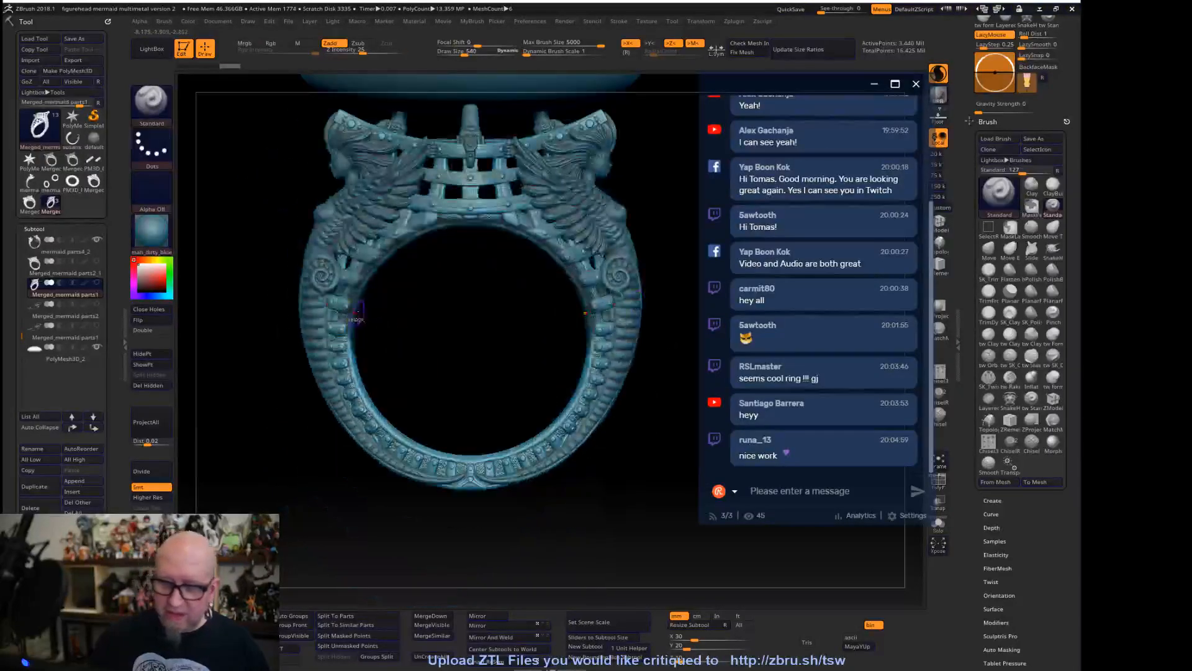
pyautogui.moveTo(355, 313)
pyautogui.keyDown('ctrl'); pyautogui.mouseDown()
pyautogui.moveTo(354, 368)
pyautogui.moveTo(388, 435)
pyautogui.moveTo(503, 471)
pyautogui.mouseUp(); pyautogui.keyUp('ctrl')
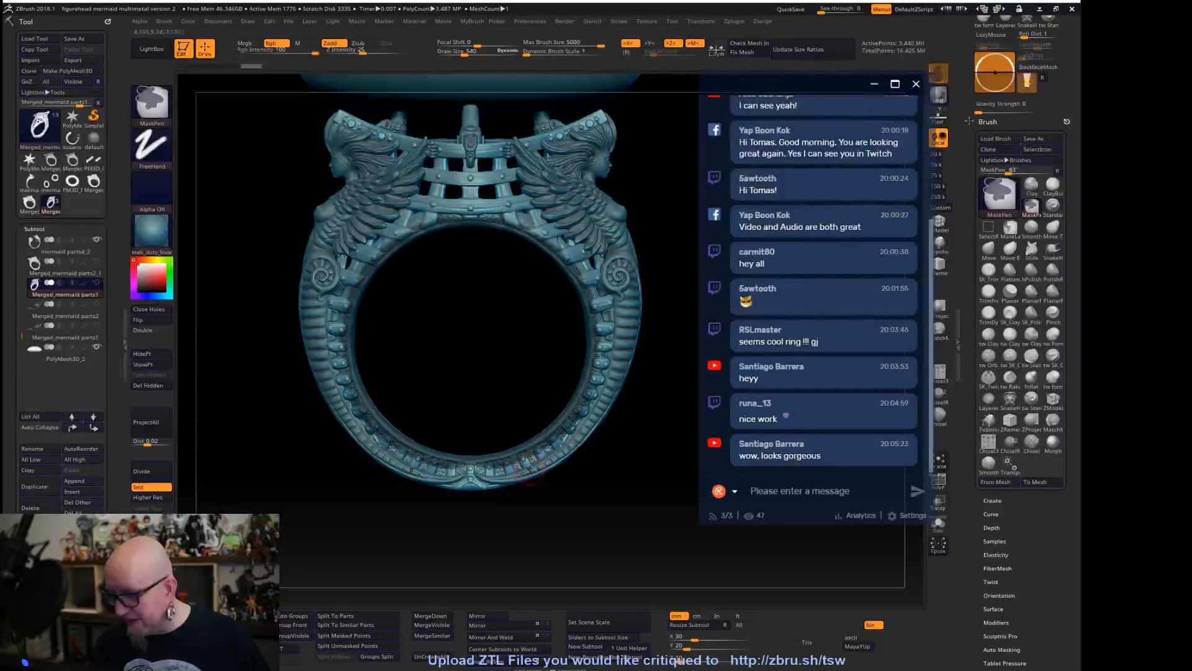
# Reduce the draw size to 235 and erase mask around the inner edge of the ring band
pyautogui.press('space')
pyautogui.moveTo(515, 404); pyautogui.dragTo(497, 405)
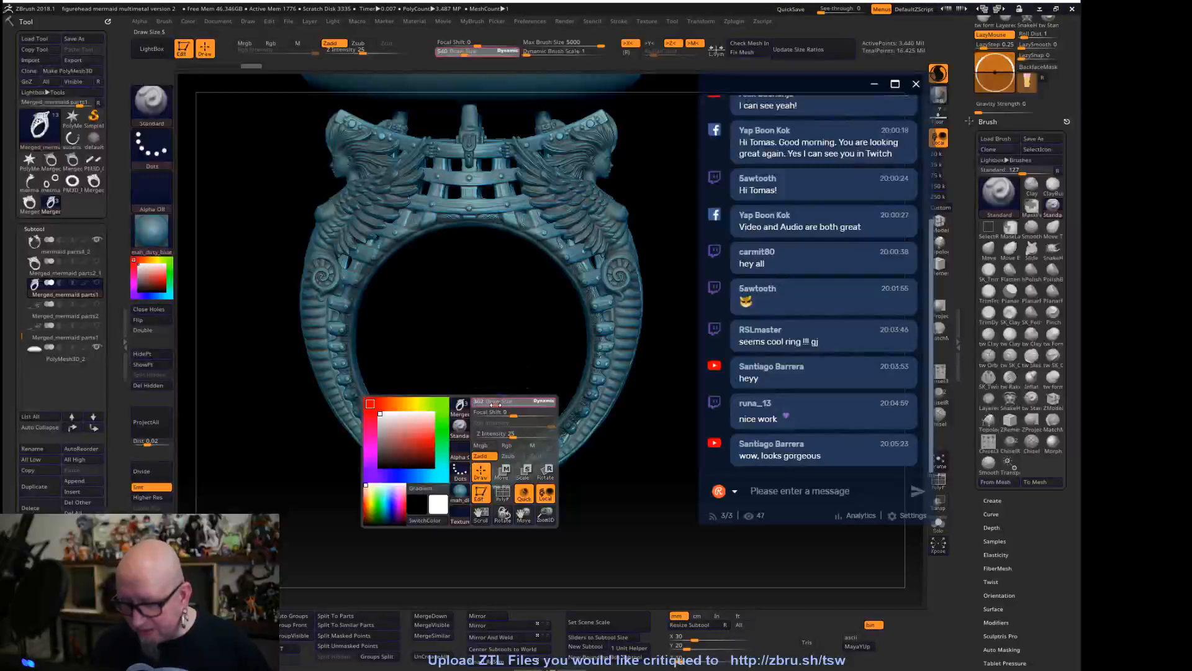
pyautogui.press('ctrl')
pyautogui.moveTo(594, 378)
pyautogui.keyDown('ctrl'); pyautogui.keyDown('alt'); pyautogui.mouseDown()
pyautogui.moveTo(536, 451)
pyautogui.moveTo(495, 467)
pyautogui.moveTo(488, 458)
pyautogui.mouseUp(); pyautogui.keyUp('alt'); pyautogui.keyUp('ctrl')
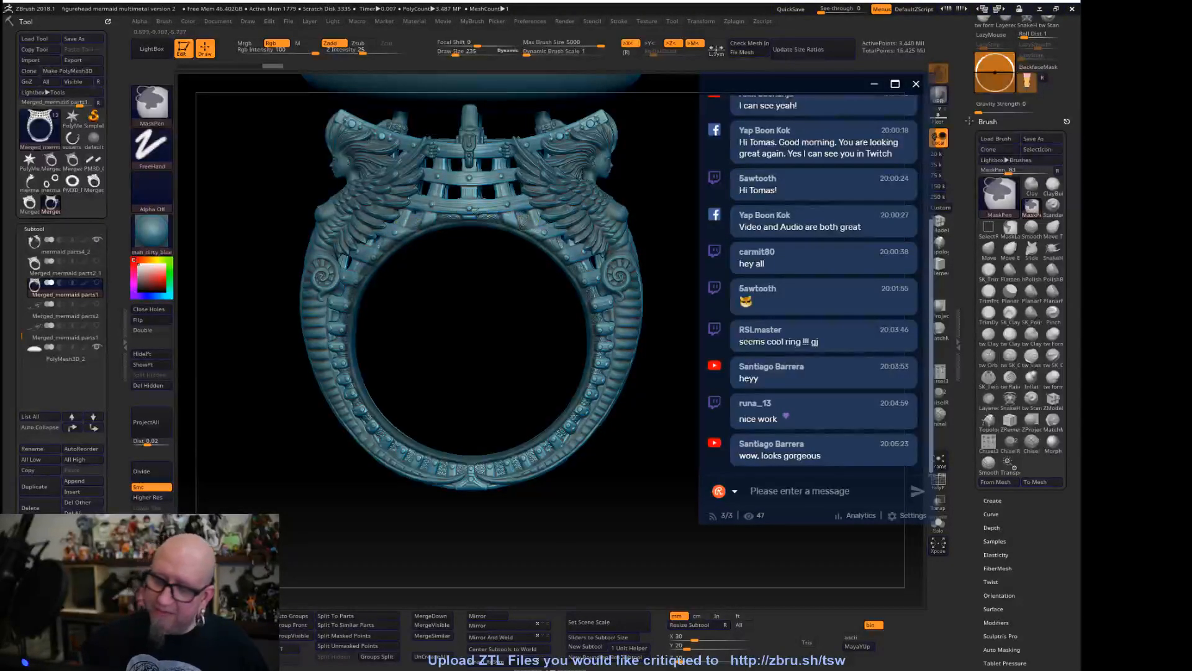
pyautogui.moveTo(507, 217)
pyautogui.keyDown('ctrl'); pyautogui.keyDown('alt'); pyautogui.mouseDown()
pyautogui.moveTo(567, 259)
pyautogui.moveTo(598, 345)
pyautogui.mouseUp(); pyautogui.keyUp('alt'); pyautogui.keyUp('ctrl')
# Select the dome subtool, lower it onto the mermaid heads, and check its fit from above and from the front
pyautogui.moveTo(611, 520)
pyautogui.keyDown('alt'); pyautogui.mouseDown()
pyautogui.moveTo(630, 519)
pyautogui.moveTo(644, 551)
pyautogui.moveTo(671, 557)
pyautogui.moveTo(634, 518)
pyautogui.mouseUp(); pyautogui.keyUp('alt')
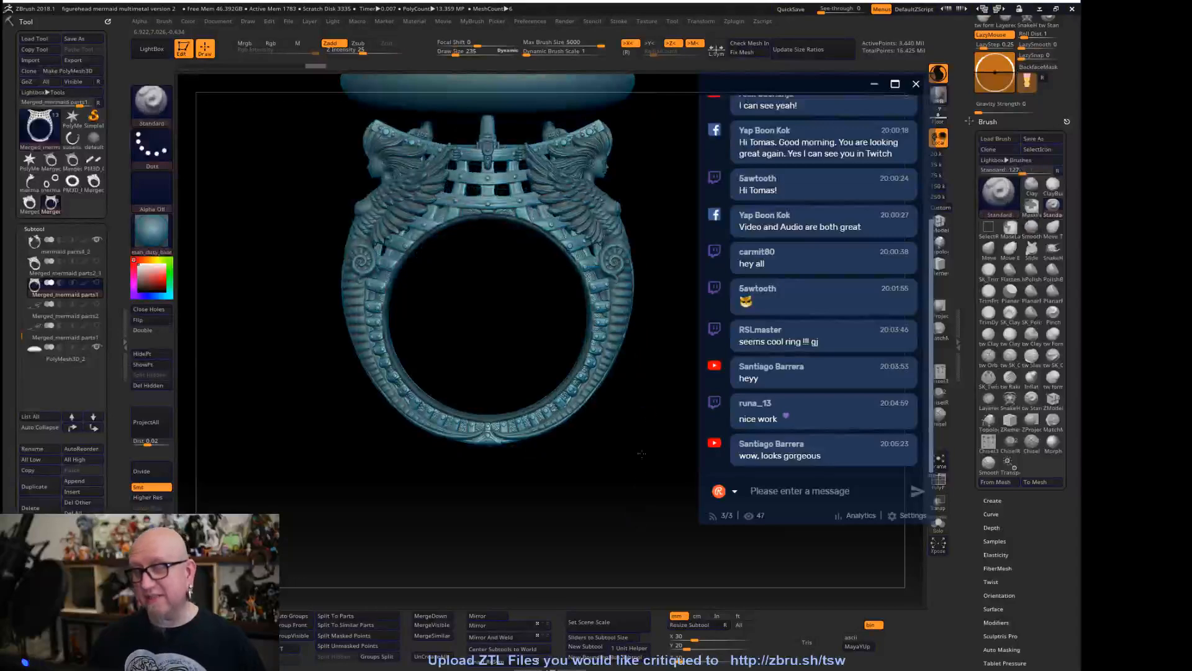
pyautogui.keyDown('alt'); pyautogui.moveTo(645, 405); pyautogui.dragTo(628, 498); pyautogui.keyUp('alt')
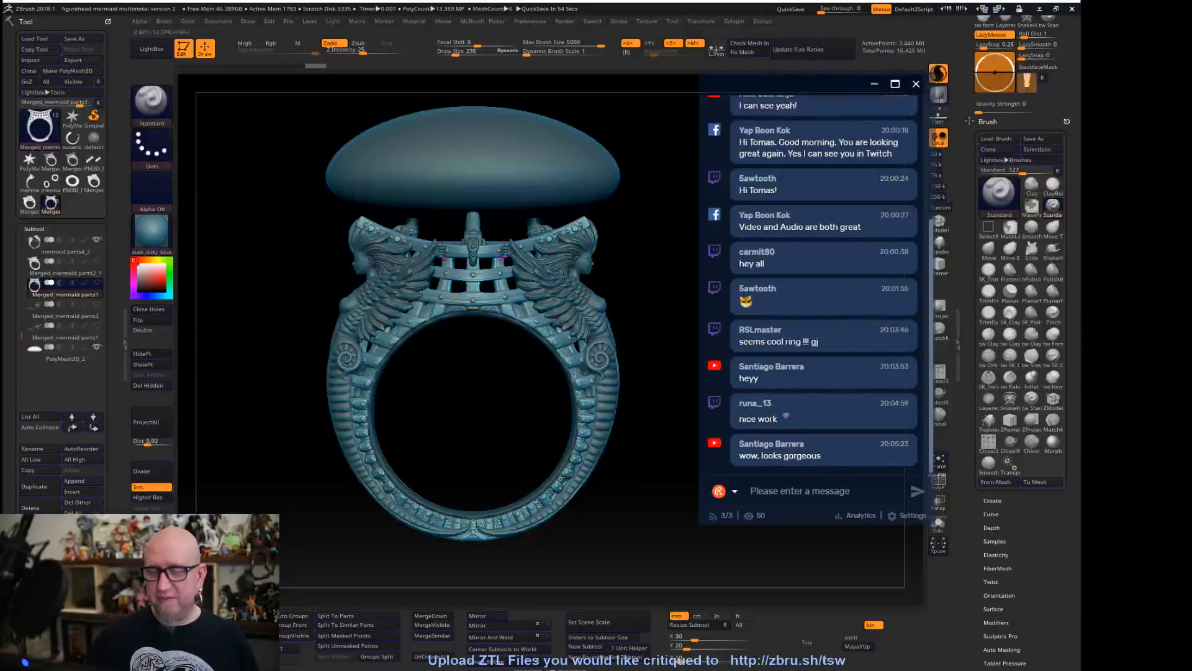
pyautogui.keyDown('alt'); pyautogui.click(520, 175); pyautogui.keyUp('alt')
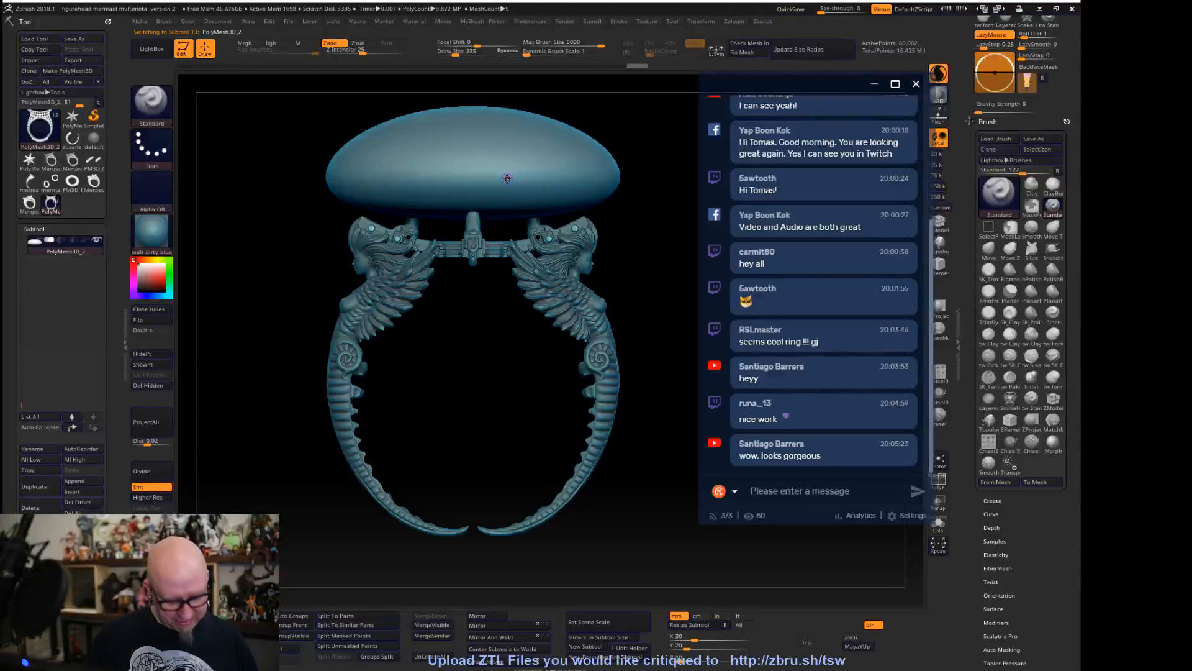
pyautogui.press('w')
pyautogui.moveTo(472, 97); pyautogui.dragTo(473, 124)
pyautogui.keyDown('shift'); pyautogui.moveTo(629, 373); pyautogui.dragTo(631, 486); pyautogui.keyUp('shift')
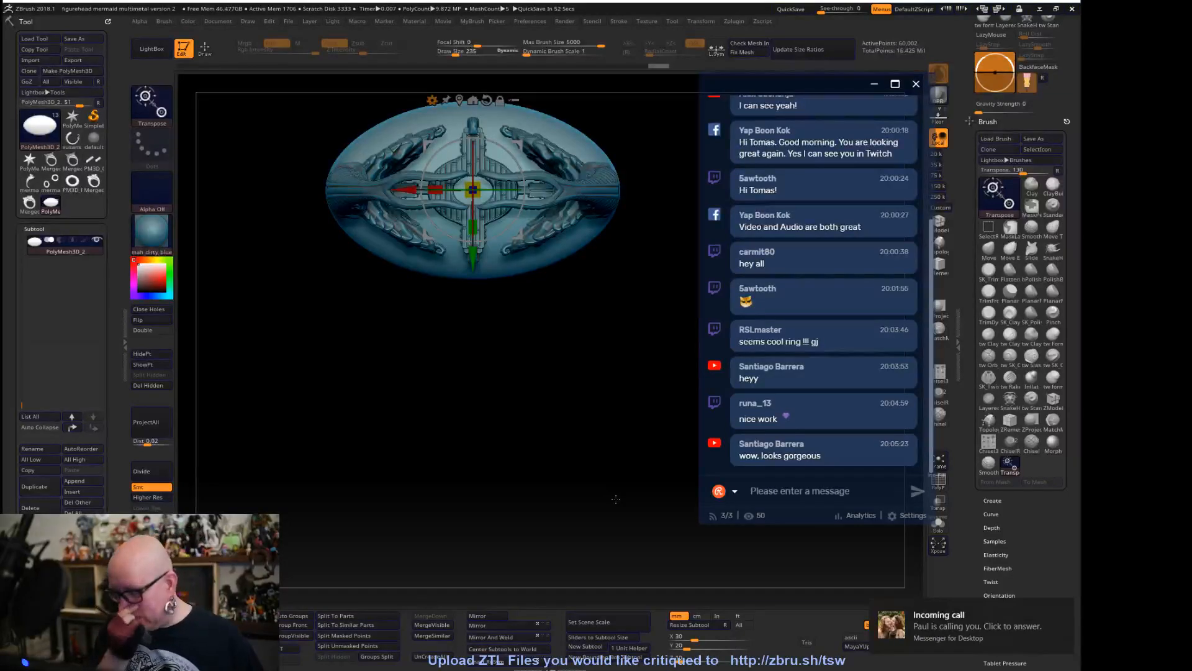
pyautogui.moveTo(616, 499); pyautogui.dragTo(553, 510)
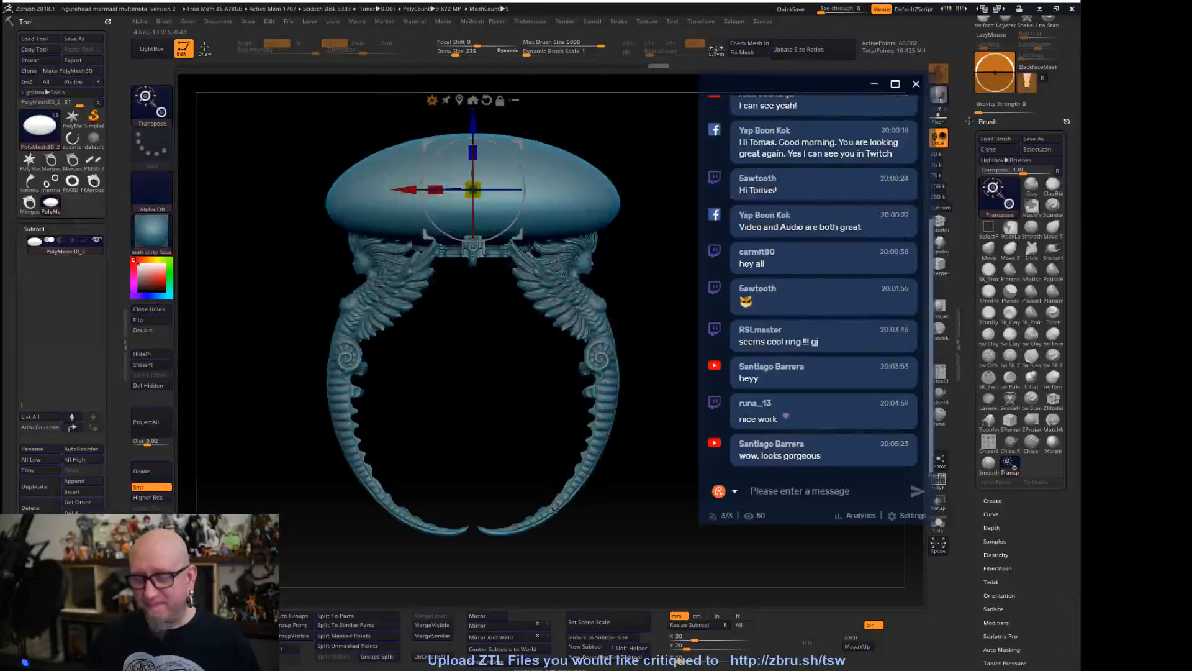
pyautogui.moveTo(21, 403); pyautogui.dragTo(27, 264)
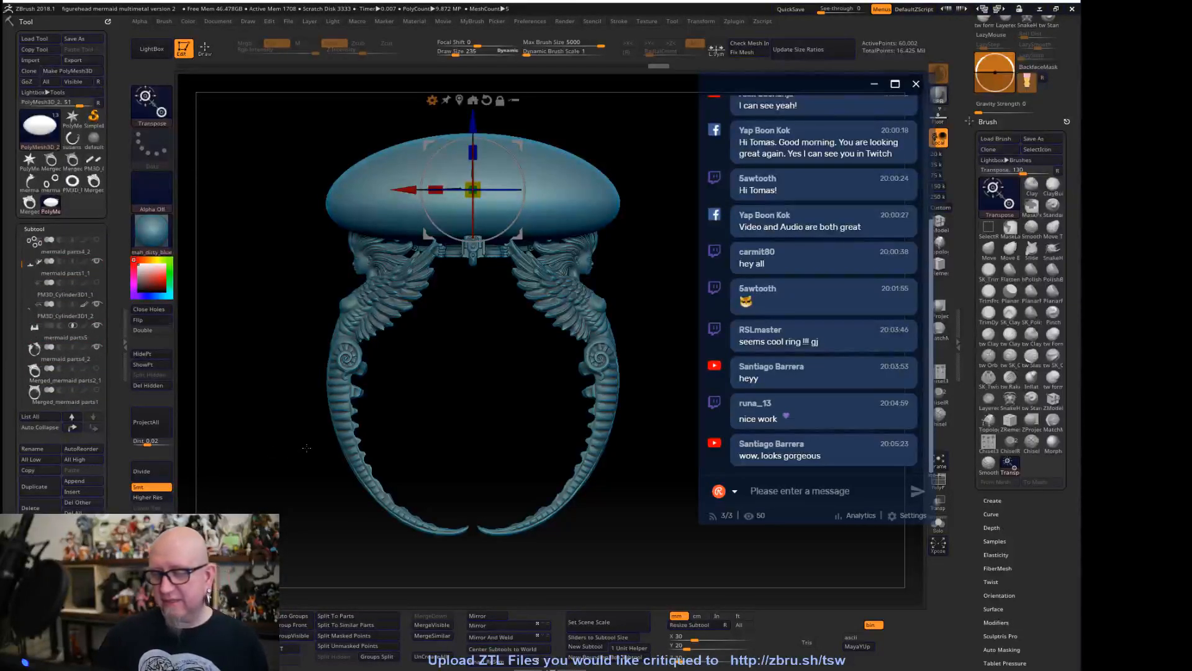
# Turn on transparency, select the mermaid parts5 subtool and widen it slightly along the ring's length in top view
pyautogui.click(938, 502)
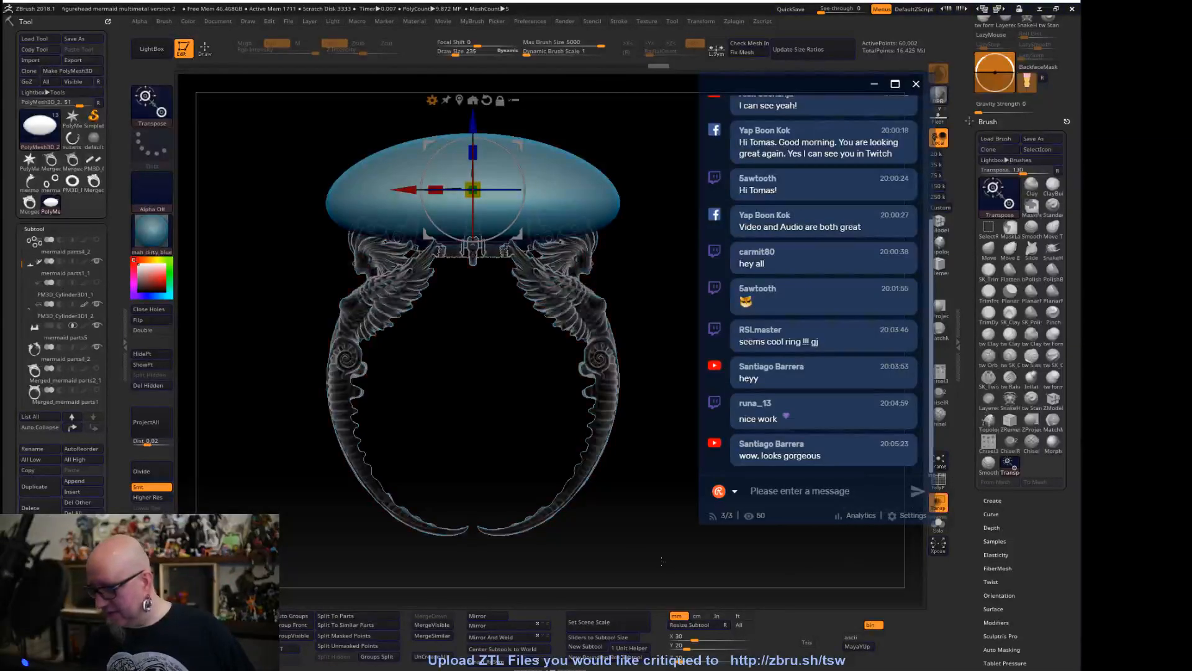
pyautogui.moveTo(635, 384); pyautogui.dragTo(632, 319)
pyautogui.rightClick(455, 338)
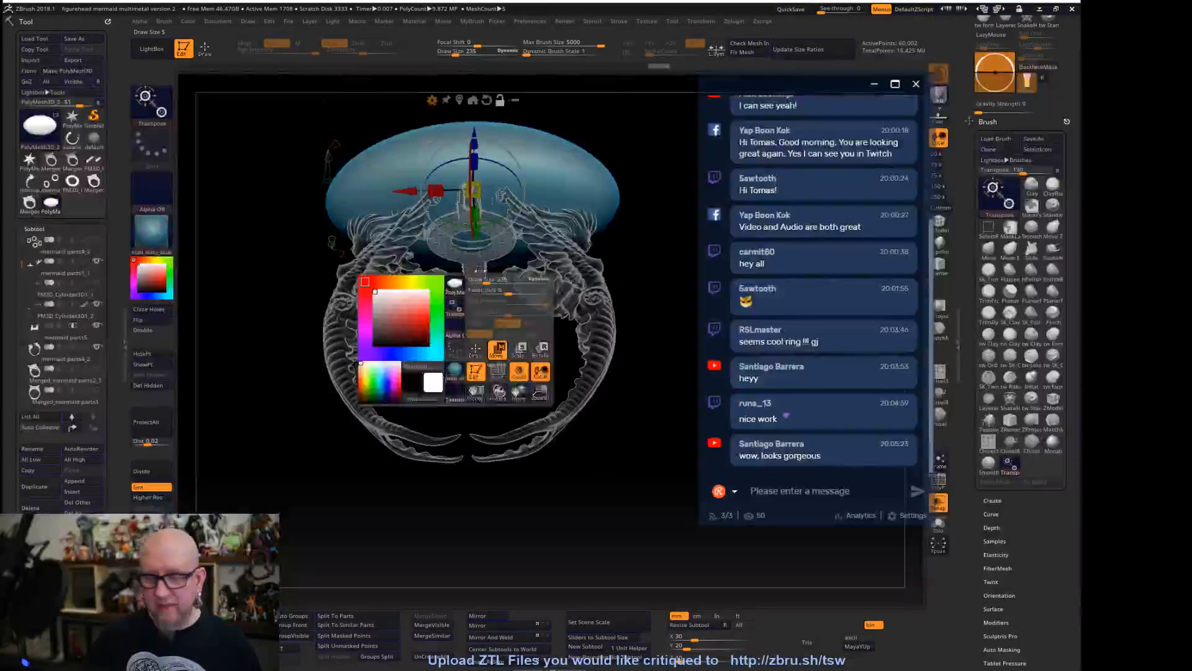
pyautogui.keyDown('alt'); pyautogui.click(482, 259); pyautogui.keyUp('alt')
pyautogui.moveTo(655, 193); pyautogui.dragTo(644, 409)
pyautogui.moveTo(468, 464); pyautogui.dragTo(470, 506)
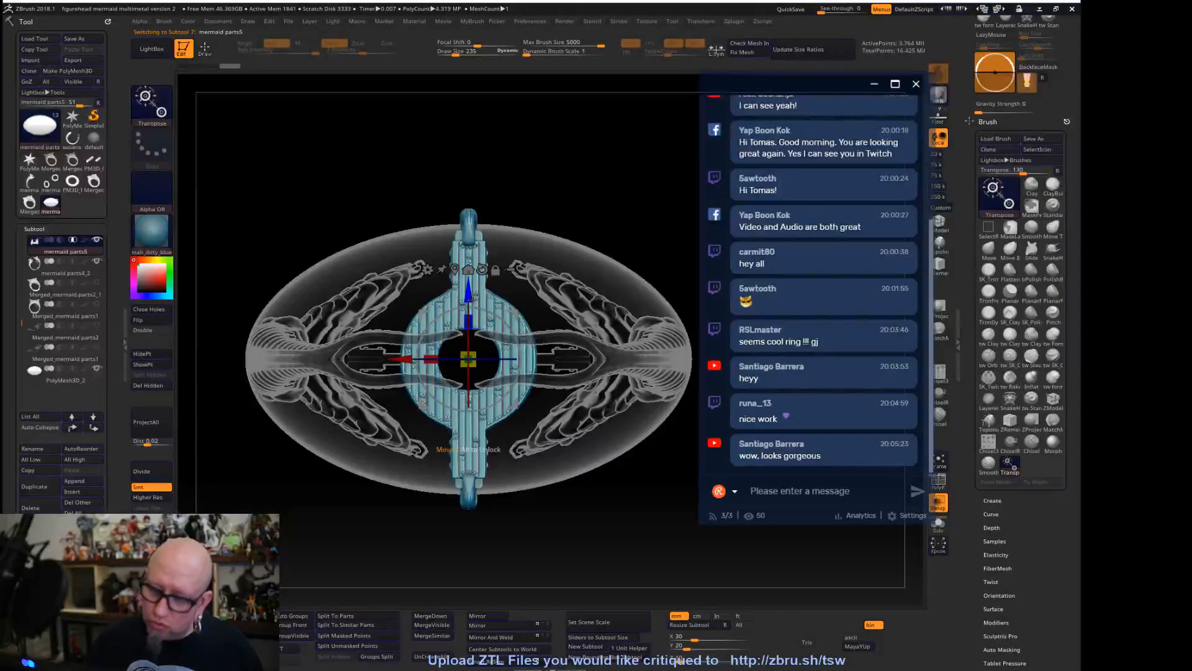
pyautogui.moveTo(430, 359); pyautogui.dragTo(416, 355)
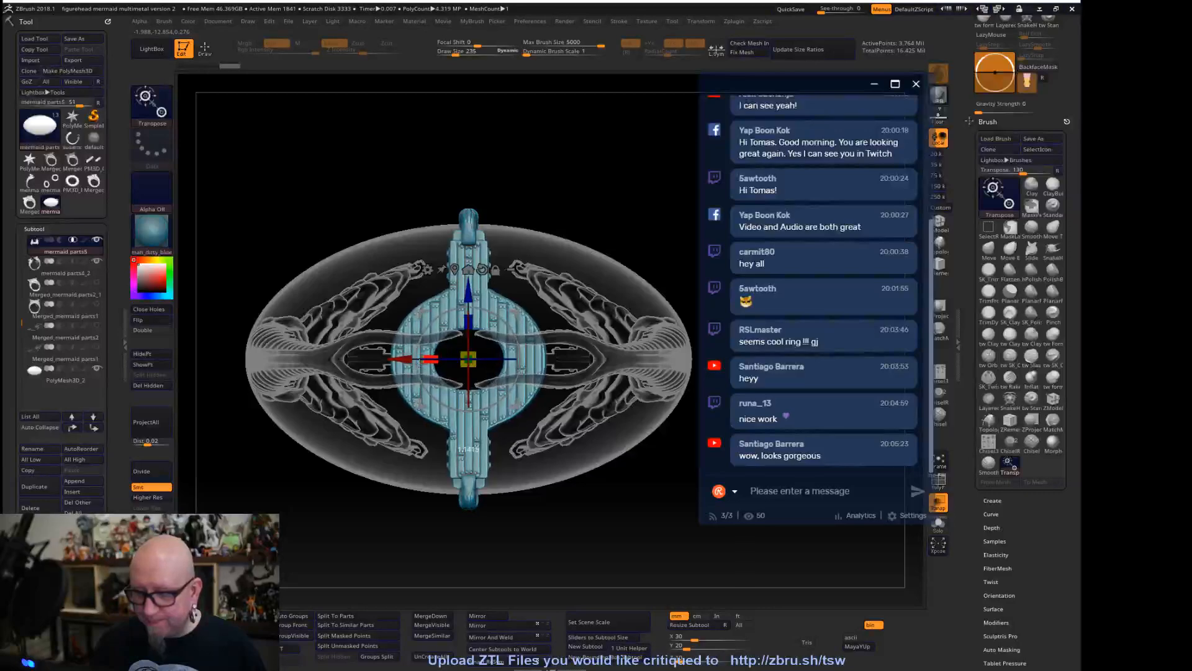
# Check the mermaid parts5 setting from the side and below, and stretch it further lengthwise until its round deck becomes oval
pyautogui.moveTo(416, 355); pyautogui.dragTo(612, 425, button='right')
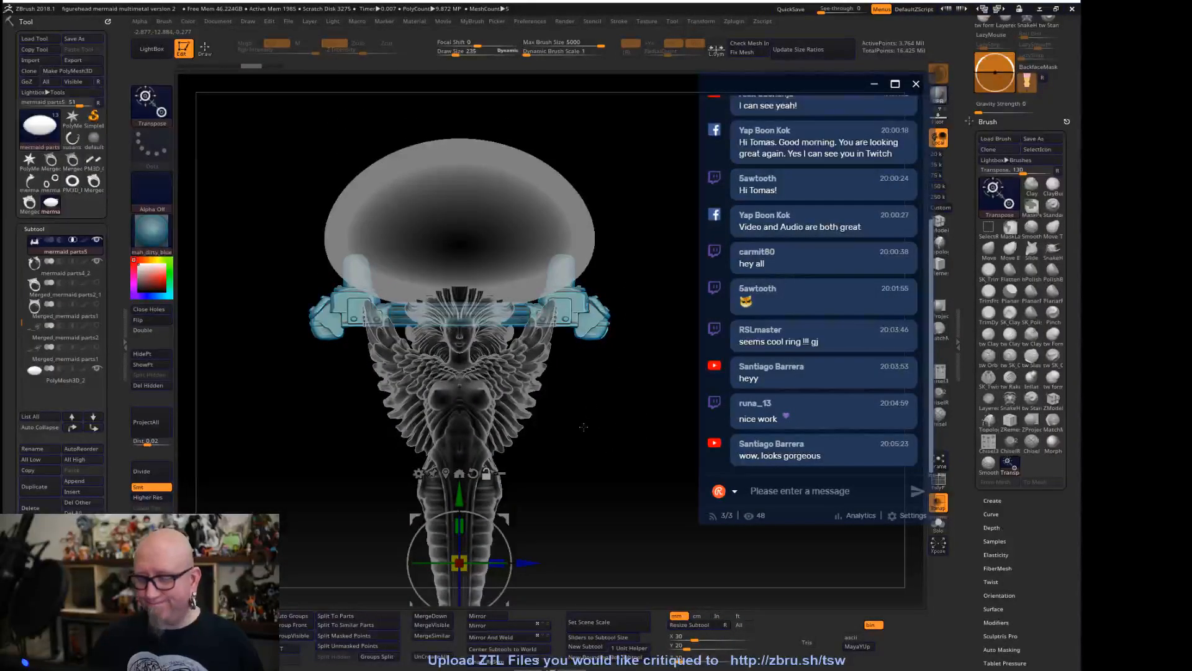
pyautogui.moveTo(607, 436); pyautogui.dragTo(547, 437, button='right')
pyautogui.moveTo(559, 479); pyautogui.dragTo(505, 452, button='right')
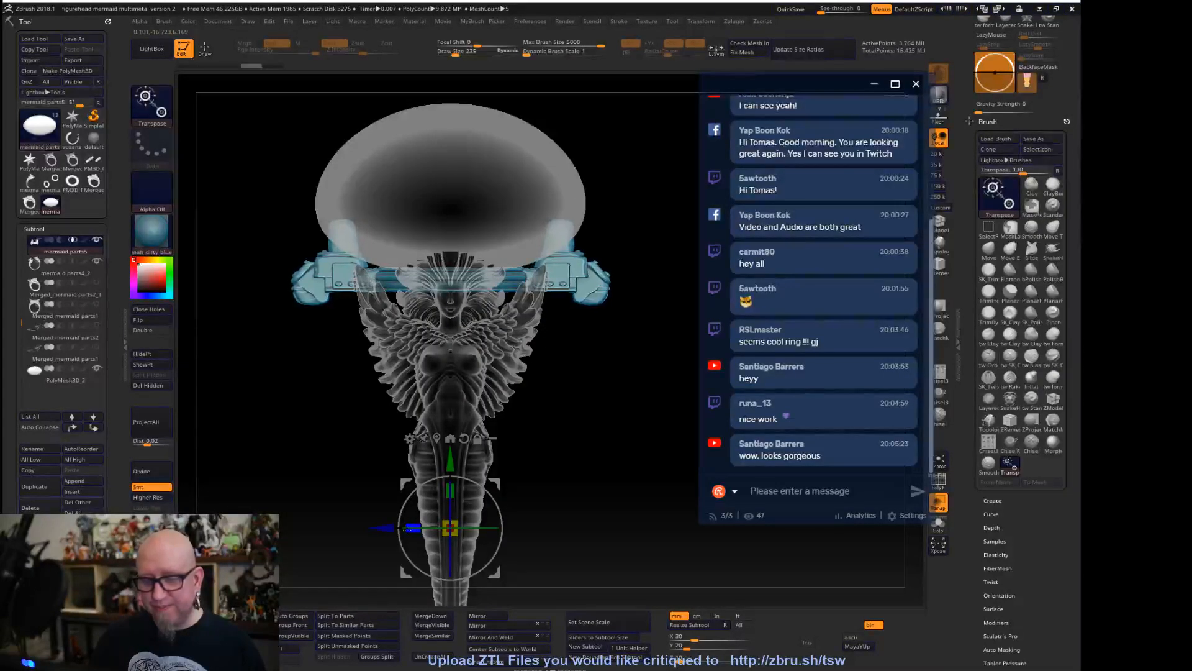
pyautogui.keyDown('ctrl'); pyautogui.moveTo(413, 528); pyautogui.dragTo(569, 466, button='right'); pyautogui.keyUp('ctrl')
pyautogui.keyDown('shift'); pyautogui.moveTo(578, 545); pyautogui.dragTo(604, 342); pyautogui.keyUp('shift')
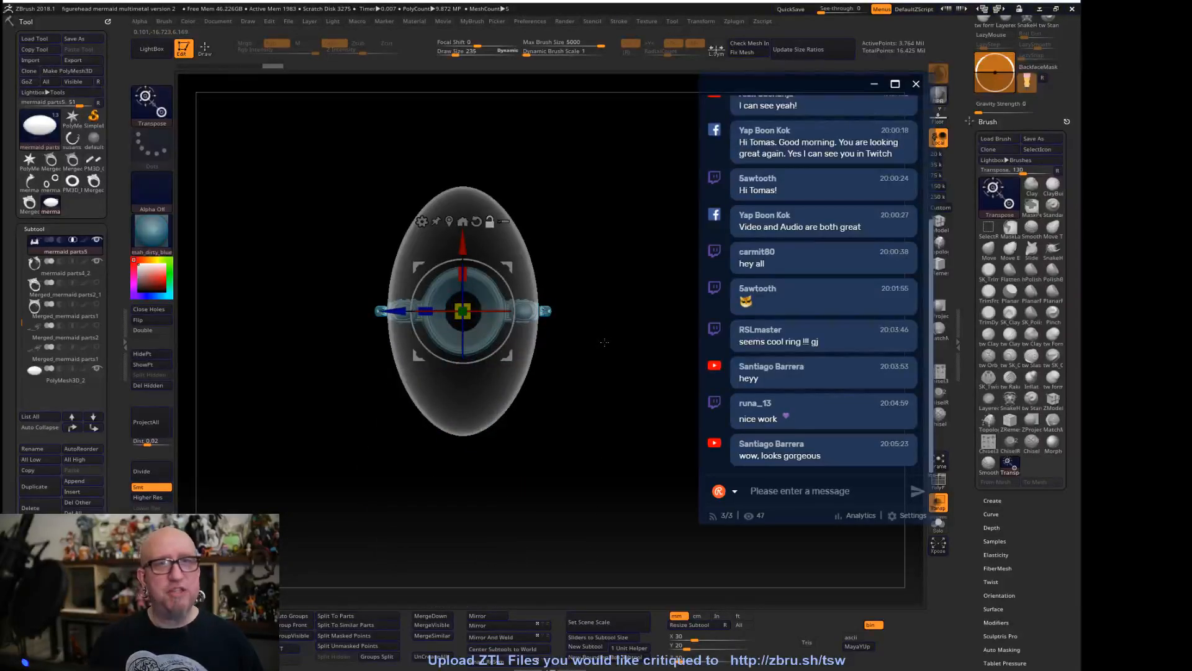
pyautogui.moveTo(580, 511); pyautogui.dragTo(574, 440)
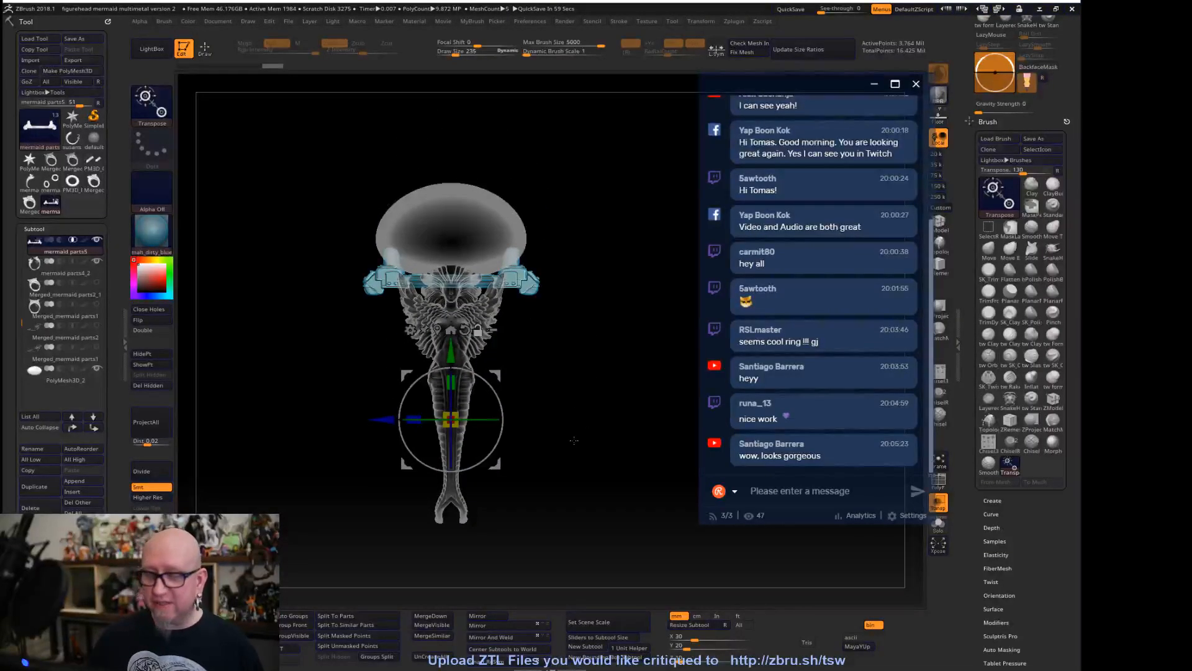
pyautogui.keyDown('alt'); pyautogui.moveTo(574, 440); pyautogui.dragTo(664, 252); pyautogui.keyUp('alt')
pyautogui.moveTo(425, 337); pyautogui.dragTo(389, 343)
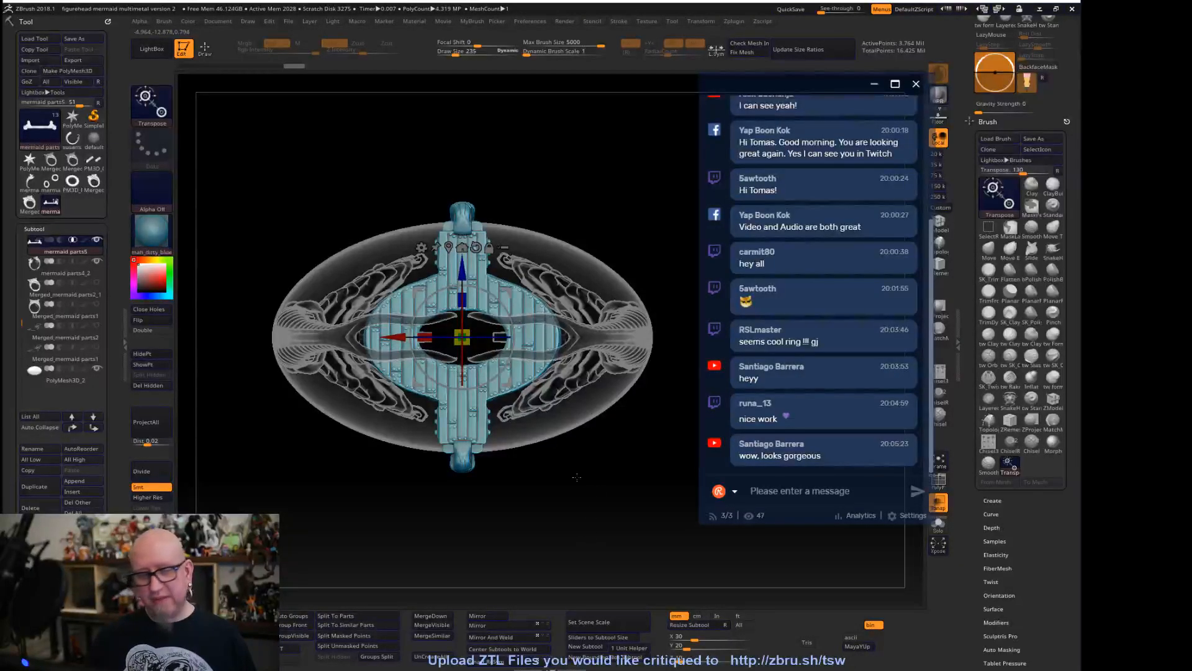
# Hide the mermaid parts4_2 subtool and inspect the setting under the dome from the front and the side
pyautogui.click(96, 260)
pyautogui.moveTo(555, 462); pyautogui.dragTo(588, 360)
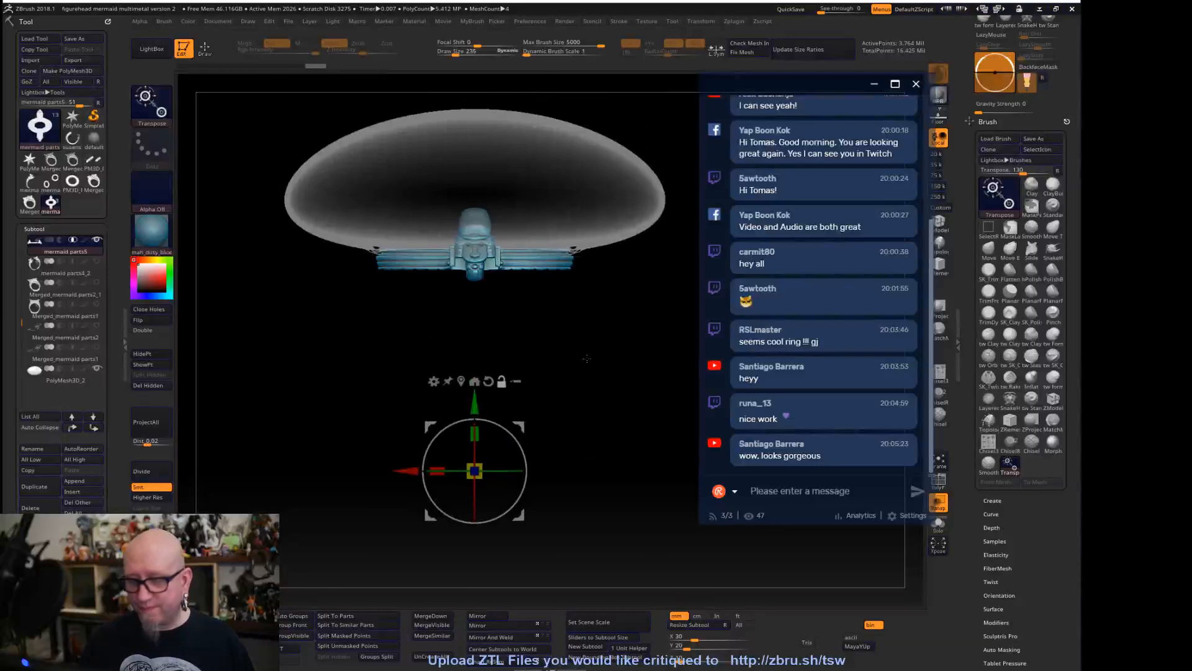
pyautogui.moveTo(558, 558); pyautogui.dragTo(541, 500)
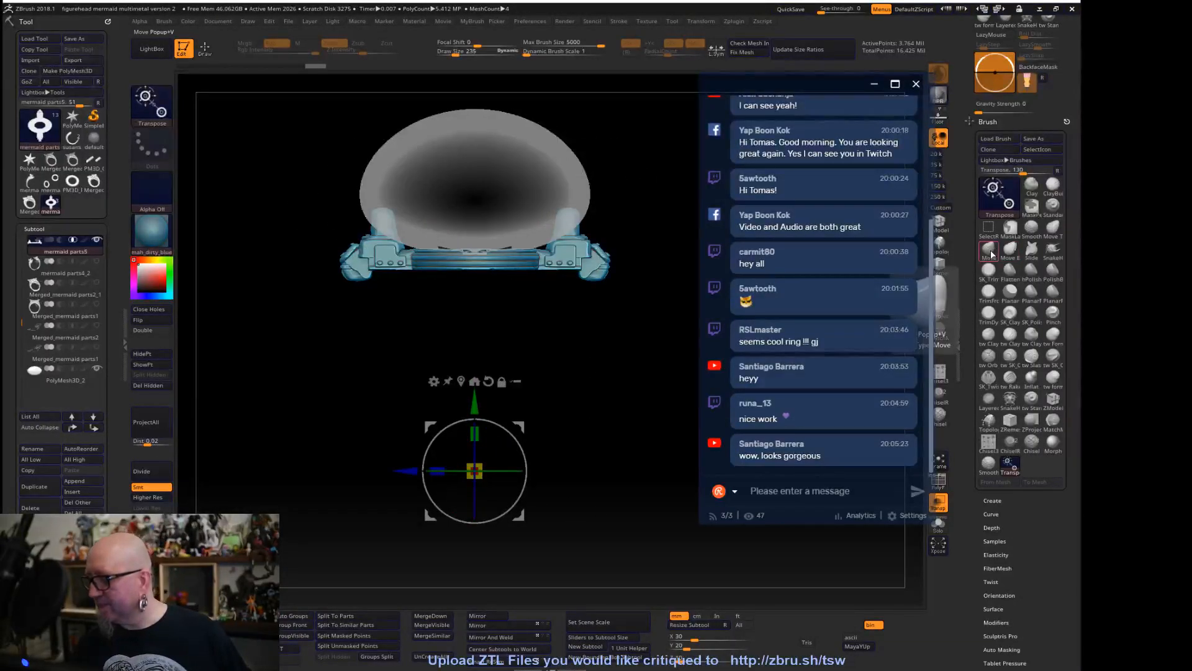
# With the Move brush at draw size 1404 and symmetry on, pull the setting's side prongs outward clear of the dome
pyautogui.click(990, 251)
pyautogui.moveTo(649, 243)
pyautogui.mouseDown()
pyautogui.moveTo(505, 413)
pyautogui.moveTo(567, 266)
pyautogui.moveTo(620, 254)
pyautogui.mouseUp()
pyautogui.press('space')
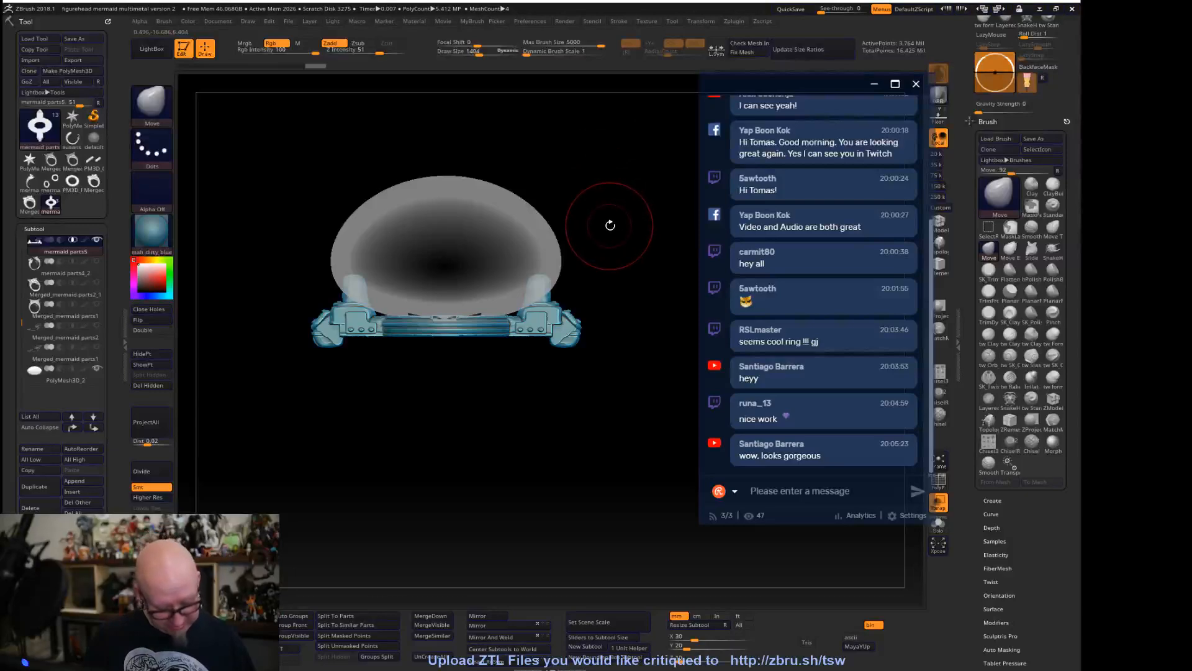
pyautogui.press('x')
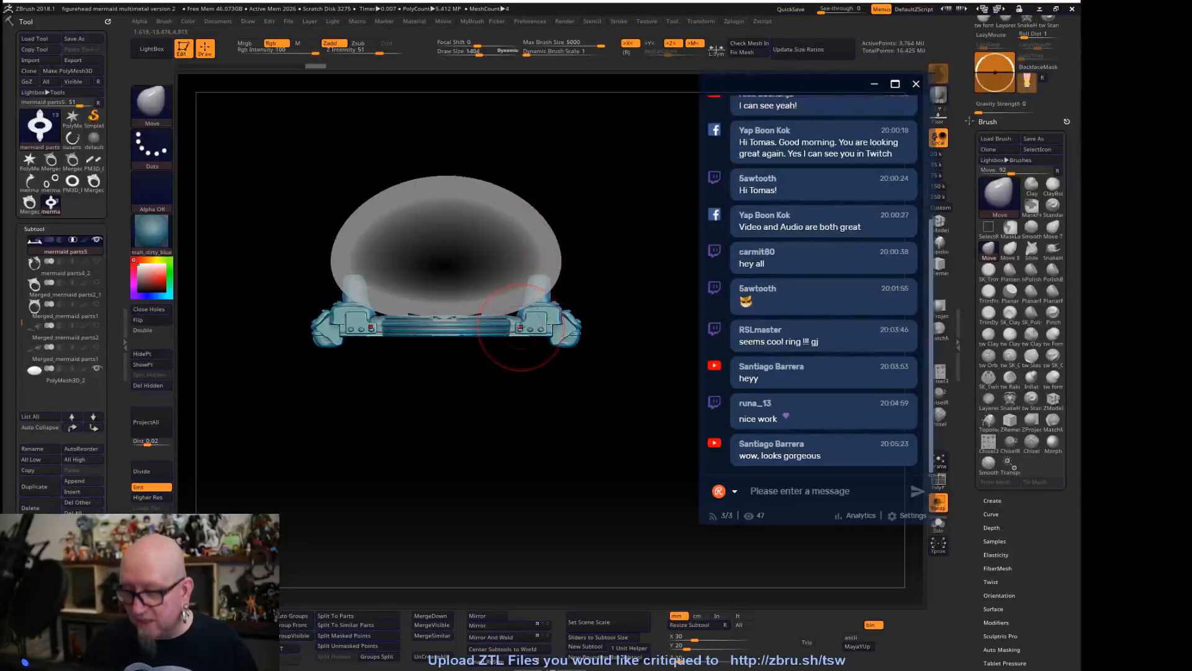
pyautogui.moveTo(527, 329); pyautogui.dragTo(529, 328)
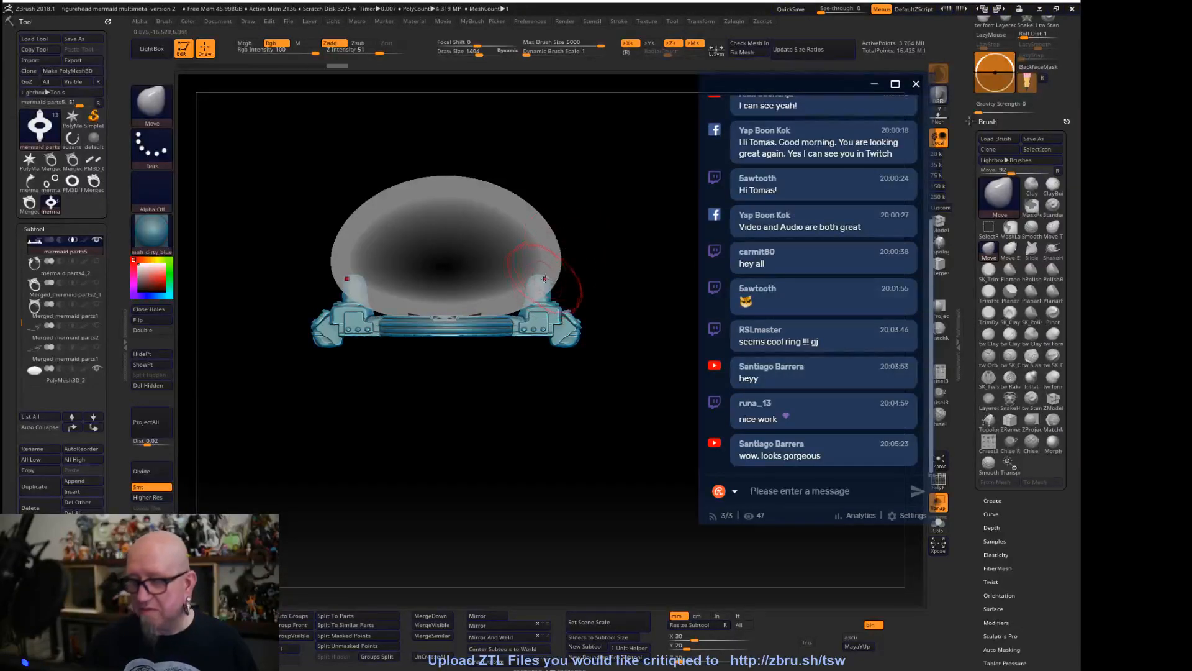
pyautogui.moveTo(554, 273)
pyautogui.mouseDown()
pyautogui.moveTo(565, 271)
pyautogui.moveTo(556, 263)
pyautogui.moveTo(569, 300)
pyautogui.moveTo(575, 286)
pyautogui.moveTo(557, 268)
pyautogui.moveTo(574, 273)
pyautogui.moveTo(558, 275)
pyautogui.mouseUp()
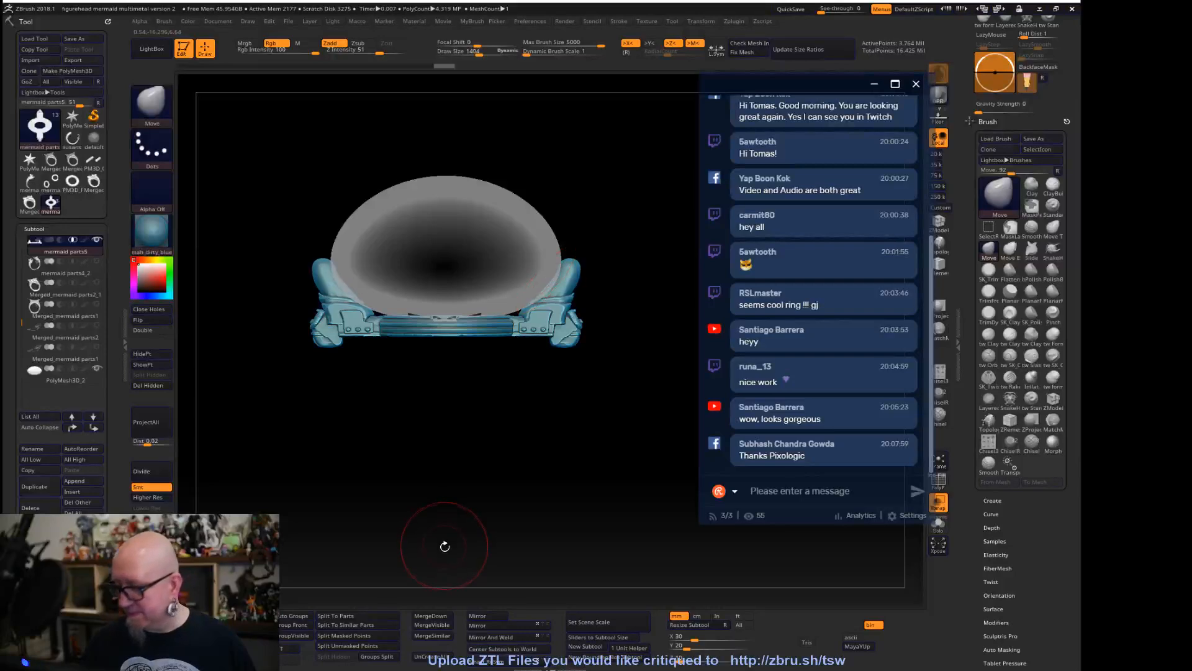
# Reduce the draw size to 1057 and reshape the prong in front view to make it narrower and taller
pyautogui.moveTo(535, 488)
pyautogui.mouseDown()
pyautogui.moveTo(528, 511)
pyautogui.moveTo(472, 511)
pyautogui.moveTo(562, 516)
pyautogui.moveTo(482, 553)
pyautogui.mouseUp()
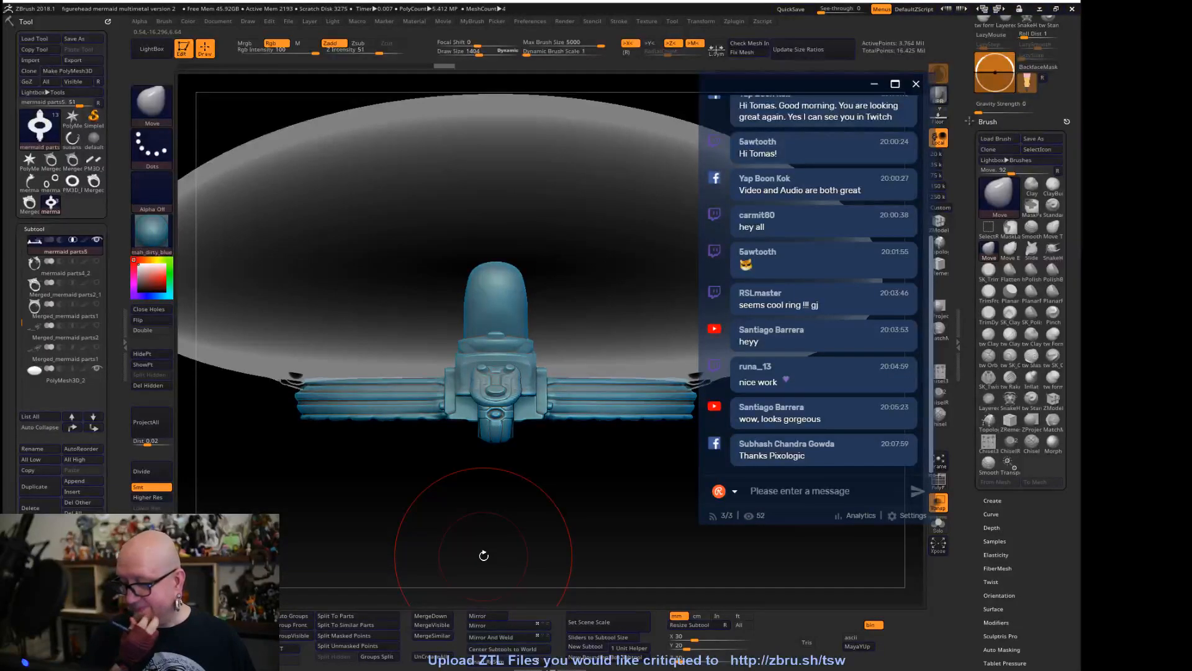
pyautogui.keyDown('alt'); pyautogui.moveTo(483, 554); pyautogui.dragTo(465, 561); pyautogui.keyUp('alt')
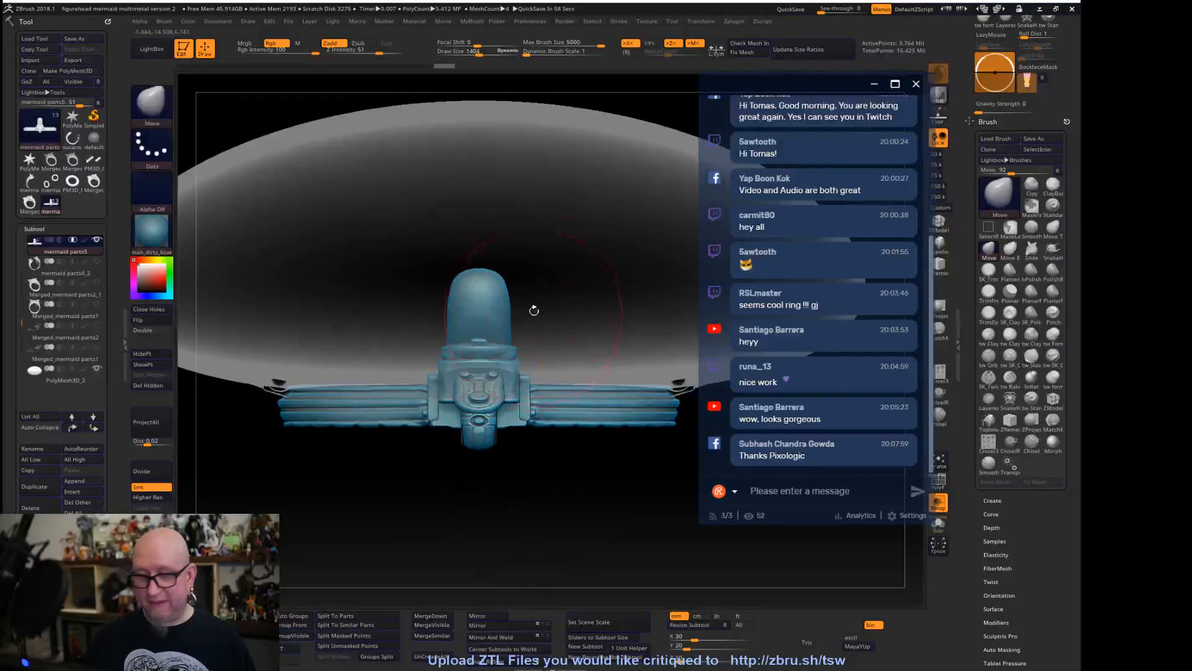
pyautogui.press('space')
pyautogui.moveTo(509, 275)
pyautogui.mouseDown()
pyautogui.moveTo(497, 273)
pyautogui.moveTo(508, 245)
pyautogui.mouseUp()
pyautogui.moveTo(562, 276); pyautogui.dragTo(465, 302)
pyautogui.moveTo(539, 260)
pyautogui.mouseDown()
pyautogui.moveTo(545, 242)
pyautogui.moveTo(524, 267)
pyautogui.moveTo(543, 239)
pyautogui.moveTo(535, 283)
pyautogui.moveTo(522, 242)
pyautogui.mouseUp()
# Adjust the prong bases against the dome, reduce the draw size to 642 and reshape the prong tips in side view
pyautogui.moveTo(522, 522)
pyautogui.mouseDown()
pyautogui.moveTo(649, 523)
pyautogui.moveTo(584, 540)
pyautogui.moveTo(600, 552)
pyautogui.mouseUp()
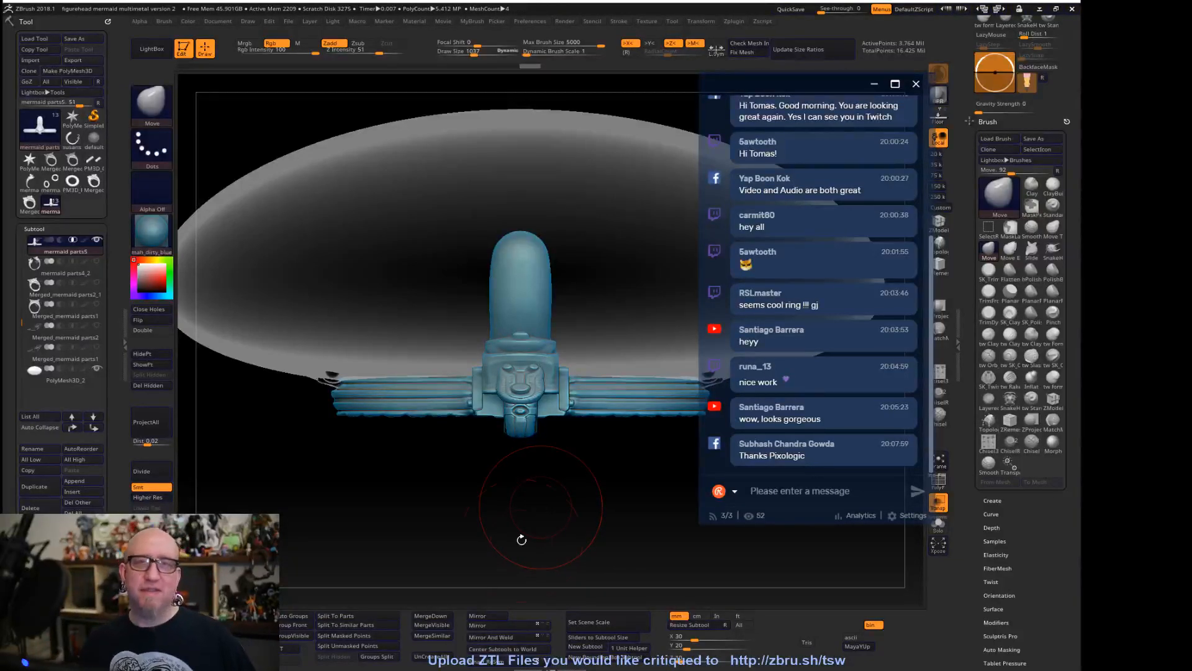
pyautogui.moveTo(518, 531)
pyautogui.mouseDown()
pyautogui.moveTo(597, 525)
pyautogui.moveTo(580, 474)
pyautogui.mouseUp()
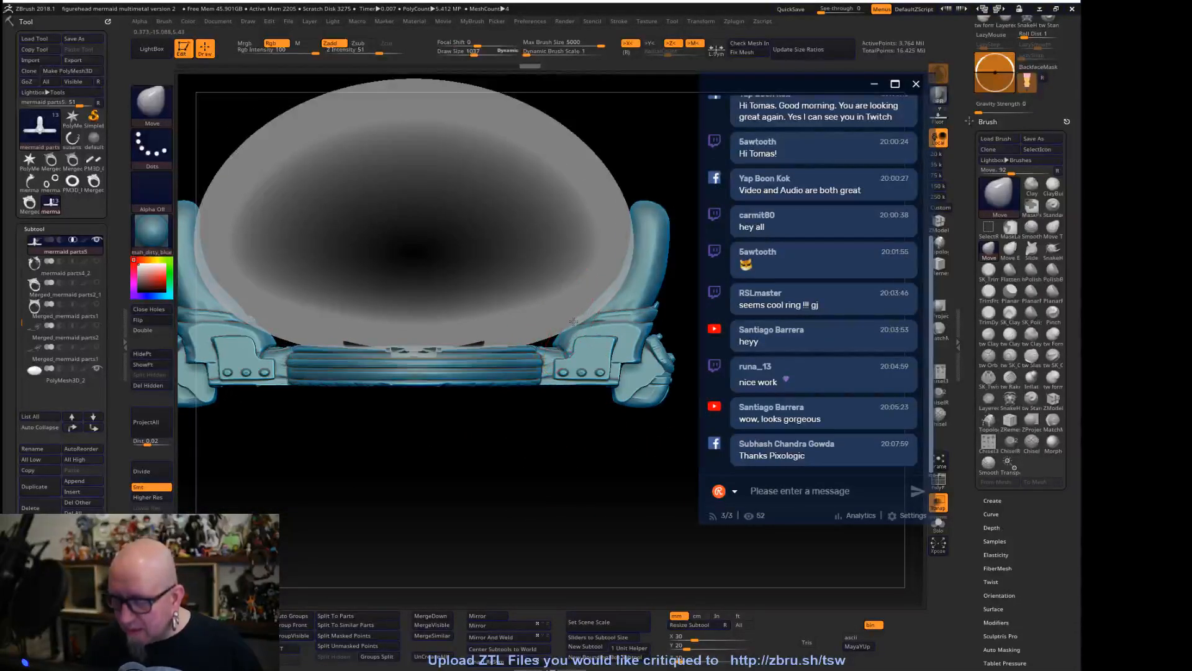
pyautogui.moveTo(567, 324)
pyautogui.mouseDown()
pyautogui.moveTo(553, 309)
pyautogui.moveTo(568, 301)
pyautogui.mouseUp()
pyautogui.press('space')
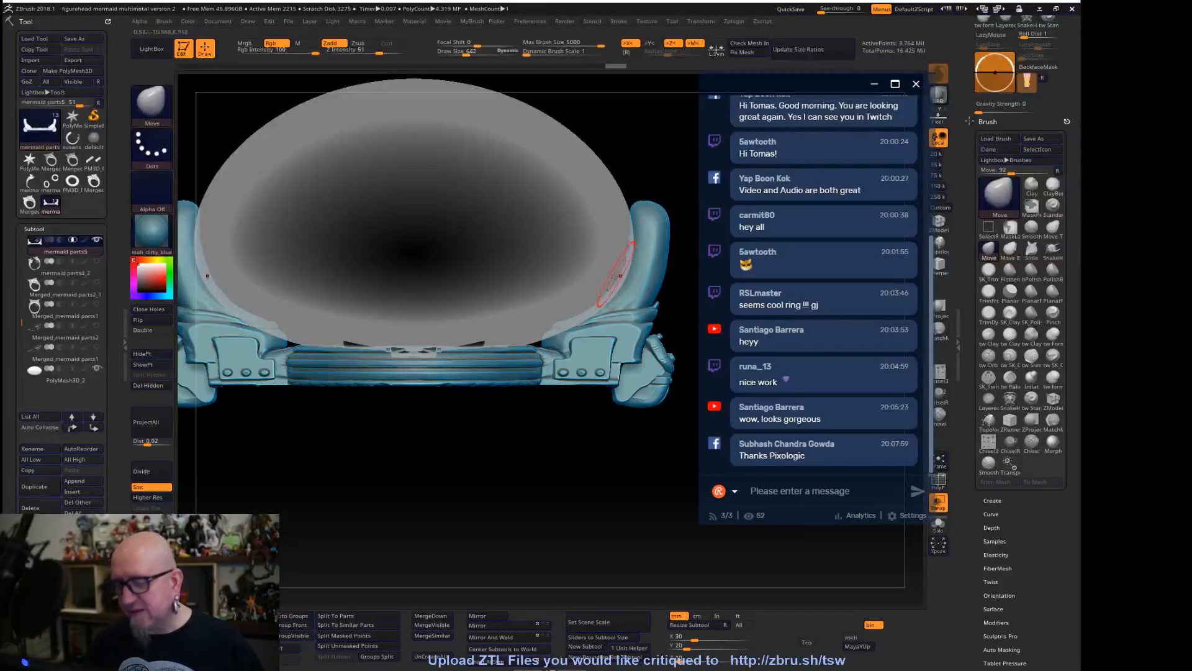
pyautogui.moveTo(639, 205); pyautogui.dragTo(634, 190)
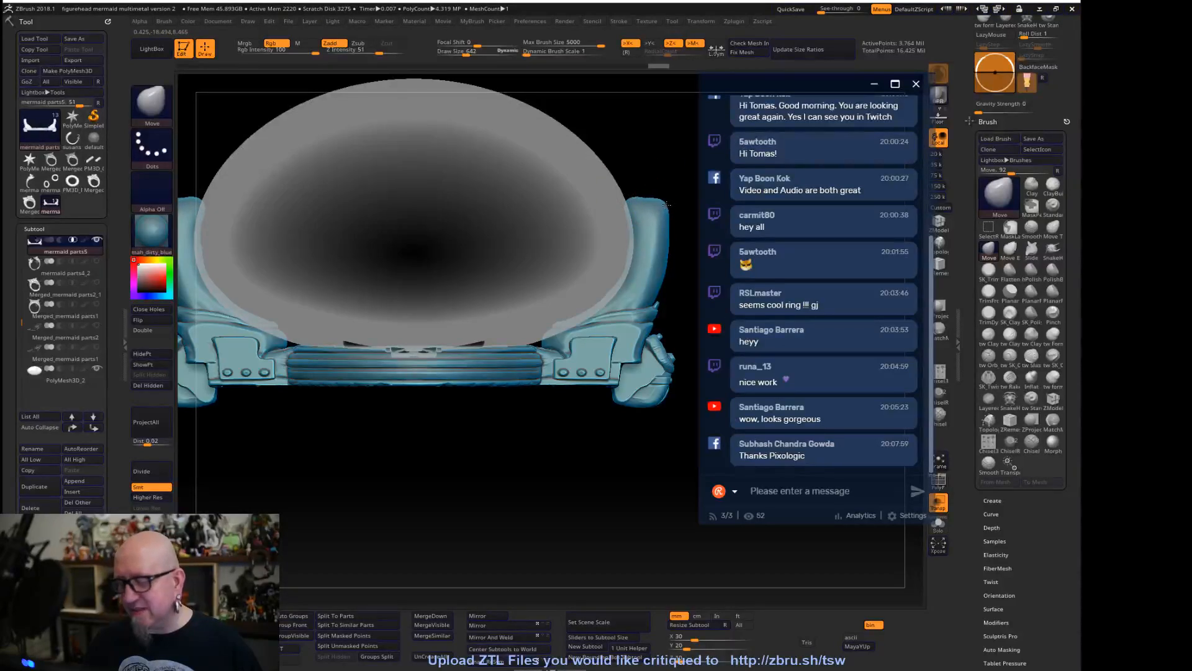
pyautogui.moveTo(663, 199); pyautogui.dragTo(509, 472)
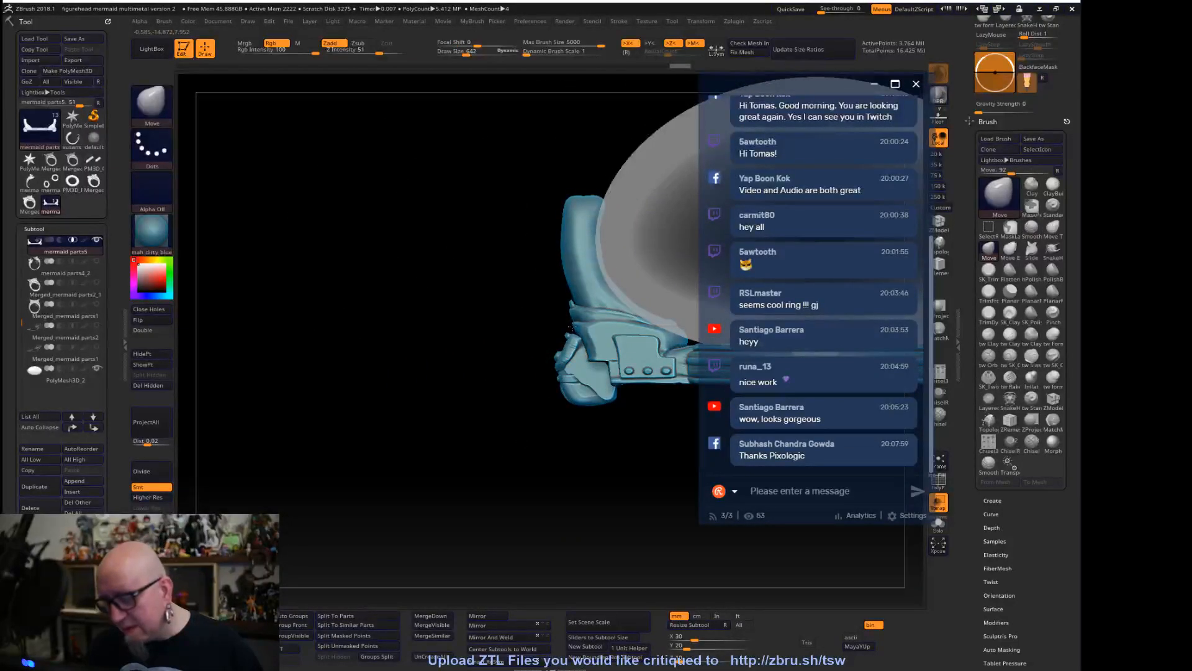
# View the setting closely from below and switch to the tw ClayTubes brush
pyautogui.keyDown('shift'); pyautogui.moveTo(553, 479); pyautogui.dragTo(612, 498); pyautogui.keyUp('shift')
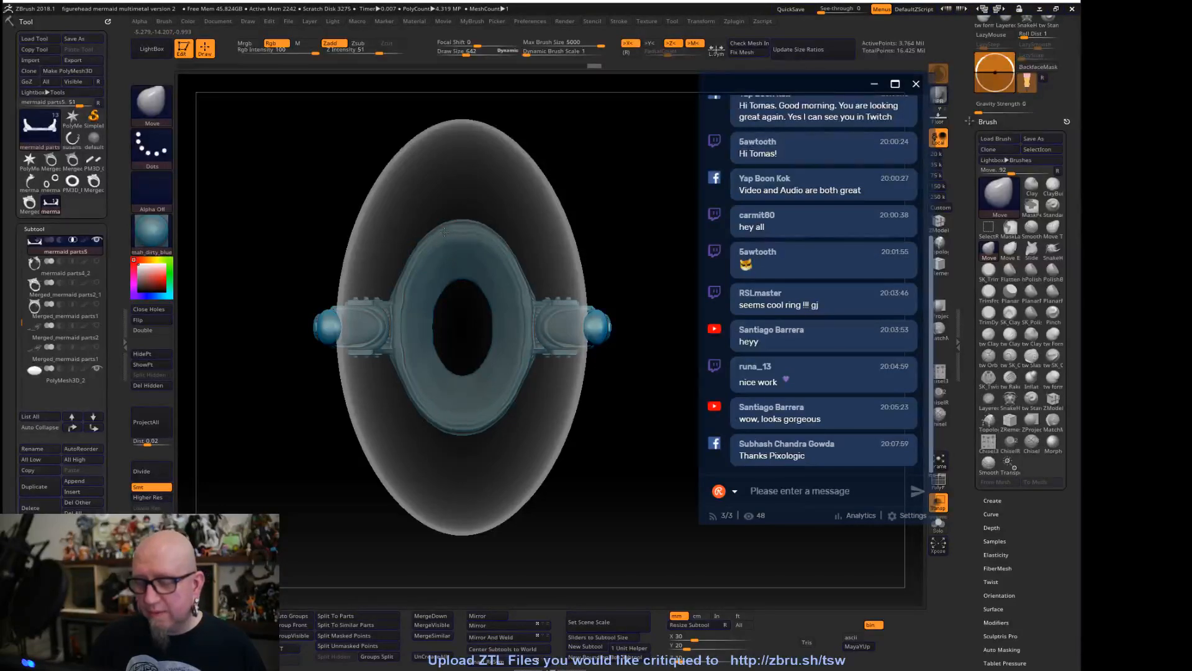
pyautogui.moveTo(615, 545)
pyautogui.keyDown('alt'); pyautogui.mouseDown()
pyautogui.moveTo(600, 505)
pyautogui.moveTo(594, 546)
pyautogui.mouseUp(); pyautogui.keyUp('alt')
pyautogui.keyDown('alt'); pyautogui.moveTo(656, 515); pyautogui.dragTo(623, 492); pyautogui.keyUp('alt')
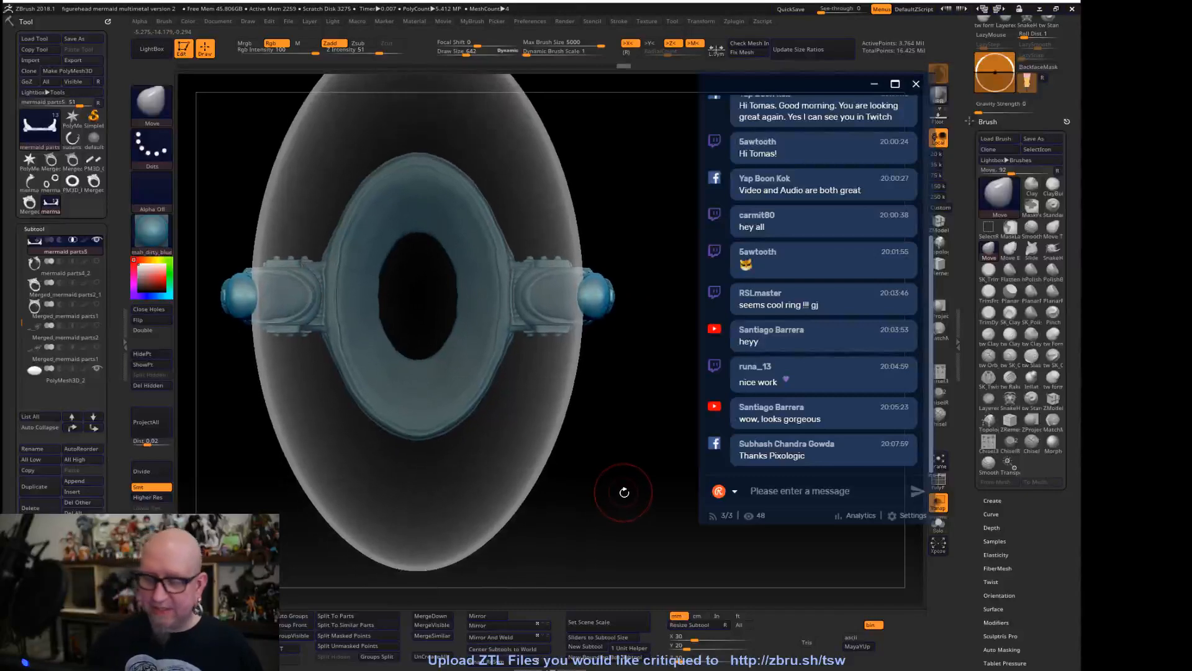
pyautogui.click(989, 336)
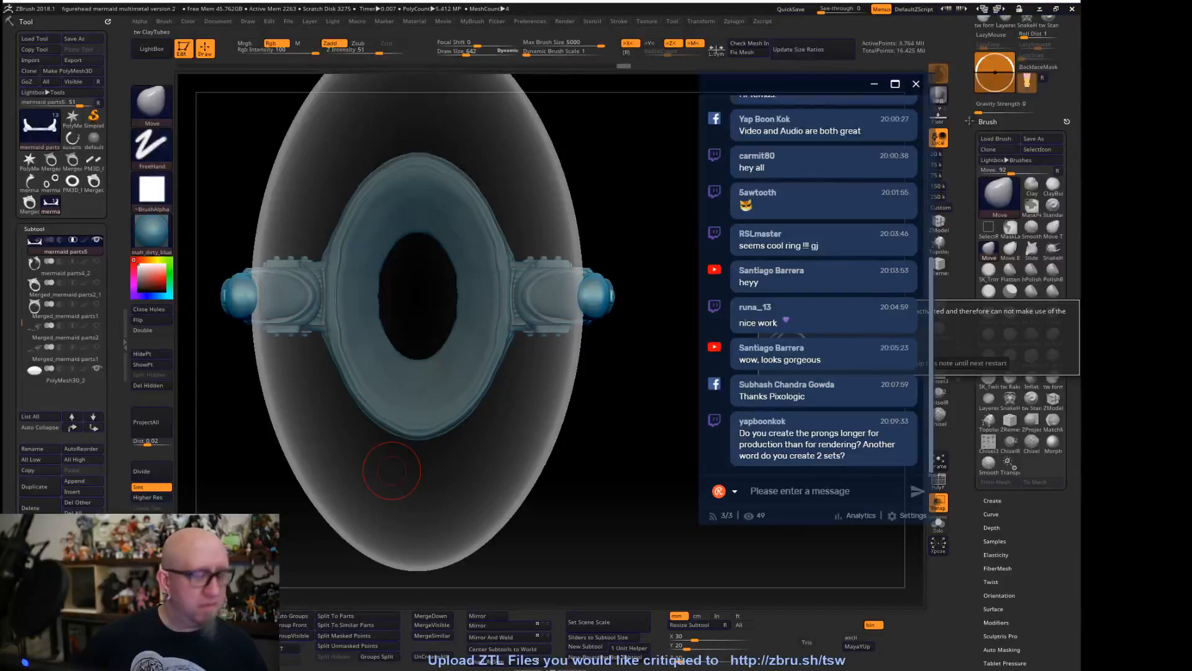
pyautogui.press('super')
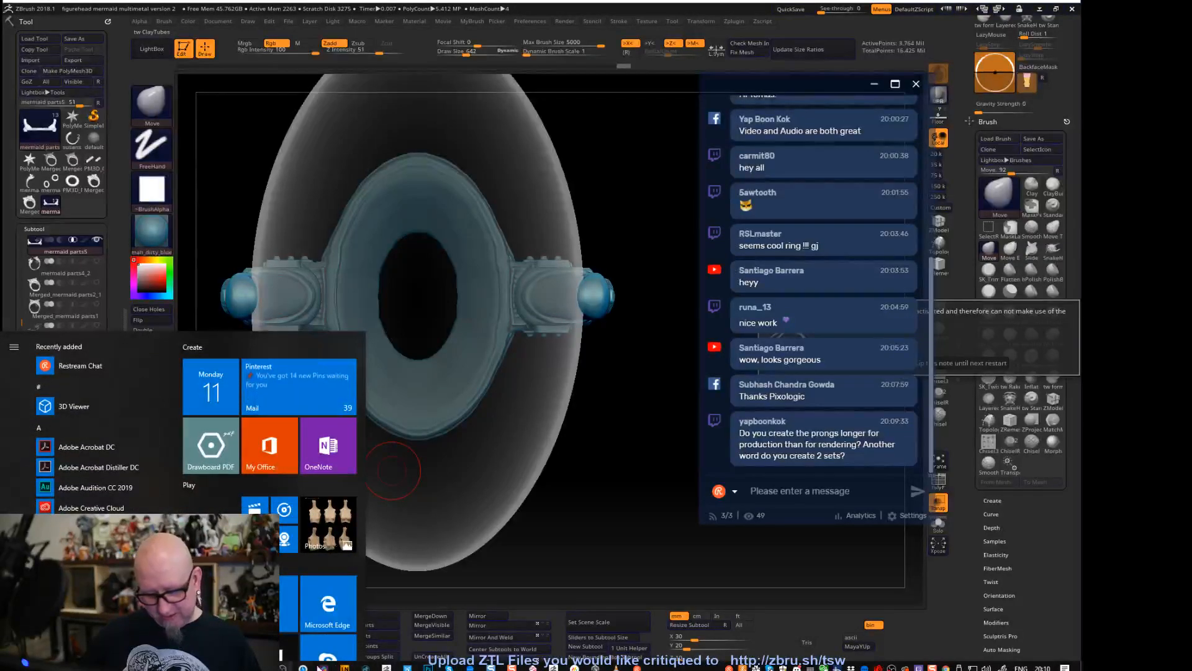
pyautogui.press('super')
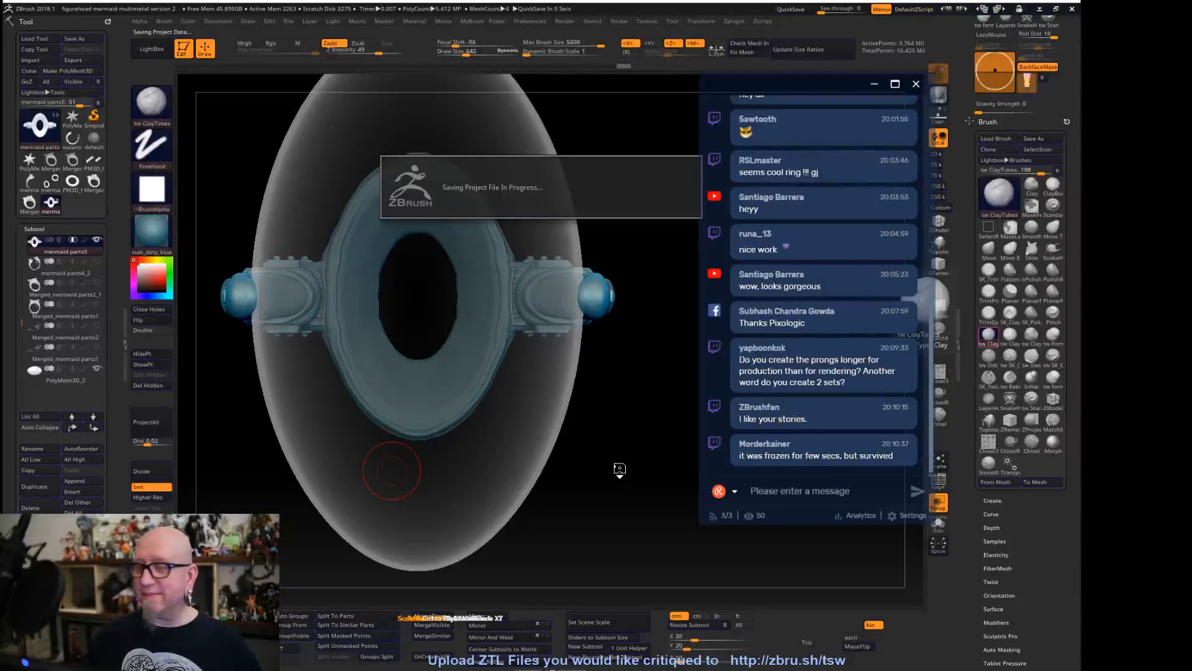
# Inspect the prongs from the front and the side, and dismiss the Auto Maskings note until the next restart
pyautogui.moveTo(616, 480)
pyautogui.mouseDown()
pyautogui.moveTo(633, 364)
pyautogui.moveTo(649, 451)
pyautogui.moveTo(642, 385)
pyautogui.moveTo(629, 470)
pyautogui.mouseUp()
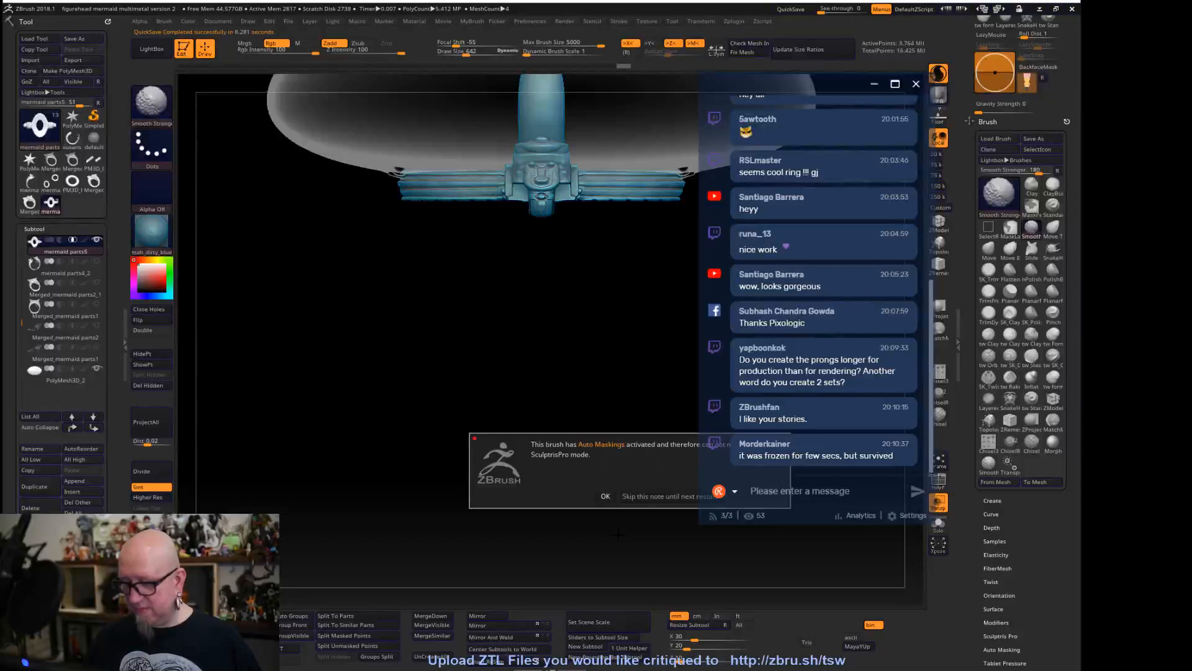
pyautogui.click(606, 496)
pyautogui.keyDown('alt'); pyautogui.moveTo(600, 308); pyautogui.dragTo(551, 431); pyautogui.keyUp('alt')
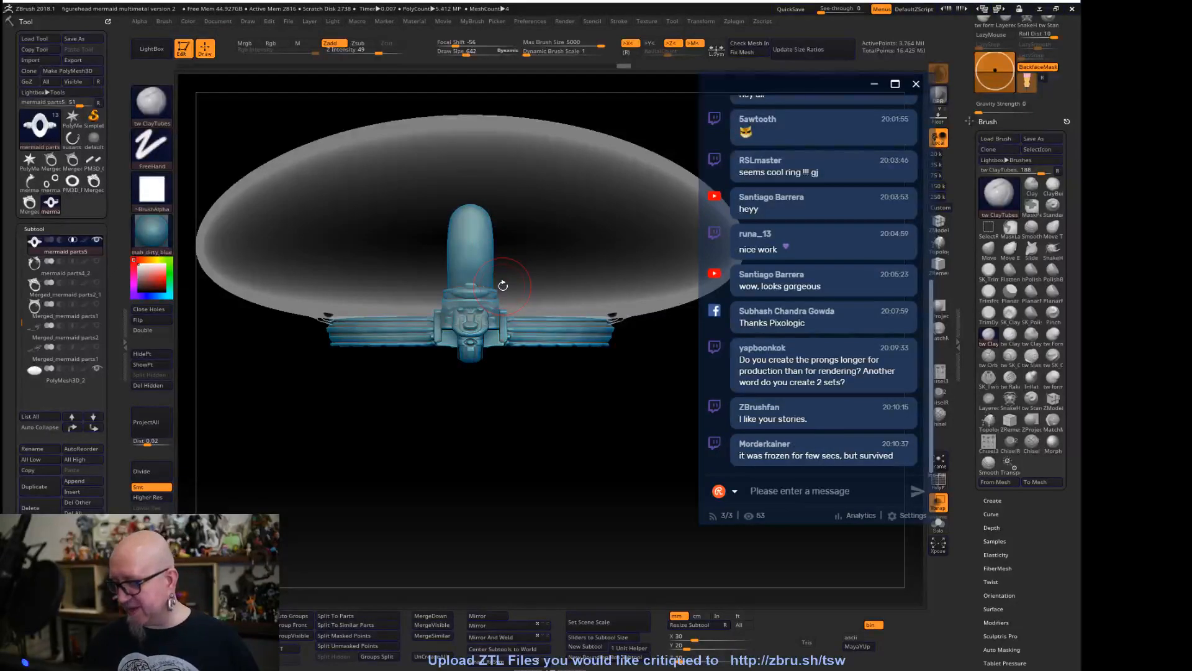
pyautogui.moveTo(535, 458)
pyautogui.mouseDown()
pyautogui.moveTo(542, 482)
pyautogui.moveTo(598, 454)
pyautogui.moveTo(590, 414)
pyautogui.mouseUp()
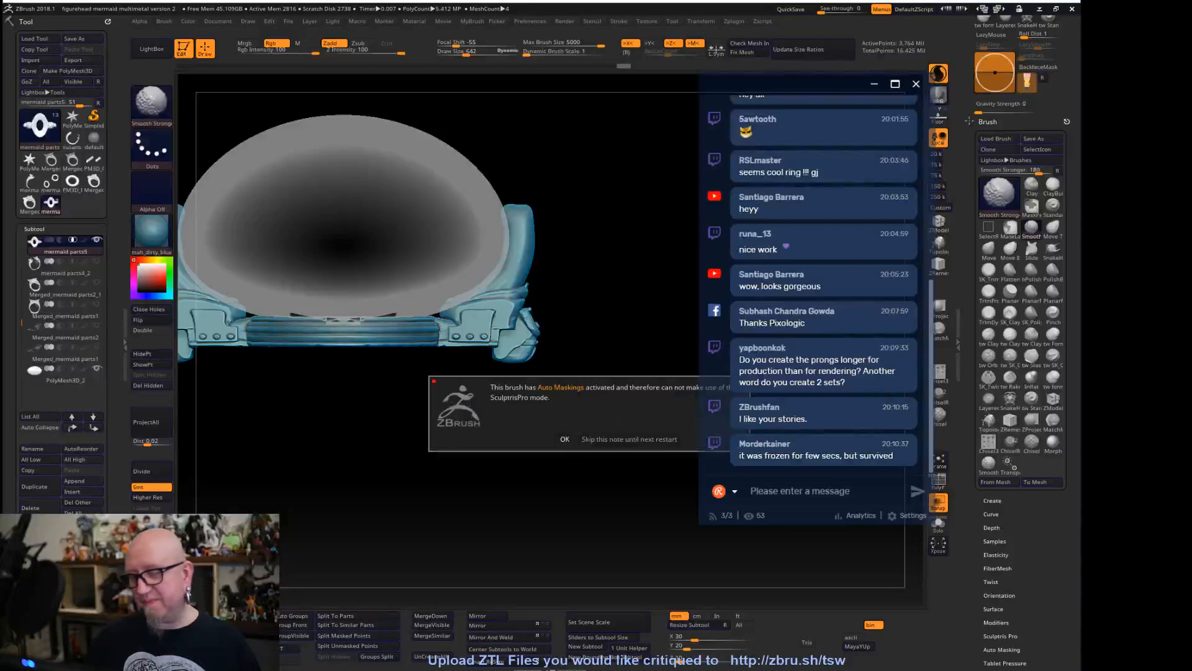
pyautogui.click(637, 443)
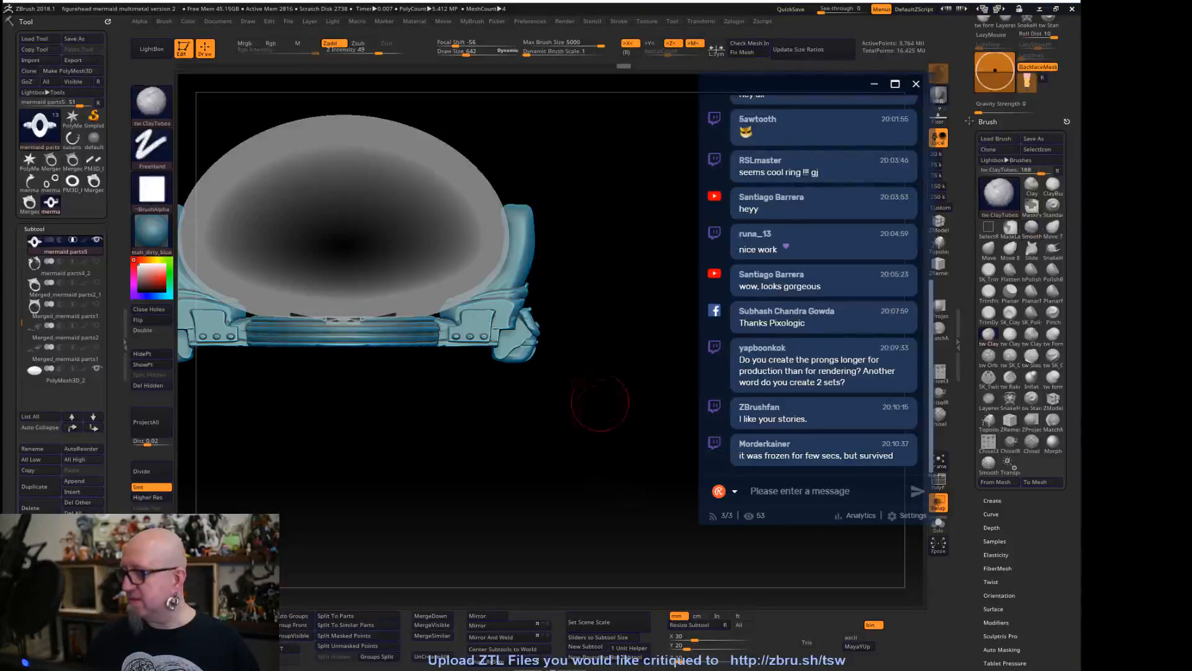
# Try building up the prong tips with tw ClayTubes, undo the stroke and view the setting from below
pyautogui.keyDown('alt'); pyautogui.moveTo(606, 234); pyautogui.dragTo(623, 291); pyautogui.keyUp('alt')
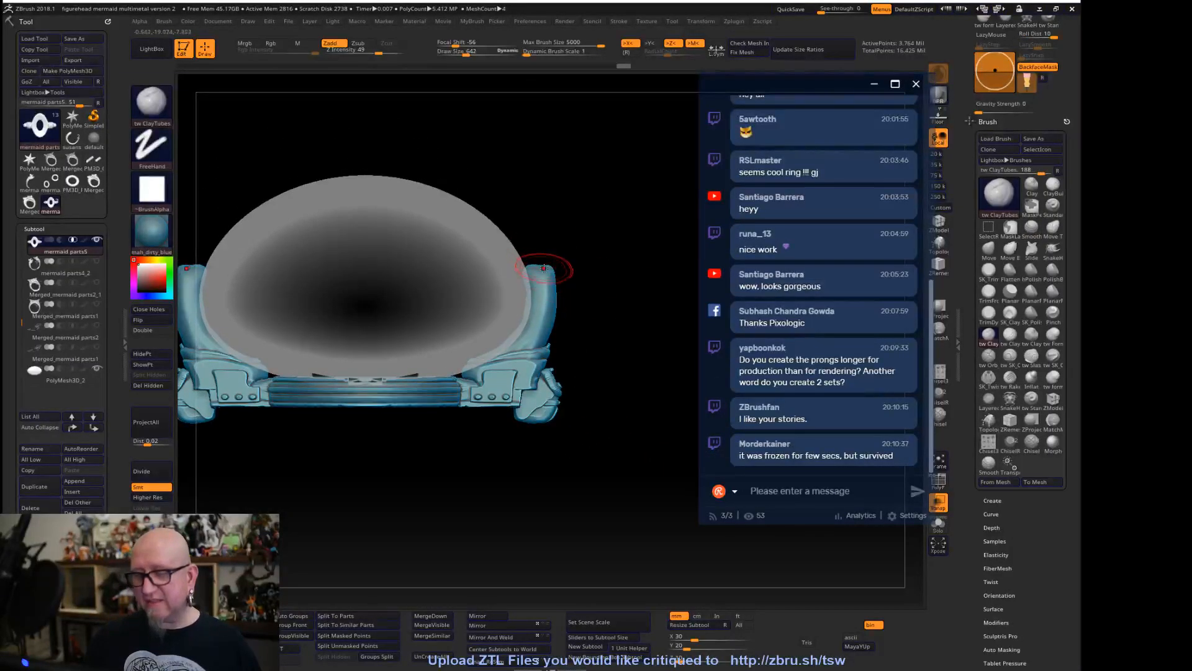
pyautogui.moveTo(548, 275); pyautogui.dragTo(547, 262)
pyautogui.hotkey('ctrl', 'z')
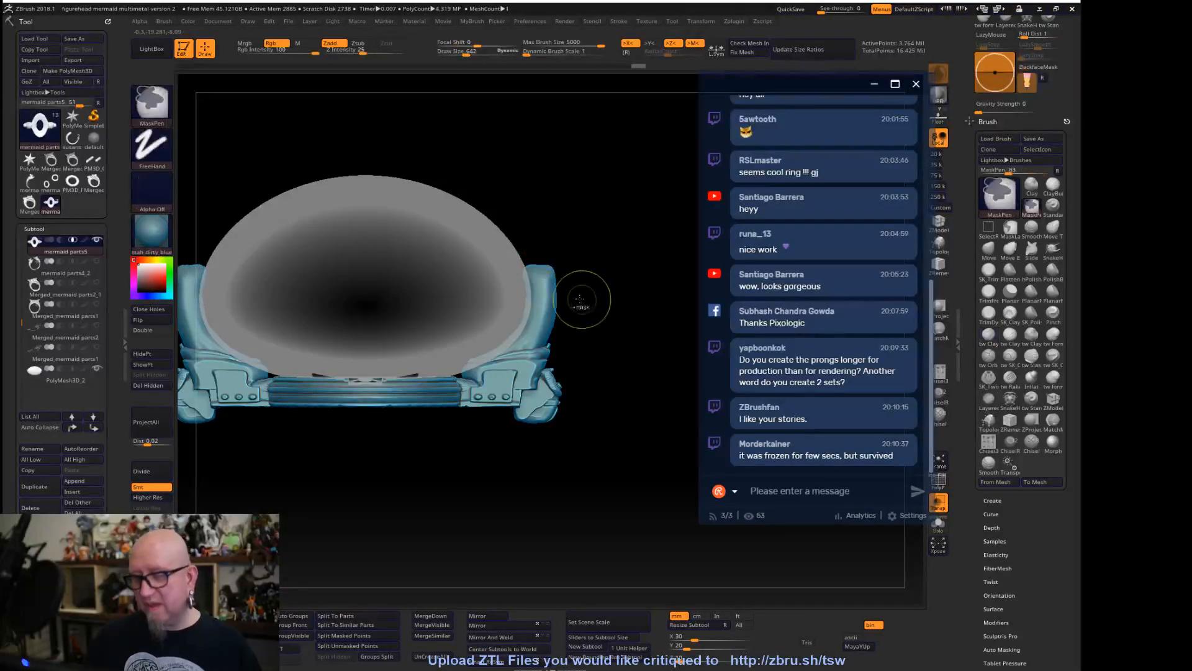
pyautogui.moveTo(564, 474); pyautogui.dragTo(615, 541)
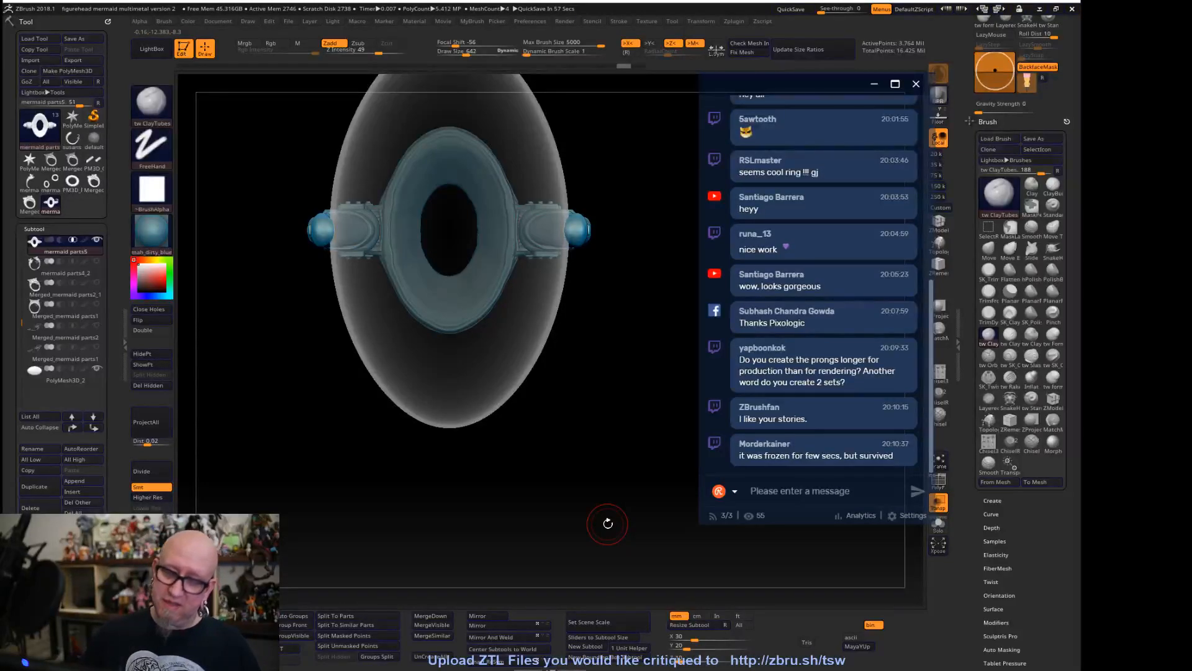
pyautogui.moveTo(608, 524); pyautogui.dragTo(602, 476)
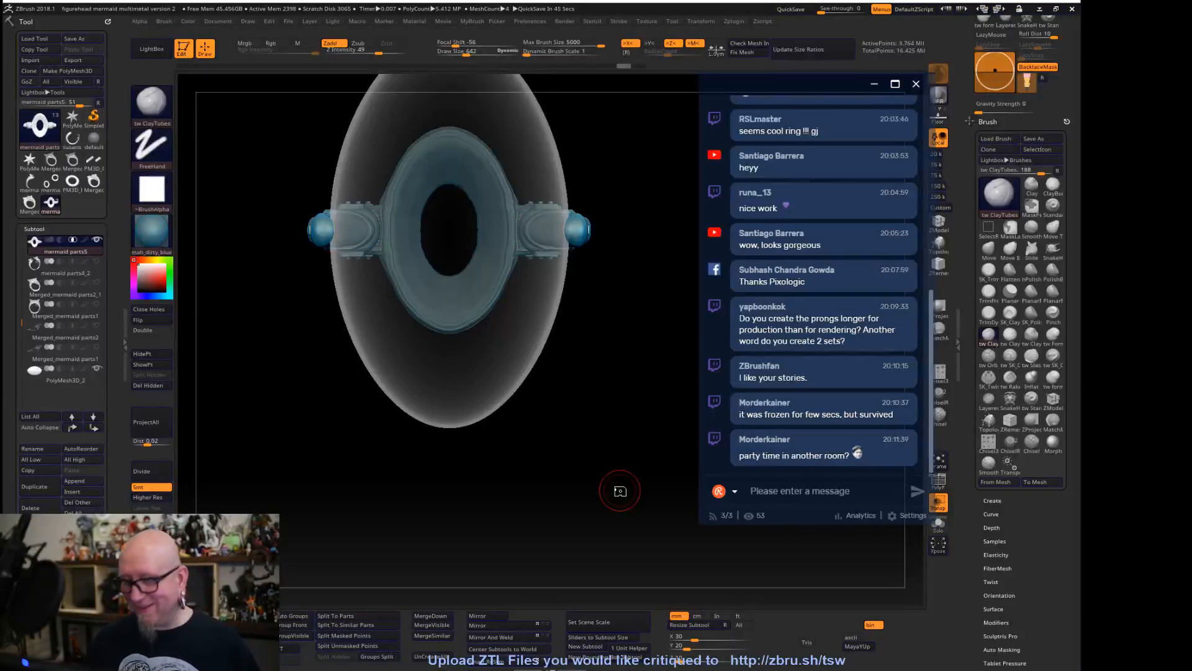
# Try stretching the two setting prongs upward with the Move brush at draw size 2306, and undo both strokes
pyautogui.moveTo(556, 467); pyautogui.dragTo(591, 324)
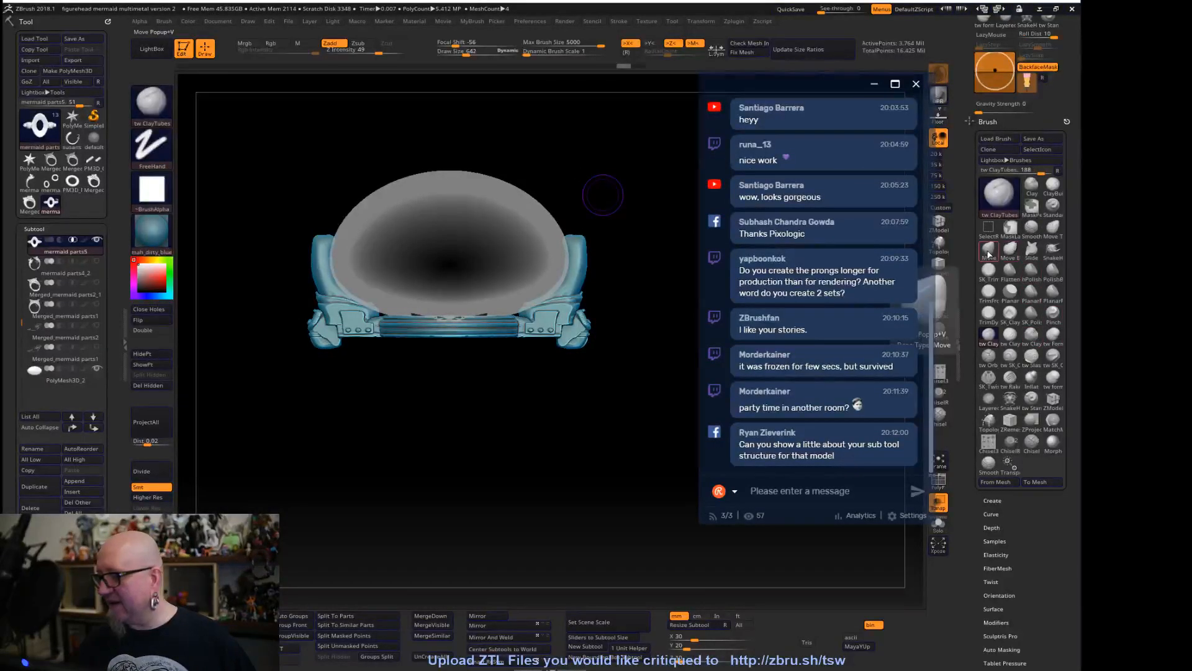
pyautogui.click(989, 249)
pyautogui.press('space')
pyautogui.moveTo(576, 206)
pyautogui.mouseDown()
pyautogui.moveTo(592, 205)
pyautogui.moveTo(575, 227)
pyautogui.moveTo(577, 183)
pyautogui.mouseUp()
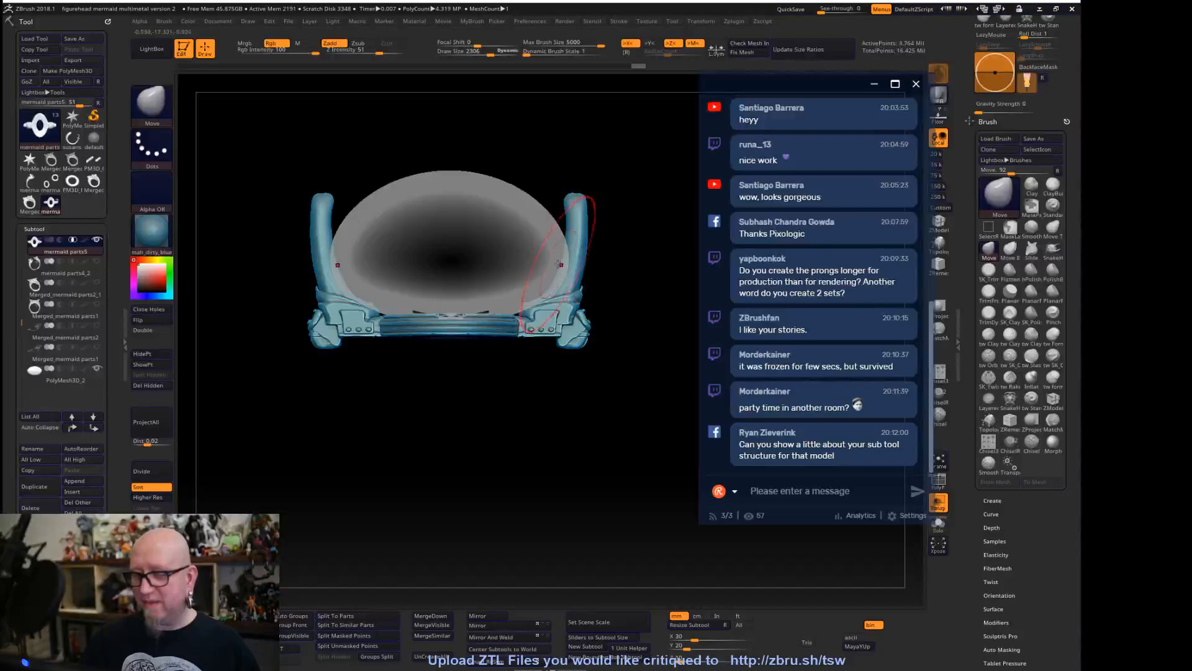
pyautogui.moveTo(564, 261); pyautogui.dragTo(590, 227)
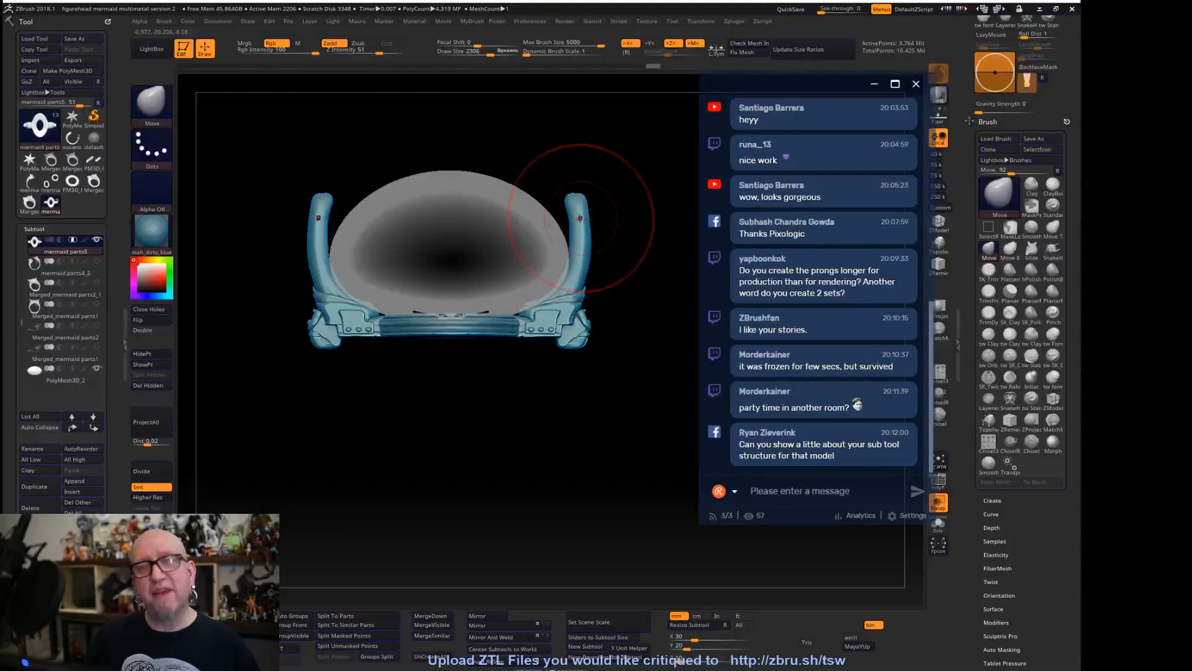
pyautogui.hotkey('ctrl', 'z')
pyautogui.hotkey('ctrl', 'z')
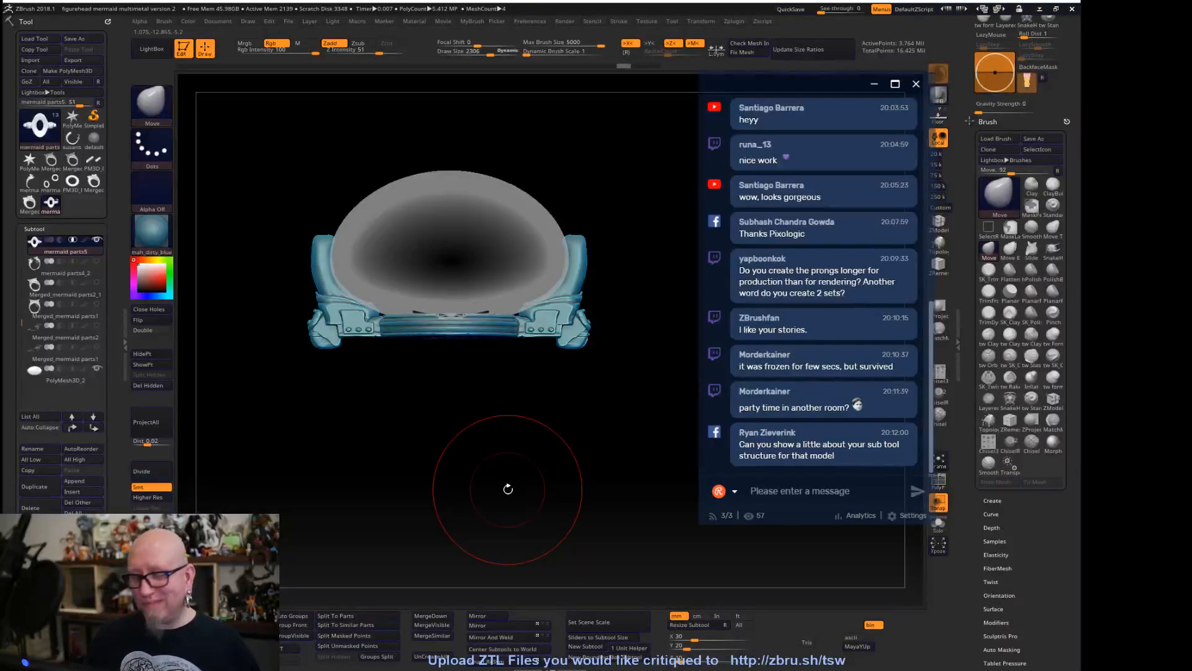
# Show the Merged_mermaid parts1 ring band, examine how it meets the stone setting from the front and side, and hide it again
pyautogui.moveTo(572, 437); pyautogui.dragTo(532, 445)
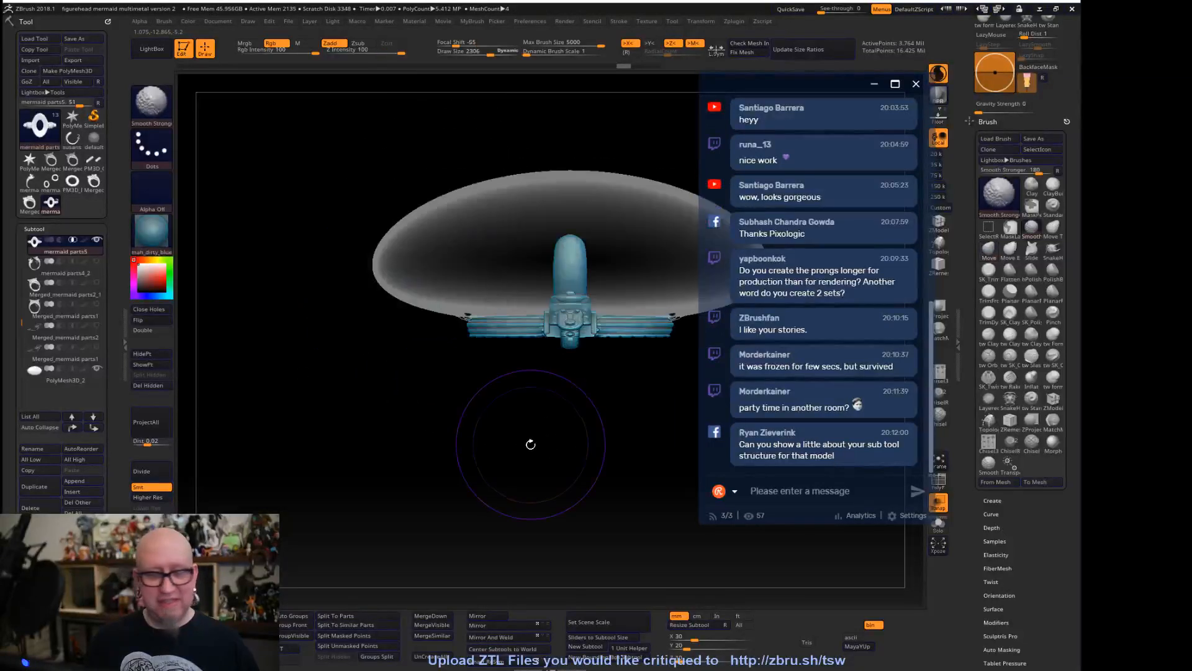
pyautogui.click(96, 304)
pyautogui.moveTo(519, 494); pyautogui.dragTo(572, 306)
pyautogui.moveTo(616, 164)
pyautogui.mouseDown()
pyautogui.moveTo(644, 195)
pyautogui.moveTo(634, 279)
pyautogui.moveTo(613, 148)
pyautogui.mouseUp()
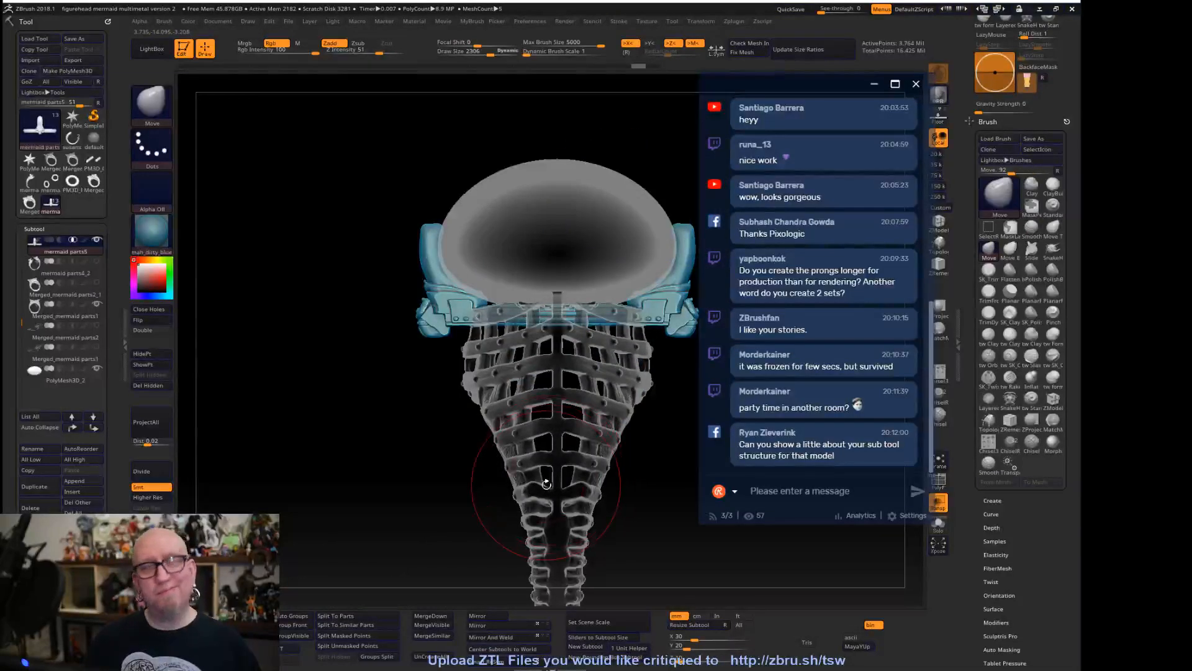
pyautogui.moveTo(546, 483)
pyautogui.mouseDown()
pyautogui.moveTo(587, 469)
pyautogui.moveTo(628, 518)
pyautogui.moveTo(585, 525)
pyautogui.moveTo(588, 495)
pyautogui.mouseUp()
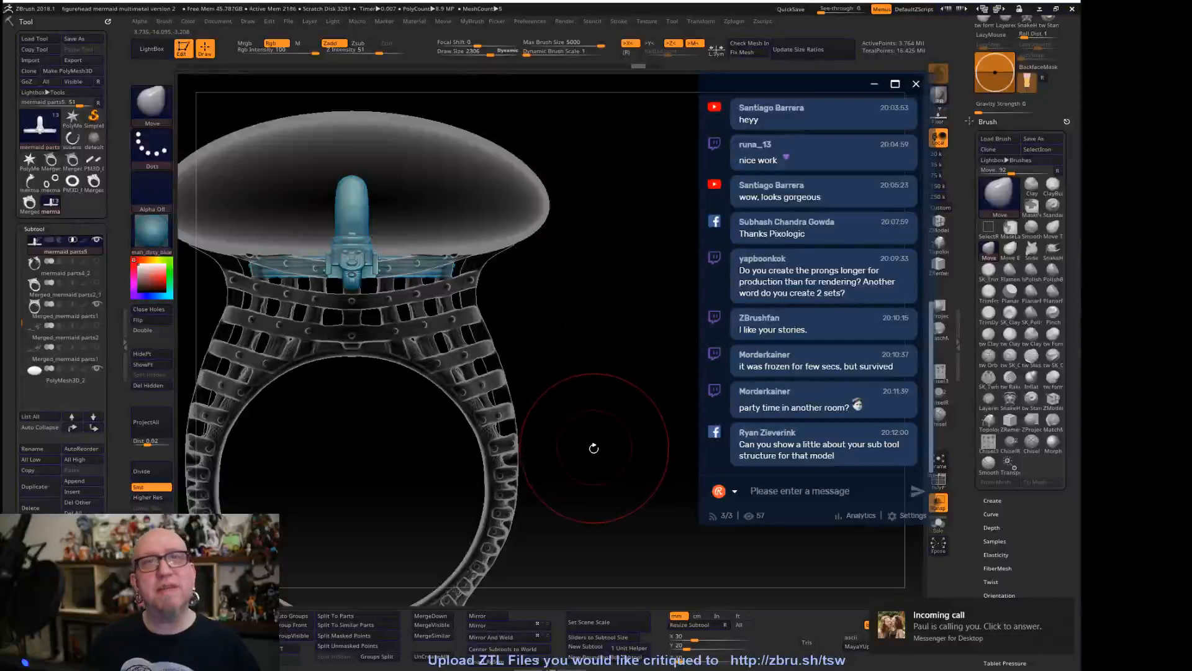
pyautogui.moveTo(599, 453); pyautogui.dragTo(563, 451)
pyautogui.keyDown('alt'); pyautogui.moveTo(563, 502); pyautogui.dragTo(600, 486); pyautogui.keyUp('alt')
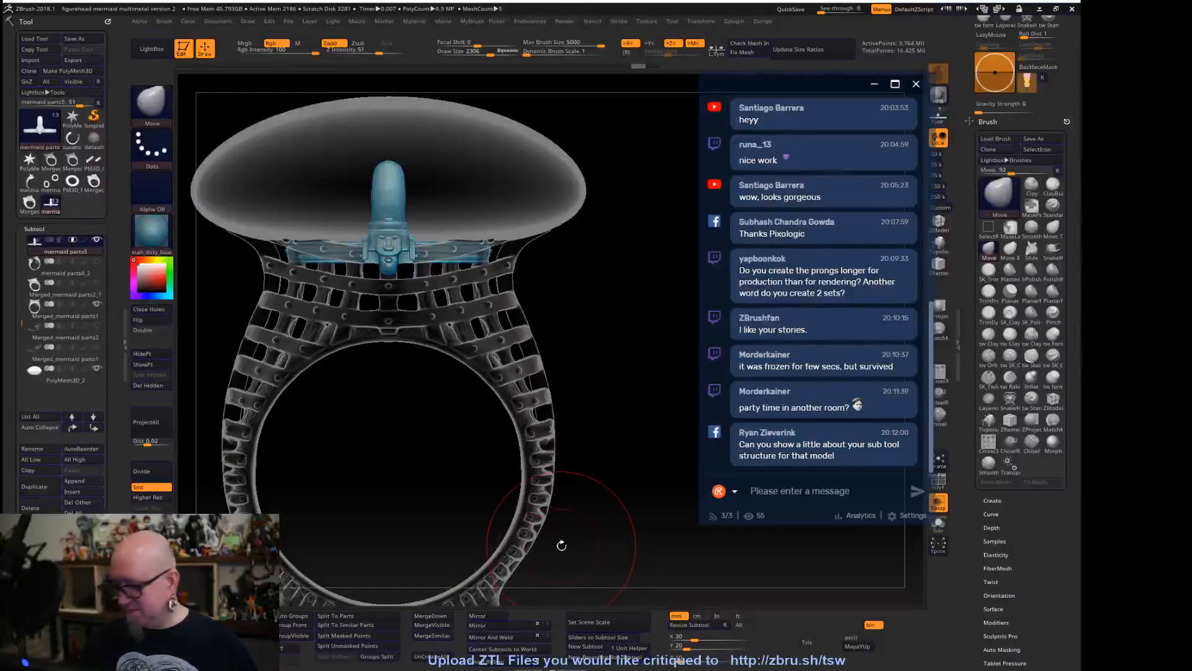
pyautogui.keyDown('alt'); pyautogui.moveTo(598, 391); pyautogui.dragTo(595, 325); pyautogui.keyUp('alt')
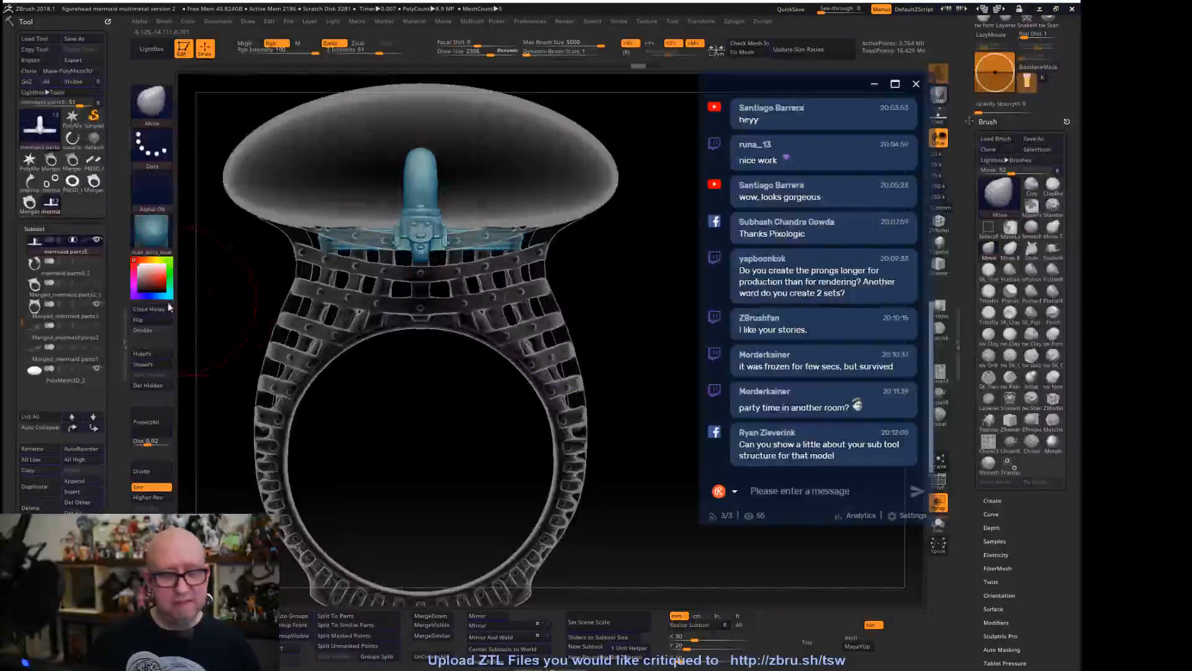
pyautogui.click(96, 305)
# Set the draw size to 1288, then smooth and push the bases of the mermaid parts5 prongs against the dome
pyautogui.moveTo(393, 441)
pyautogui.mouseDown()
pyautogui.moveTo(546, 387)
pyautogui.moveTo(511, 383)
pyautogui.moveTo(558, 373)
pyautogui.moveTo(562, 324)
pyautogui.moveTo(552, 324)
pyautogui.mouseUp()
pyautogui.press('space')
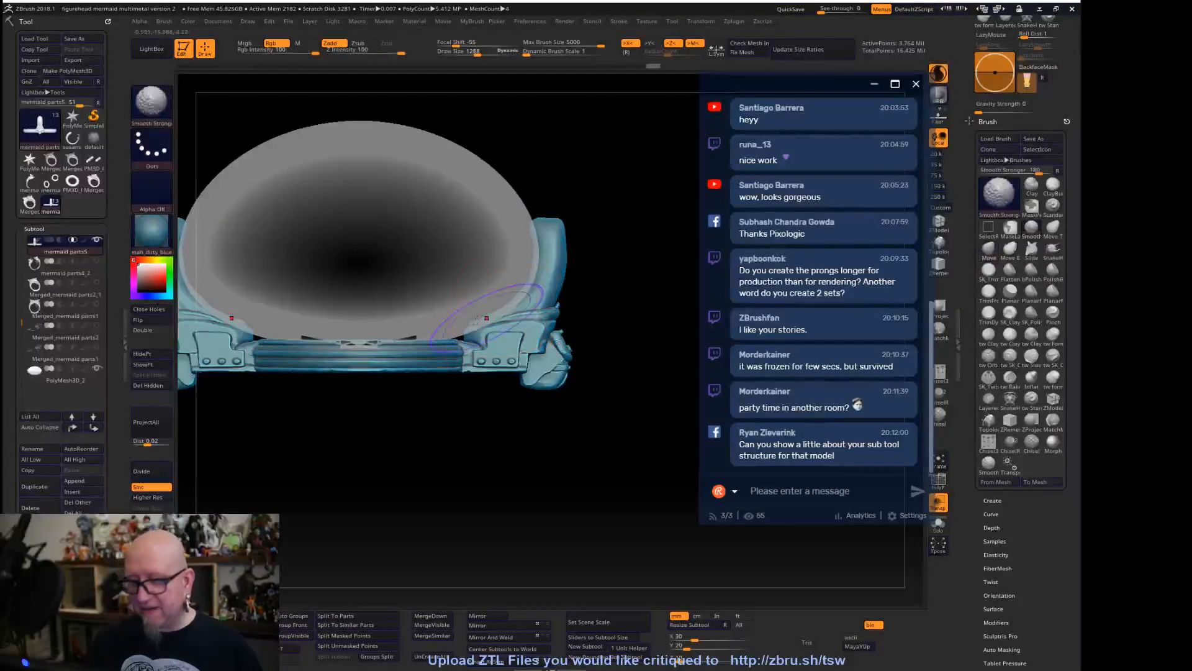
pyautogui.moveTo(482, 313); pyautogui.dragTo(481, 317)
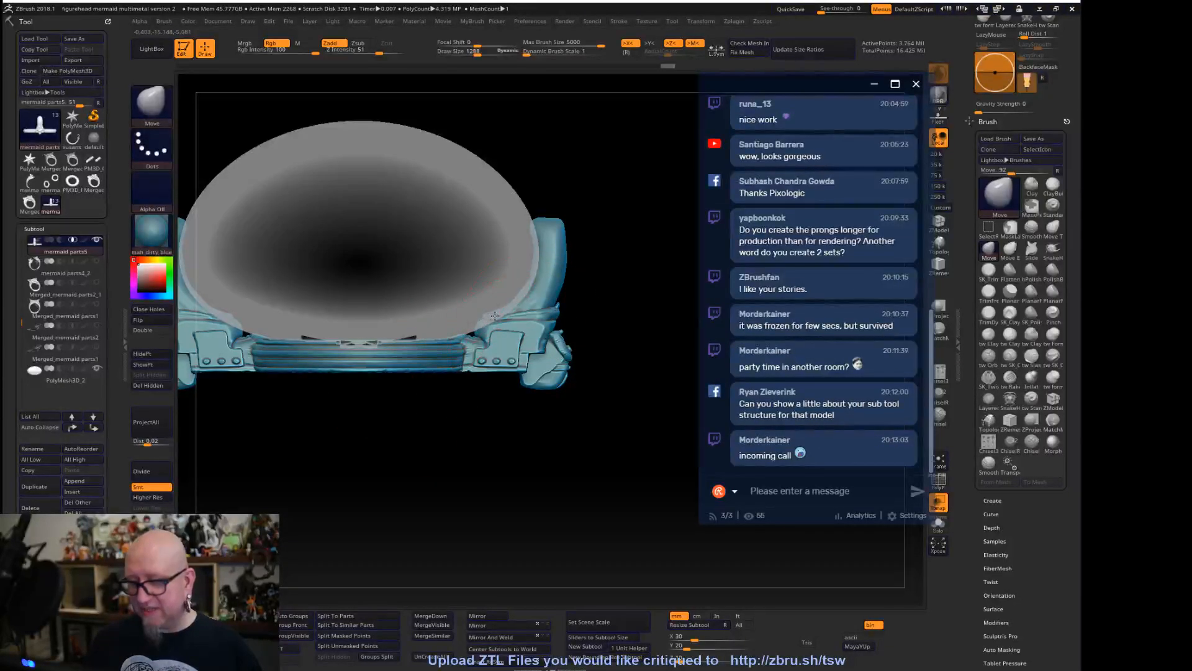
pyautogui.moveTo(557, 307); pyautogui.dragTo(527, 319)
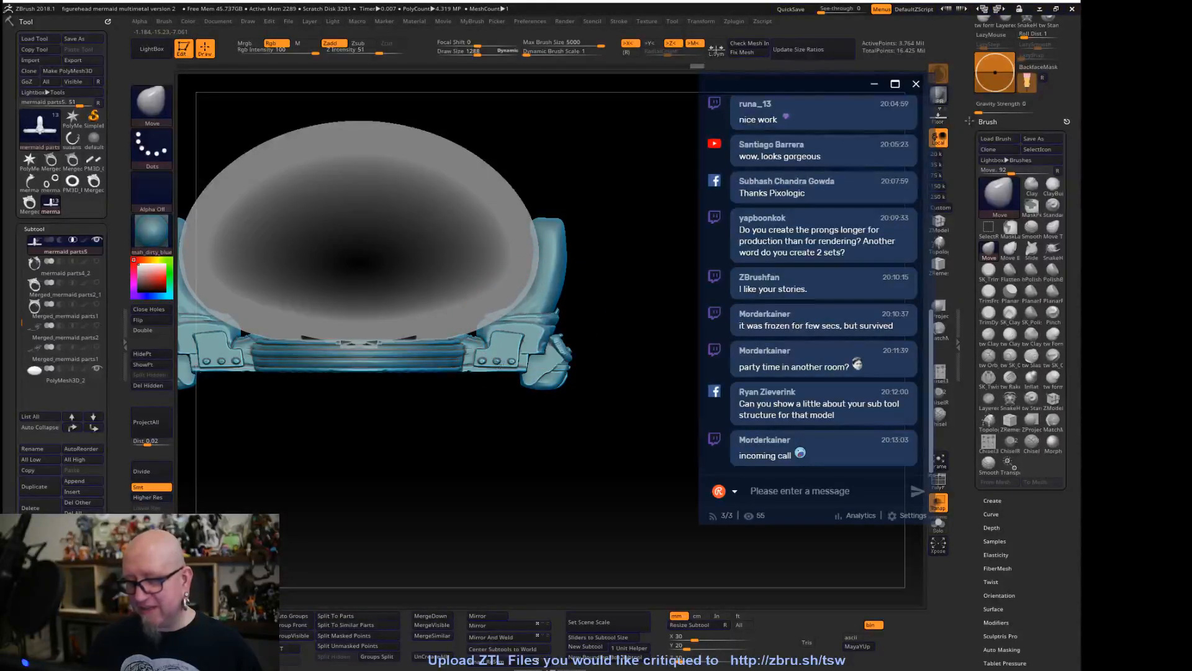
pyautogui.moveTo(572, 477); pyautogui.dragTo(505, 483)
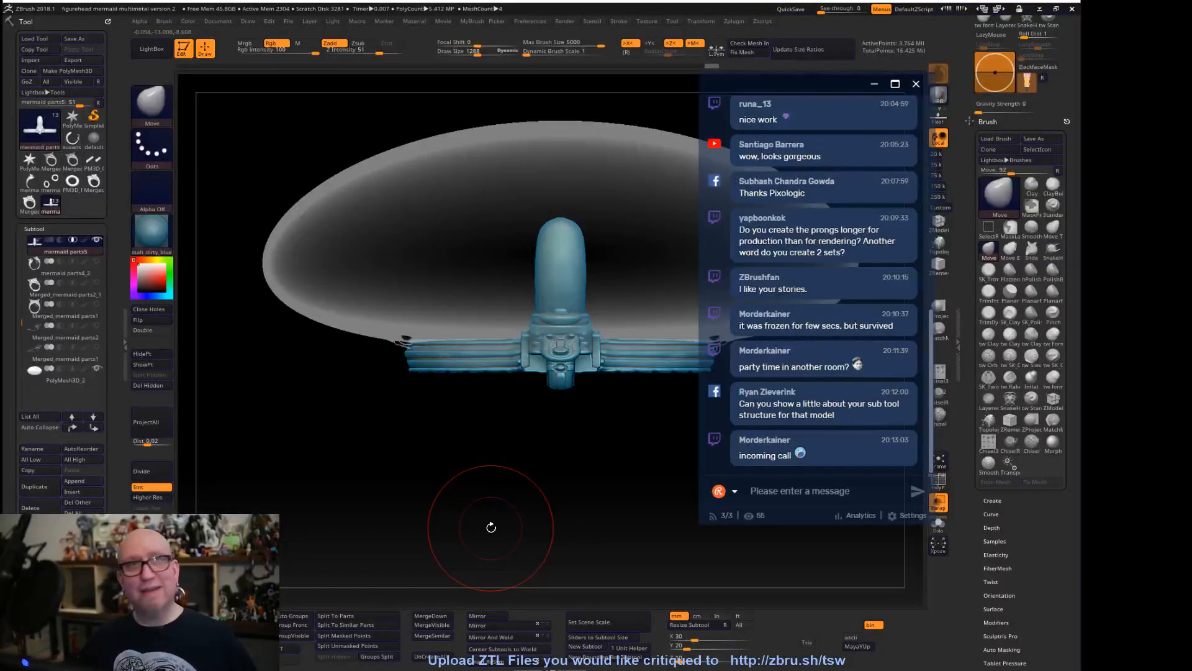
# Check the PM3D_Cylinder3D1_2 subtool by selecting it, then make mermaid parts1_1 the active subtool
pyautogui.keyDown('shift'); pyautogui.moveTo(466, 484); pyautogui.dragTo(428, 438); pyautogui.keyUp('shift')
pyautogui.moveTo(20, 318); pyautogui.dragTo(22, 273)
pyautogui.click(61, 292)
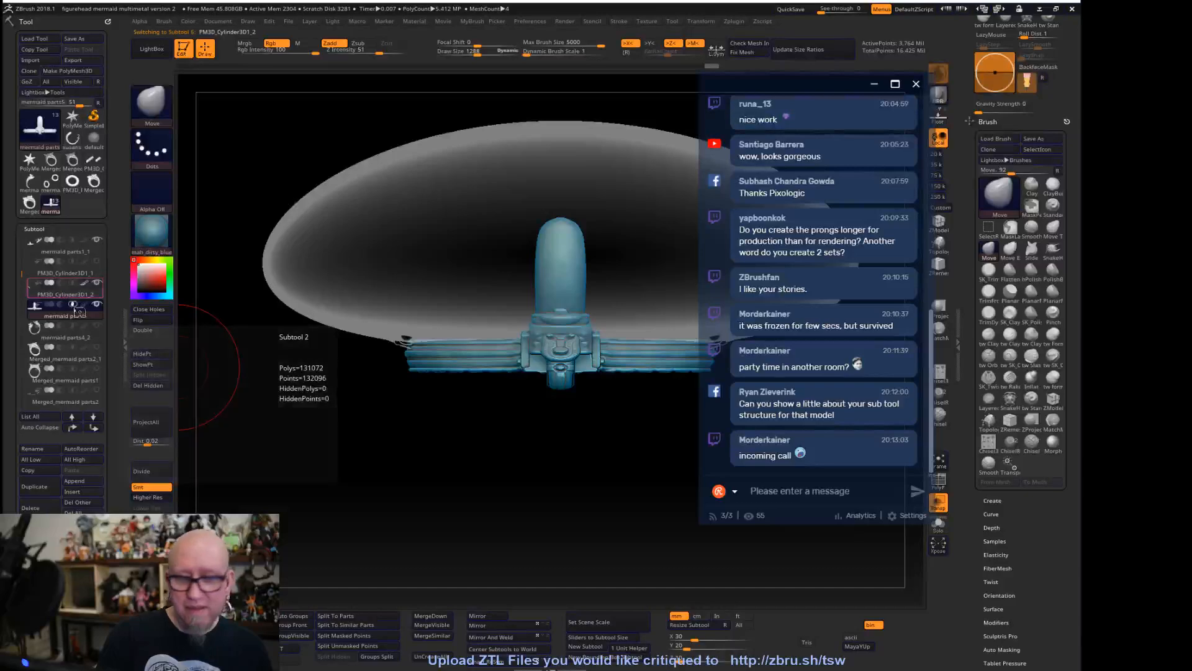
pyautogui.moveTo(420, 497); pyautogui.dragTo(372, 457)
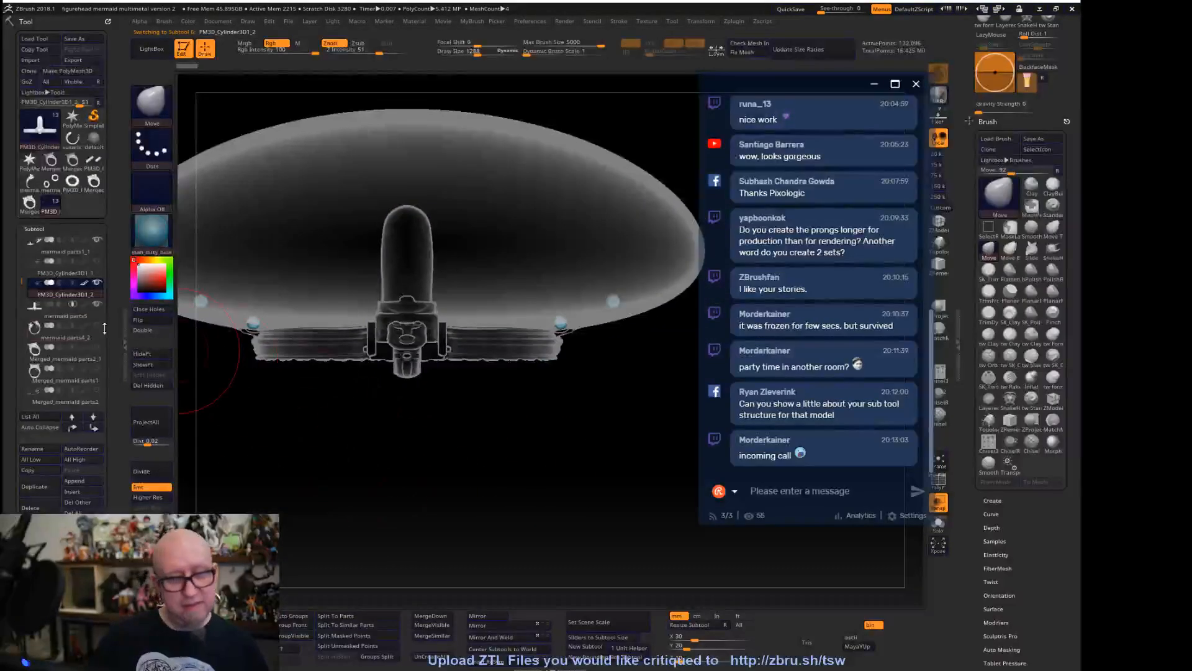
pyautogui.click(66, 244)
pyautogui.moveTo(546, 434); pyautogui.dragTo(495, 418)
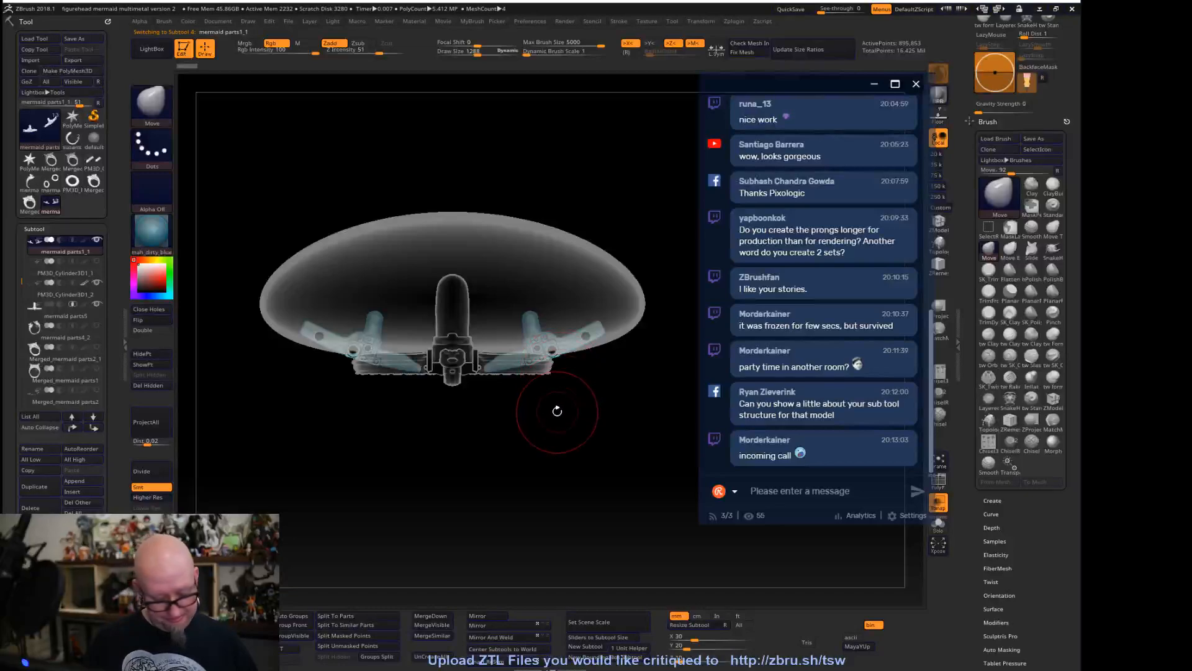
# Move the mermaid parts1_1 brackets outward with the gizmo until they sit clear of the dome's two ends
pyautogui.press('w')
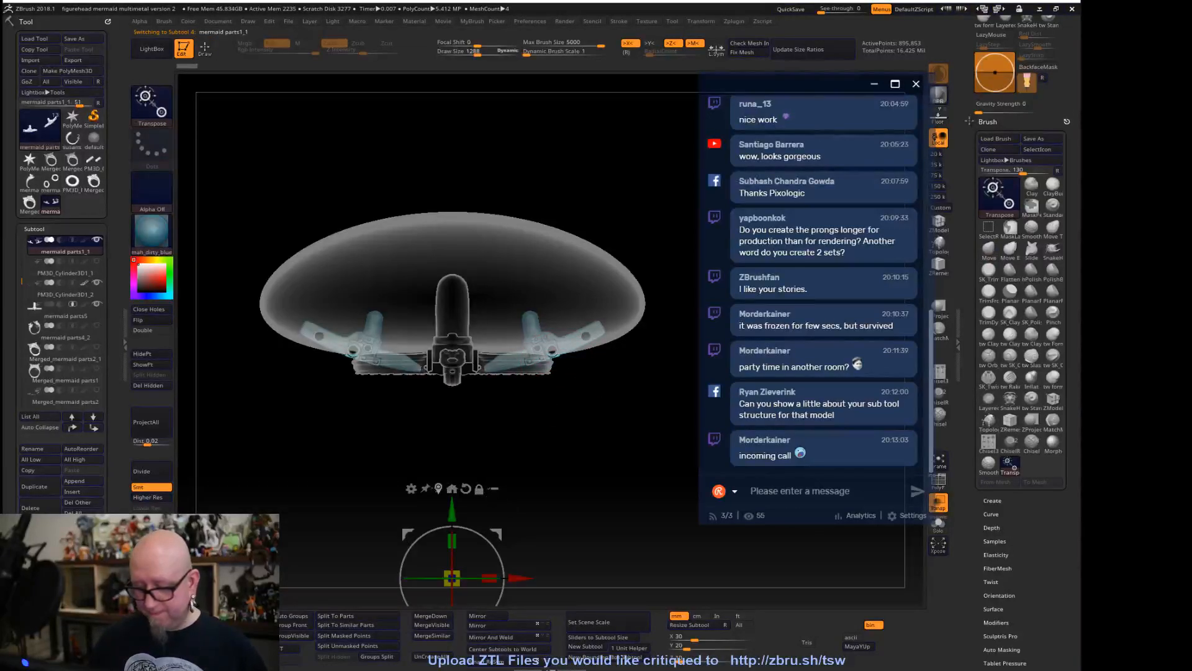
pyautogui.click(361, 342)
pyautogui.moveTo(429, 341); pyautogui.dragTo(695, 392)
pyautogui.moveTo(689, 390); pyautogui.dragTo(690, 390)
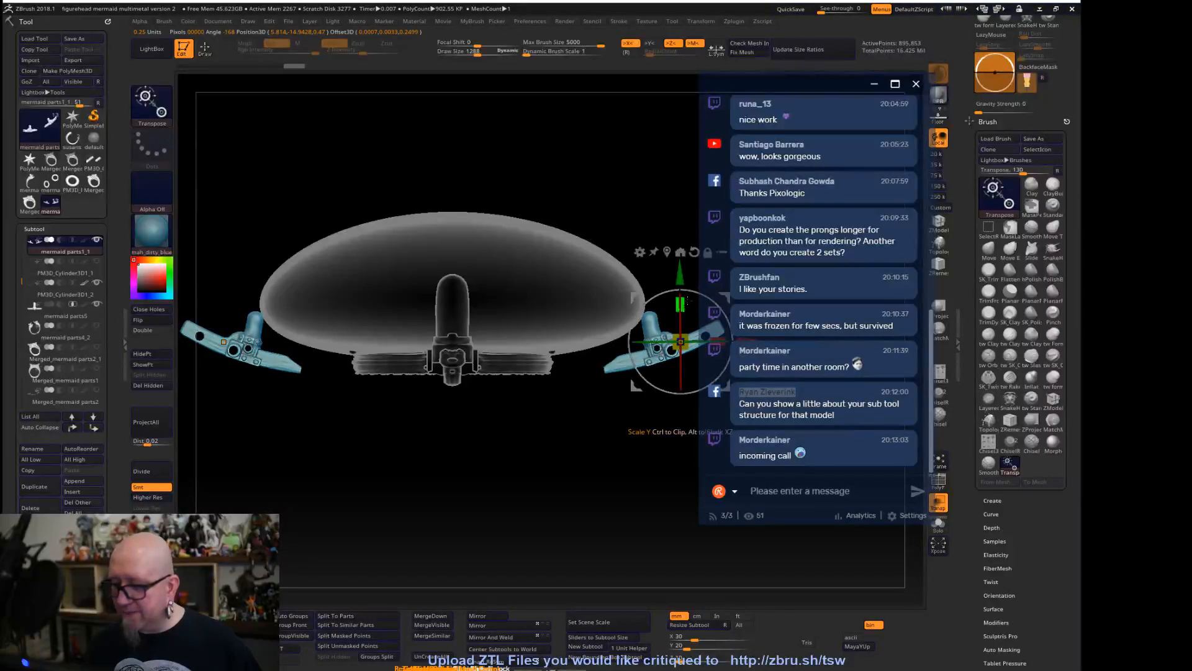
# Mask the inner part of the mermaid parts1_1 bracket, leaving its outer arm free, try transforming the arm and undo it
pyautogui.moveTo(559, 491); pyautogui.dragTo(576, 206)
pyautogui.keyDown('shift'); pyautogui.moveTo(635, 466); pyautogui.dragTo(634, 385); pyautogui.keyUp('shift')
pyautogui.keyDown('ctrl'); pyautogui.moveTo(666, 247); pyautogui.dragTo(561, 385); pyautogui.keyUp('ctrl')
pyautogui.keyDown('alt'); pyautogui.moveTo(576, 449); pyautogui.dragTo(565, 482); pyautogui.keyUp('alt')
pyautogui.moveTo(567, 418); pyautogui.dragTo(460, 422)
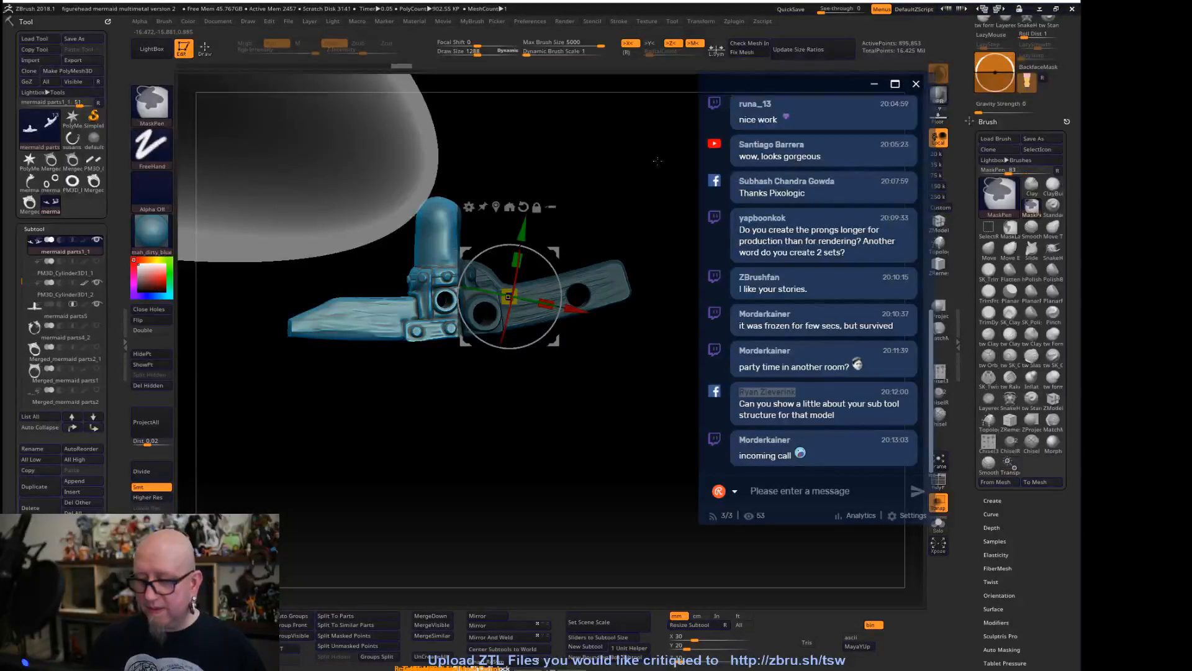
pyautogui.keyDown('ctrl'); pyautogui.moveTo(235, 500); pyautogui.dragTo(508, 154); pyautogui.keyUp('ctrl')
pyautogui.keyDown('ctrl'); pyautogui.click(567, 416); pyautogui.keyUp('ctrl')
pyautogui.click(536, 207)
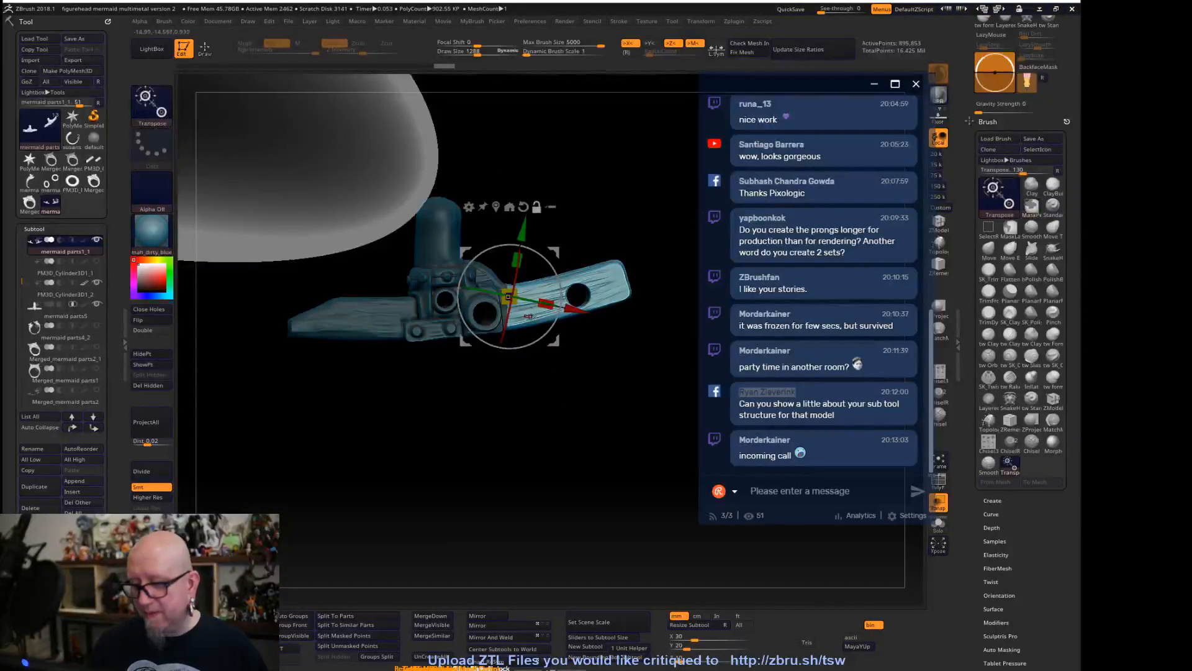
pyautogui.moveTo(534, 342)
pyautogui.mouseDown()
pyautogui.moveTo(550, 329)
pyautogui.moveTo(532, 306)
pyautogui.mouseUp()
pyautogui.hotkey('ctrl', 'z')
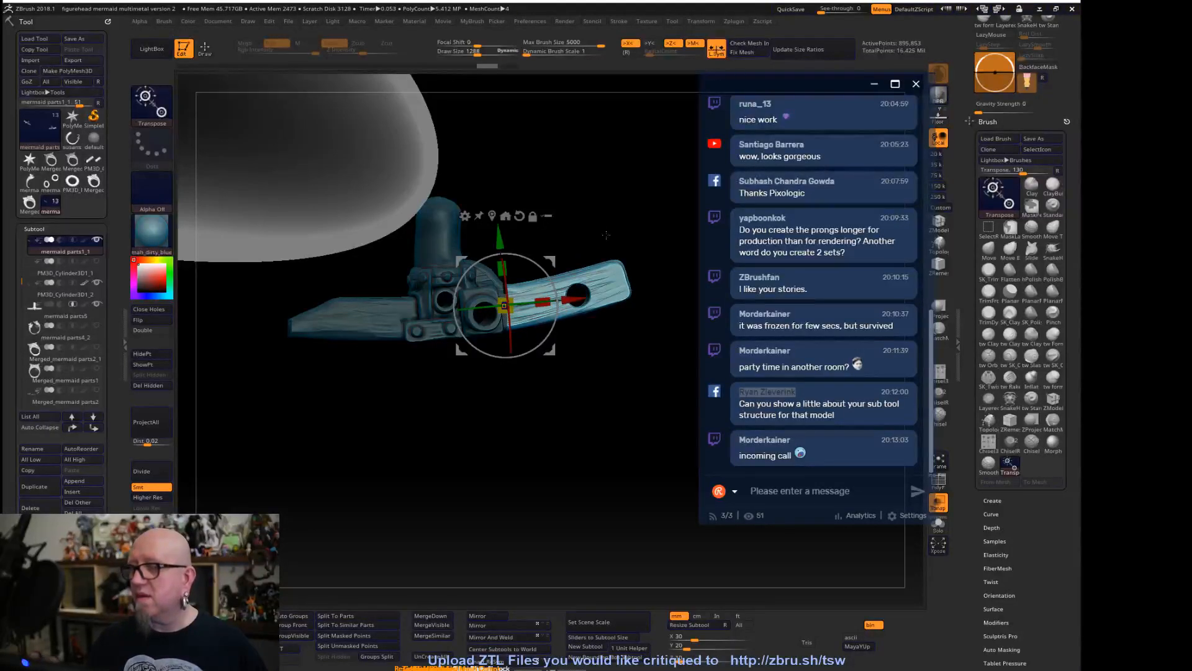
# Undo the bracket masking and move the whole mermaid parts1_1 bracket up and inward against the dome's end
pyautogui.moveTo(544, 304); pyautogui.dragTo(516, 517)
pyautogui.keyDown('alt'); pyautogui.moveTo(512, 560); pyautogui.dragTo(627, 533); pyautogui.keyUp('alt')
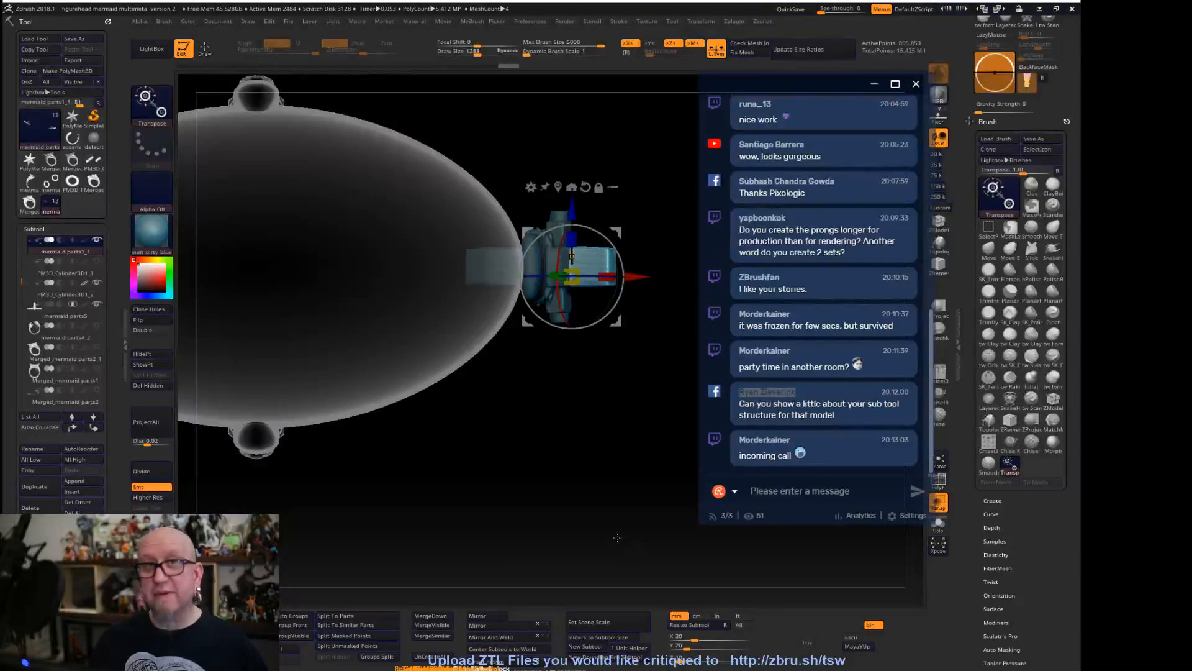
pyautogui.moveTo(556, 517); pyautogui.dragTo(542, 435)
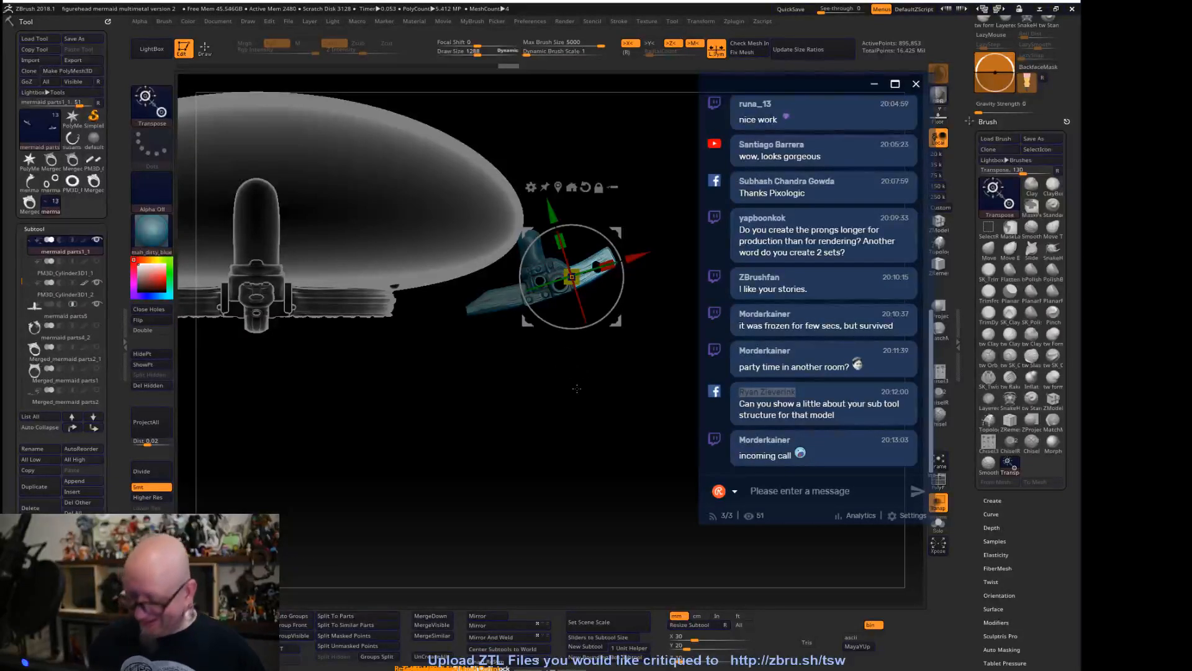
pyautogui.moveTo(577, 388); pyautogui.dragTo(609, 440)
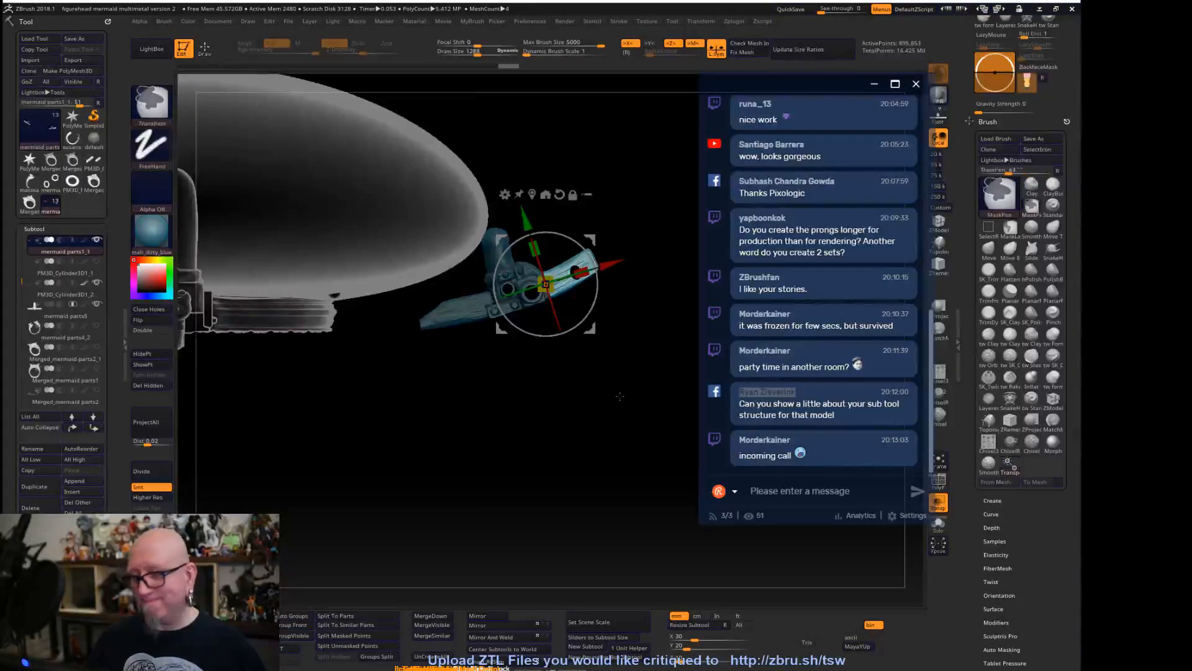
pyautogui.moveTo(620, 396)
pyautogui.mouseDown()
pyautogui.moveTo(650, 359)
pyautogui.moveTo(612, 399)
pyautogui.moveTo(599, 439)
pyautogui.moveTo(621, 457)
pyautogui.mouseUp()
pyautogui.keyDown('ctrl'); pyautogui.moveTo(583, 500); pyautogui.dragTo(583, 500); pyautogui.keyUp('ctrl')
pyautogui.hotkey('ctrl', 'z')
pyautogui.hotkey('ctrl', 'z')
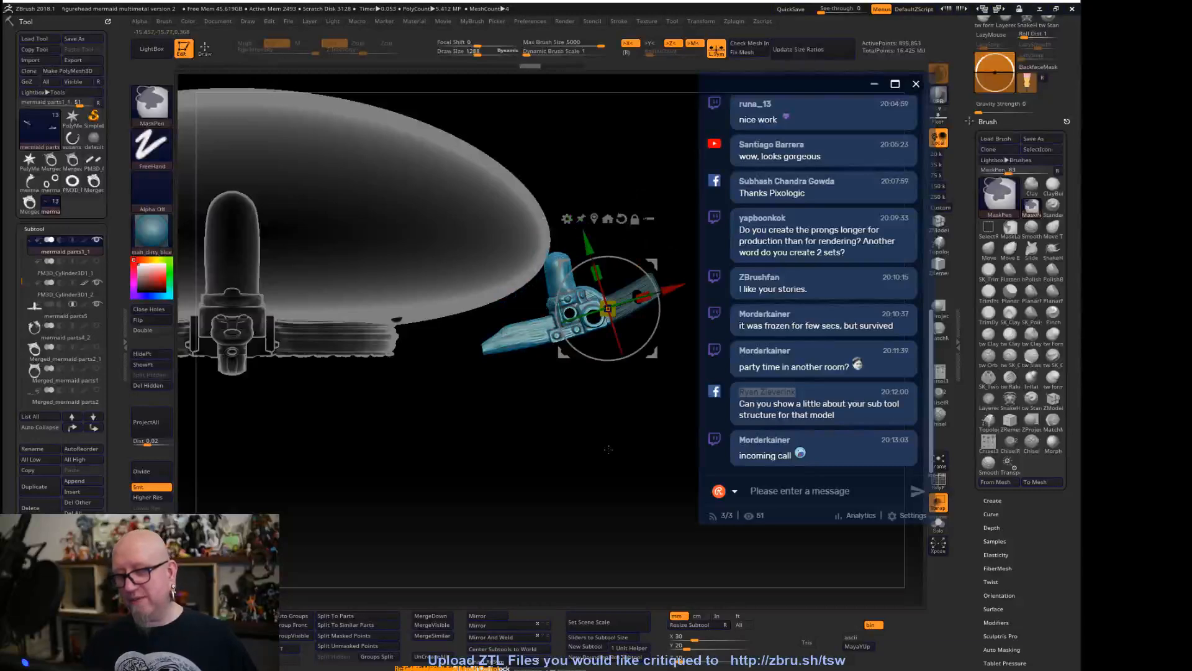
pyautogui.moveTo(582, 229); pyautogui.dragTo(579, 186)
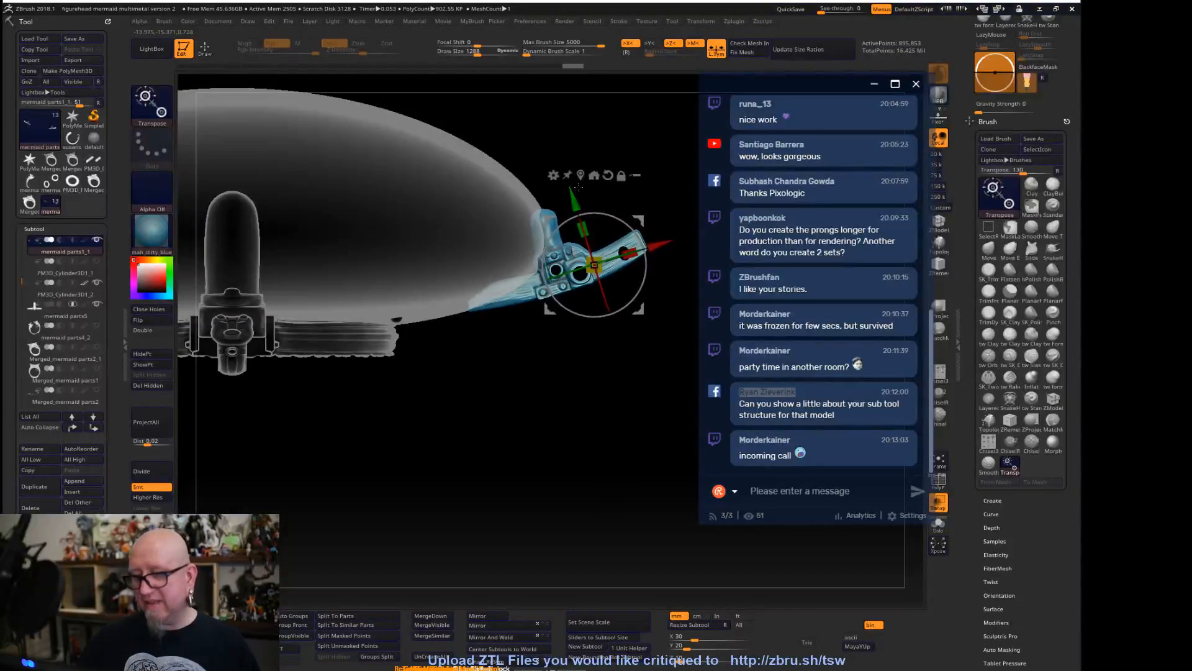
# Switch to the Move Elastic brush, set Z Intensity to 8 and nudge the bracket's prong along the dome's edge
pyautogui.click(1010, 250)
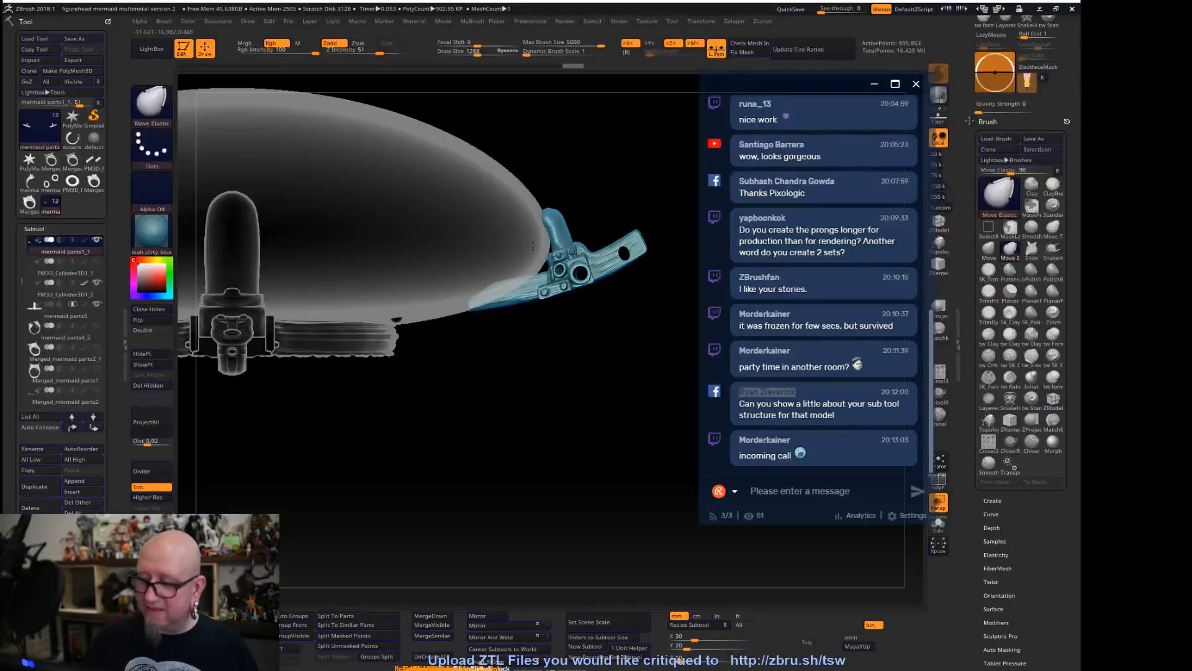
pyautogui.moveTo(374, 51); pyautogui.dragTo(327, 54)
pyautogui.moveTo(558, 377)
pyautogui.mouseDown()
pyautogui.moveTo(492, 279)
pyautogui.moveTo(526, 267)
pyautogui.mouseUp()
pyautogui.moveTo(564, 309)
pyautogui.mouseDown()
pyautogui.moveTo(586, 306)
pyautogui.moveTo(569, 284)
pyautogui.moveTo(580, 280)
pyautogui.mouseUp()
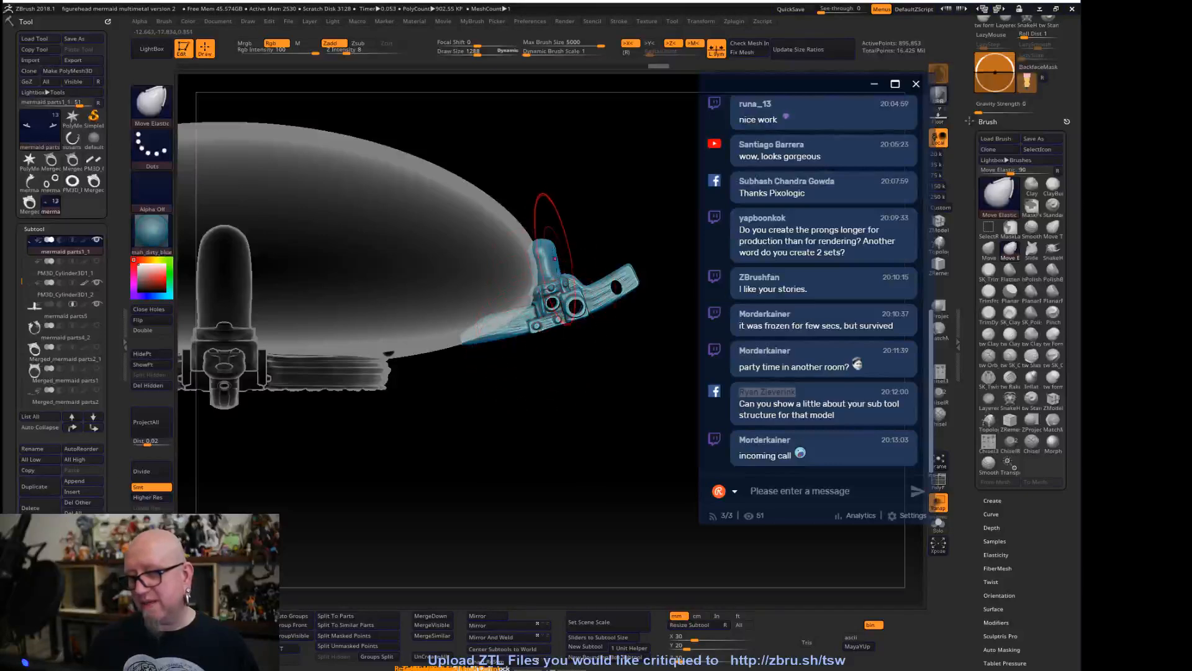
# Mask the body and outer arm of the mermaid parts1_1 bracket, leaving only its upright prong unmasked
pyautogui.press('ctrl')
pyautogui.keyDown('ctrl'); pyautogui.moveTo(511, 401); pyautogui.dragTo(618, 276); pyautogui.keyUp('ctrl')
pyautogui.keyDown('ctrl'); pyautogui.moveTo(670, 234); pyautogui.dragTo(562, 340); pyautogui.keyUp('ctrl')
pyautogui.press('space')
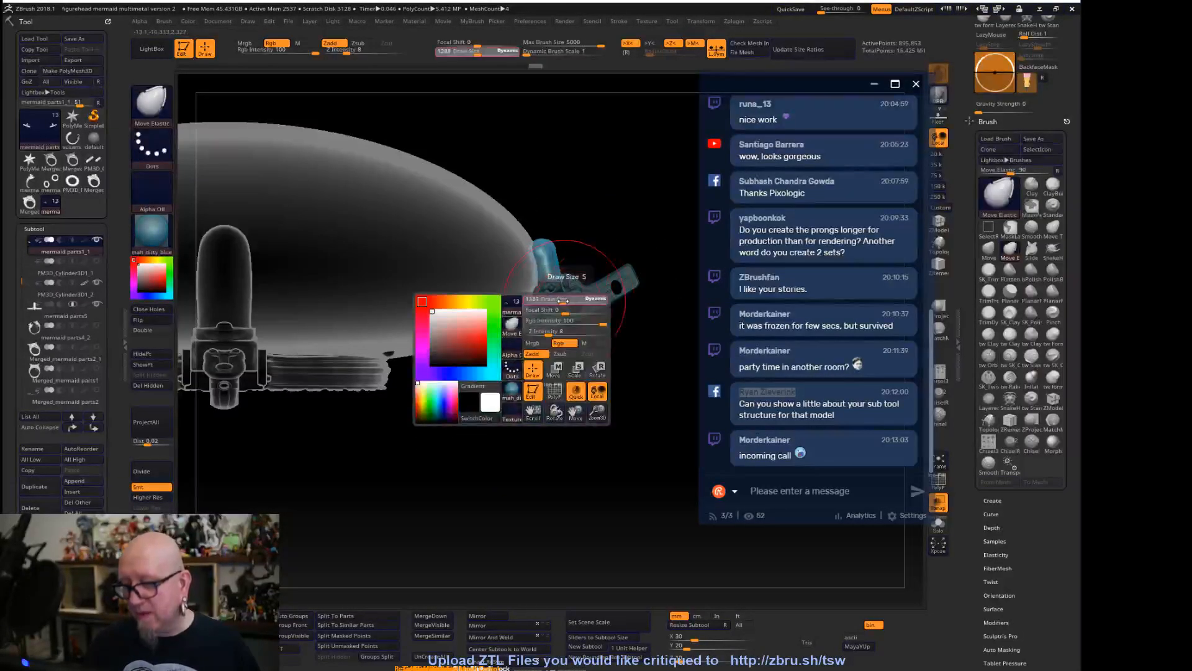
pyautogui.press('ctrl')
pyautogui.keyDown('ctrl'); pyautogui.click(552, 292); pyautogui.keyUp('ctrl')
# Set the draw size to 1526 and stretch the bracket's unmasked prong upward beside the dome
pyautogui.press('space')
pyautogui.moveTo(620, 176)
pyautogui.mouseDown()
pyautogui.moveTo(634, 177)
pyautogui.moveTo(607, 205)
pyautogui.mouseUp()
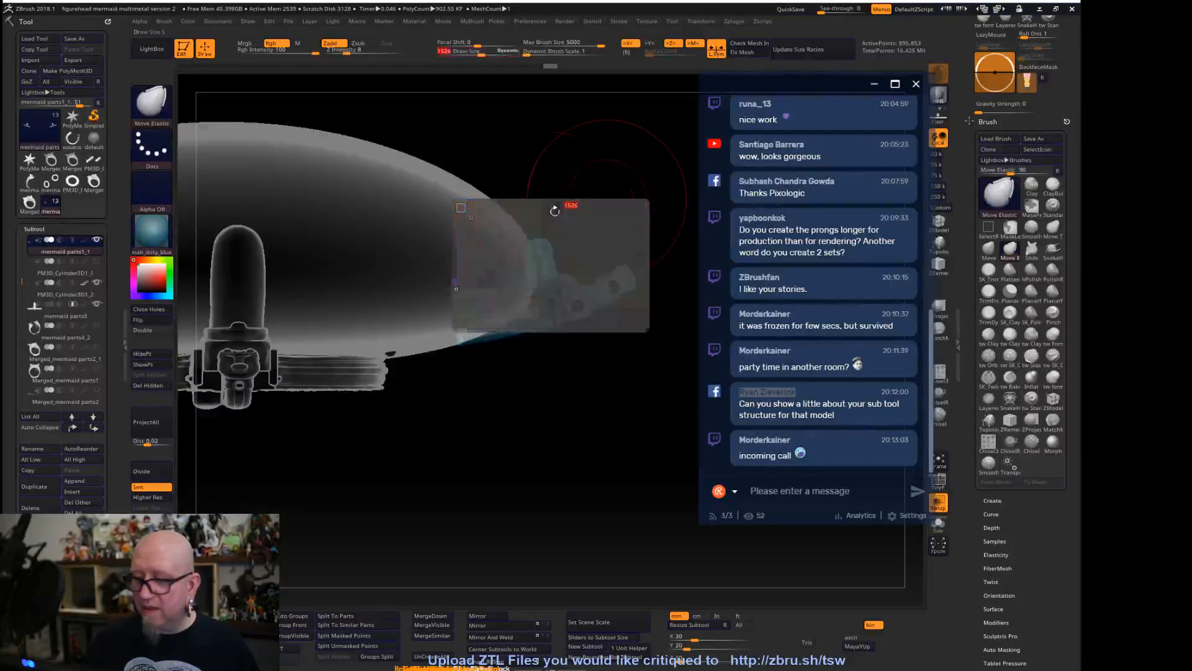
pyautogui.moveTo(535, 178); pyautogui.dragTo(525, 137)
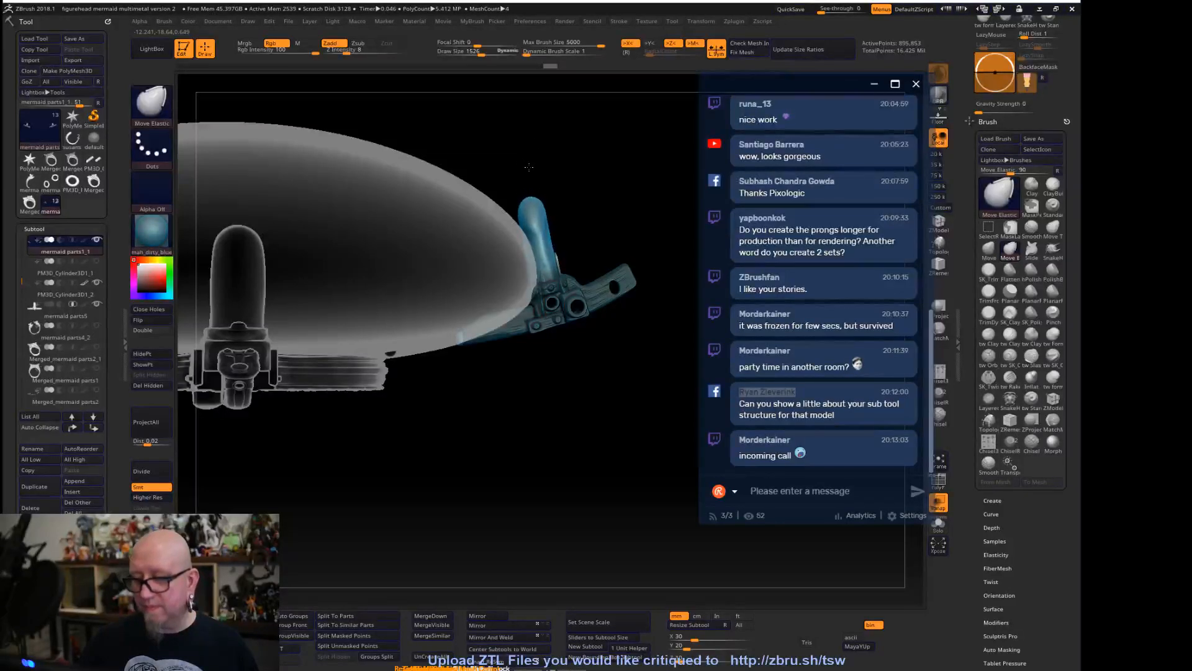
# Reduce the draw size to 843 and bend the bracket's lengthened prong to follow the dome's curve
pyautogui.press('space')
pyautogui.moveTo(549, 207); pyautogui.dragTo(529, 208)
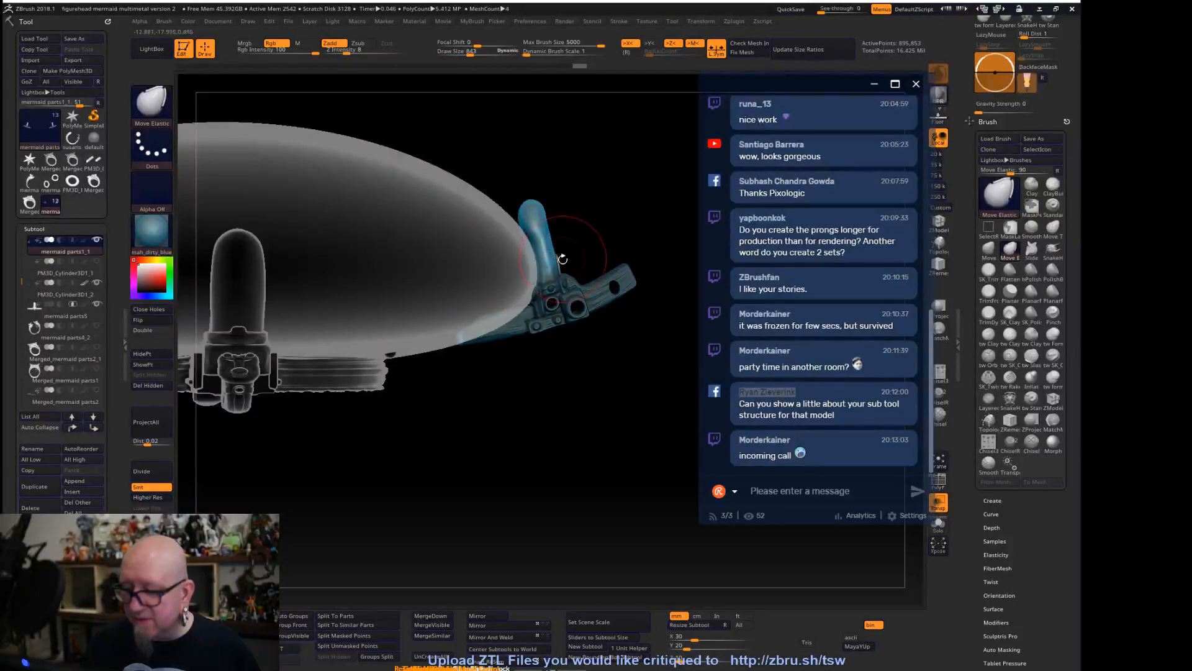
pyautogui.moveTo(556, 232); pyautogui.dragTo(564, 219)
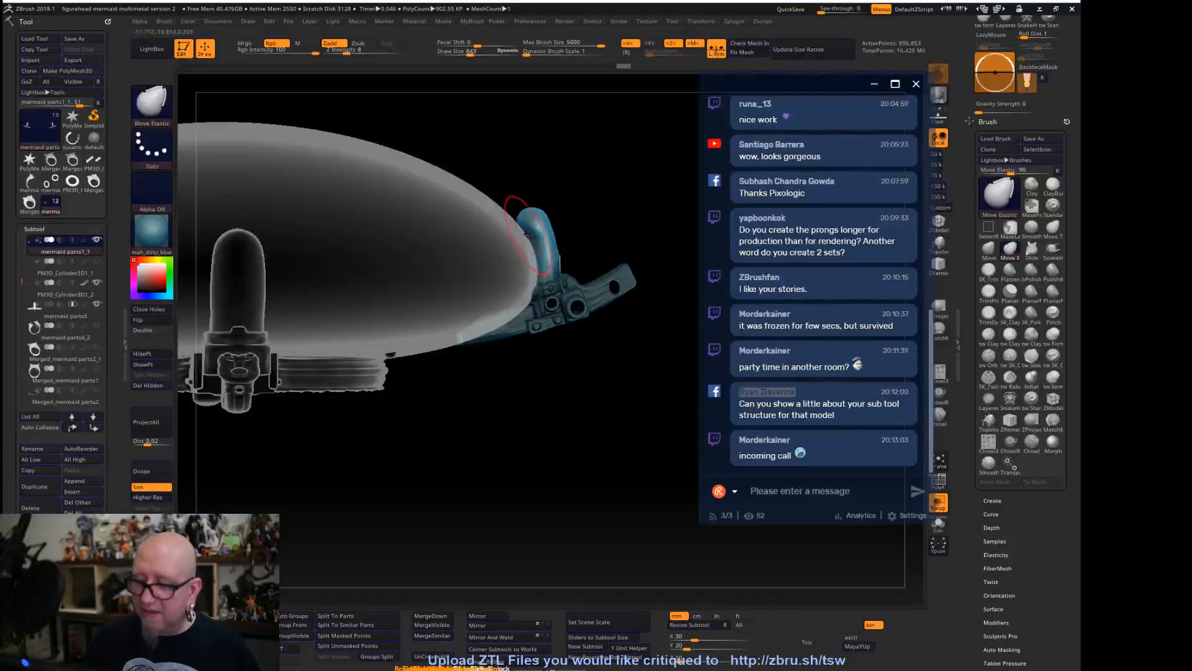
# Try smoothing the bracket's prong from the end view of the stone, and undo the stroke
pyautogui.moveTo(579, 446)
pyautogui.keyDown('shift'); pyautogui.mouseDown()
pyautogui.moveTo(553, 466)
pyautogui.moveTo(538, 524)
pyautogui.mouseUp(); pyautogui.keyUp('shift')
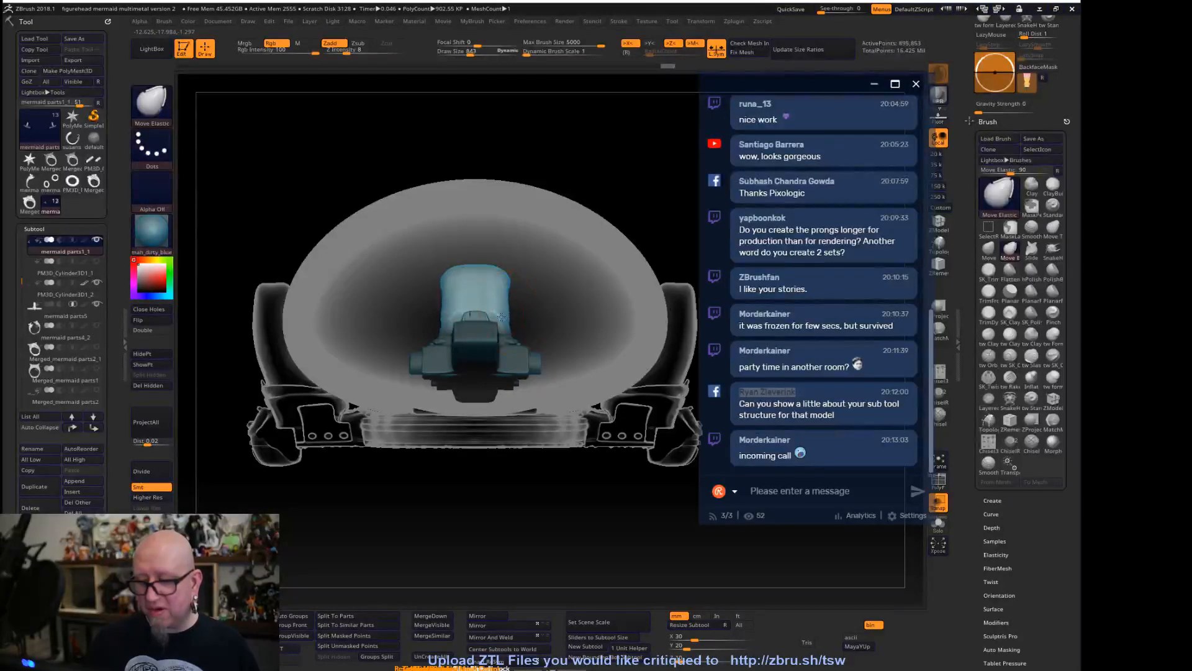
pyautogui.press('shift')
pyautogui.keyDown('shift'); pyautogui.moveTo(486, 255); pyautogui.dragTo(497, 311); pyautogui.keyUp('shift')
pyautogui.hotkey('ctrl', 'z')
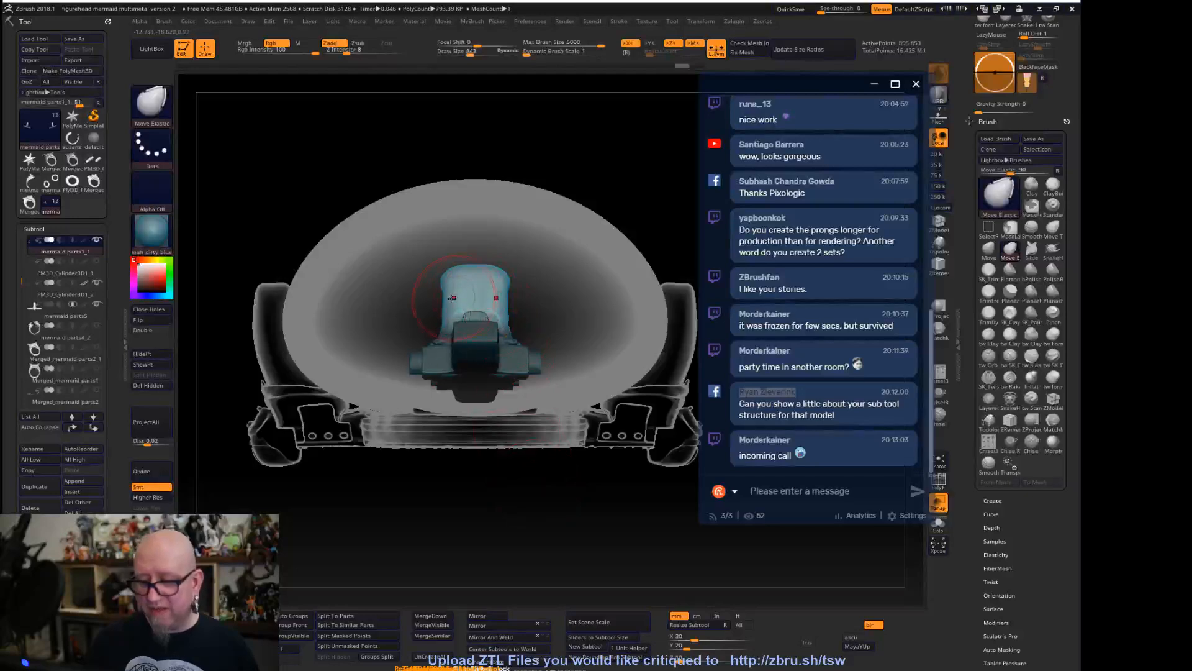
# Set the draw size to 492 and smooth the prong of the mermaid parts1_1 bracket
pyautogui.press('space')
pyautogui.moveTo(455, 281); pyautogui.dragTo(447, 279)
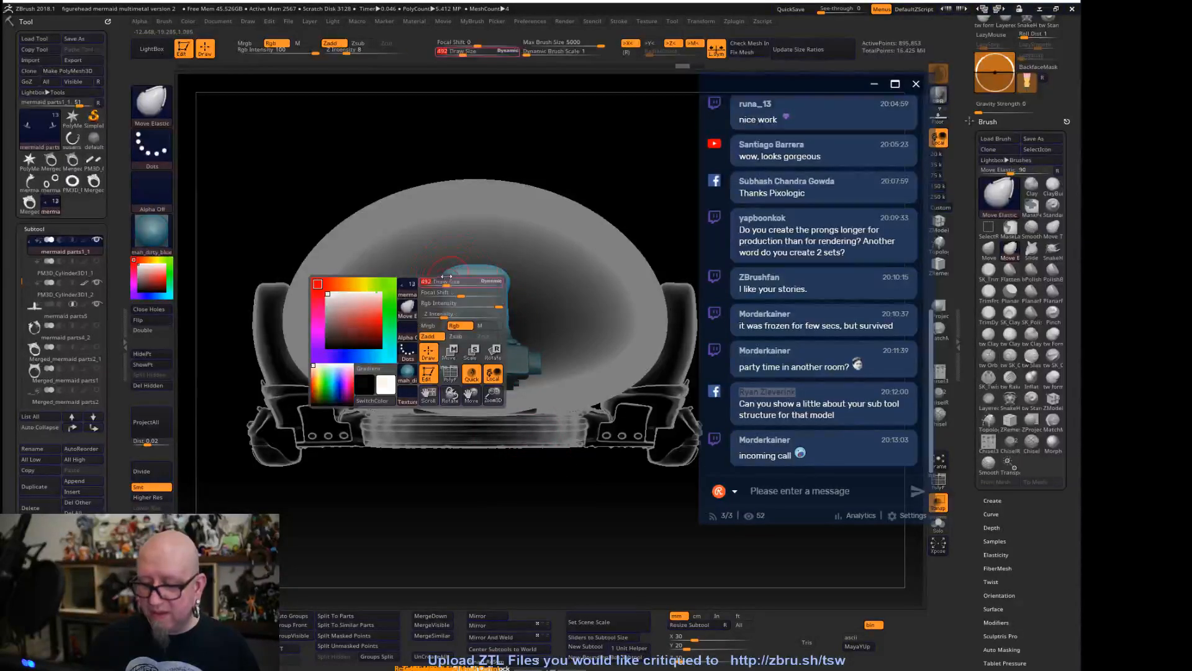
pyautogui.press('shift')
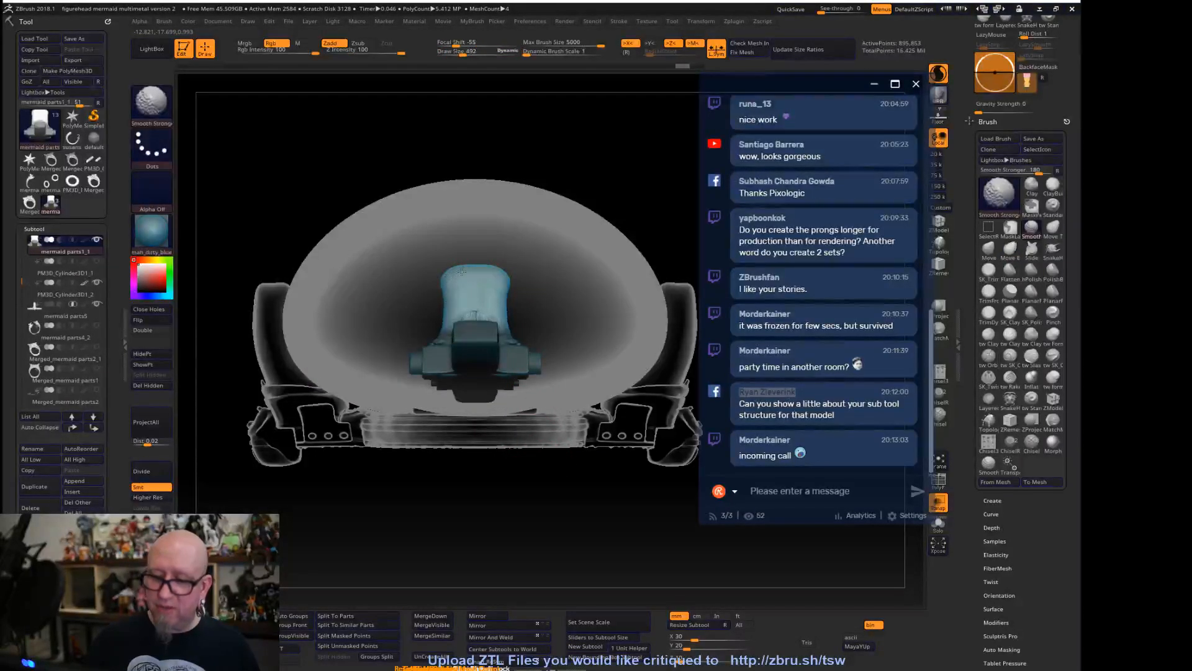
# Select mermaid parts5 and scale it slightly narrower along the stone's long axis, undoing any unwanted adjustment
pyautogui.moveTo(492, 505)
pyautogui.mouseDown()
pyautogui.moveTo(562, 507)
pyautogui.moveTo(430, 551)
pyautogui.moveTo(444, 503)
pyautogui.moveTo(574, 461)
pyautogui.moveTo(576, 476)
pyautogui.moveTo(543, 500)
pyautogui.moveTo(517, 453)
pyautogui.moveTo(561, 431)
pyautogui.moveTo(516, 447)
pyautogui.moveTo(527, 464)
pyautogui.mouseUp()
pyautogui.press('ctrl')
pyautogui.keyDown('alt'); pyautogui.click(511, 393); pyautogui.keyUp('alt')
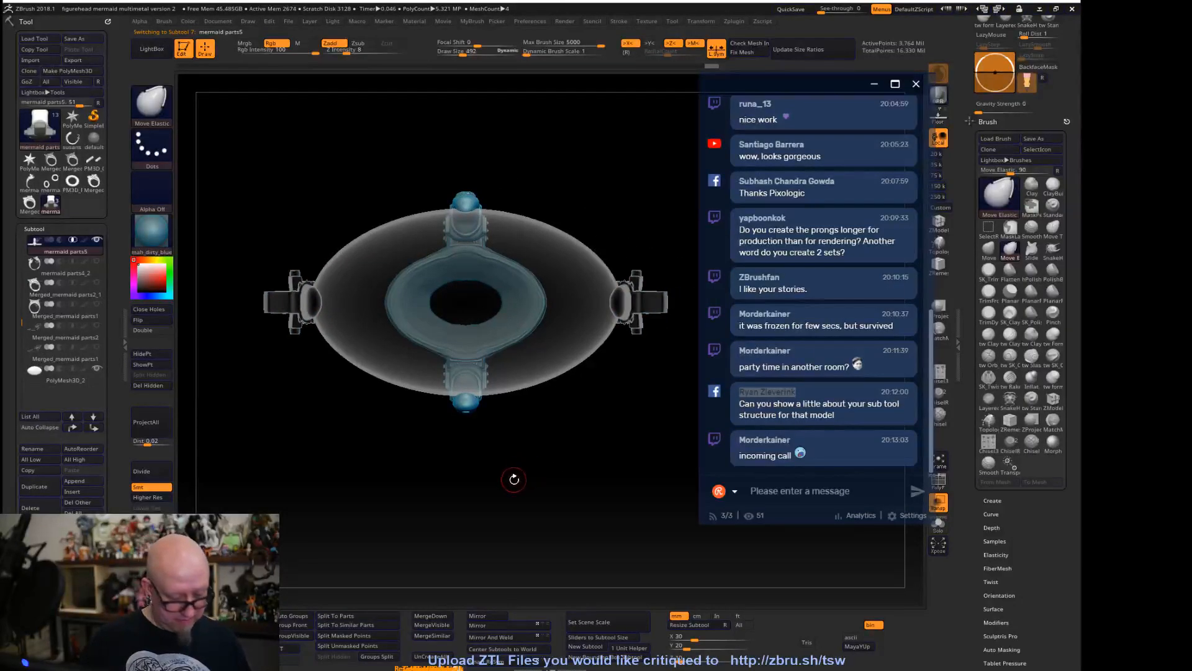
pyautogui.press('w')
pyautogui.moveTo(504, 303)
pyautogui.mouseDown()
pyautogui.moveTo(523, 307)
pyautogui.moveTo(500, 307)
pyautogui.mouseUp()
pyautogui.hotkey('ctrl', 'z')
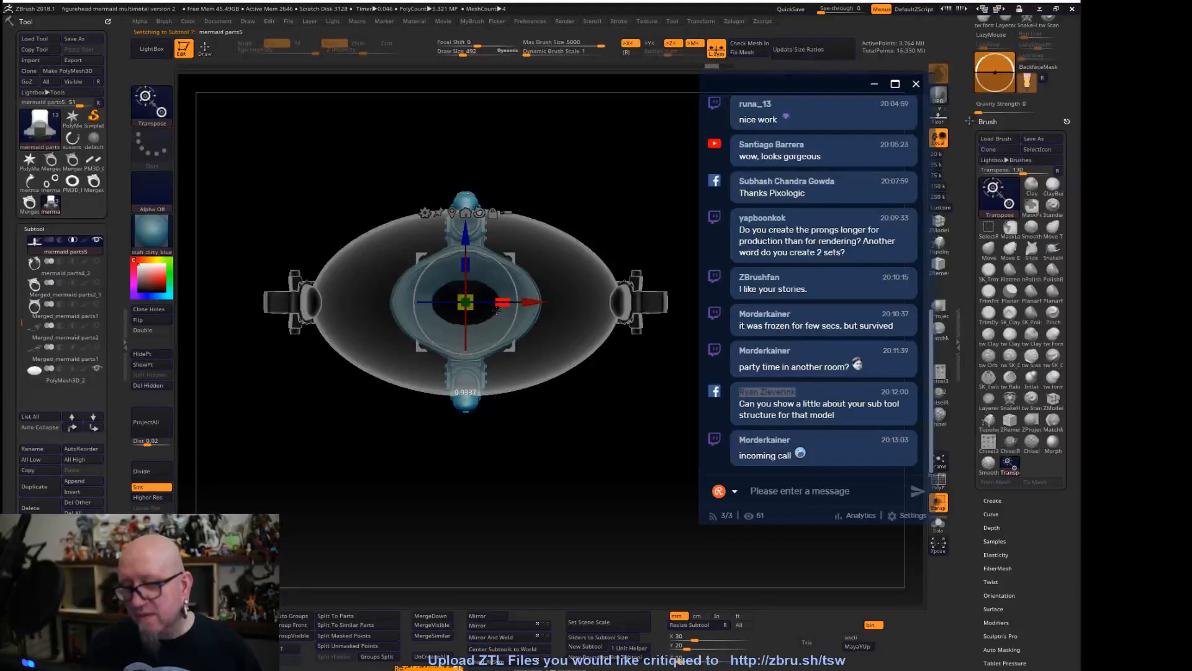
# Apply the Extender deformer to mermaid parts5 and widen its centre slightly along the stone's long axis
pyautogui.click(425, 213)
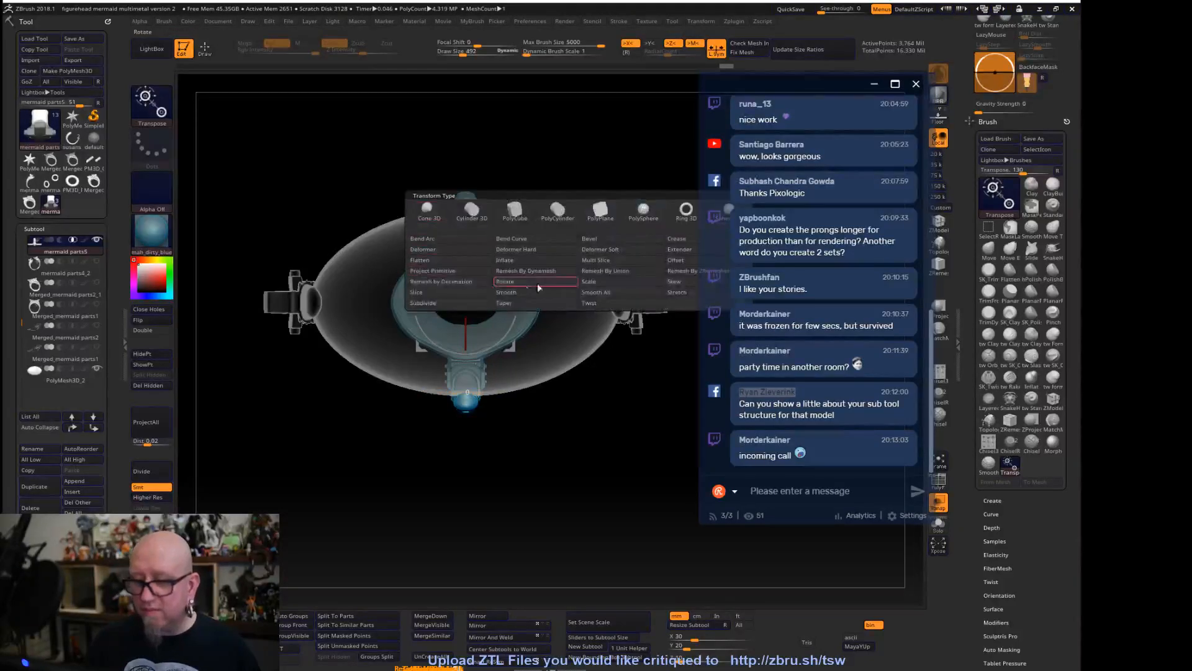
pyautogui.click(680, 250)
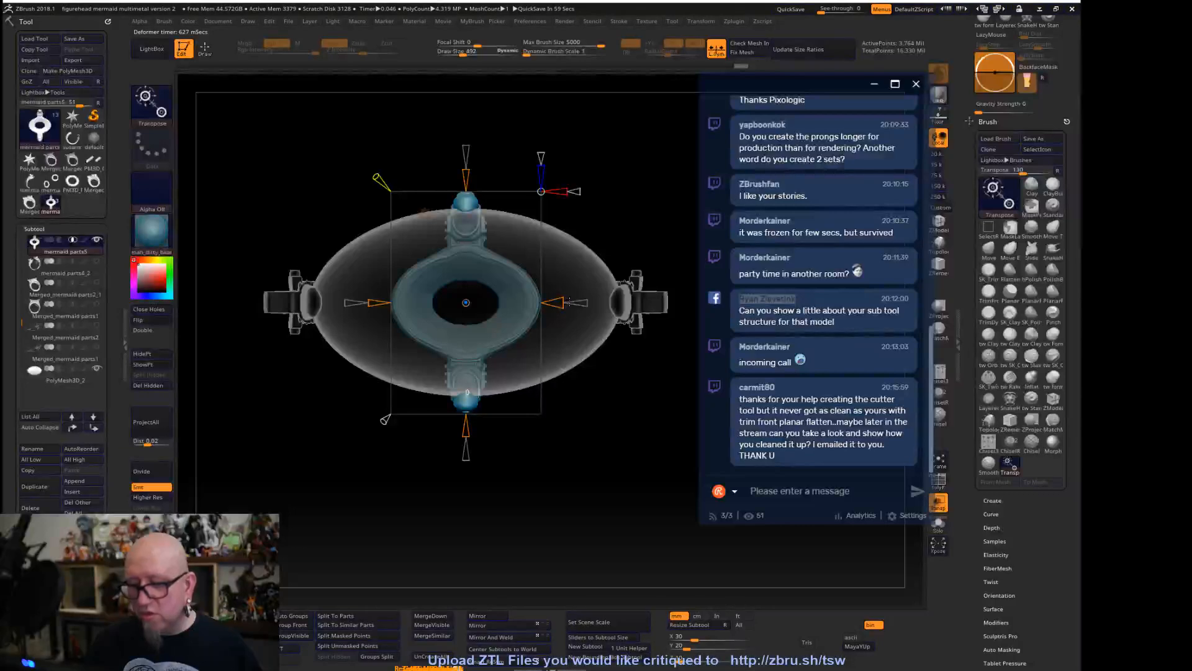
pyautogui.moveTo(577, 302); pyautogui.dragTo(563, 304)
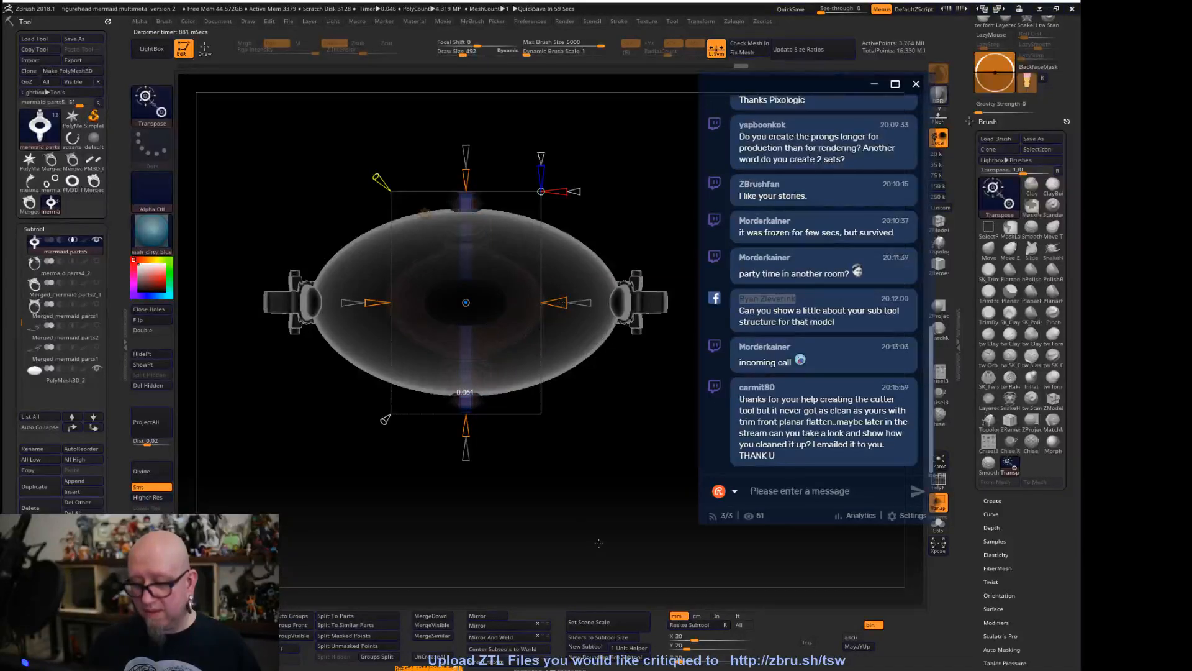
pyautogui.moveTo(600, 511); pyautogui.dragTo(594, 518)
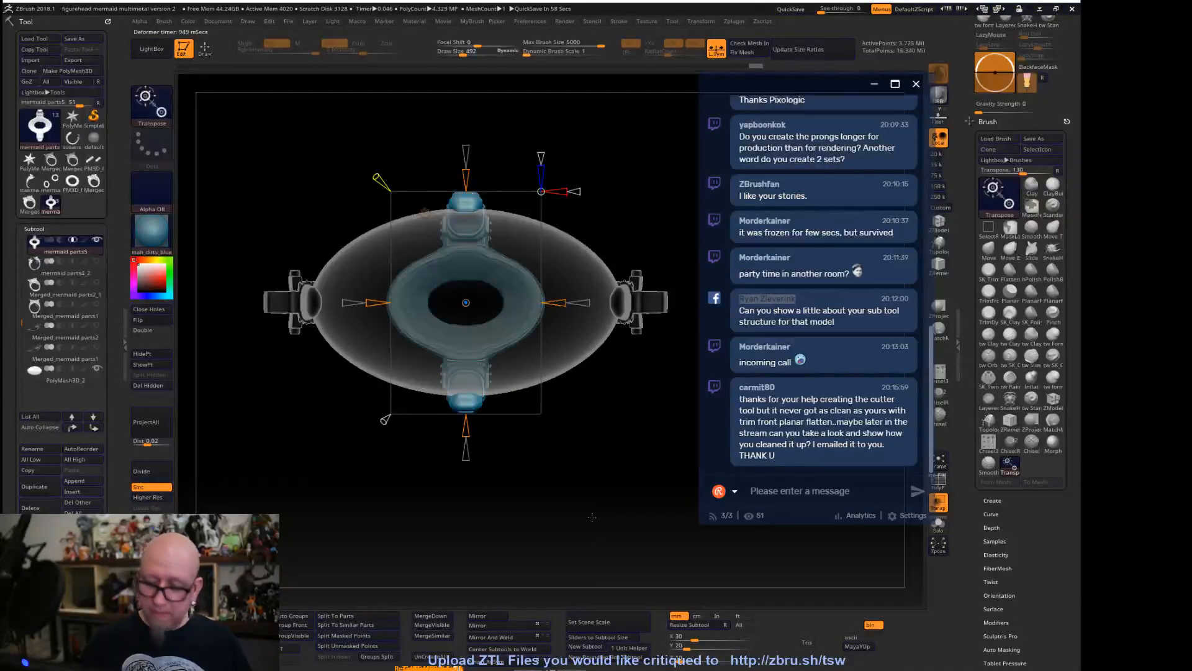
pyautogui.press('q')
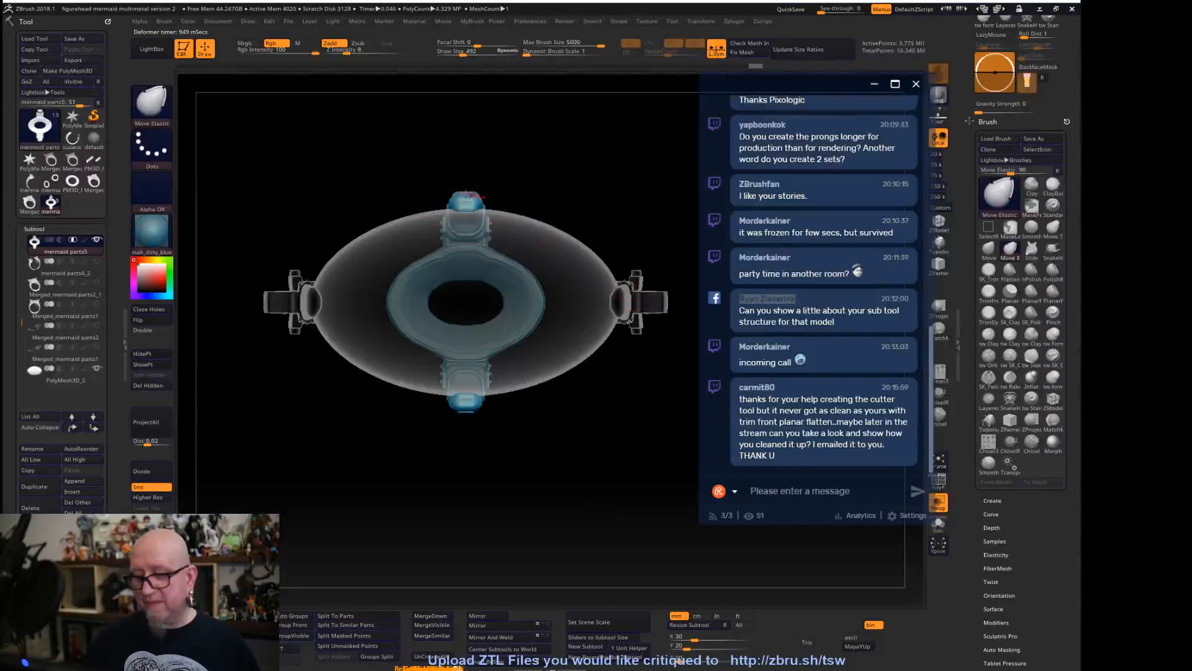
pyautogui.moveTo(640, 559); pyautogui.dragTo(631, 371)
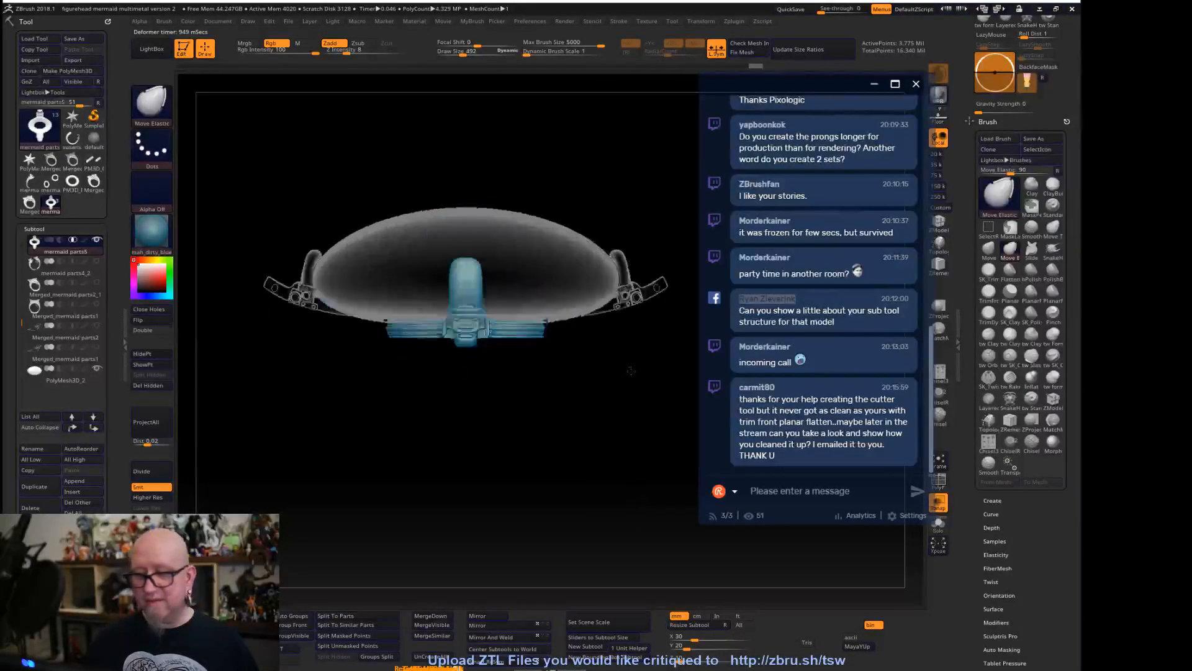
pyautogui.keyDown('alt'); pyautogui.moveTo(601, 518); pyautogui.dragTo(593, 545); pyautogui.keyUp('alt')
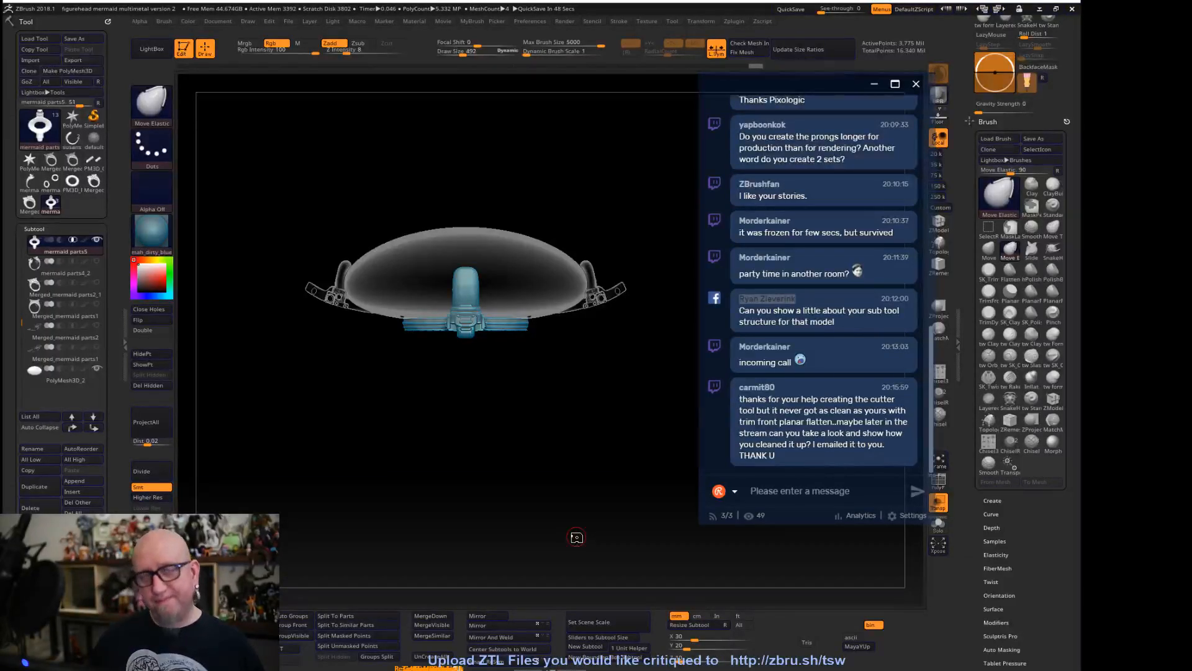
# Select PM3D_Cylinder3D1_2 and, in the stone's side view, move its small round pieces up beside the end bracket
pyautogui.moveTo(524, 428); pyautogui.dragTo(493, 510)
pyautogui.moveTo(581, 458)
pyautogui.keyDown('shift'); pyautogui.mouseDown()
pyautogui.moveTo(648, 513)
pyautogui.moveTo(636, 465)
pyautogui.moveTo(575, 459)
pyautogui.mouseUp(); pyautogui.keyUp('shift')
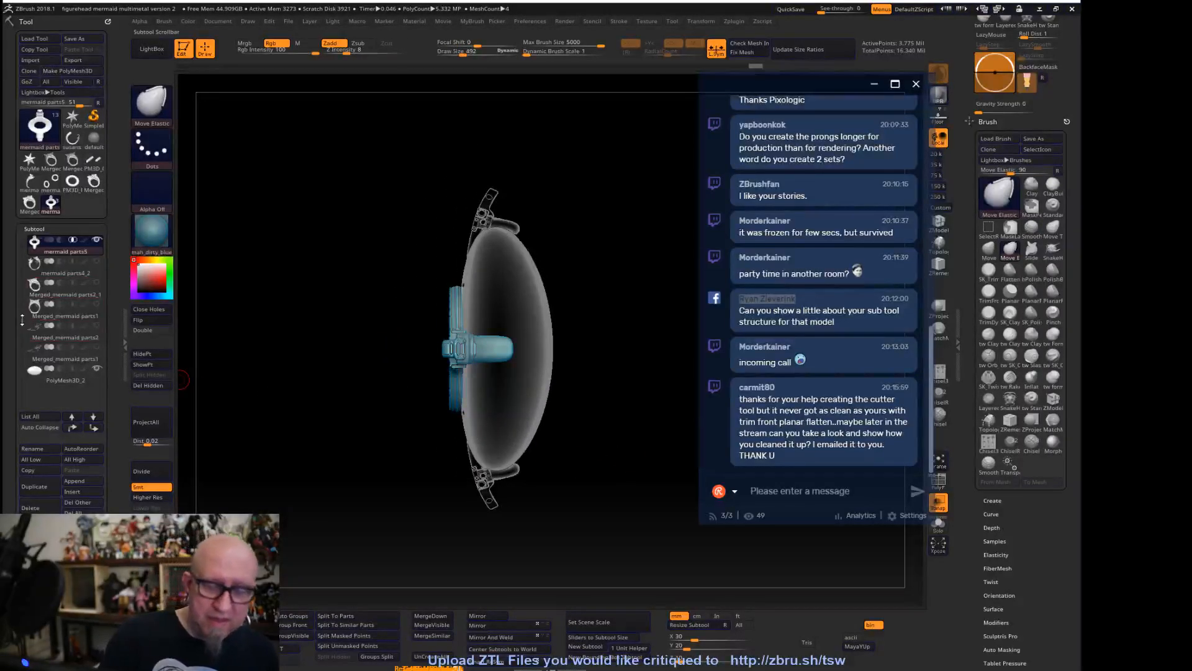
pyautogui.moveTo(22, 318); pyautogui.dragTo(24, 272)
pyautogui.click(64, 316)
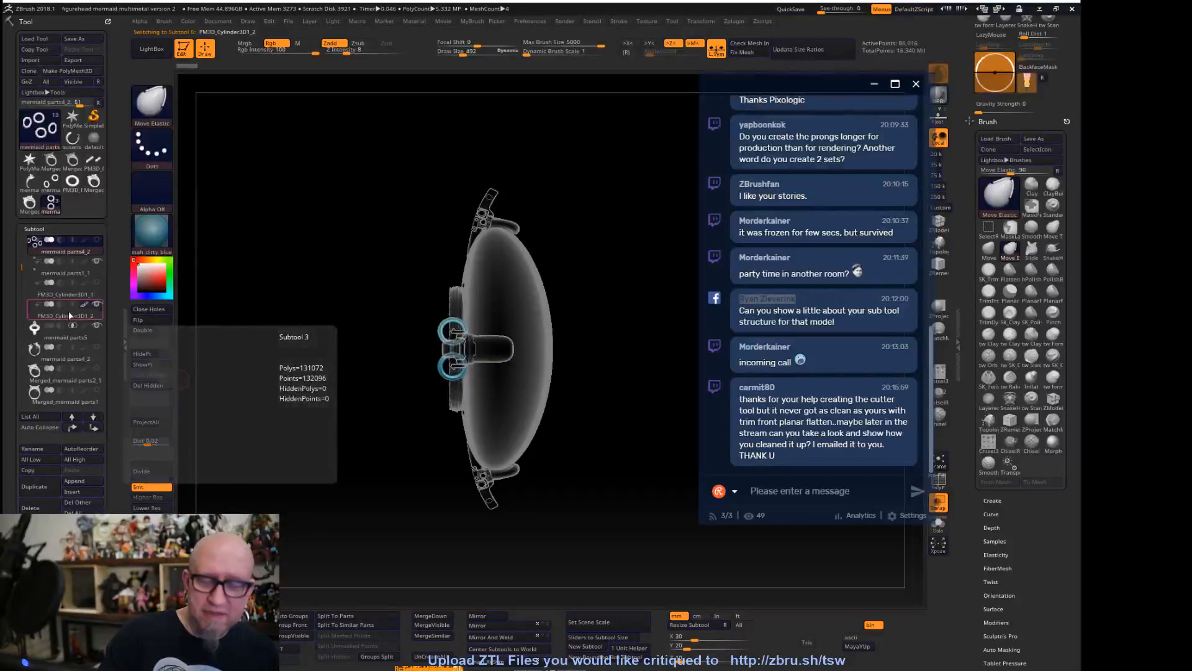
pyautogui.moveTo(363, 509); pyautogui.dragTo(594, 299)
pyautogui.press('w')
pyautogui.keyDown('alt'); pyautogui.moveTo(424, 229); pyautogui.dragTo(534, 241, button='right'); pyautogui.keyUp('alt')
pyautogui.click(216, 294)
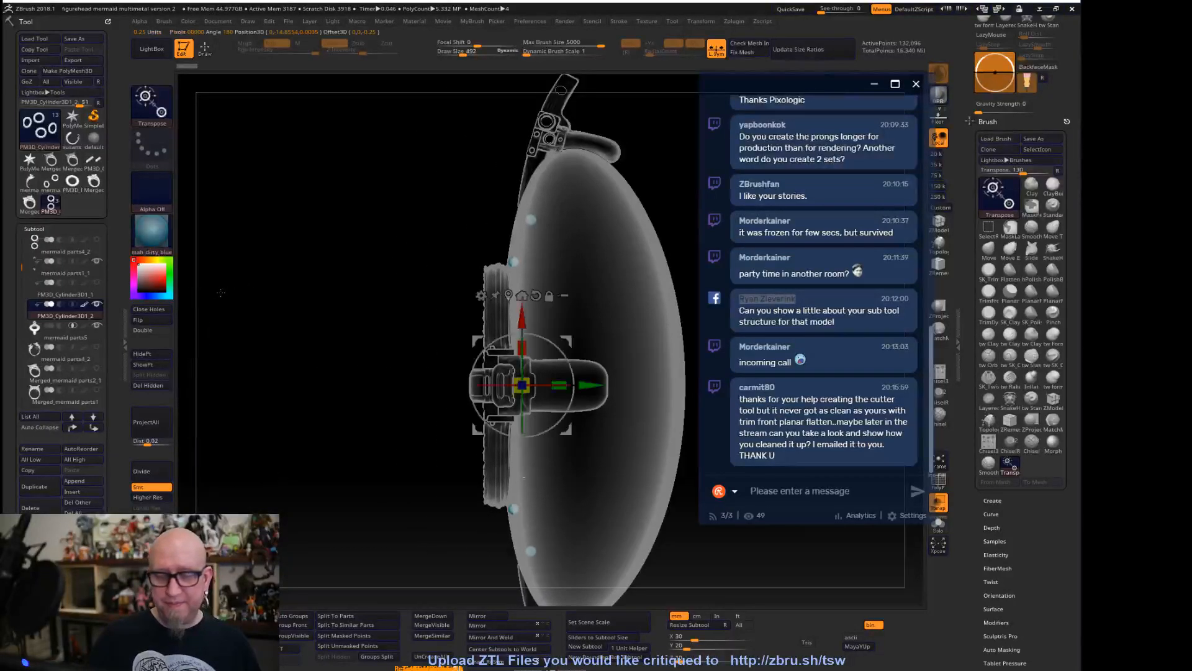
pyautogui.keyDown('alt'); pyautogui.moveTo(599, 293); pyautogui.dragTo(590, 183, button='right'); pyautogui.keyUp('alt')
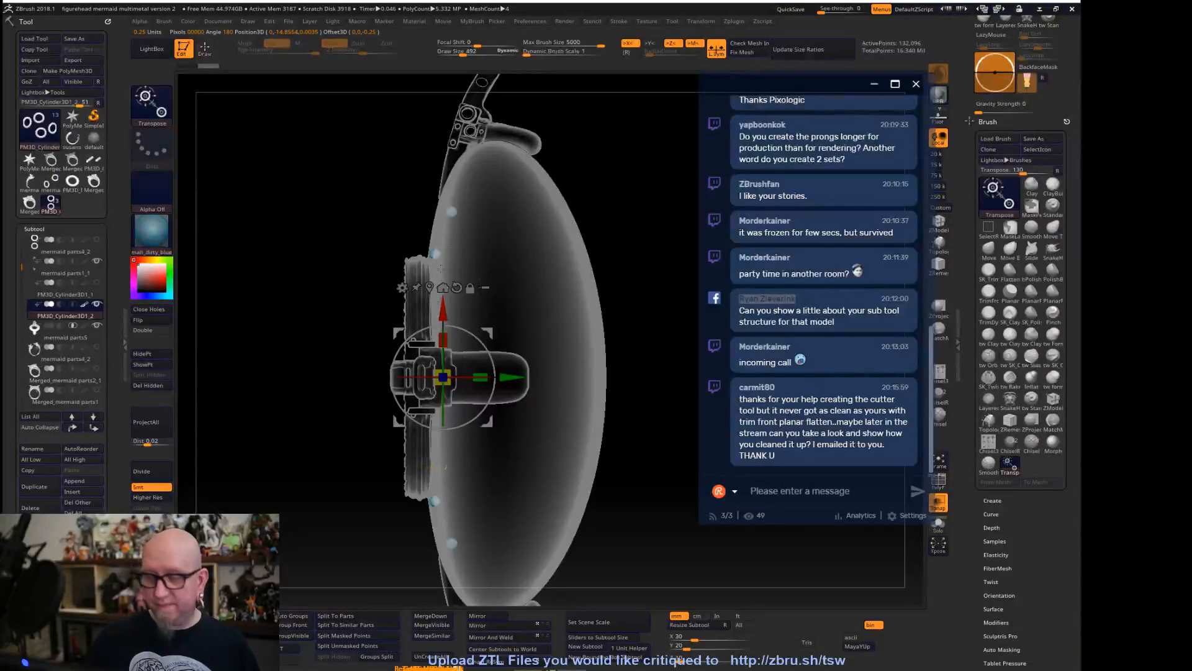
pyautogui.moveTo(429, 289); pyautogui.dragTo(487, 182)
pyautogui.moveTo(441, 169); pyautogui.dragTo(466, 55)
pyautogui.keyDown('alt'); pyautogui.moveTo(501, 158); pyautogui.dragTo(492, 367, button='right'); pyautogui.keyUp('alt')
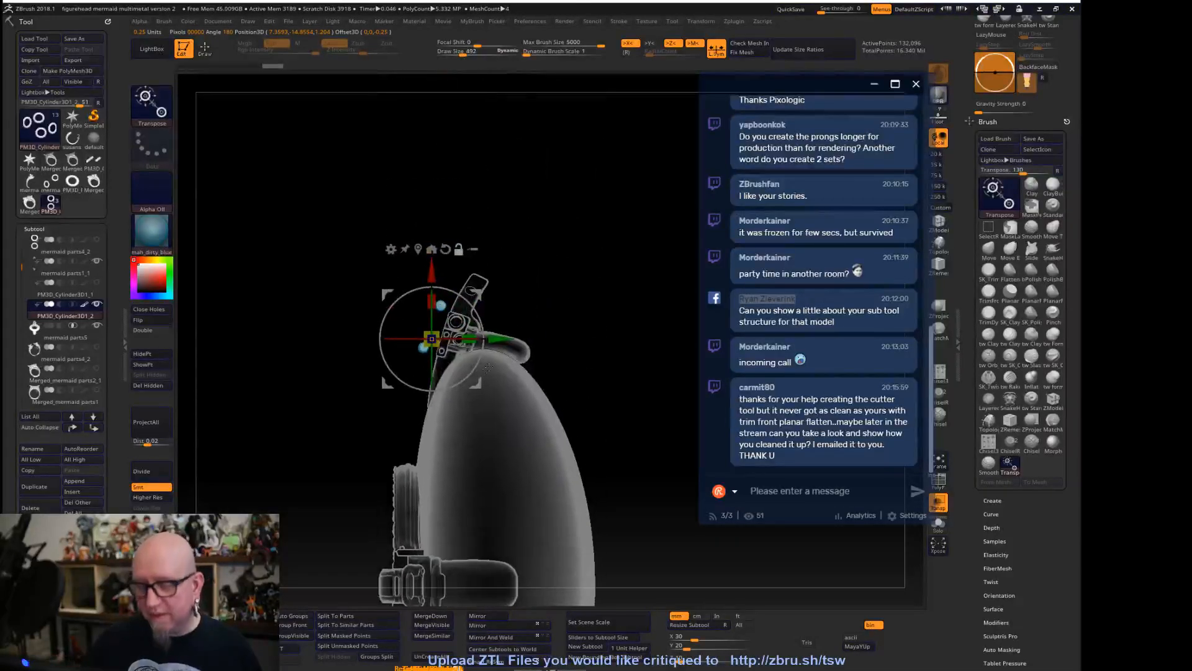
# Shift and rotate the PM3D_Cylinder3D1_2 pieces to line up with the tilted end bracket
pyautogui.moveTo(517, 333); pyautogui.dragTo(523, 334)
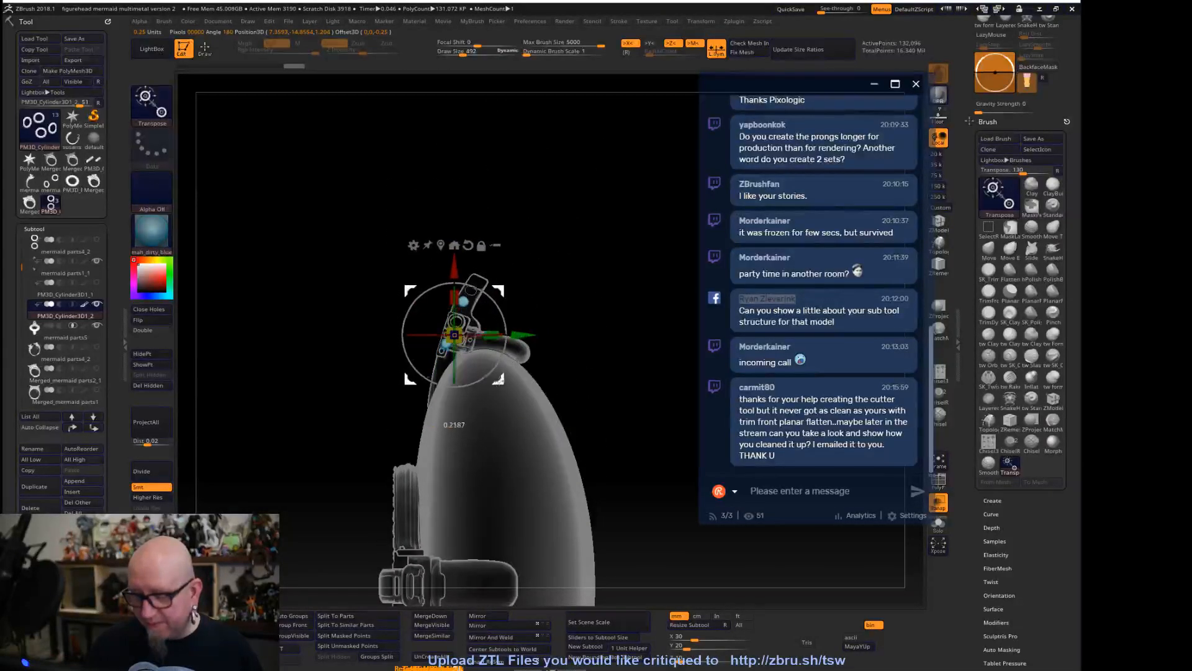
pyautogui.moveTo(529, 344)
pyautogui.mouseDown(button='right')
pyautogui.moveTo(635, 341)
pyautogui.moveTo(671, 363)
pyautogui.moveTo(523, 325)
pyautogui.mouseUp(button='right')
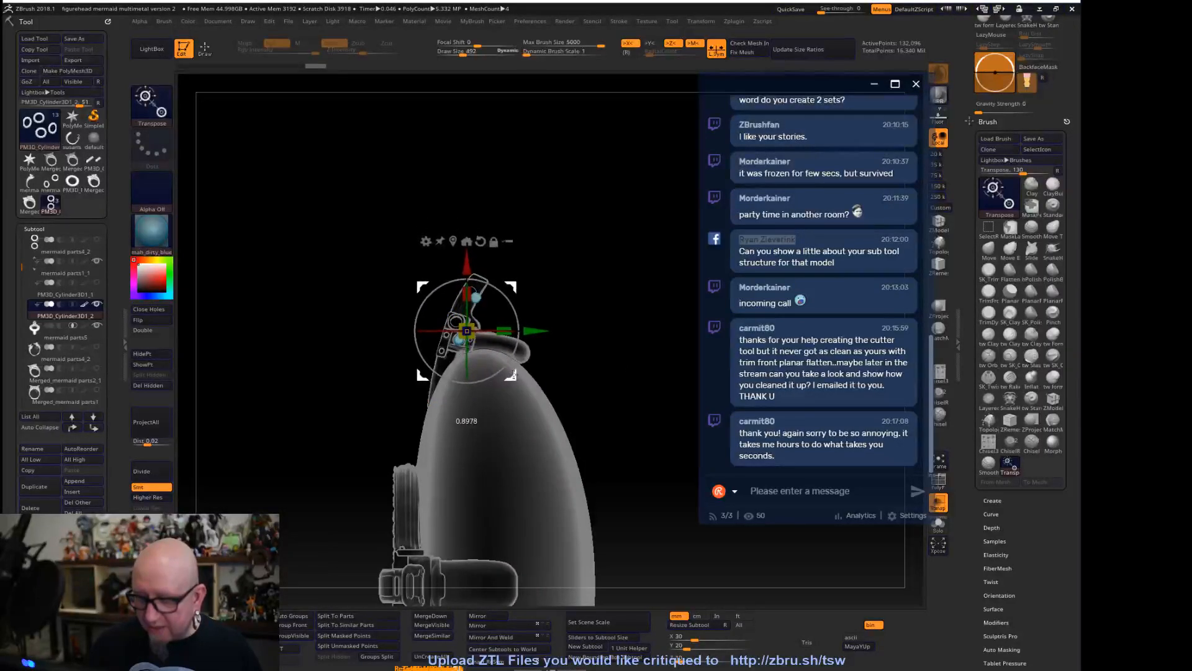
pyautogui.moveTo(467, 330); pyautogui.dragTo(462, 336)
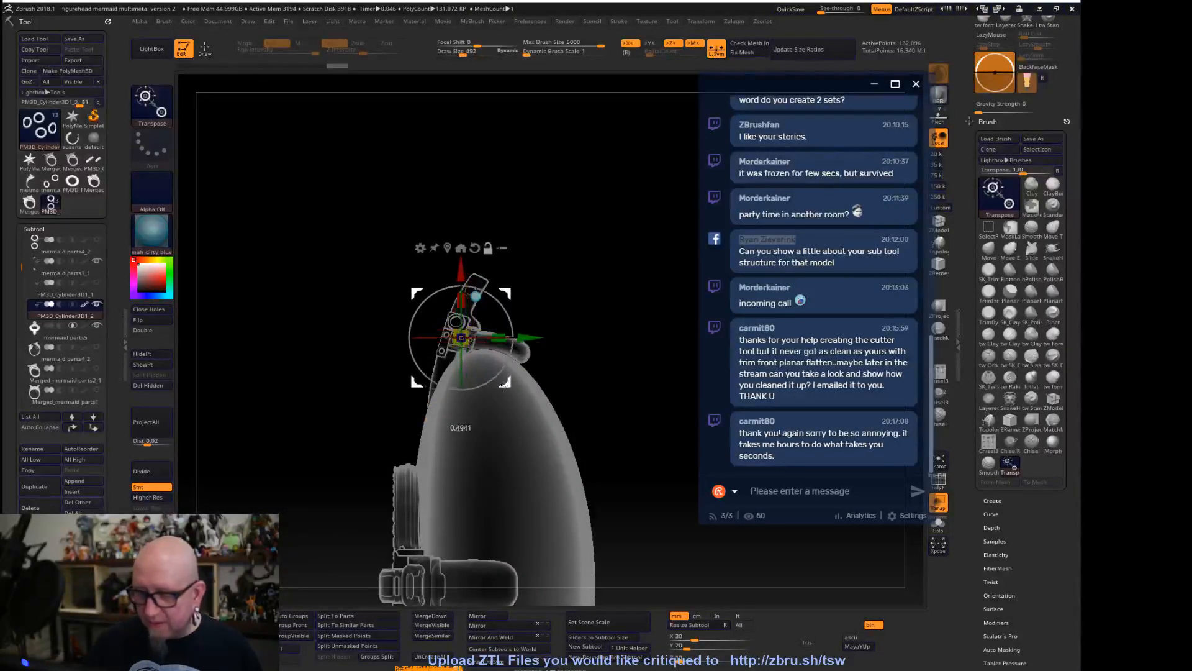
pyautogui.moveTo(502, 383); pyautogui.dragTo(508, 365)
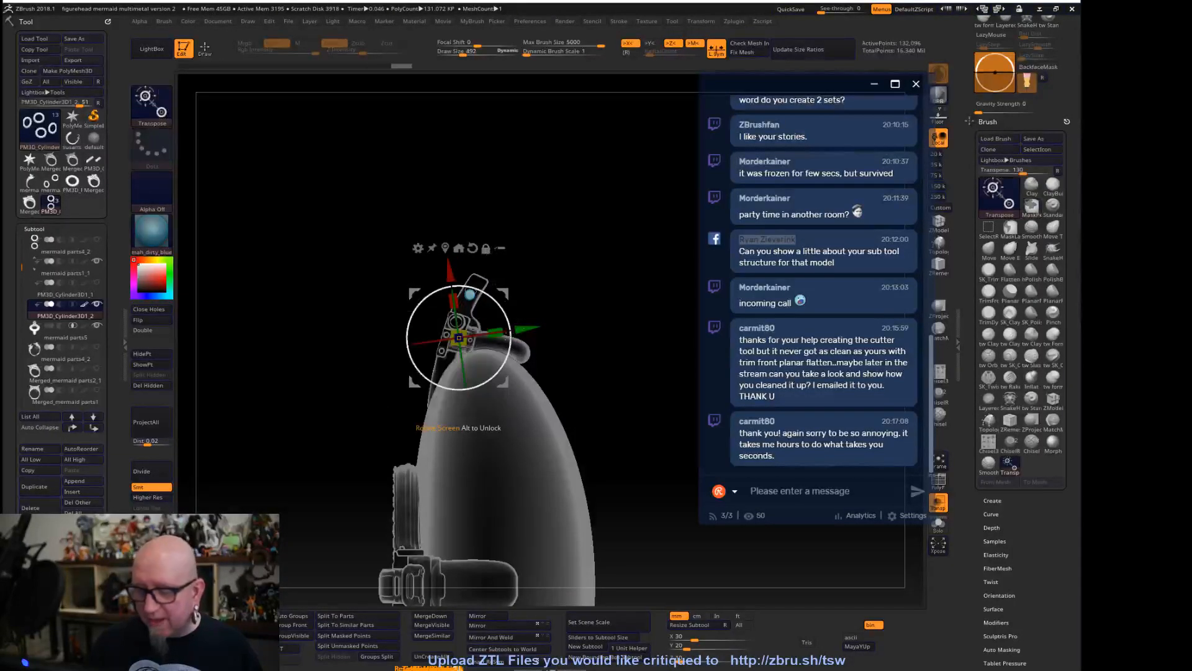
pyautogui.moveTo(459, 338); pyautogui.dragTo(460, 332)
pyautogui.moveTo(585, 414); pyautogui.dragTo(576, 447)
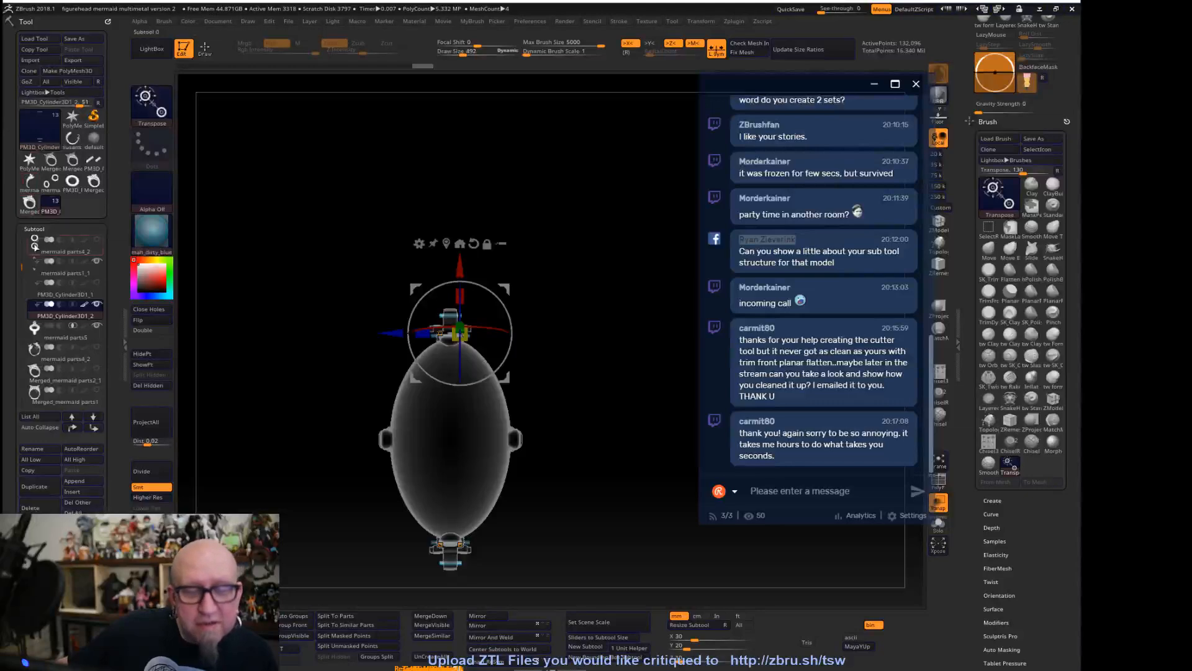
# Select Merged_mermaid parts1, mask the outermost gem of its rows, and split the masked points into a separate subtool
pyautogui.scroll(-1, 63, 274)
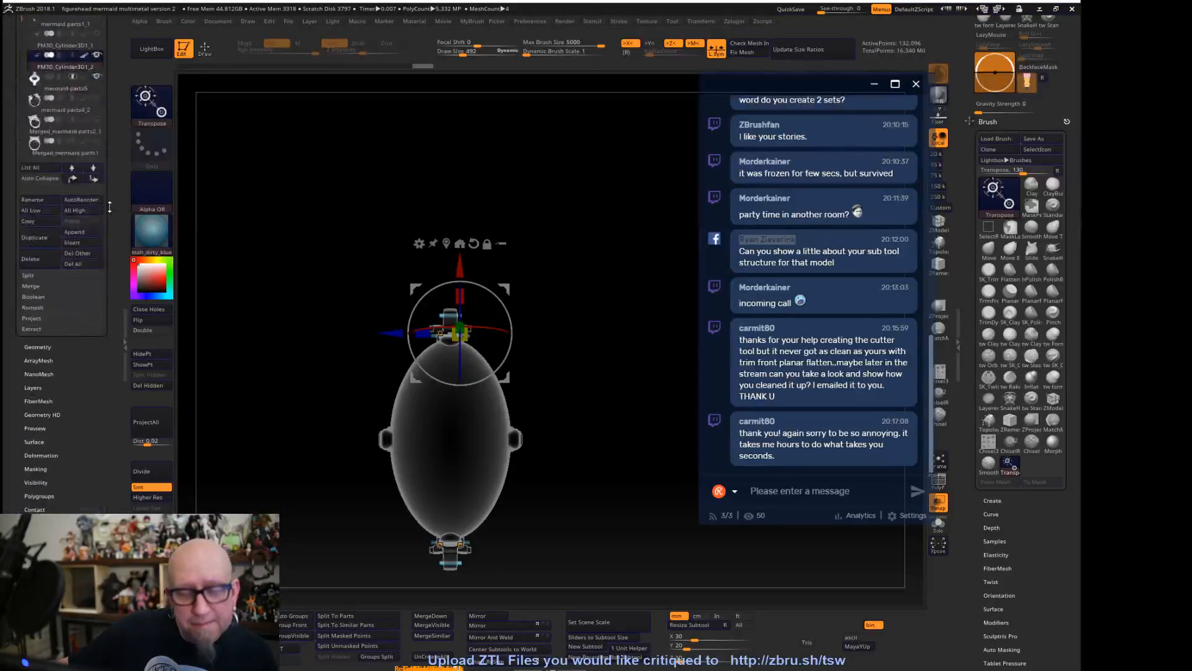
pyautogui.moveTo(22, 238); pyautogui.dragTo(22, 317)
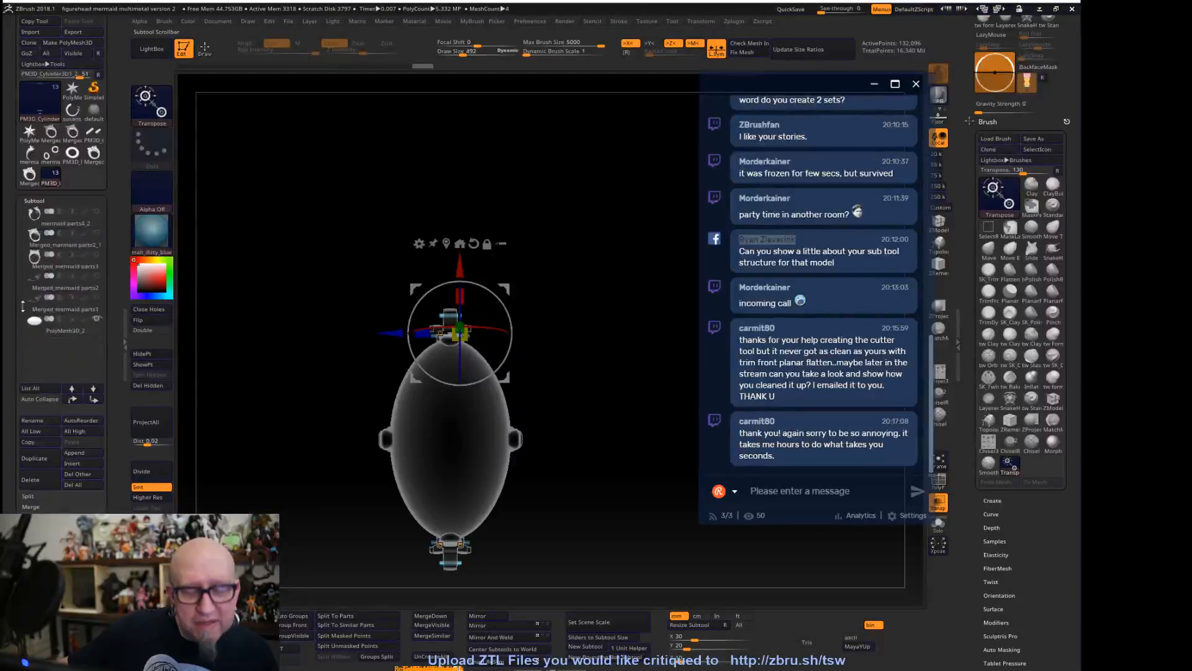
pyautogui.moveTo(32, 283)
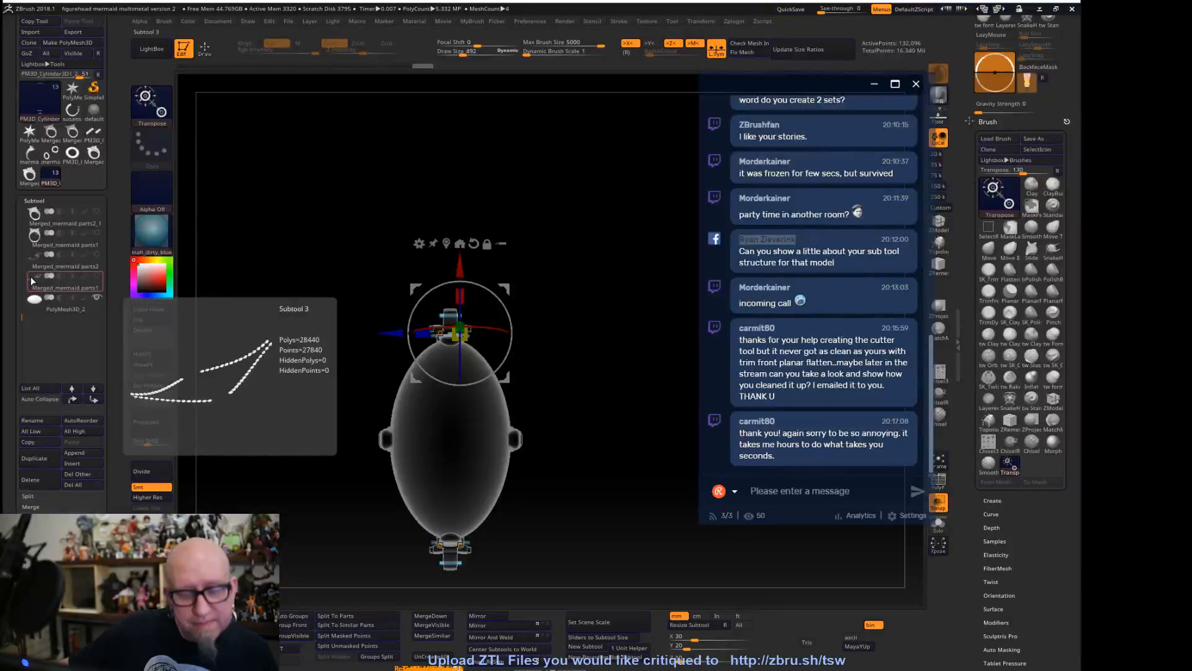
pyautogui.click(32, 281)
pyautogui.keyDown('ctrl'); pyautogui.moveTo(390, 513); pyautogui.dragTo(390, 550, button='right'); pyautogui.keyUp('ctrl')
pyautogui.moveTo(279, 367); pyautogui.dragTo(476, 354, button='right')
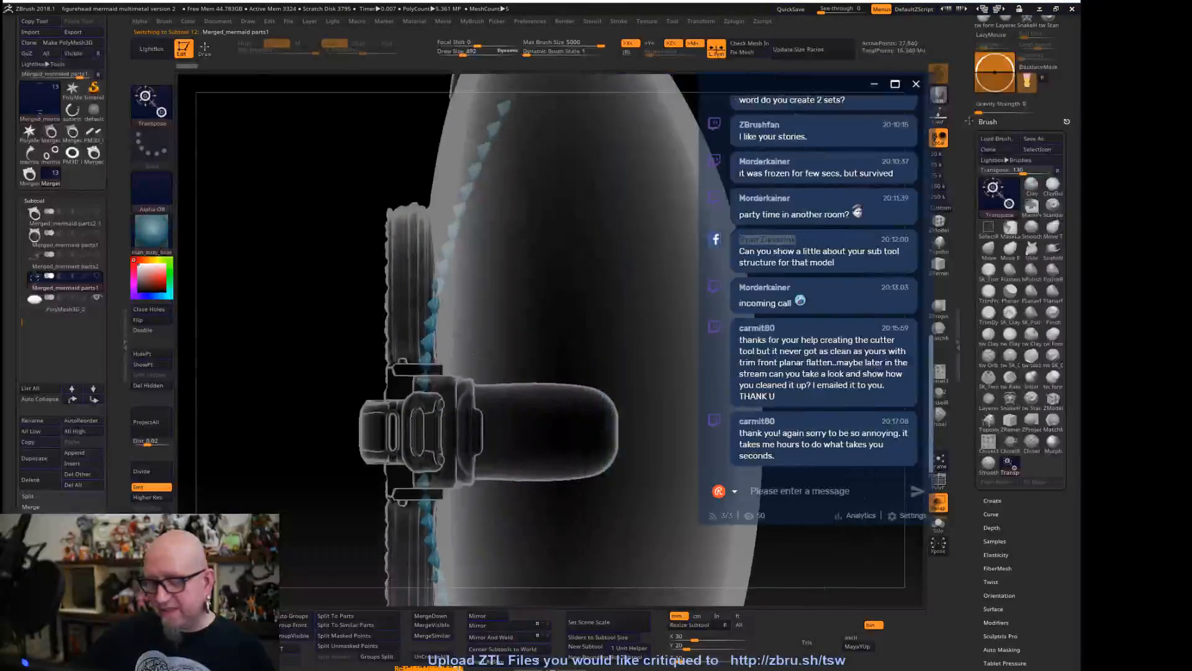
pyautogui.keyDown('alt'); pyautogui.moveTo(520, 141); pyautogui.dragTo(500, 248, button='right'); pyautogui.keyUp('alt')
pyautogui.keyDown('ctrl'); pyautogui.moveTo(550, 171); pyautogui.dragTo(453, 229); pyautogui.keyUp('ctrl')
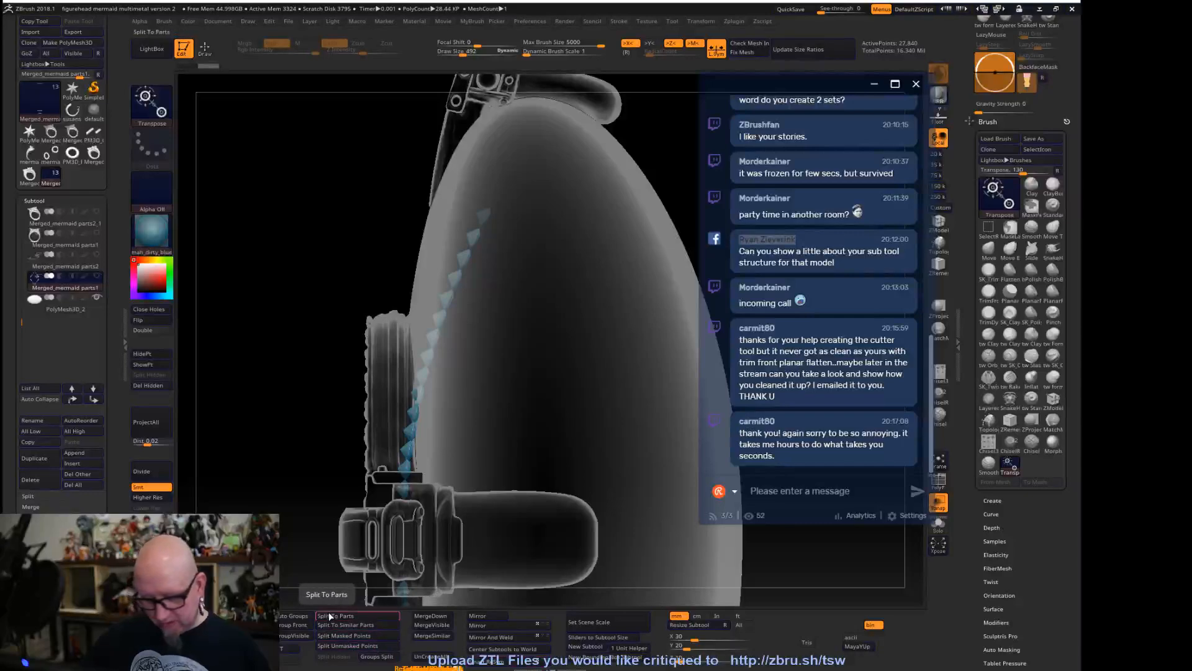
pyautogui.click(345, 635)
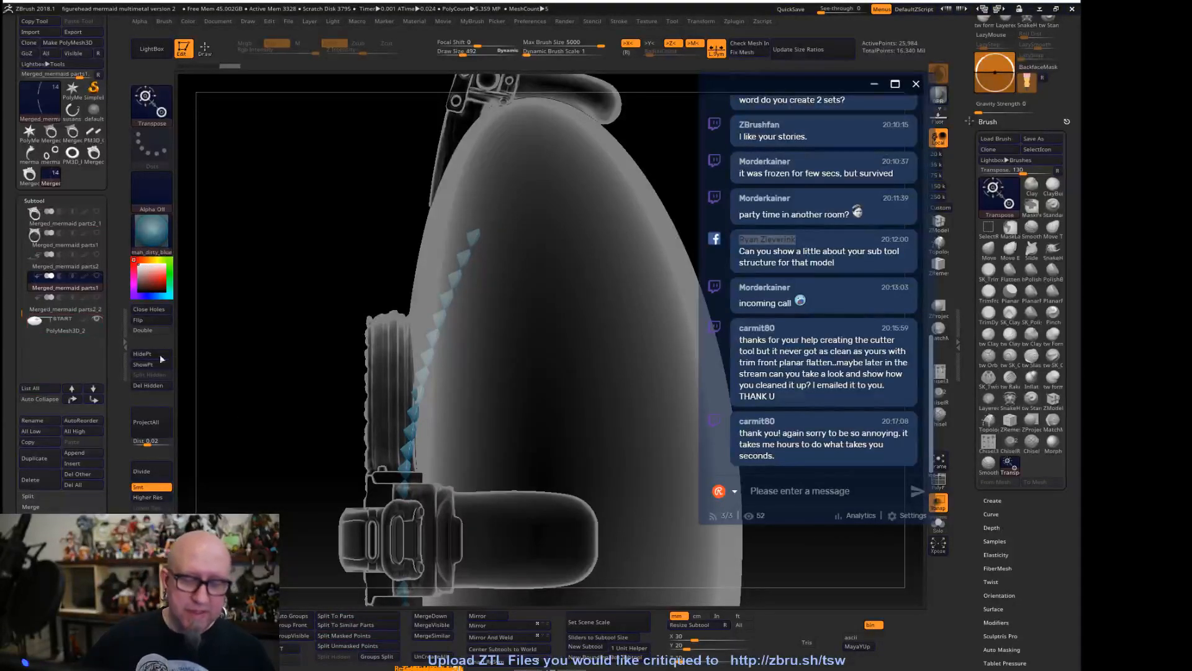
# Hide the other subtools and isolate the split-off gems in Merged_mermaid parts2_2
pyautogui.click(70, 326)
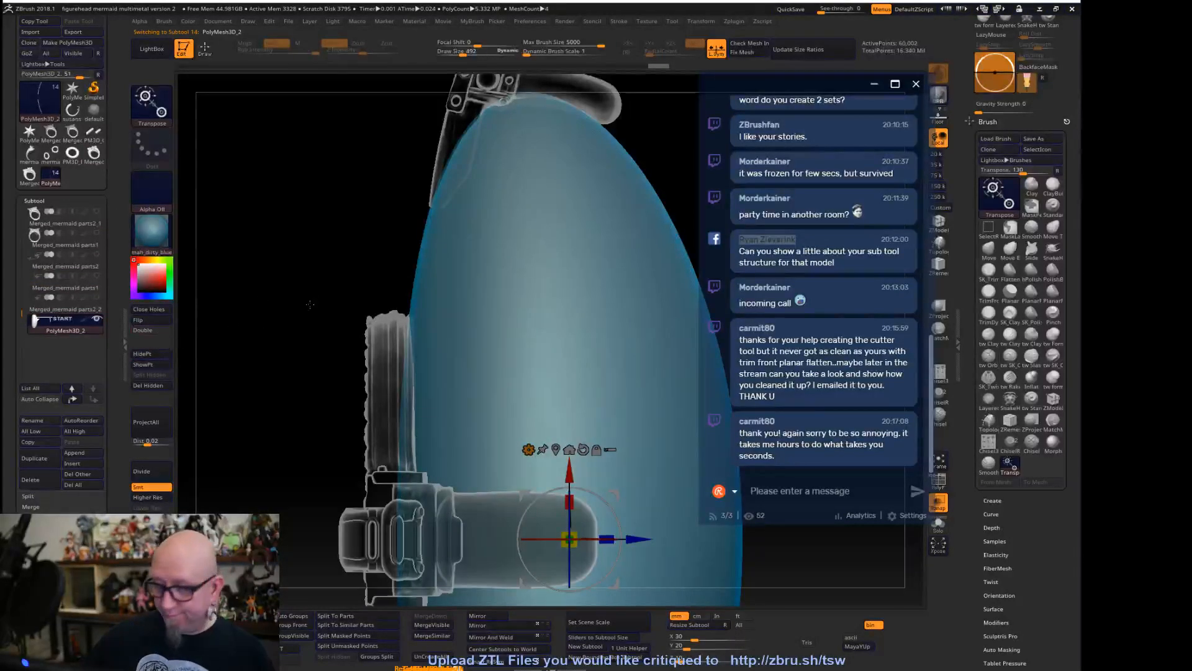
pyautogui.click(98, 320)
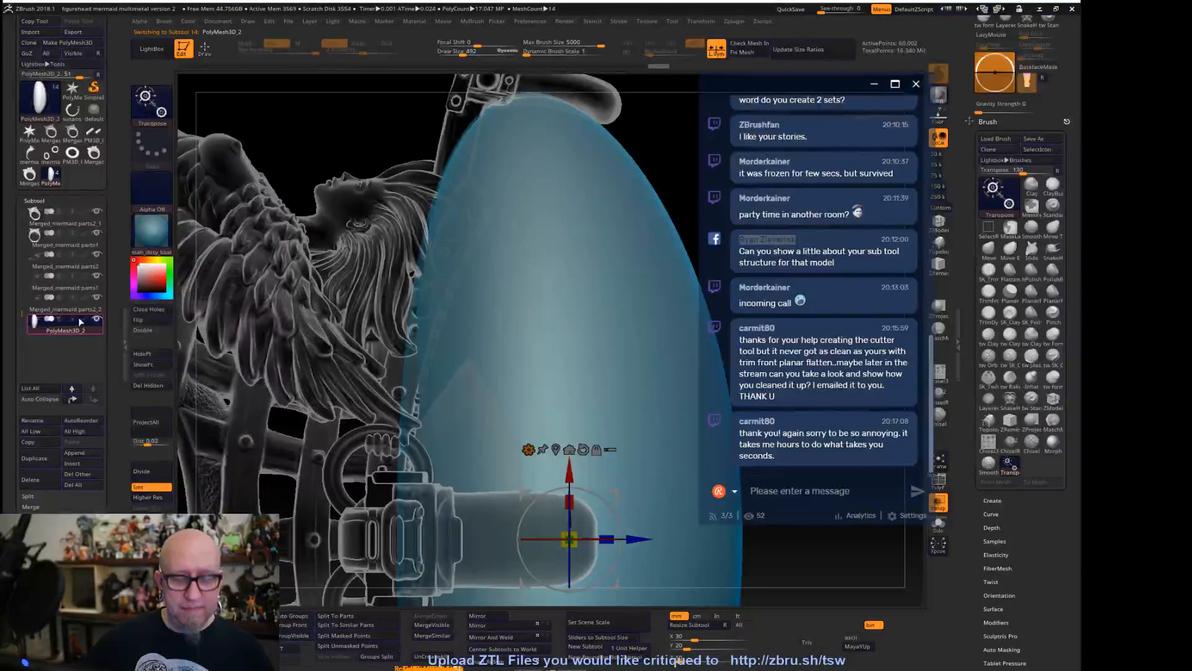
pyautogui.click(98, 322)
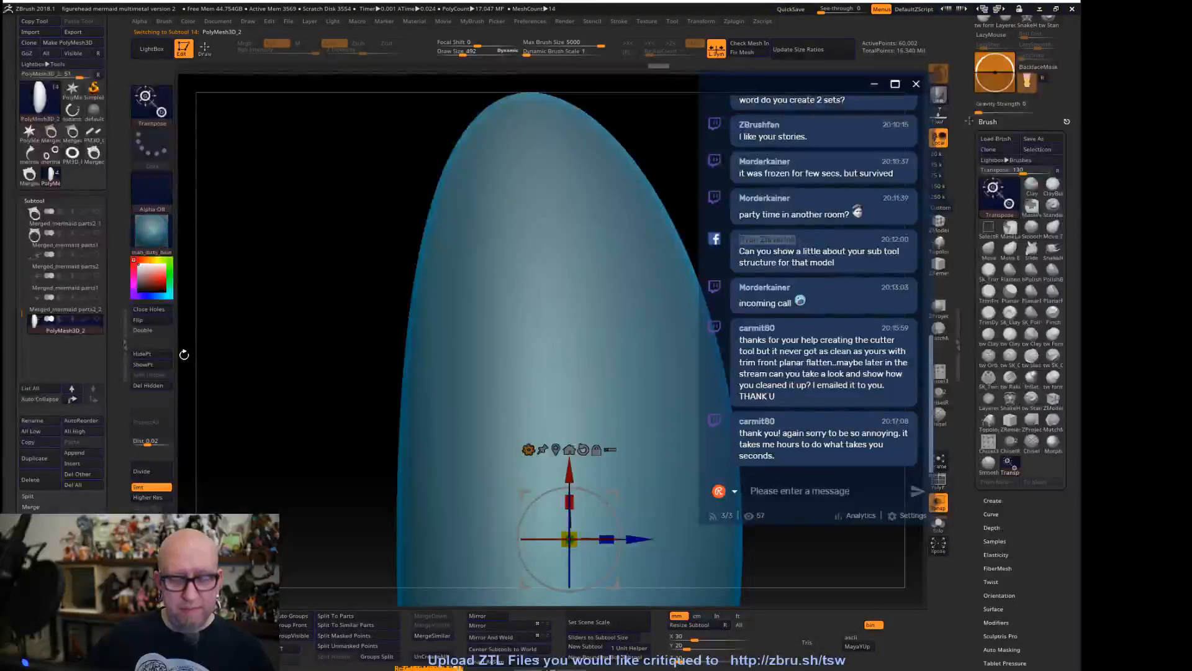
pyautogui.click(31, 305)
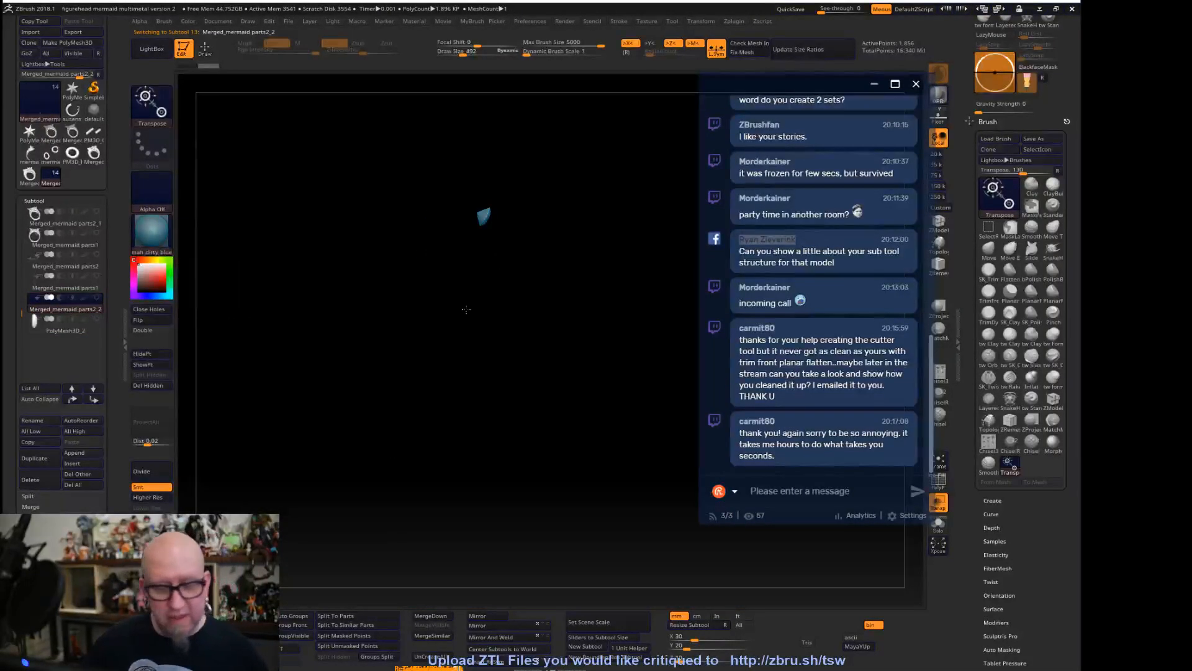
pyautogui.moveTo(298, 327); pyautogui.dragTo(576, 397)
pyautogui.moveTo(599, 171); pyautogui.dragTo(555, 353)
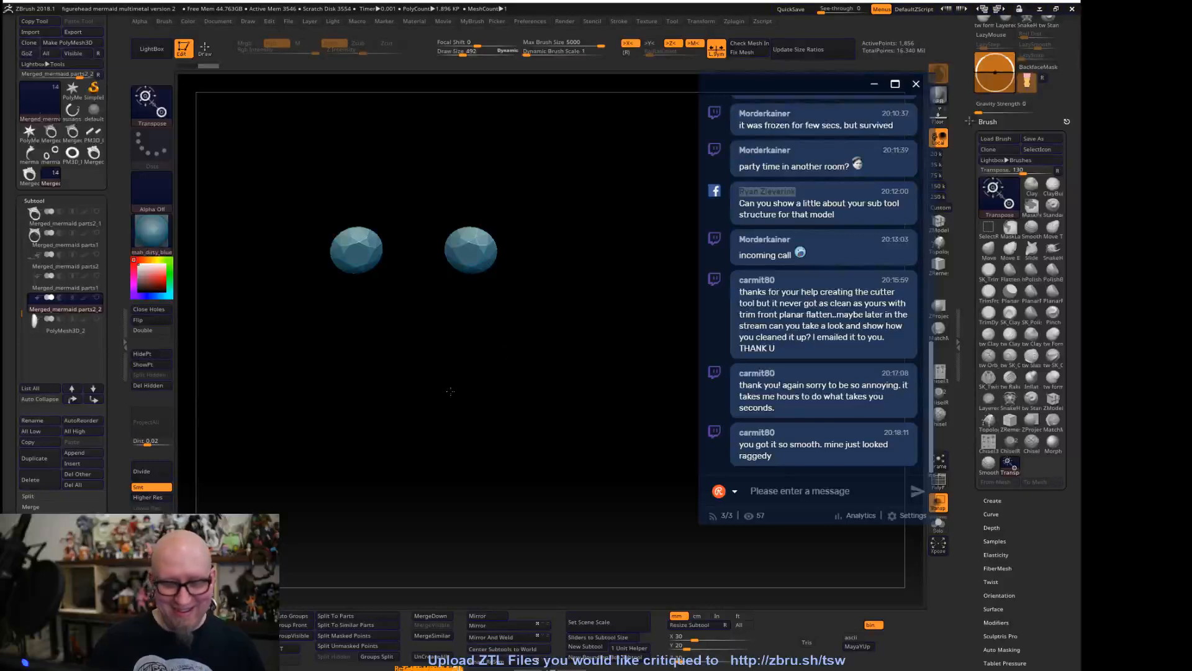
# Mask a single gem in Merged_mermaid parts2_2 and remove the other gems from the subtool
pyautogui.keyDown('ctrl'); pyautogui.moveTo(583, 150); pyautogui.dragTo(420, 356); pyautogui.keyUp('ctrl')
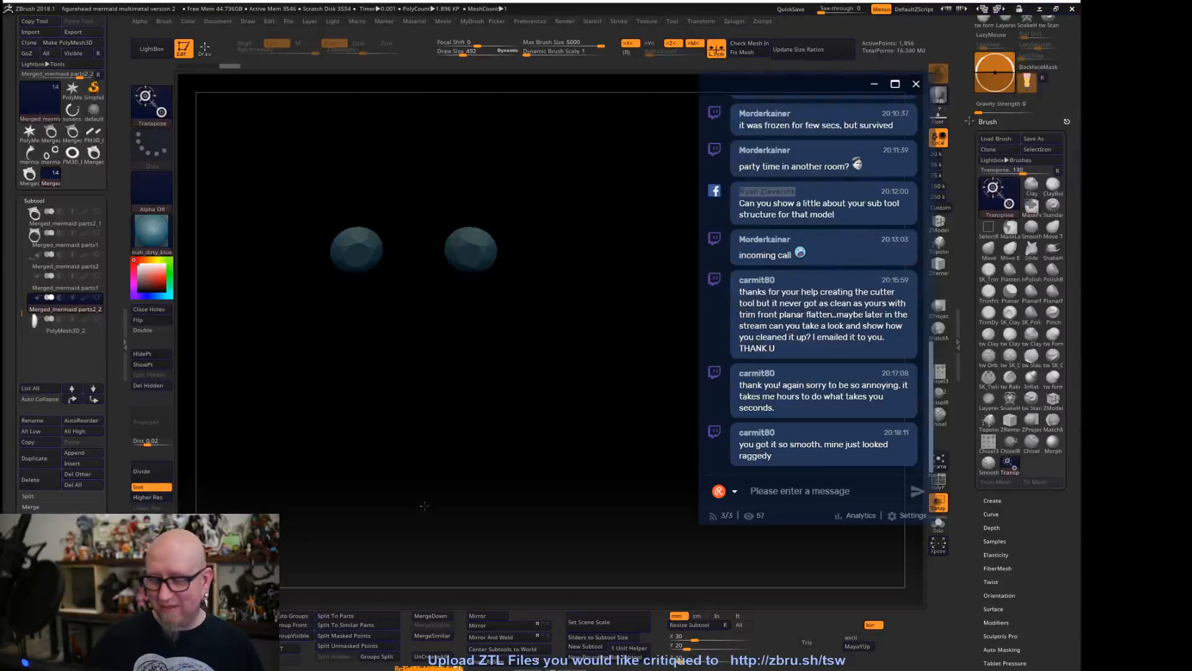
pyautogui.keyDown('ctrl'); pyautogui.click(424, 506); pyautogui.keyUp('ctrl')
pyautogui.keyDown('ctrl'); pyautogui.moveTo(584, 143); pyautogui.dragTo(438, 285); pyautogui.keyUp('ctrl')
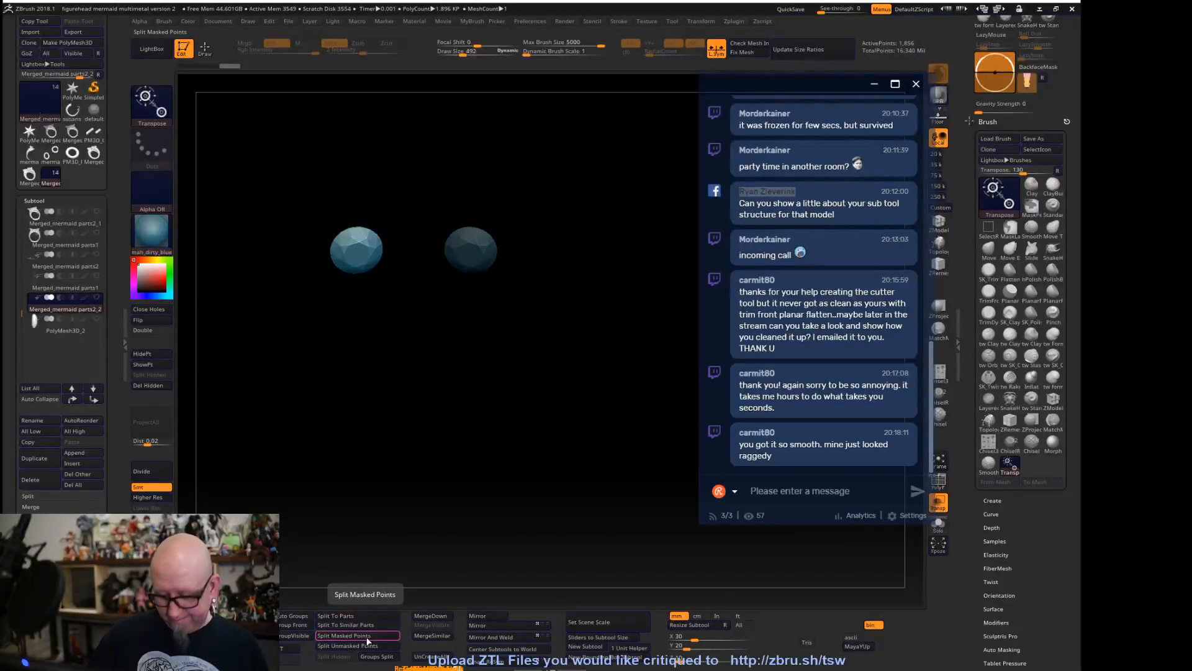
pyautogui.click(158, 356)
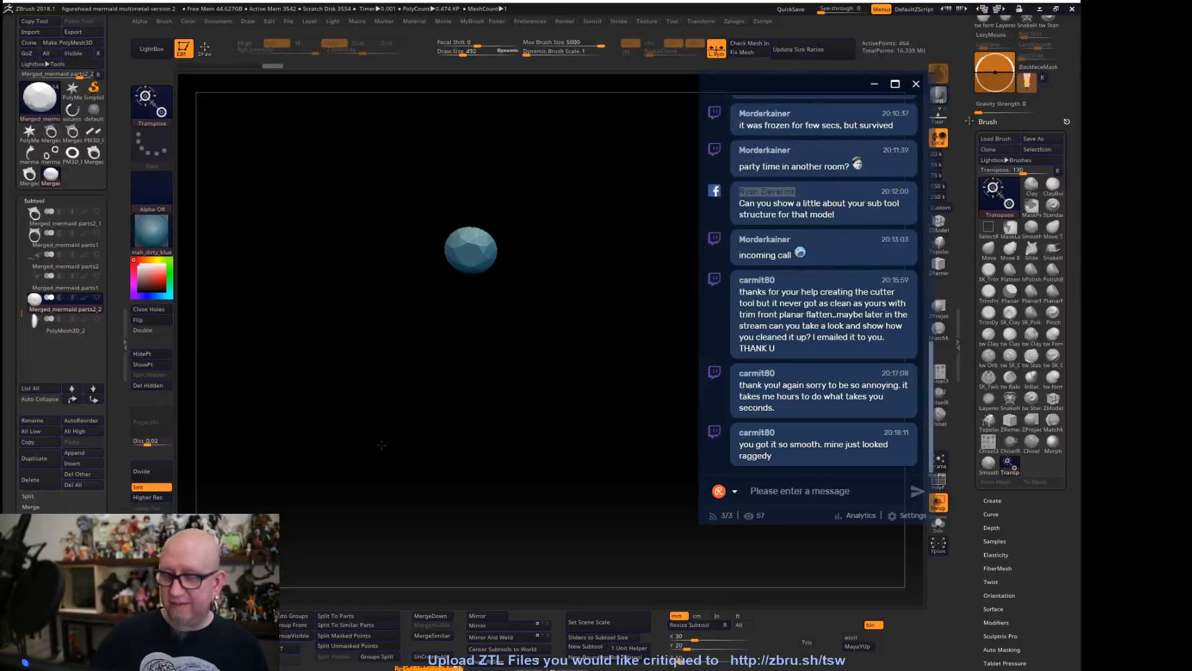
# Activate the transform gizmo for the isolated gem and snap it to the gem's flat top facet
pyautogui.keyDown('alt'); pyautogui.moveTo(467, 412); pyautogui.dragTo(451, 439); pyautogui.keyUp('alt')
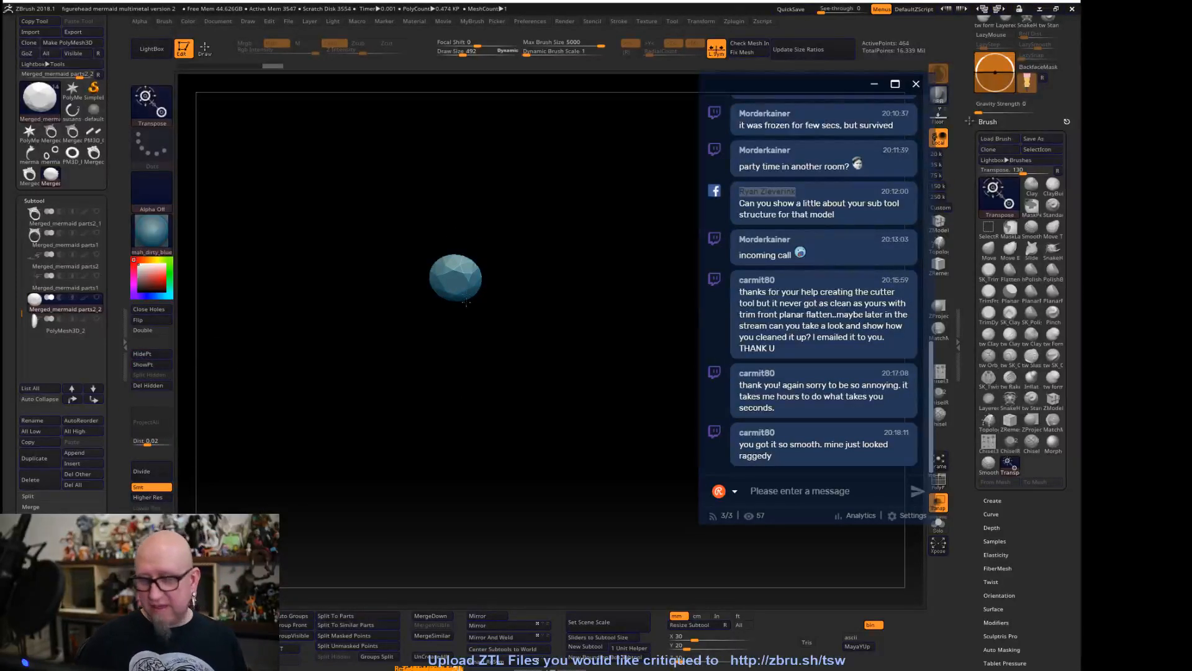
pyautogui.press('w')
pyautogui.moveTo(549, 540); pyautogui.dragTo(626, 503)
pyautogui.keyDown('alt'); pyautogui.moveTo(499, 238); pyautogui.dragTo(679, 183); pyautogui.keyUp('alt')
pyautogui.moveTo(596, 398); pyautogui.dragTo(678, 390)
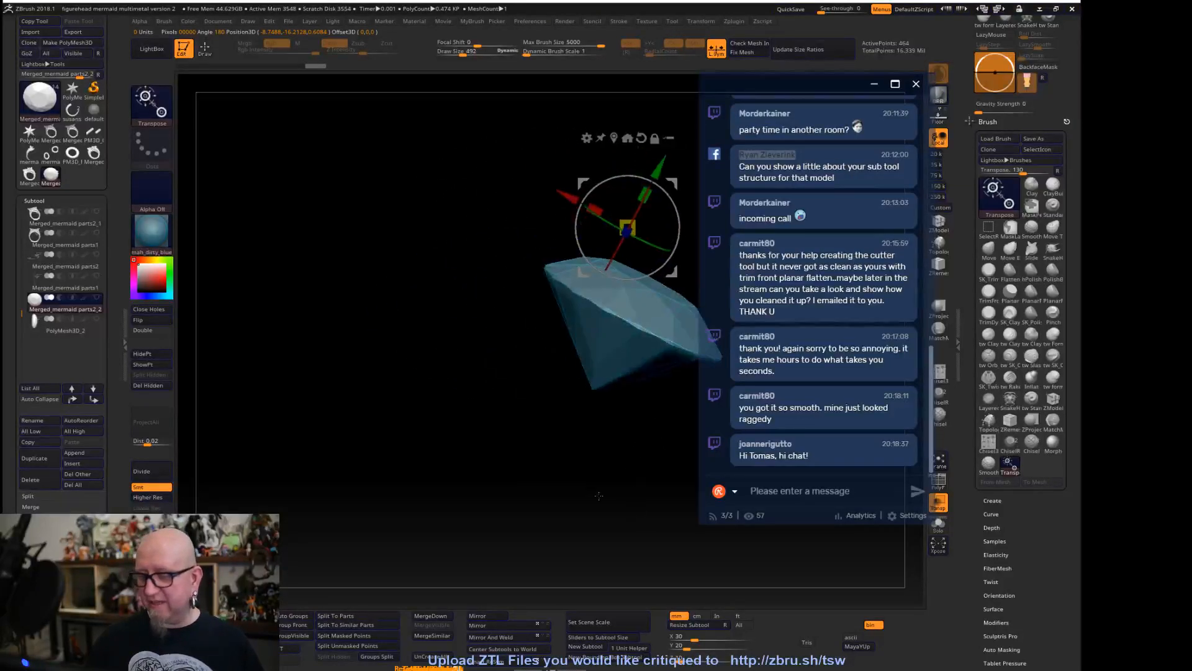
pyautogui.keyDown('alt'); pyautogui.moveTo(613, 495); pyautogui.dragTo(421, 554); pyautogui.keyUp('alt')
pyautogui.moveTo(564, 484); pyautogui.dragTo(417, 385)
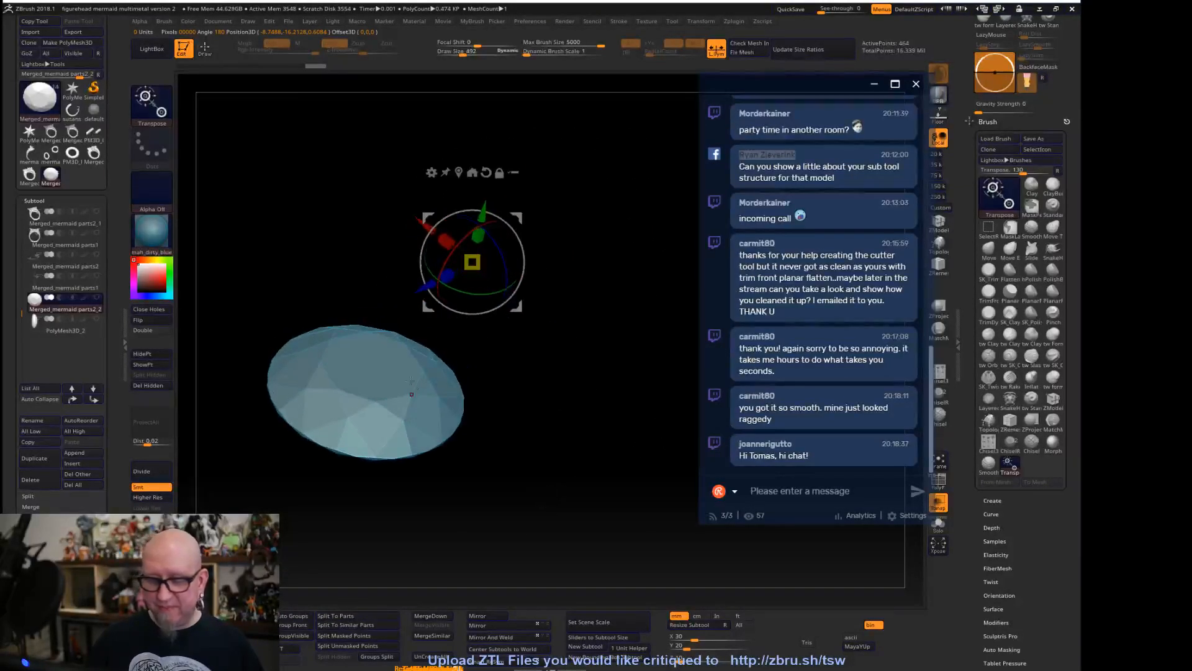
pyautogui.keyDown('alt'); pyautogui.click(371, 364); pyautogui.keyUp('alt')
pyautogui.moveTo(497, 404); pyautogui.dragTo(547, 451)
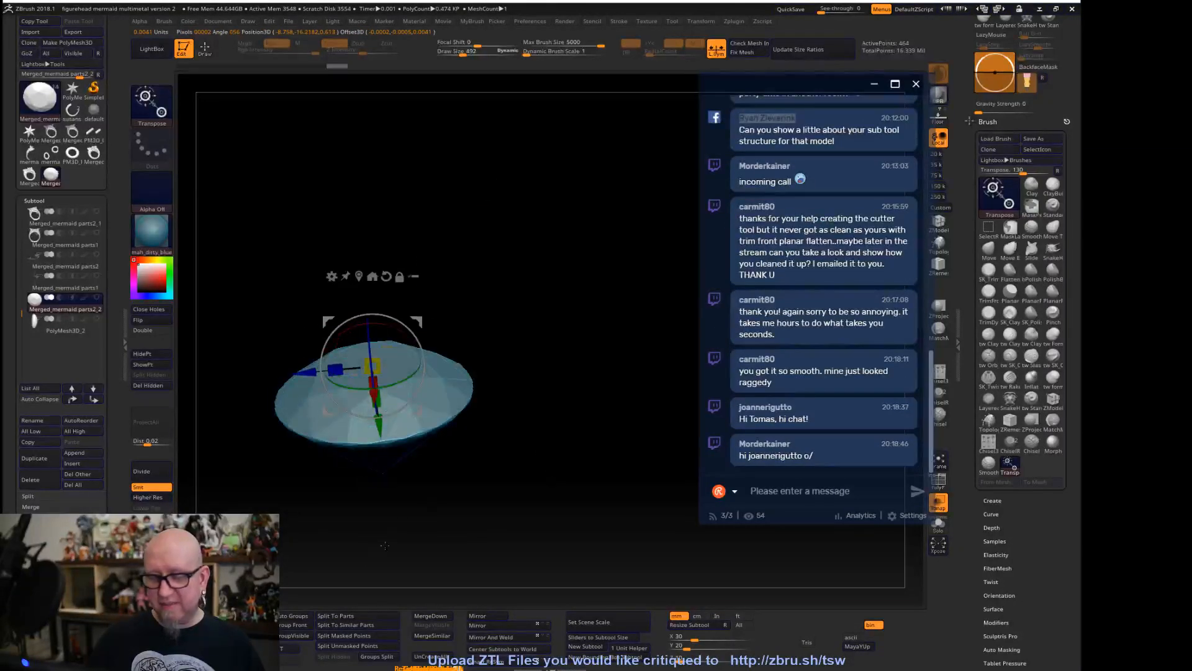
# Show the gem upright in a straight side view, frame it, and turn on its polygroup wireframe display
pyautogui.moveTo(472, 540); pyautogui.dragTo(545, 541)
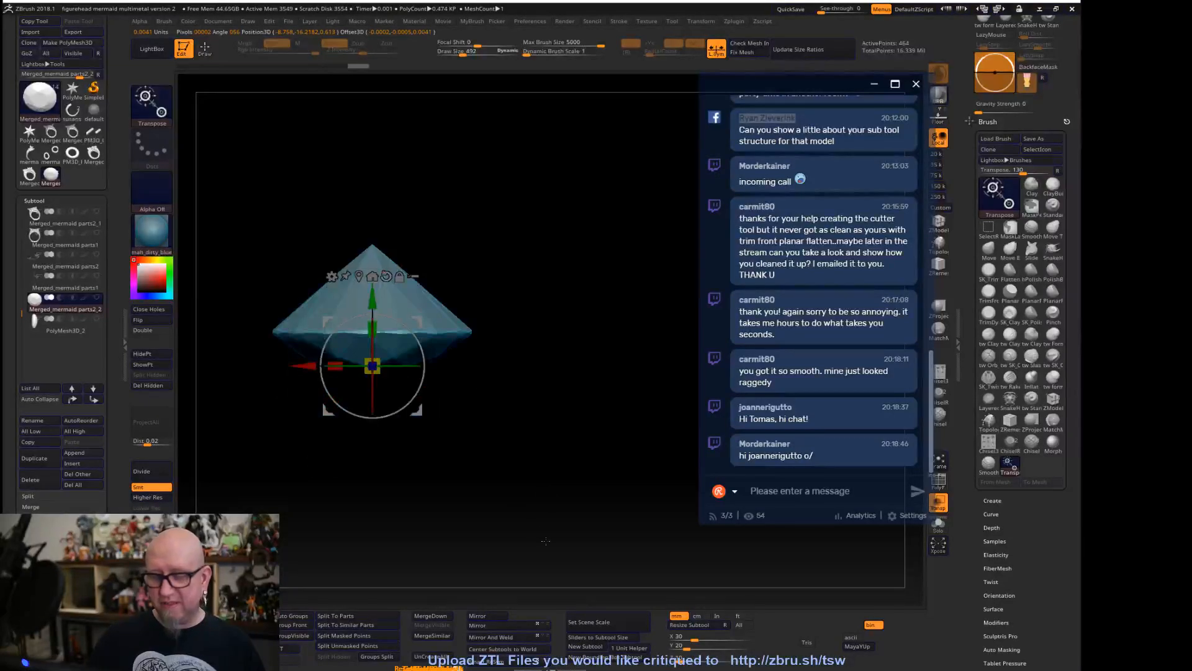
pyautogui.moveTo(373, 400); pyautogui.dragTo(375, 234)
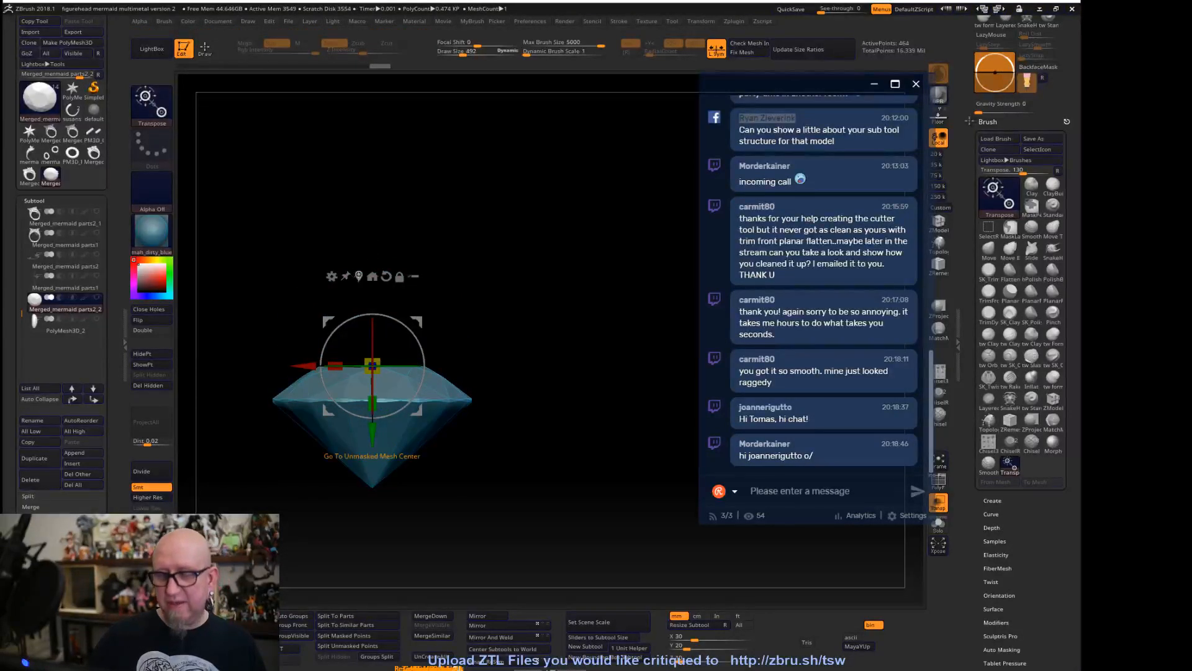
pyautogui.click(372, 276)
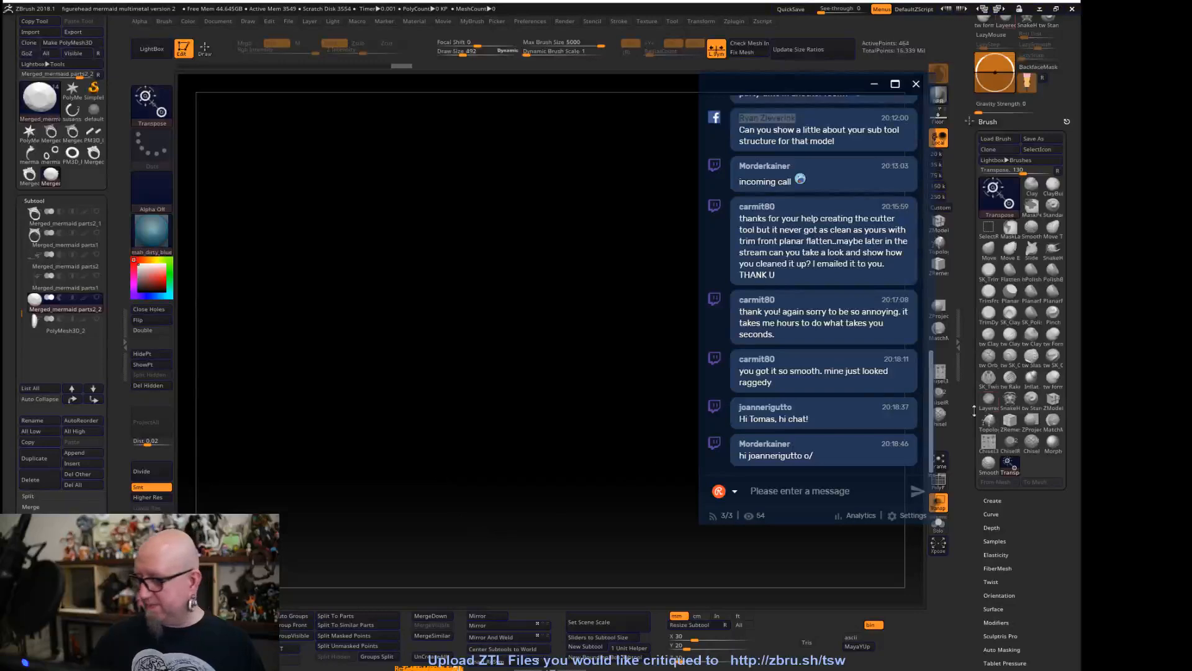
pyautogui.click(941, 462)
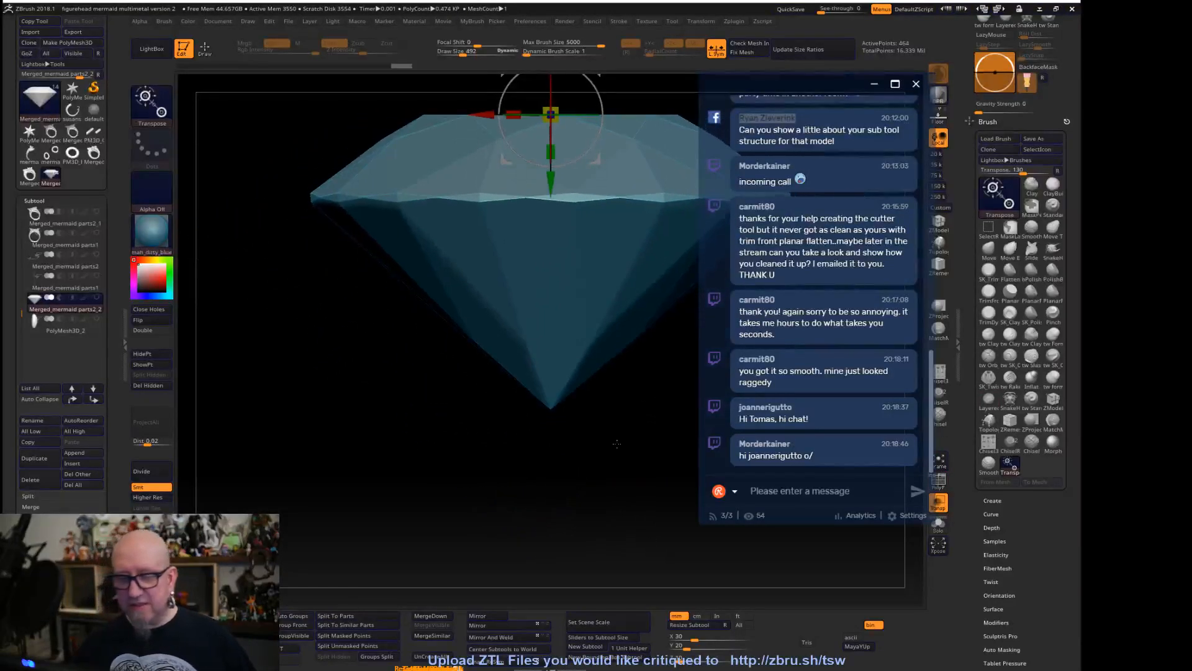
pyautogui.hotkey('shift', 'f')
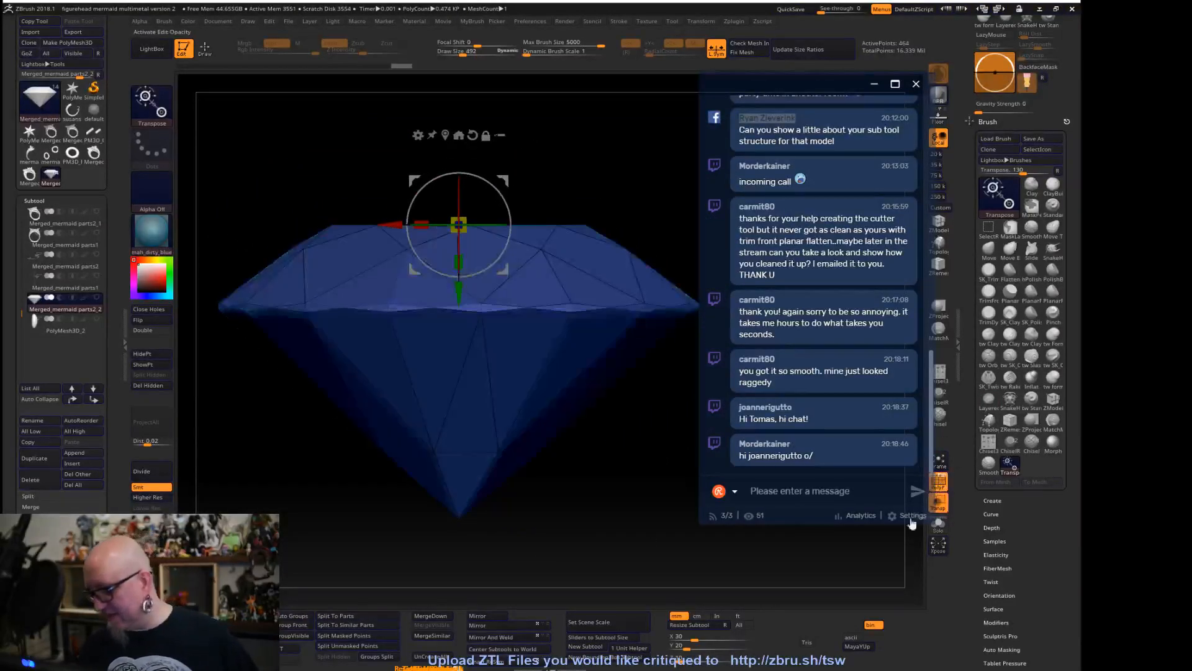
pyautogui.keyDown('alt'); pyautogui.moveTo(616, 531); pyautogui.dragTo(616, 505); pyautogui.keyUp('alt')
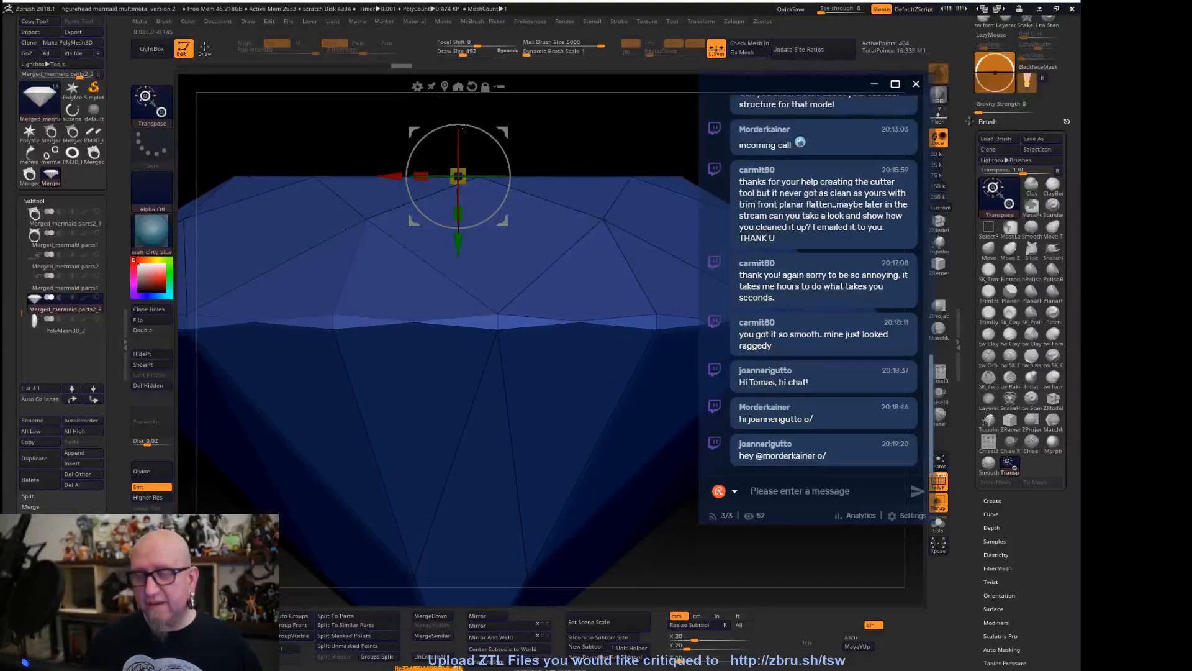
# Apply the Extender deformer to the gem, set its split point at the girdle, and stretch the girdle into a tall straight wall
pyautogui.click(417, 87)
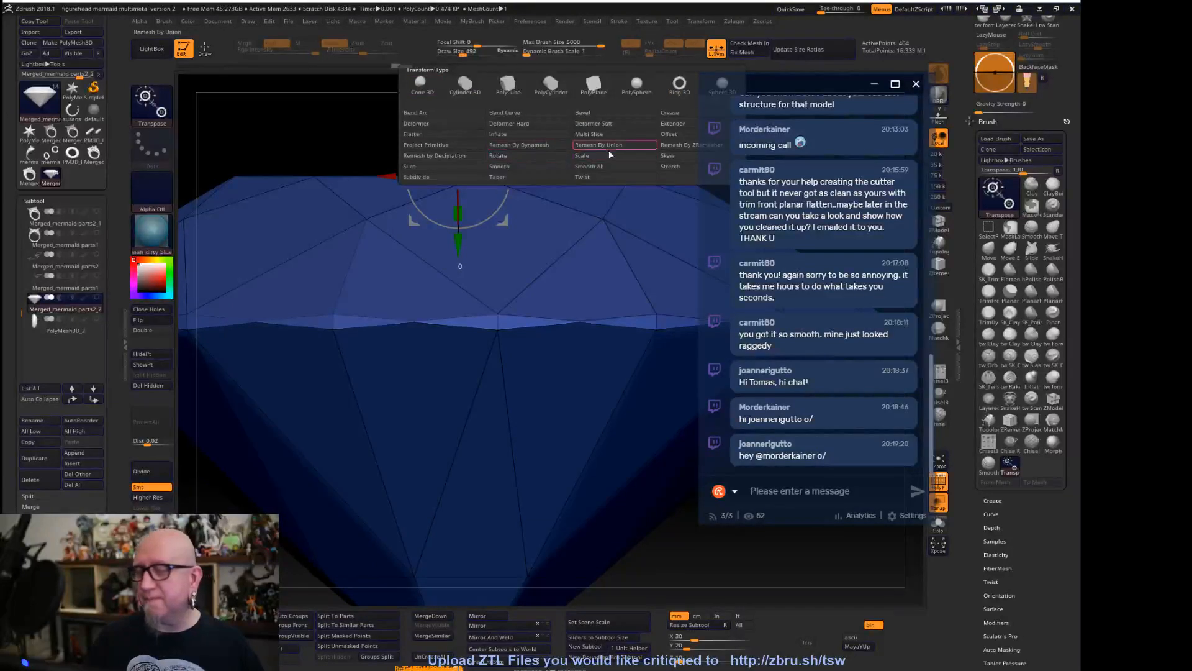
pyautogui.click(673, 124)
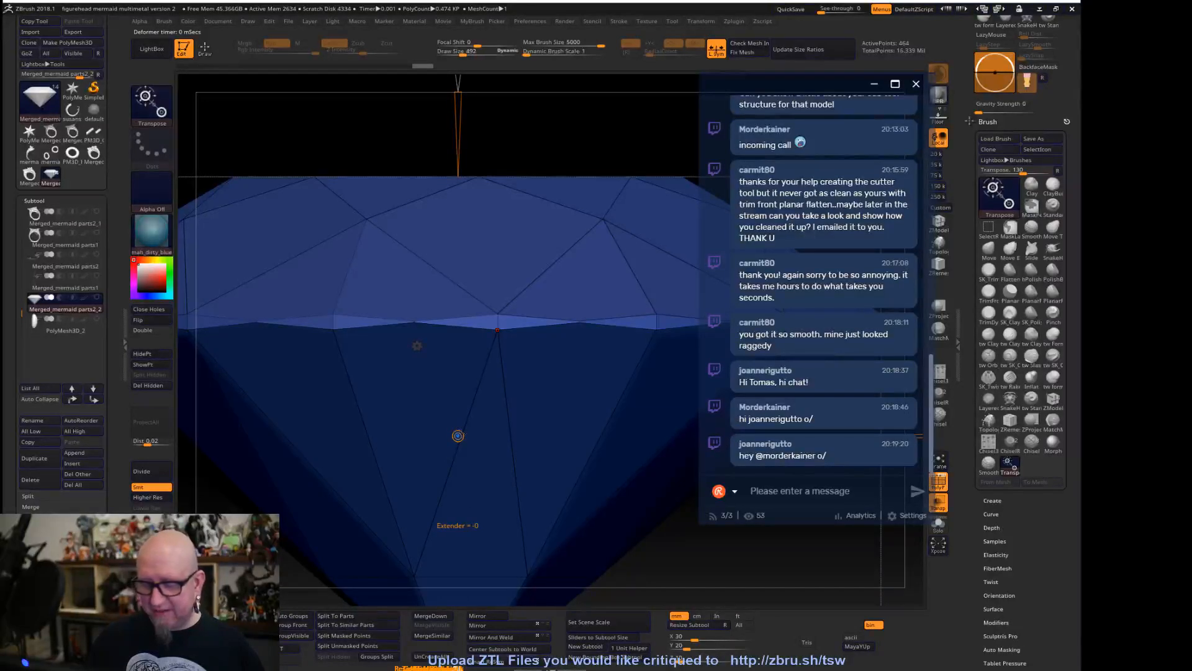
pyautogui.keyDown('alt'); pyautogui.moveTo(674, 560); pyautogui.dragTo(712, 587); pyautogui.keyUp('alt')
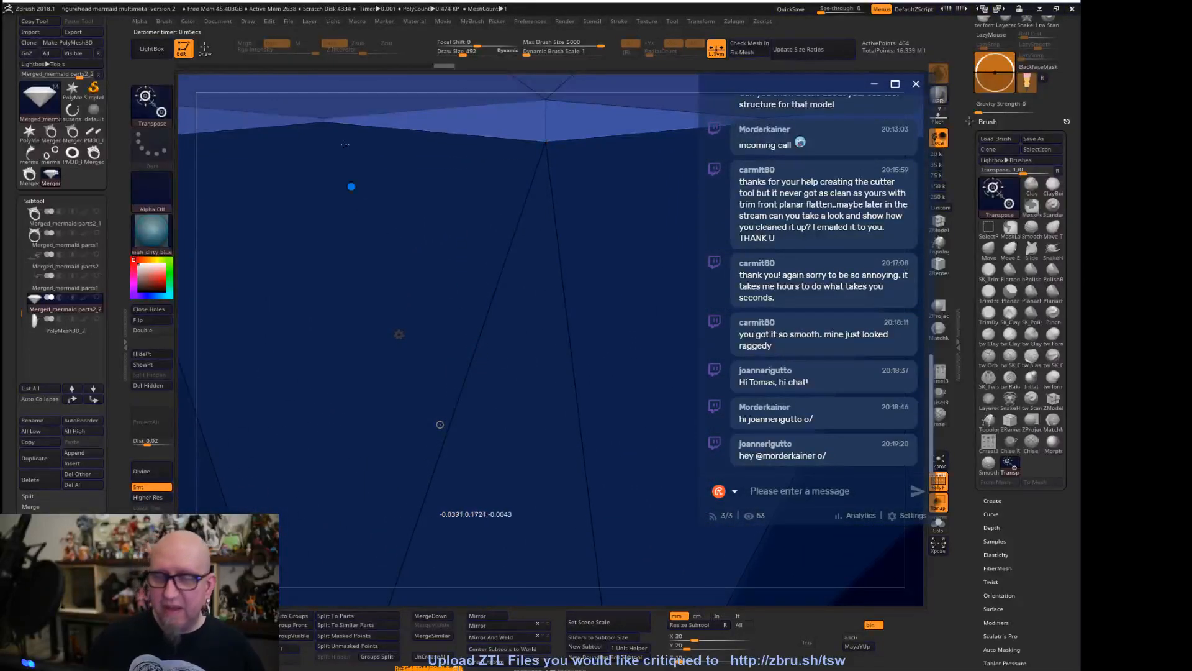
pyautogui.moveTo(462, 76); pyautogui.dragTo(662, 404)
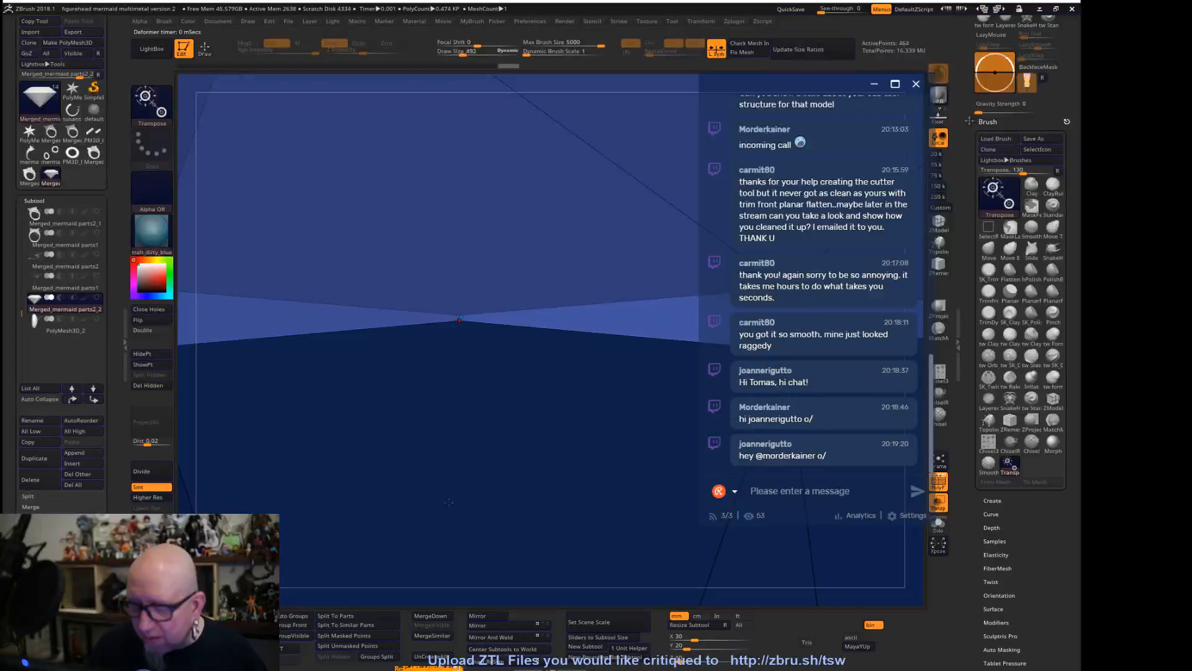
pyautogui.moveTo(588, 76); pyautogui.dragTo(712, 433)
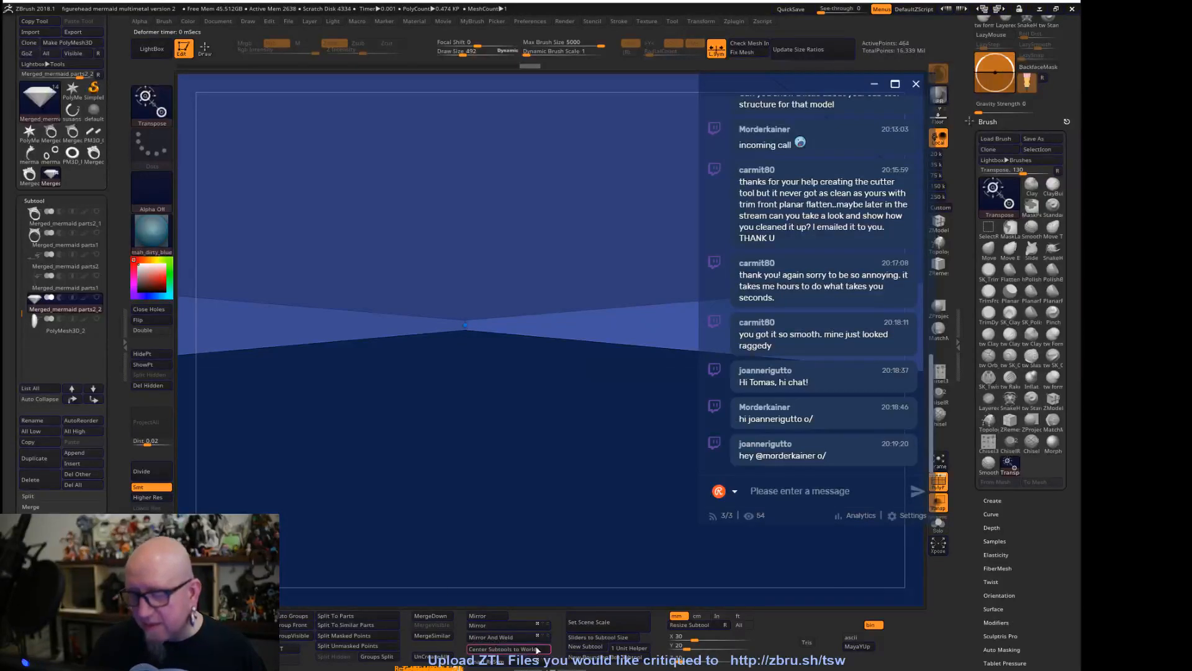
pyautogui.moveTo(910, 554); pyautogui.dragTo(392, 117)
pyautogui.keyDown('alt'); pyautogui.moveTo(513, 341); pyautogui.dragTo(380, 147); pyautogui.keyUp('alt')
pyautogui.moveTo(475, 264); pyautogui.dragTo(476, 191)
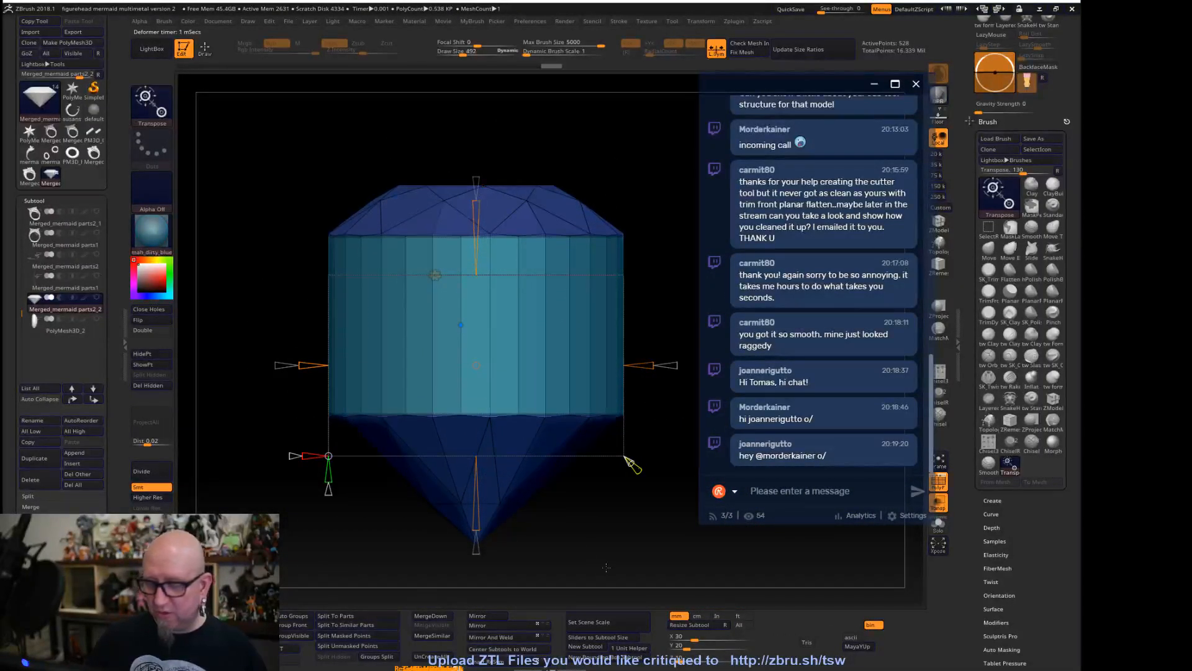
# Adjust the Extender's corner control slightly and accept the stretched girdle
pyautogui.keyDown('alt'); pyautogui.moveTo(600, 541); pyautogui.dragTo(593, 468); pyautogui.keyUp('alt')
pyautogui.press('ctrl')
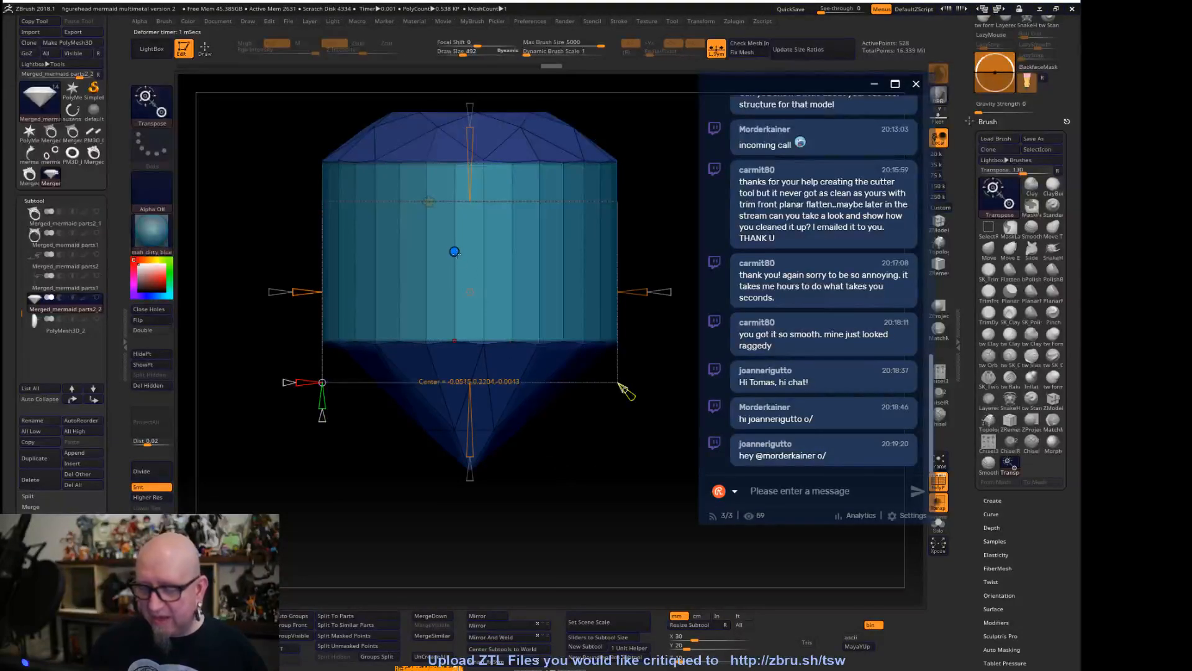
pyautogui.moveTo(454, 252); pyautogui.dragTo(448, 251)
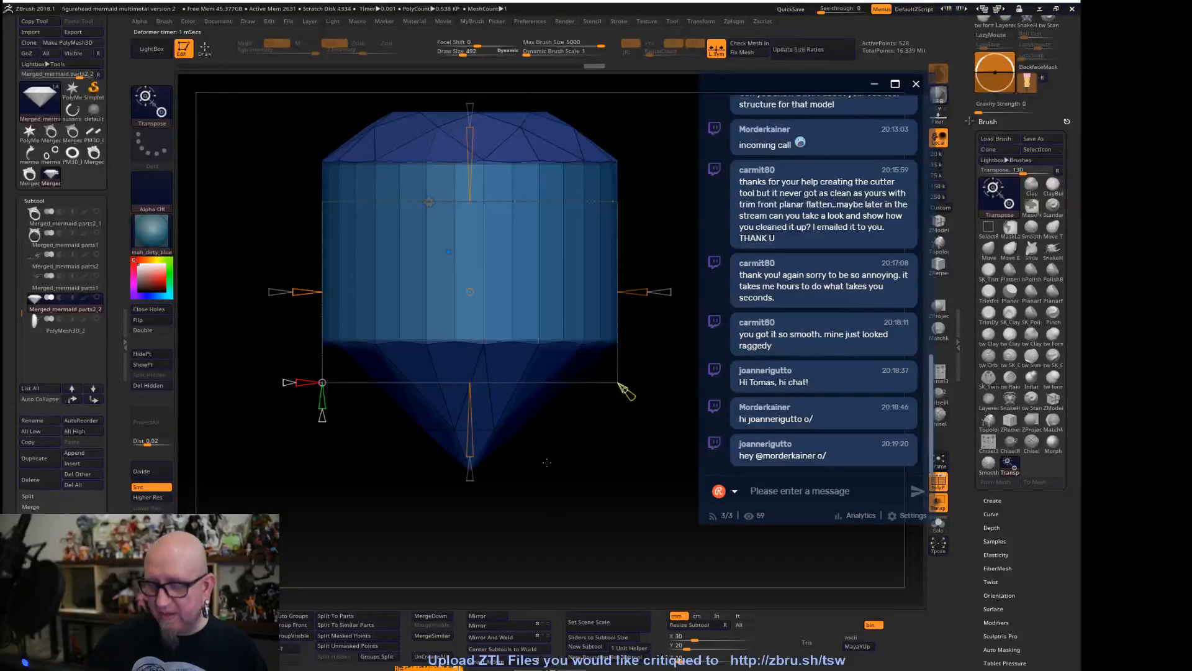
pyautogui.click(429, 201)
pyautogui.click(585, 205)
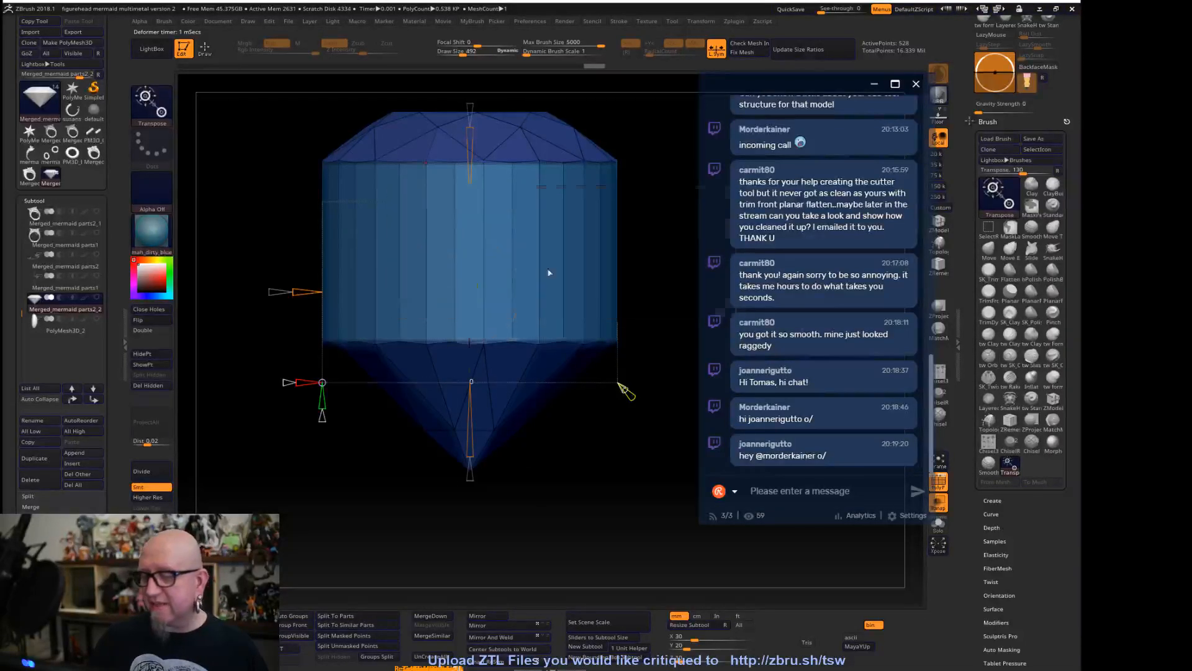
# Apply the Extender deformer again, set its split point on the lower cone, and stretch the tip downward into a long narrow shaft
pyautogui.click(429, 201)
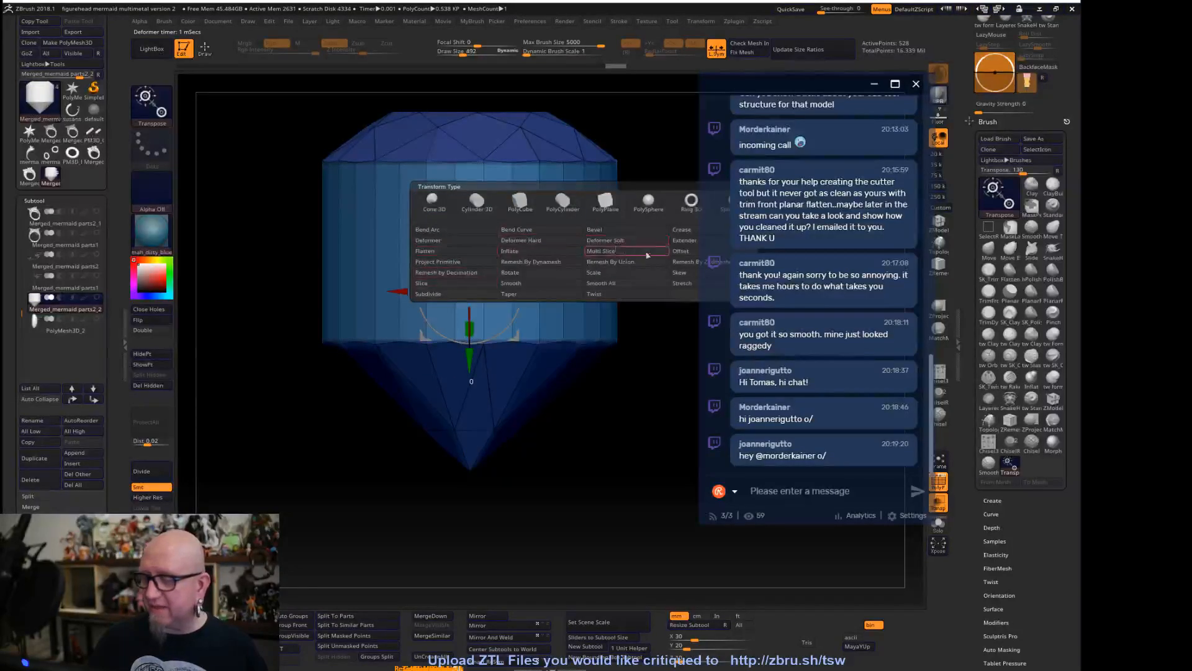
pyautogui.click(624, 231)
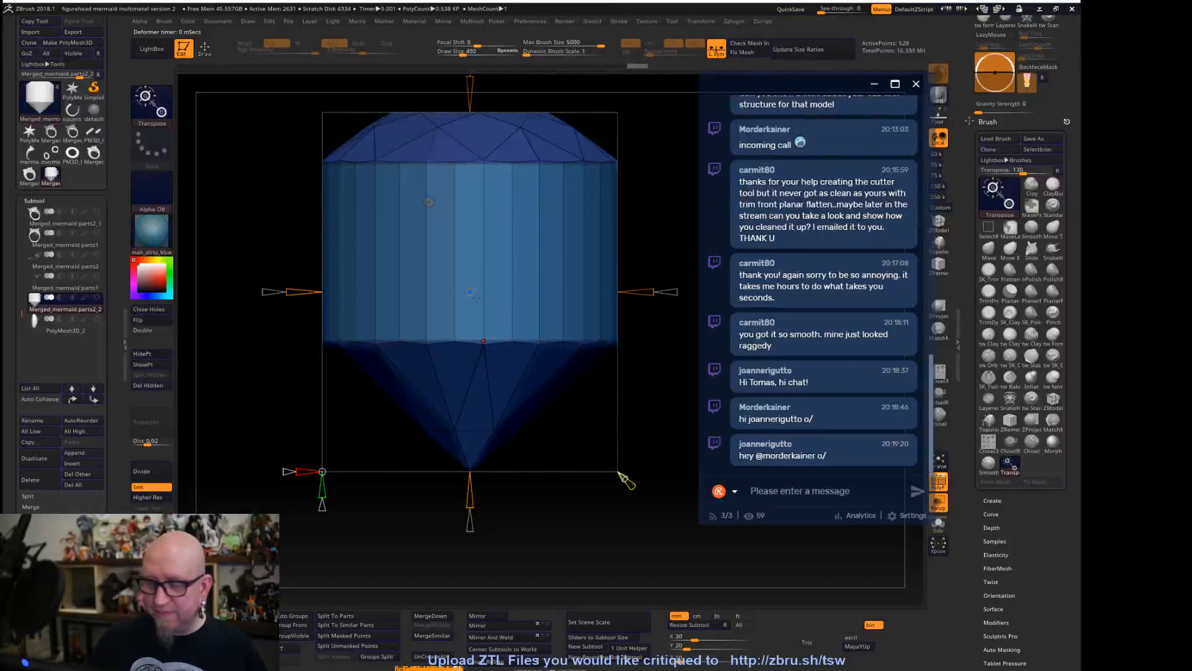
pyautogui.moveTo(626, 480); pyautogui.dragTo(563, 478)
pyautogui.moveTo(470, 295); pyautogui.dragTo(469, 330)
pyautogui.keyDown('shift'); pyautogui.moveTo(522, 481); pyautogui.dragTo(551, 481); pyautogui.keyUp('shift')
pyautogui.moveTo(469, 329); pyautogui.dragTo(469, 330)
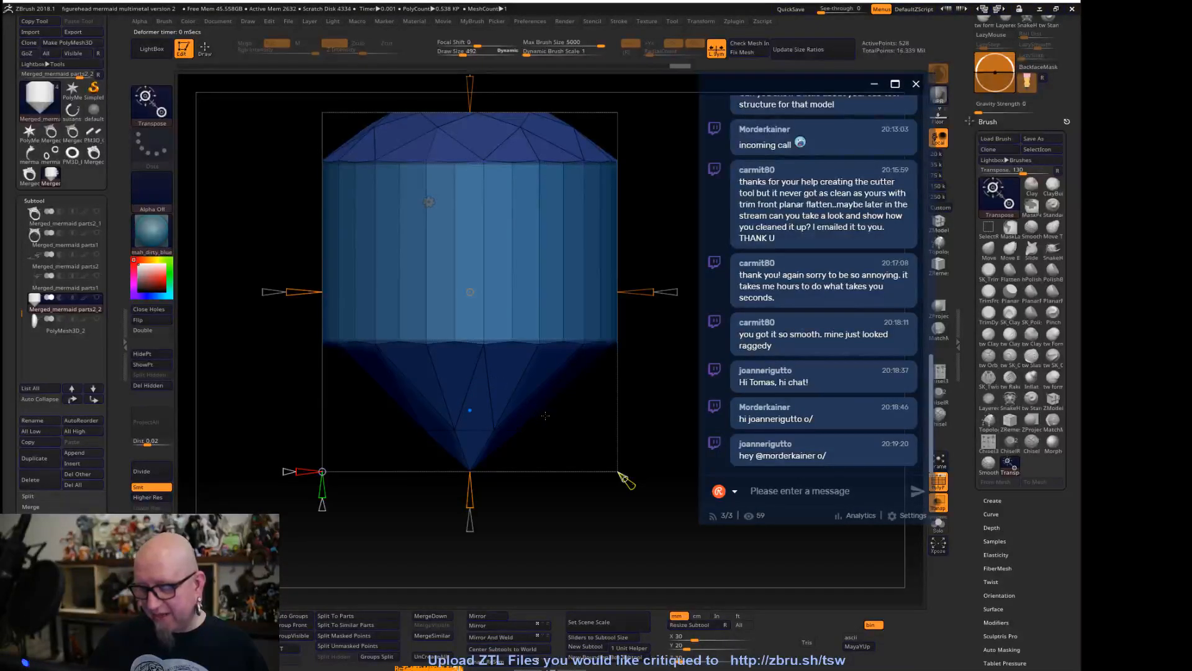
pyautogui.moveTo(469, 505); pyautogui.dragTo(469, 572)
pyautogui.moveTo(547, 548)
pyautogui.keyDown('alt'); pyautogui.mouseDown()
pyautogui.moveTo(596, 421)
pyautogui.moveTo(584, 545)
pyautogui.mouseUp(); pyautogui.keyUp('alt')
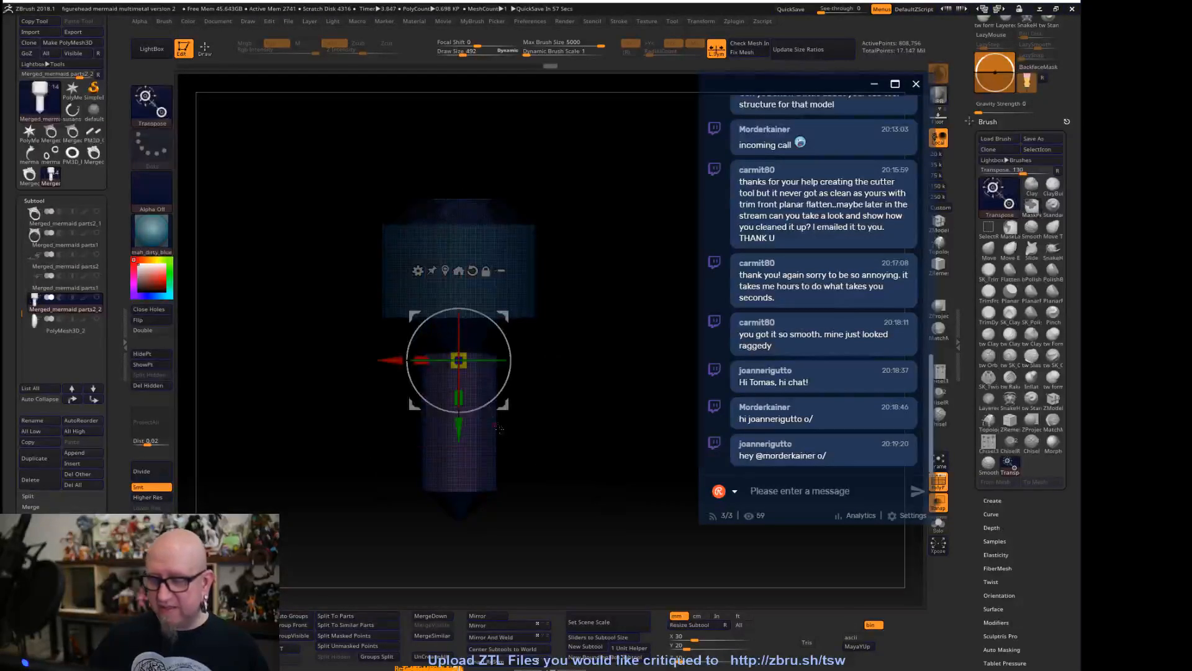
# Undo the DynaMesh remeshing of the extended gem
pyautogui.hotkey('ctrl', 'z')
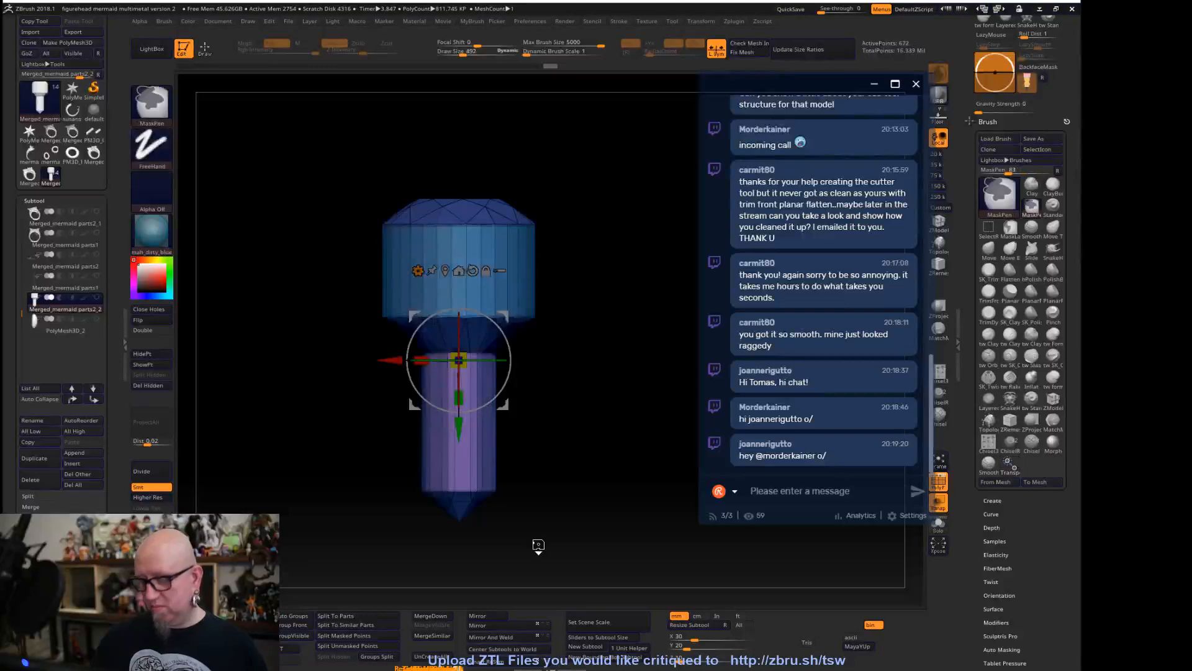
pyautogui.moveTo(548, 484)
pyautogui.mouseDown()
pyautogui.moveTo(582, 475)
pyautogui.moveTo(562, 492)
pyautogui.mouseUp()
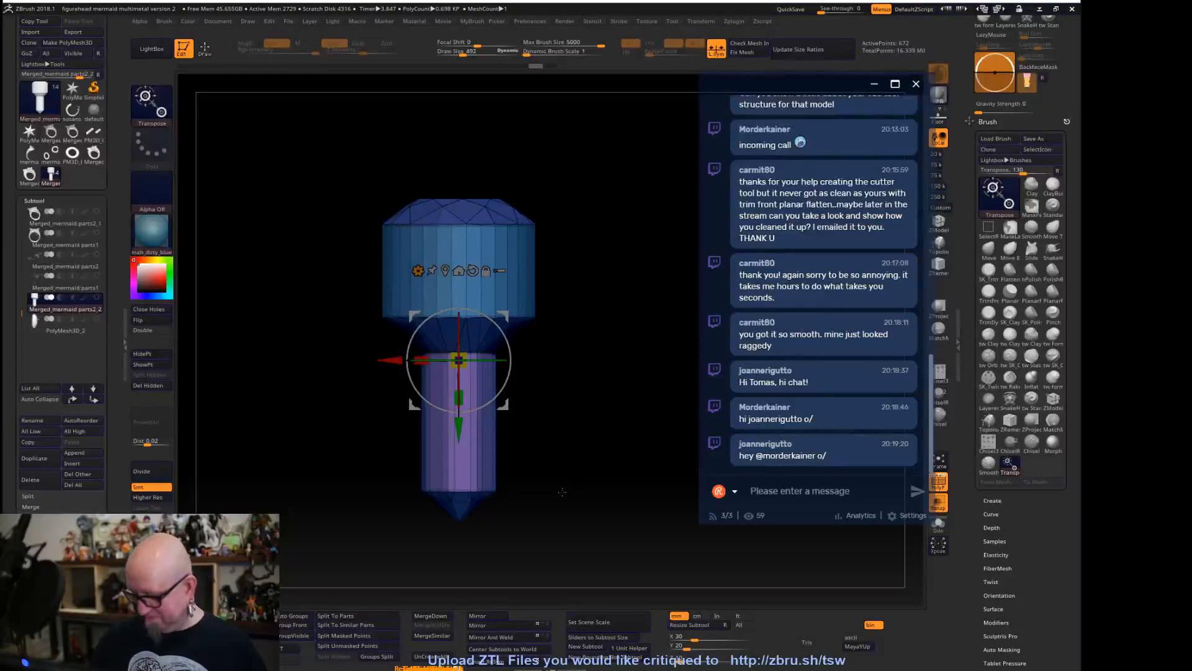
pyautogui.keyDown('alt'); pyautogui.moveTo(569, 436); pyautogui.dragTo(611, 475); pyautogui.keyUp('alt')
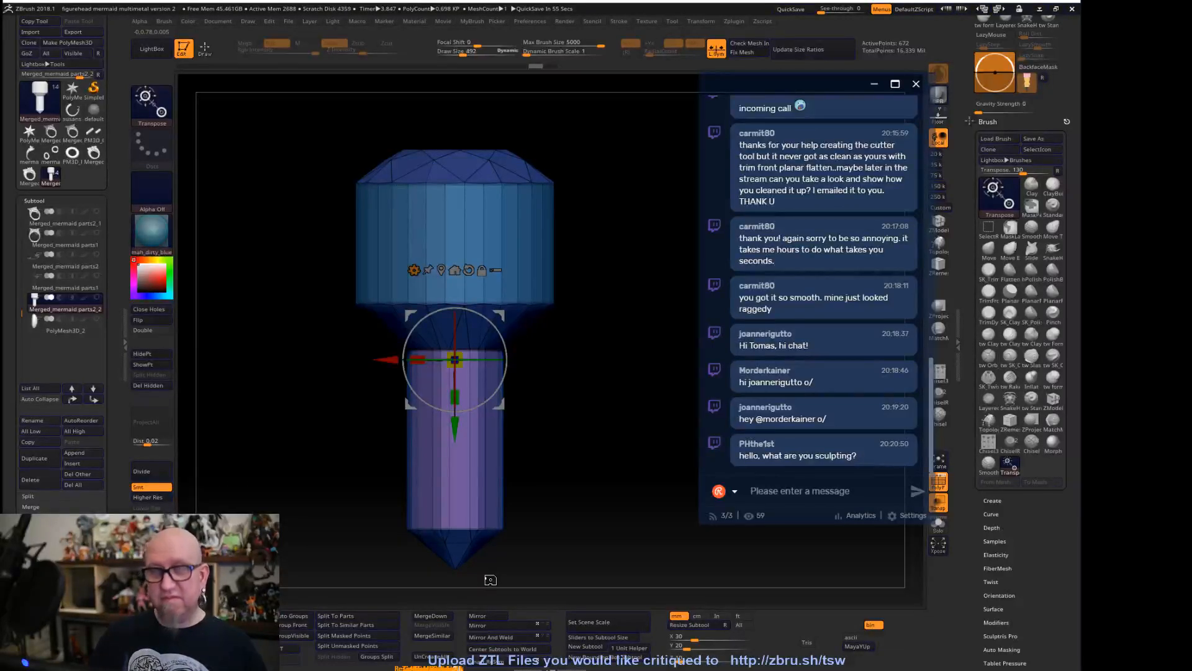
pyautogui.keyDown('alt'); pyautogui.moveTo(490, 579); pyautogui.dragTo(468, 543); pyautogui.keyUp('alt')
pyautogui.keyDown('ctrl'); pyautogui.moveTo(582, 402); pyautogui.dragTo(557, 454); pyautogui.keyUp('ctrl')
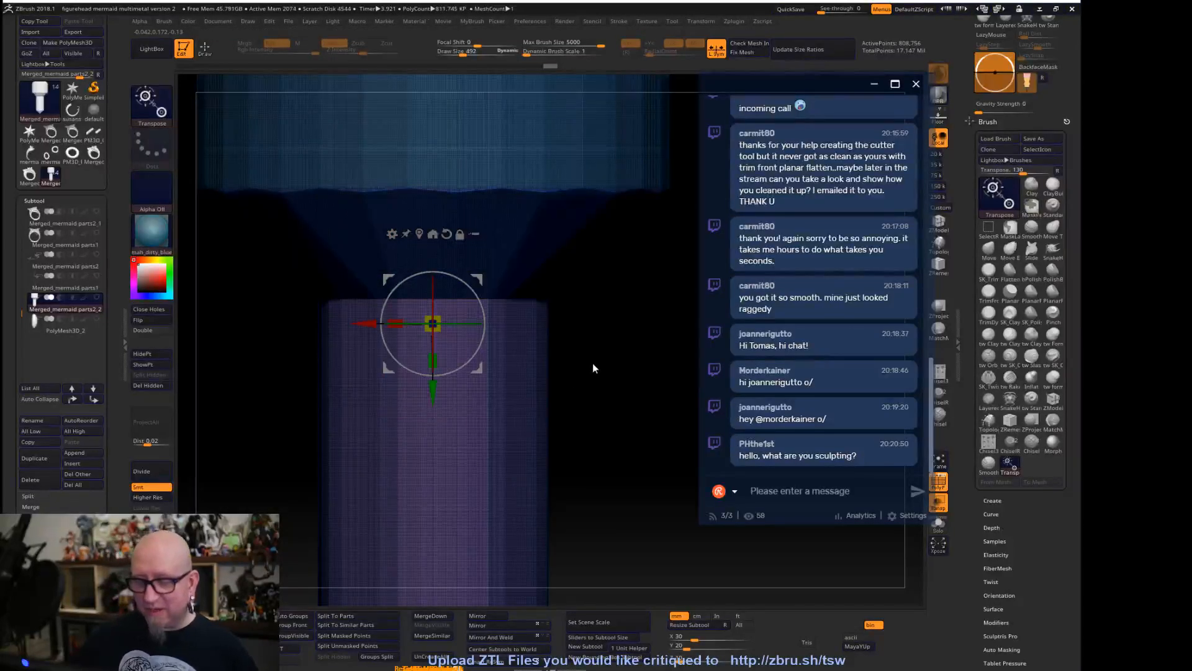
pyautogui.hotkey('ctrl', 'z')
# Mask the faceted crown of the extended gem and invert the mask so only the crown stays editable
pyautogui.keyDown('alt'); pyautogui.moveTo(601, 341); pyautogui.dragTo(629, 584); pyautogui.keyUp('alt')
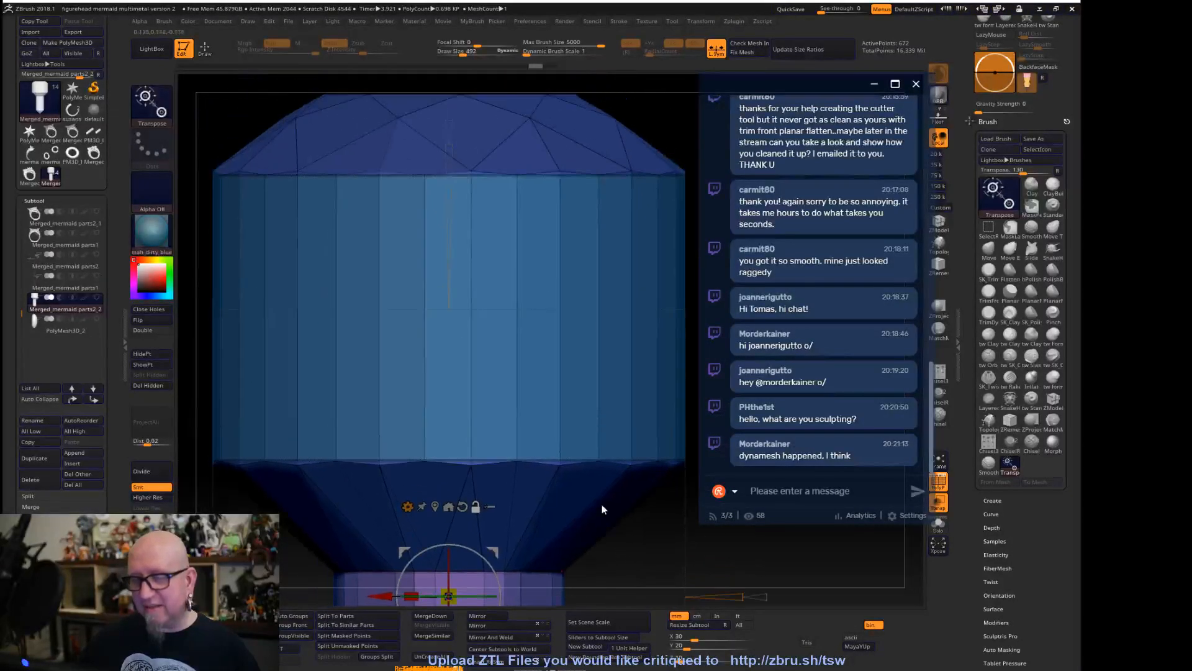
pyautogui.keyDown('alt'); pyautogui.moveTo(661, 116); pyautogui.dragTo(659, 159); pyautogui.keyUp('alt')
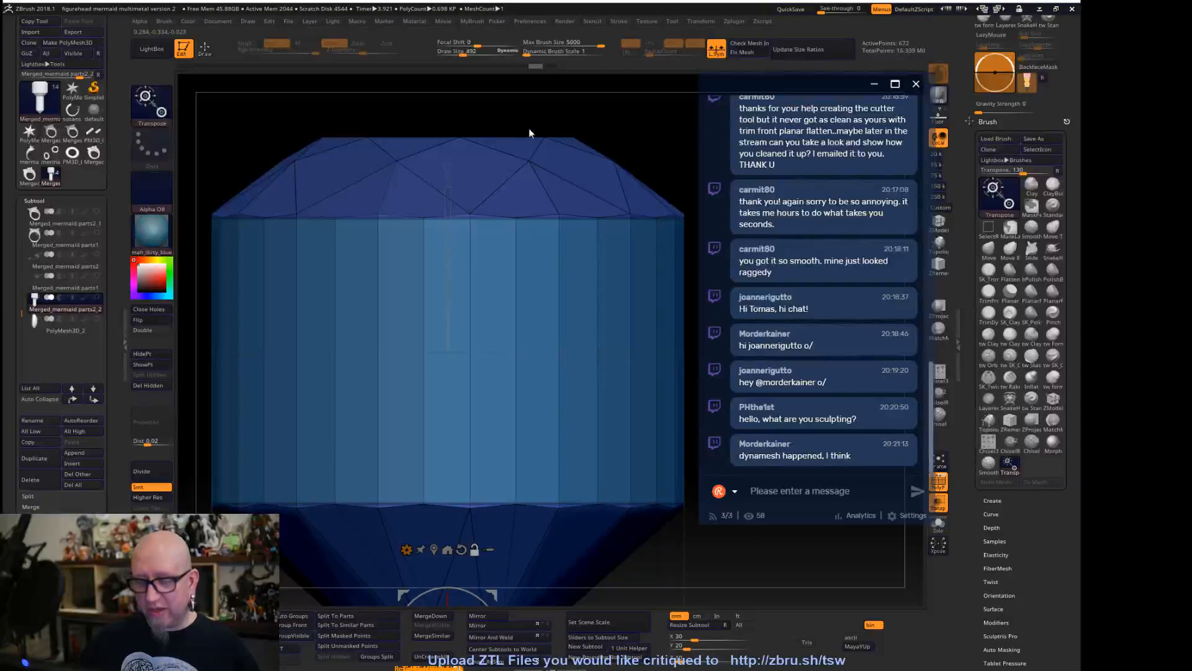
pyautogui.moveTo(201, 96)
pyautogui.keyDown('ctrl'); pyautogui.mouseDown()
pyautogui.moveTo(207, 121)
pyautogui.moveTo(691, 229)
pyautogui.mouseUp(); pyautogui.keyUp('ctrl')
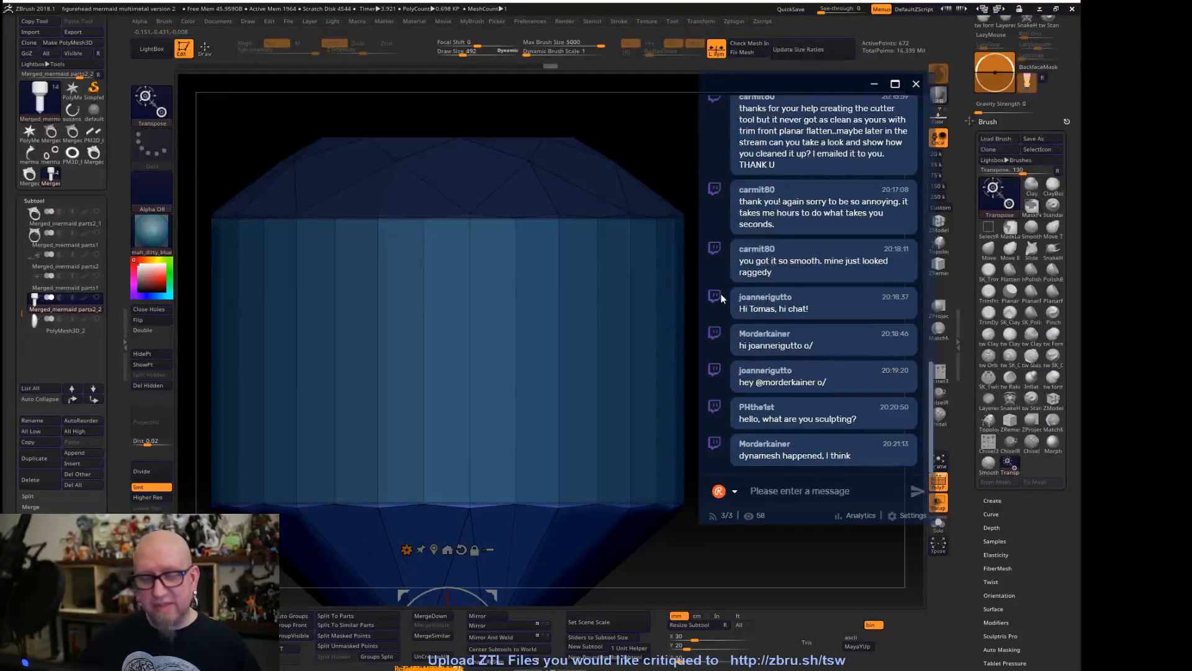
pyautogui.press('ctrl')
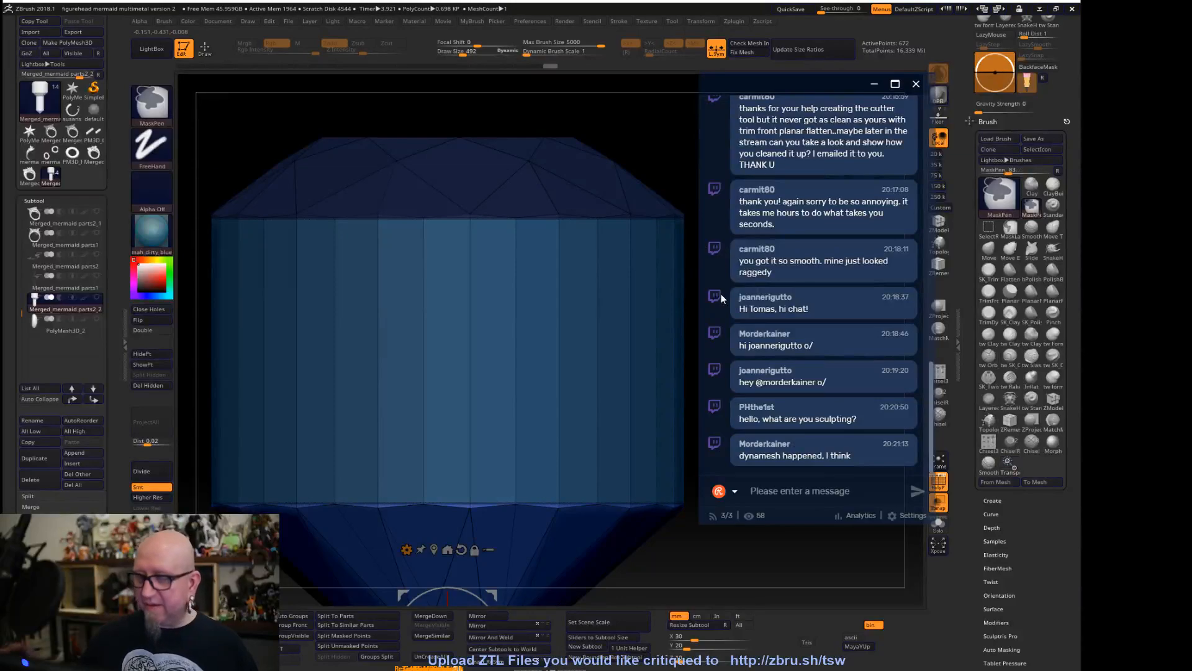
pyautogui.keyDown('ctrl'); pyautogui.click(654, 132); pyautogui.keyUp('ctrl')
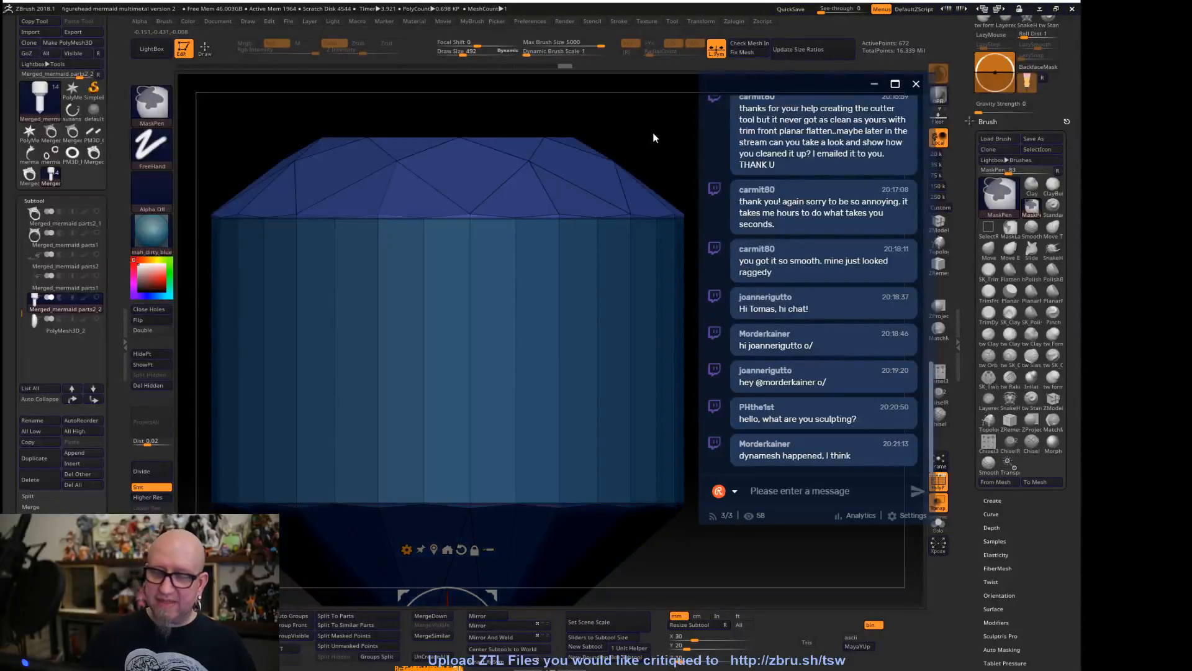
# Place the gizmo at the crown's base edge, reset its orientation, and scale the unmasked crown vertically into a flat cap
pyautogui.click(469, 214)
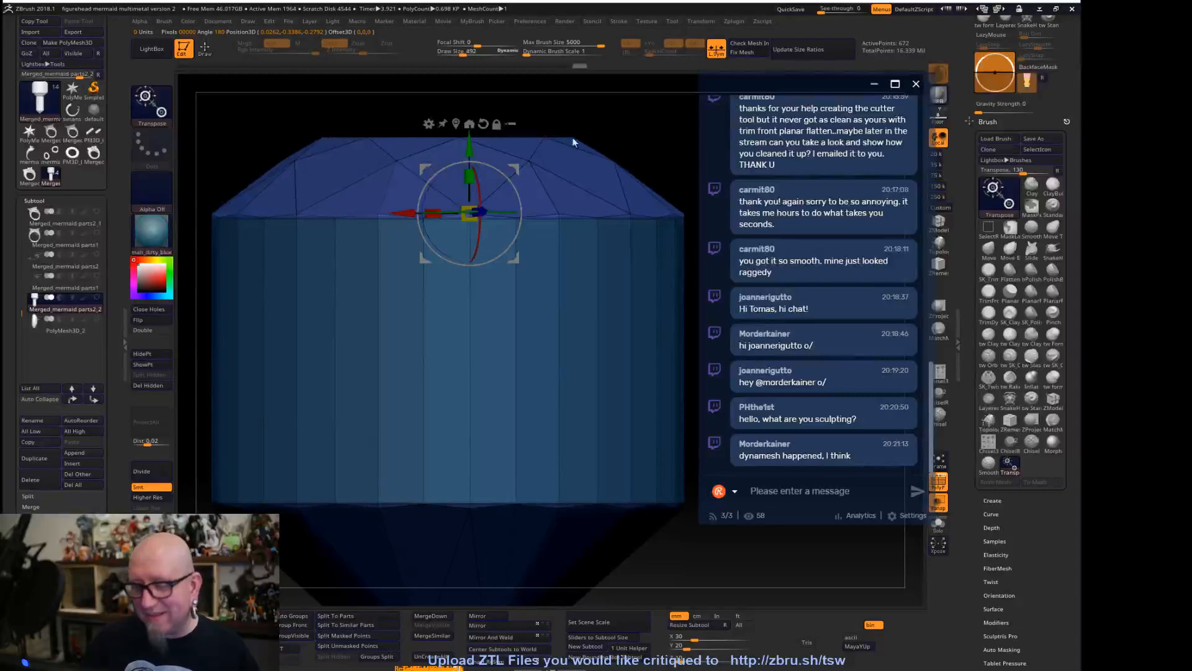
pyautogui.click(483, 124)
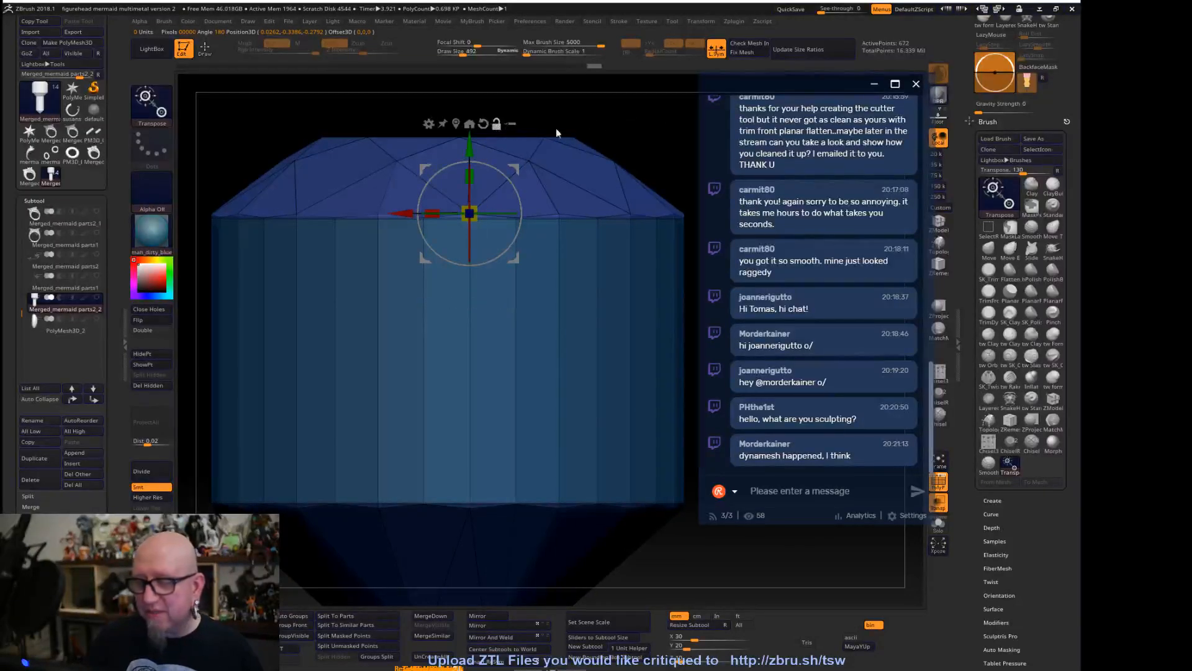
pyautogui.keyDown('alt'); pyautogui.moveTo(654, 106); pyautogui.dragTo(713, 370); pyautogui.keyUp('alt')
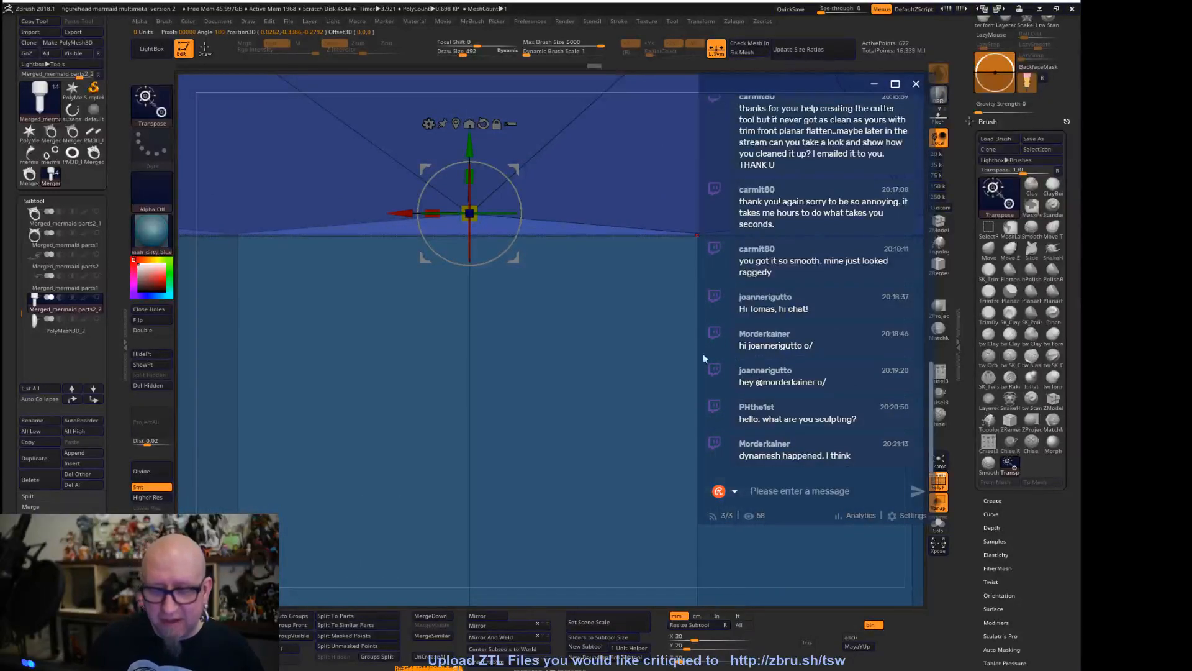
pyautogui.keyDown('alt'); pyautogui.moveTo(470, 147); pyautogui.dragTo(473, 173); pyautogui.keyUp('alt')
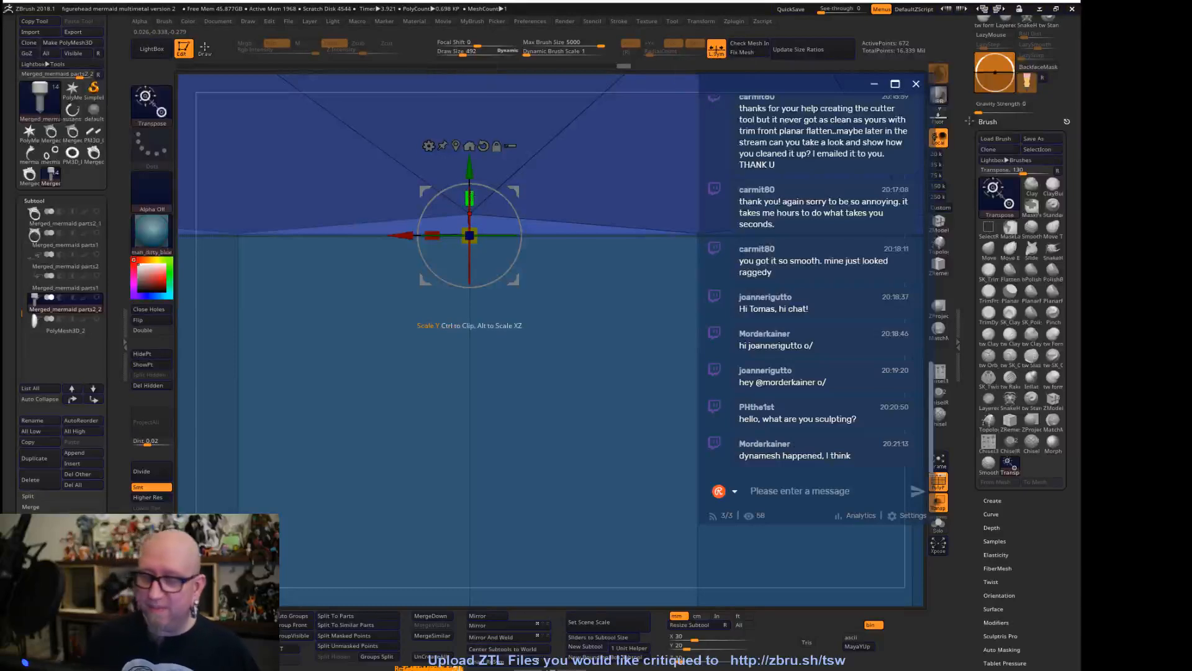
pyautogui.moveTo(472, 194); pyautogui.dragTo(485, 646)
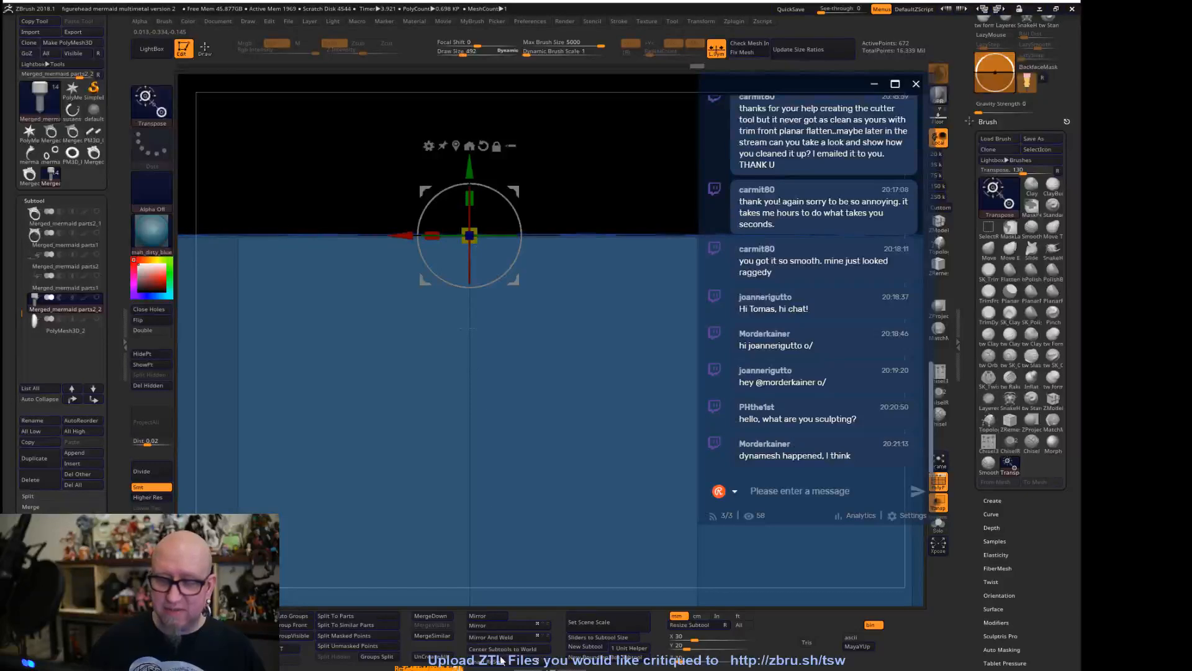
pyautogui.moveTo(470, 198); pyautogui.dragTo(454, 472)
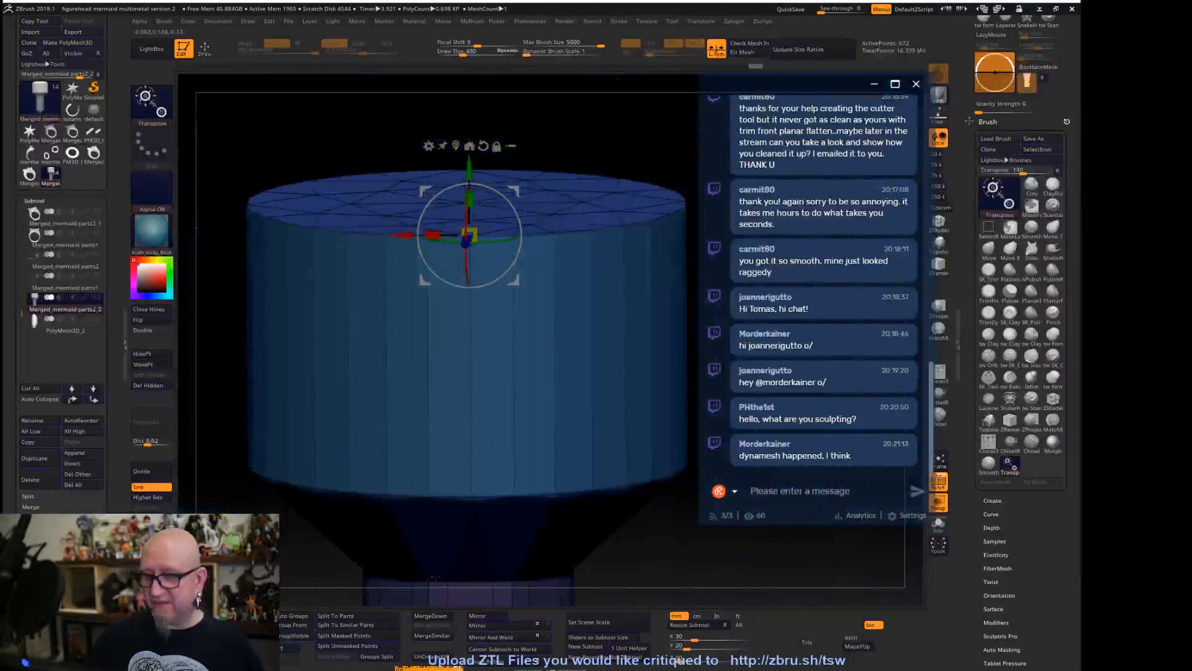
# Examine the girdle's lower edge, the cone beneath it and the shaft's upper rim, with and without the polyframe display
pyautogui.keyDown('shift'); pyautogui.moveTo(685, 562); pyautogui.dragTo(712, 493); pyautogui.keyUp('shift')
pyautogui.keyDown('alt'); pyautogui.moveTo(708, 611); pyautogui.dragTo(639, 280); pyautogui.keyUp('alt')
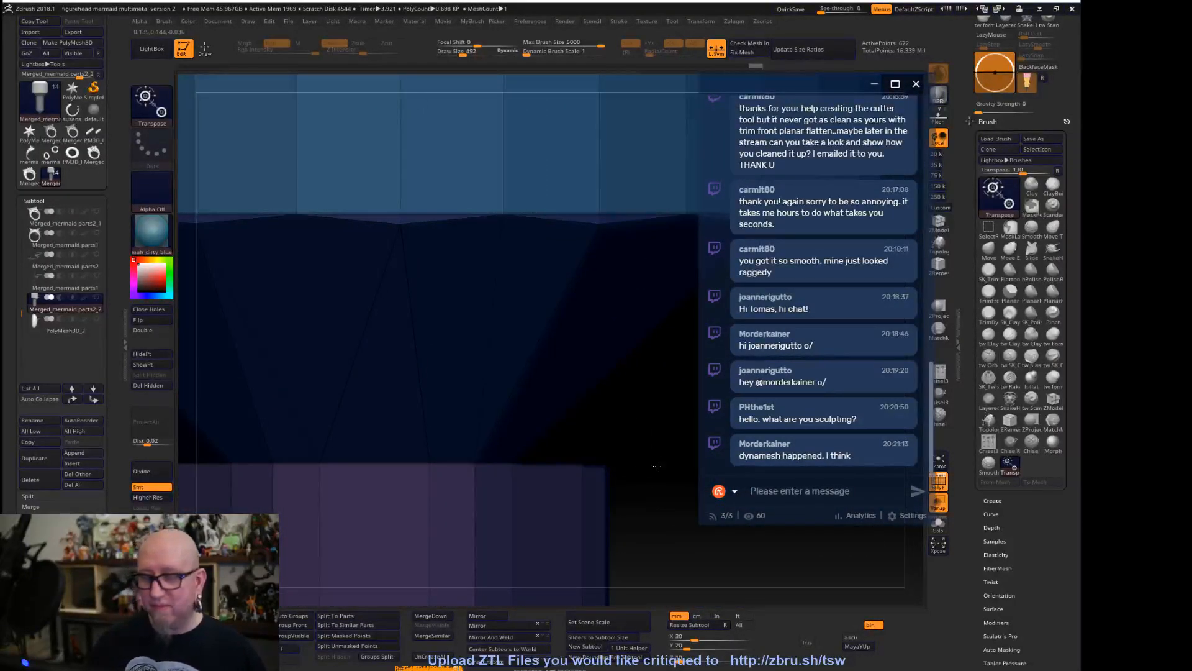
pyautogui.moveTo(675, 539); pyautogui.dragTo(670, 529)
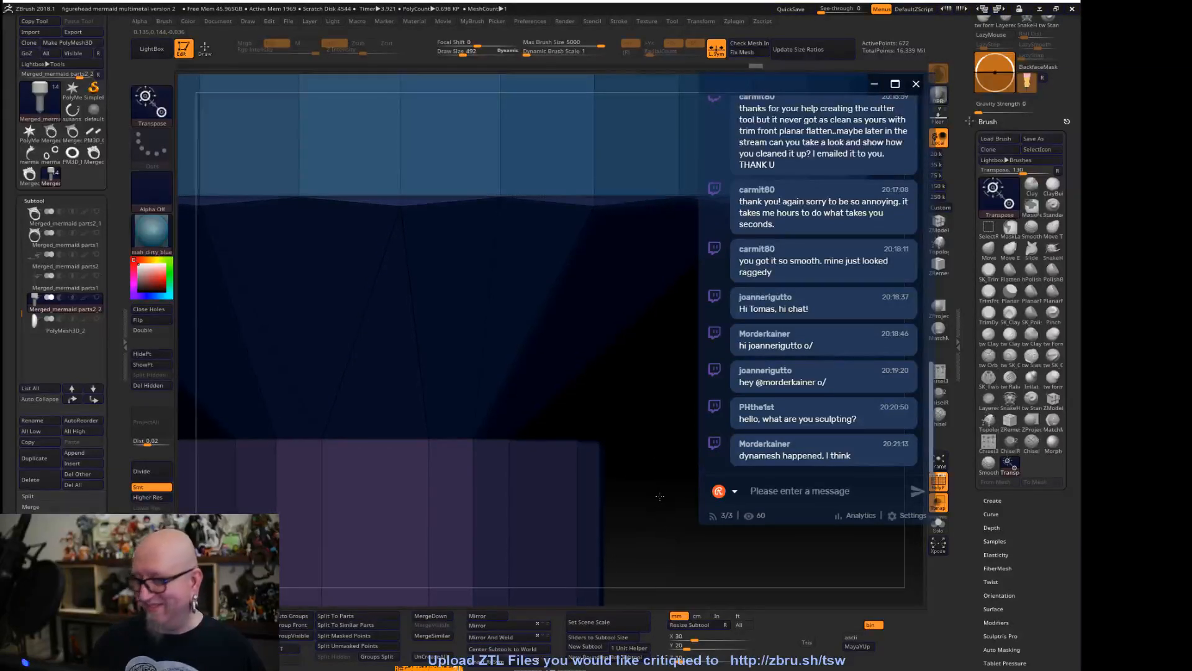
pyautogui.moveTo(662, 484); pyautogui.dragTo(673, 361)
pyautogui.moveTo(689, 593); pyautogui.dragTo(614, 149)
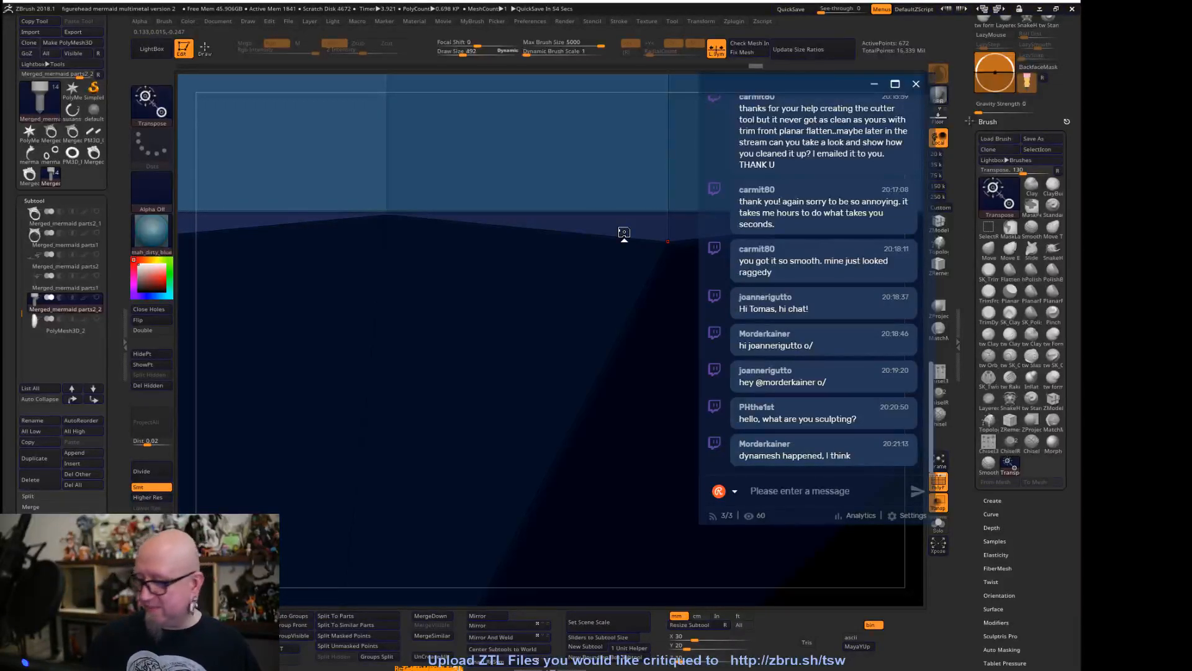
pyautogui.moveTo(907, 583); pyautogui.dragTo(624, 506)
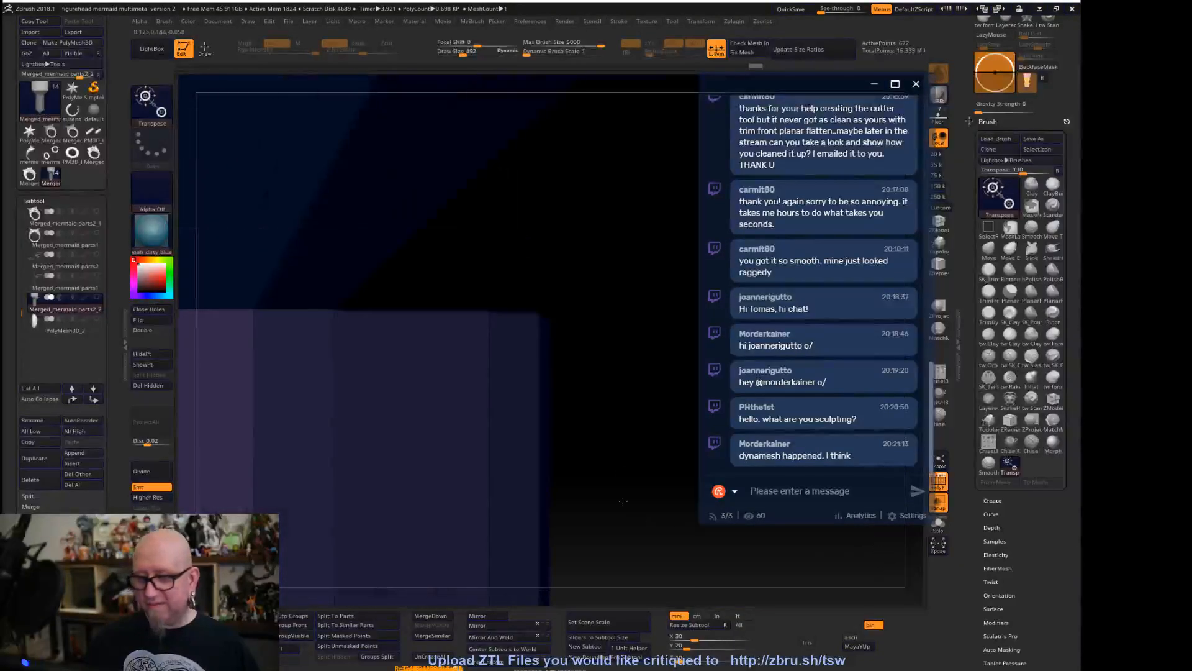
pyautogui.click(938, 482)
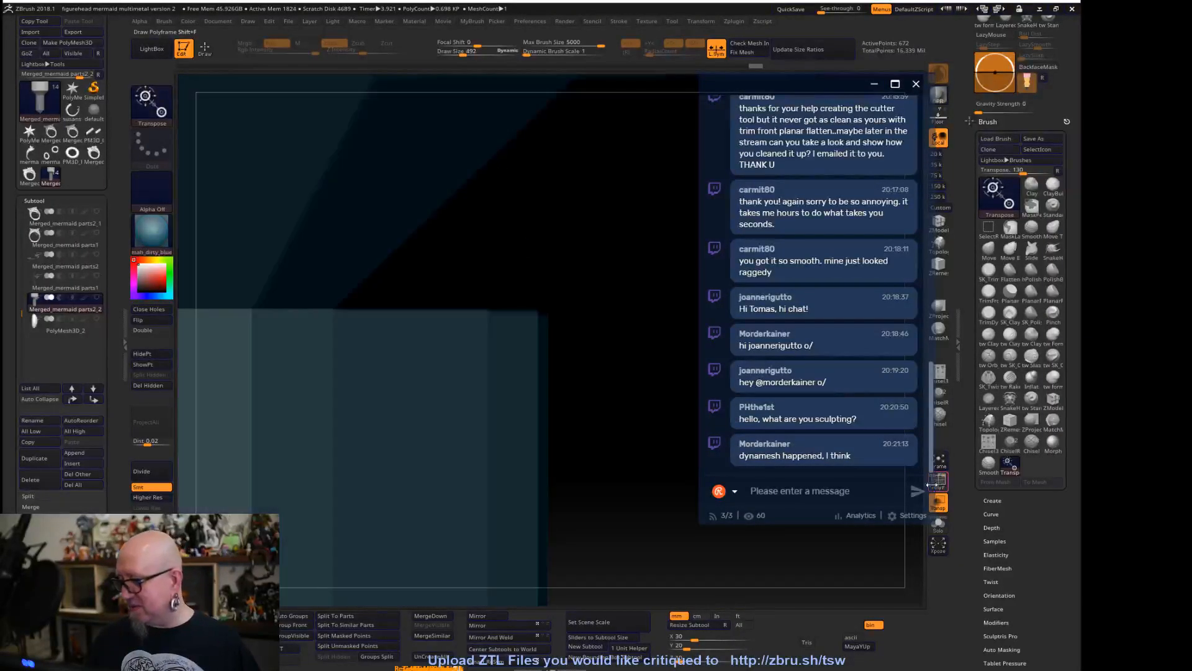
pyautogui.click(940, 463)
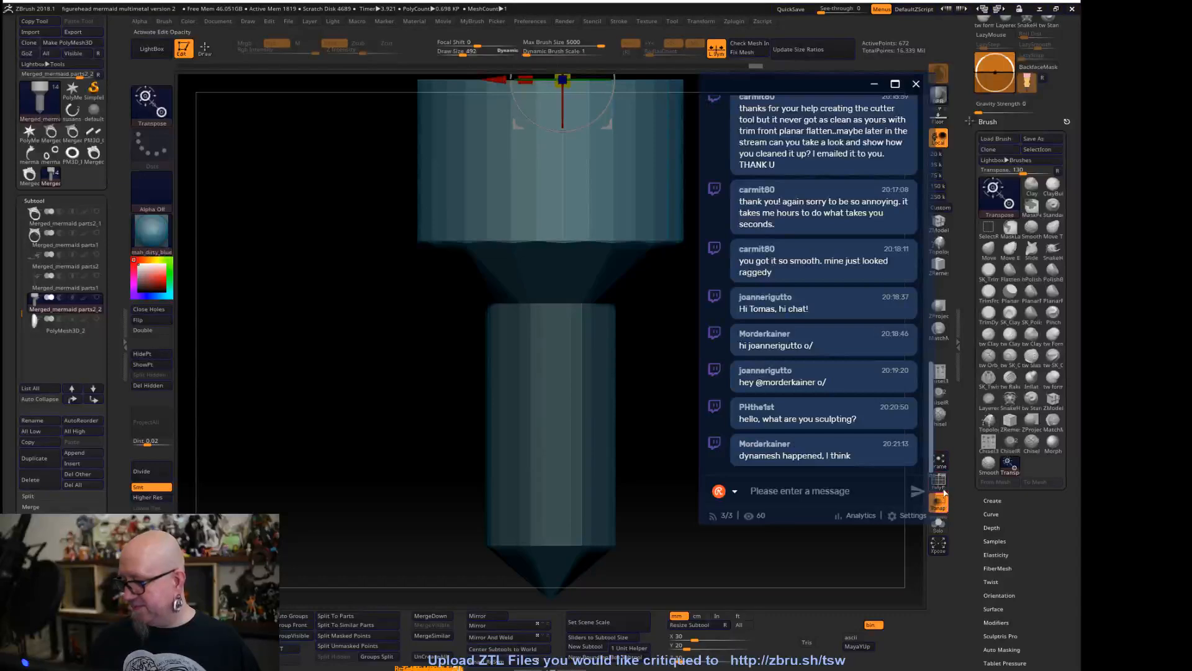
pyautogui.click(939, 487)
pyautogui.keyDown('alt'); pyautogui.moveTo(686, 396); pyautogui.dragTo(629, 459); pyautogui.keyUp('alt')
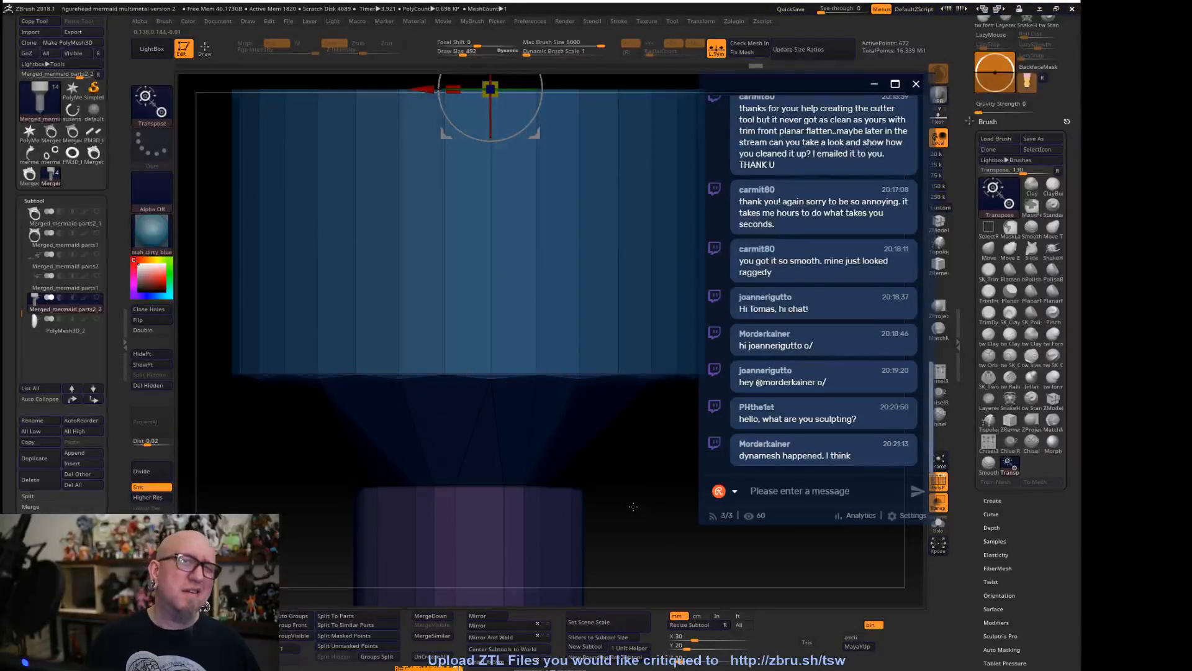
# Clear the mask on the cutter and undo the DynaMesh remeshing
pyautogui.moveTo(633, 506); pyautogui.dragTo(313, 295)
pyautogui.moveTo(202, 217)
pyautogui.keyDown('ctrl'); pyautogui.mouseDown()
pyautogui.moveTo(252, 292)
pyautogui.moveTo(477, 246)
pyautogui.mouseUp(); pyautogui.keyUp('ctrl')
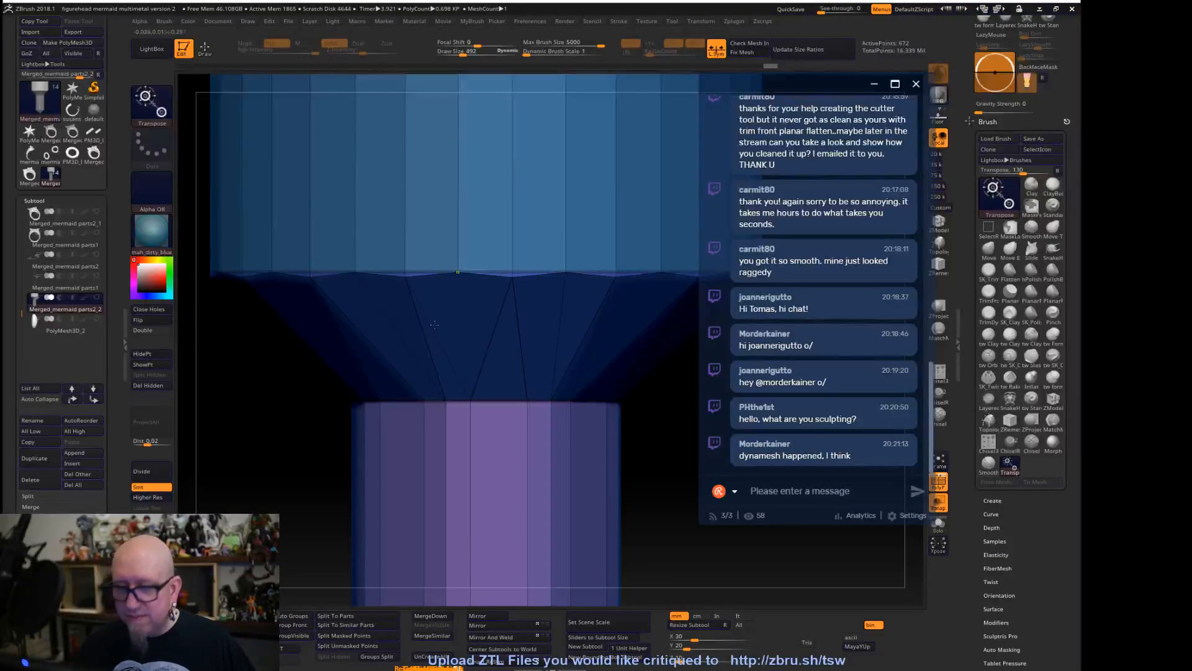
pyautogui.keyDown('alt'); pyautogui.moveTo(295, 429); pyautogui.dragTo(262, 426); pyautogui.keyUp('alt')
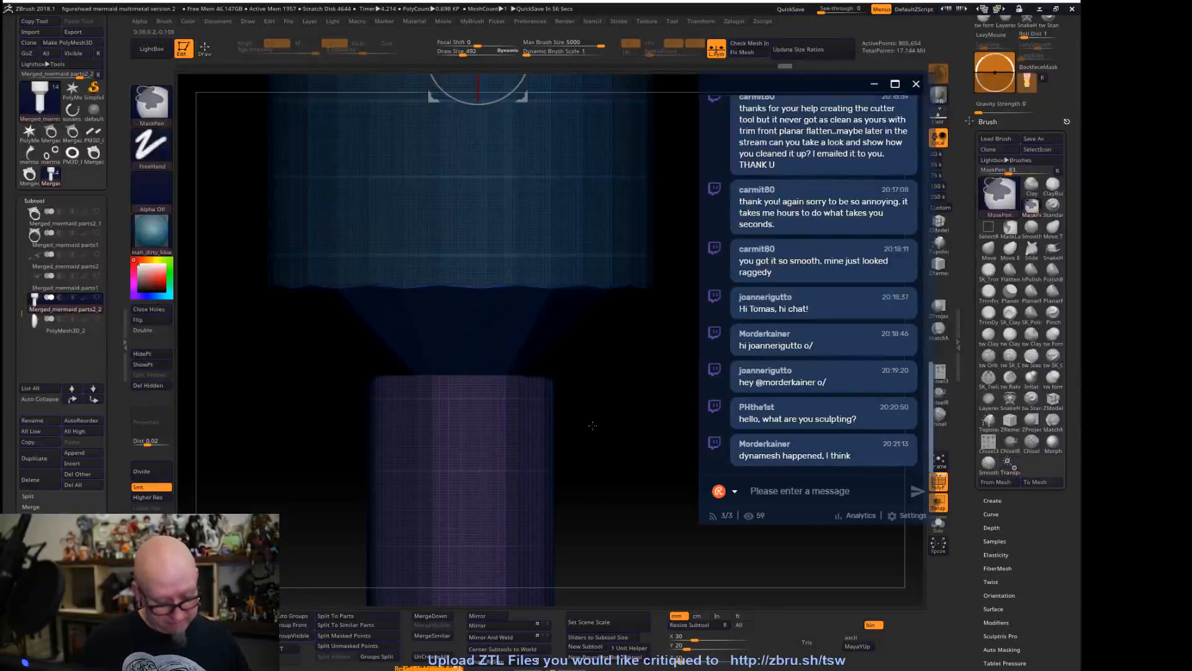
pyautogui.hotkey('ctrl', 'z')
# Isolate the girdle's uneven lower edge with a mask and place the gizmo at that edge
pyautogui.moveTo(237, 259)
pyautogui.keyDown('ctrl'); pyautogui.mouseDown()
pyautogui.moveTo(273, 278)
pyautogui.moveTo(667, 298)
pyautogui.mouseUp(); pyautogui.keyUp('ctrl')
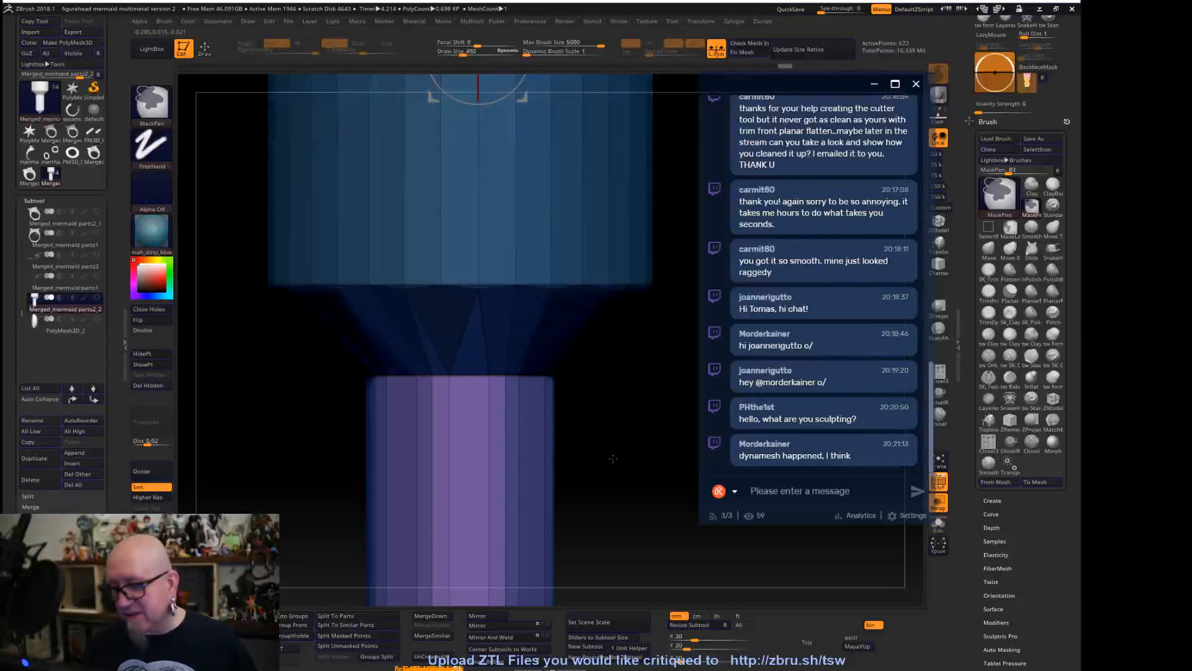
pyautogui.keyDown('ctrl'); pyautogui.moveTo(621, 347); pyautogui.dragTo(620, 415, button='right'); pyautogui.keyUp('ctrl')
pyautogui.moveTo(521, 97); pyautogui.dragTo(506, 365)
pyautogui.hotkey('ctrl', 'z')
pyautogui.keyDown('alt'); pyautogui.moveTo(523, 98); pyautogui.dragTo(522, 422); pyautogui.keyUp('alt')
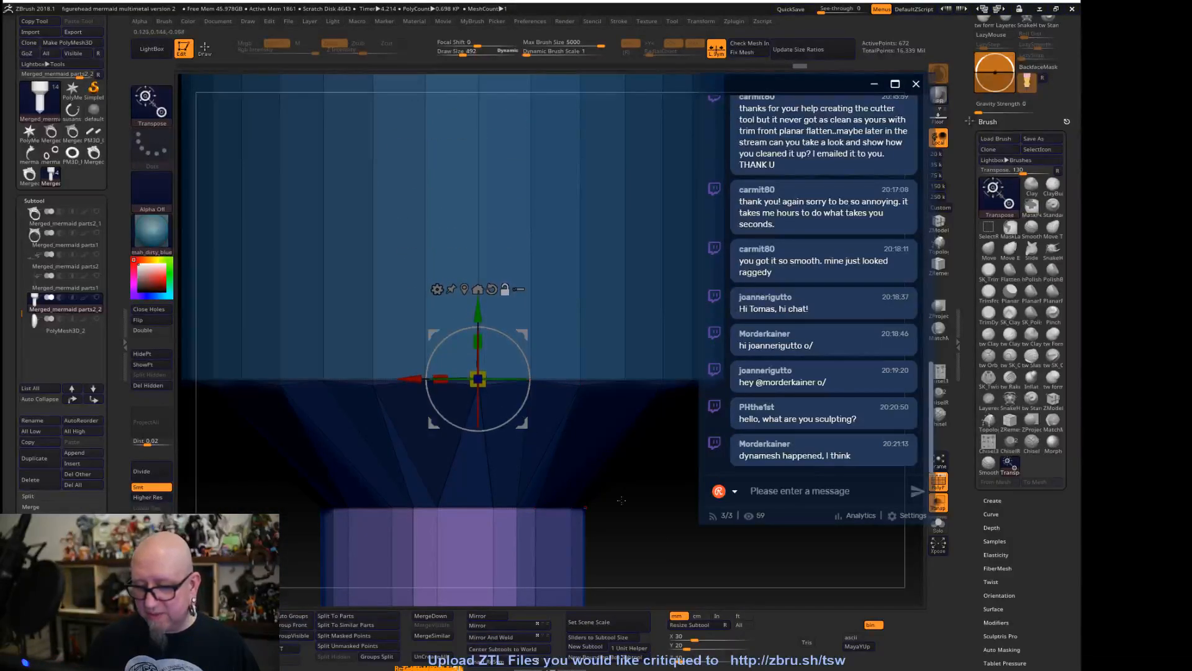
pyautogui.keyDown('alt'); pyautogui.moveTo(714, 528); pyautogui.dragTo(717, 575, button='right'); pyautogui.keyUp('alt')
pyautogui.keyDown('alt'); pyautogui.moveTo(824, 590); pyautogui.dragTo(735, 507, button='right'); pyautogui.keyUp('alt')
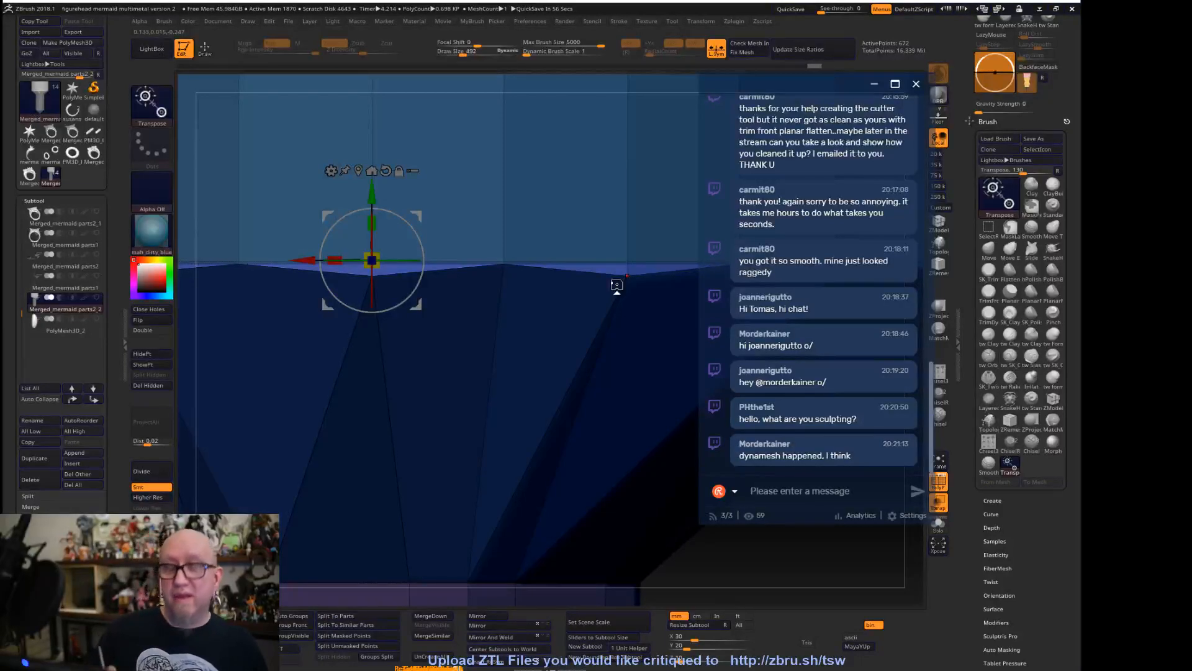
# Lower the gizmo slightly and scale the girdle's lower edge vertically until it is level
pyautogui.moveTo(371, 196); pyautogui.dragTo(371, 211)
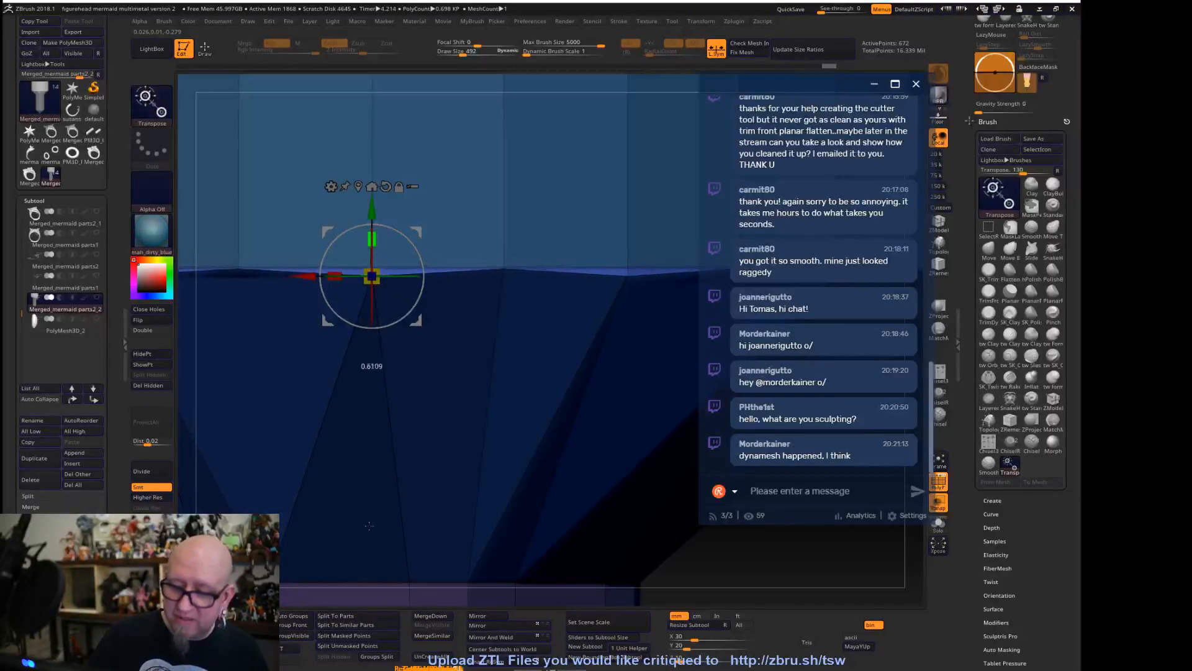
pyautogui.moveTo(371, 276); pyautogui.dragTo(366, 323)
pyautogui.moveTo(371, 239); pyautogui.dragTo(354, 381)
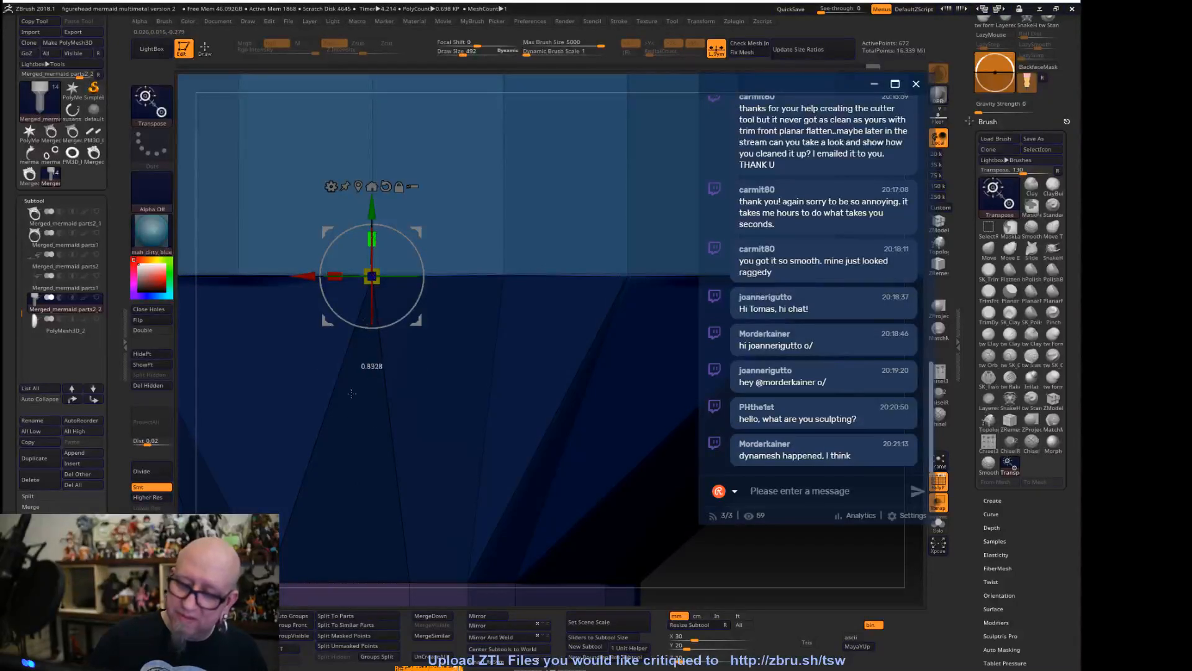
pyautogui.click(372, 276)
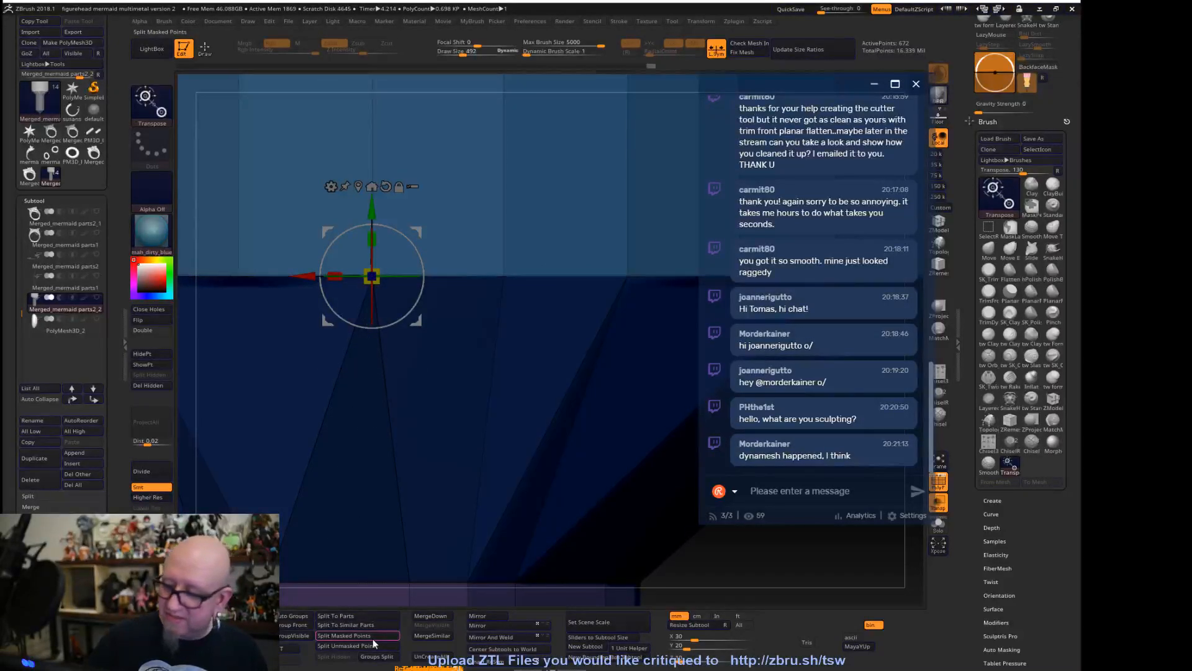
# Clear the mask, then mask the shaft's pointed tip and invert the mask so only the tip stays editable
pyautogui.keyDown('ctrl'); pyautogui.moveTo(819, 565); pyautogui.dragTo(489, 527, button='right'); pyautogui.keyUp('ctrl')
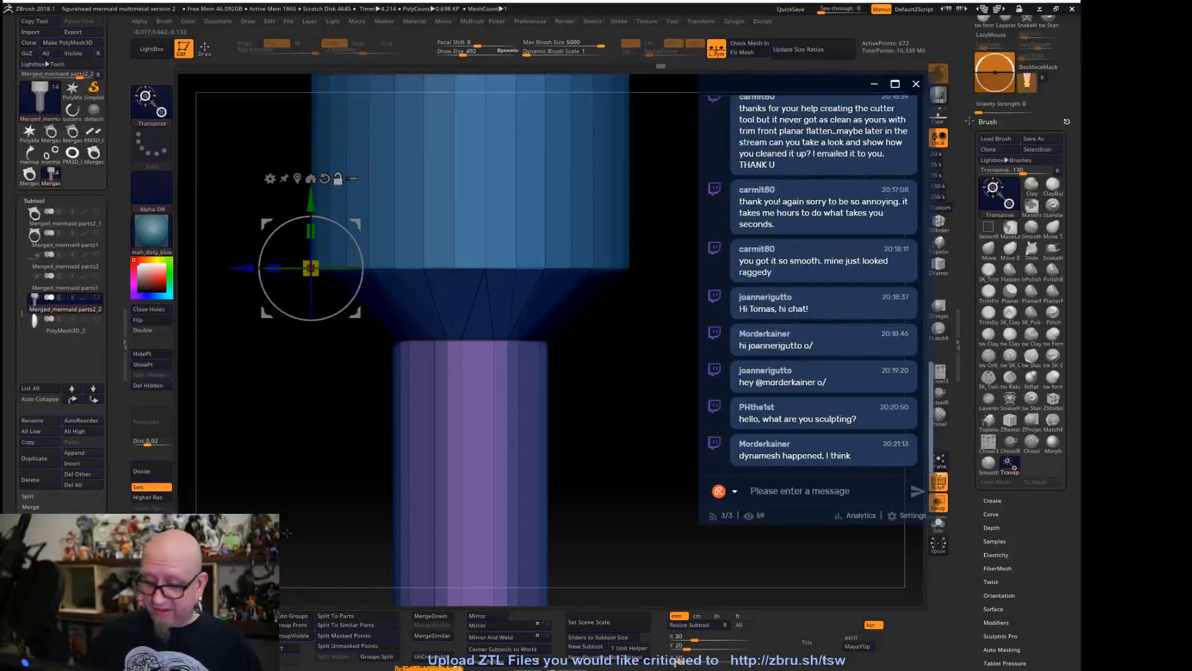
pyautogui.keyDown('alt'); pyautogui.moveTo(572, 502); pyautogui.dragTo(581, 259, button='right'); pyautogui.keyUp('alt')
pyautogui.keyDown('ctrl'); pyautogui.moveTo(602, 435); pyautogui.dragTo(506, 586); pyautogui.keyUp('ctrl')
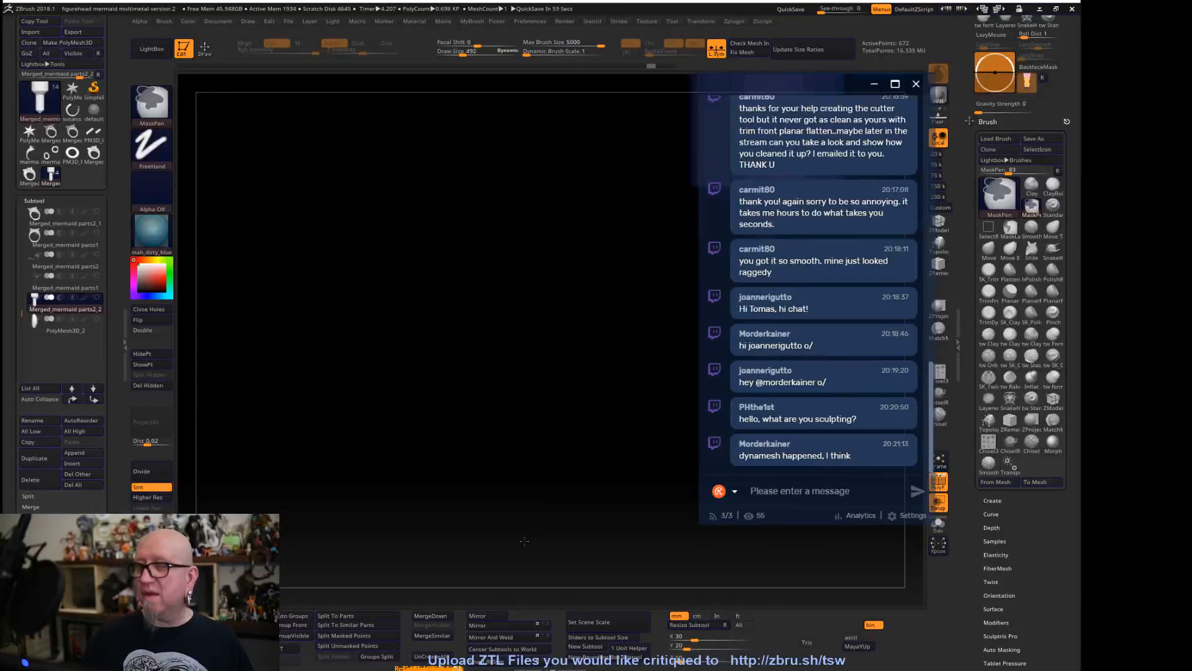
pyautogui.press('ctrl')
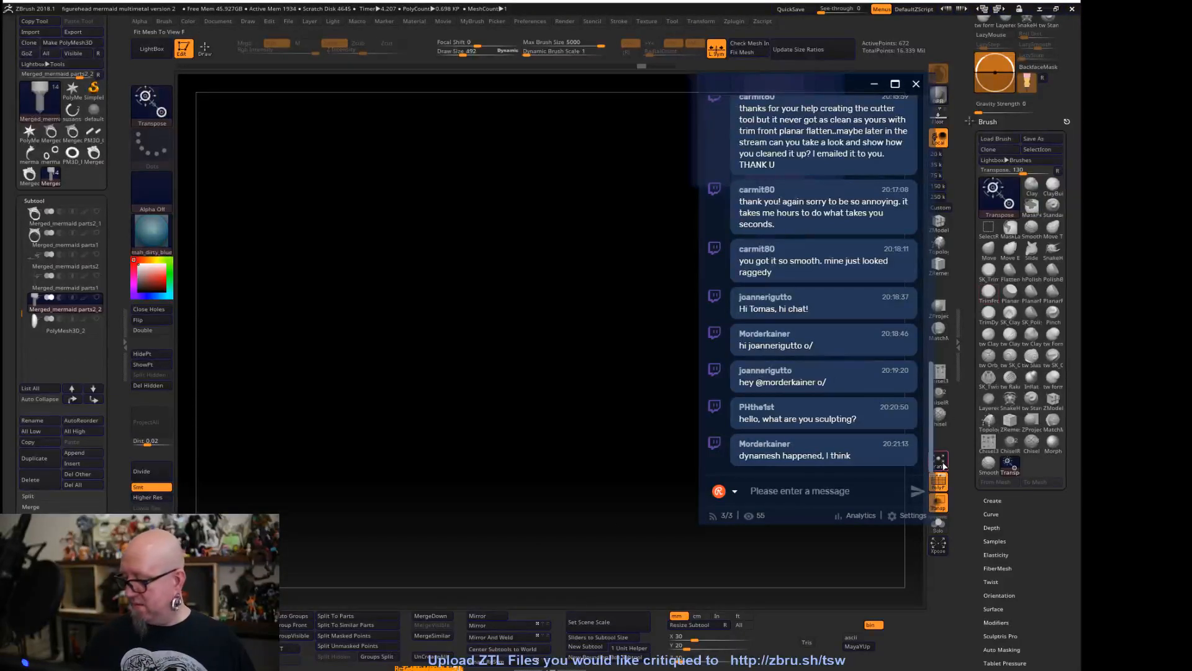
pyautogui.click(941, 463)
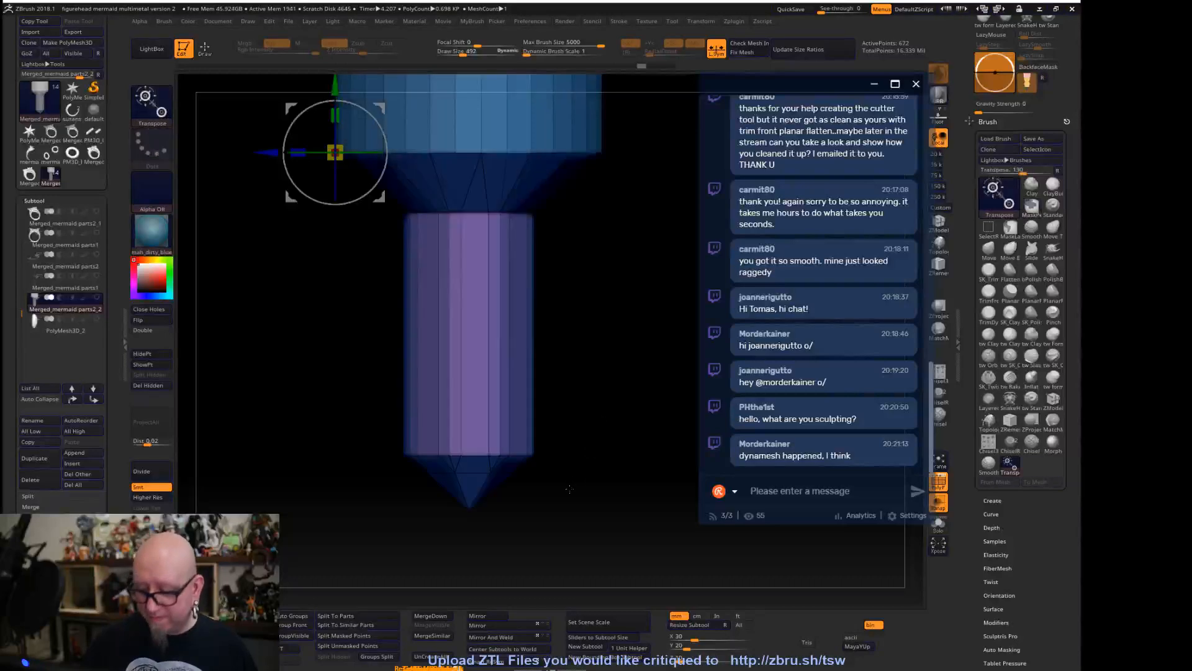
pyautogui.keyDown('ctrl'); pyautogui.moveTo(301, 546); pyautogui.dragTo(582, 428); pyautogui.keyUp('ctrl')
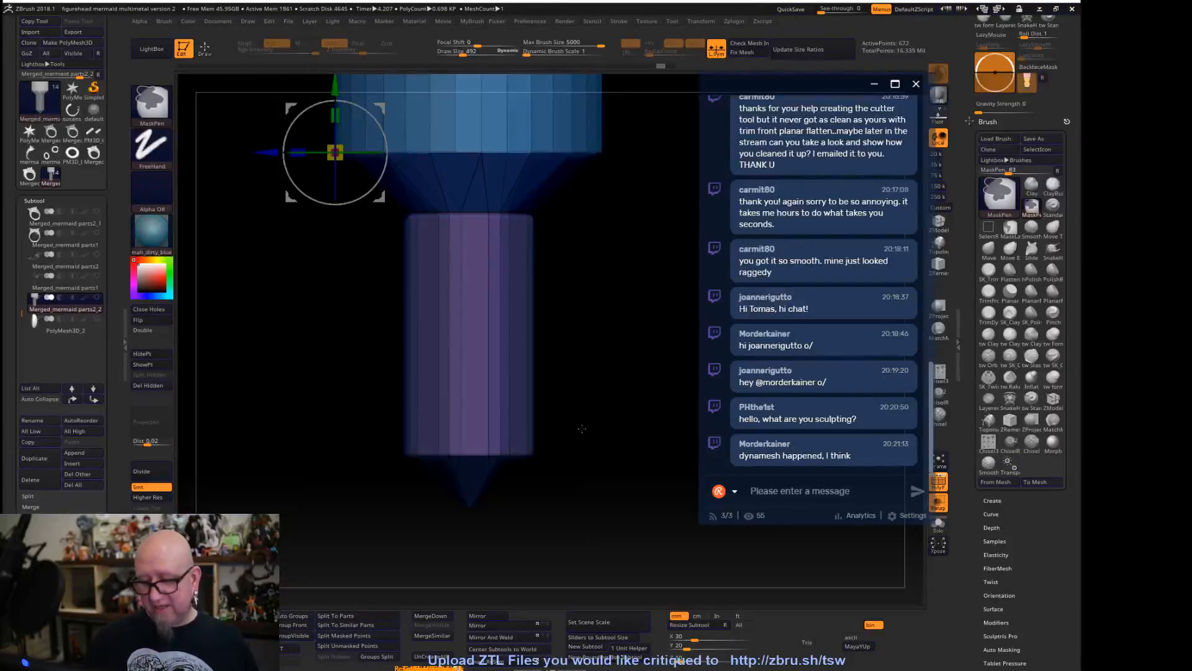
pyautogui.keyDown('ctrl'); pyautogui.click(600, 515); pyautogui.keyUp('ctrl')
# Try to flatten the shaft's pointed tip vertically with the gizmo placed midway down the cone
pyautogui.keyDown('alt'); pyautogui.moveTo(379, 106); pyautogui.dragTo(509, 427); pyautogui.keyUp('alt')
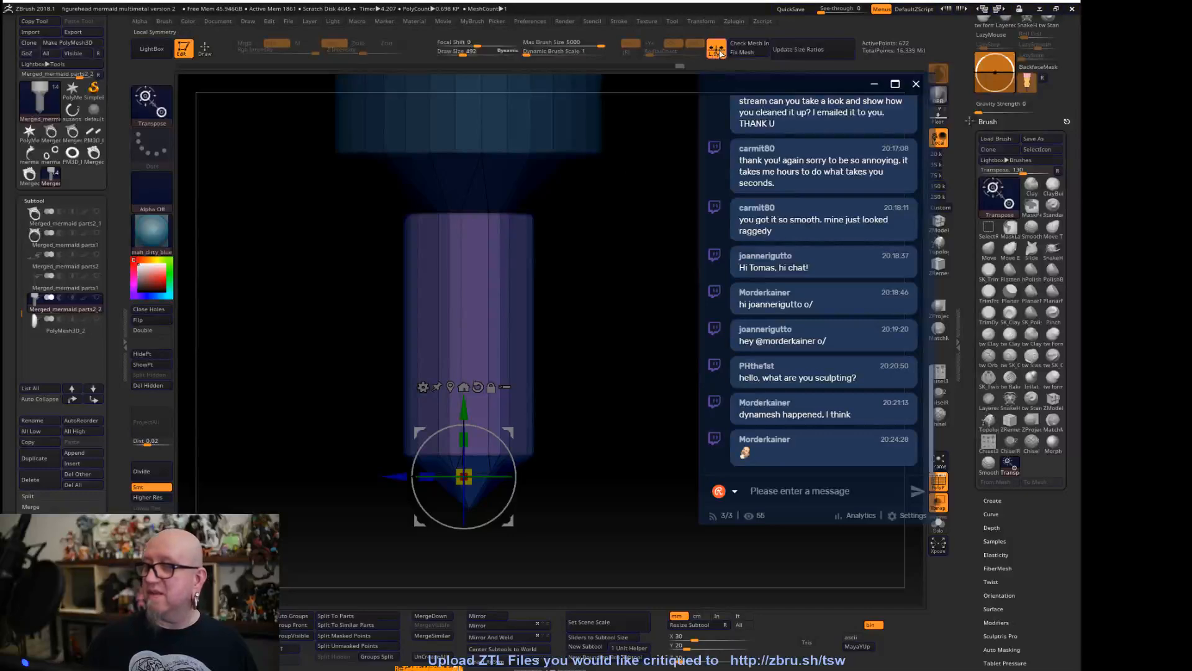
pyautogui.moveTo(463, 437); pyautogui.dragTo(467, 604)
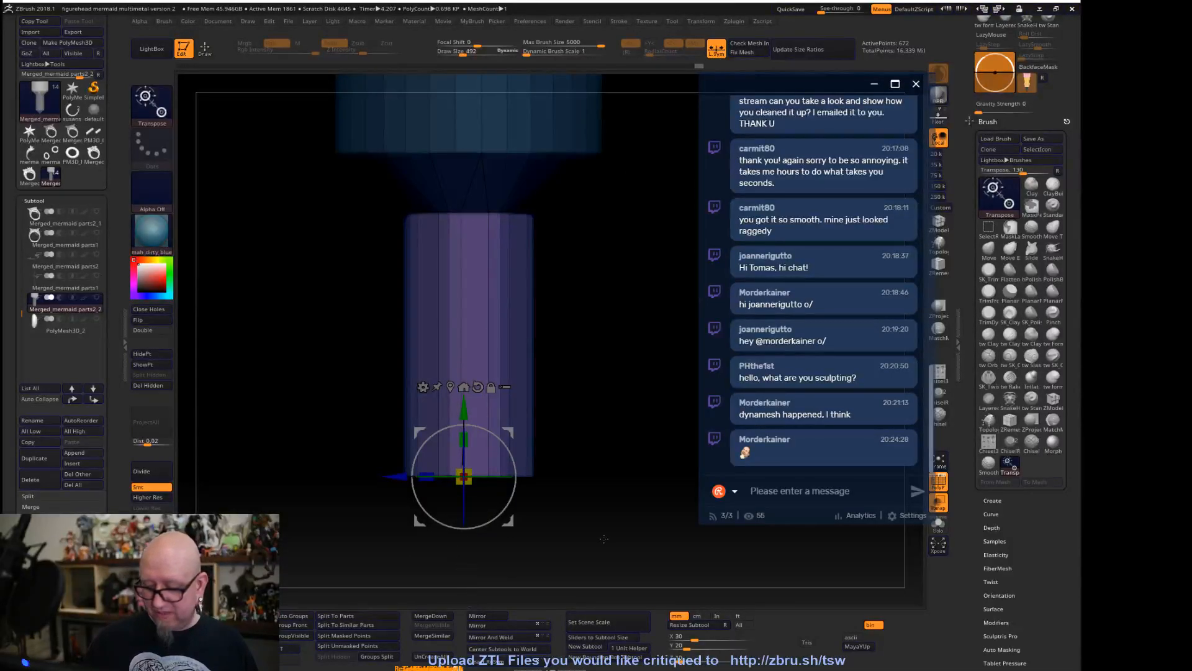
pyautogui.press('ctrl')
pyautogui.hotkey('ctrl', 'z')
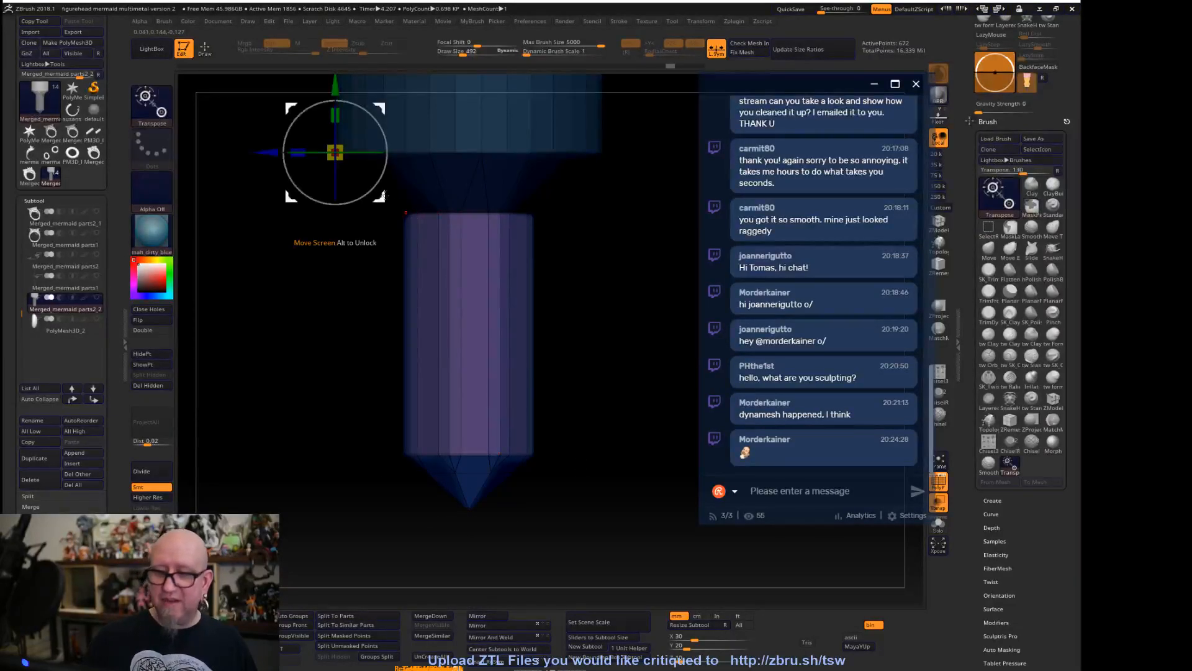
# Place the gizmo on the shaft above the tip, scale the tip into a flat end there, and clear the mask
pyautogui.click(483, 376)
pyautogui.moveTo(483, 376)
pyautogui.mouseDown()
pyautogui.moveTo(488, 393)
pyautogui.moveTo(491, 359)
pyautogui.mouseUp()
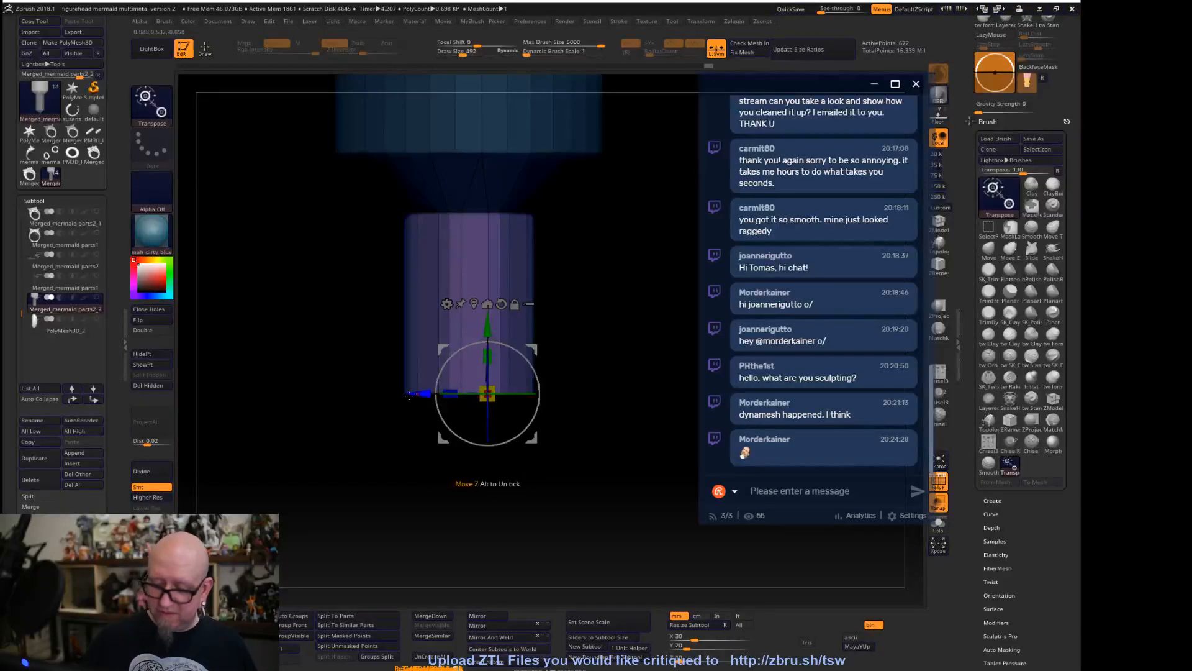
pyautogui.moveTo(265, 497); pyautogui.dragTo(652, 463)
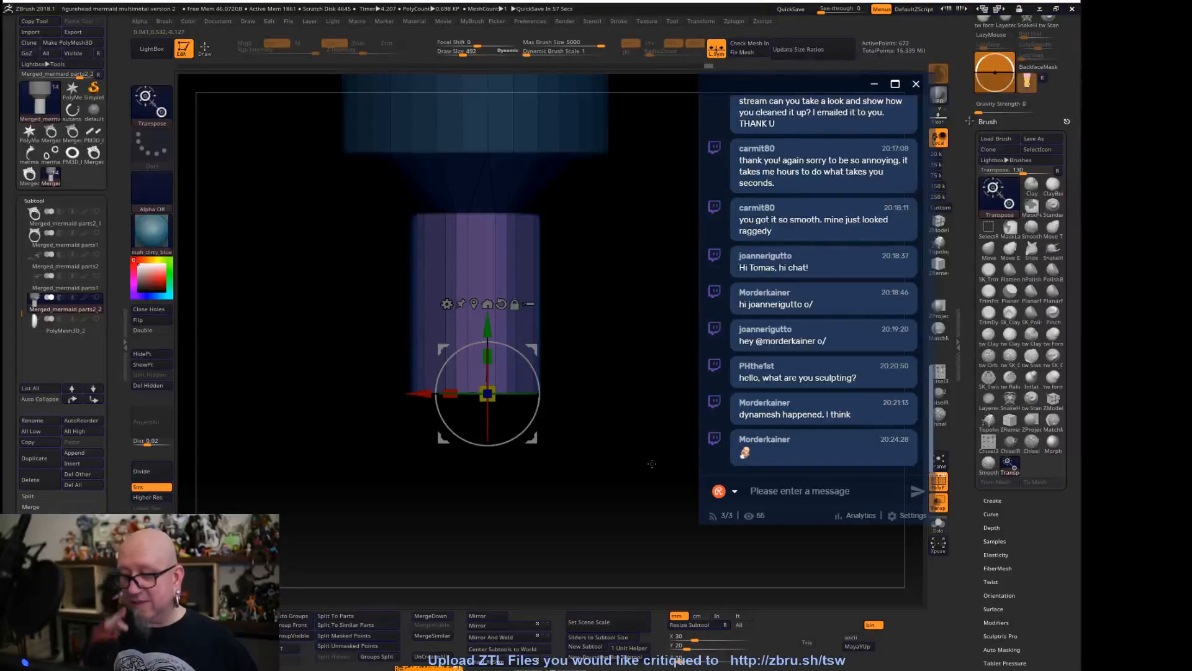
pyautogui.keyDown('shift'); pyautogui.moveTo(652, 463); pyautogui.dragTo(475, 402); pyautogui.keyUp('shift')
pyautogui.keyDown('ctrl'); pyautogui.moveTo(569, 469); pyautogui.dragTo(594, 492); pyautogui.keyUp('ctrl')
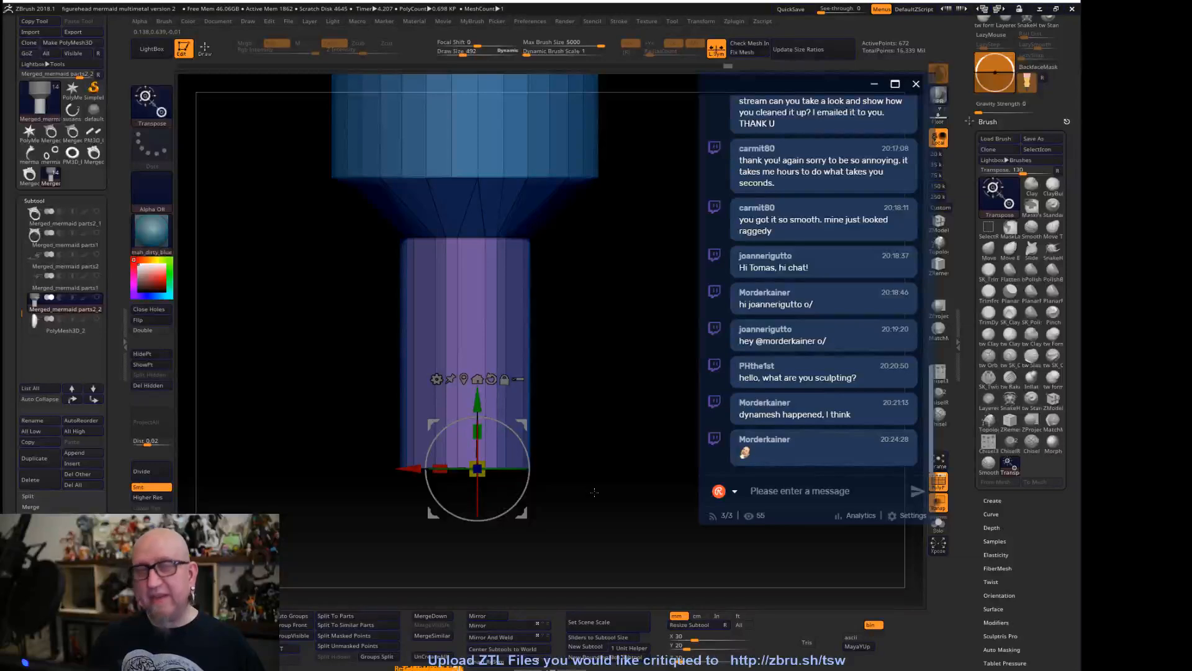
# Remesh the cutter at a high resolution with the gizmo's Remesh By DynaMesh deformer and turn off the polyframe display
pyautogui.keyDown('alt'); pyautogui.moveTo(594, 492); pyautogui.dragTo(573, 486, button='right'); pyautogui.keyUp('alt')
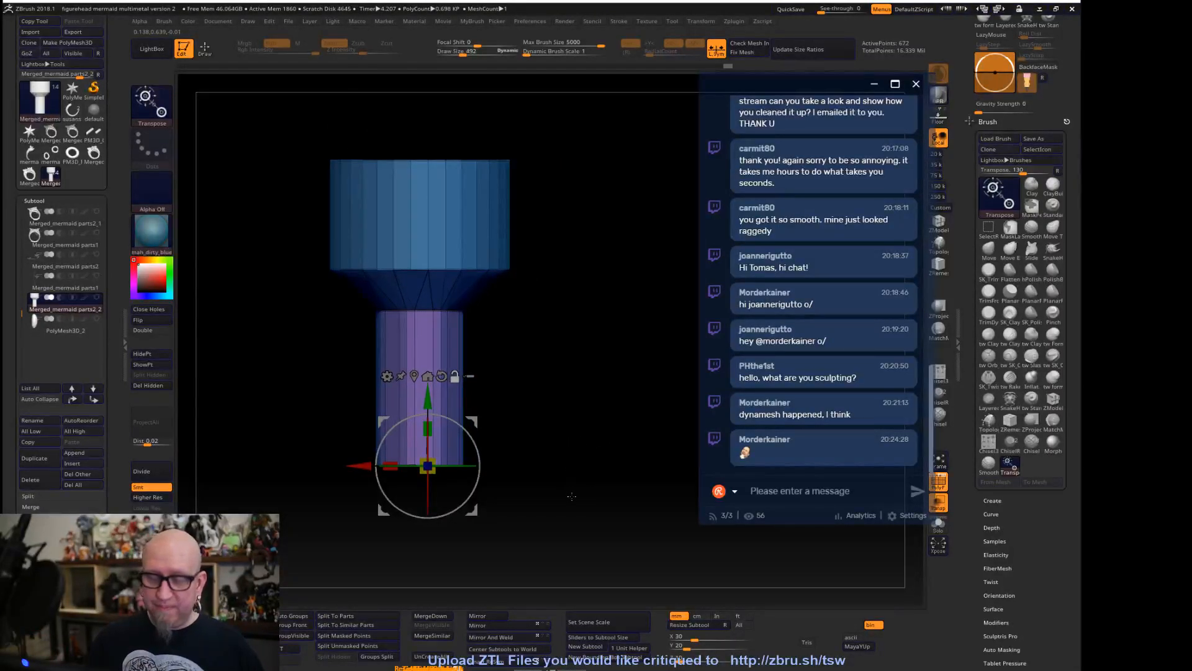
pyautogui.moveTo(570, 495); pyautogui.dragTo(573, 361)
pyautogui.moveTo(583, 497); pyautogui.dragTo(607, 432)
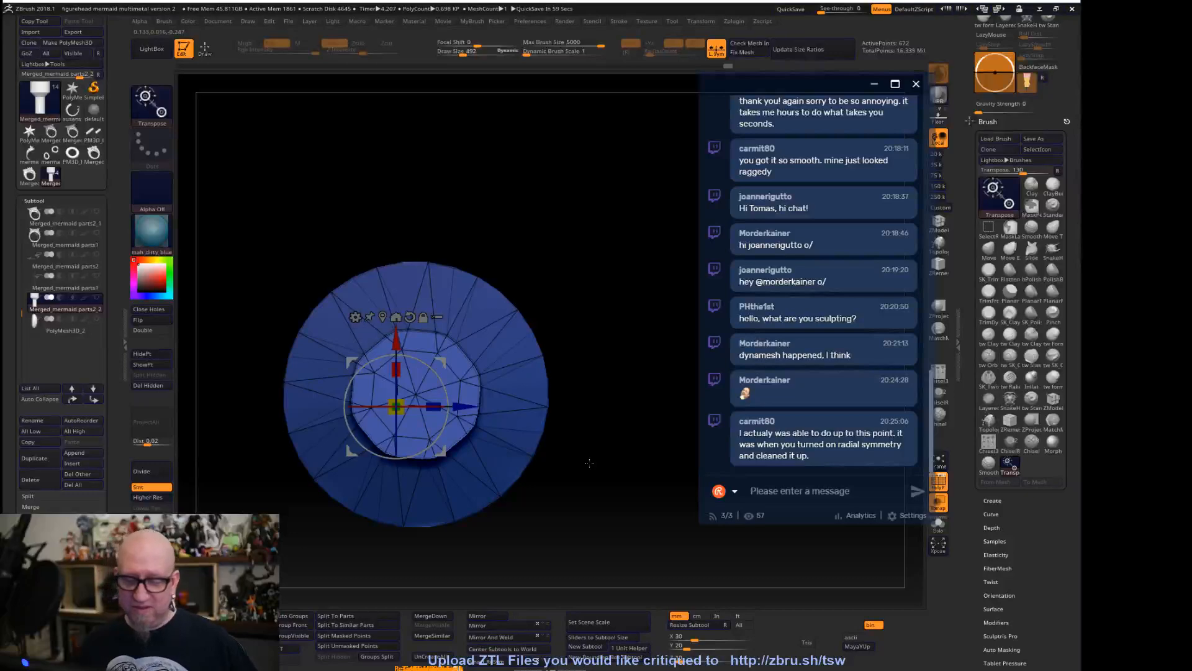
pyautogui.keyDown('shift'); pyautogui.moveTo(555, 285); pyautogui.dragTo(557, 467); pyautogui.keyUp('shift')
pyautogui.click(344, 426)
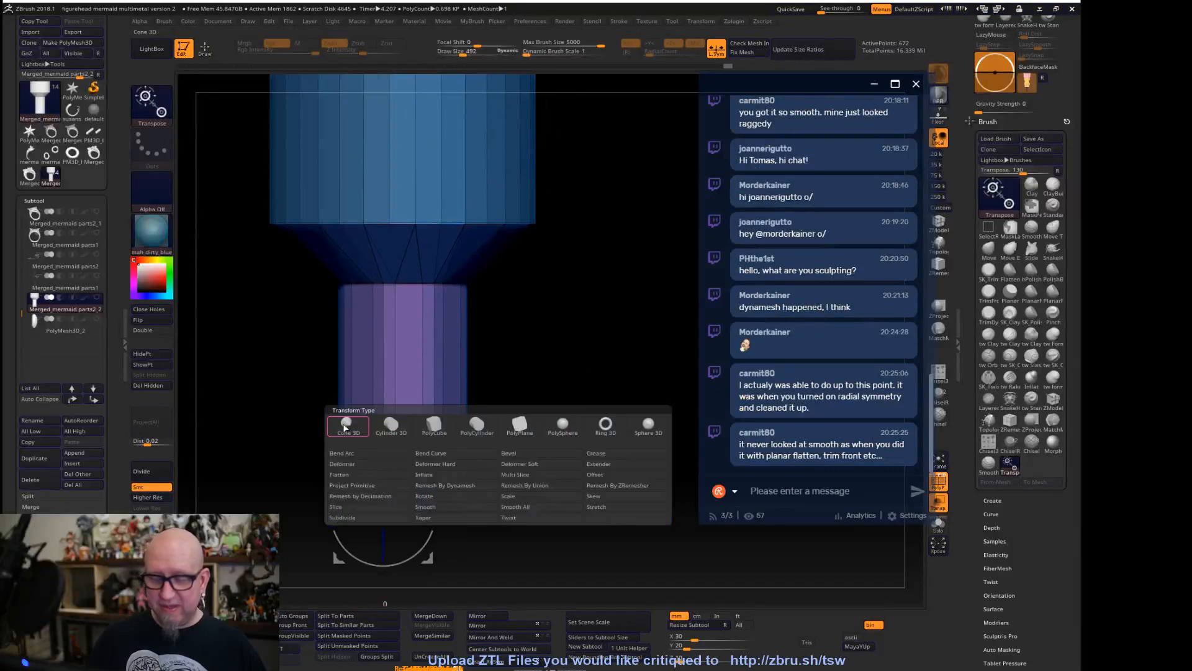
pyautogui.click(477, 485)
pyautogui.keyDown('alt'); pyautogui.moveTo(613, 311); pyautogui.dragTo(490, 255); pyautogui.keyUp('alt')
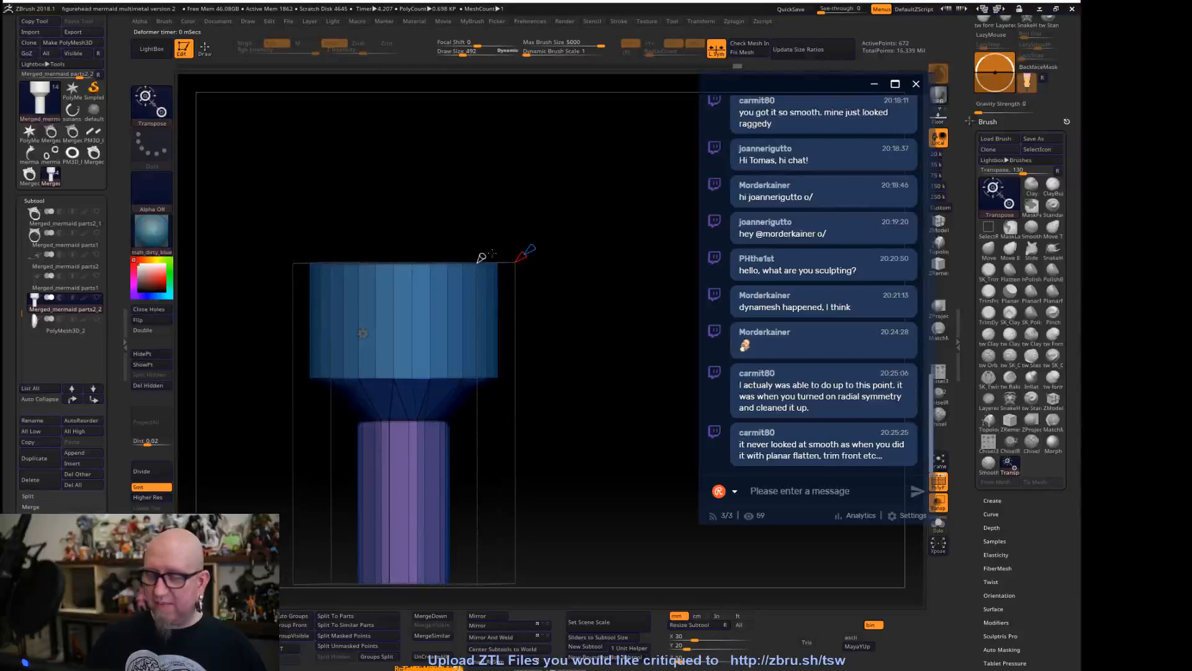
pyautogui.moveTo(575, 208); pyautogui.dragTo(541, 212)
pyautogui.moveTo(531, 255); pyautogui.dragTo(772, 62)
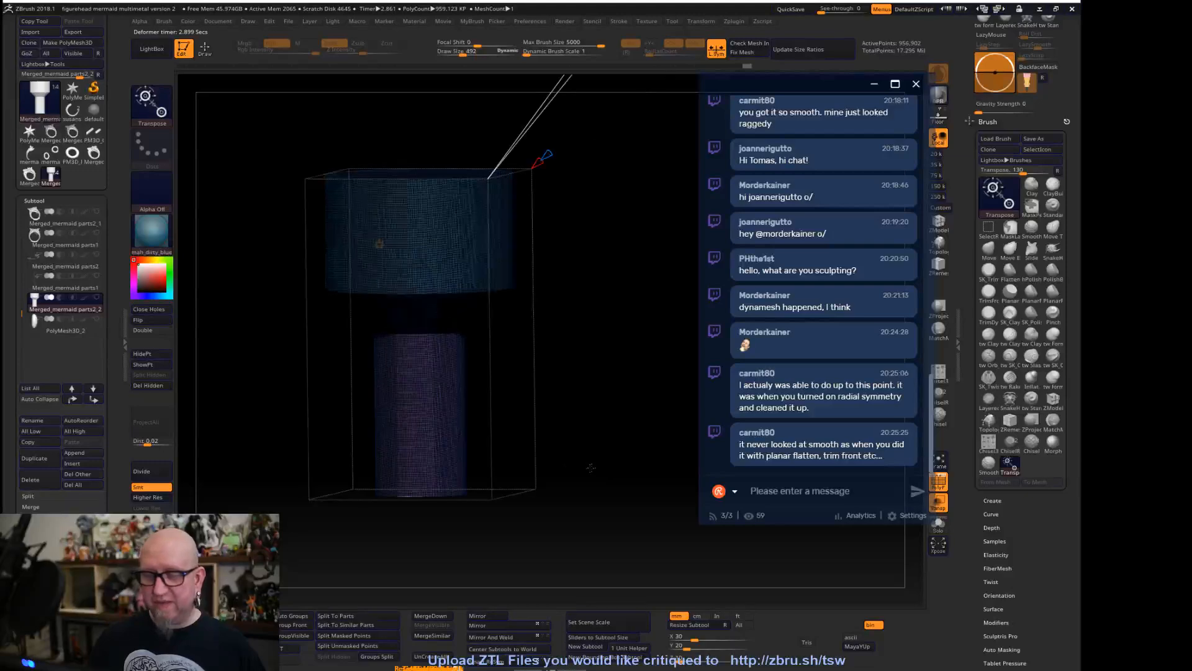
pyautogui.click(939, 483)
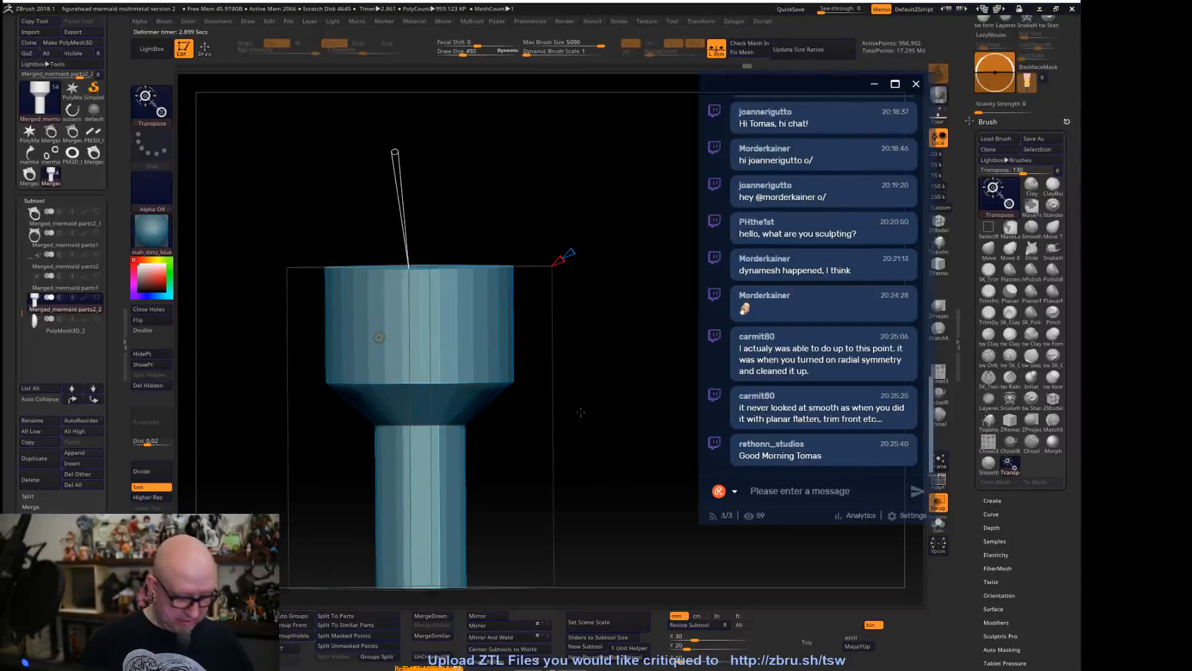
# Set the Move Elastic brush's draw size to 91
pyautogui.press('q')
pyautogui.moveTo(582, 369)
pyautogui.mouseDown()
pyautogui.moveTo(578, 353)
pyautogui.moveTo(522, 342)
pyautogui.mouseUp()
pyautogui.press('space')
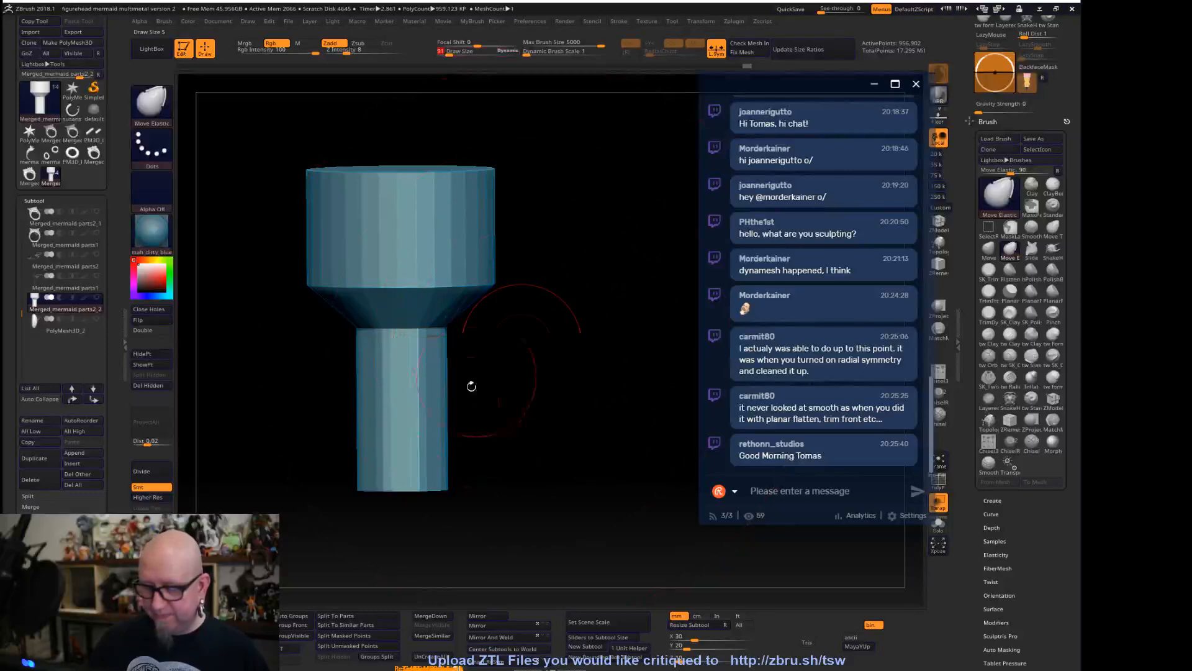
pyautogui.moveTo(552, 445); pyautogui.dragTo(601, 379)
pyautogui.keyDown('alt'); pyautogui.moveTo(529, 386); pyautogui.dragTo(589, 409); pyautogui.keyUp('alt')
# Rotate the cutter slightly about its vertical axis to line up the shaft's facets, and try resetting the gizmo's orientation
pyautogui.press('w')
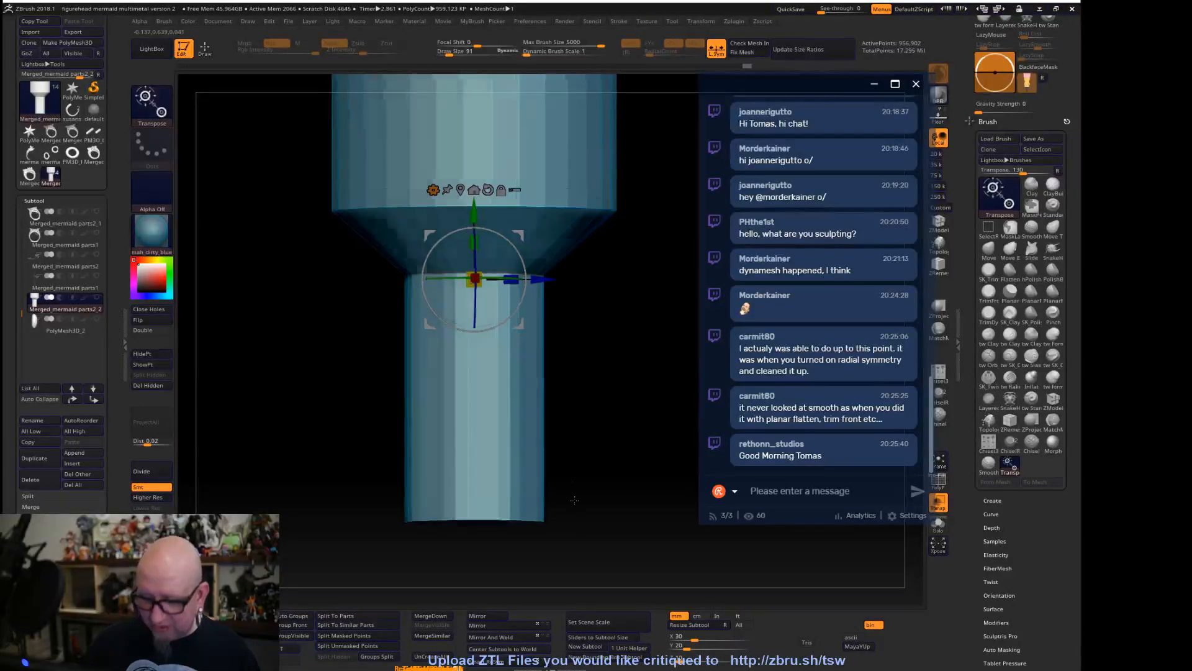
pyautogui.keyDown('shift'); pyautogui.moveTo(453, 516); pyautogui.dragTo(575, 390); pyautogui.keyUp('shift')
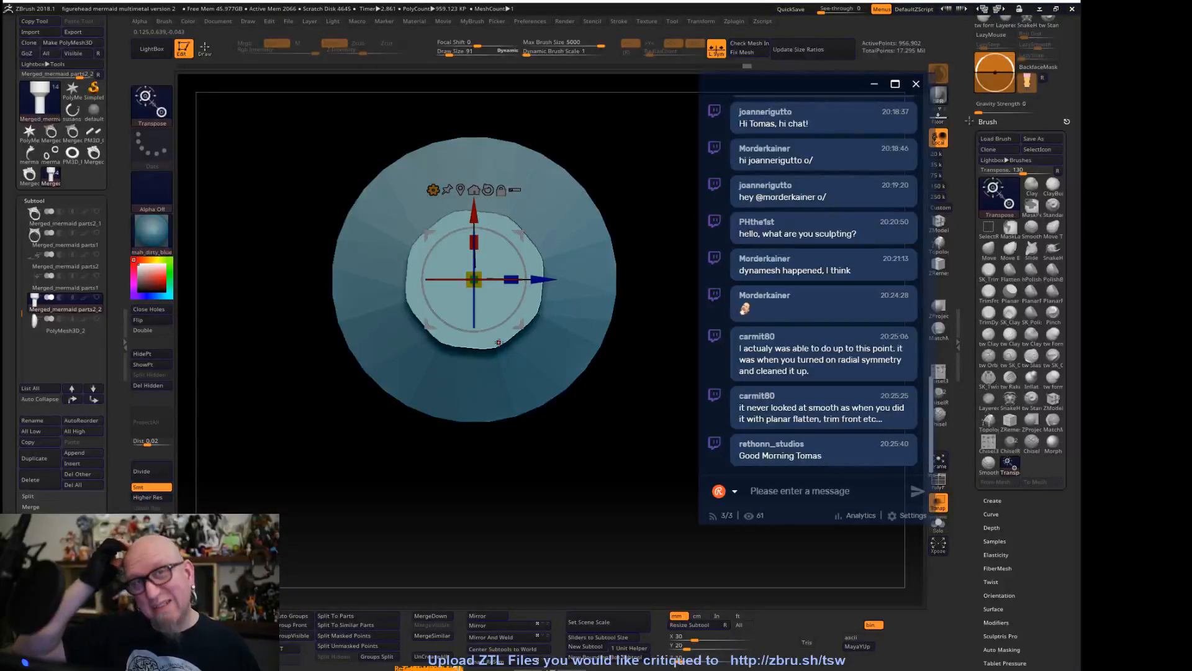
pyautogui.moveTo(499, 342); pyautogui.dragTo(557, 496, button='right')
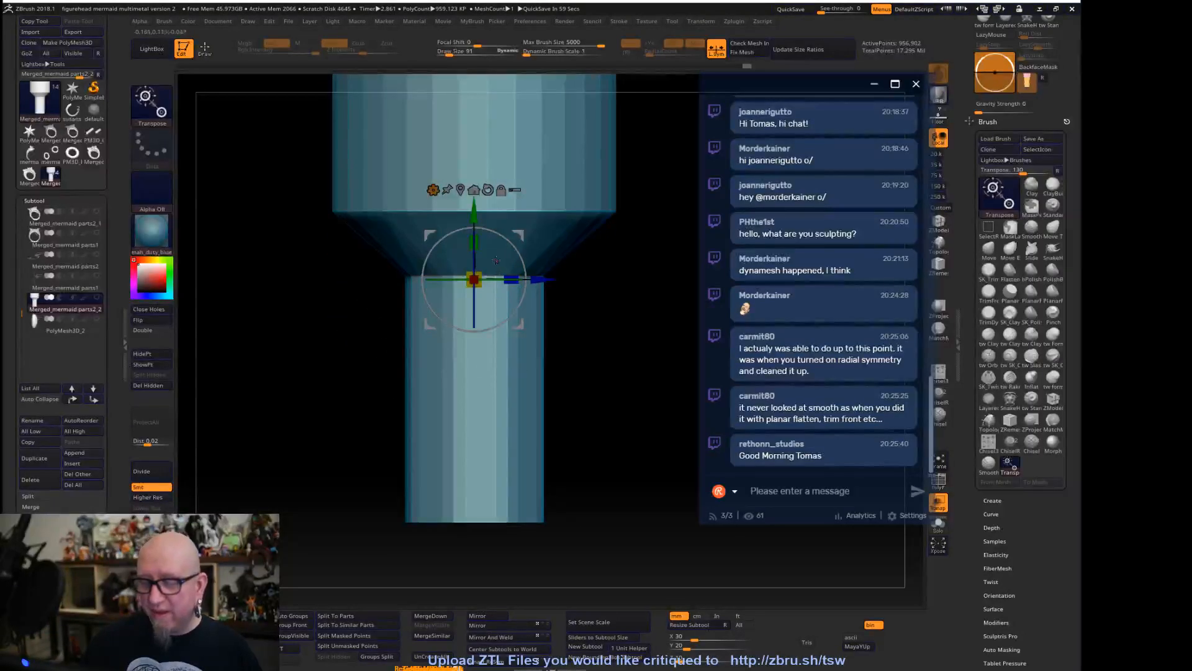
pyautogui.moveTo(490, 279); pyautogui.dragTo(510, 279)
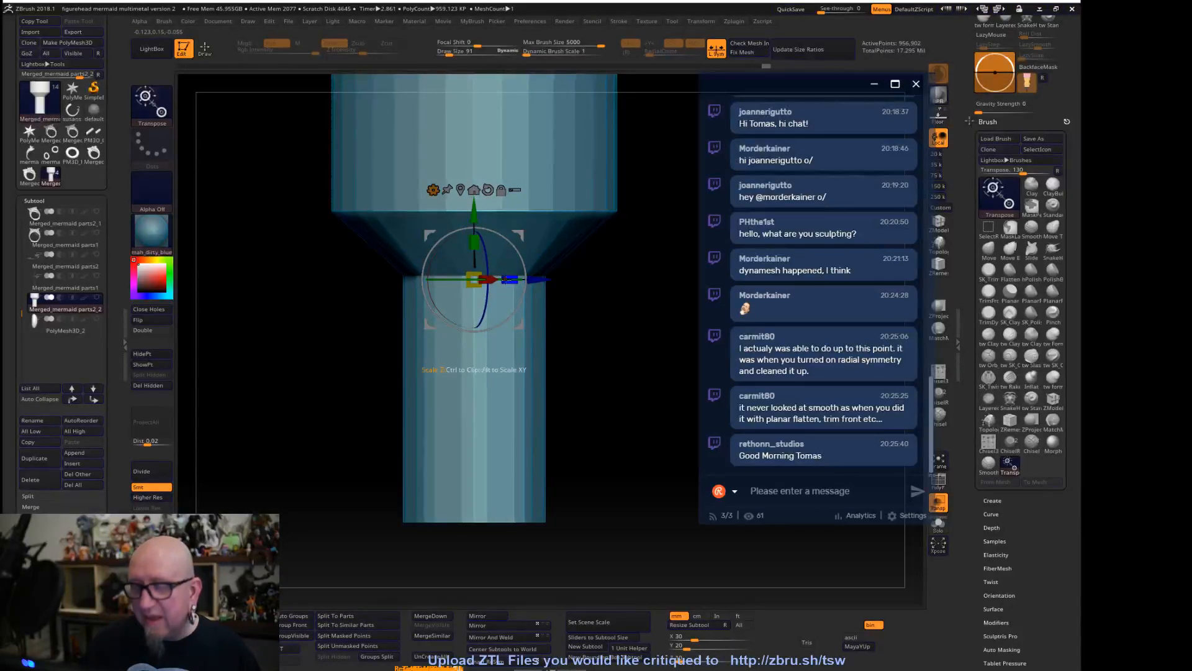
pyautogui.keyDown('alt'); pyautogui.moveTo(631, 477); pyautogui.dragTo(599, 498); pyautogui.keyUp('alt')
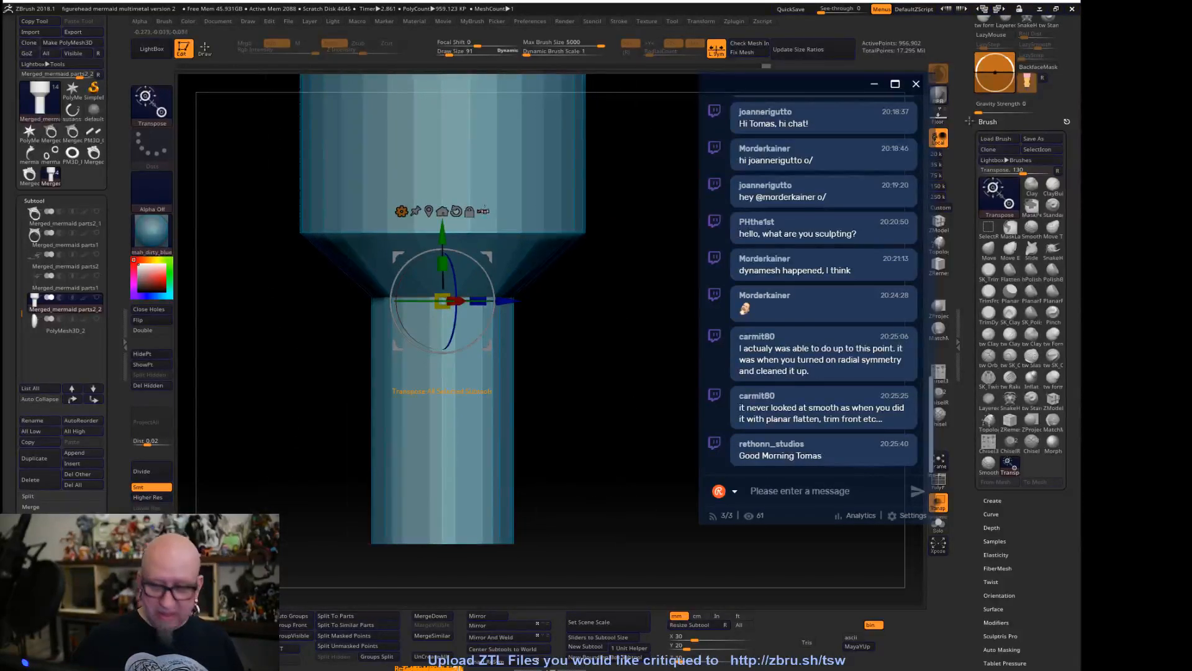
pyautogui.click(457, 211)
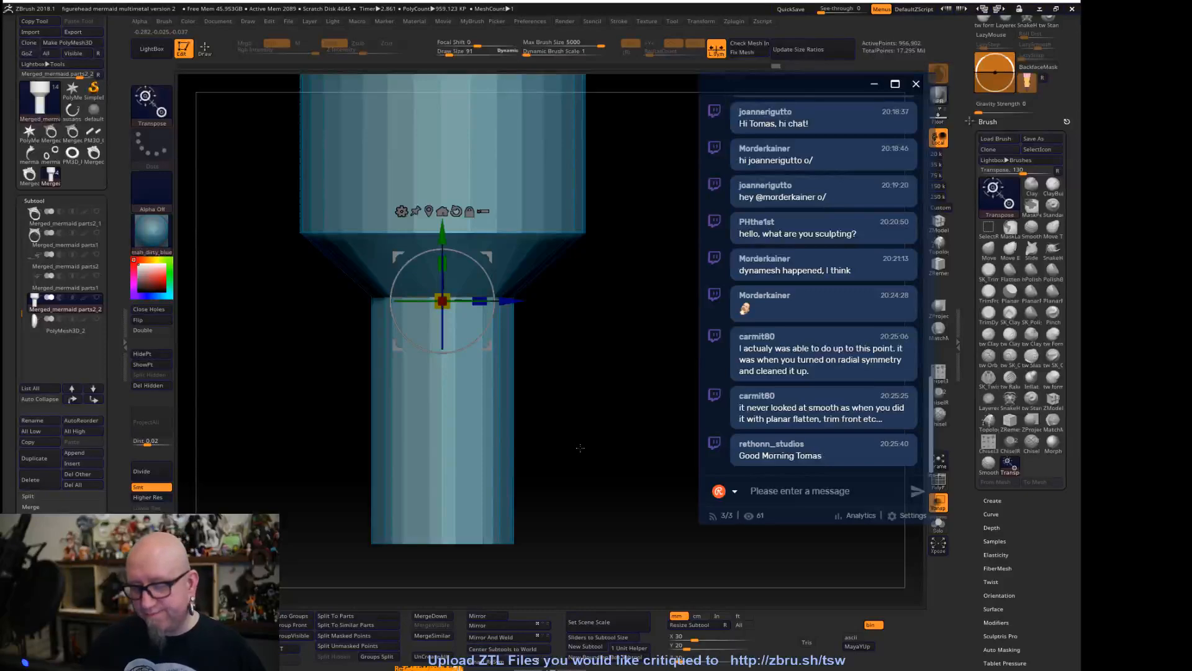
pyautogui.press('ctrl')
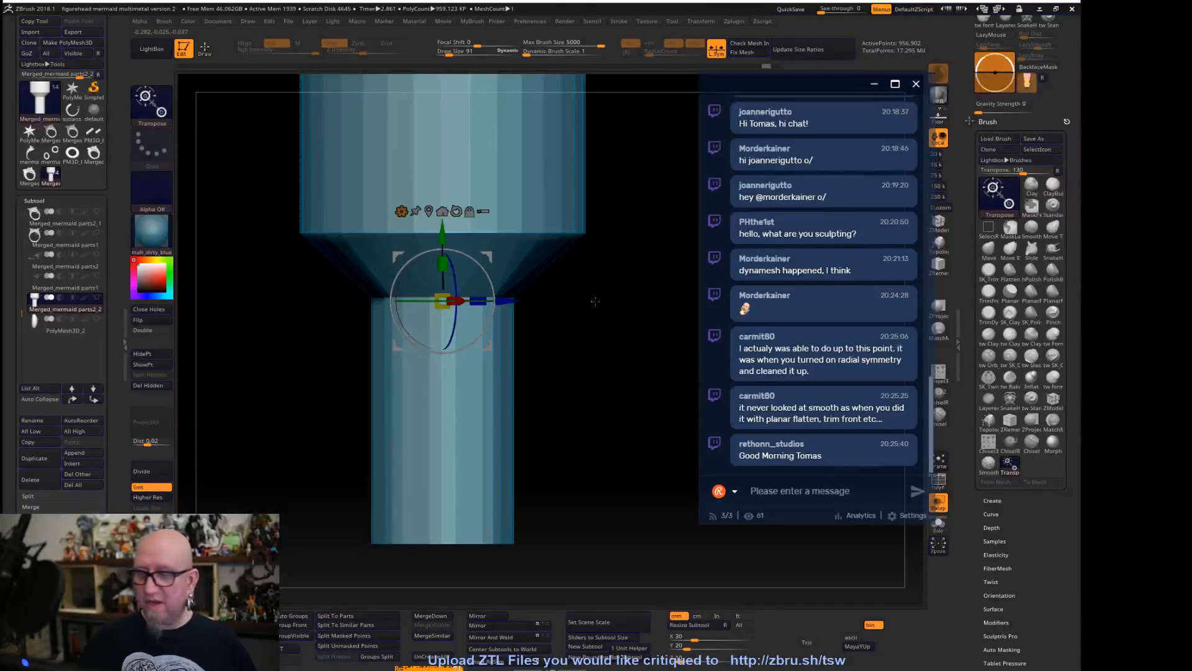
# Turn on radial symmetry around the Y axis with a radial count of 100 and set the brush's draw size to 35
pyautogui.press('q')
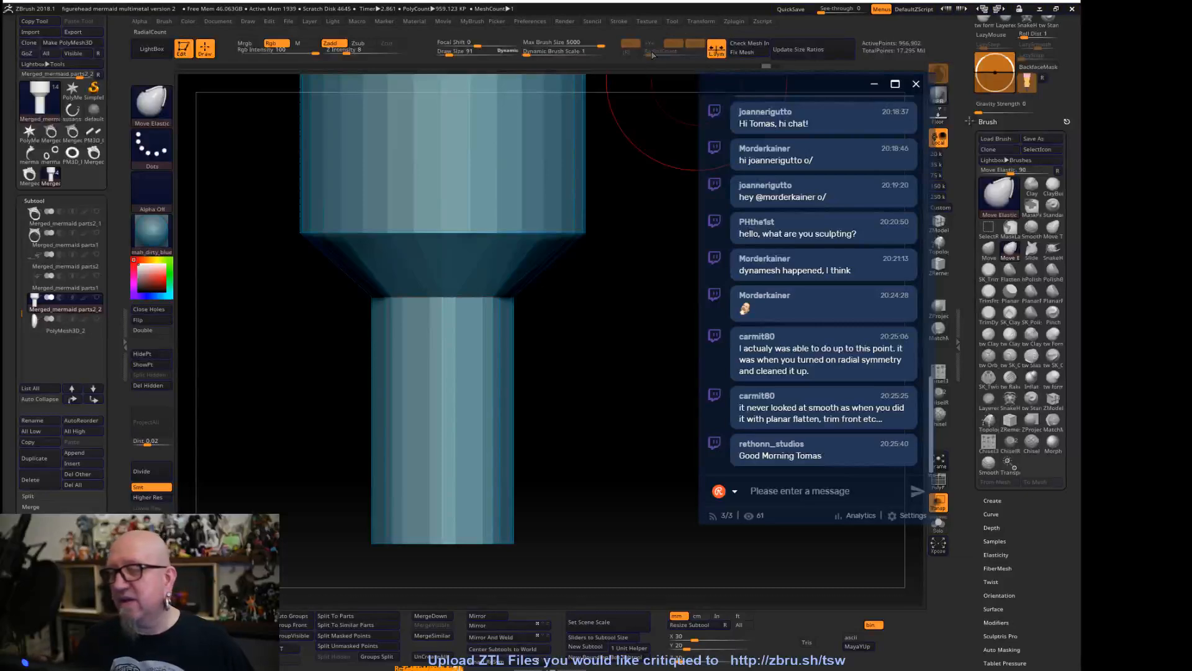
pyautogui.click(630, 43)
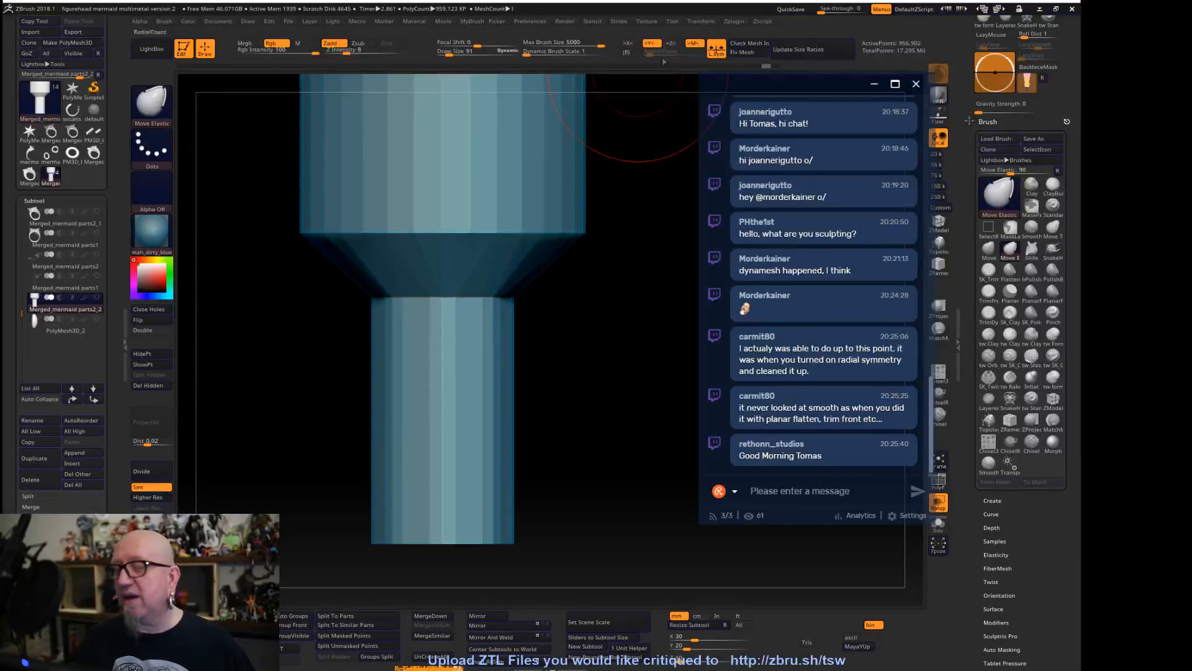
pyautogui.click(628, 52)
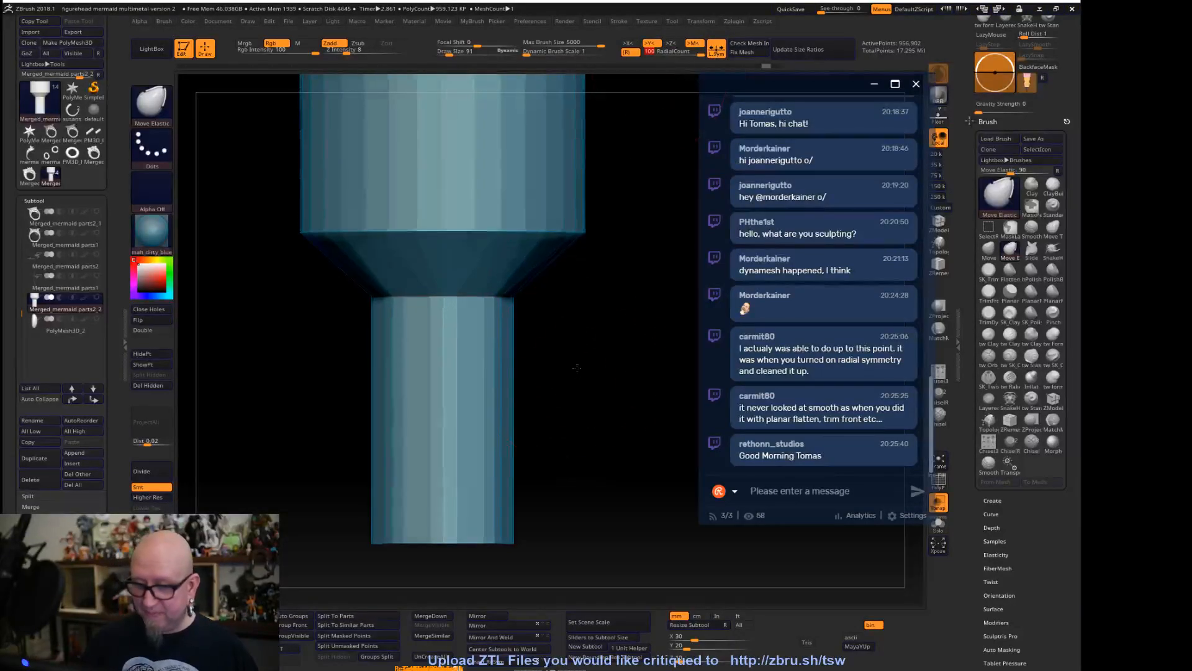
pyautogui.press('space')
pyautogui.moveTo(579, 368); pyautogui.dragTo(572, 367)
pyautogui.keyDown('shift'); pyautogui.moveTo(644, 341); pyautogui.dragTo(623, 340); pyautogui.keyUp('shift')
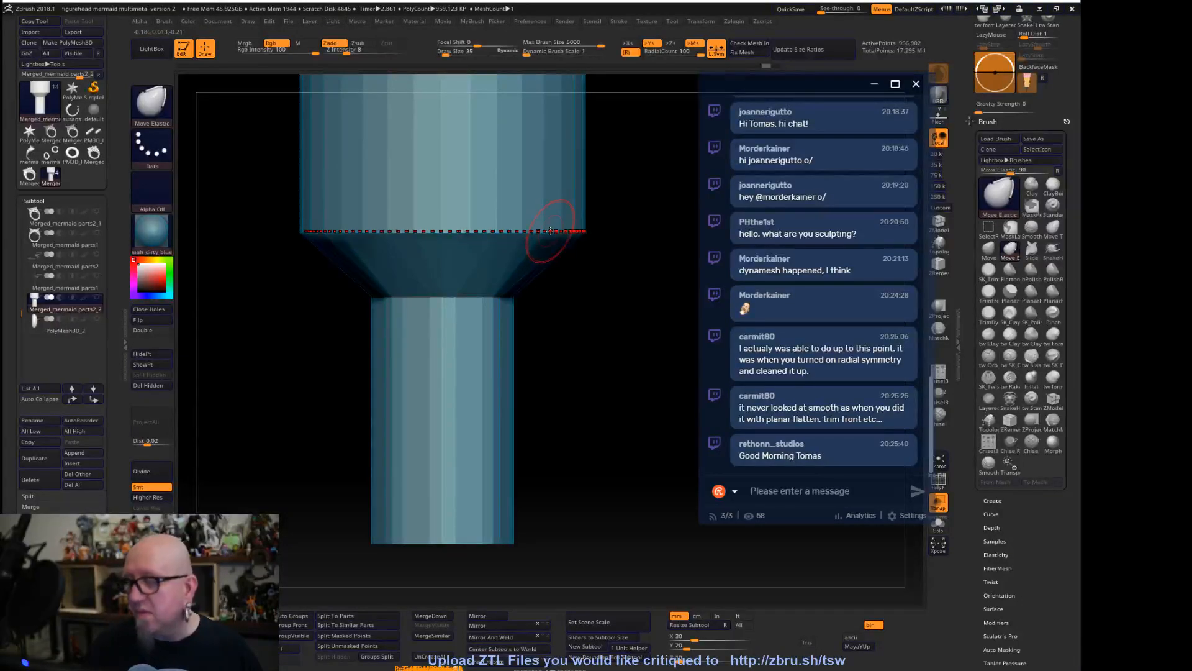
# Reset the gizmo's orientation and send the cutter to its home position to center it for radial symmetry
pyautogui.moveTo(587, 404); pyautogui.dragTo(574, 298)
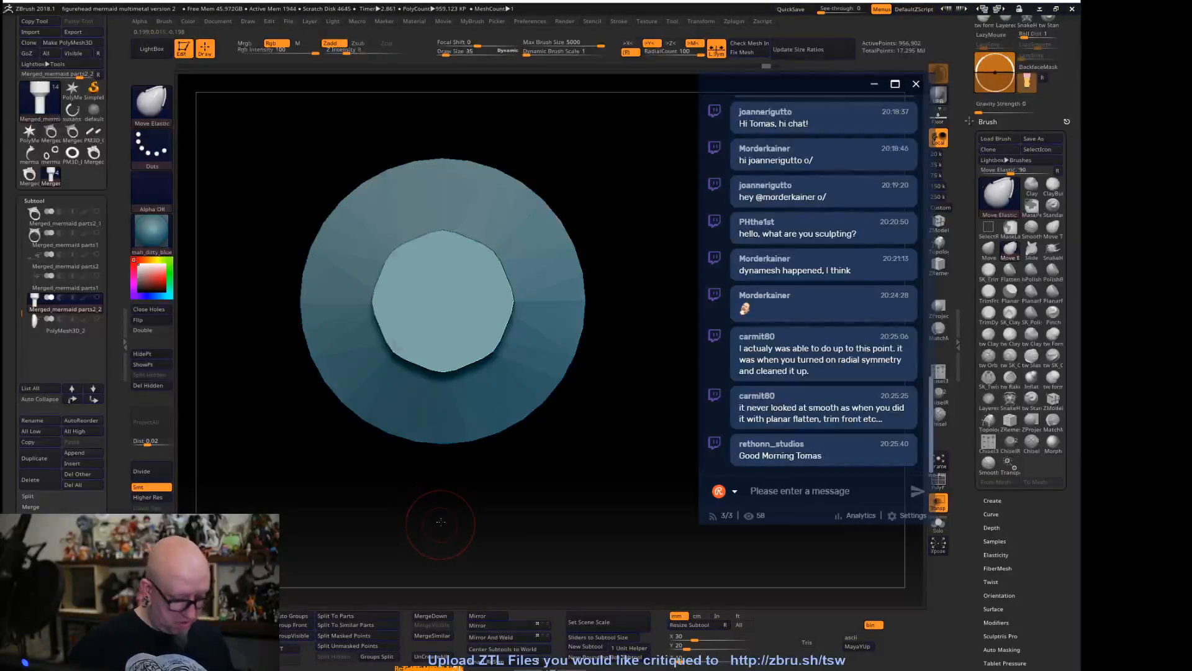
pyautogui.press('w')
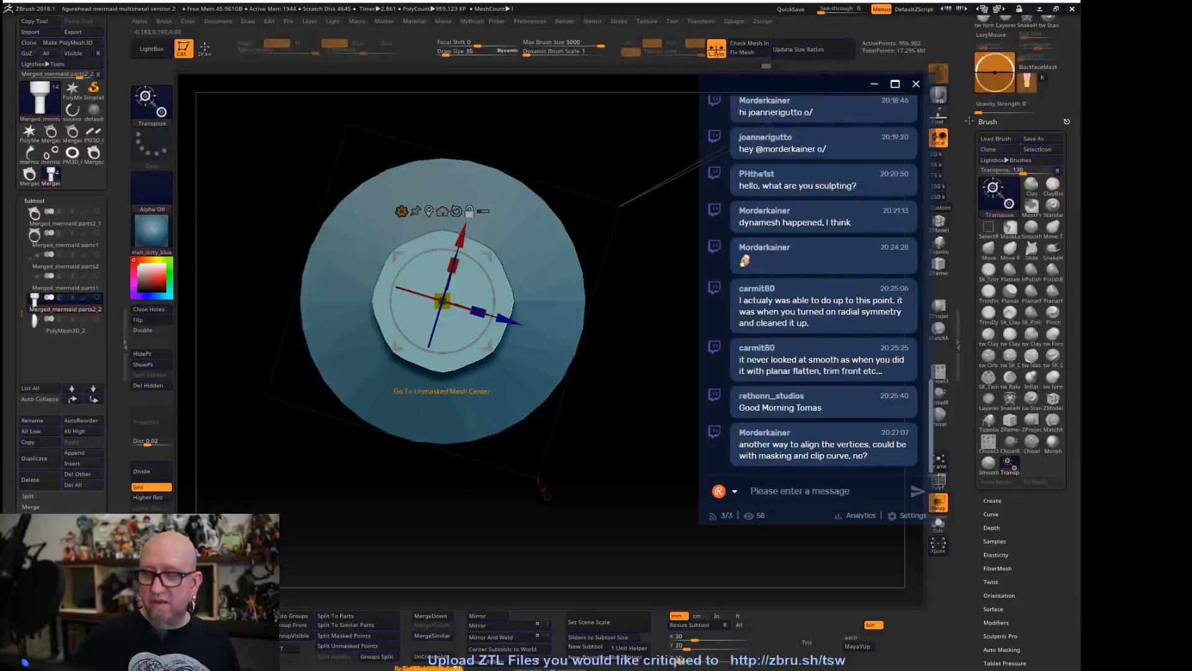
pyautogui.click(456, 209)
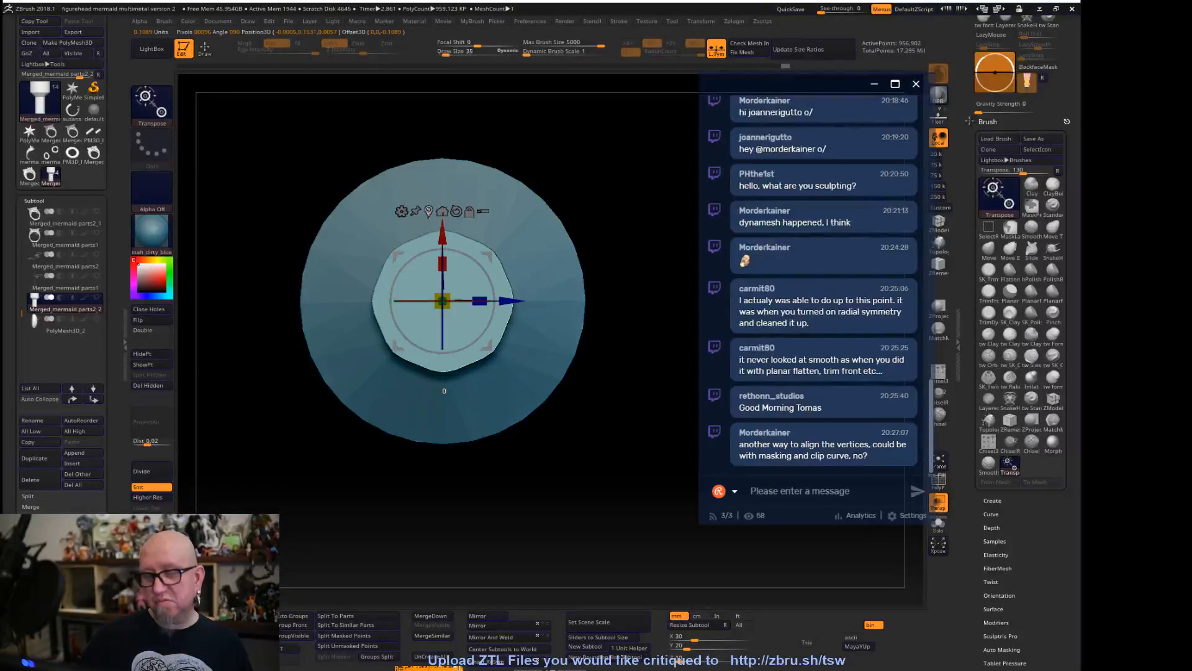
pyautogui.click(443, 211)
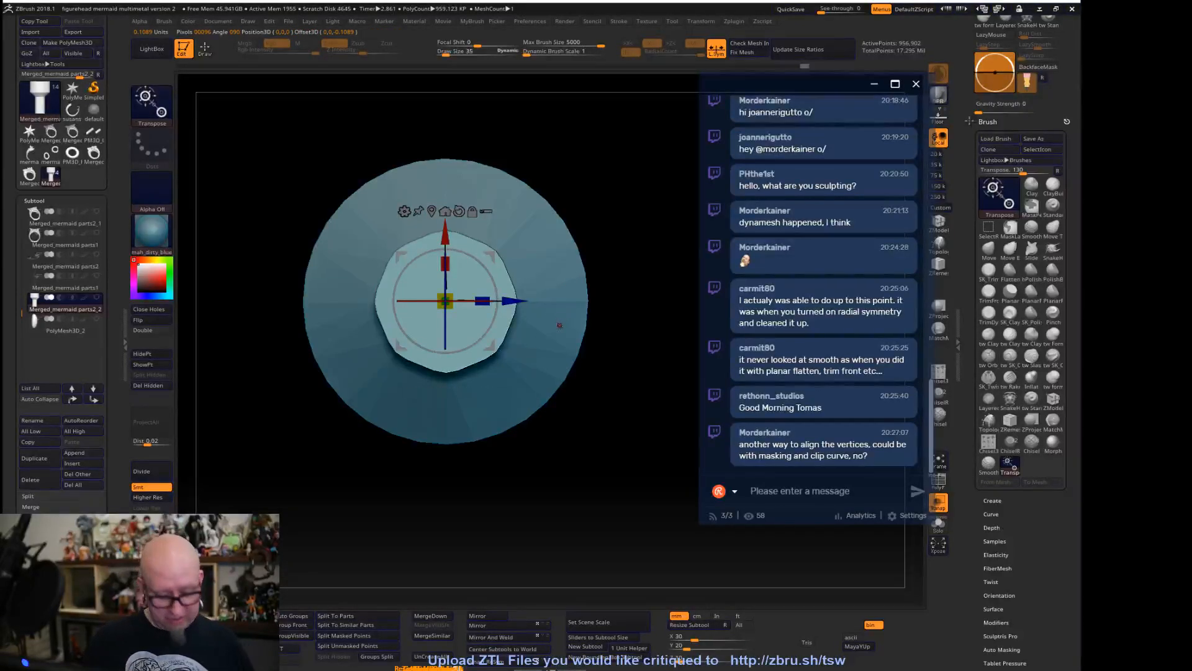
pyautogui.press('q')
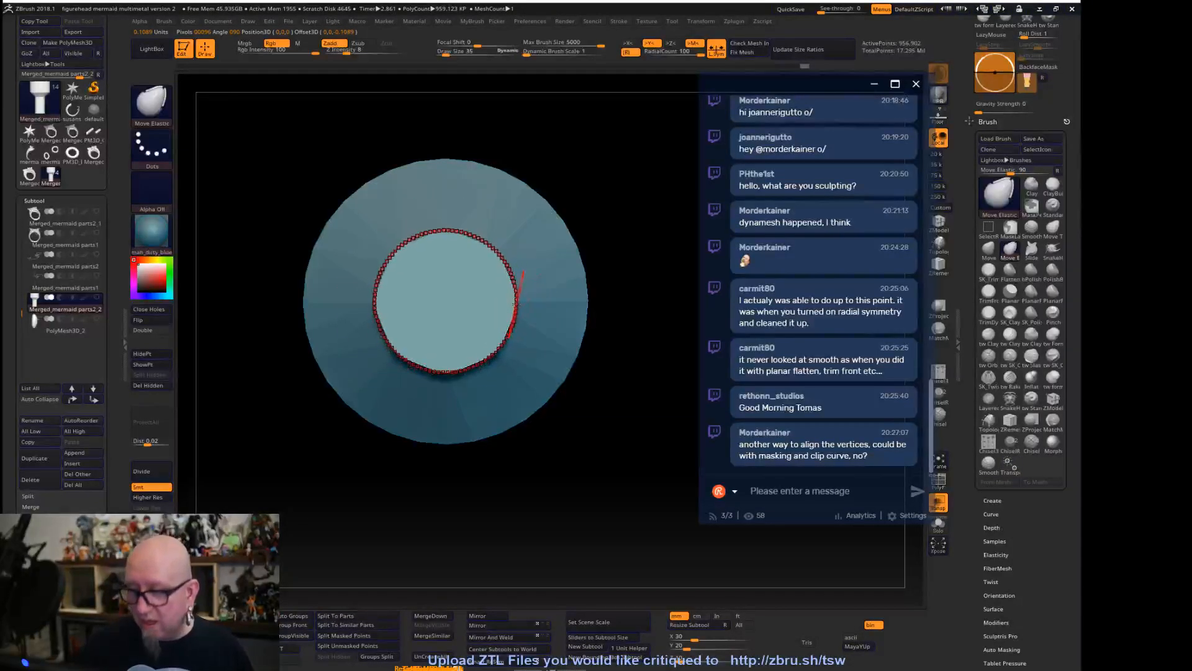
pyautogui.moveTo(627, 255); pyautogui.dragTo(608, 377)
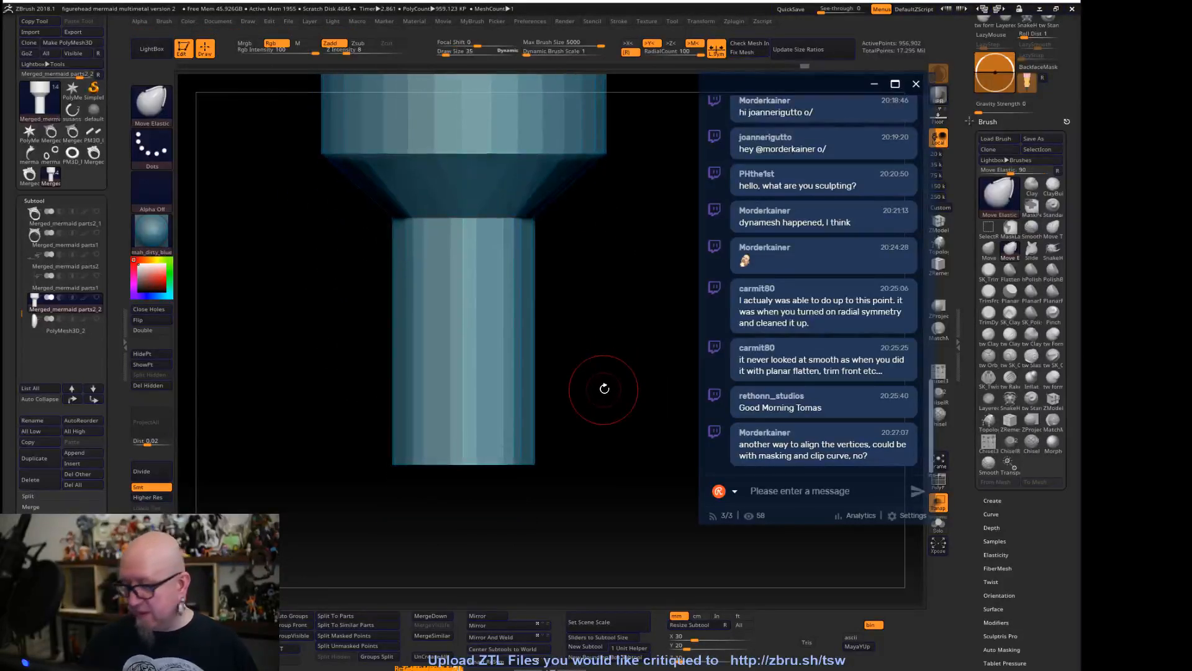
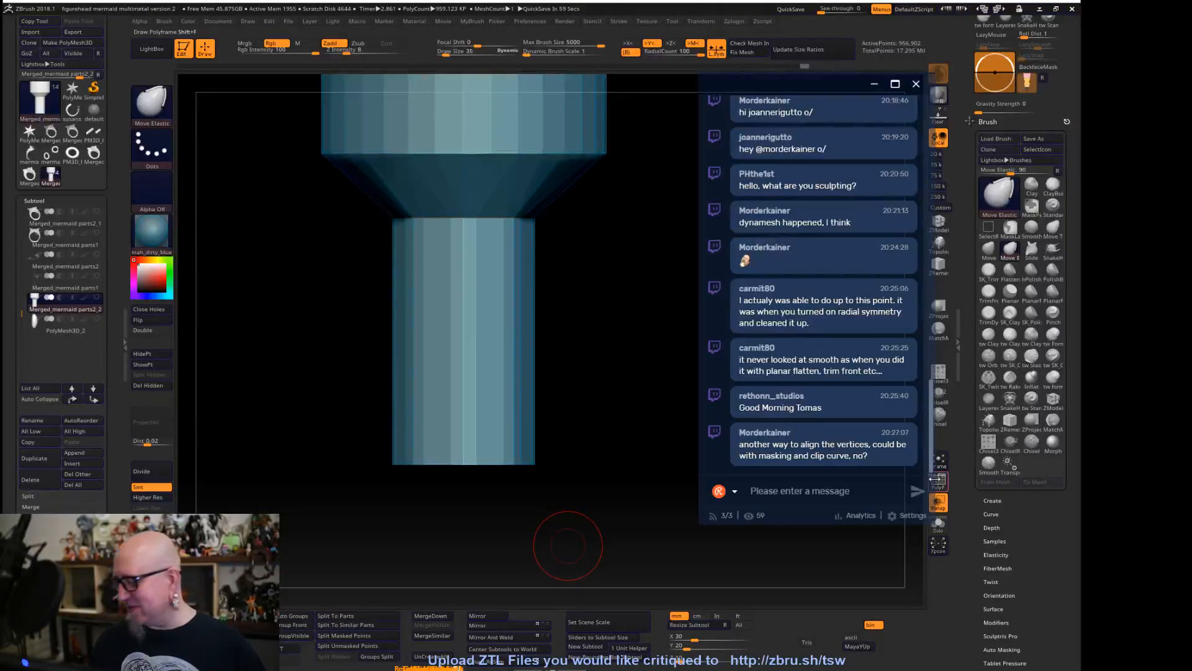
# Flatten the shaft's facets along its full length using the PlanarFlattenLine brush at draw size 8 with radial symmetry
pyautogui.hotkey('shift', 'f')
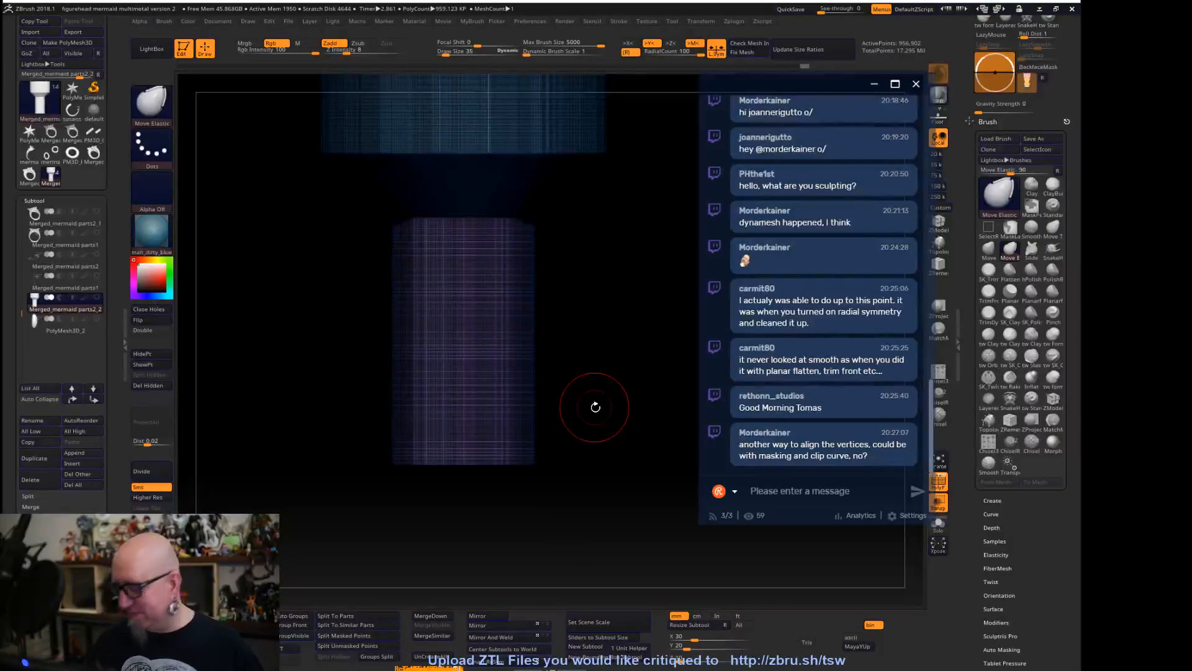
pyautogui.click(931, 487)
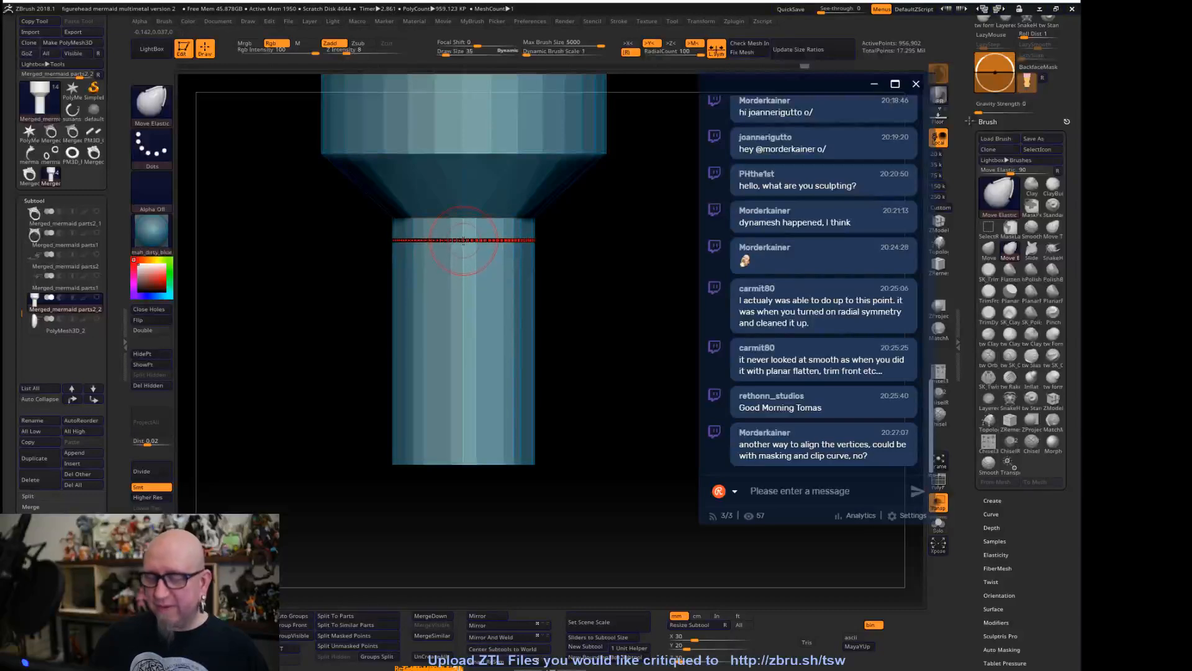
pyautogui.click(1051, 295)
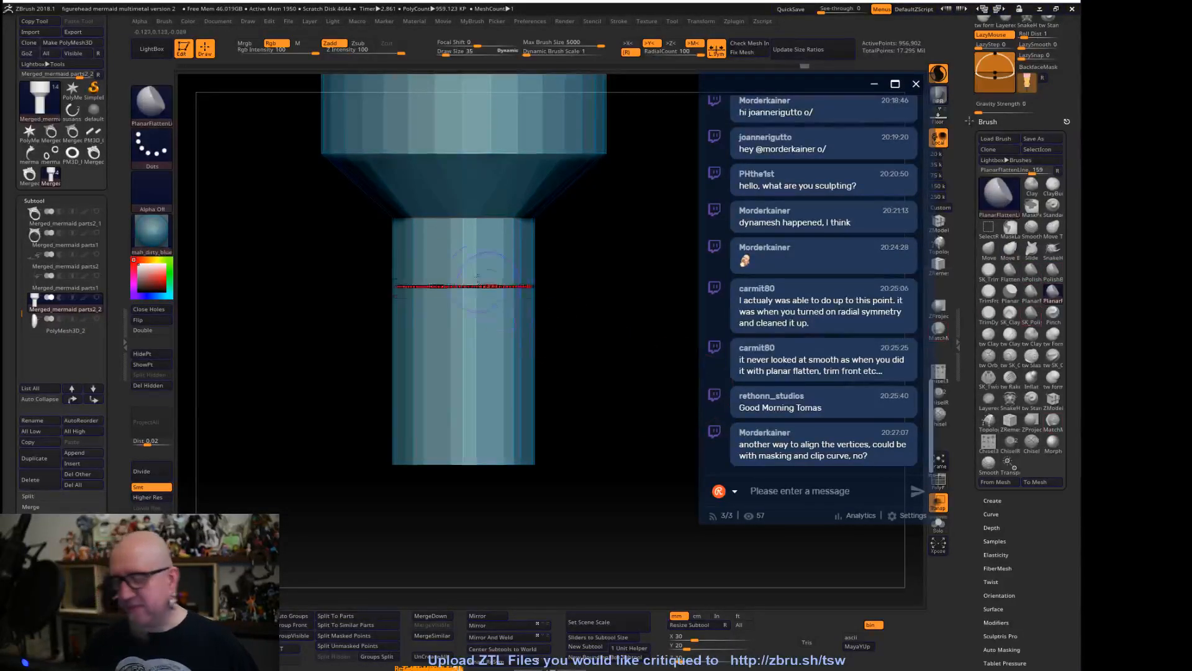
pyautogui.keyDown('alt'); pyautogui.moveTo(586, 255); pyautogui.dragTo(607, 242); pyautogui.keyUp('alt')
pyautogui.press('space')
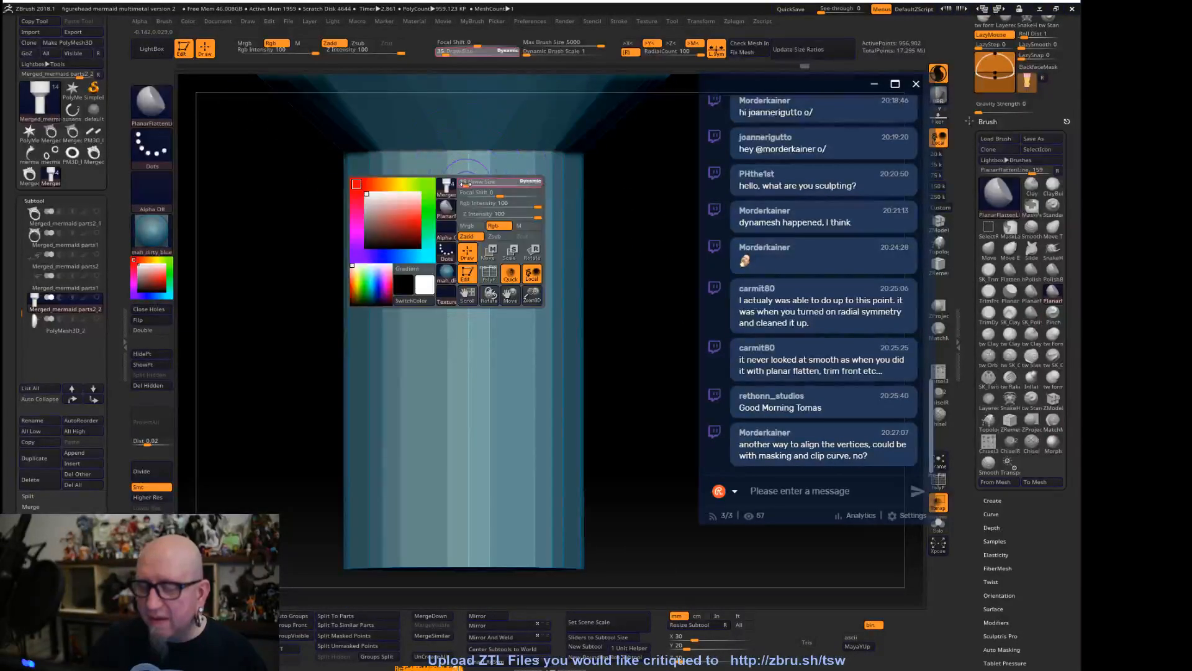
pyautogui.moveTo(465, 184); pyautogui.dragTo(462, 184)
pyautogui.keyDown('shift'); pyautogui.moveTo(615, 162); pyautogui.dragTo(639, 159); pyautogui.keyUp('shift')
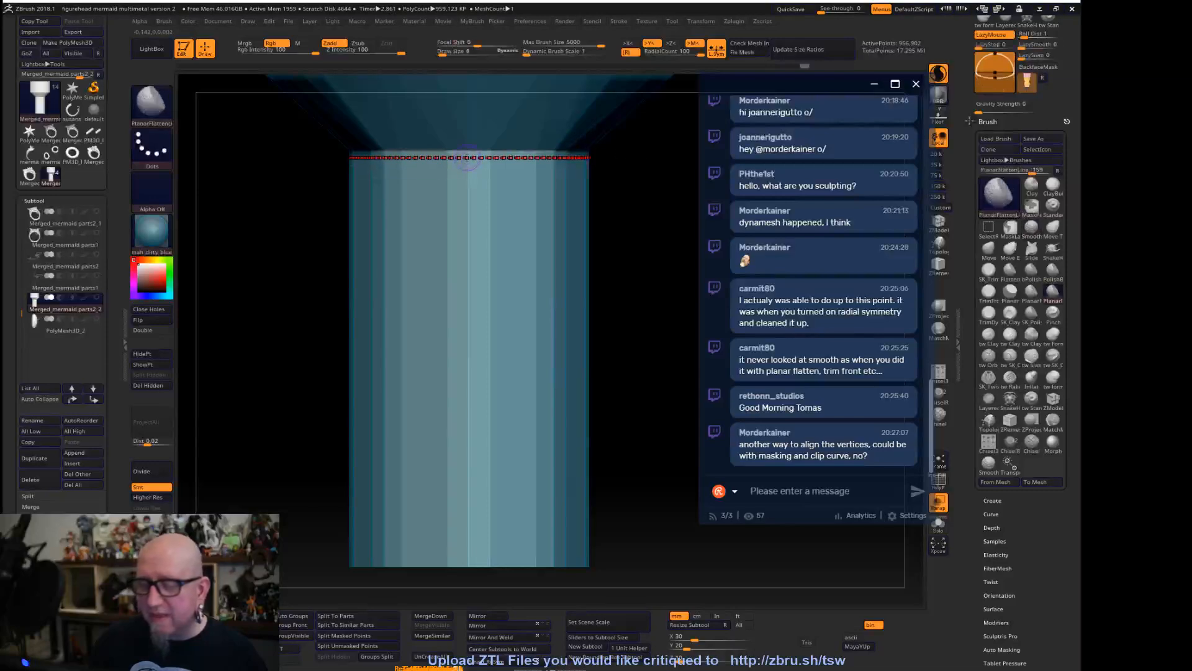
pyautogui.moveTo(469, 156); pyautogui.dragTo(468, 523)
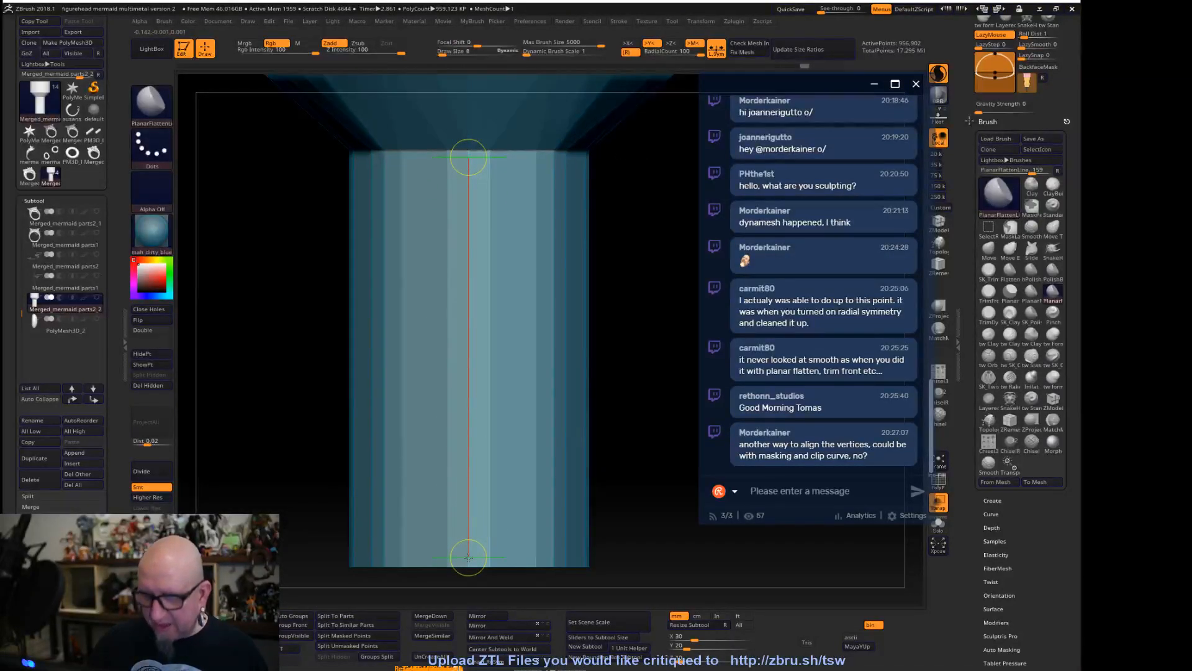
pyautogui.moveTo(468, 557); pyautogui.dragTo(472, 406)
pyautogui.moveTo(470, 236); pyautogui.dragTo(469, 152)
pyautogui.moveTo(471, 233)
pyautogui.mouseDown()
pyautogui.moveTo(478, 562)
pyautogui.moveTo(470, 170)
pyautogui.moveTo(476, 565)
pyautogui.mouseUp()
pyautogui.moveTo(636, 294); pyautogui.dragTo(571, 97)
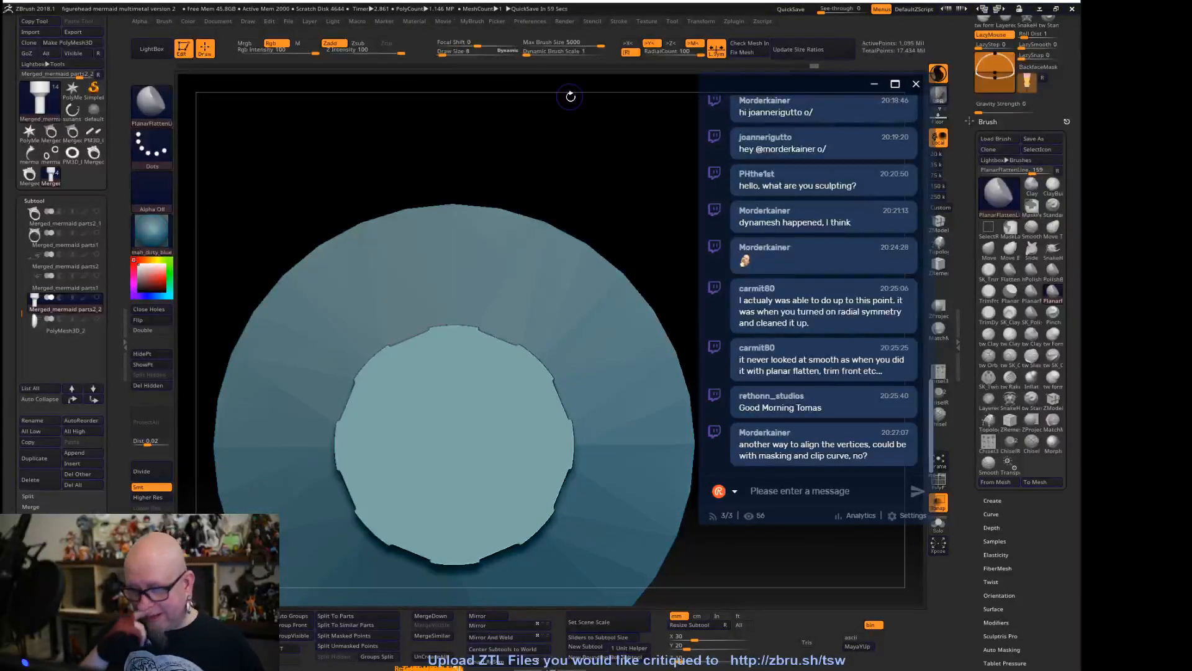
pyautogui.moveTo(540, 187)
pyautogui.mouseDown()
pyautogui.moveTo(576, 301)
pyautogui.moveTo(588, 248)
pyautogui.moveTo(619, 468)
pyautogui.mouseUp()
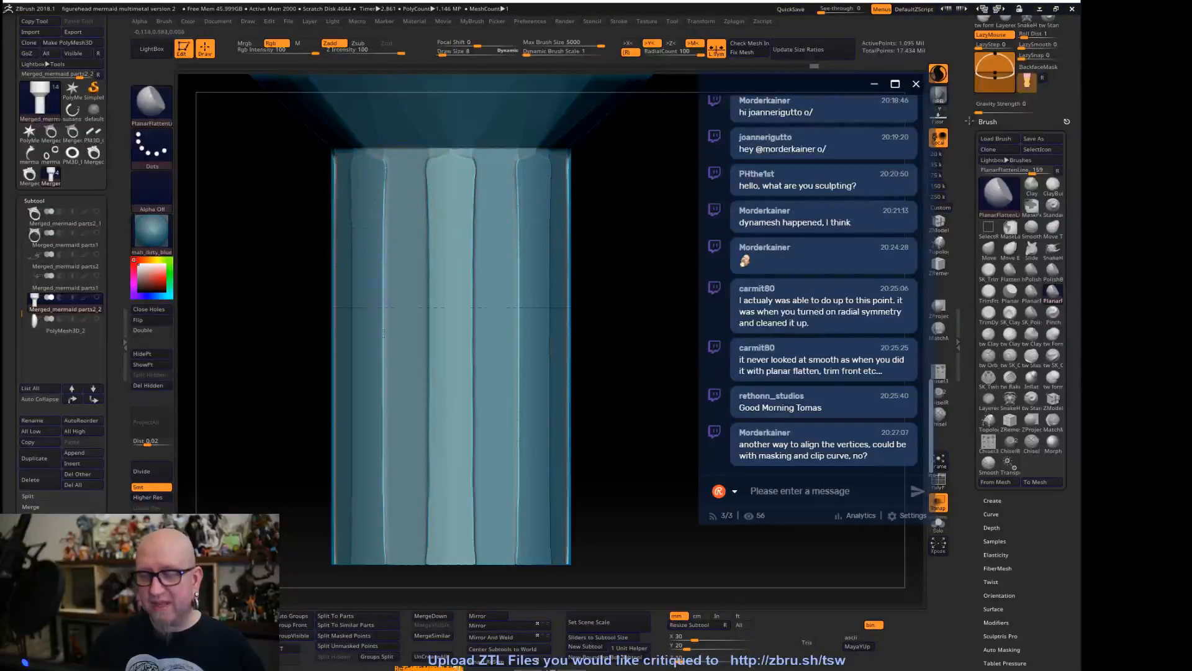
# Build up clay around the shaft along its full length using the tw ClayTubes brush at draw size 11 with radial symmetry
pyautogui.click(990, 337)
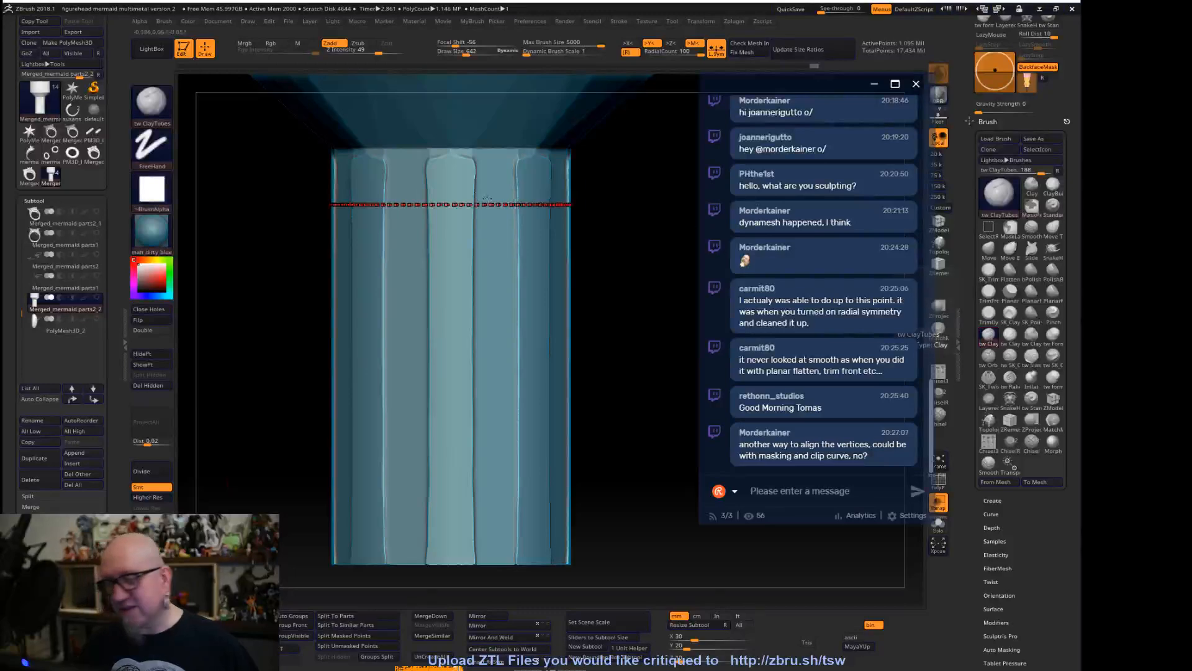
pyautogui.press('space')
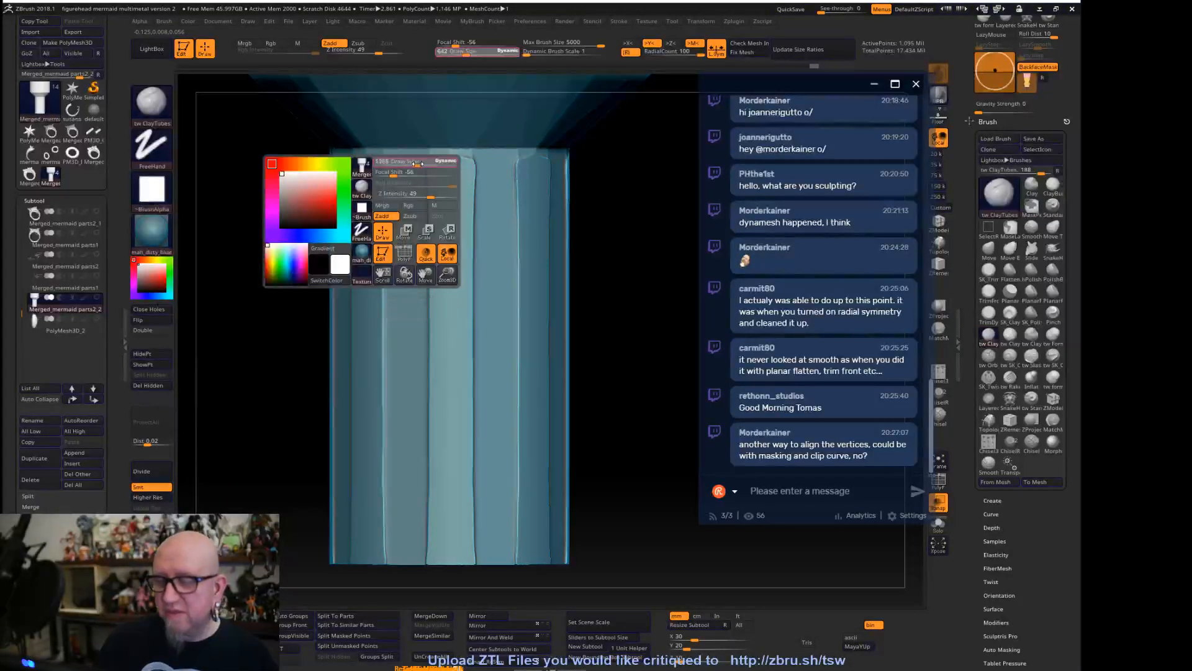
pyautogui.moveTo(428, 164); pyautogui.dragTo(353, 163)
pyautogui.press('space')
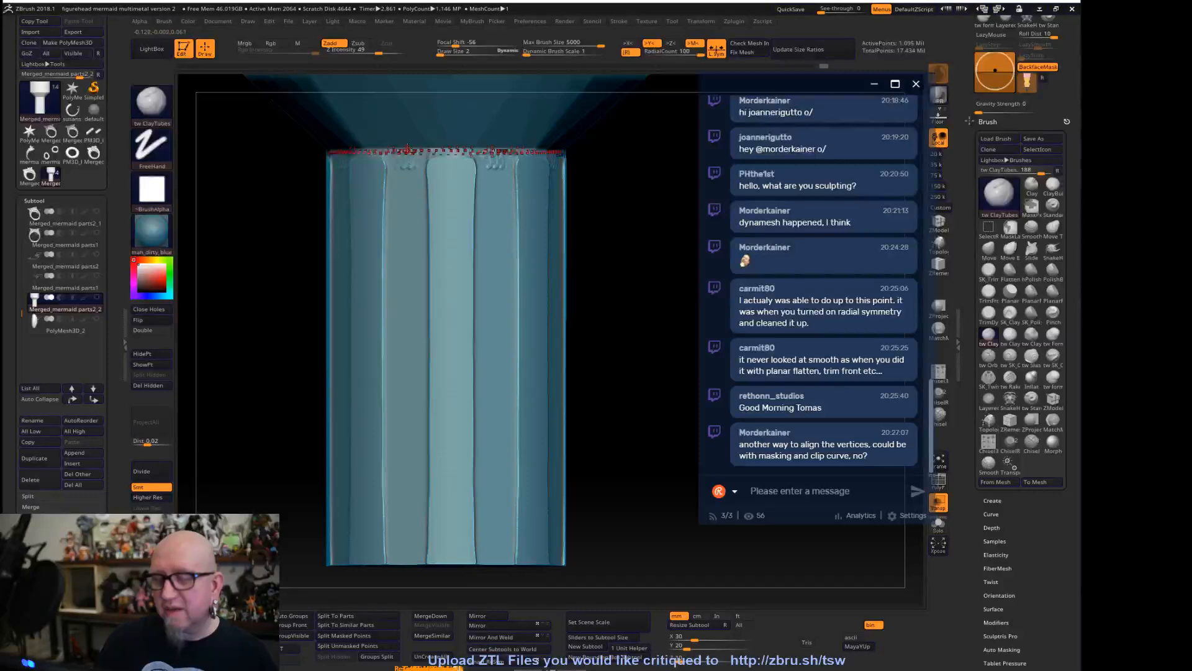
pyautogui.press('space')
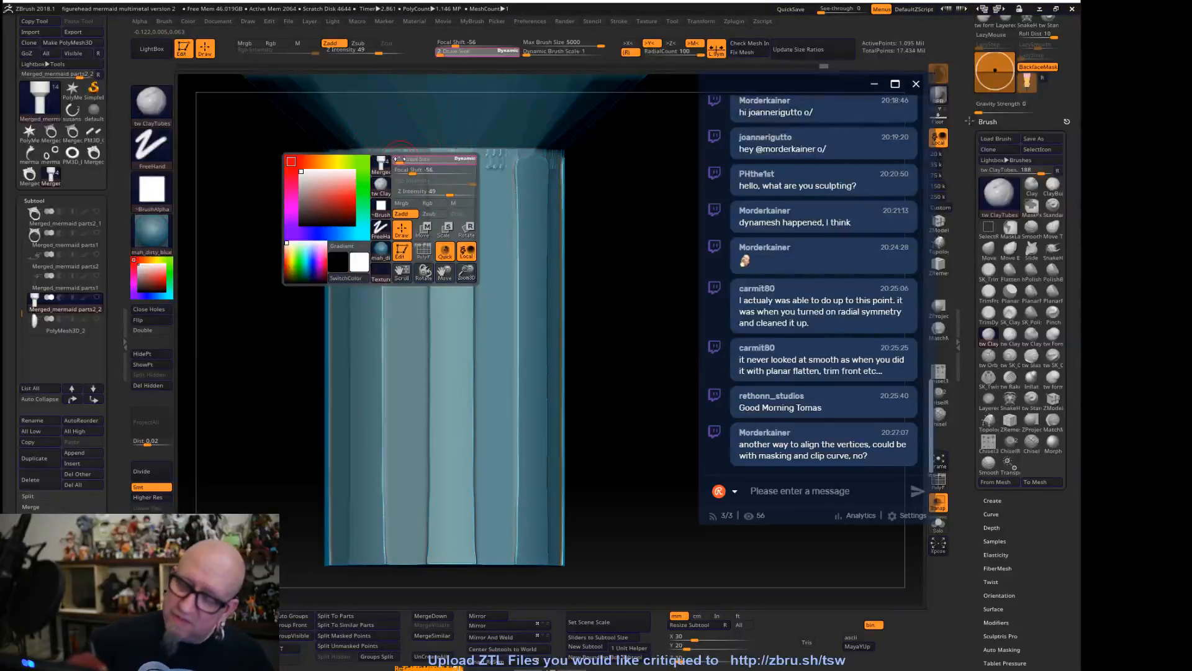
pyautogui.moveTo(399, 160); pyautogui.dragTo(402, 160)
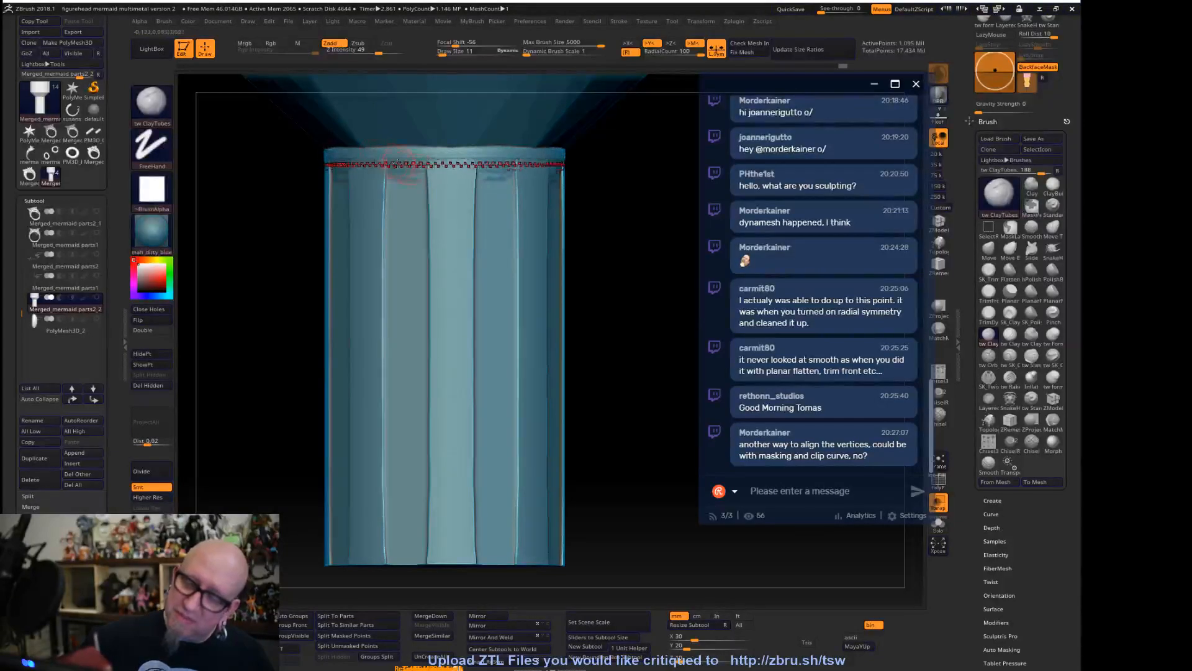
pyautogui.moveTo(405, 175)
pyautogui.mouseDown()
pyautogui.moveTo(410, 217)
pyautogui.moveTo(426, 194)
pyautogui.moveTo(414, 205)
pyautogui.moveTo(427, 549)
pyautogui.mouseUp()
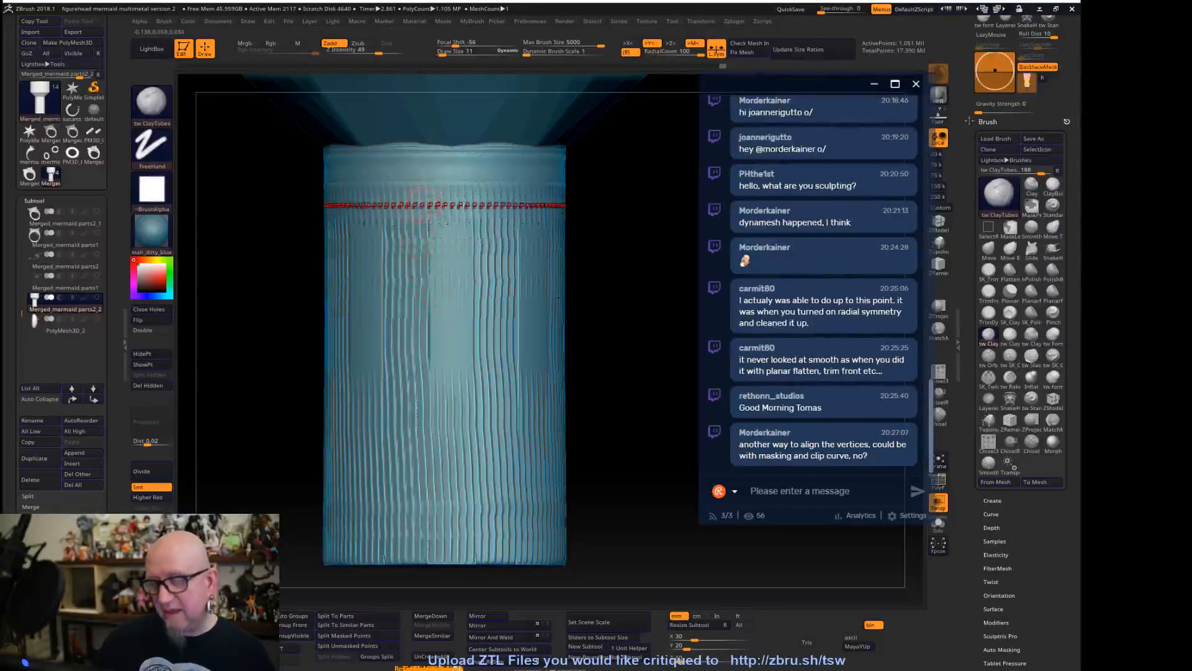
pyautogui.moveTo(418, 205)
pyautogui.mouseDown()
pyautogui.moveTo(434, 190)
pyautogui.moveTo(421, 221)
pyautogui.mouseUp()
pyautogui.moveTo(402, 277)
pyautogui.mouseDown()
pyautogui.moveTo(409, 200)
pyautogui.moveTo(410, 212)
pyautogui.mouseUp()
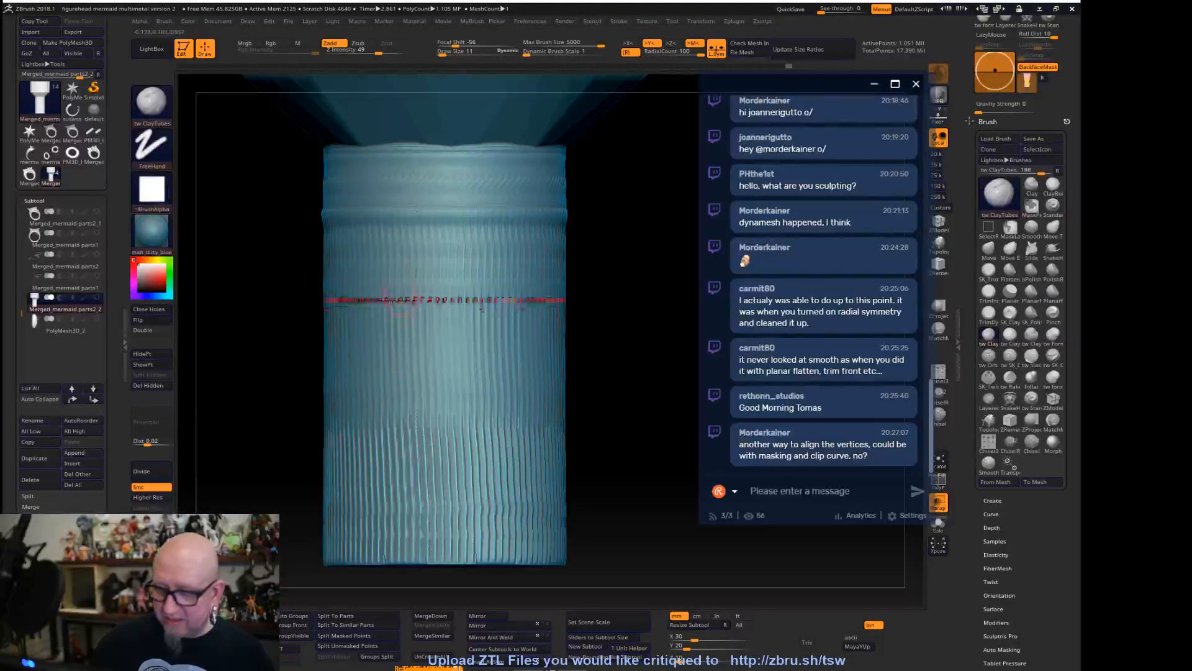
# Smooth out the vertical clay ridges on the shaft down to its lower end
pyautogui.press('shift')
pyautogui.keyDown('shift'); pyautogui.moveTo(427, 165); pyautogui.dragTo(427, 162); pyautogui.keyUp('shift')
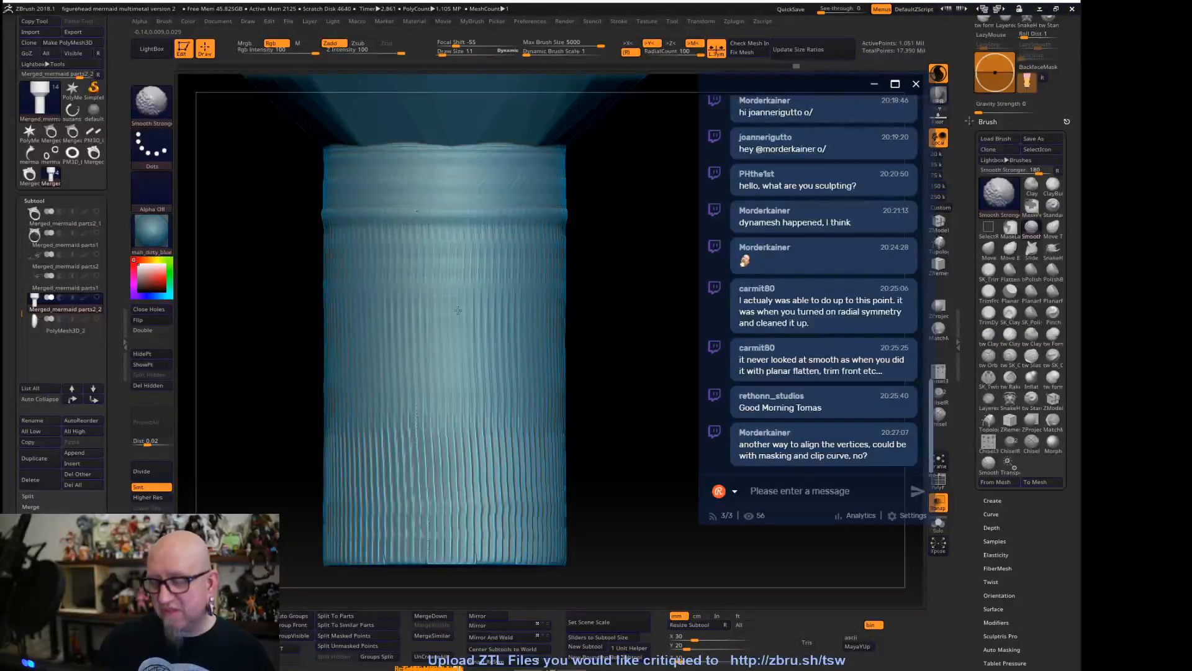
pyautogui.keyDown('shift'); pyautogui.moveTo(482, 423); pyautogui.dragTo(503, 537); pyautogui.keyUp('shift')
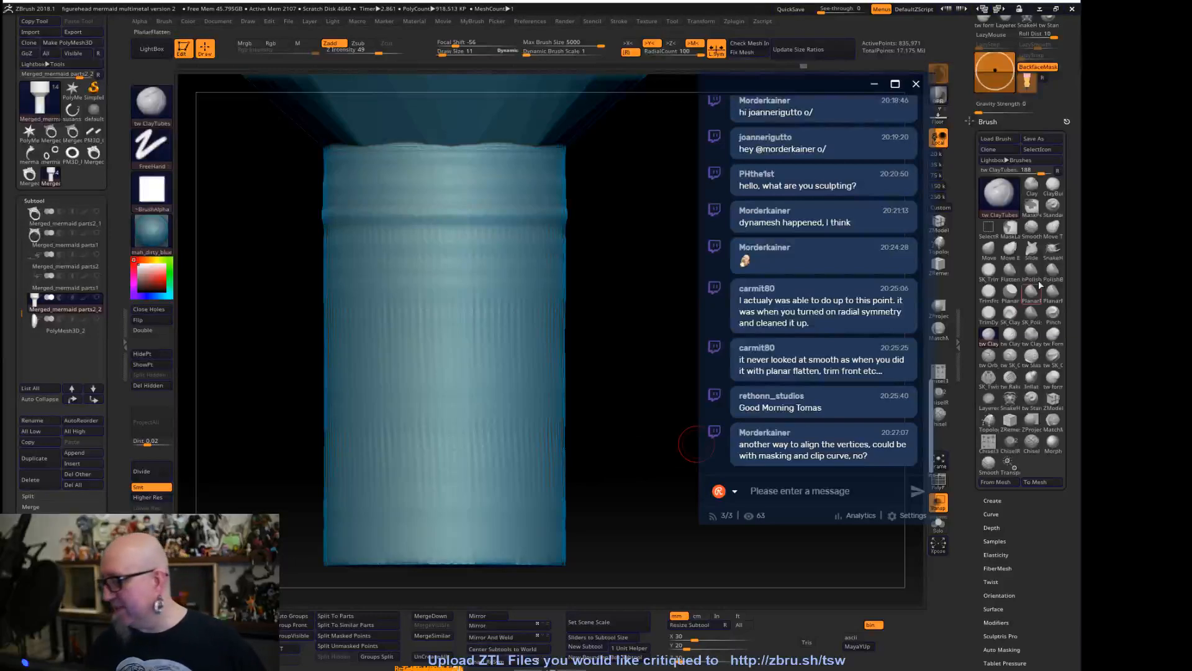
# Trim the shaft's side to an even cylinder along its full length using the TrimFront brush at draw size 11
pyautogui.click(988, 290)
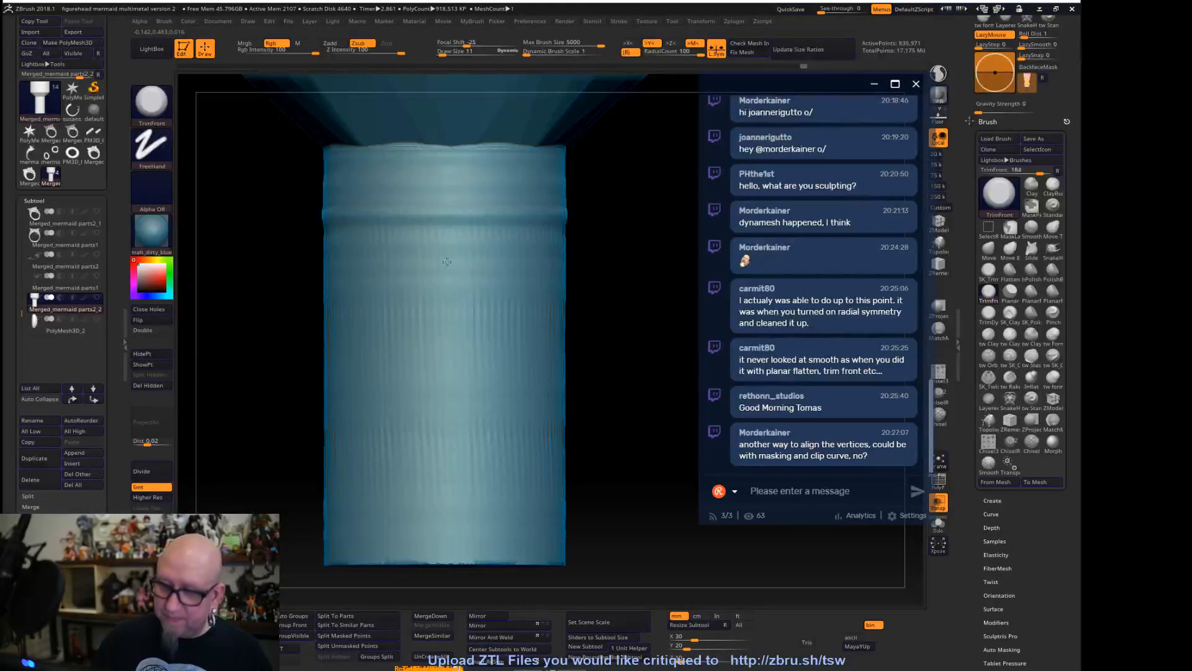
pyautogui.keyDown('shift'); pyautogui.moveTo(593, 290); pyautogui.dragTo(684, 287); pyautogui.keyUp('shift')
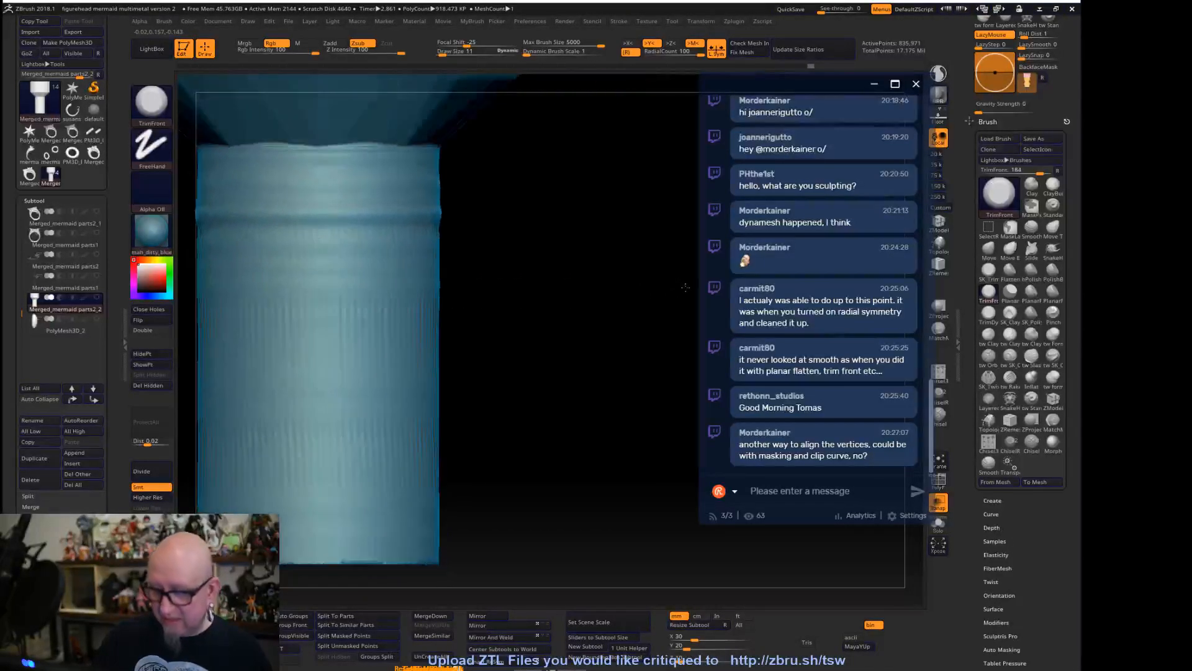
pyautogui.keyDown('alt'); pyautogui.moveTo(457, 284); pyautogui.dragTo(590, 282); pyautogui.keyUp('alt')
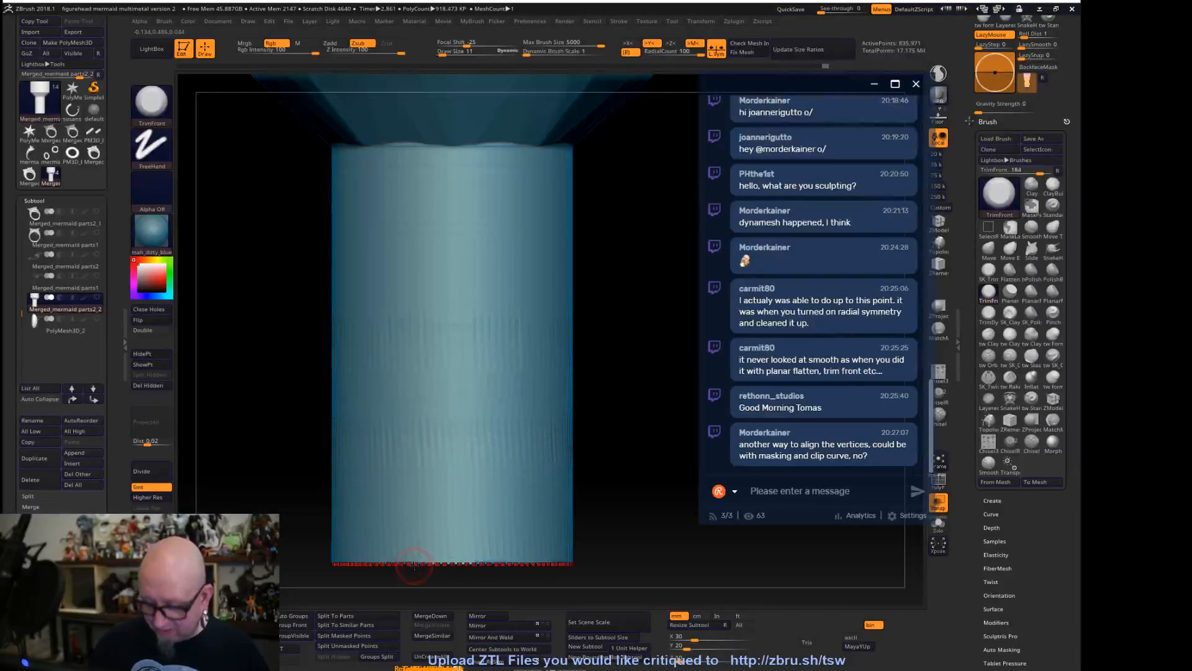
pyautogui.moveTo(463, 562); pyautogui.dragTo(445, 160)
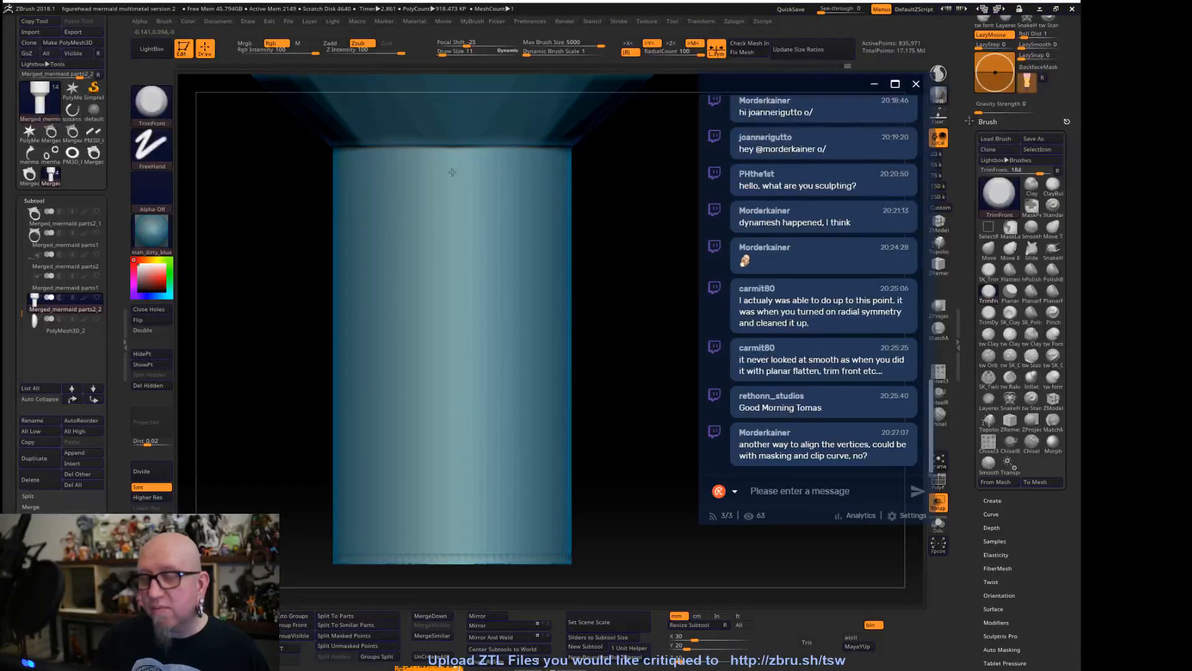
pyautogui.moveTo(625, 499); pyautogui.dragTo(696, 423)
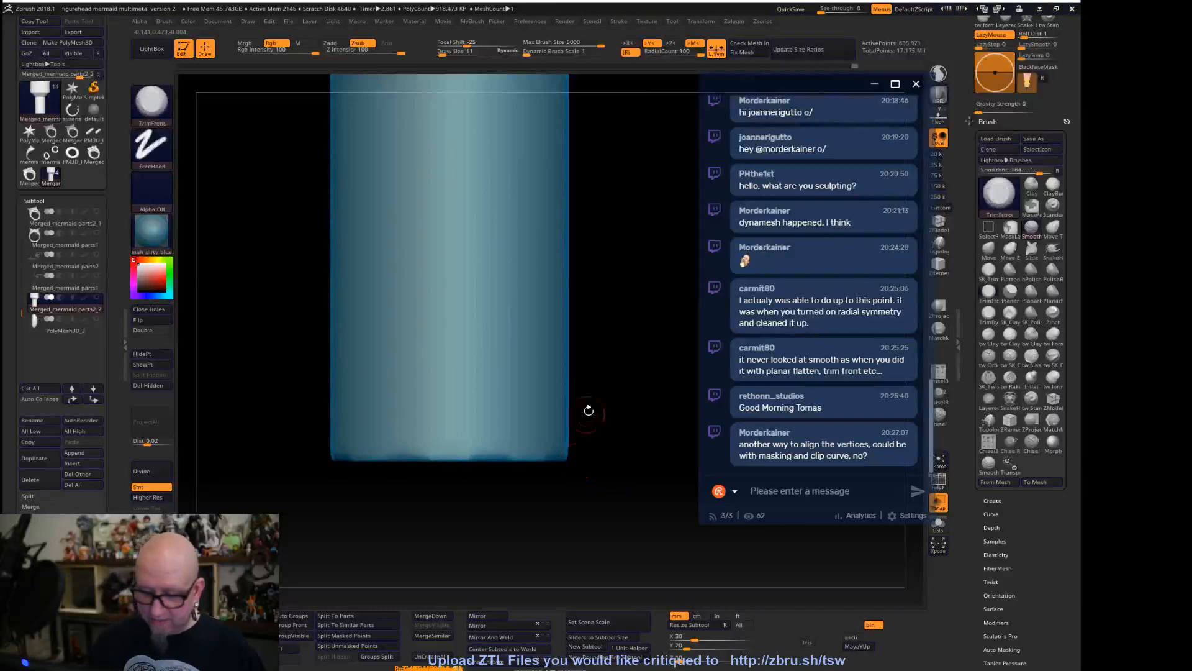
pyautogui.moveTo(597, 418); pyautogui.dragTo(694, 247)
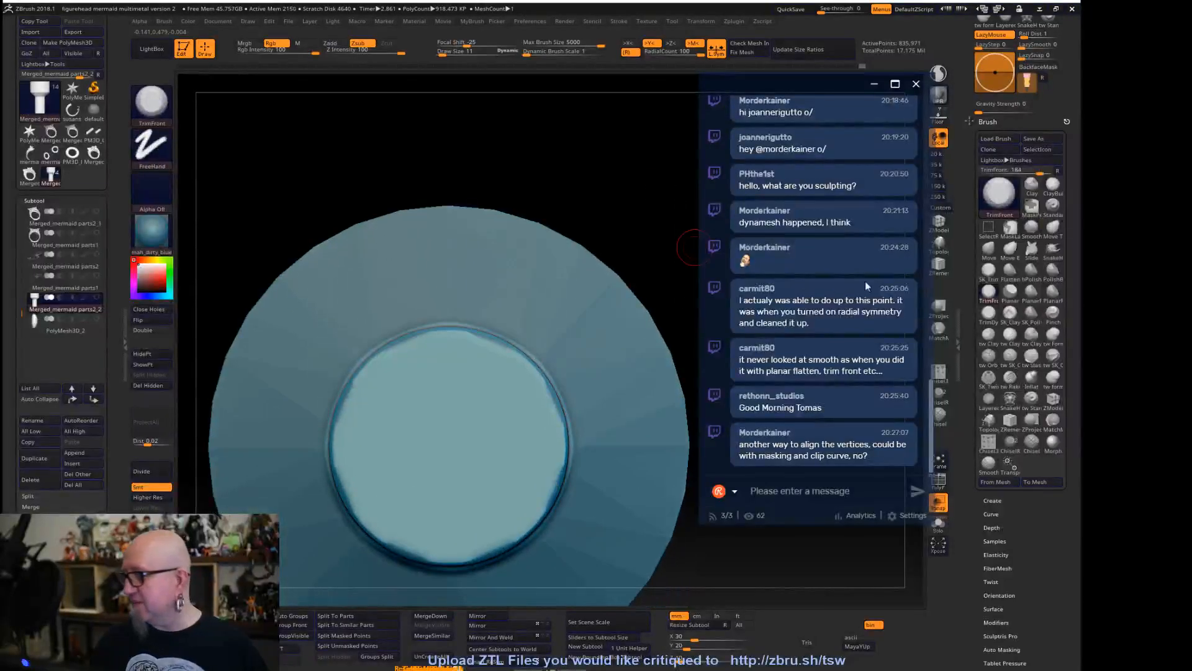
# Try to trim the rim of the shaft's end face using the TrimFront brush with radial symmetry
pyautogui.click(983, 295)
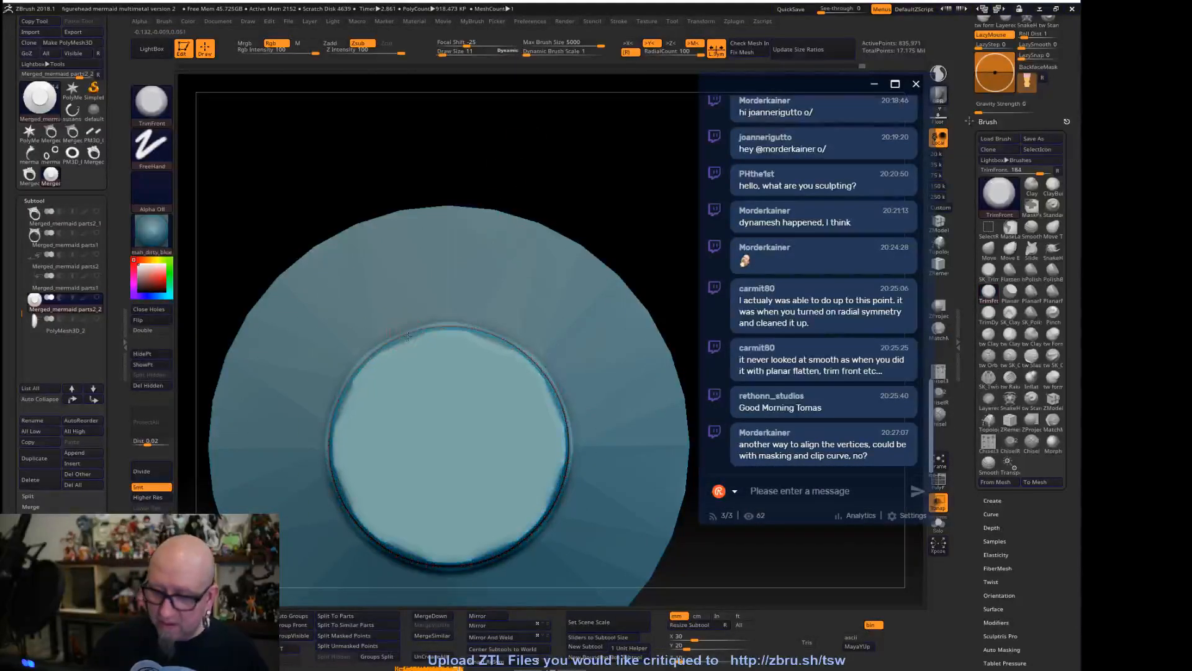
pyautogui.moveTo(405, 342); pyautogui.dragTo(405, 336)
pyautogui.moveTo(402, 341); pyautogui.dragTo(411, 366)
pyautogui.hotkey('ctrl', 'z')
pyautogui.hotkey('ctrl', 'z')
pyautogui.hotkey('ctrl', 'z')
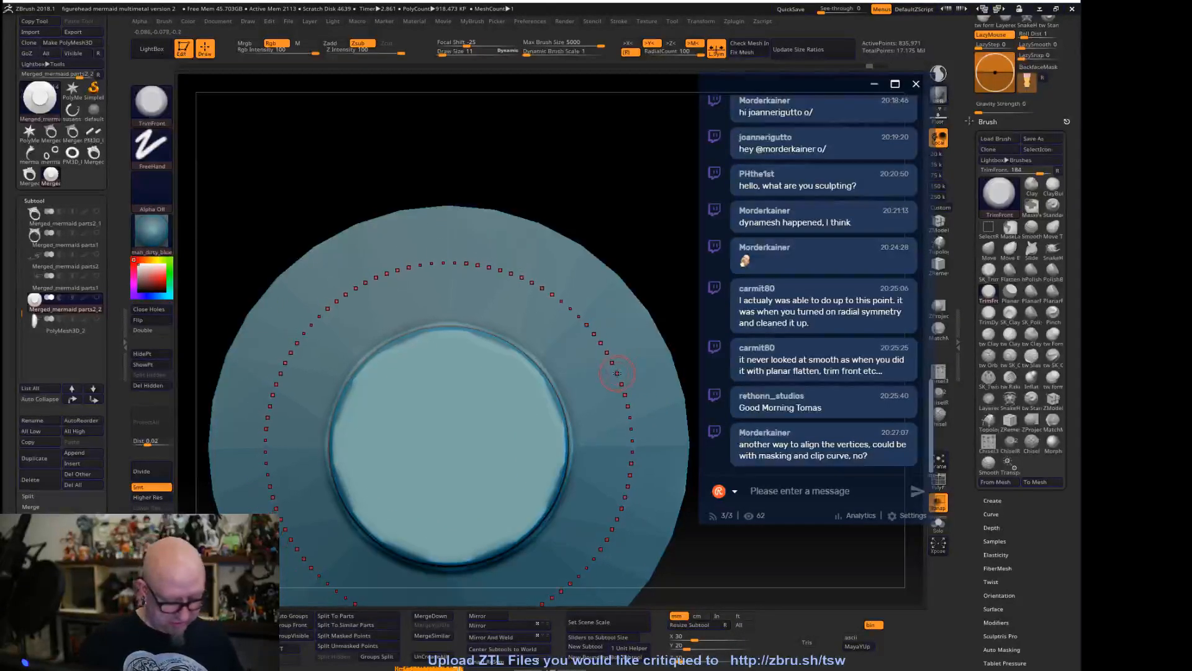
# Turn symmetry off and flatten the shaft's end face out to its rim using the TrimFront brush at draw size 19
pyautogui.press('x')
pyautogui.moveTo(394, 321); pyautogui.dragTo(399, 325, button='right')
pyautogui.press('space')
pyautogui.moveTo(404, 333)
pyautogui.mouseDown()
pyautogui.moveTo(429, 332)
pyautogui.moveTo(407, 332)
pyautogui.mouseUp()
pyautogui.moveTo(606, 162); pyautogui.dragTo(590, 152)
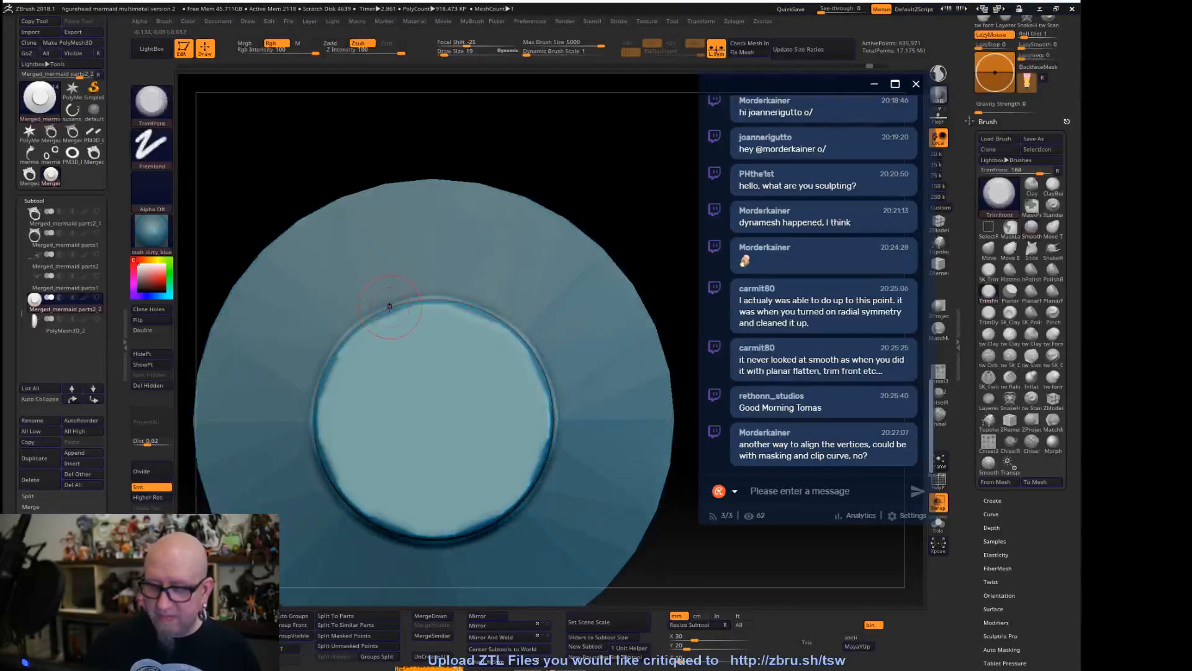
pyautogui.moveTo(417, 306)
pyautogui.mouseDown()
pyautogui.moveTo(348, 437)
pyautogui.moveTo(518, 490)
pyautogui.moveTo(489, 318)
pyautogui.moveTo(360, 385)
pyautogui.moveTo(429, 497)
pyautogui.moveTo(505, 488)
pyautogui.mouseUp()
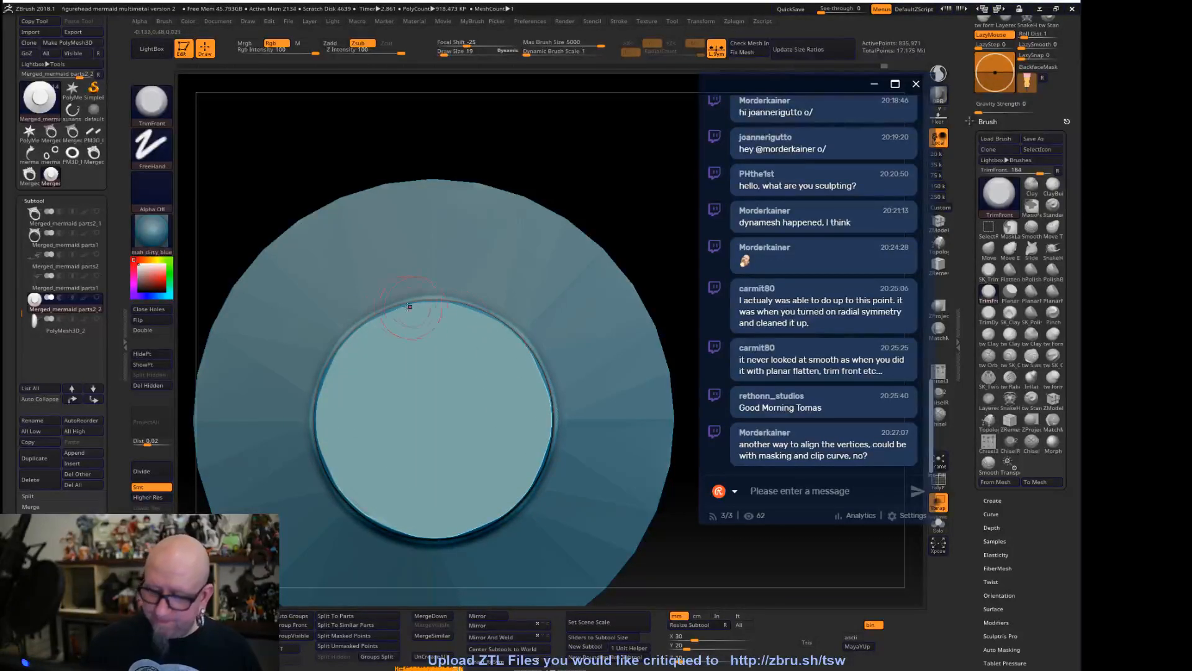
pyautogui.moveTo(388, 309)
pyautogui.mouseDown()
pyautogui.moveTo(329, 434)
pyautogui.moveTo(429, 508)
pyautogui.moveTo(540, 429)
pyautogui.moveTo(463, 311)
pyautogui.moveTo(357, 404)
pyautogui.moveTo(404, 490)
pyautogui.moveTo(453, 507)
pyautogui.moveTo(515, 418)
pyautogui.mouseUp()
# Turn radial symmetry back on and flatten the facets on the cutter head's side using the PlanarFlattenLine brush at draw size 8
pyautogui.moveTo(665, 198); pyautogui.dragTo(641, 484)
pyautogui.moveTo(641, 542); pyautogui.dragTo(591, 458)
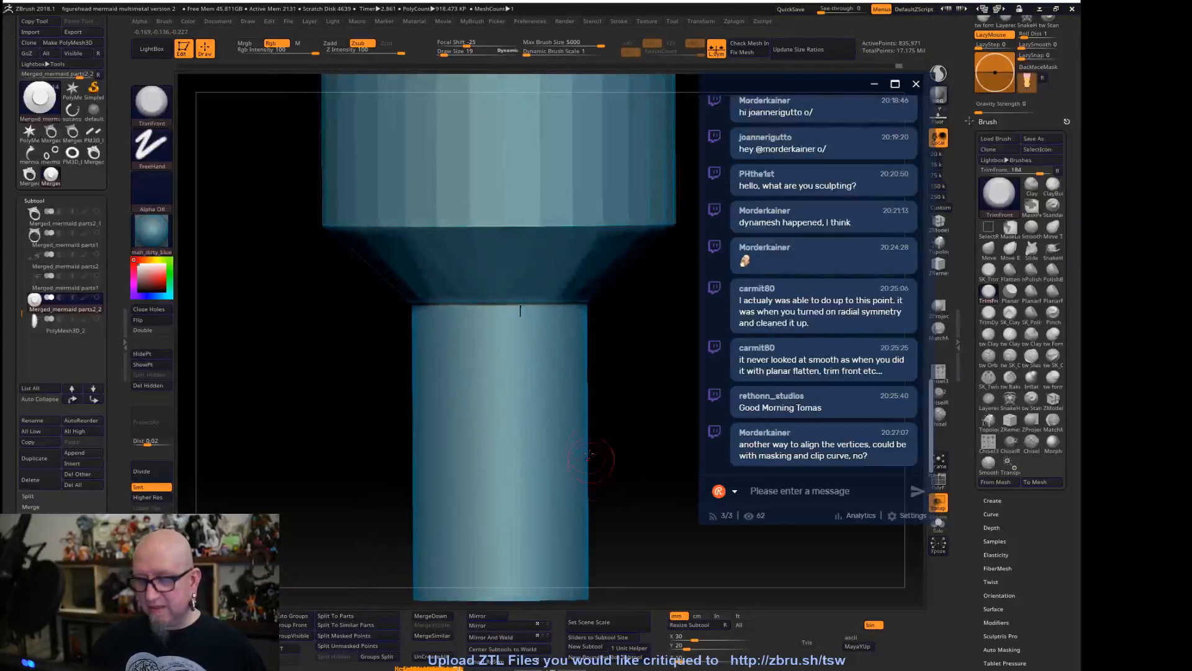
pyautogui.keyDown('alt'); pyautogui.moveTo(590, 359); pyautogui.dragTo(592, 449); pyautogui.keyUp('alt')
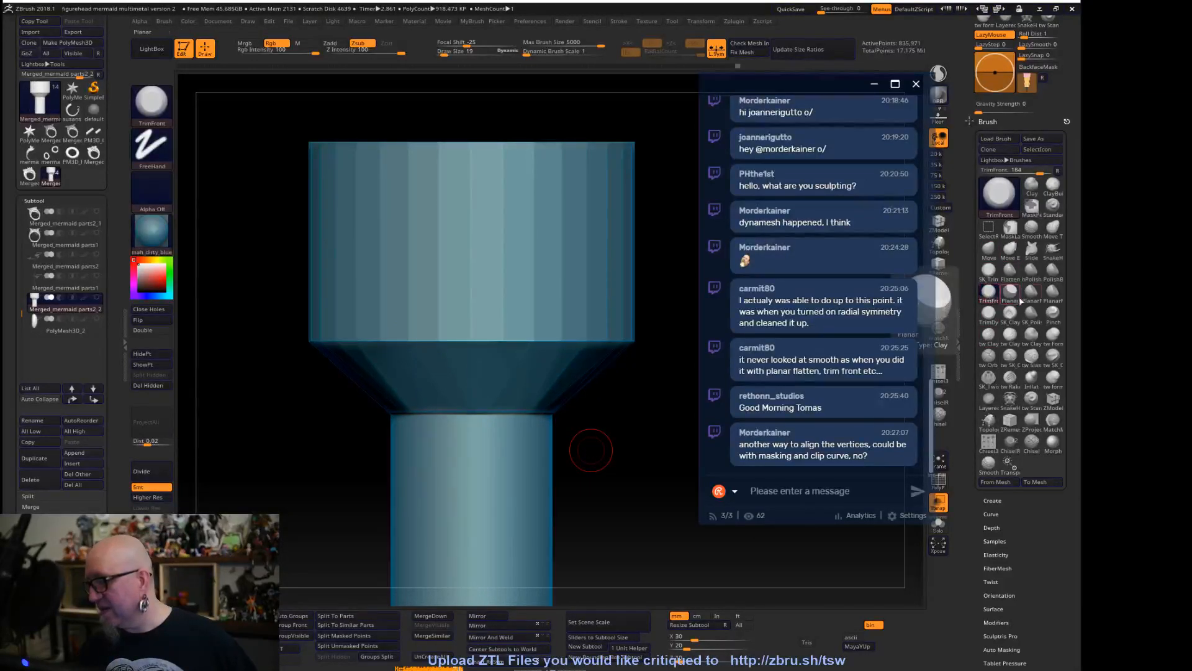
pyautogui.click(1056, 295)
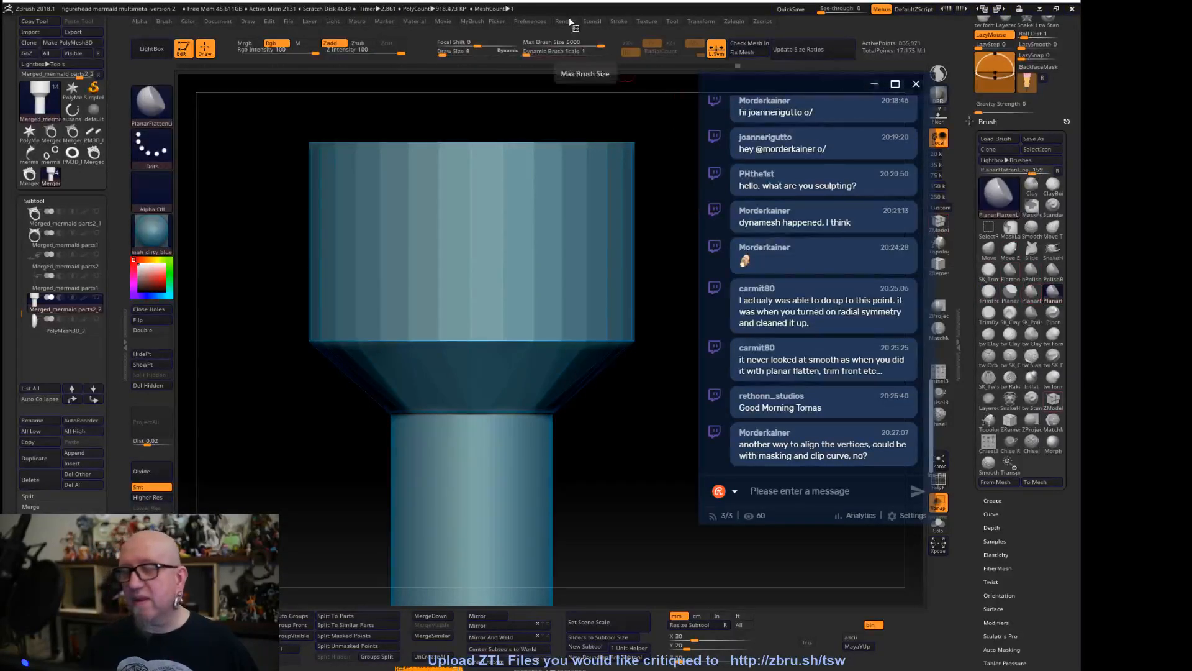
pyautogui.press('x')
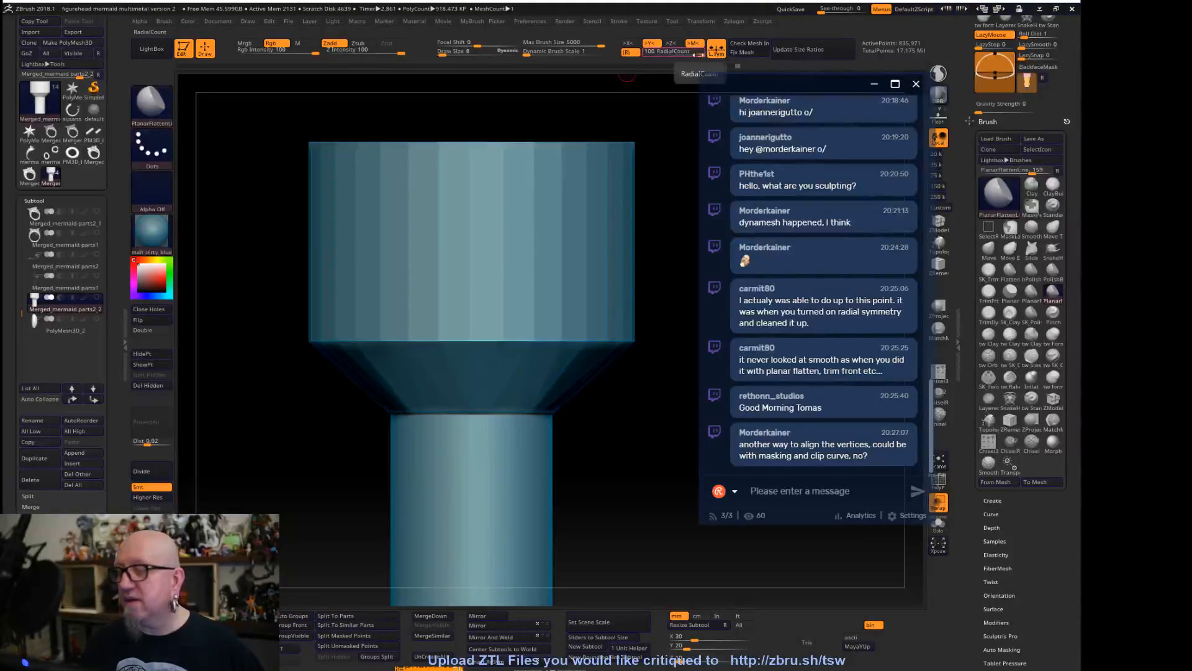
pyautogui.moveTo(471, 144); pyautogui.dragTo(471, 335)
pyautogui.moveTo(474, 260); pyautogui.dragTo(472, 147)
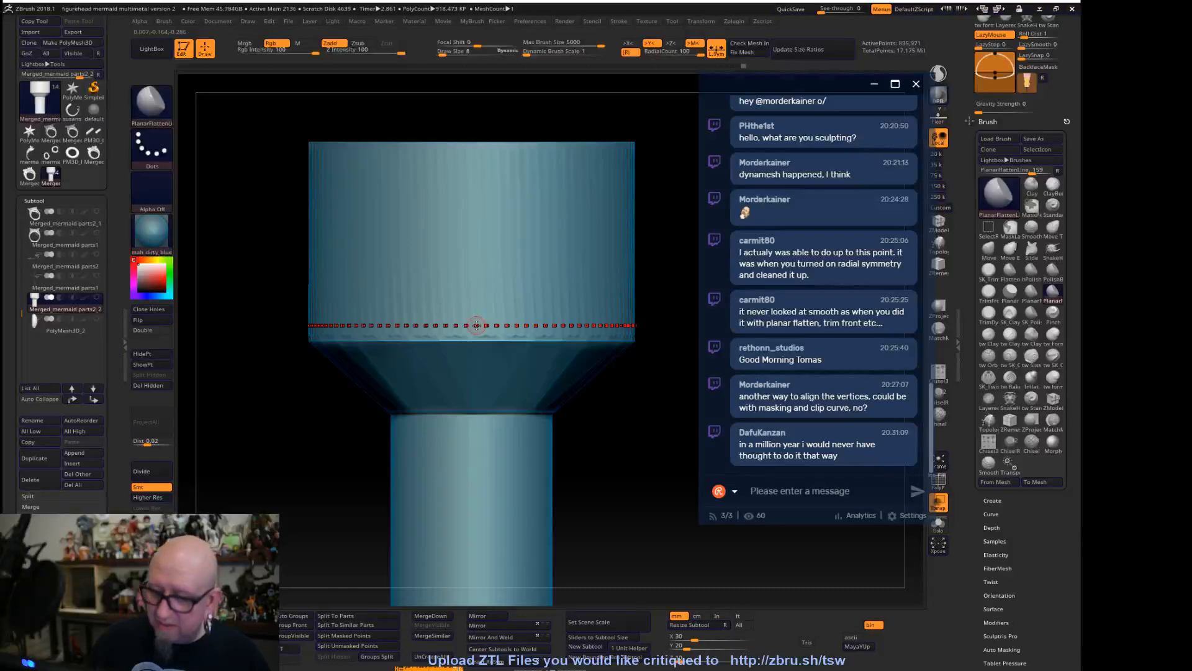
pyautogui.moveTo(485, 326); pyautogui.dragTo(472, 152)
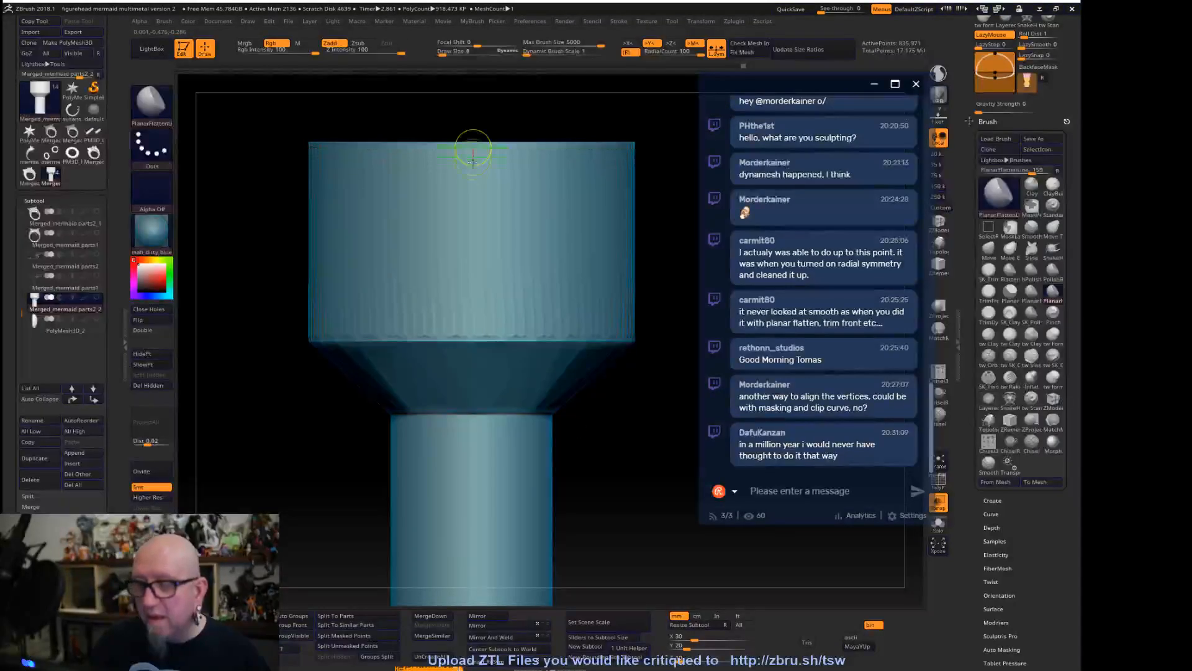
pyautogui.moveTo(473, 233); pyautogui.dragTo(478, 296)
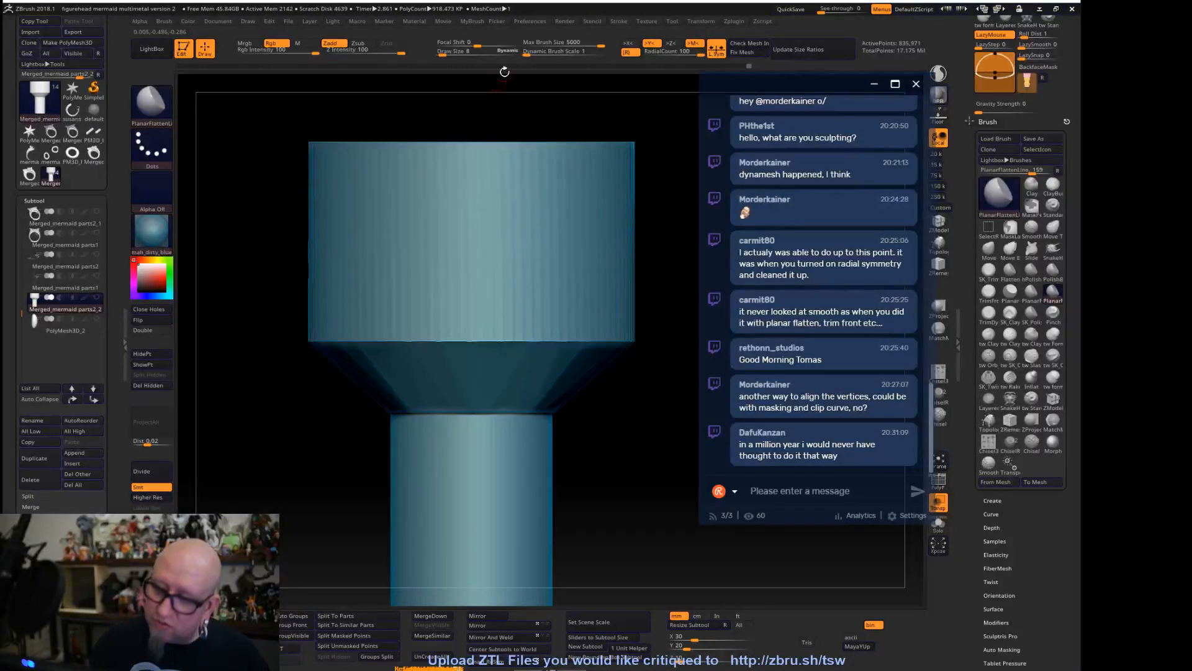
# Polish the side of the cutter head using the SK_TrimPolish brush at draw size 48 and Z intensity 5
pyautogui.moveTo(673, 191); pyautogui.dragTo(498, 506)
pyautogui.click(989, 269)
pyautogui.press('space')
pyautogui.moveTo(550, 235); pyautogui.dragTo(528, 236)
pyautogui.moveTo(357, 52); pyautogui.dragTo(341, 52)
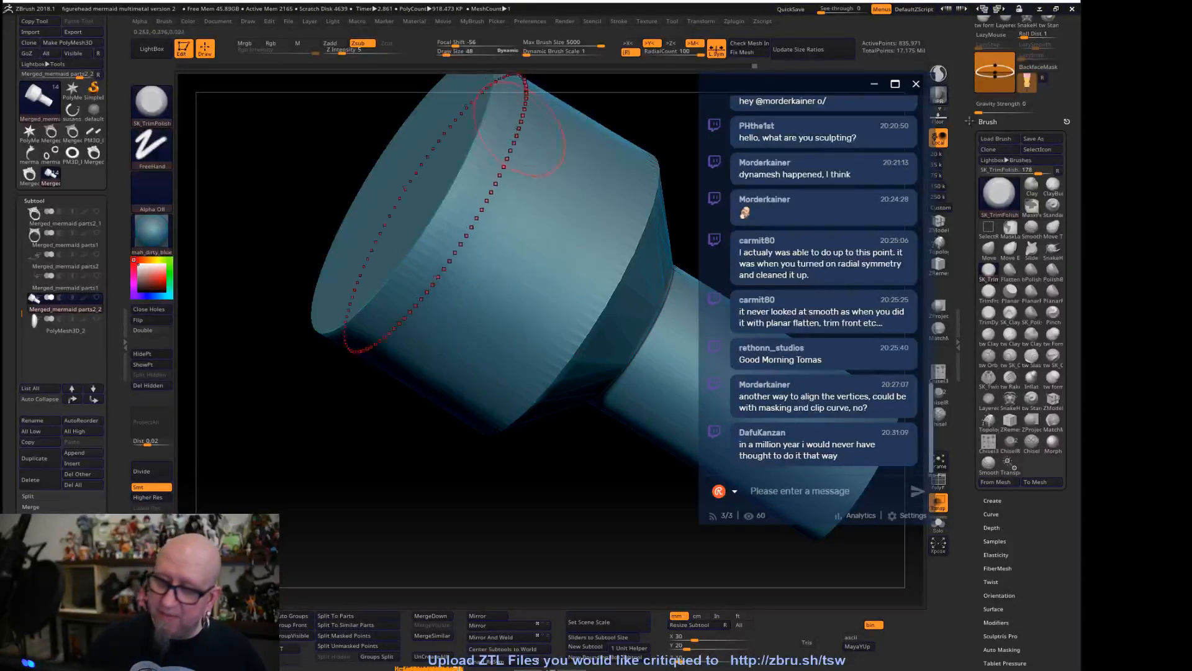
pyautogui.moveTo(578, 124)
pyautogui.mouseDown()
pyautogui.moveTo(472, 412)
pyautogui.moveTo(562, 355)
pyautogui.mouseUp()
pyautogui.moveTo(645, 159); pyautogui.dragTo(481, 423)
pyautogui.moveTo(492, 554)
pyautogui.mouseDown()
pyautogui.moveTo(545, 416)
pyautogui.moveTo(586, 453)
pyautogui.mouseUp()
pyautogui.moveTo(620, 258); pyautogui.dragTo(498, 132)
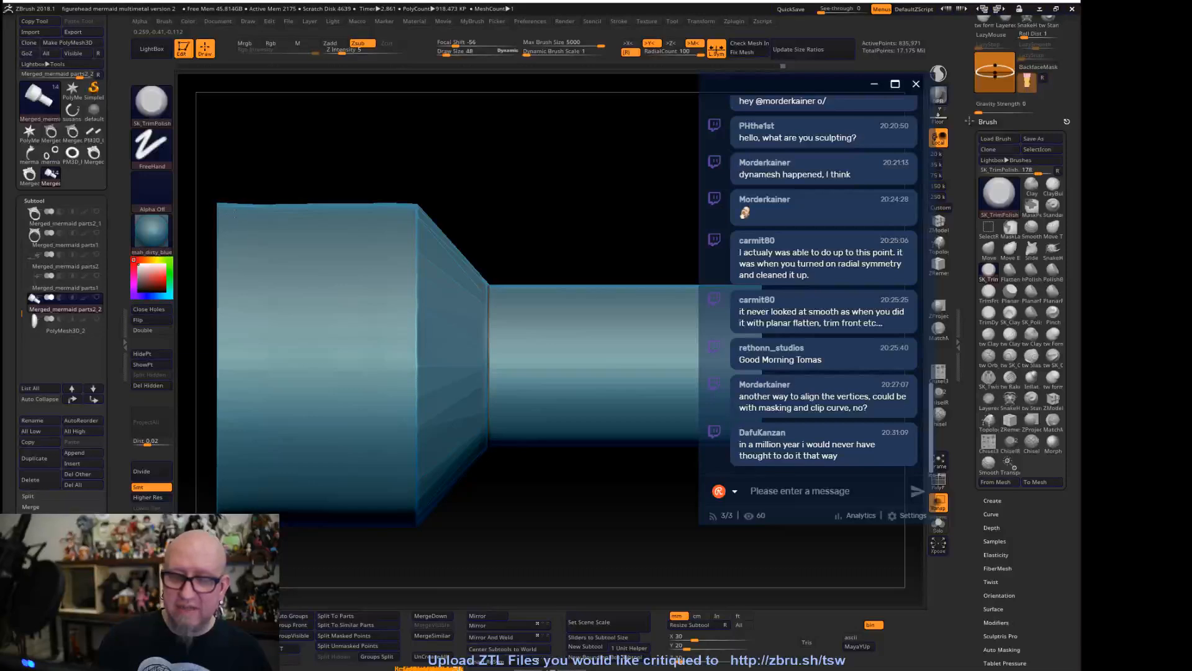
pyautogui.press('shift')
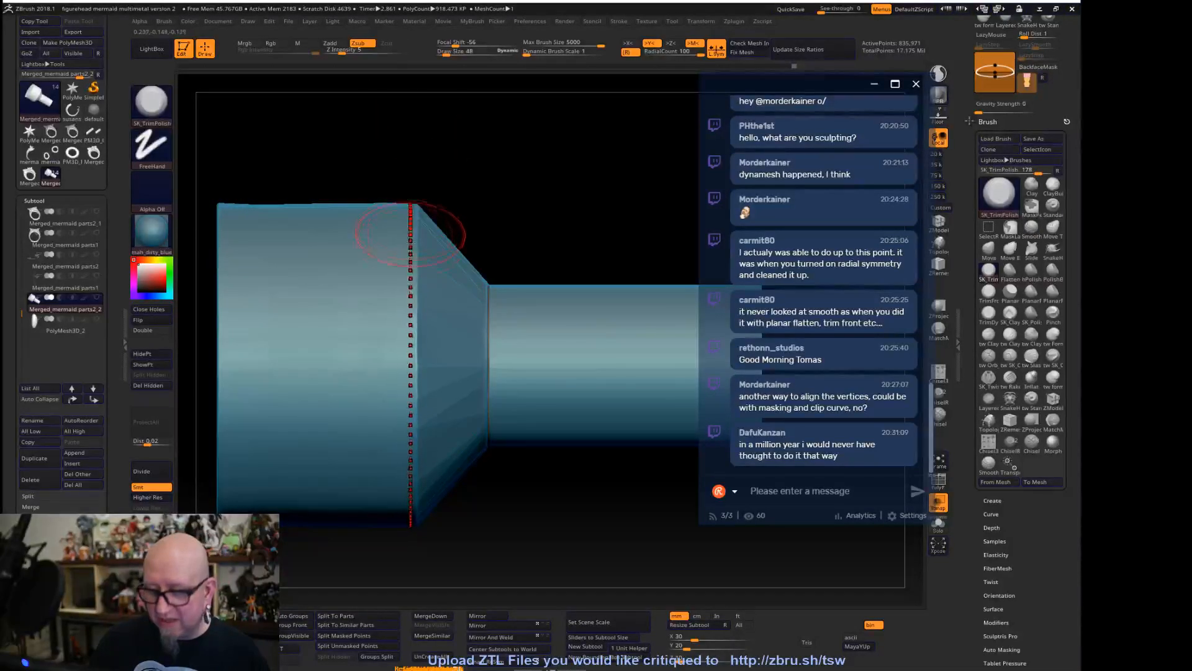
# Flatten the facets on the cone between head and shaft using the PlanarFlattenLine brush at draw size 8
pyautogui.moveTo(525, 525); pyautogui.dragTo(511, 500)
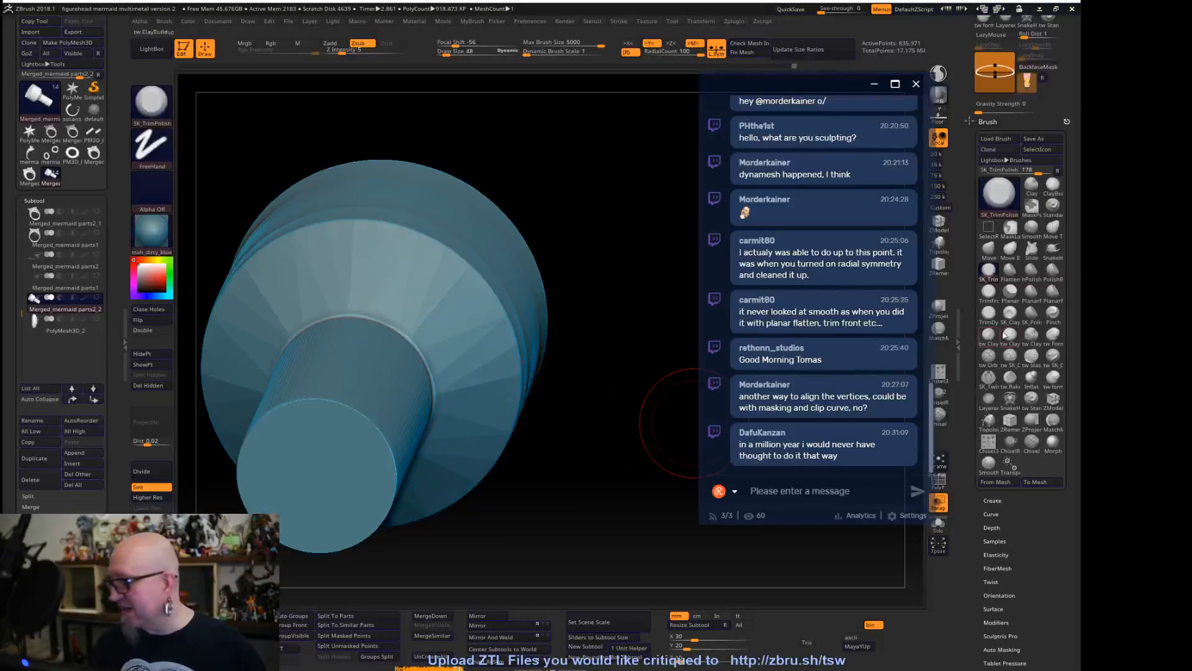
pyautogui.click(1053, 290)
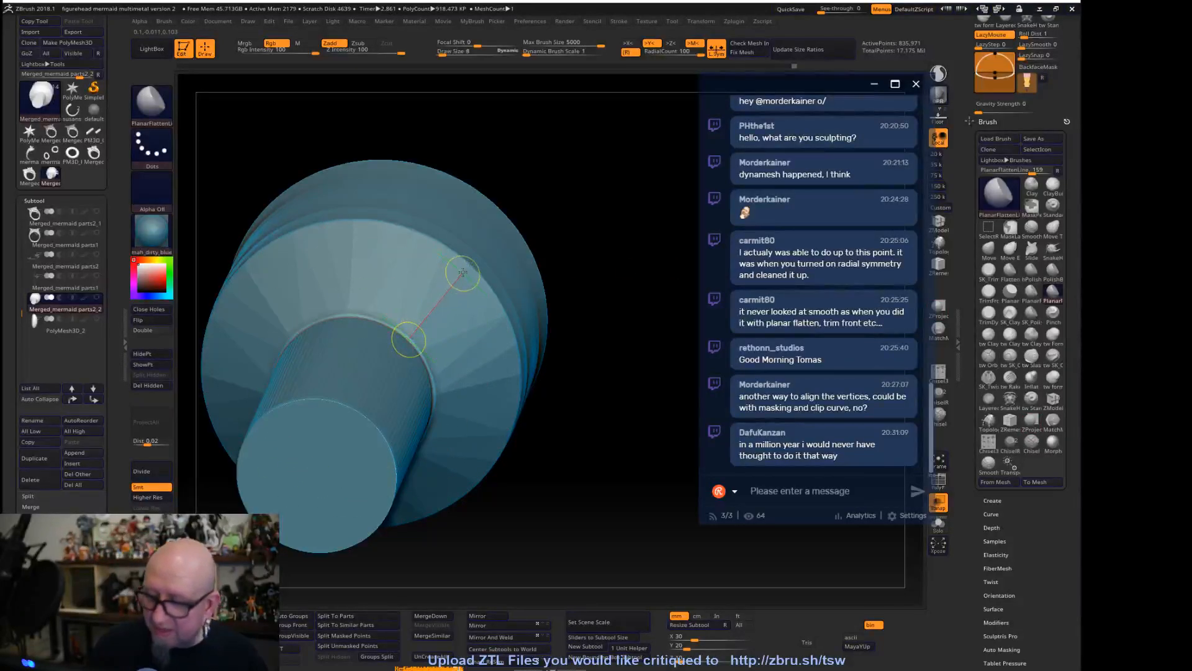
pyautogui.moveTo(470, 266); pyautogui.dragTo(469, 267)
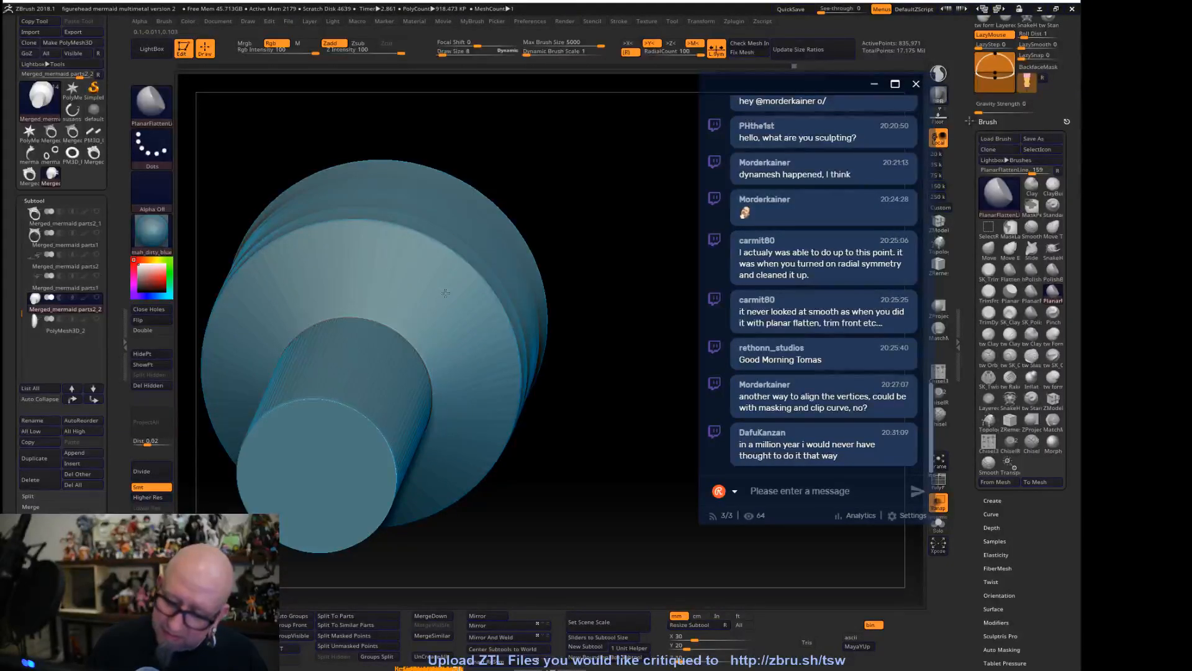
# Flatten the cutter head's side using the TrimFront brush at draw size 19, then smooth it near the cone using Smooth Stronger
pyautogui.moveTo(590, 224); pyautogui.dragTo(629, 389)
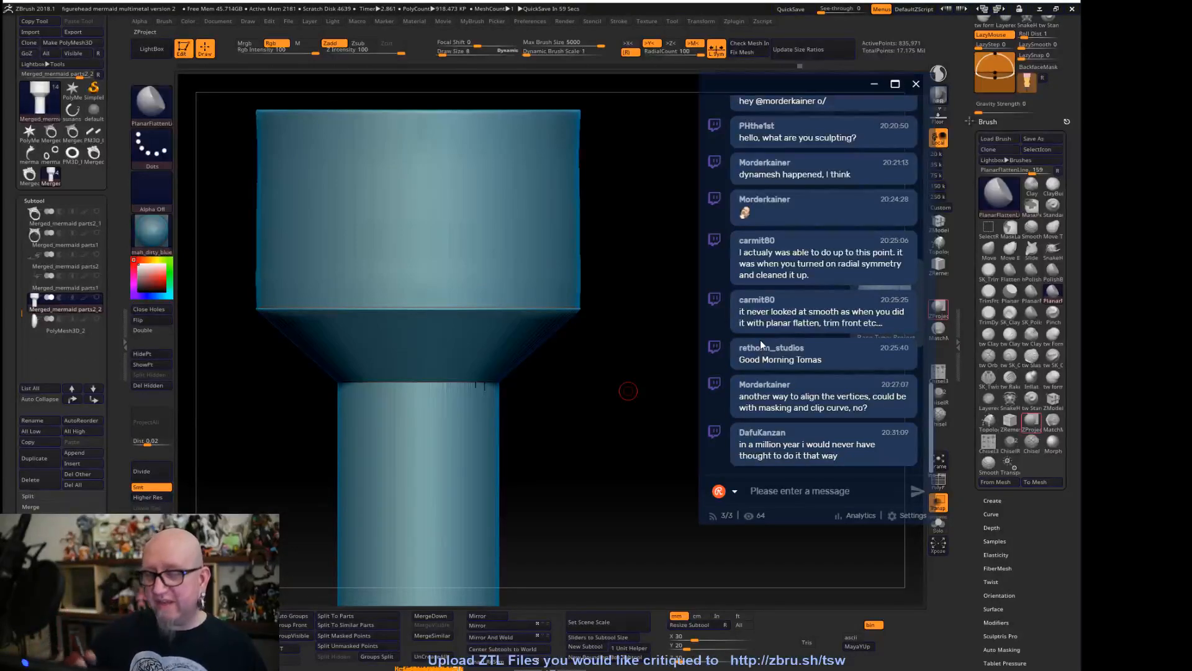
pyautogui.moveTo(605, 390)
pyautogui.keyDown('alt'); pyautogui.mouseDown()
pyautogui.moveTo(604, 413)
pyautogui.moveTo(603, 398)
pyautogui.mouseUp(); pyautogui.keyUp('alt')
pyautogui.click(988, 290)
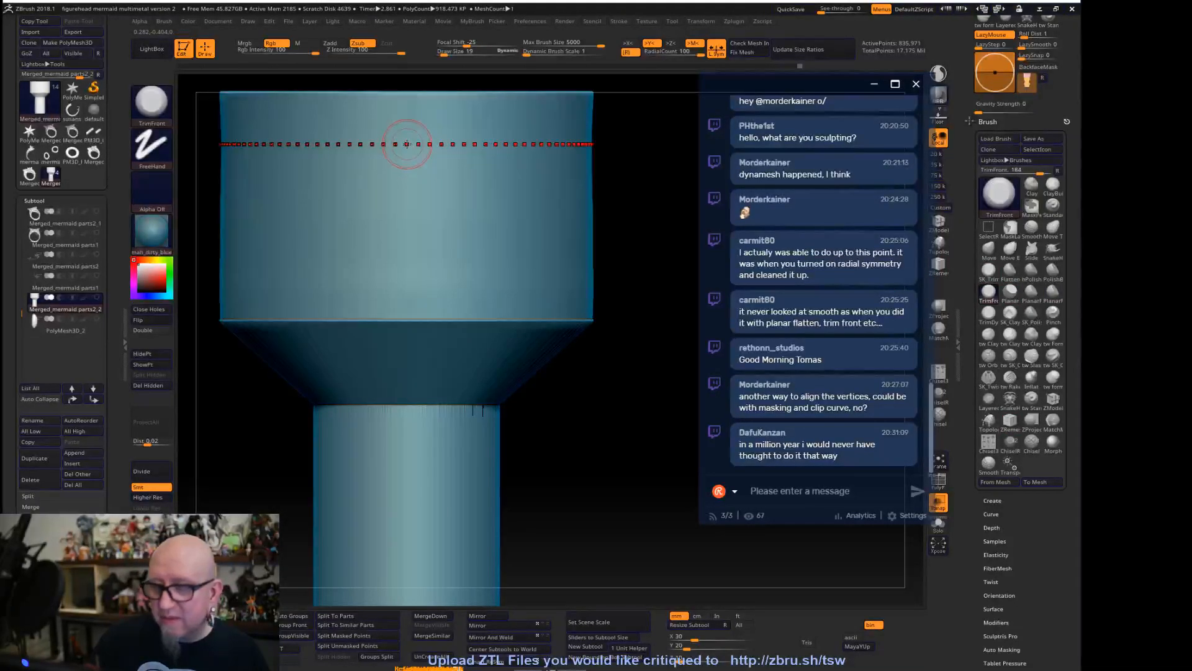
pyautogui.moveTo(406, 216); pyautogui.dragTo(409, 293)
pyautogui.press('shift')
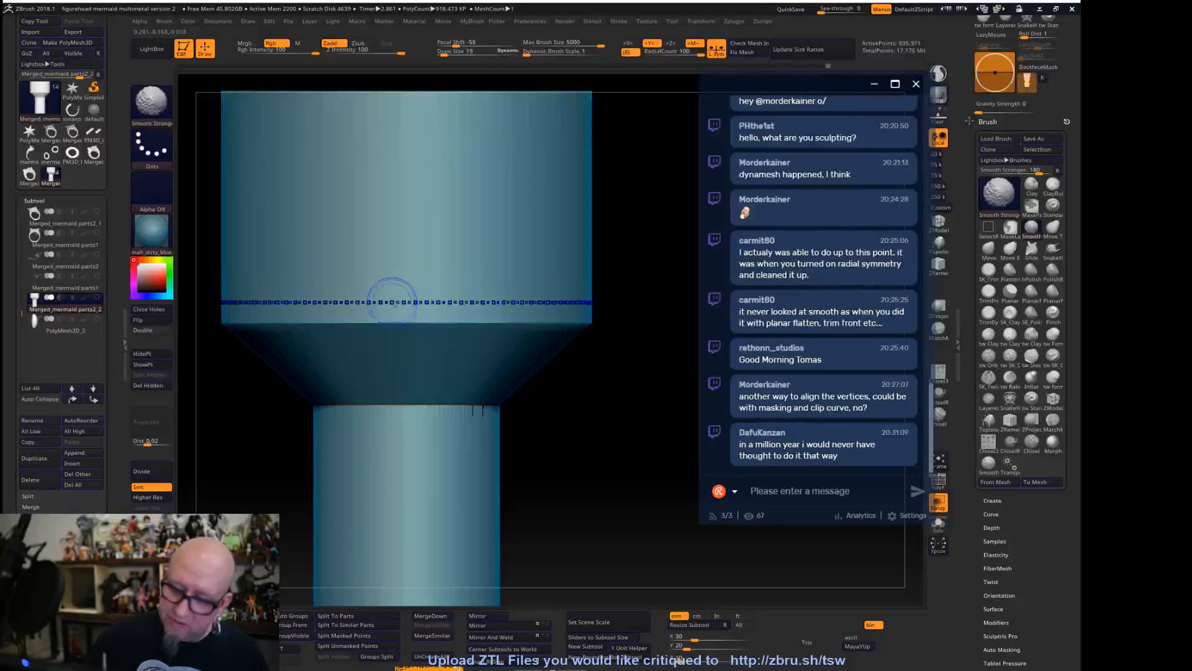
pyautogui.moveTo(516, 527); pyautogui.dragTo(606, 429)
pyautogui.moveTo(666, 555)
pyautogui.keyDown('alt'); pyautogui.mouseDown()
pyautogui.moveTo(641, 485)
pyautogui.moveTo(658, 541)
pyautogui.mouseUp(); pyautogui.keyUp('alt')
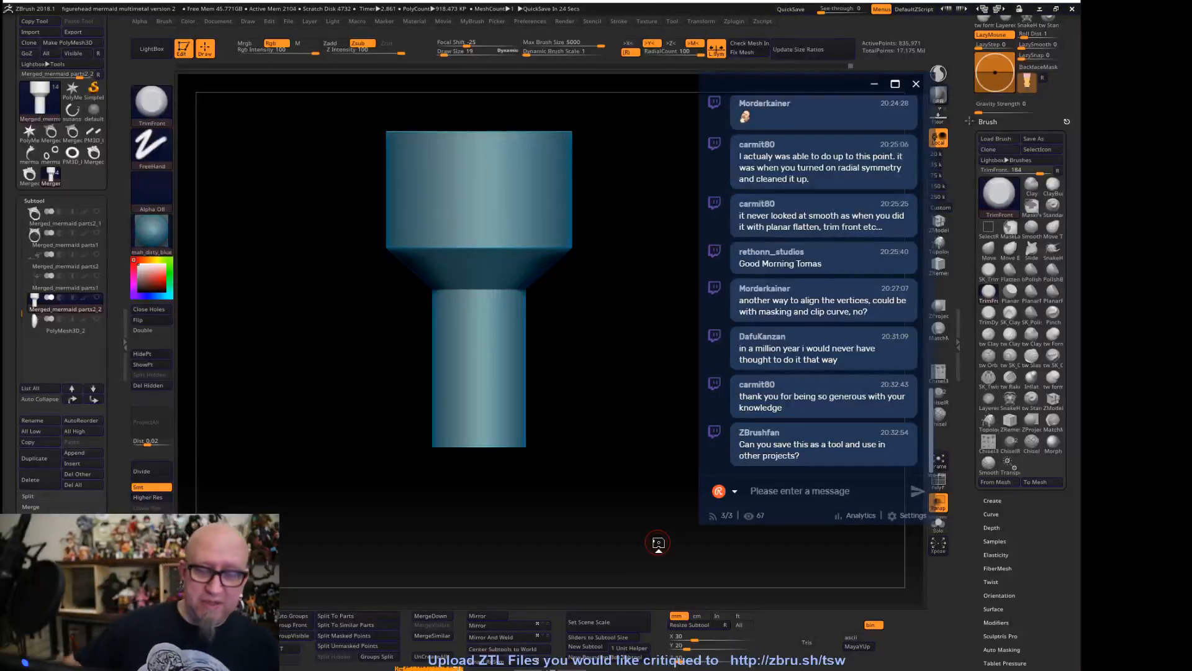
# Isolate the cutter as its own tool by appending it to a new PolyMesh3D star and deleting the star subtool
pyautogui.click(72, 90)
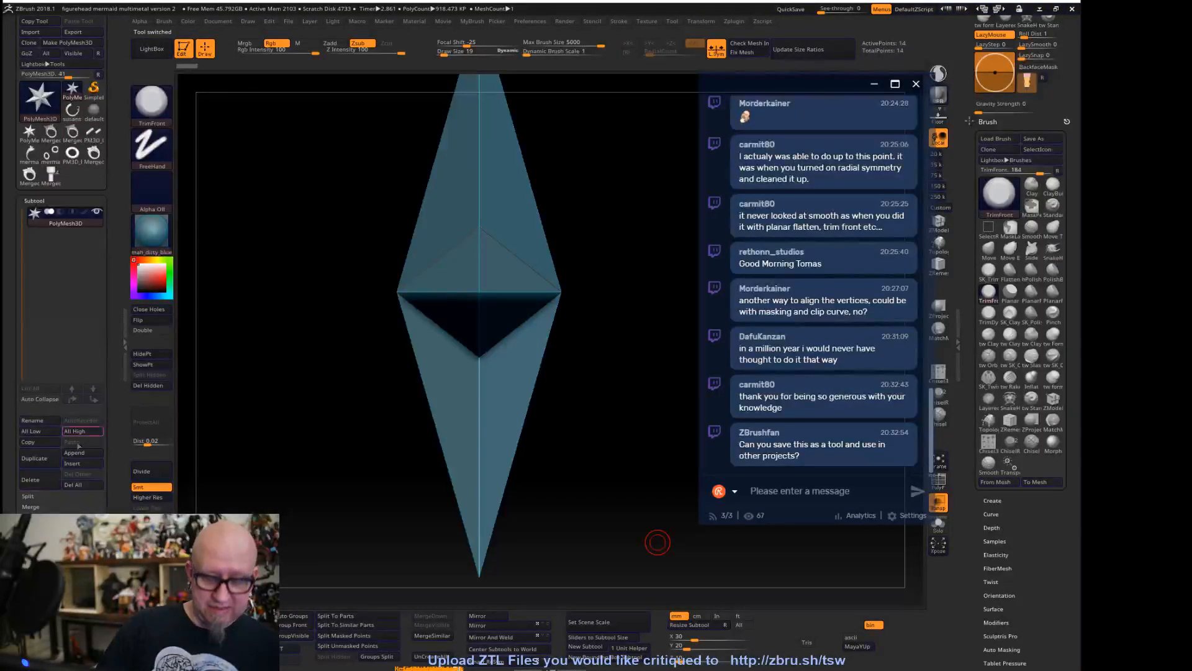
pyautogui.click(74, 452)
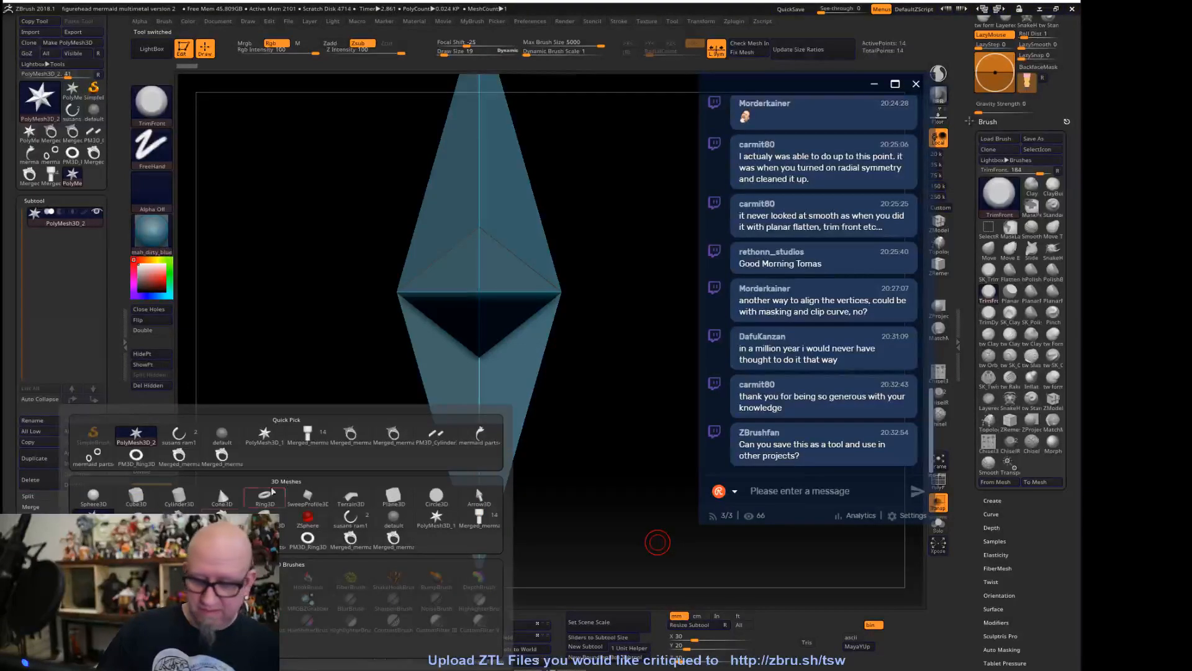
pyautogui.click(307, 433)
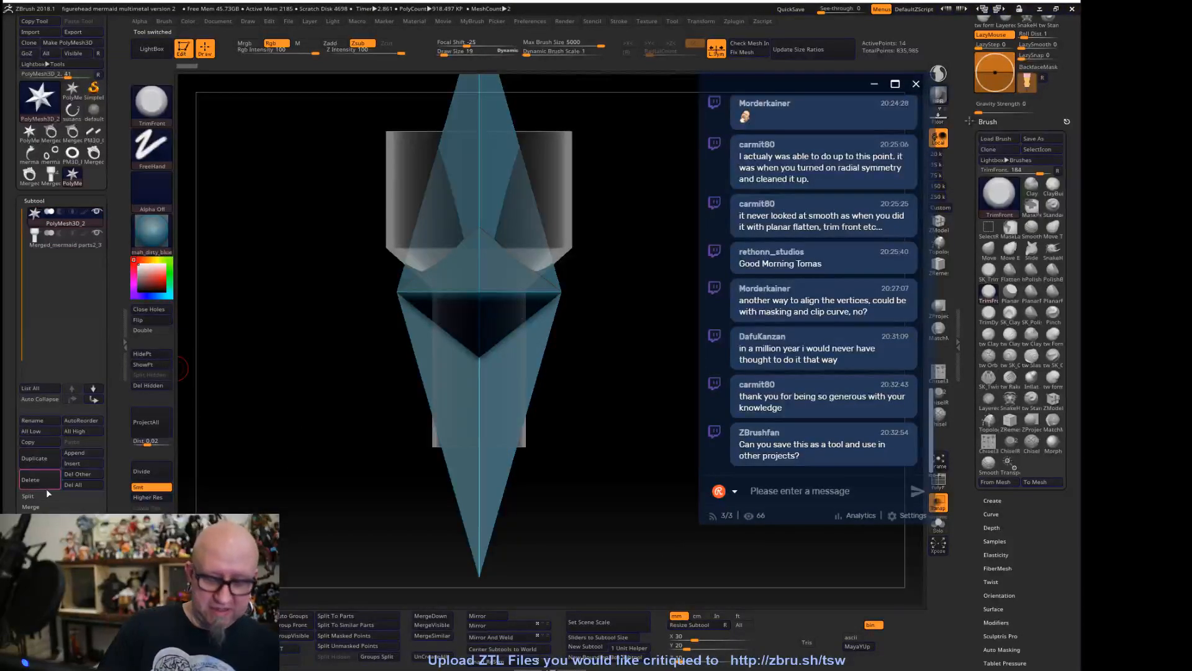
pyautogui.click(45, 479)
pyautogui.click(143, 506)
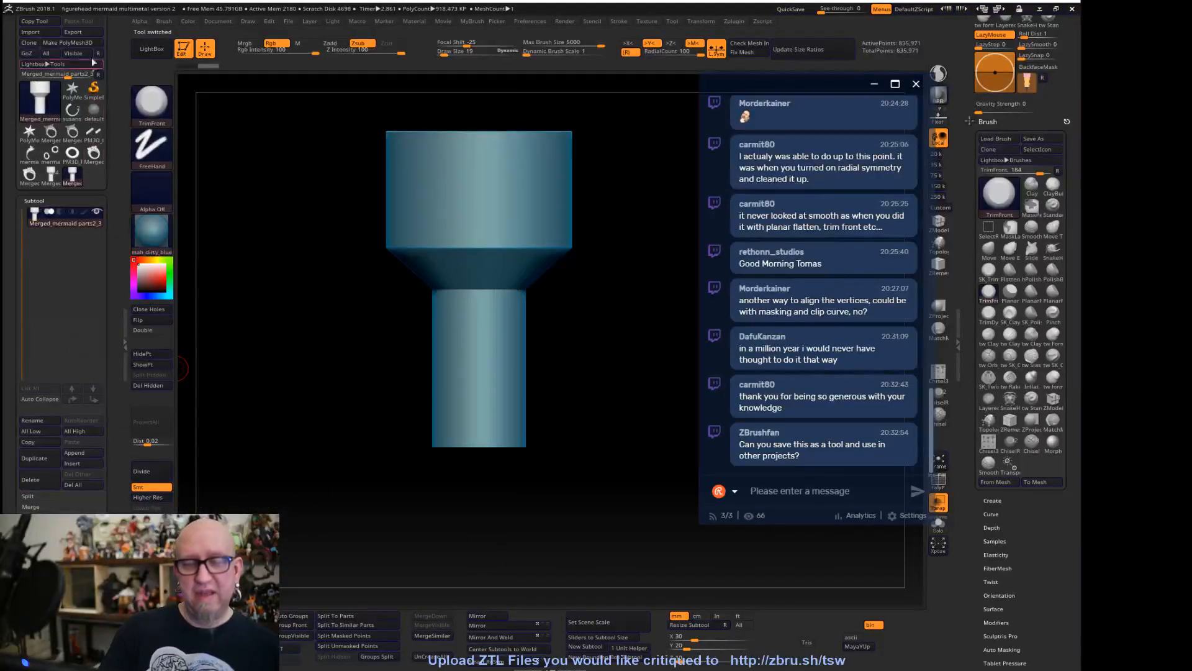
# Start saving the isolated cutter as a separate tool file
pyautogui.scroll(1, 77, 43)
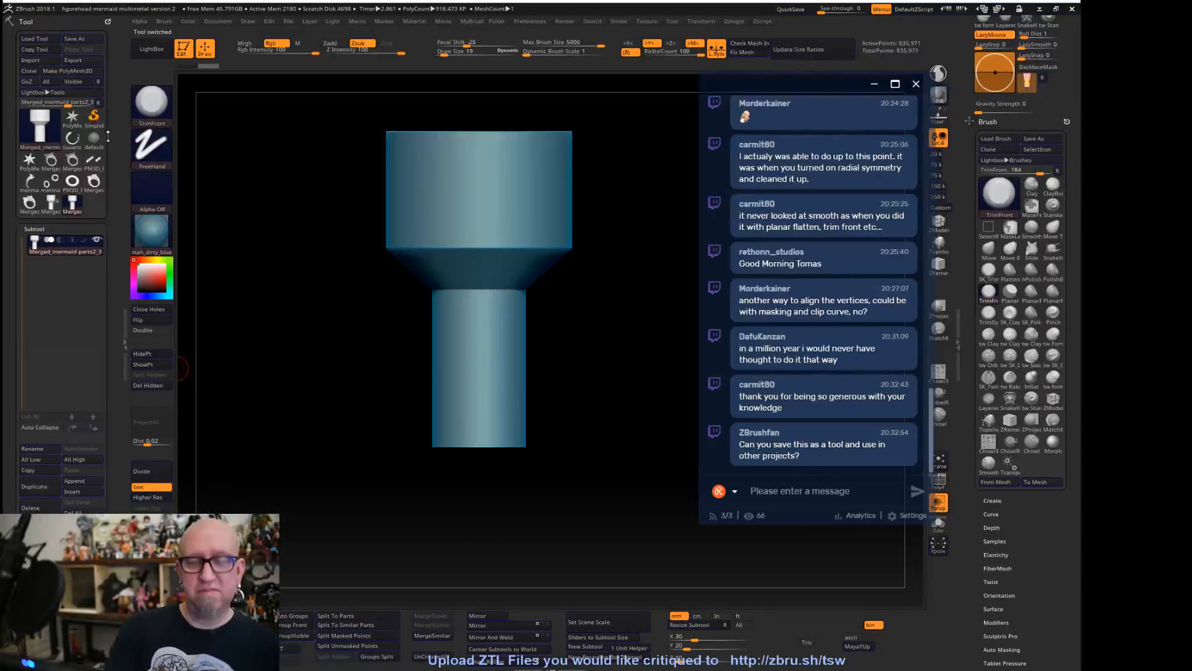
pyautogui.click(85, 39)
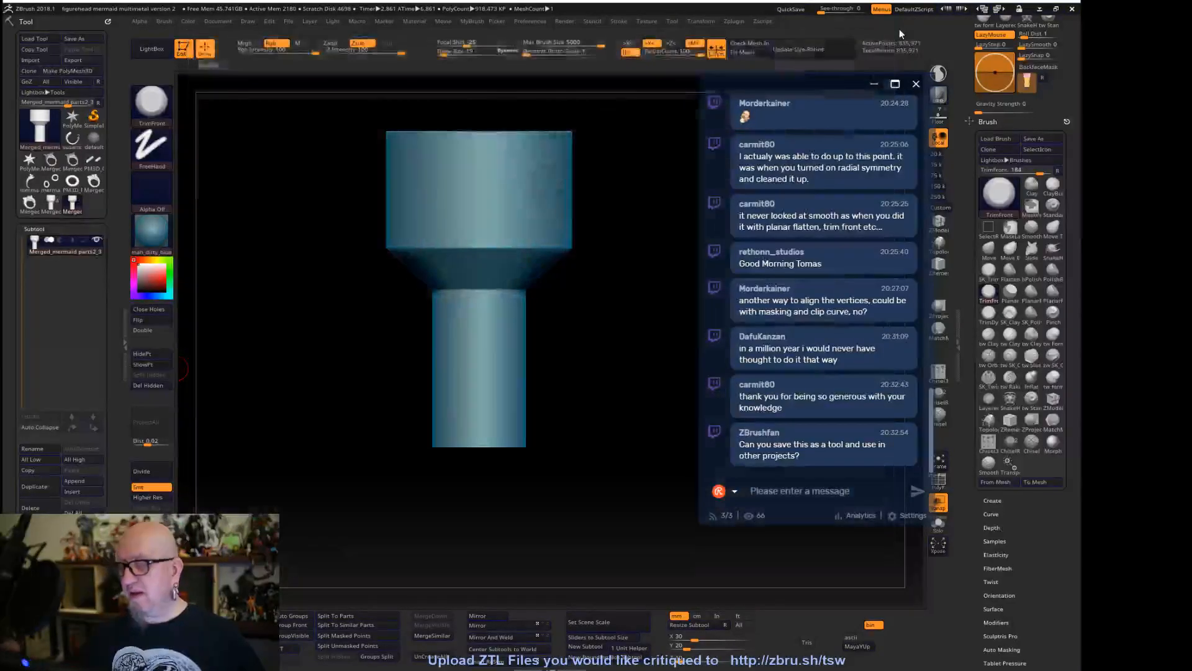
pyautogui.click(897, 32)
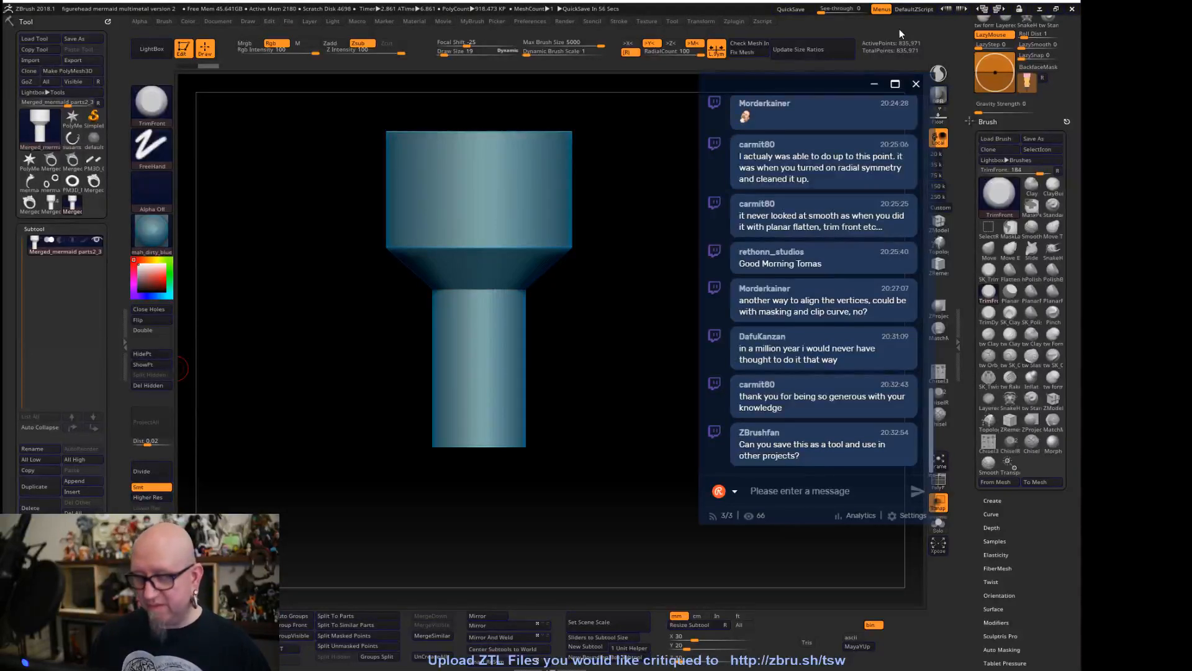
# Start the Remesh By ZRemesher deformer on the isolated cutter from the transform gizmo
pyautogui.moveTo(577, 506); pyautogui.dragTo(563, 509)
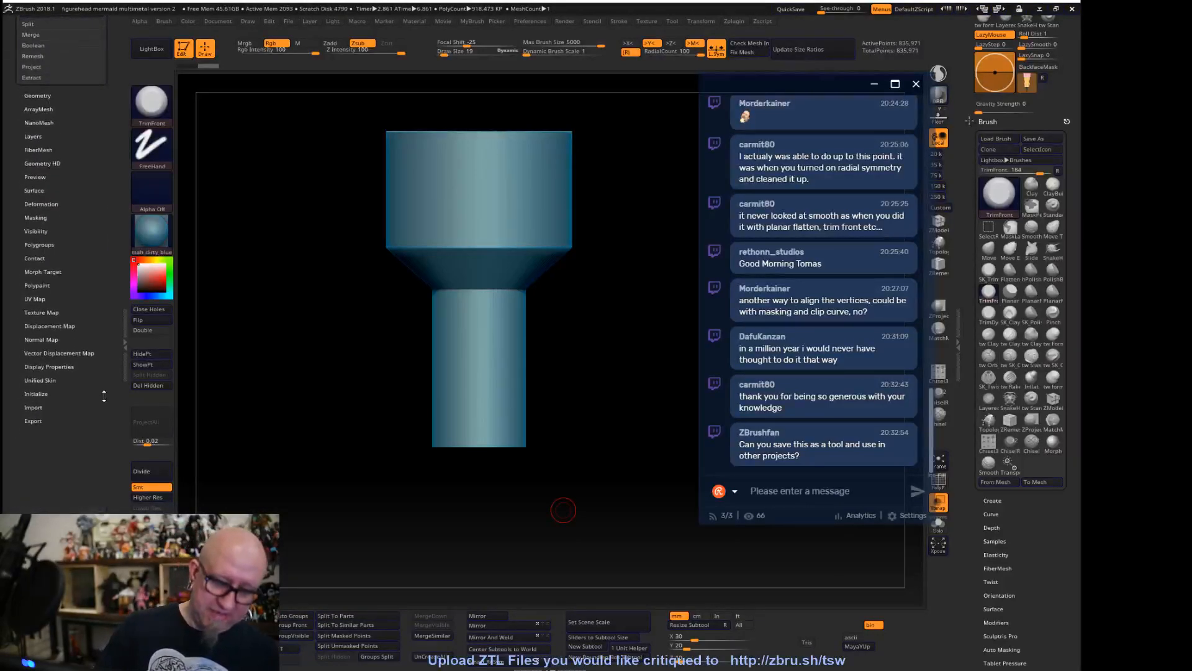
pyautogui.press('space')
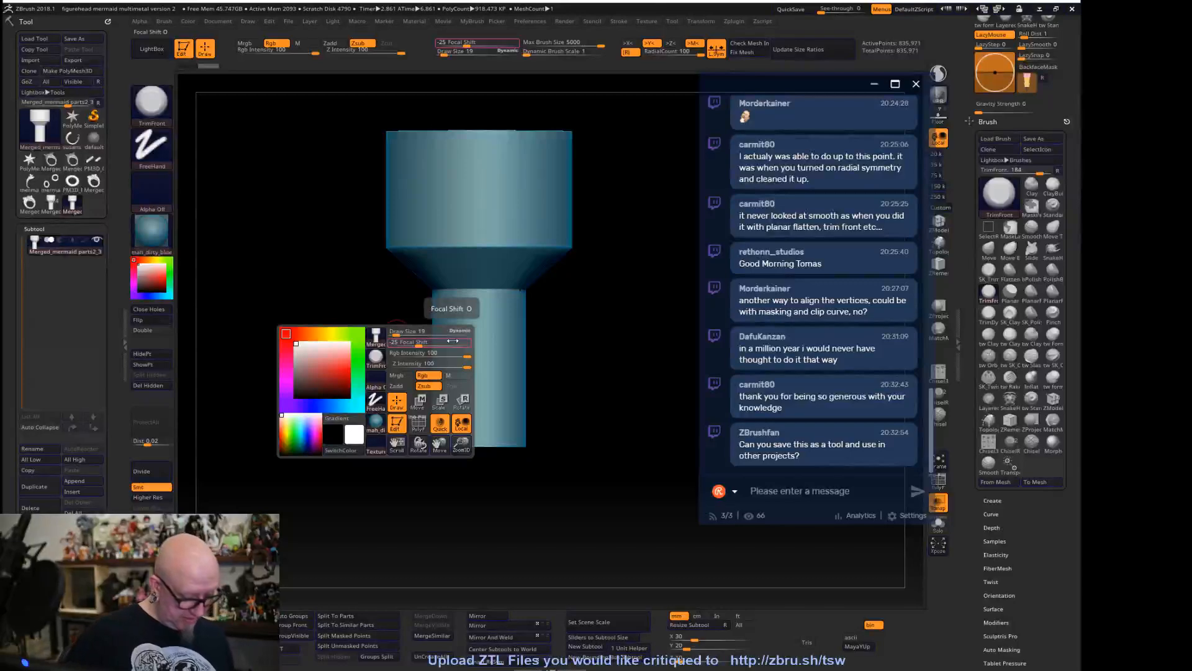
pyautogui.keyDown('alt'); pyautogui.moveTo(581, 333); pyautogui.dragTo(569, 325); pyautogui.keyUp('alt')
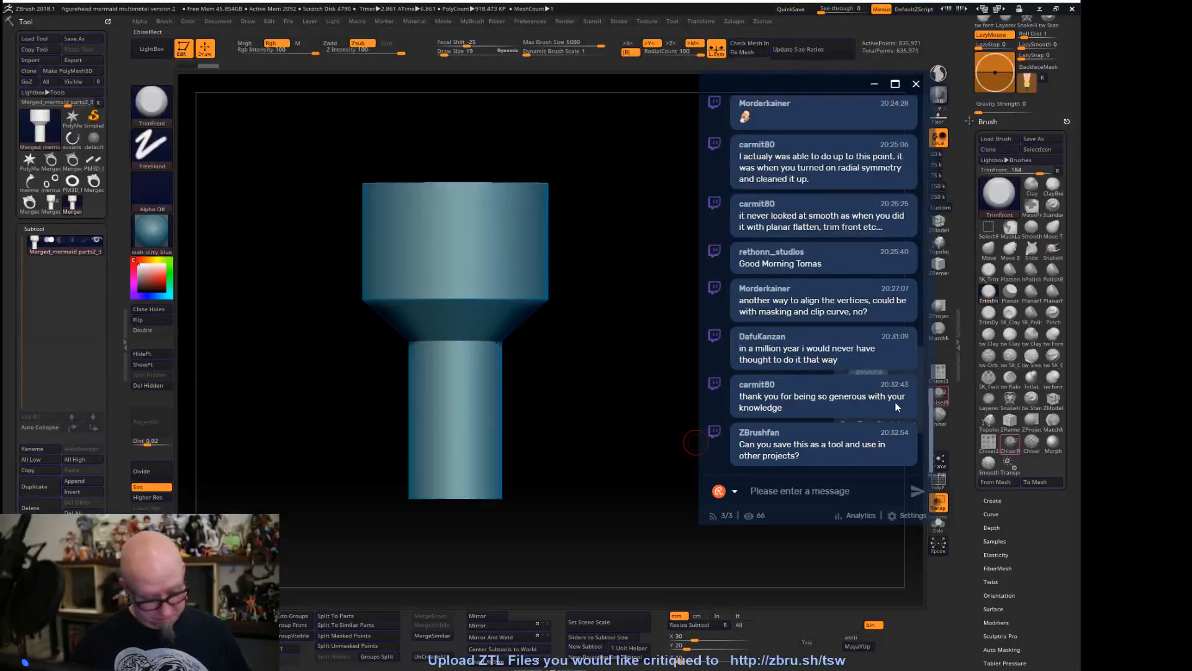
pyautogui.press('w')
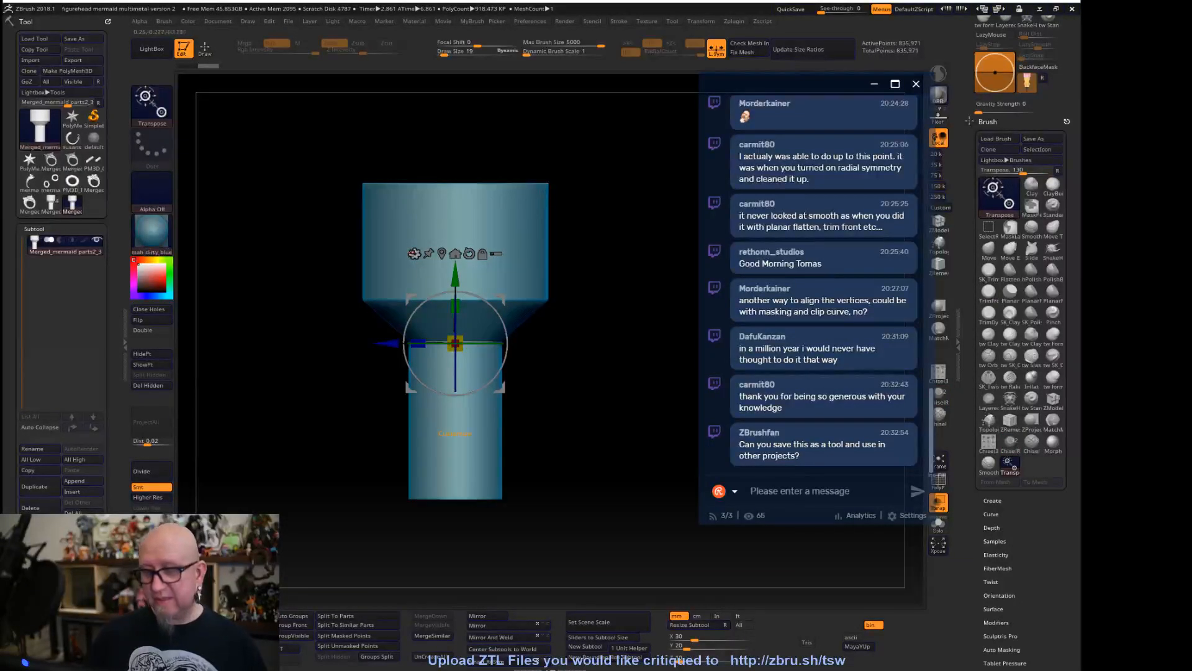
pyautogui.click(414, 253)
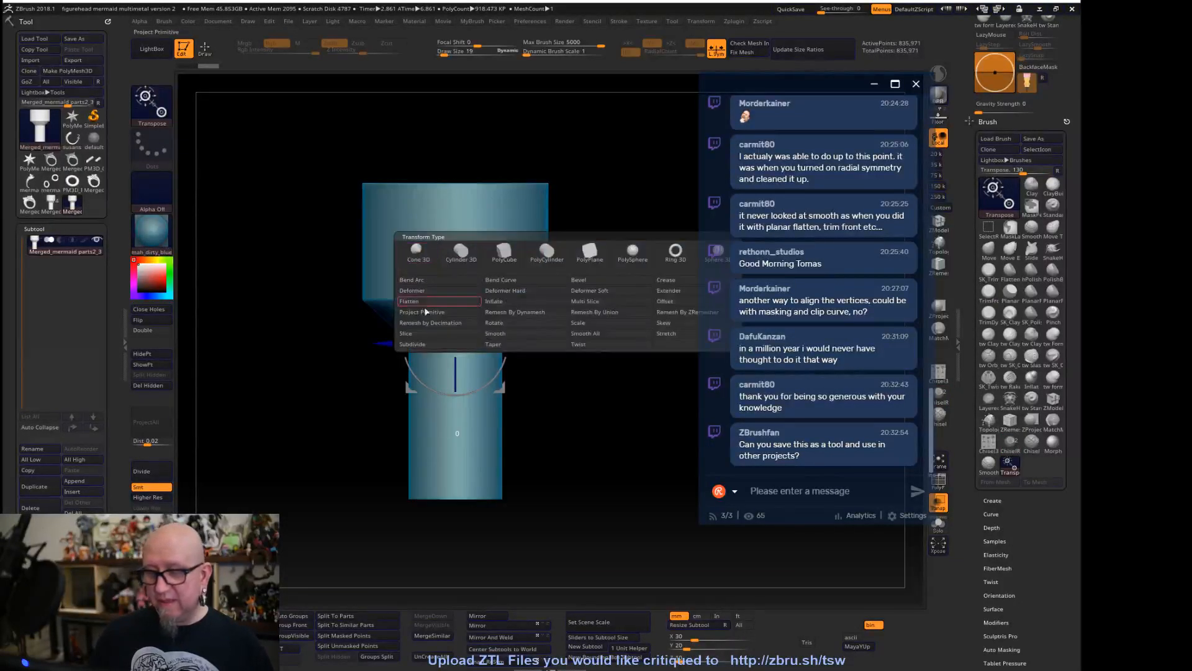
pyautogui.click(672, 312)
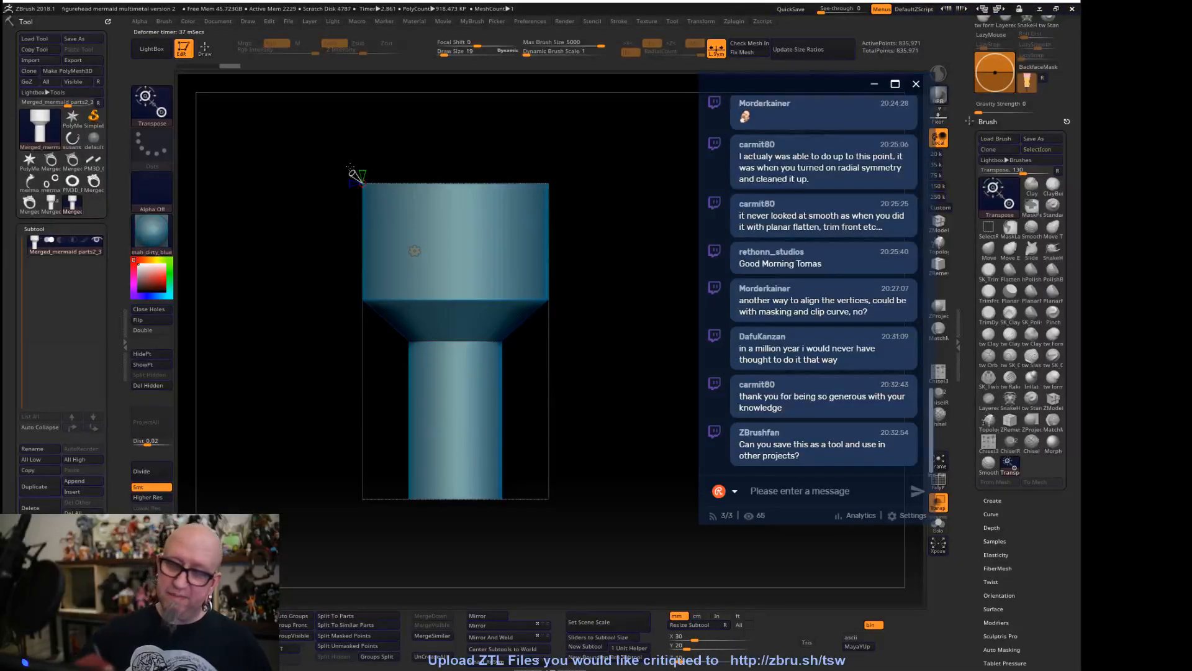
# Try reducing the merged part's polygon density with the deformer's resolution handle and undo the change
pyautogui.moveTo(354, 174); pyautogui.dragTo(339, 149)
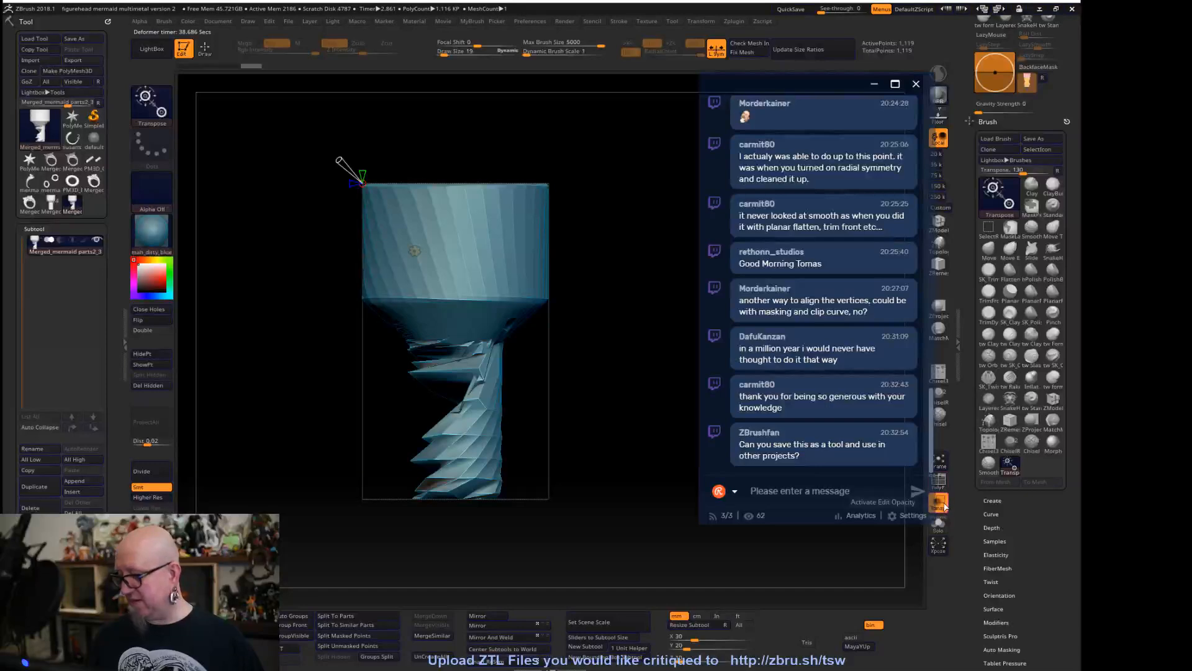
pyautogui.hotkey('ctrl', 'z')
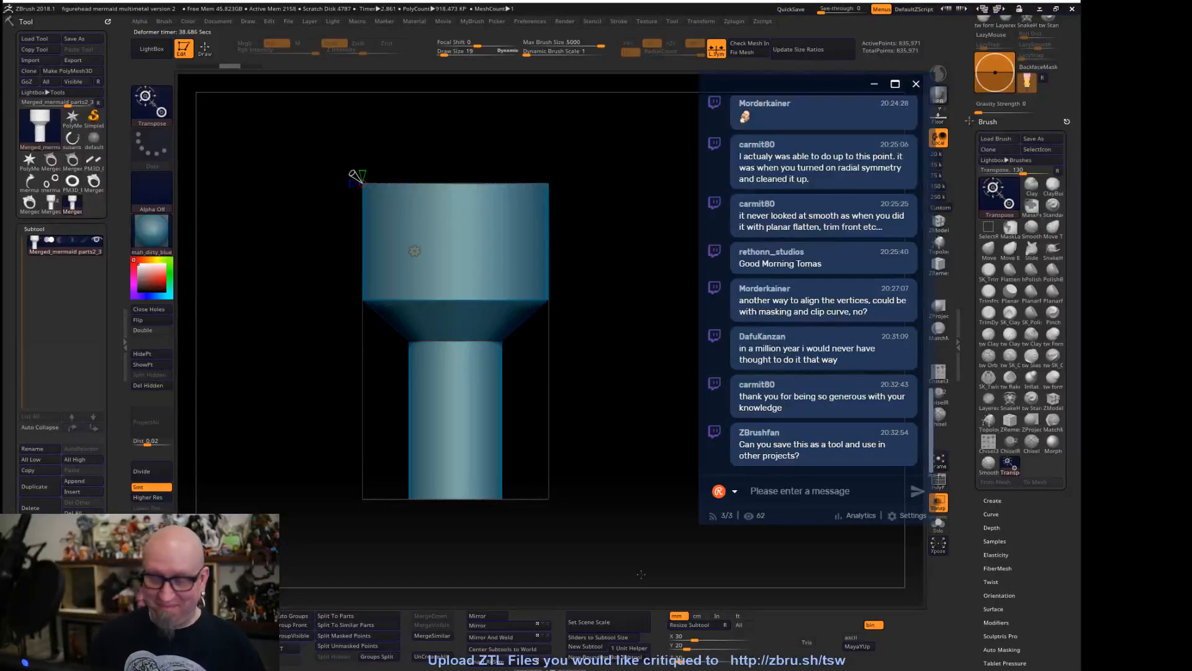
# Duplicate the merged part's subtool and replace the copy with a Cylinder 3D primitive whose axis is vertical
pyautogui.keyDown('alt'); pyautogui.moveTo(641, 574); pyautogui.dragTo(594, 461); pyautogui.keyUp('alt')
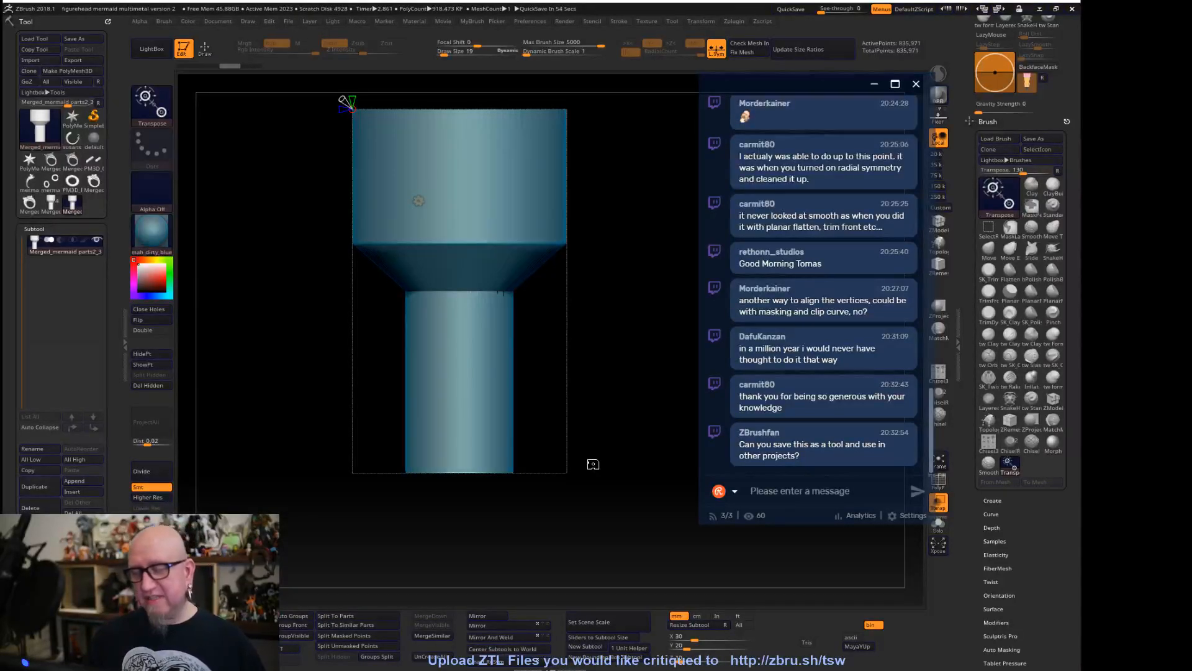
pyautogui.keyDown('alt'); pyautogui.moveTo(635, 422); pyautogui.dragTo(633, 455); pyautogui.keyUp('alt')
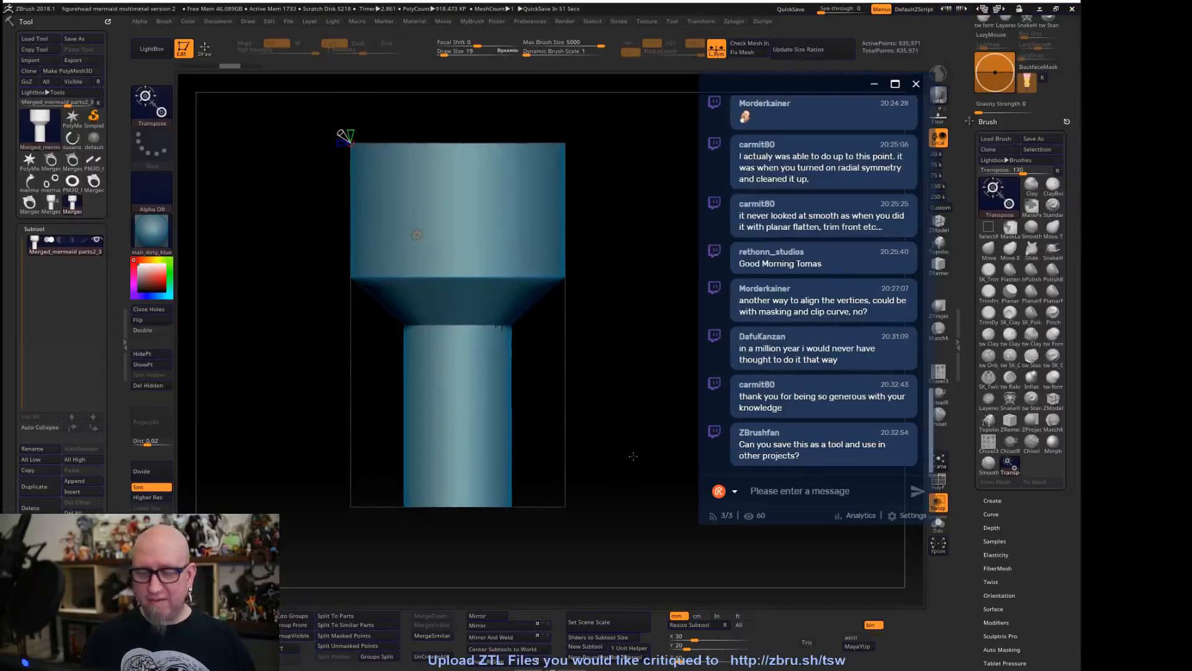
pyautogui.click(42, 485)
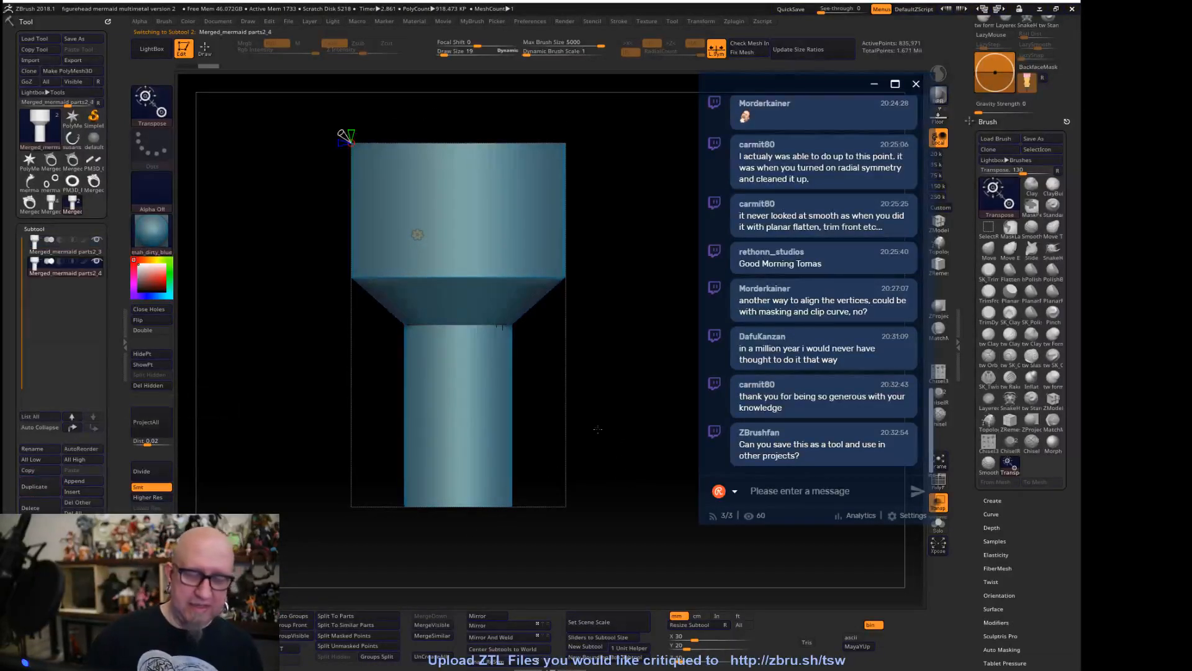
pyautogui.press('w')
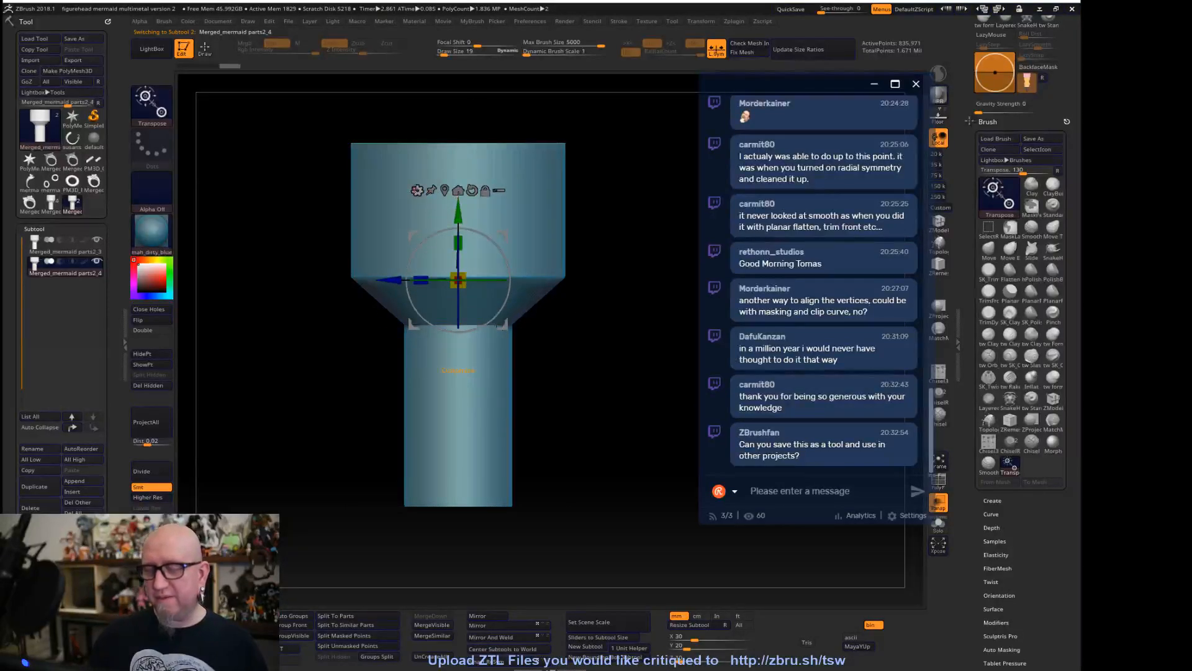
pyautogui.click(418, 190)
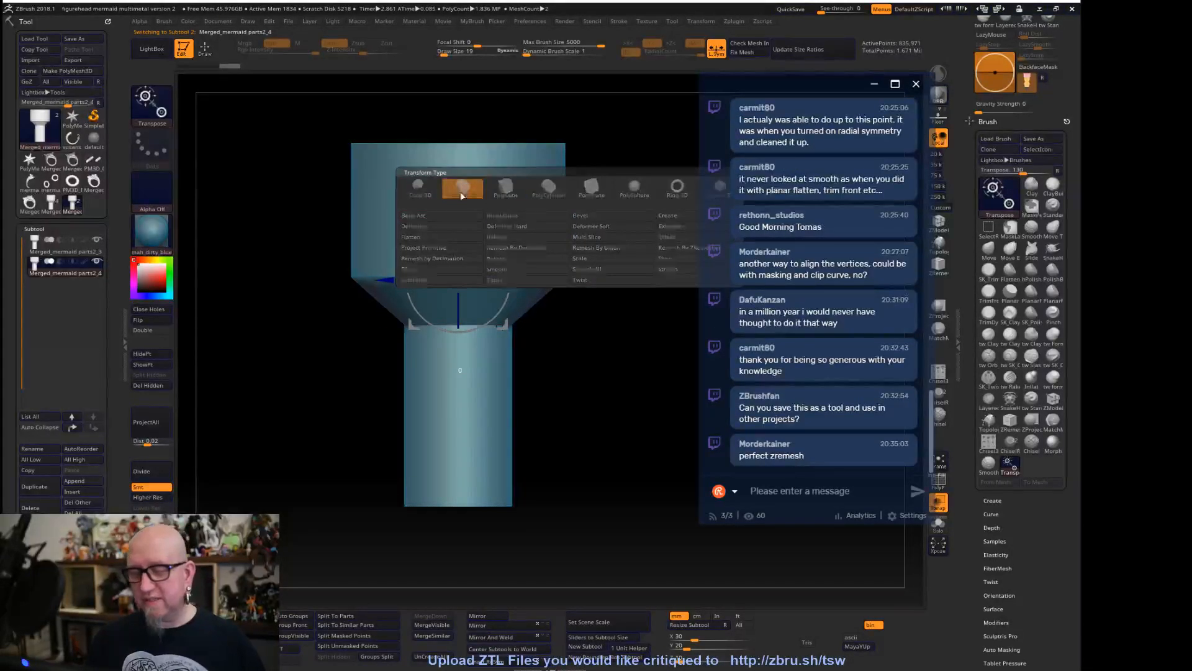
pyautogui.click(462, 186)
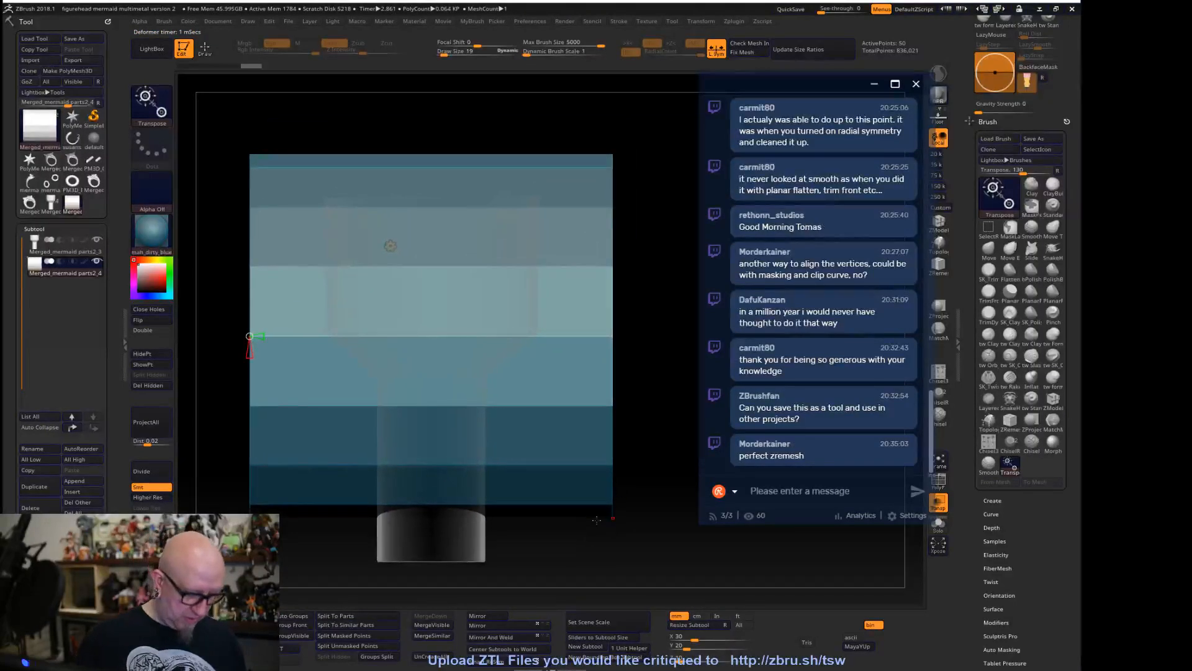
pyautogui.moveTo(596, 519); pyautogui.dragTo(483, 407)
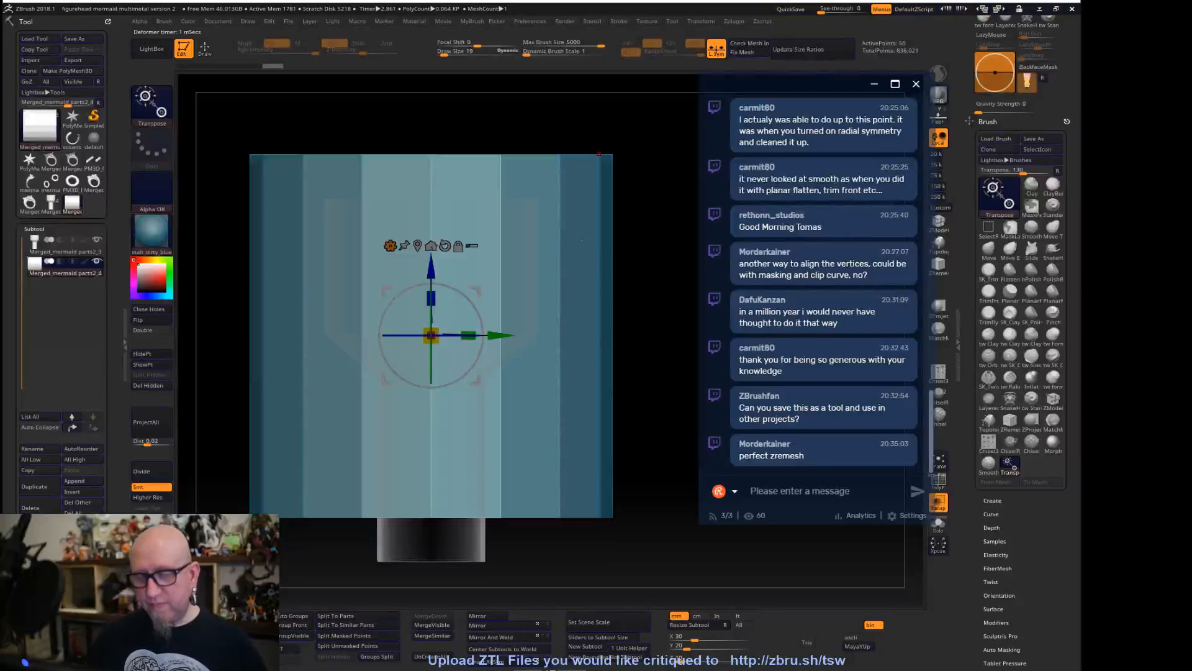
# Replace the primitive with a PolyCylinder and adjust its segment counts with the deformer handles, checking the polygon edges
pyautogui.click(390, 245)
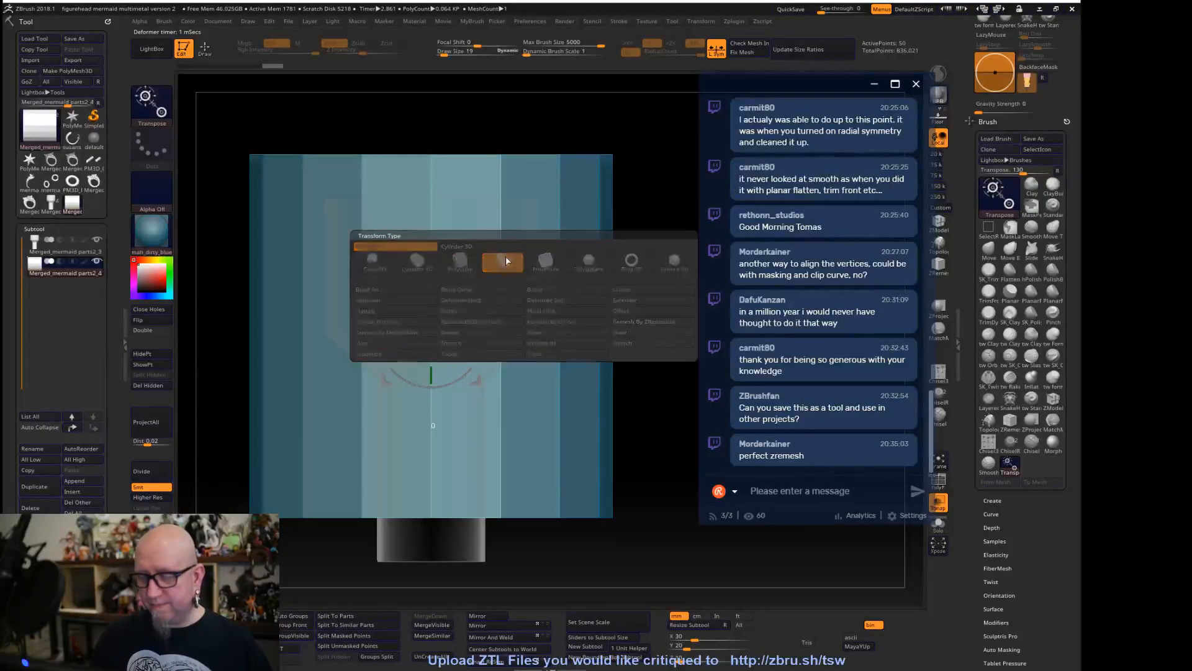
pyautogui.click(506, 259)
pyautogui.moveTo(619, 164)
pyautogui.mouseDown()
pyautogui.moveTo(633, 121)
pyautogui.moveTo(624, 143)
pyautogui.mouseUp()
pyautogui.hotkey('shift', 'f')
pyautogui.keyDown('shift'); pyautogui.moveTo(657, 369); pyautogui.dragTo(660, 410); pyautogui.keyUp('shift')
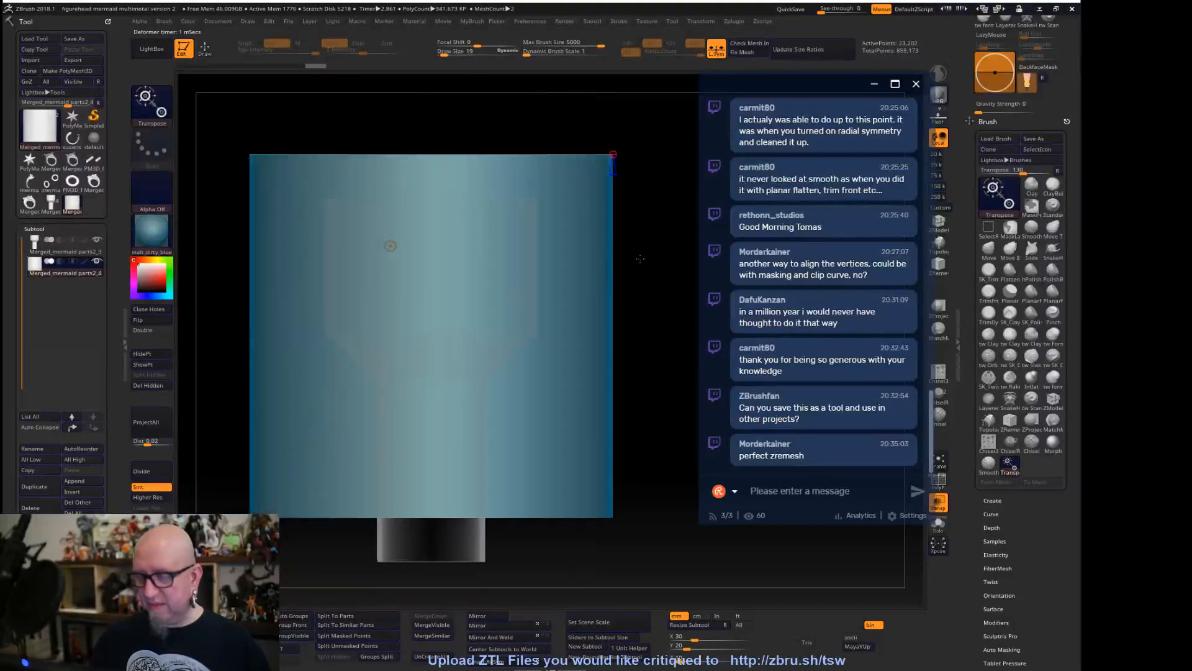
pyautogui.moveTo(613, 174); pyautogui.dragTo(614, 178)
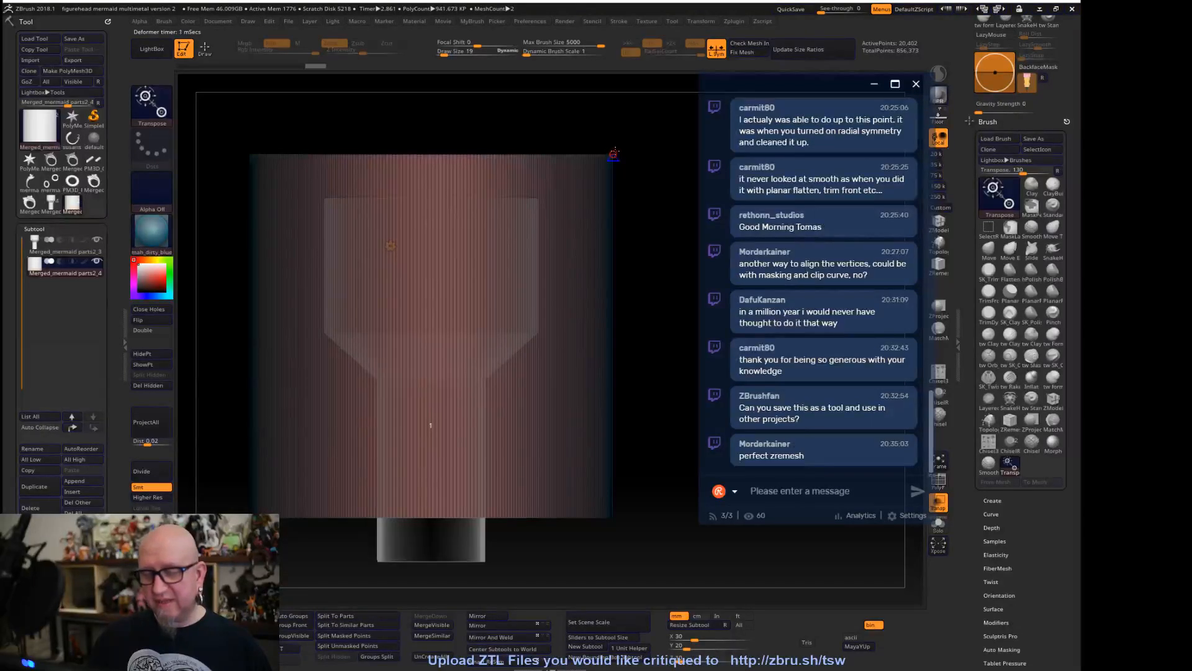
pyautogui.moveTo(615, 148); pyautogui.dragTo(615, 146)
# Scale the PolyCylinder down uniformly to roughly the diameter of the original part's narrow shaft
pyautogui.keyDown('alt'); pyautogui.moveTo(666, 465); pyautogui.dragTo(657, 416); pyautogui.keyUp('alt')
pyautogui.keyDown('shift'); pyautogui.moveTo(640, 459); pyautogui.dragTo(599, 419); pyautogui.keyUp('shift')
pyautogui.moveTo(481, 356)
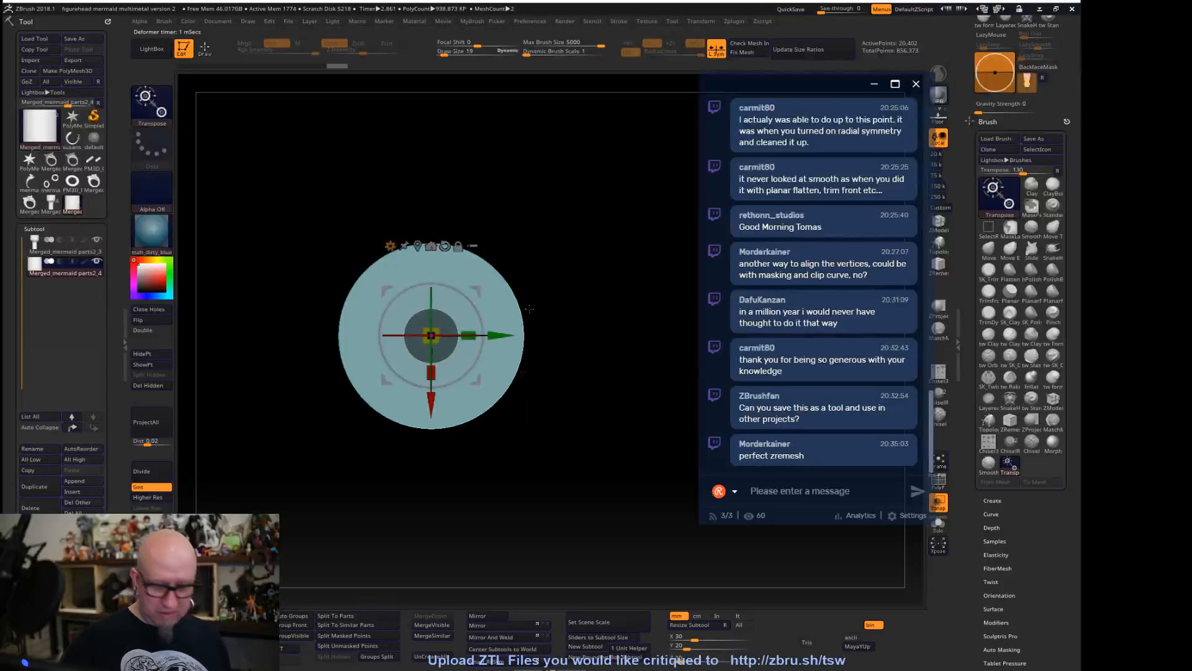
pyautogui.moveTo(437, 339); pyautogui.dragTo(410, 228)
pyautogui.press('f')
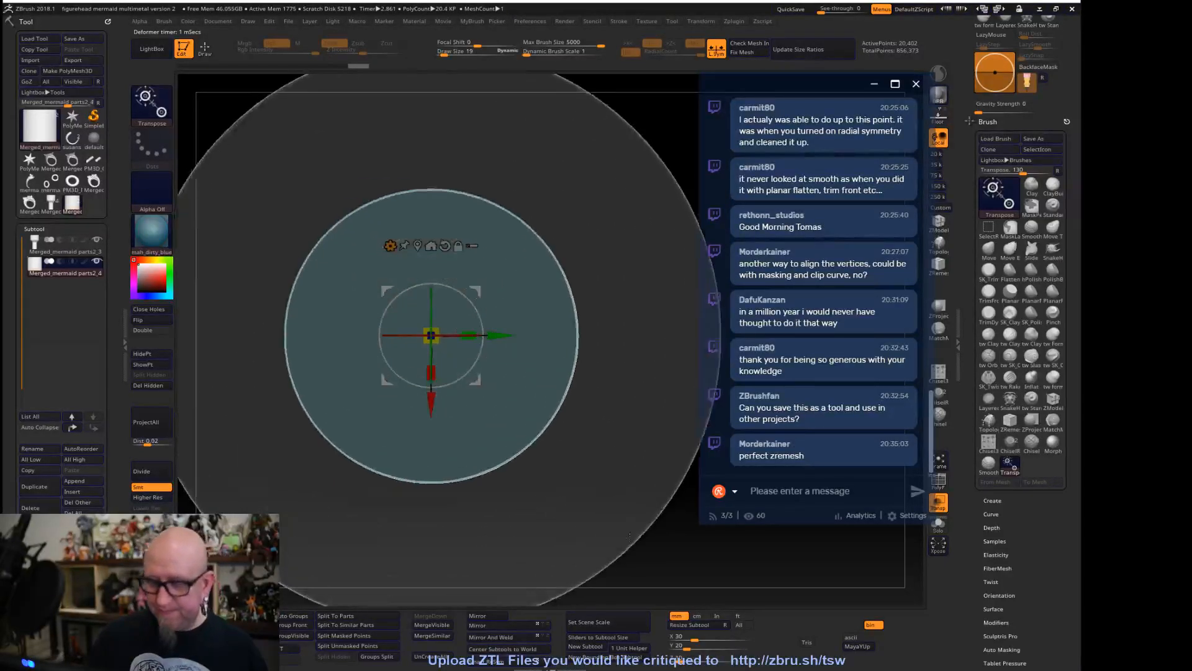
# Move the cylinder along its axis to the shaft's free end and fine-tune its scale to the shaft's outline
pyautogui.keyDown('shift'); pyautogui.moveTo(690, 557); pyautogui.dragTo(644, 351); pyautogui.keyUp('shift')
pyautogui.moveTo(418, 546); pyautogui.dragTo(415, 270)
pyautogui.keyDown('alt'); pyautogui.moveTo(616, 195); pyautogui.dragTo(613, 385); pyautogui.keyUp('alt')
pyautogui.moveTo(415, 474); pyautogui.dragTo(416, 291)
pyautogui.keyDown('alt'); pyautogui.moveTo(614, 286); pyautogui.dragTo(614, 417); pyautogui.keyUp('alt')
pyautogui.moveTo(416, 425); pyautogui.dragTo(420, 411)
pyautogui.keyDown('shift'); pyautogui.moveTo(421, 411); pyautogui.dragTo(426, 343, button='right'); pyautogui.keyUp('shift')
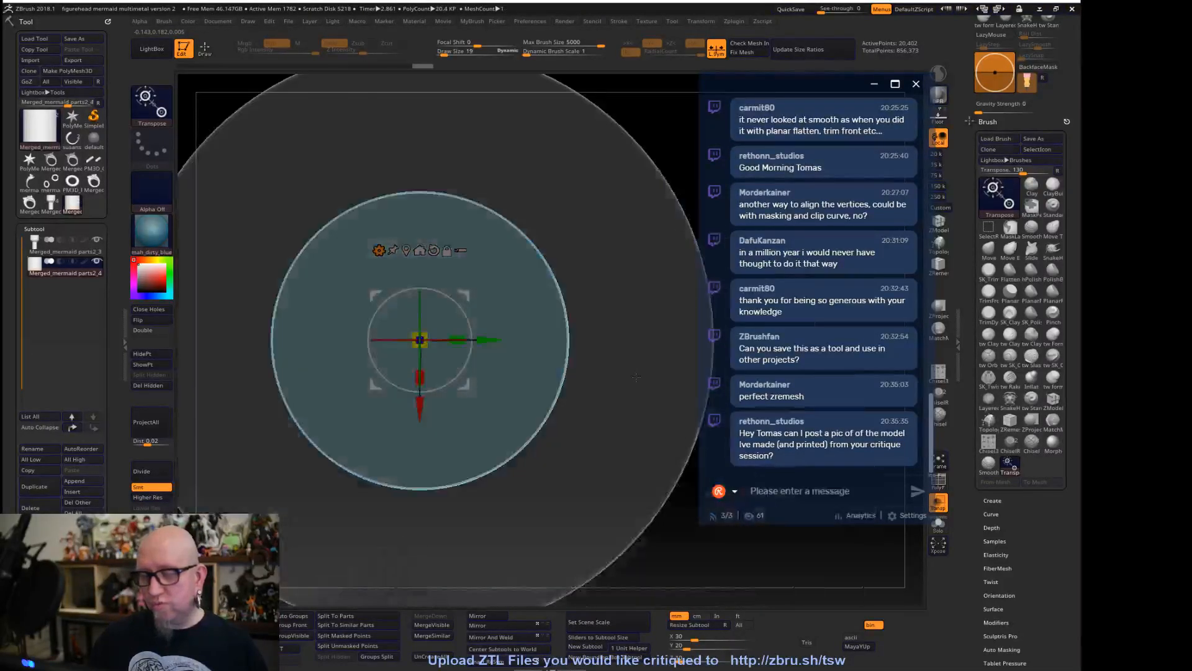
pyautogui.moveTo(426, 344); pyautogui.dragTo(426, 343)
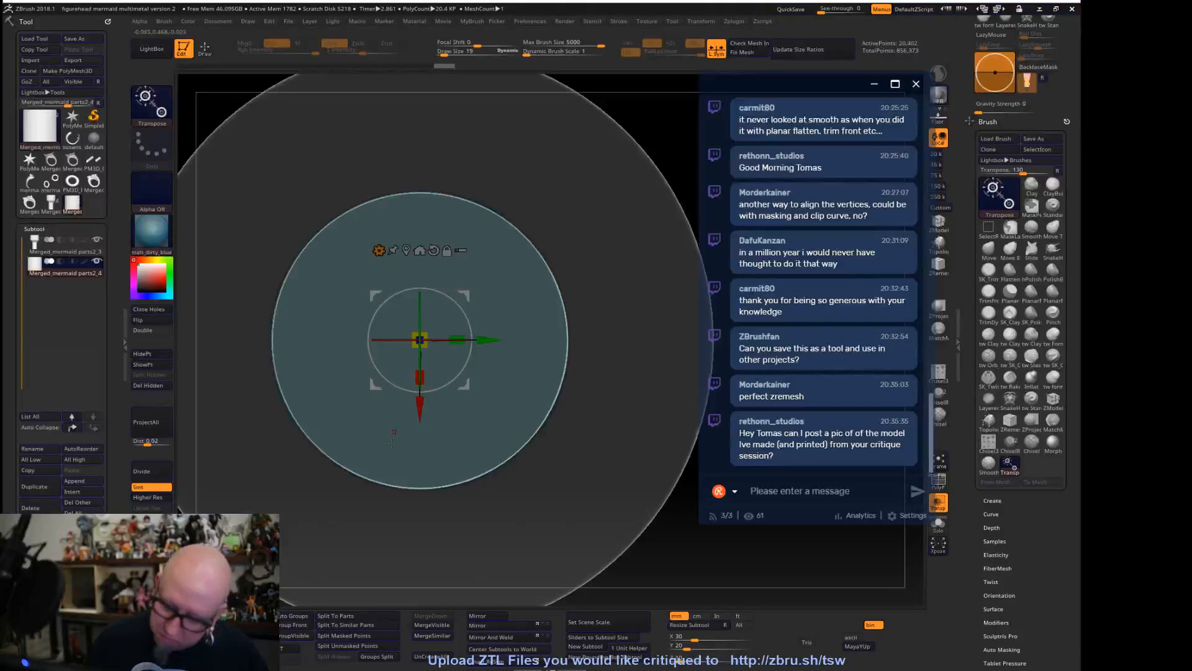
# Compare the cylinder's fit with the original part and relocate its gizmo pivot to the cylinder's lower end
pyautogui.moveTo(396, 423); pyautogui.dragTo(639, 314)
pyautogui.moveTo(463, 547); pyautogui.dragTo(467, 464)
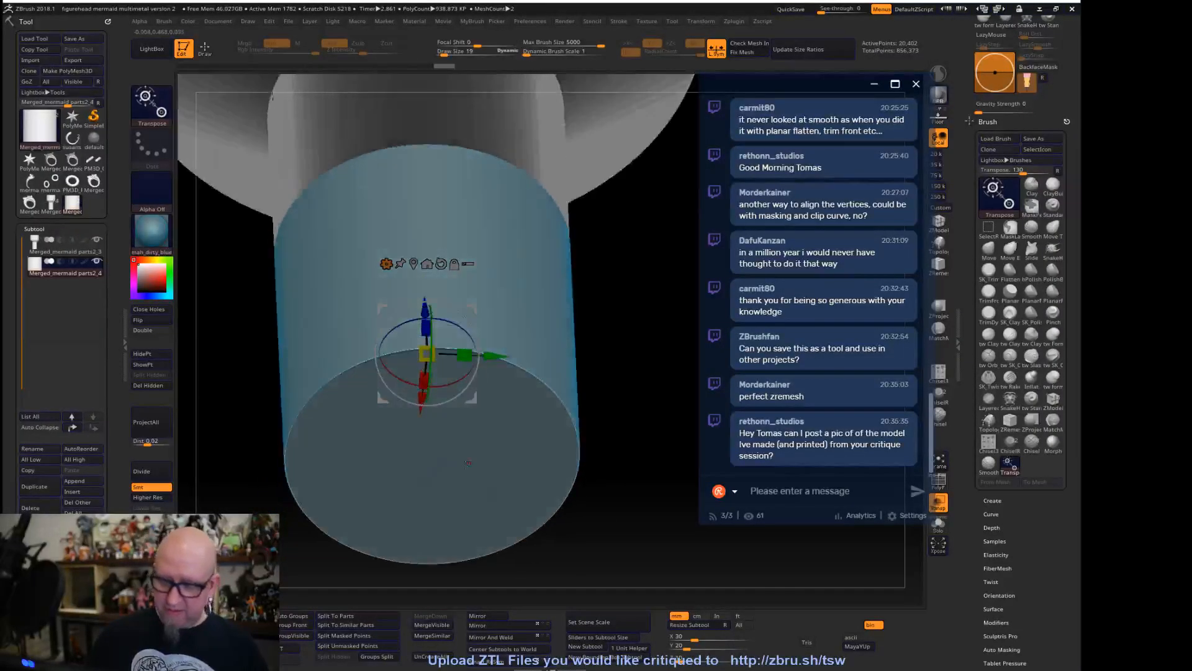
pyautogui.keyDown('alt'); pyautogui.click(401, 121); pyautogui.keyUp('alt')
pyautogui.moveTo(627, 385); pyautogui.dragTo(588, 323)
pyautogui.keyDown('alt'); pyautogui.click(472, 347); pyautogui.keyUp('alt')
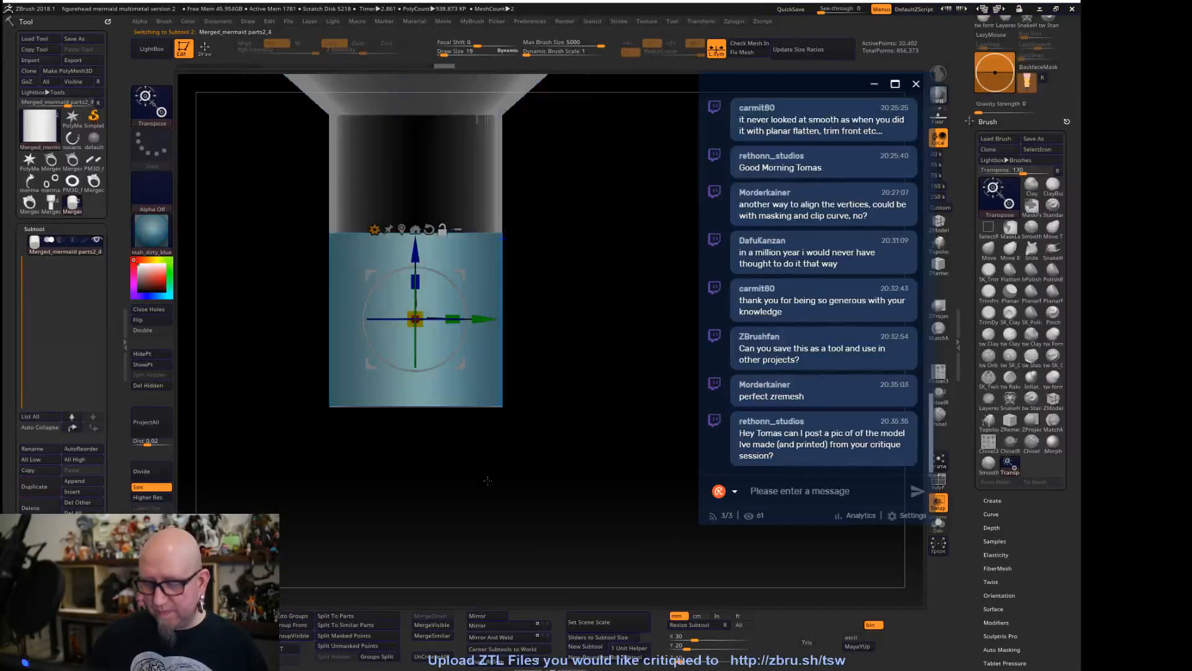
pyautogui.keyDown('alt'); pyautogui.moveTo(486, 481); pyautogui.dragTo(515, 509); pyautogui.keyUp('alt')
pyautogui.keyDown('alt'); pyautogui.moveTo(416, 249); pyautogui.dragTo(418, 400); pyautogui.keyUp('alt')
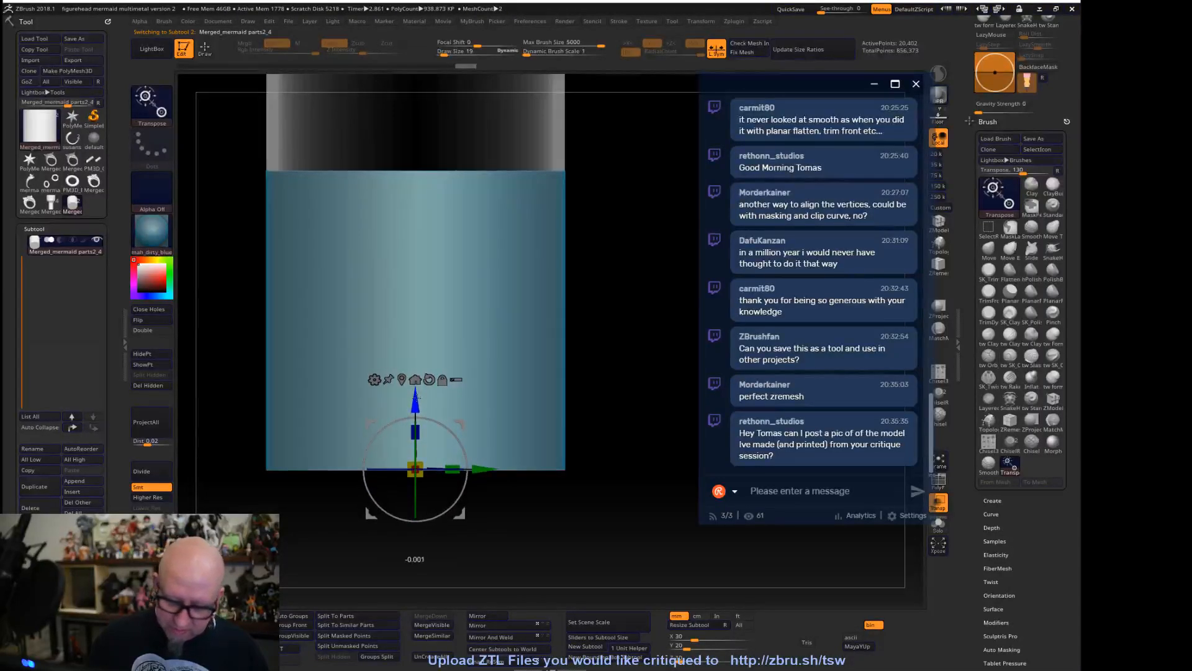
# Stretch the cylinder lengthwise from its base so it runs up through the shaft and into the wide head
pyautogui.keyDown('alt'); pyautogui.moveTo(496, 546); pyautogui.dragTo(526, 451); pyautogui.keyUp('alt')
pyautogui.keyDown('alt'); pyautogui.moveTo(570, 343); pyautogui.dragTo(570, 349); pyautogui.keyUp('alt')
pyautogui.keyDown('shift'); pyautogui.moveTo(615, 490); pyautogui.dragTo(617, 540); pyautogui.keyUp('shift')
pyautogui.keyDown('alt'); pyautogui.moveTo(617, 393); pyautogui.dragTo(485, 292); pyautogui.keyUp('alt')
pyautogui.keyDown('alt'); pyautogui.moveTo(580, 280); pyautogui.dragTo(578, 397); pyautogui.keyUp('alt')
pyautogui.moveTo(477, 569); pyautogui.dragTo(480, 505)
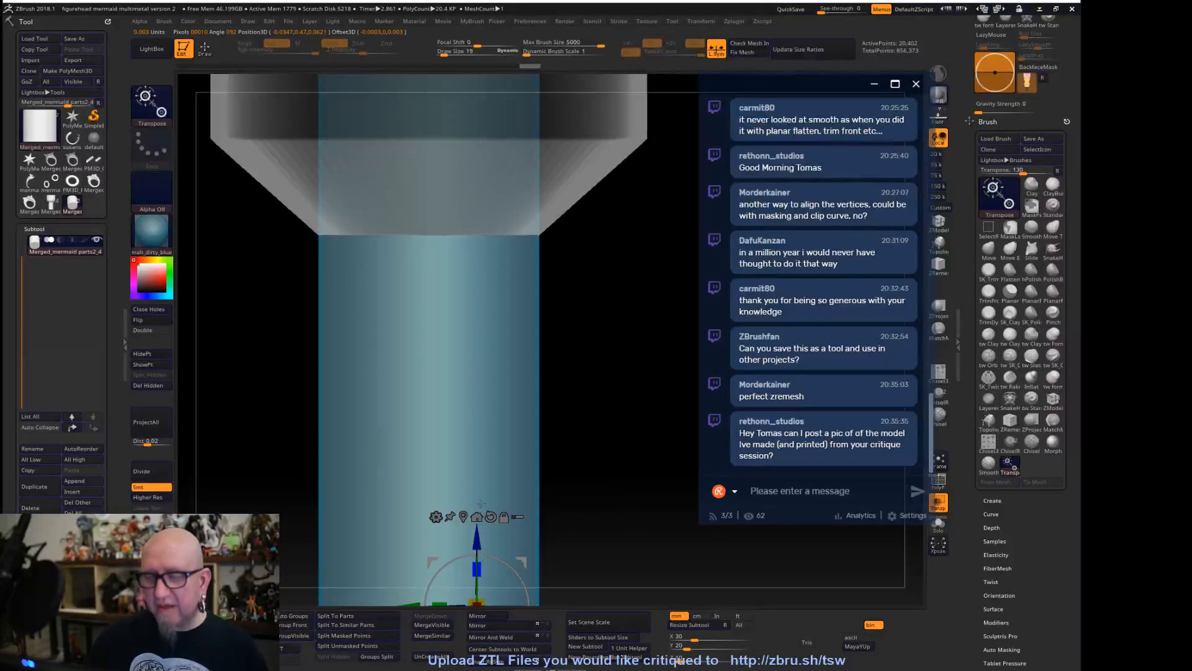
# Mask the cylinder's lower end and move its upper end up level with the top of the original head
pyautogui.keyDown('alt'); pyautogui.moveTo(567, 314); pyautogui.dragTo(559, 192); pyautogui.keyUp('alt')
pyautogui.keyDown('ctrl'); pyautogui.moveTo(326, 538); pyautogui.dragTo(553, 414); pyautogui.keyUp('ctrl')
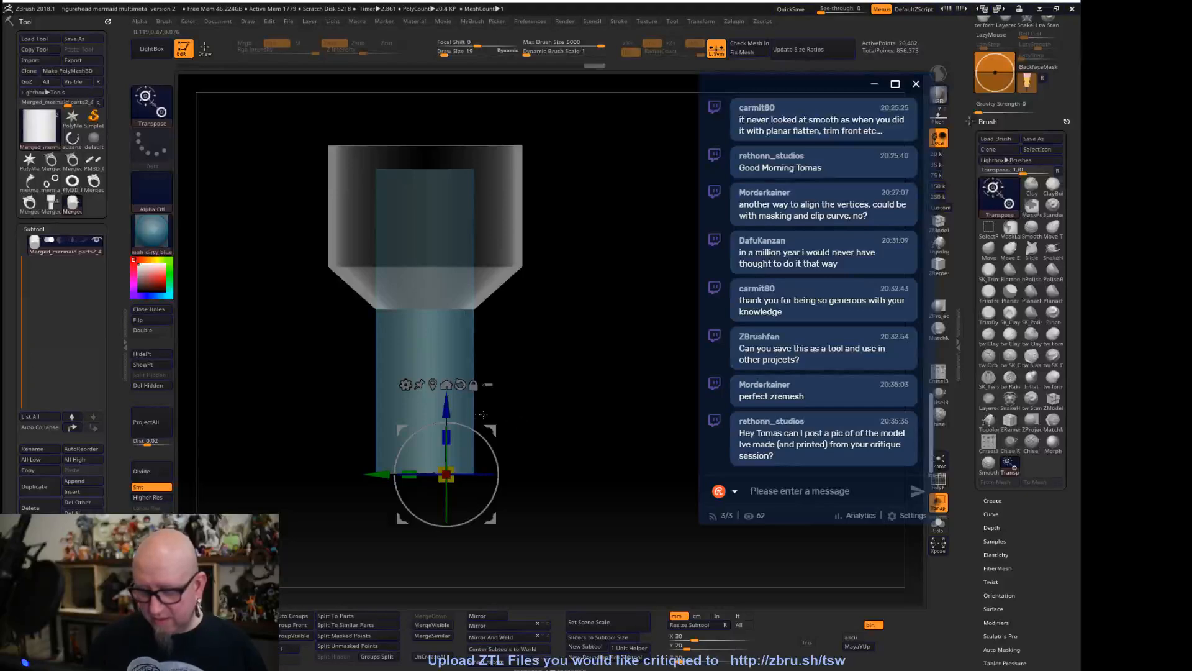
pyautogui.moveTo(452, 401); pyautogui.dragTo(451, 378)
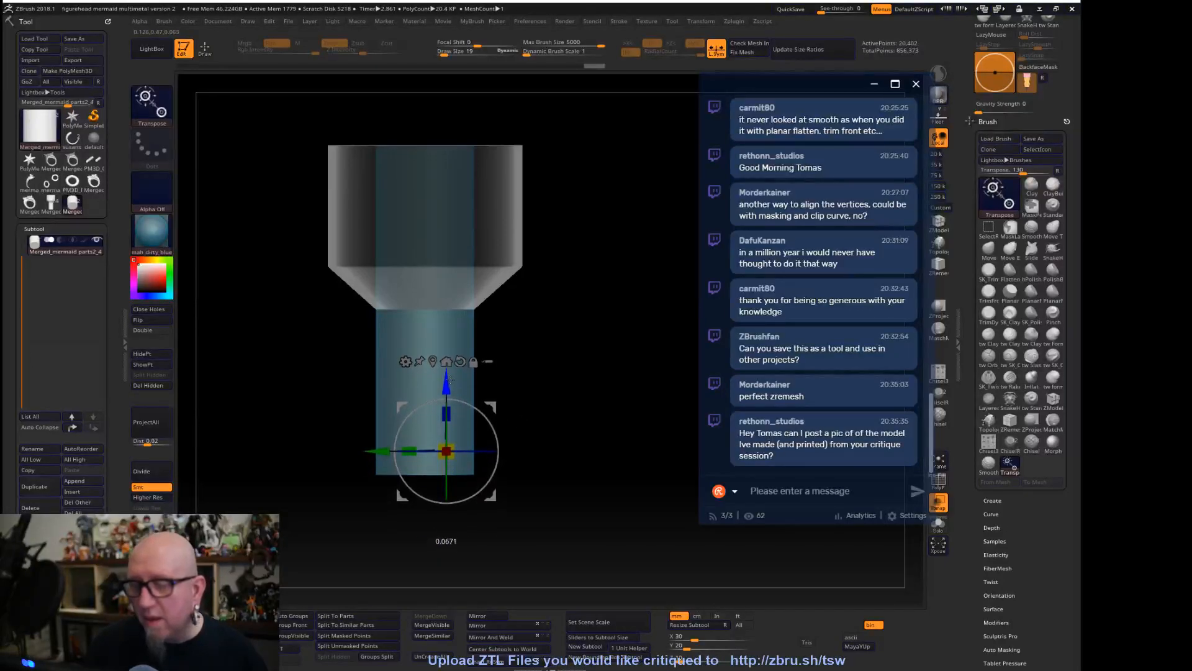
# Insert edge loops around the cylinder with ZModeler at the lower and upper edges of the original part's conical transition
pyautogui.keyDown('alt'); pyautogui.moveTo(562, 298); pyautogui.dragTo(551, 464); pyautogui.keyUp('alt')
pyautogui.moveTo(576, 404); pyautogui.dragTo(575, 419)
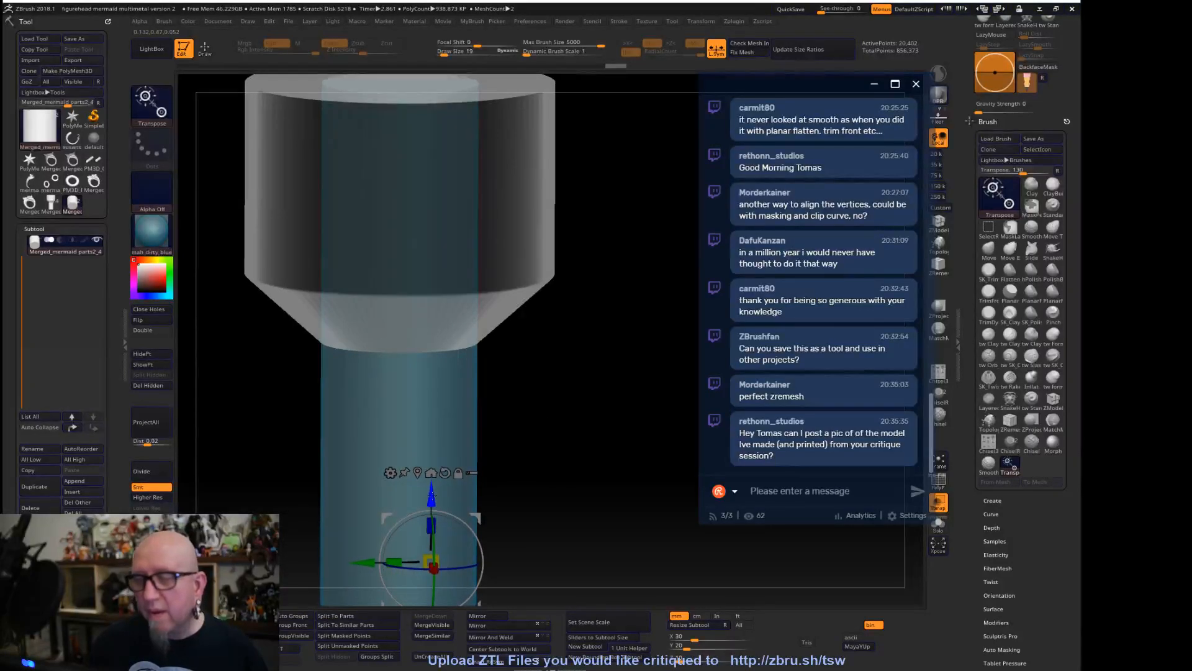
pyautogui.keyDown('shift'); pyautogui.moveTo(590, 388); pyautogui.dragTo(631, 214); pyautogui.keyUp('shift')
pyautogui.moveTo(617, 473); pyautogui.dragTo(453, 84)
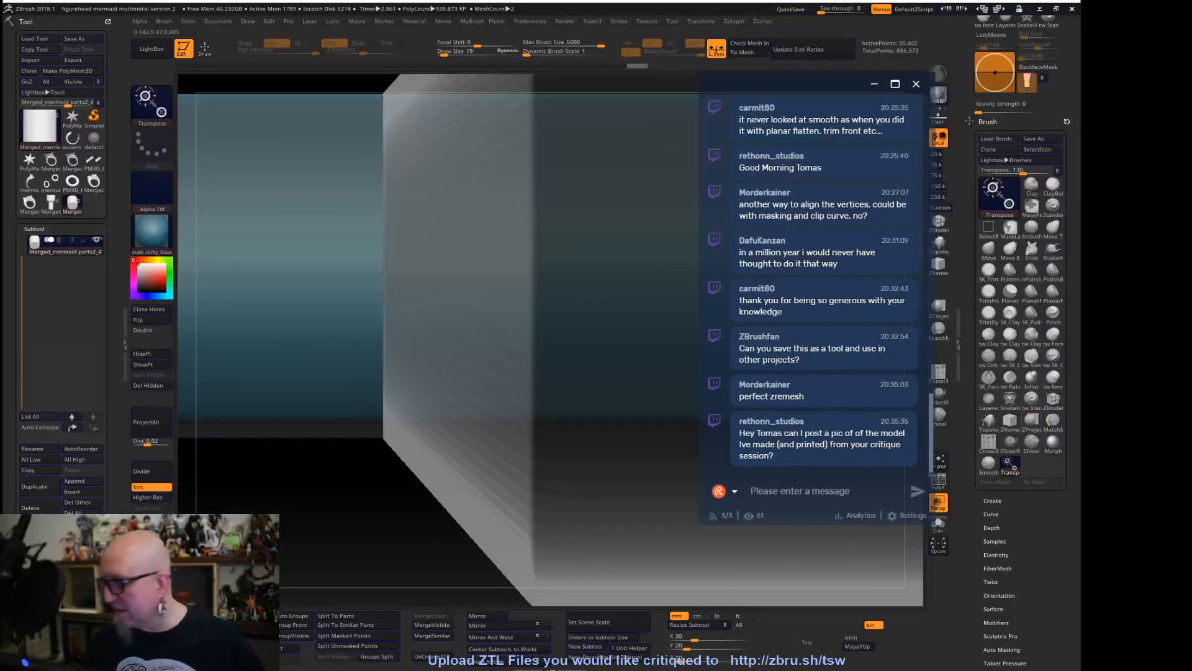
pyautogui.click(1053, 398)
pyautogui.click(932, 482)
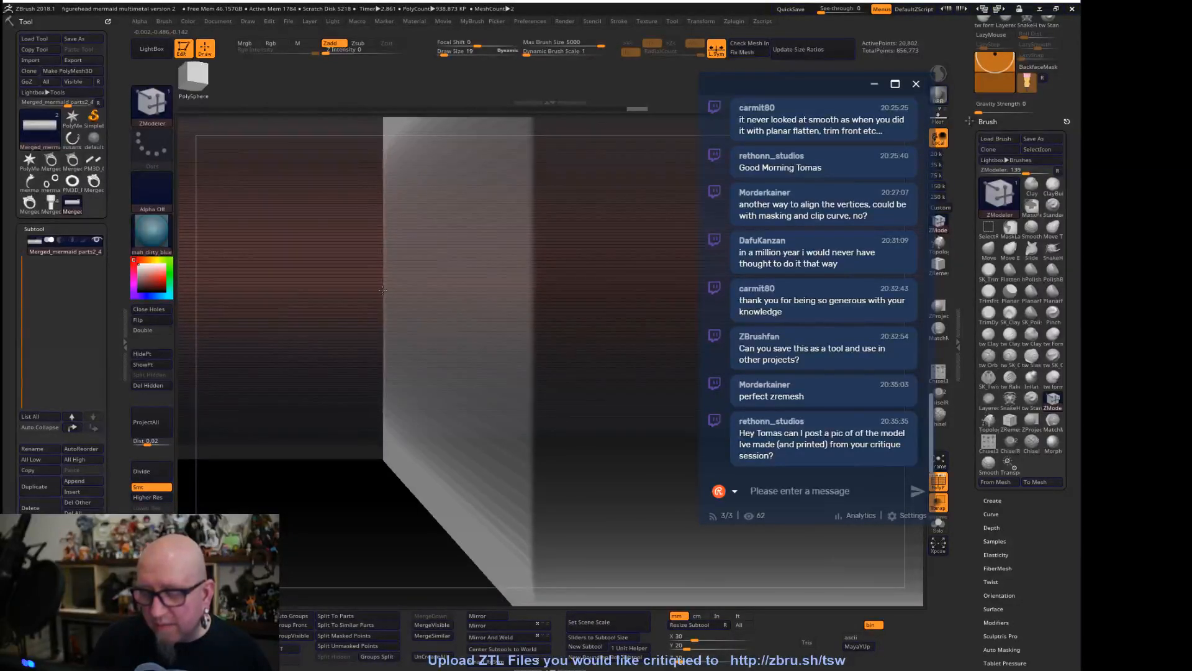
pyautogui.click(533, 286)
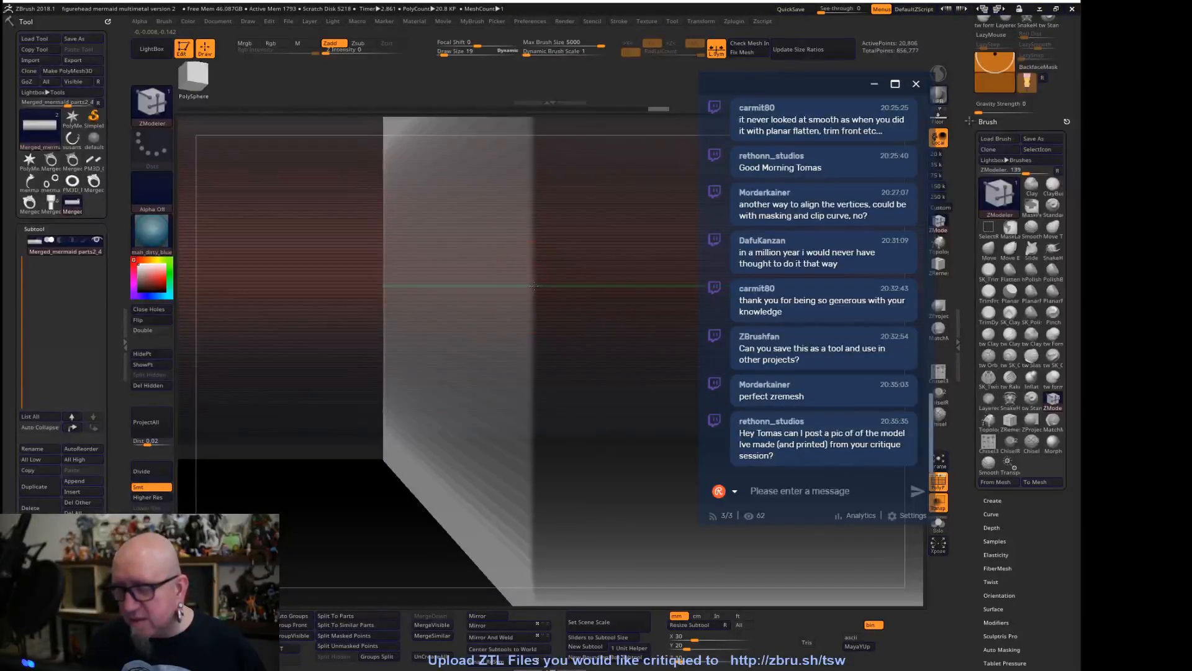
pyautogui.hotkey('ctrl', 'z')
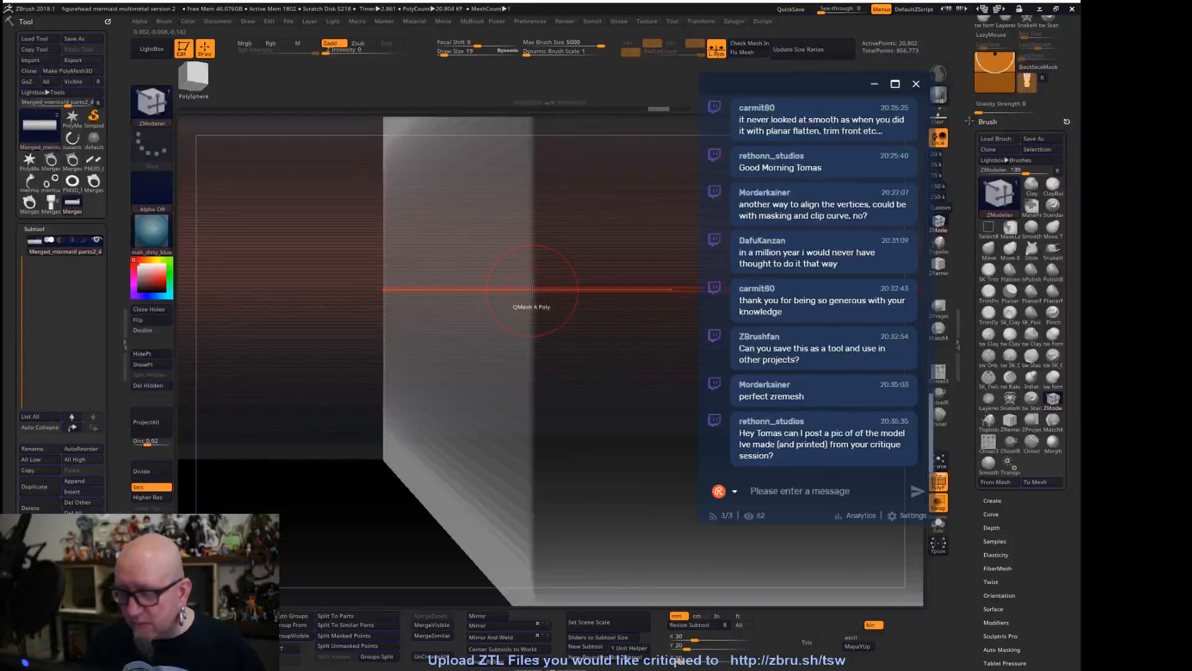
pyautogui.click(533, 290)
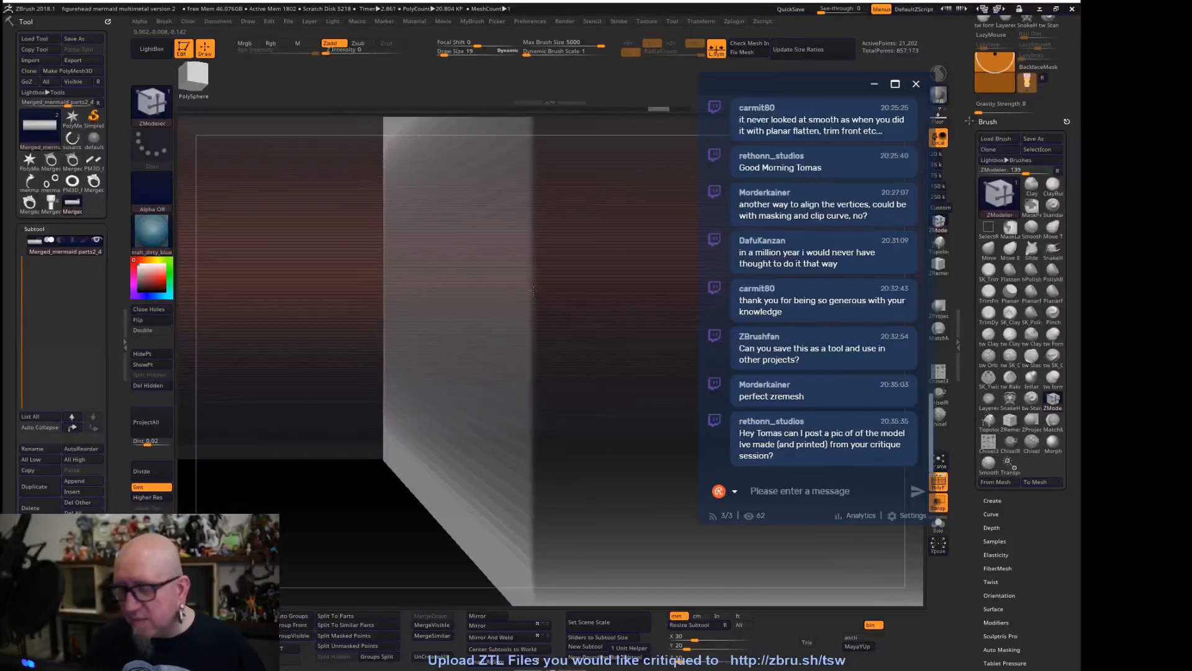
# Mask the cylinder's shaft portion up to the cone, leaving only the head section past the upper edge loop unmasked
pyautogui.moveTo(367, 559); pyautogui.dragTo(522, 430)
pyautogui.keyDown('alt'); pyautogui.moveTo(600, 519); pyautogui.dragTo(609, 511); pyautogui.keyUp('alt')
pyautogui.keyDown('ctrl'); pyautogui.moveTo(666, 165); pyautogui.dragTo(367, 528); pyautogui.keyUp('ctrl')
pyautogui.keyDown('ctrl'); pyautogui.moveTo(646, 457); pyautogui.dragTo(593, 543); pyautogui.keyUp('ctrl')
pyautogui.keyDown('ctrl'); pyautogui.moveTo(676, 158); pyautogui.dragTo(378, 523); pyautogui.keyUp('ctrl')
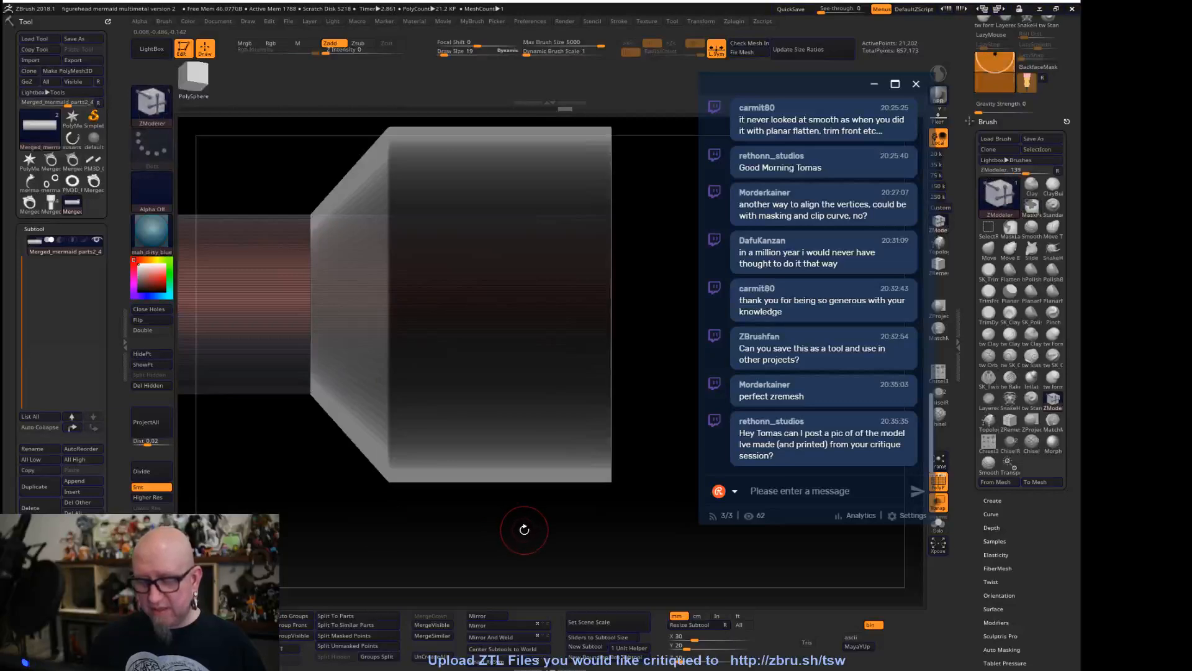
# Center the gizmo on the part's axis and scale the unmasked head section up uniformly toward the original head's diameter
pyautogui.press('w')
pyautogui.keyDown('shift'); pyautogui.moveTo(621, 528); pyautogui.dragTo(747, 485); pyautogui.keyUp('shift')
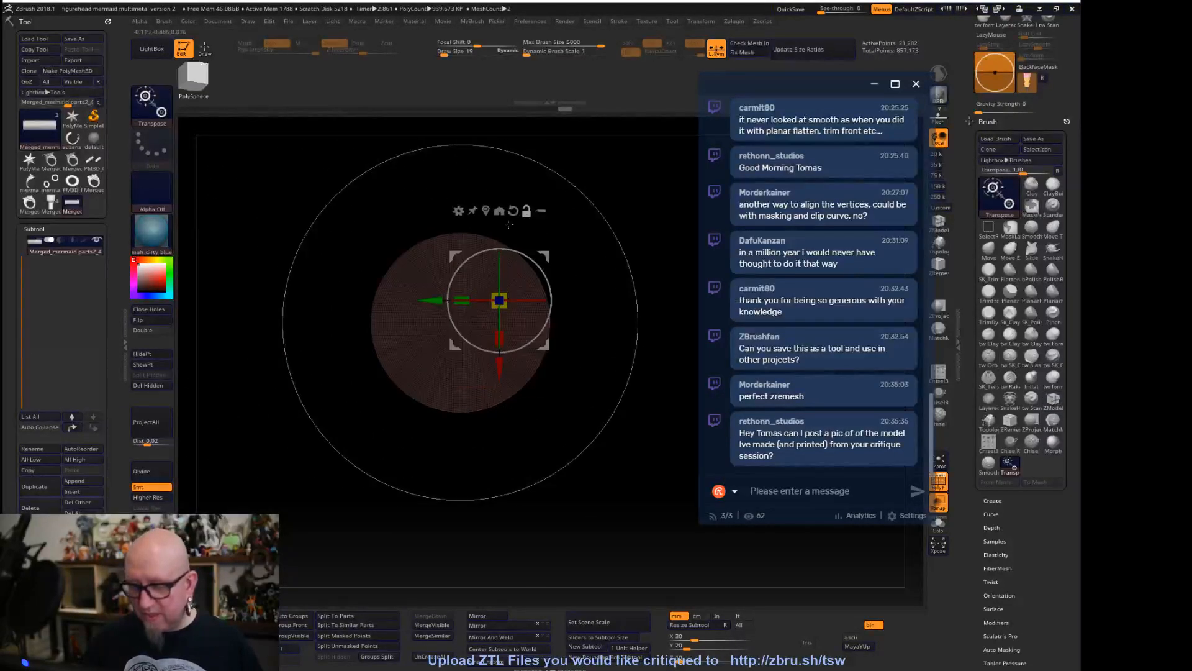
pyautogui.click(486, 211)
pyautogui.keyDown('alt'); pyautogui.moveTo(559, 456); pyautogui.dragTo(615, 506); pyautogui.keyUp('alt')
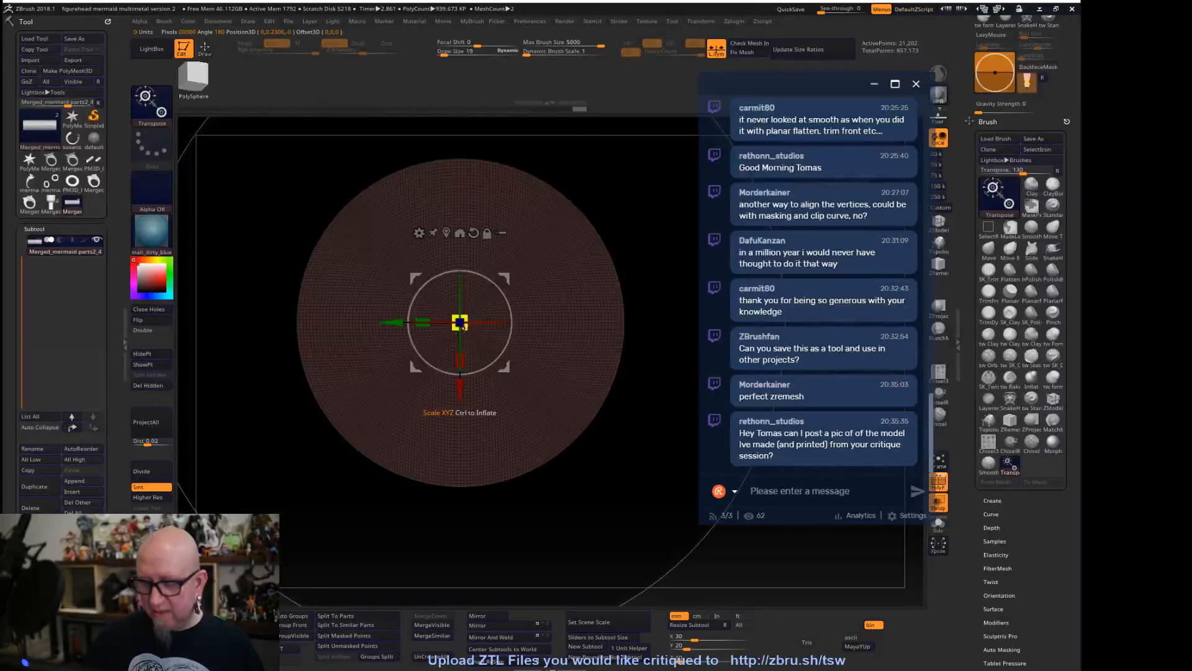
pyautogui.moveTo(464, 326)
pyautogui.mouseDown()
pyautogui.moveTo(711, 567)
pyautogui.moveTo(462, 326)
pyautogui.mouseUp()
pyautogui.hotkey('ctrl', 'z')
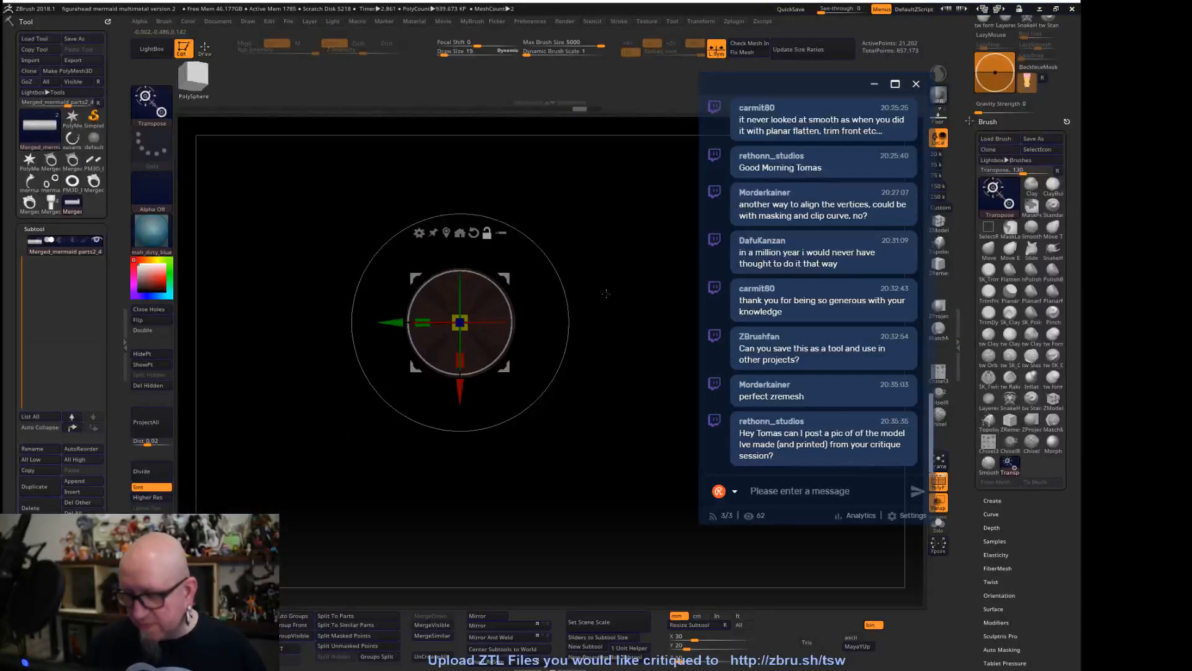
pyautogui.moveTo(460, 321); pyautogui.dragTo(478, 364)
# Check the enlarged section against the original and fine-tune its uniform scale to the head's outer rim
pyautogui.moveTo(562, 487); pyautogui.dragTo(398, 507)
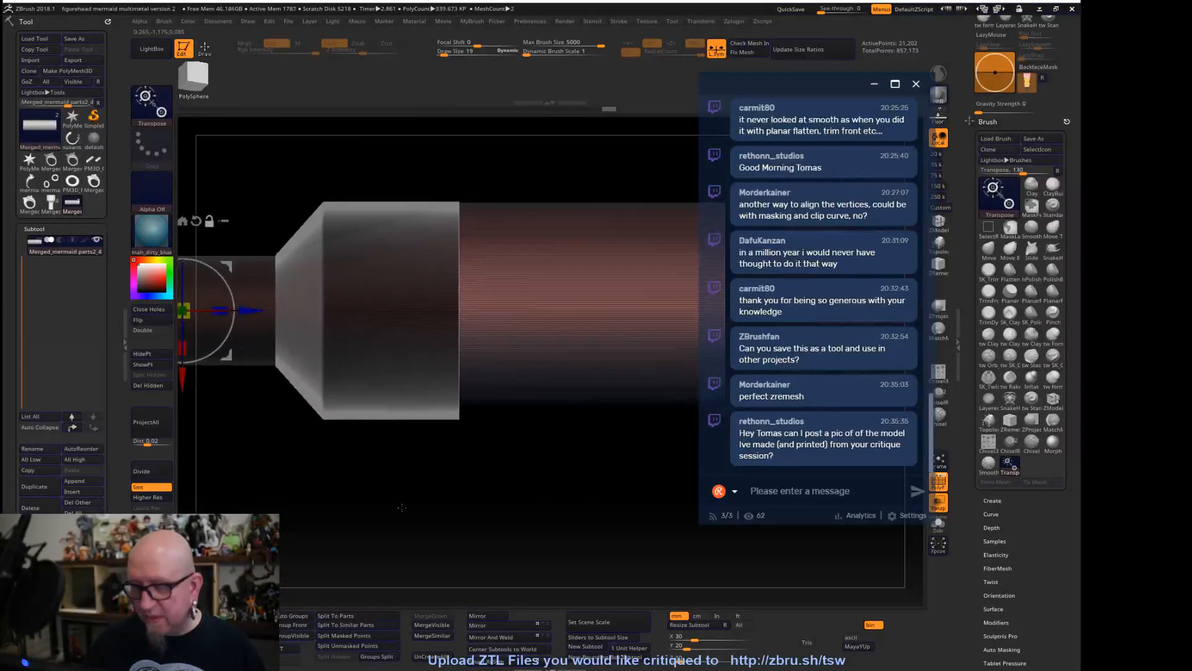
pyautogui.keyDown('alt'); pyautogui.moveTo(500, 498); pyautogui.dragTo(549, 438); pyautogui.keyUp('alt')
pyautogui.moveTo(390, 428); pyautogui.dragTo(501, 438)
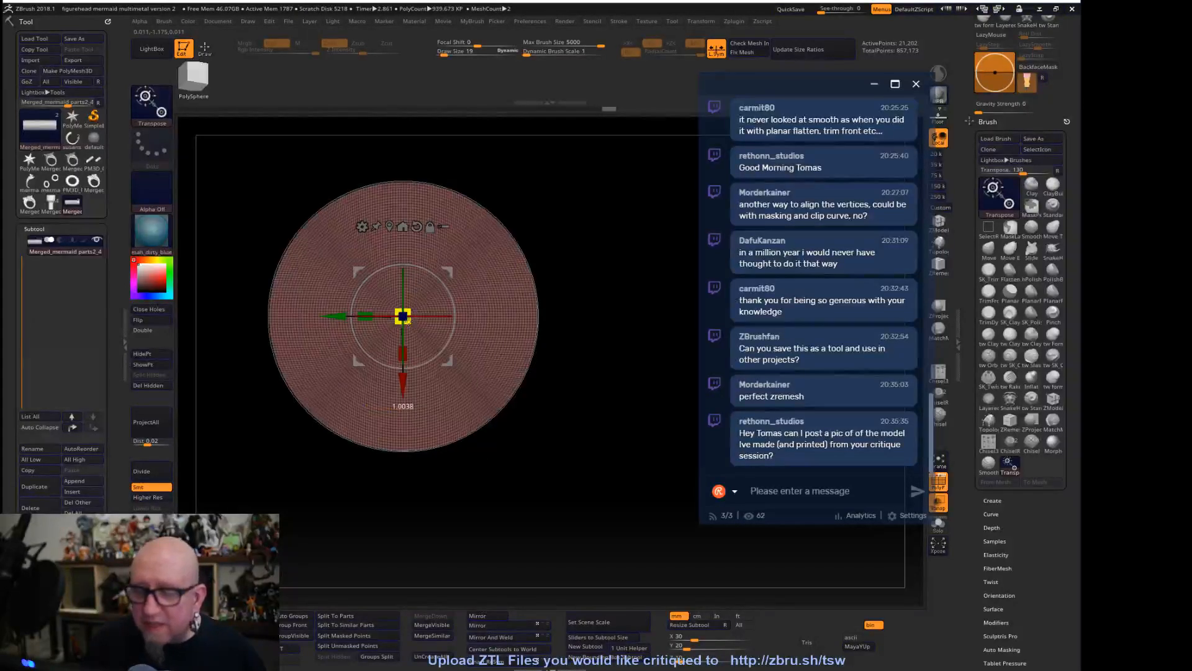
pyautogui.moveTo(405, 318); pyautogui.dragTo(408, 320)
# Slide the widened head section back along the axis so its edge loop lines up with the cone's upper edge
pyautogui.keyDown('shift'); pyautogui.moveTo(562, 484); pyautogui.dragTo(516, 484); pyautogui.keyUp('shift')
pyautogui.moveTo(326, 305); pyautogui.dragTo(288, 305)
pyautogui.hotkey('ctrl', 'z')
pyautogui.keyDown('alt'); pyautogui.moveTo(392, 467); pyautogui.dragTo(577, 477); pyautogui.keyUp('alt')
pyautogui.keyDown('ctrl'); pyautogui.moveTo(265, 208); pyautogui.dragTo(442, 462); pyautogui.keyUp('ctrl')
pyautogui.moveTo(468, 308); pyautogui.dragTo(362, 313)
pyautogui.keyDown('alt'); pyautogui.moveTo(404, 409); pyautogui.dragTo(414, 431); pyautogui.keyUp('alt')
pyautogui.keyDown('alt'); pyautogui.moveTo(375, 334); pyautogui.dragTo(603, 359); pyautogui.keyUp('alt')
pyautogui.keyDown('alt'); pyautogui.moveTo(604, 474); pyautogui.dragTo(567, 408); pyautogui.keyUp('alt')
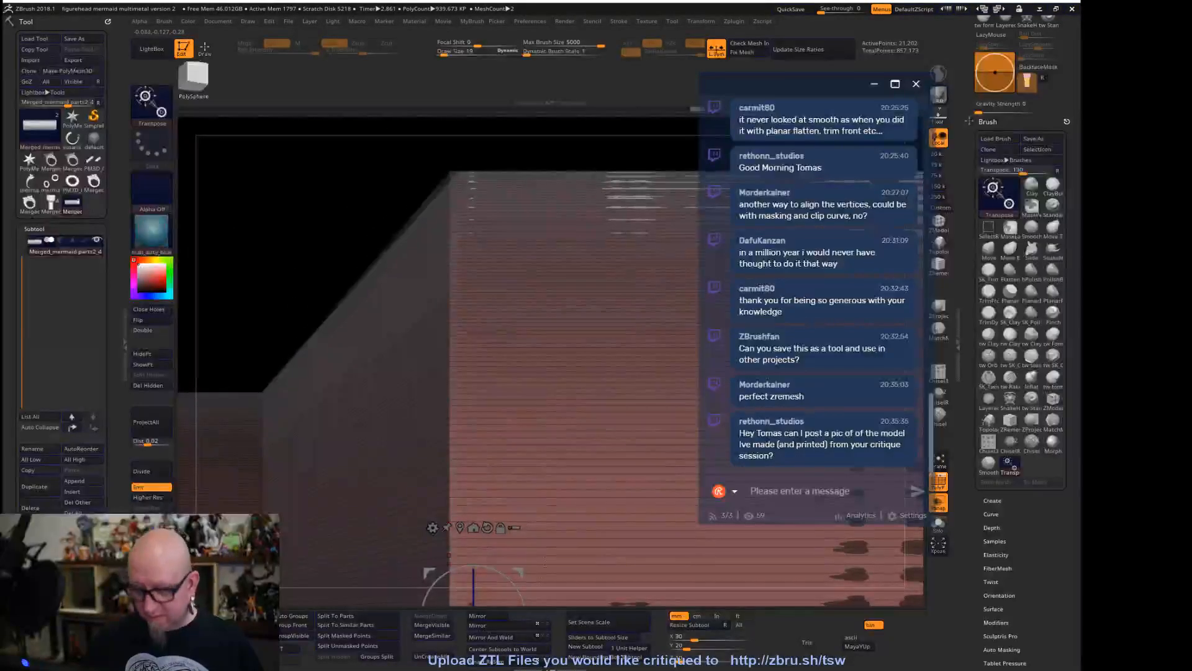
# Nudge the unmasked head section along the axis to fine-tune its edge loop against the cone's upper edge
pyautogui.keyDown('alt'); pyautogui.moveTo(335, 243); pyautogui.dragTo(325, 192); pyautogui.keyUp('alt')
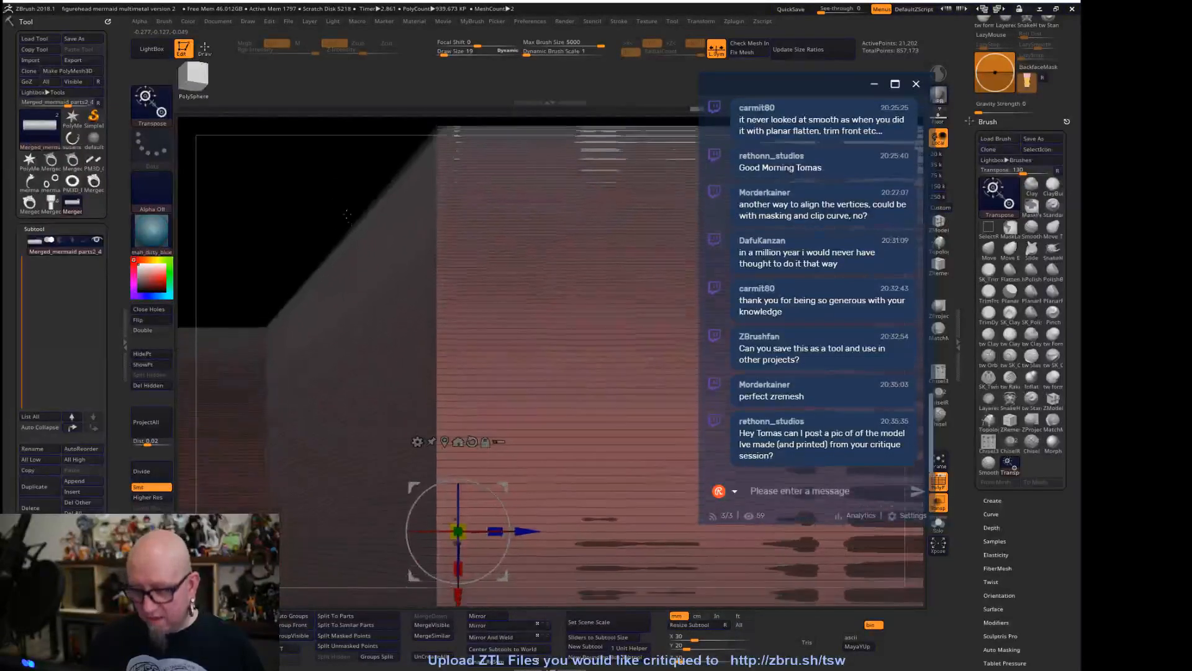
pyautogui.moveTo(532, 521); pyautogui.dragTo(536, 529)
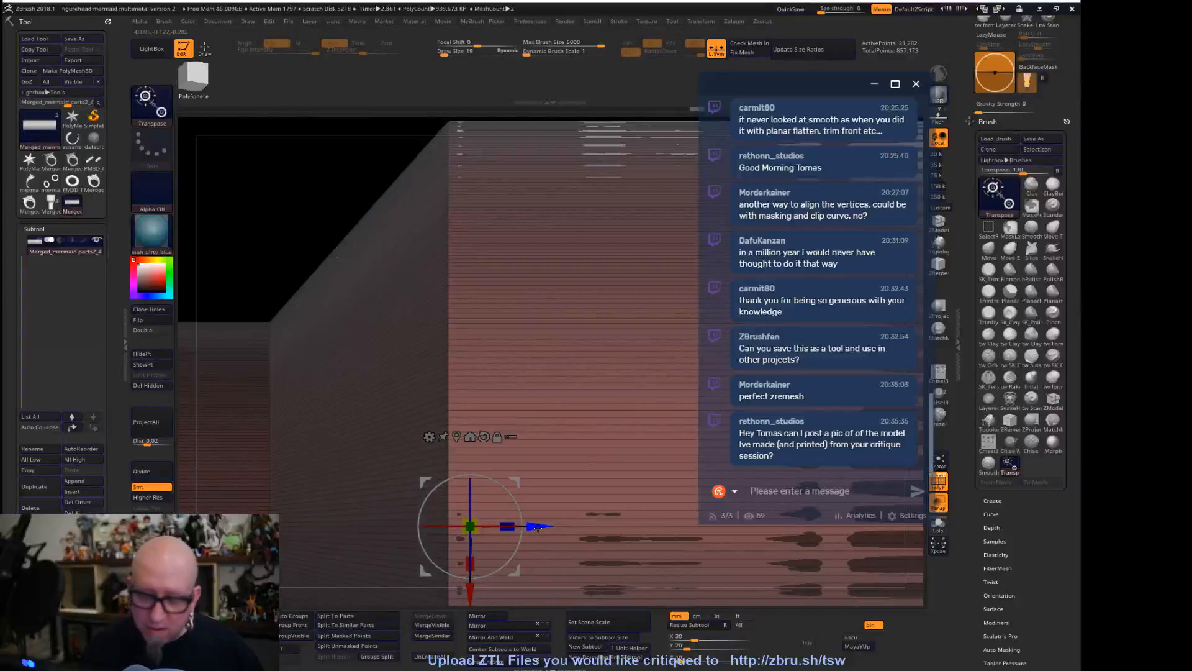
pyautogui.keyDown('ctrl'); pyautogui.moveTo(383, 266); pyautogui.dragTo(554, 602, button='right'); pyautogui.keyUp('ctrl')
pyautogui.keyDown('ctrl'); pyautogui.moveTo(673, 244); pyautogui.dragTo(547, 563); pyautogui.keyUp('ctrl')
pyautogui.moveTo(503, 379); pyautogui.dragTo(451, 393)
pyautogui.hotkey('ctrl', 'z')
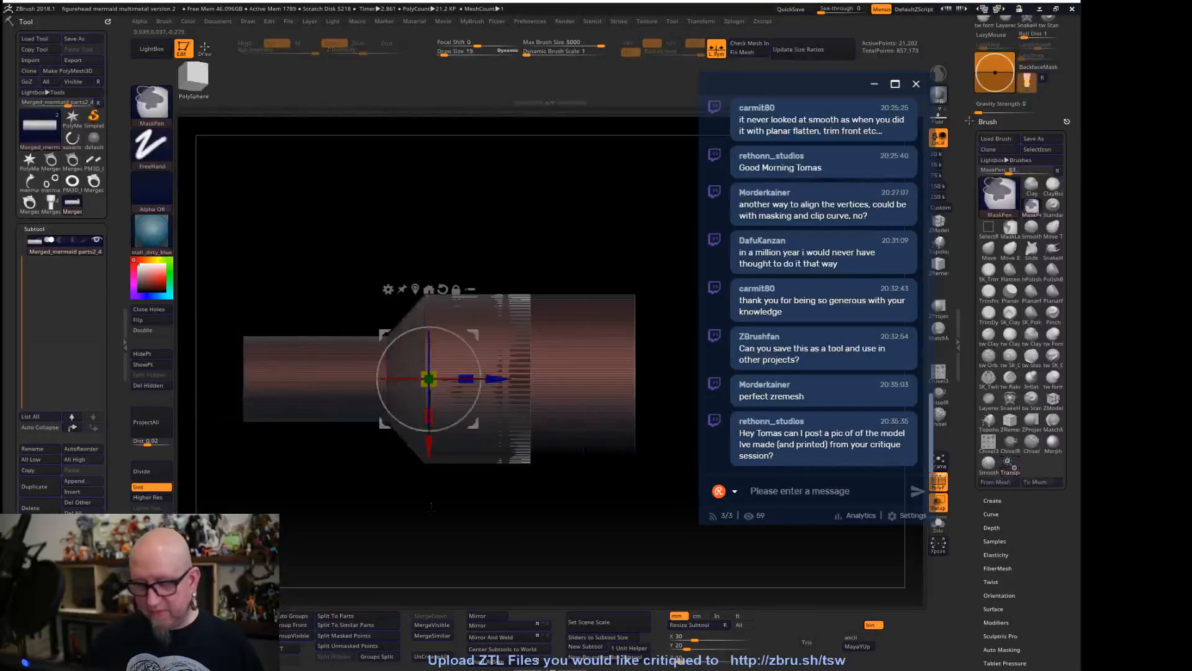
# Isolate the head's outer end with a mask and pull it back along the axis to the original's end face
pyautogui.keyDown('ctrl'); pyautogui.moveTo(681, 229); pyautogui.dragTo(610, 516); pyautogui.keyUp('ctrl')
pyautogui.moveTo(494, 380); pyautogui.dragTo(391, 413)
pyautogui.keyDown('alt'); pyautogui.moveTo(477, 533); pyautogui.dragTo(563, 589); pyautogui.keyUp('alt')
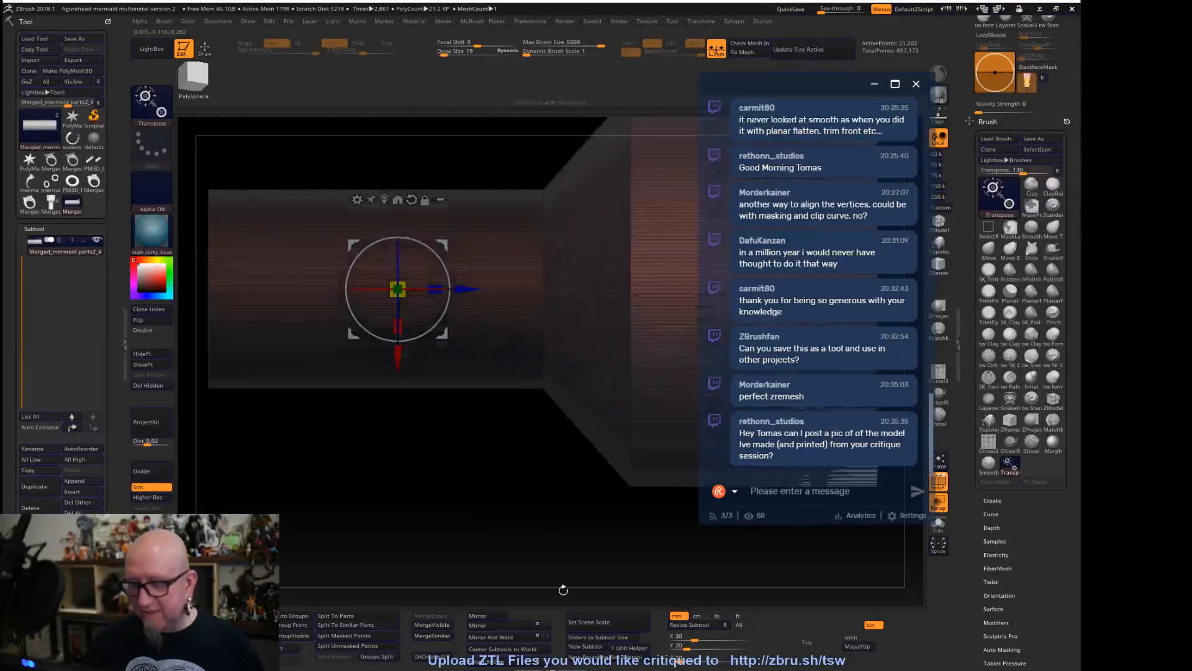
pyautogui.keyDown('alt'); pyautogui.moveTo(616, 527); pyautogui.dragTo(480, 553); pyautogui.keyUp('alt')
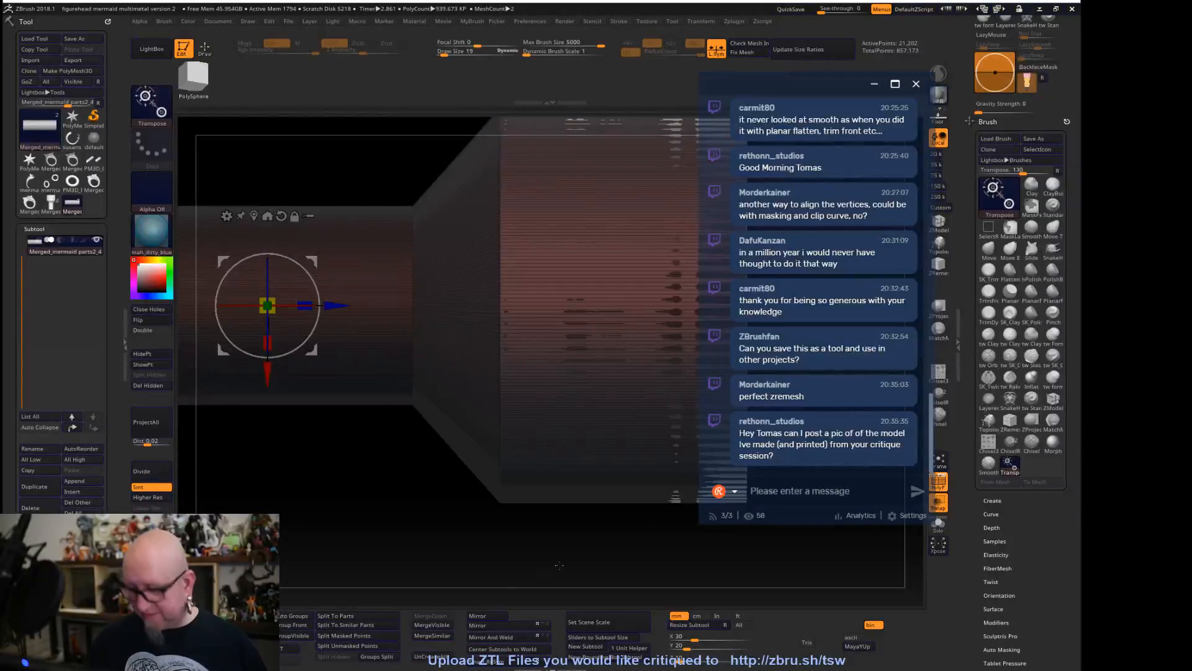
# Insert a supporting edge loop on the head close to the cone's upper edge with the ZModeler brush
pyautogui.scroll(-4, 74, 372)
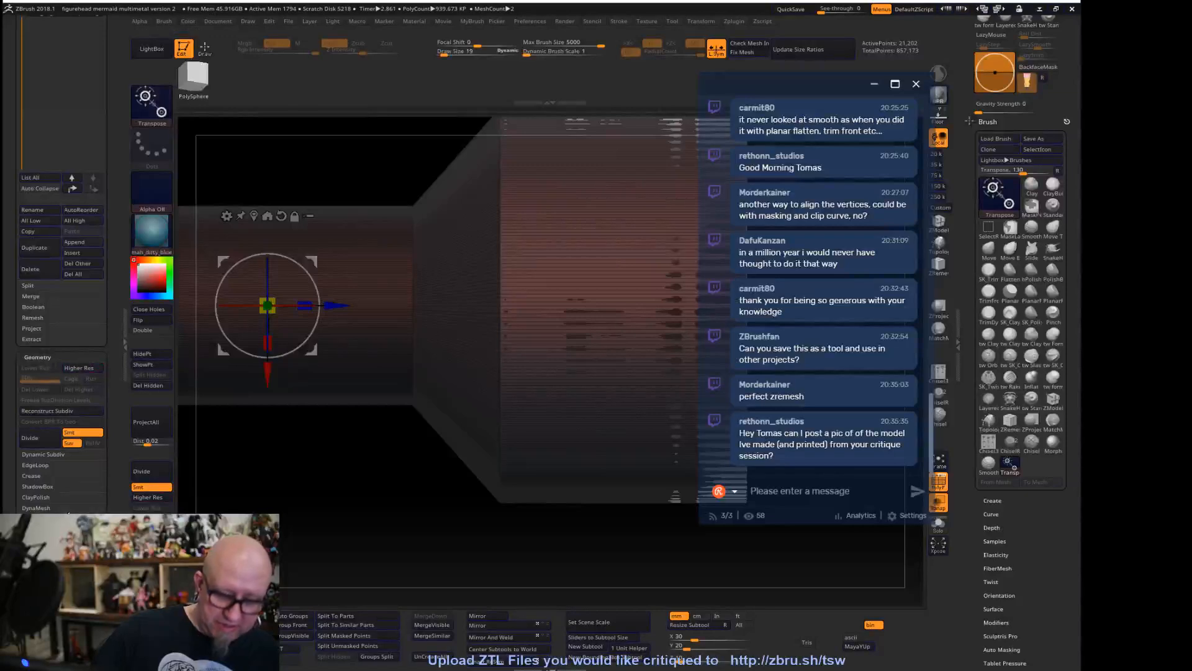
pyautogui.click(40, 474)
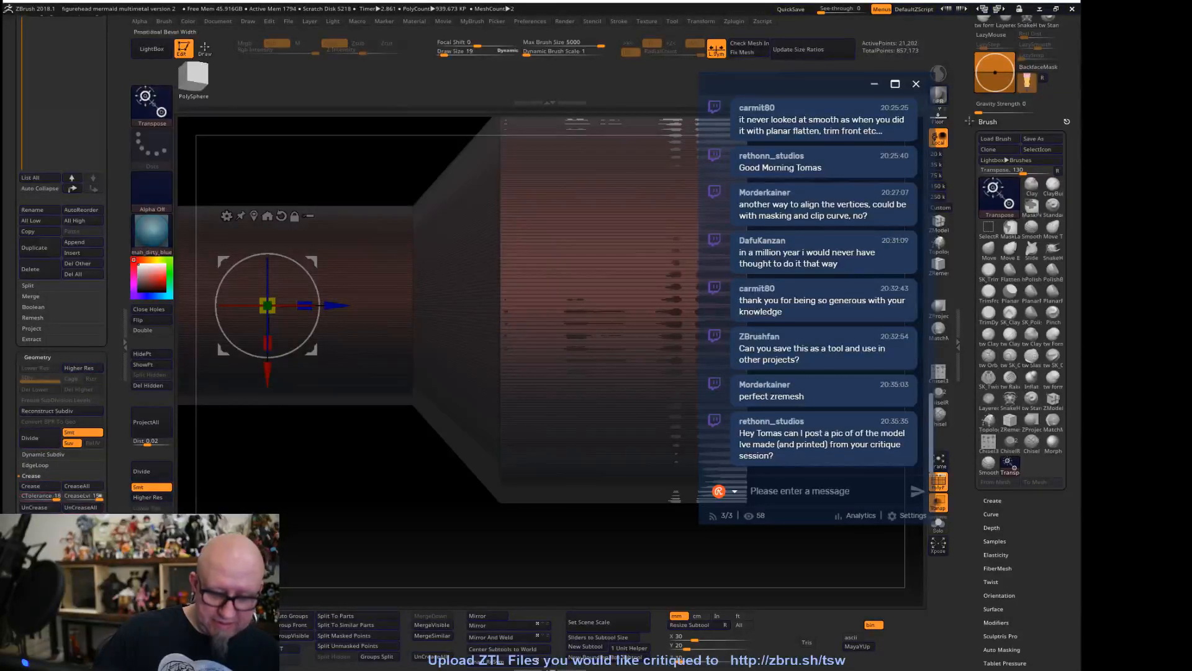
pyautogui.moveTo(368, 544)
pyautogui.keyDown('ctrl'); pyautogui.mouseDown(button='right')
pyautogui.moveTo(447, 557)
pyautogui.moveTo(425, 519)
pyautogui.mouseUp(button='right'); pyautogui.keyUp('ctrl')
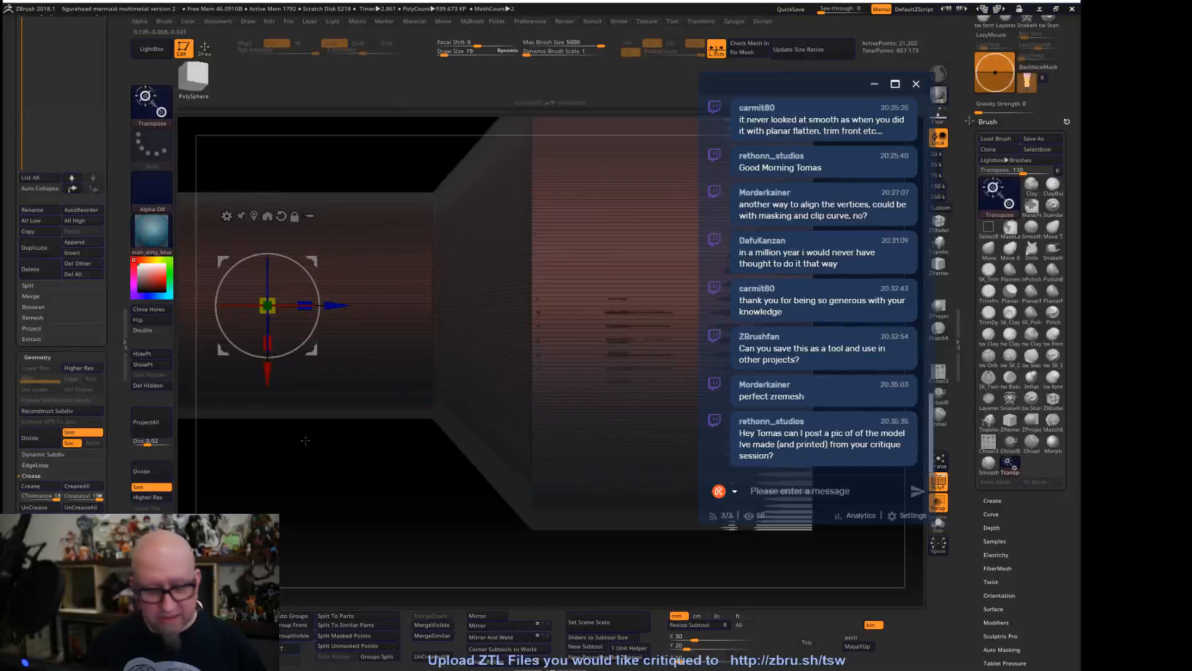
pyautogui.click(944, 225)
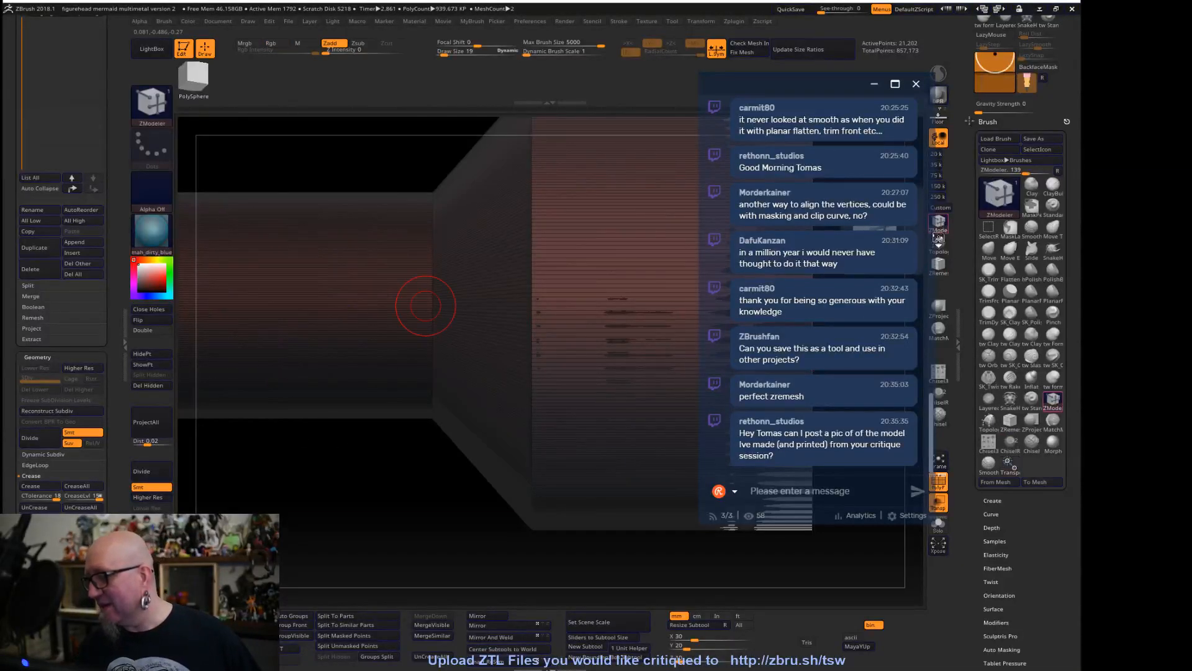
pyautogui.click(579, 283)
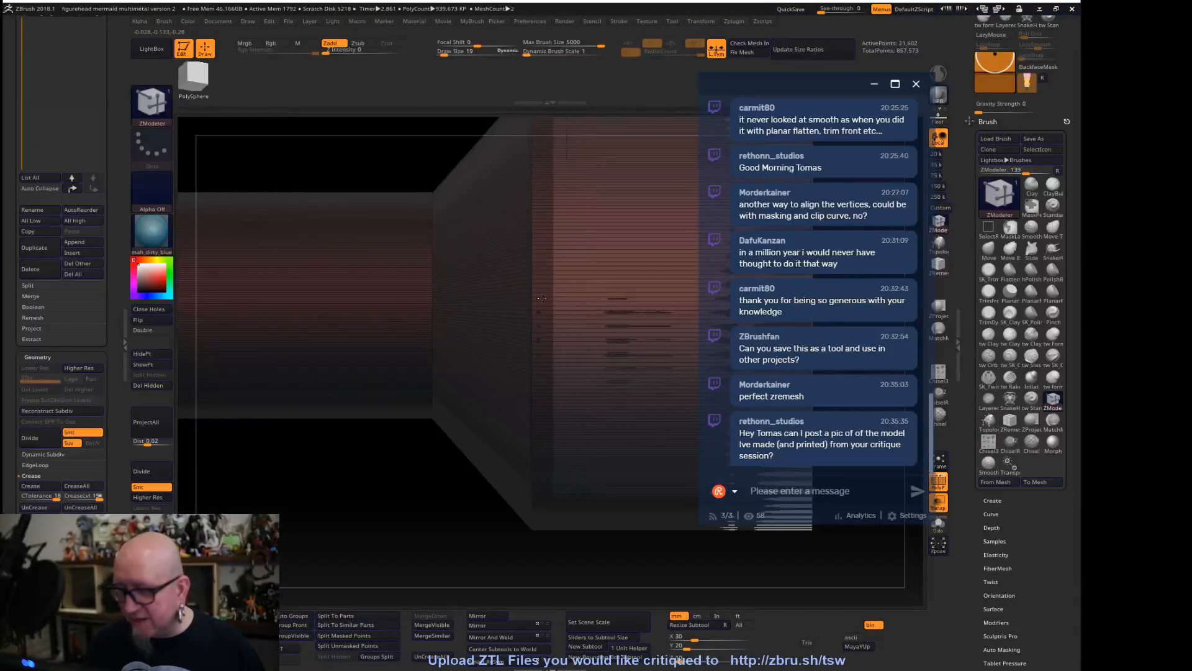
# Insert supporting edge loops on the cone and on the shaft, close to either side of the edge where they meet
pyautogui.moveTo(400, 466); pyautogui.dragTo(412, 519)
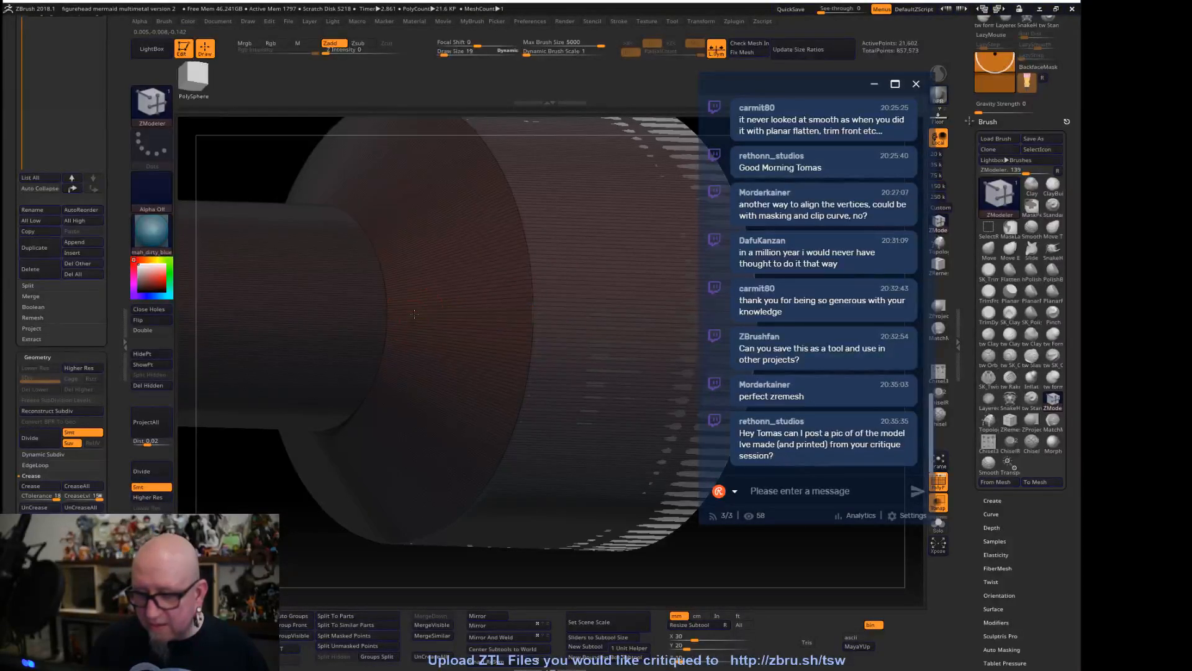
pyautogui.scroll(5, 406, 316)
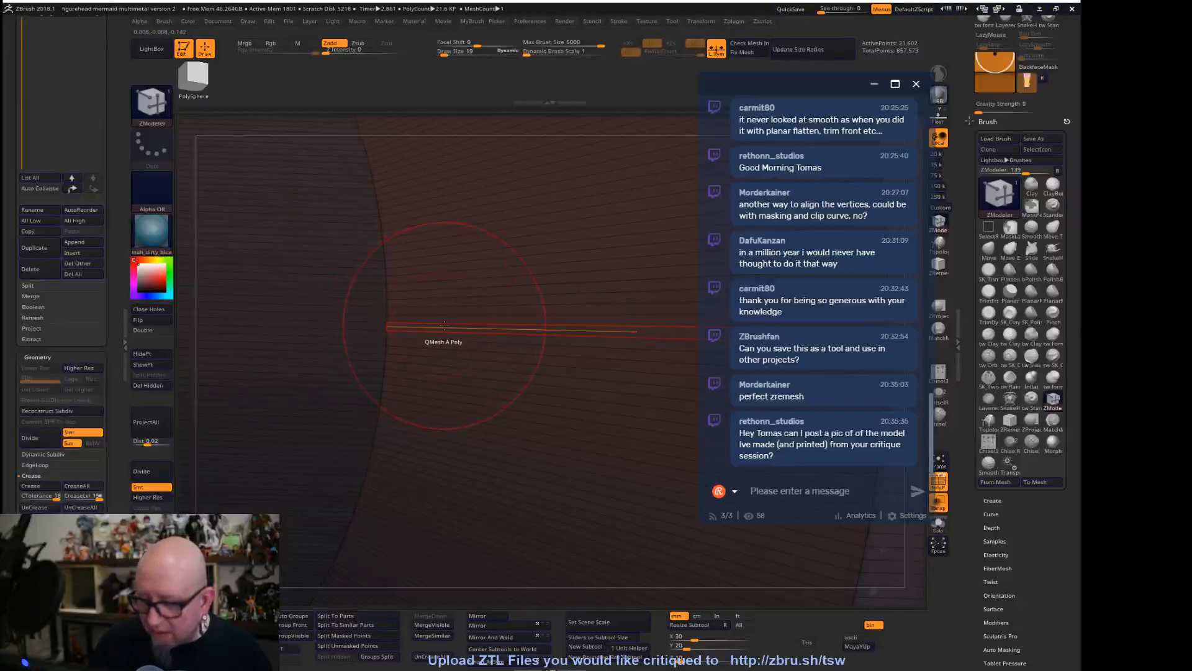
pyautogui.press('ctrl')
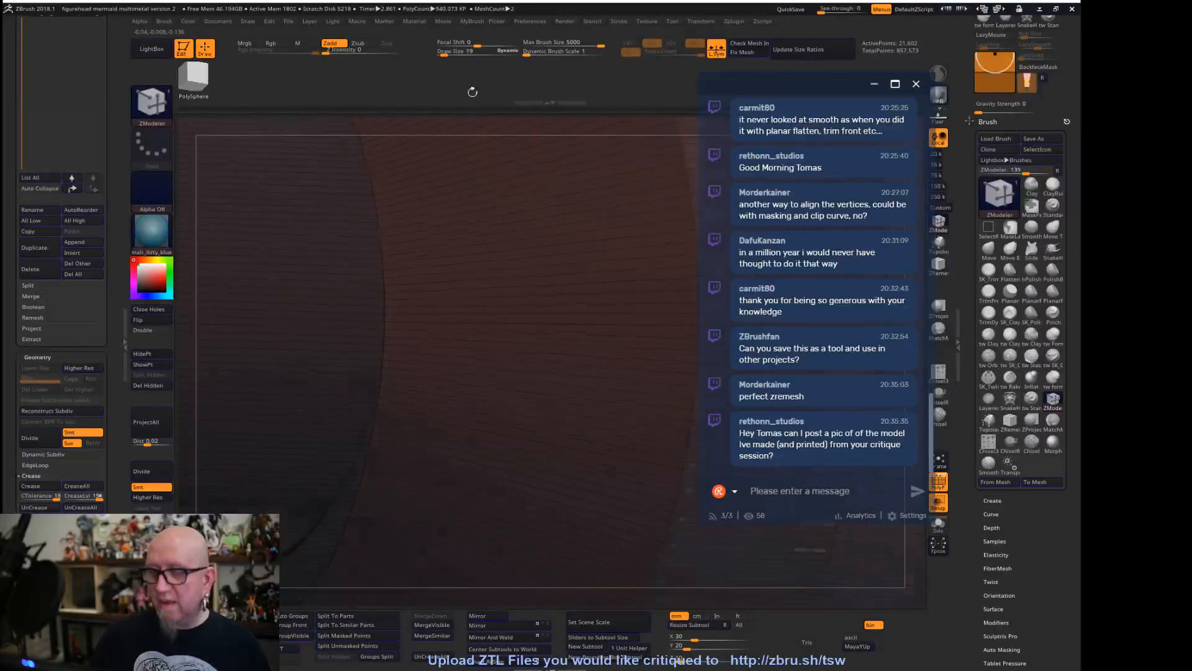
pyautogui.press('f')
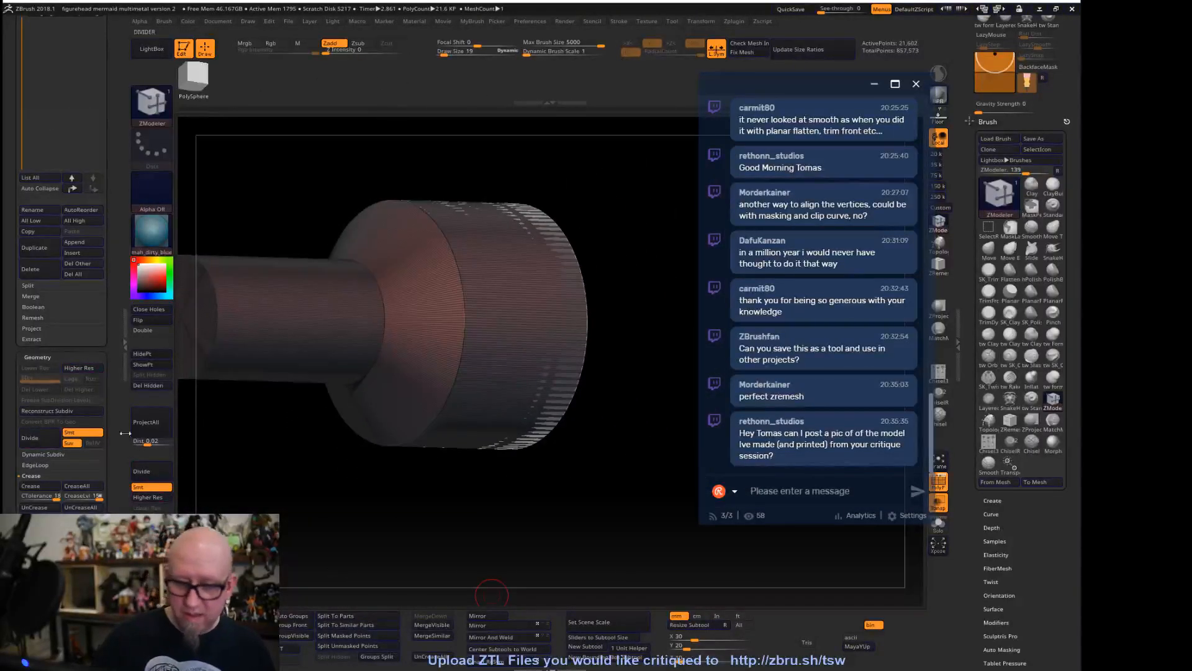
pyautogui.keyDown('alt'); pyautogui.moveTo(491, 594); pyautogui.dragTo(829, 483); pyautogui.keyUp('alt')
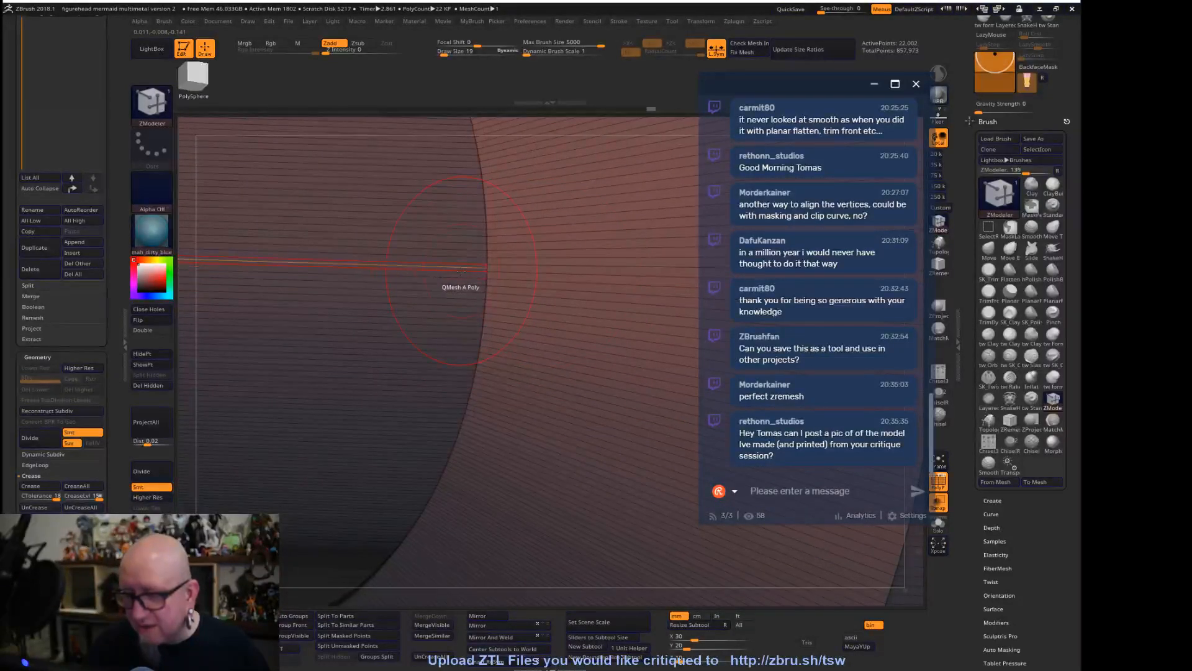
pyautogui.click(397, 276)
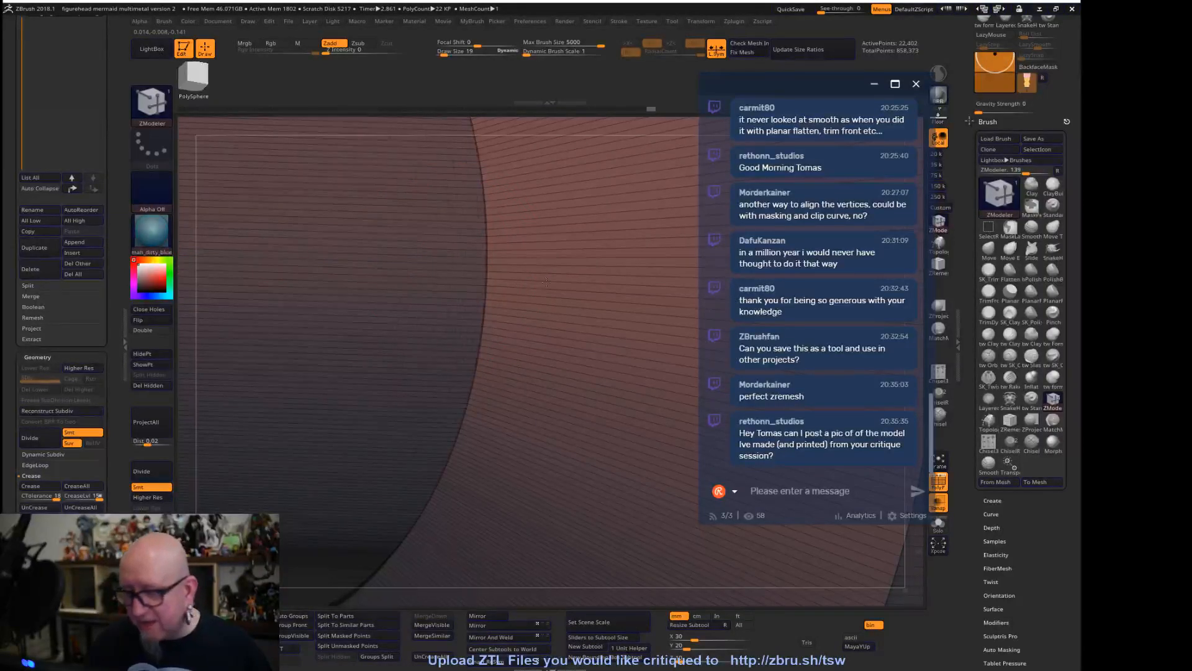
# Insert supporting edge loops near the shaft's free end and near the head's outer end
pyautogui.keyDown('alt'); pyautogui.moveTo(548, 133); pyautogui.dragTo(1063, 136); pyautogui.keyUp('alt')
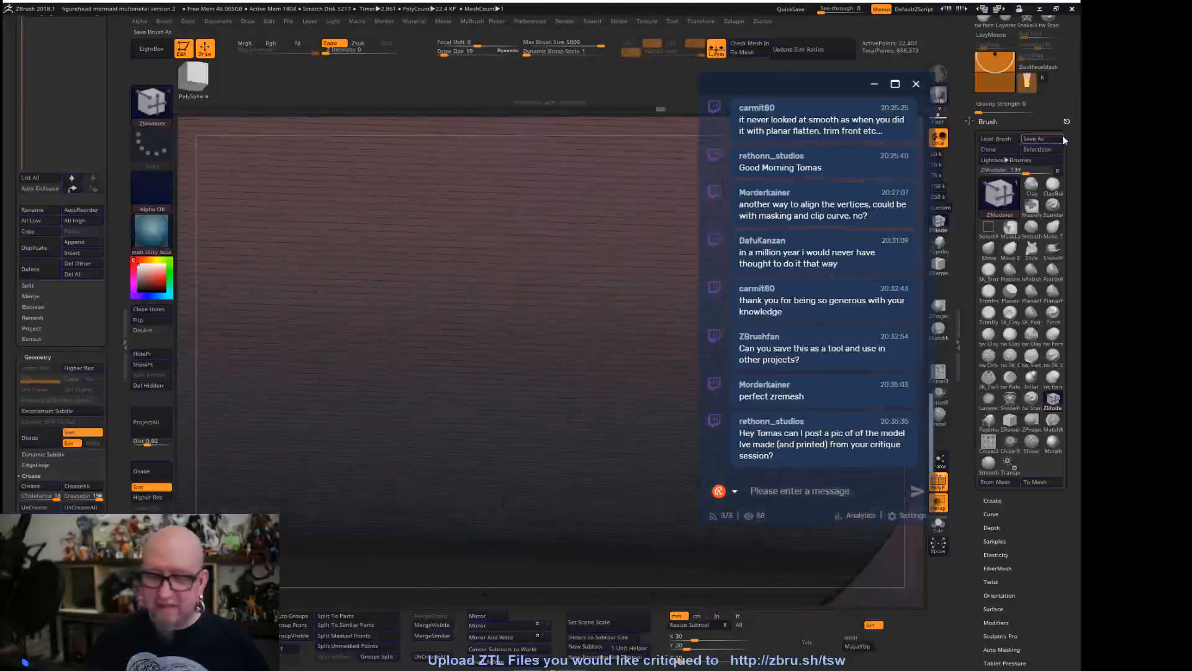
pyautogui.keyDown('alt'); pyautogui.moveTo(431, 124); pyautogui.dragTo(1155, 163); pyautogui.keyUp('alt')
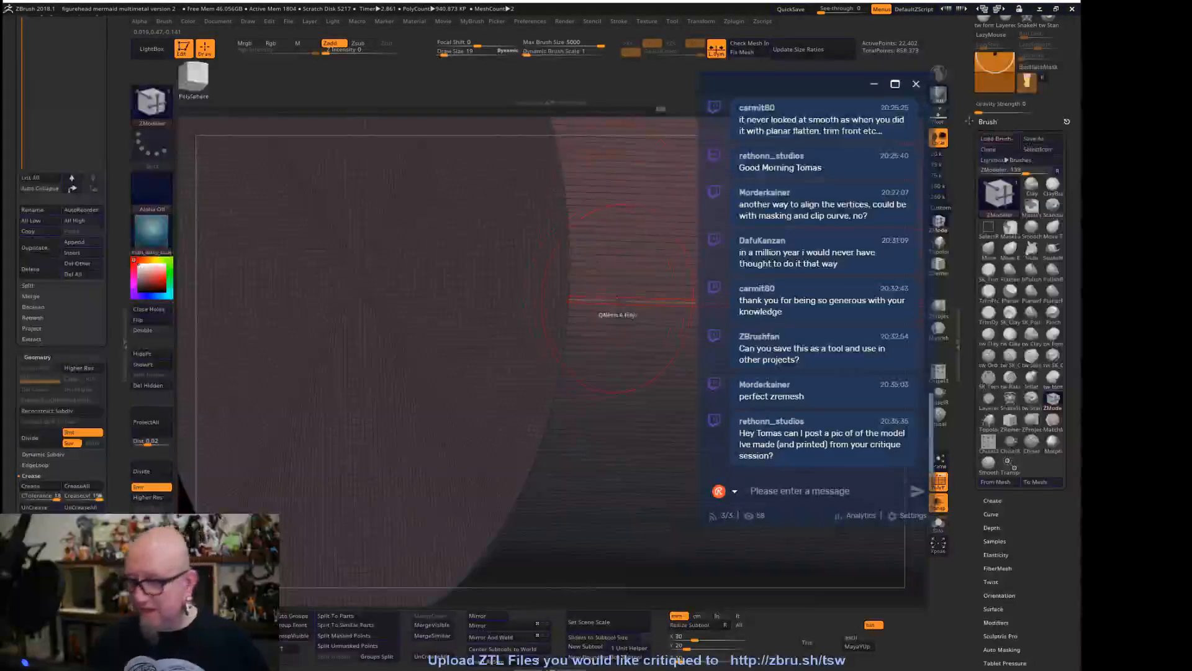
pyautogui.click(656, 299)
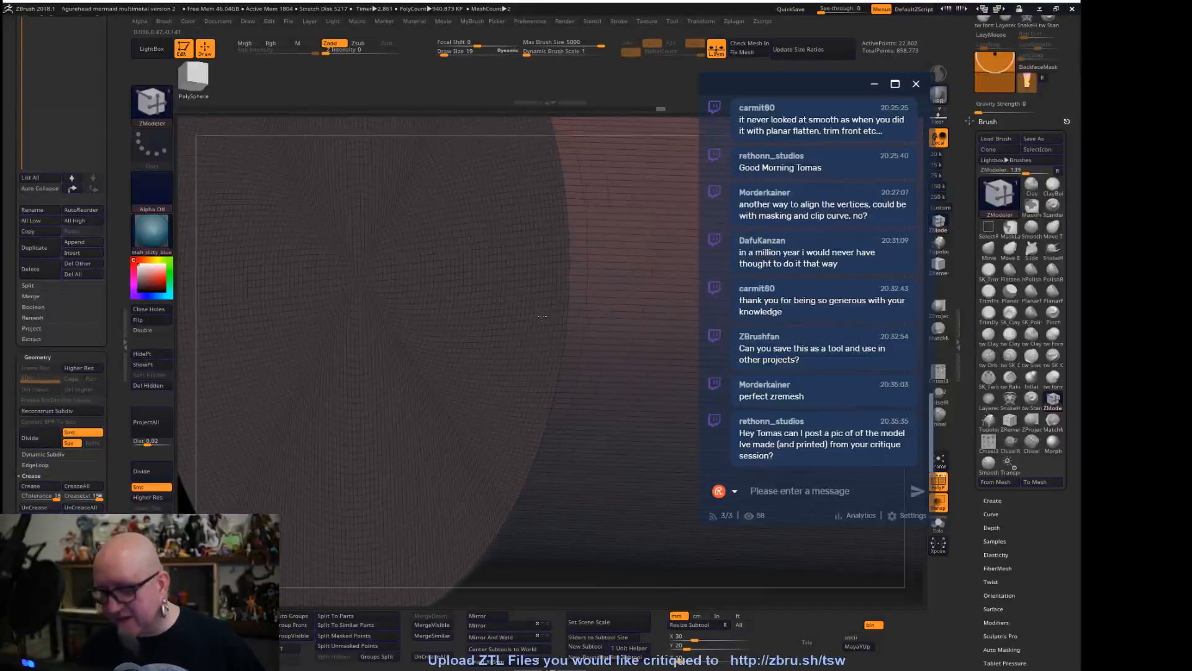
pyautogui.keyDown('alt'); pyautogui.moveTo(657, 124); pyautogui.dragTo(389, 119); pyautogui.keyUp('alt')
pyautogui.keyDown('alt'); pyautogui.moveTo(538, 449); pyautogui.dragTo(339, 460); pyautogui.keyUp('alt')
pyautogui.click(459, 280)
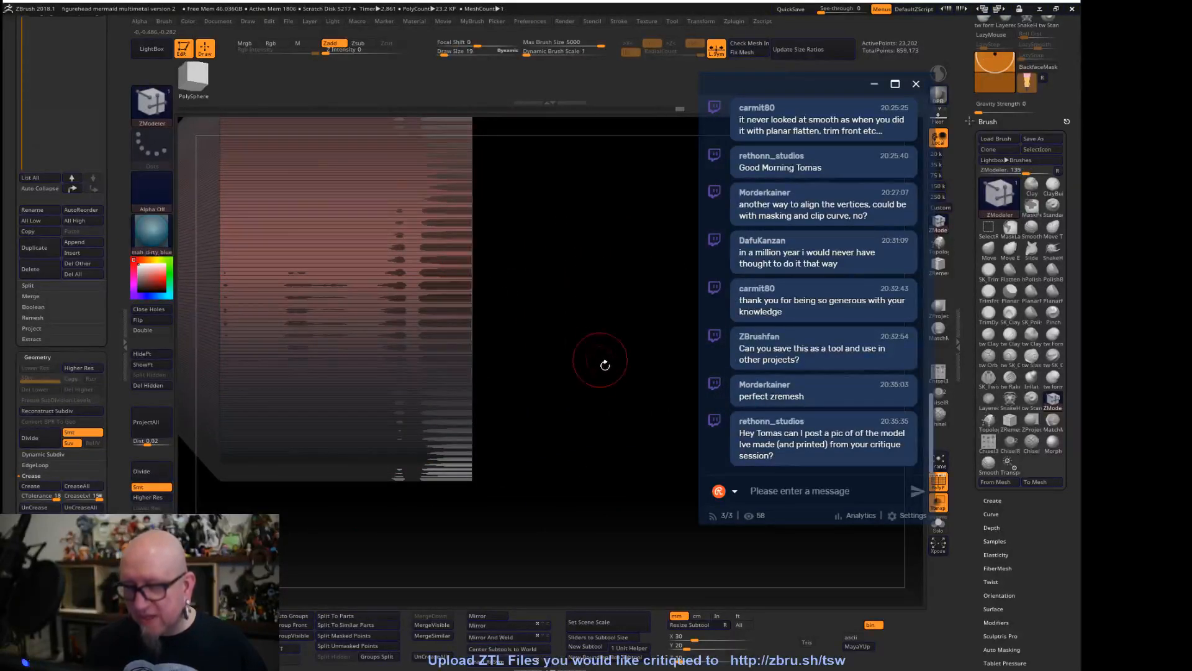
pyautogui.keyDown('alt'); pyautogui.moveTo(601, 362); pyautogui.dragTo(488, 251); pyautogui.keyUp('alt')
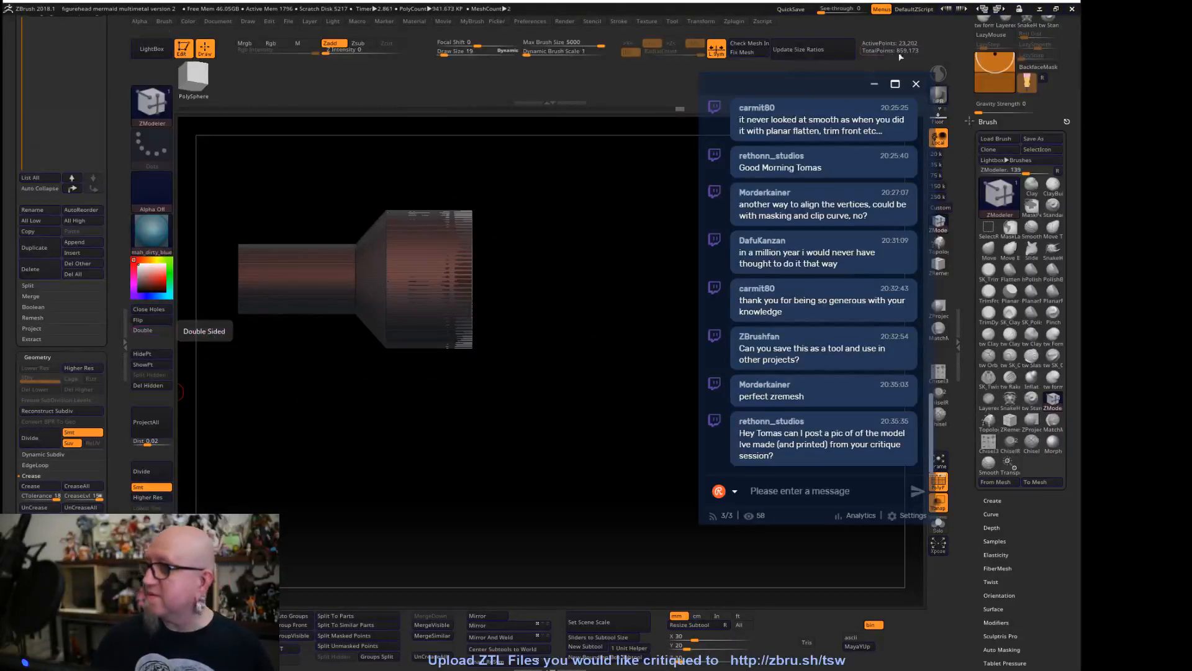
# Hide the original part's subtool and inspect the rebuilt connector upright on its own
pyautogui.keyDown('shift'); pyautogui.moveTo(528, 436); pyautogui.dragTo(597, 473); pyautogui.keyUp('shift')
pyautogui.moveTo(576, 327); pyautogui.dragTo(628, 551)
pyautogui.keyDown('alt'); pyautogui.moveTo(557, 508); pyautogui.dragTo(741, 229); pyautogui.keyUp('alt')
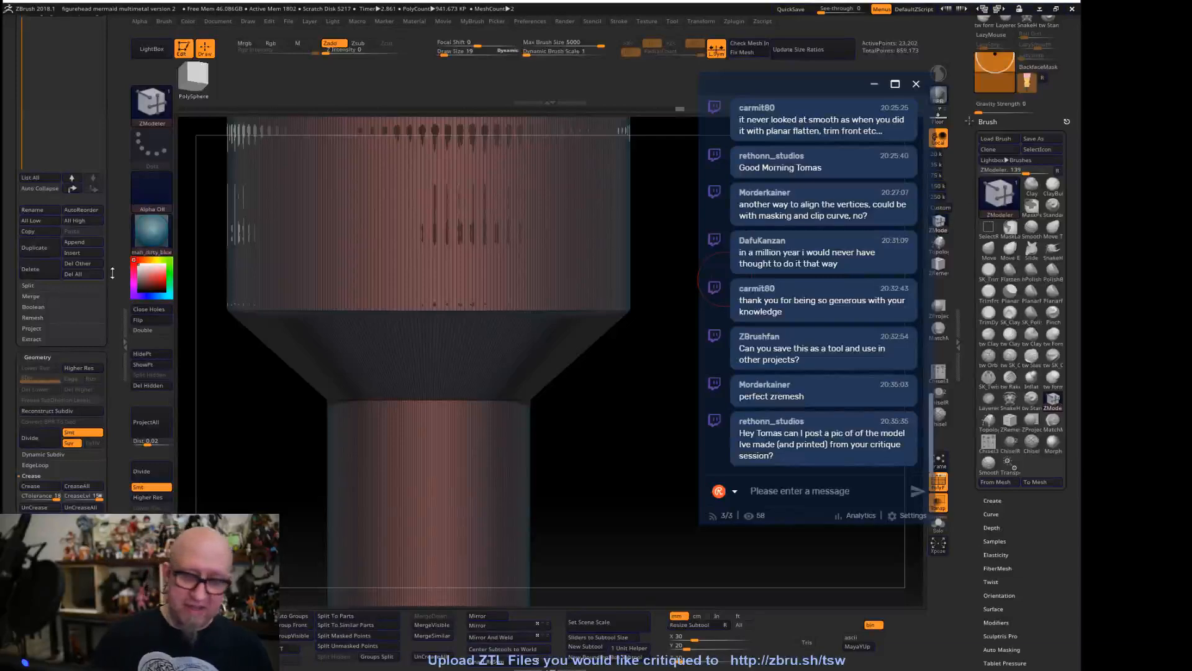
pyautogui.moveTo(113, 277); pyautogui.dragTo(92, 212)
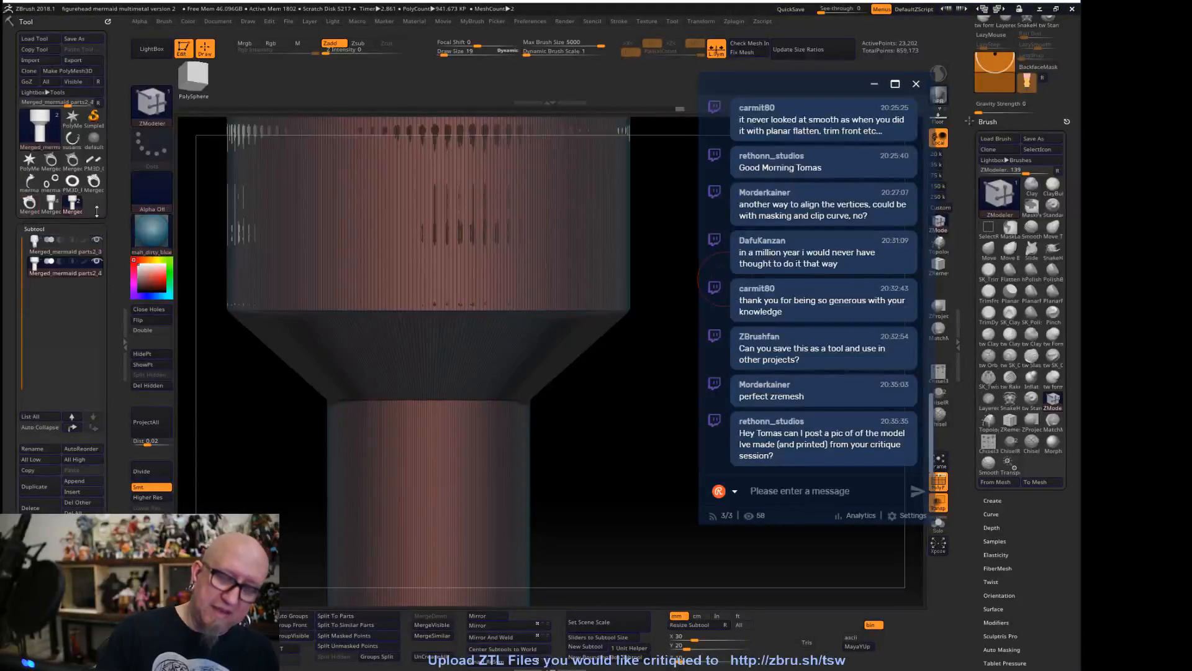
pyautogui.click(96, 239)
pyautogui.moveTo(580, 482)
pyautogui.mouseDown()
pyautogui.moveTo(632, 308)
pyautogui.moveTo(584, 509)
pyautogui.mouseUp()
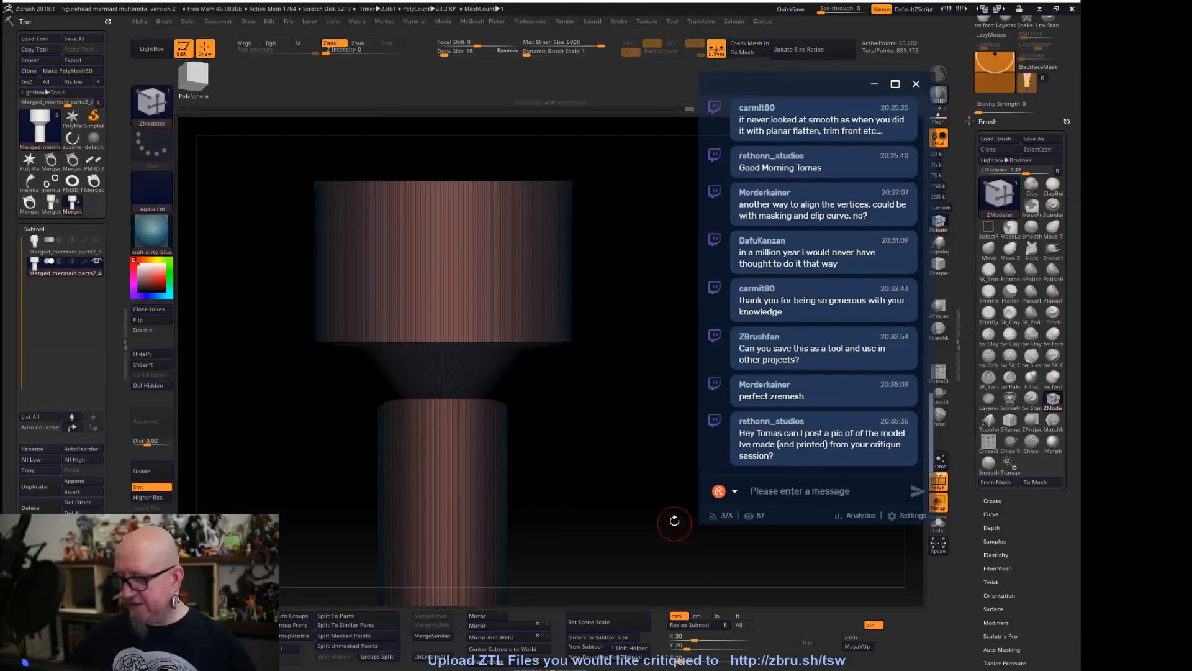
pyautogui.keyDown('alt'); pyautogui.moveTo(588, 453); pyautogui.dragTo(531, 462); pyautogui.keyUp('alt')
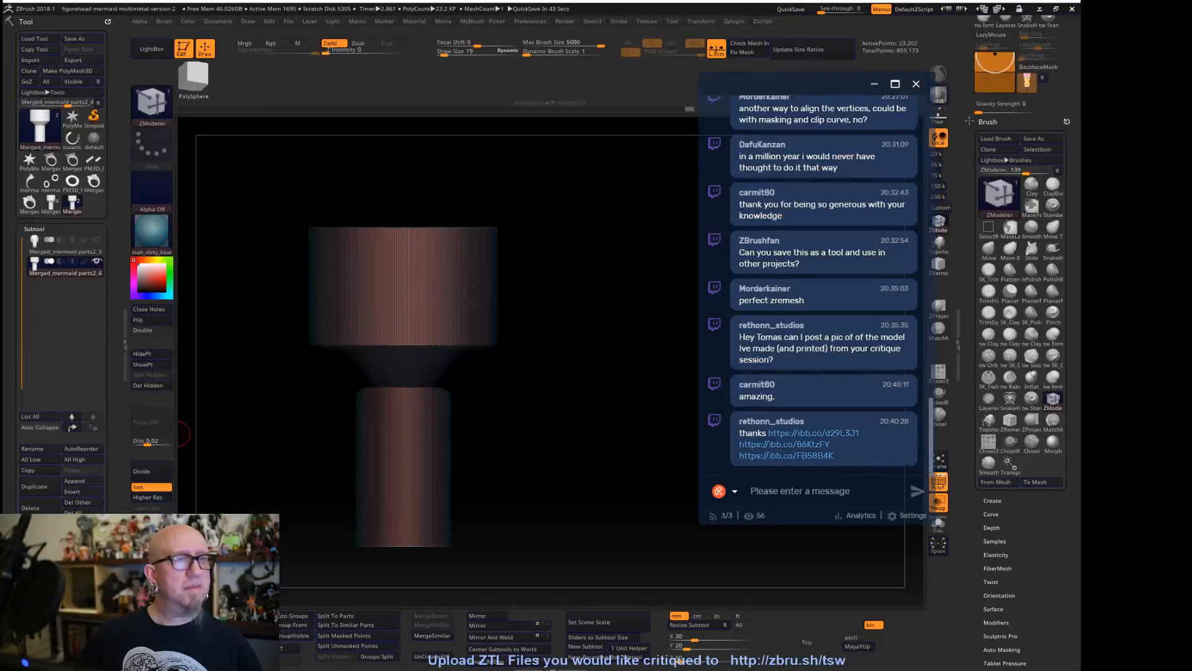
# Switch to the web browser and examine the shared photo of the 3D-printed shield beside the ruler at full size
pyautogui.moveTo(693, 670); pyautogui.dragTo(729, 39)
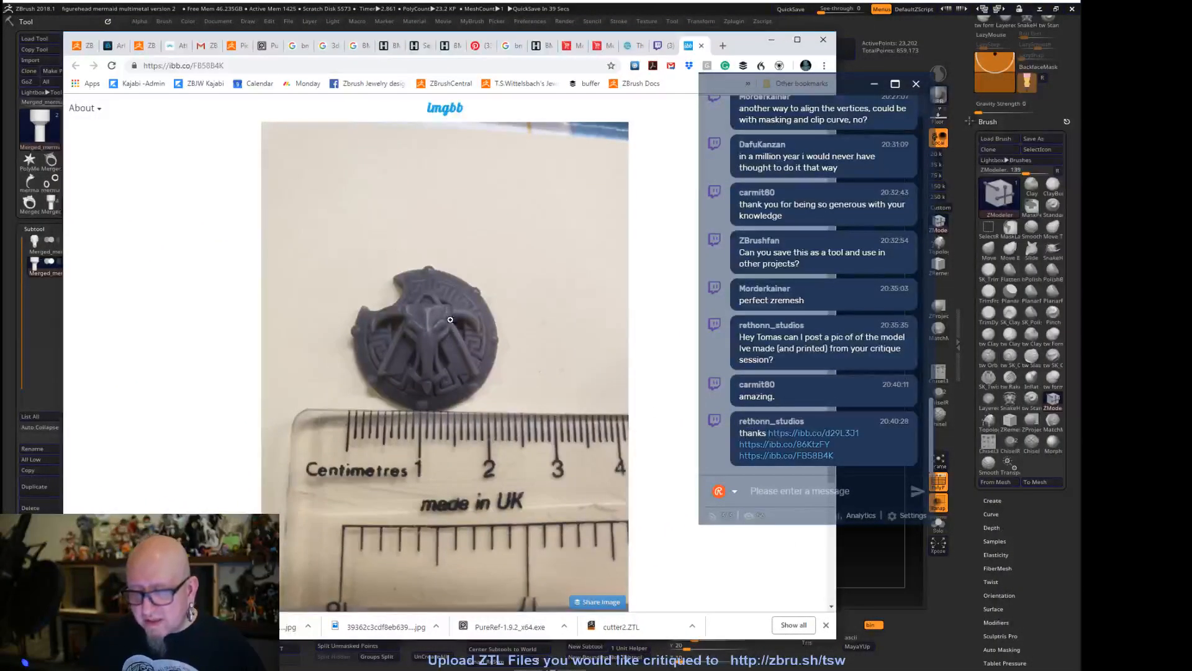
pyautogui.click(448, 339)
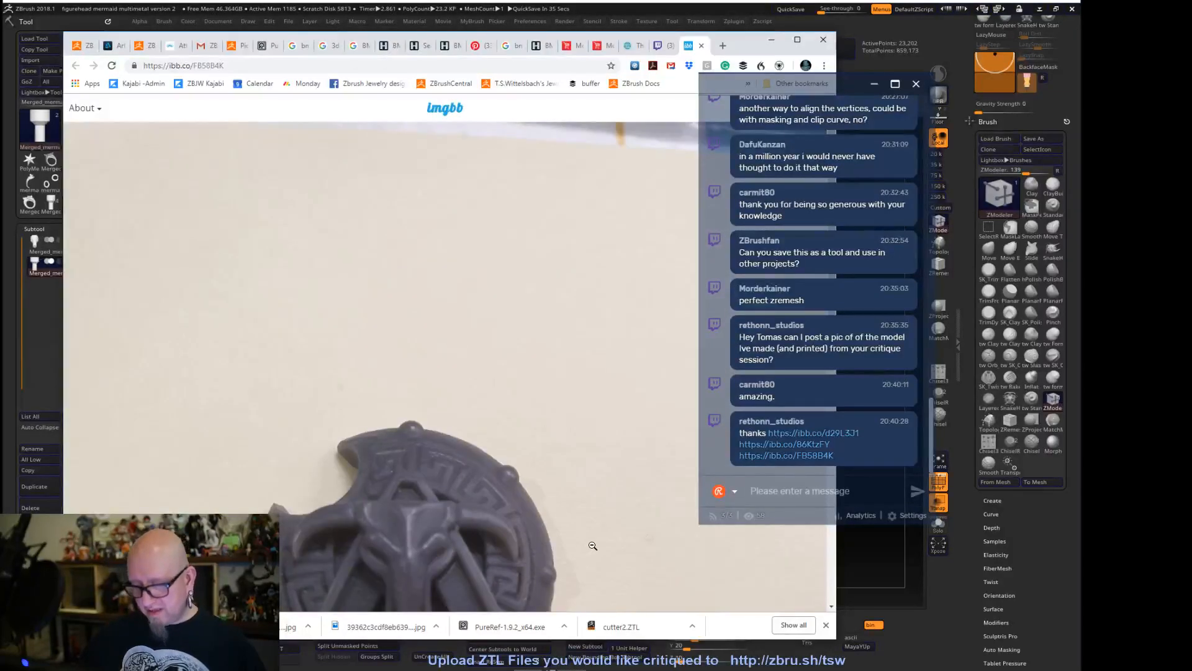
pyautogui.scroll(-10, 592, 545)
pyautogui.scroll(6, 550, 366)
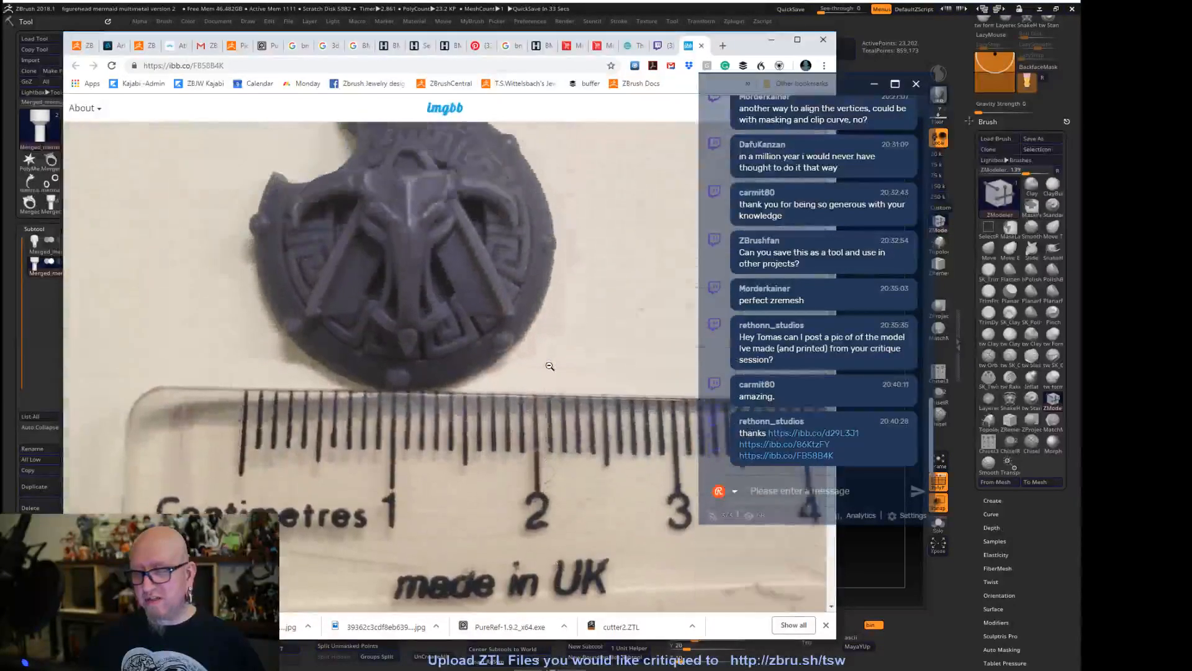
pyautogui.scroll(2, 550, 366)
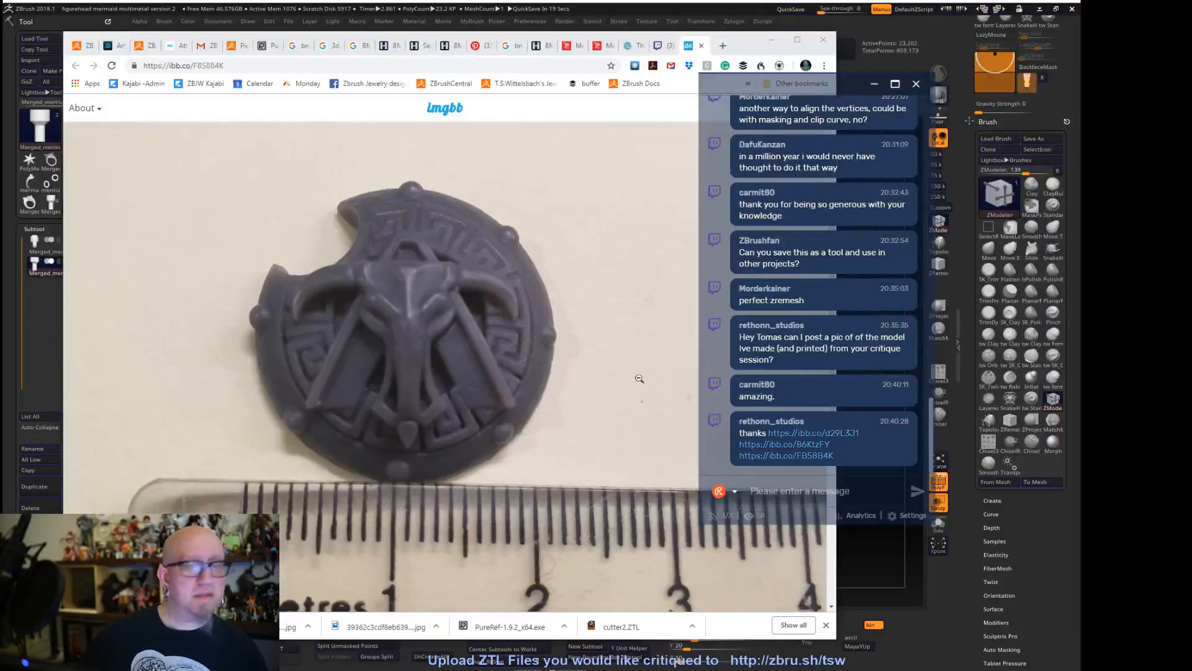
pyautogui.moveTo(748, 47); pyautogui.dragTo(562, 24)
pyautogui.click(477, 389)
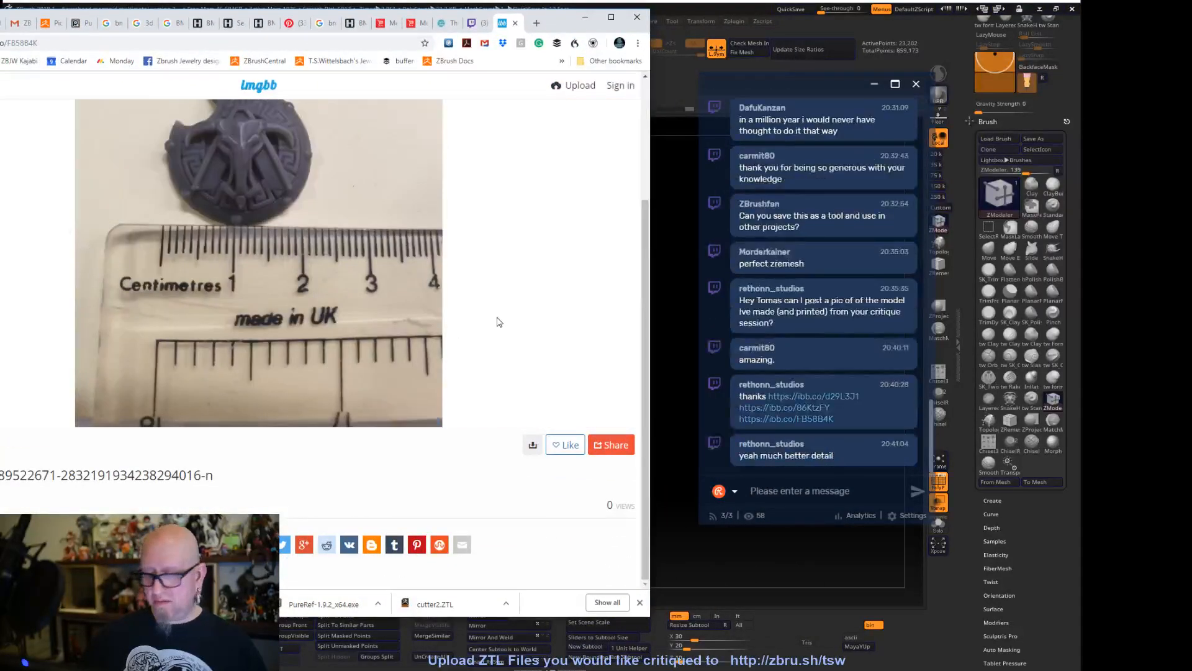
pyautogui.click(496, 321)
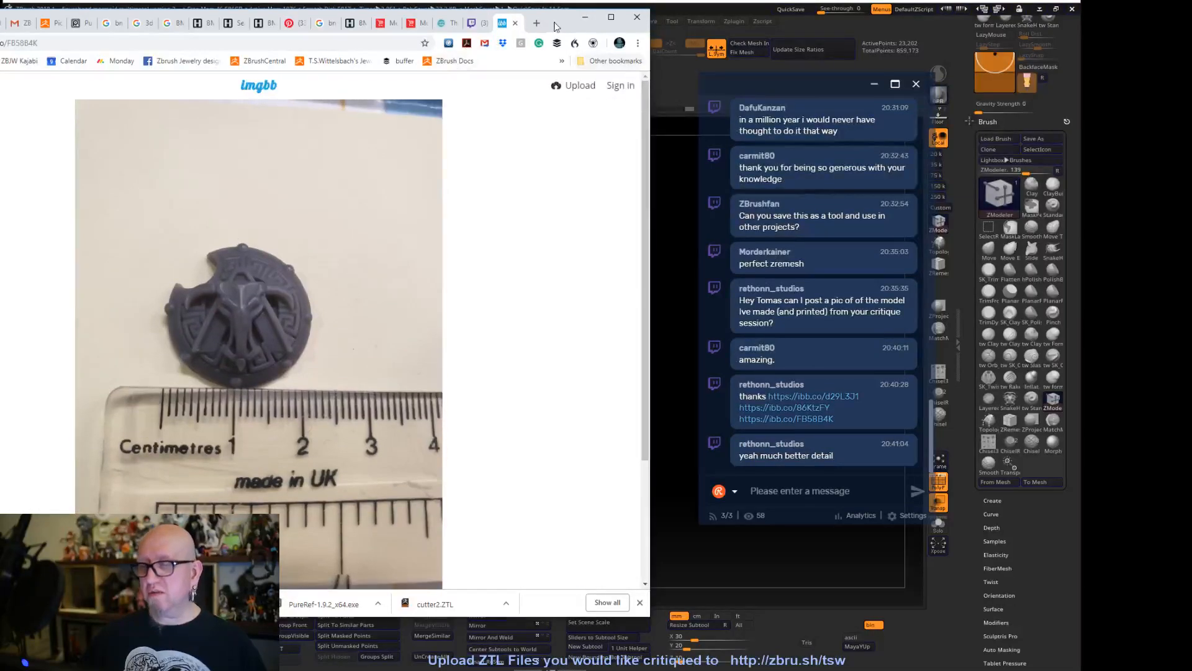
# Open the other two shared image links from the Twitch stream chat and view the shield pictures
pyautogui.click(476, 24)
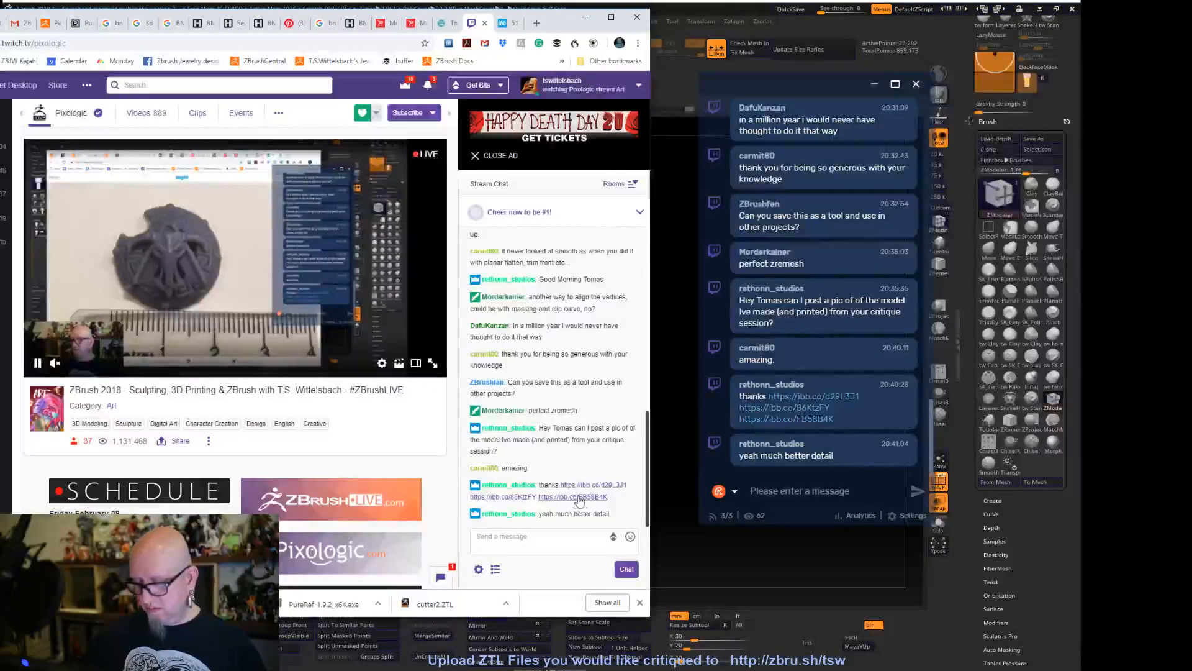
pyautogui.click(514, 499)
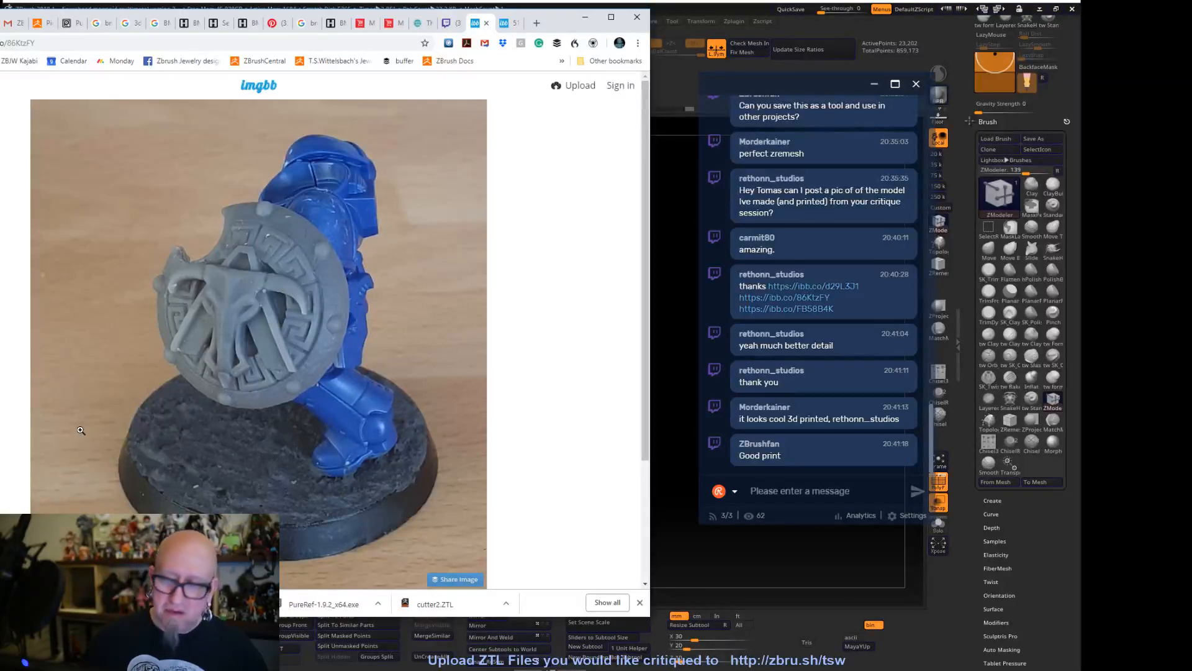
pyautogui.click(459, 26)
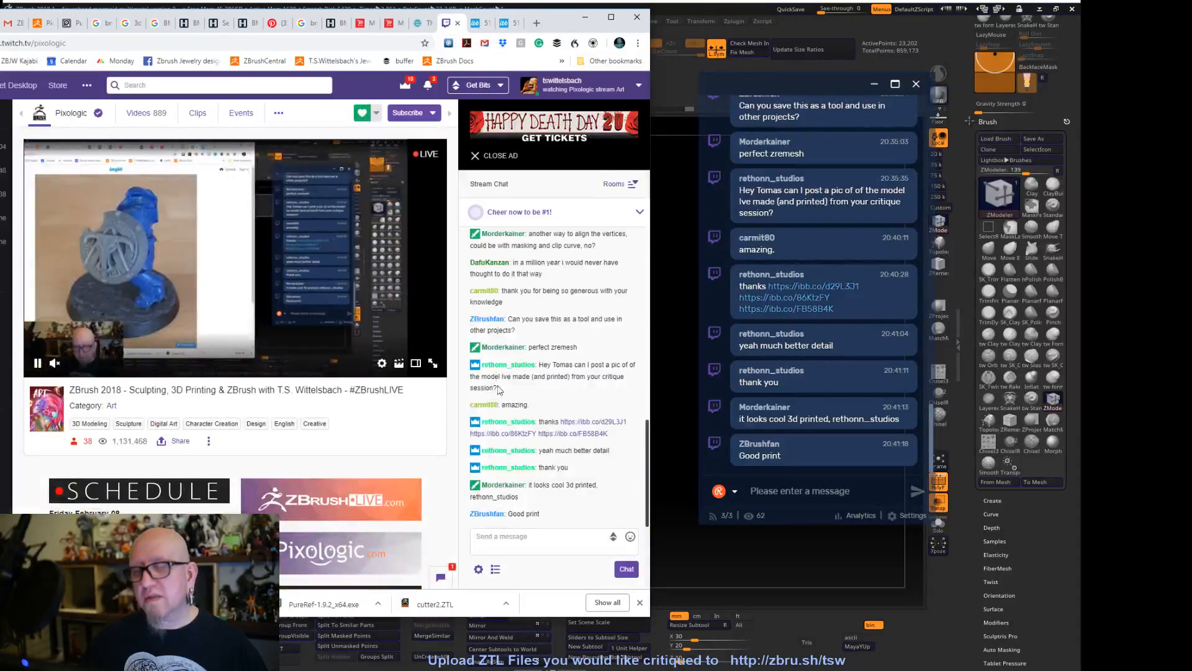
pyautogui.click(594, 426)
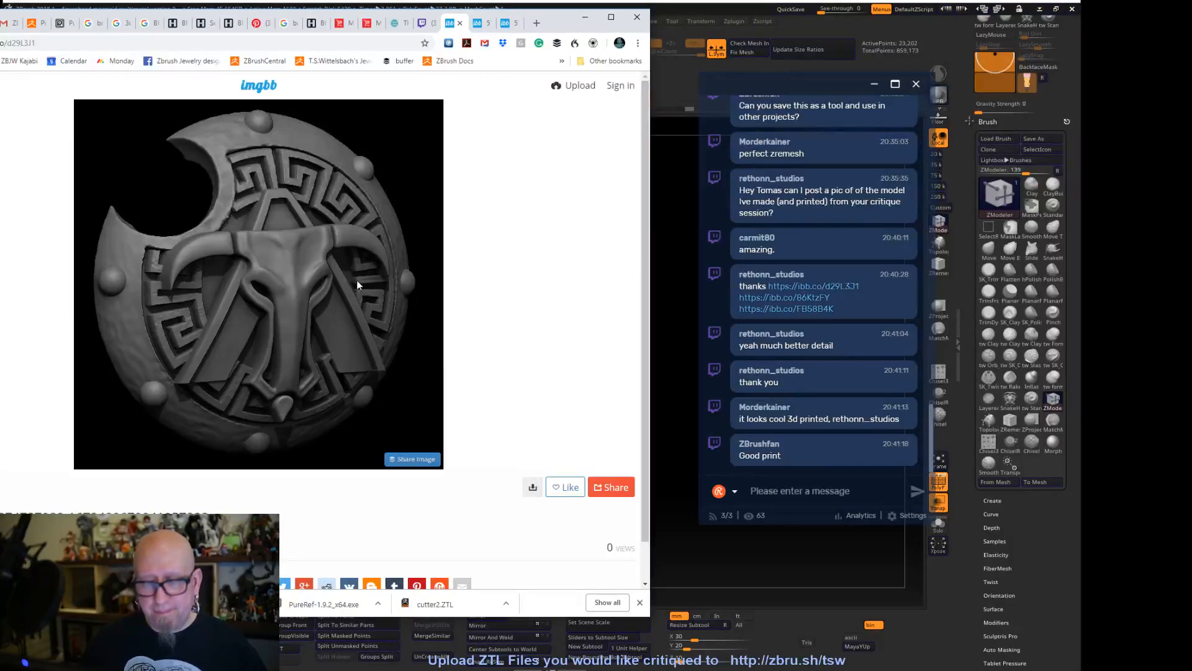
# View the remaining shared shield pictures, including the printed figure, and return to ZBrush with the OBS window out of the way
pyautogui.click(490, 25)
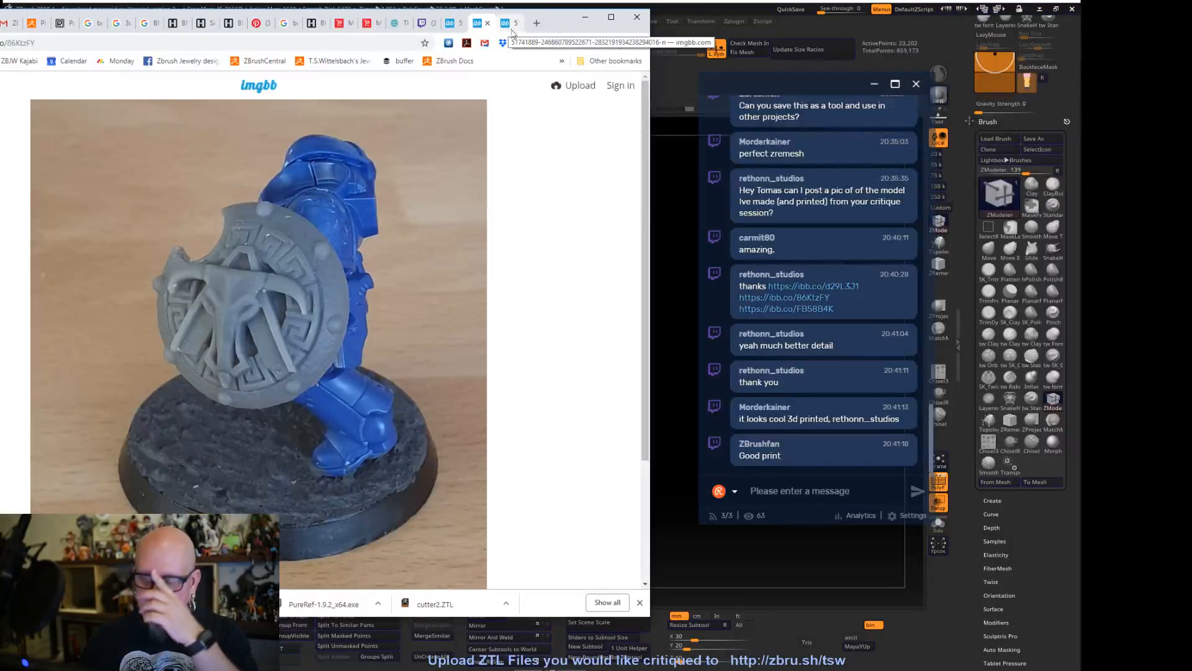
pyautogui.moveTo(505, 26); pyautogui.dragTo(0, 25)
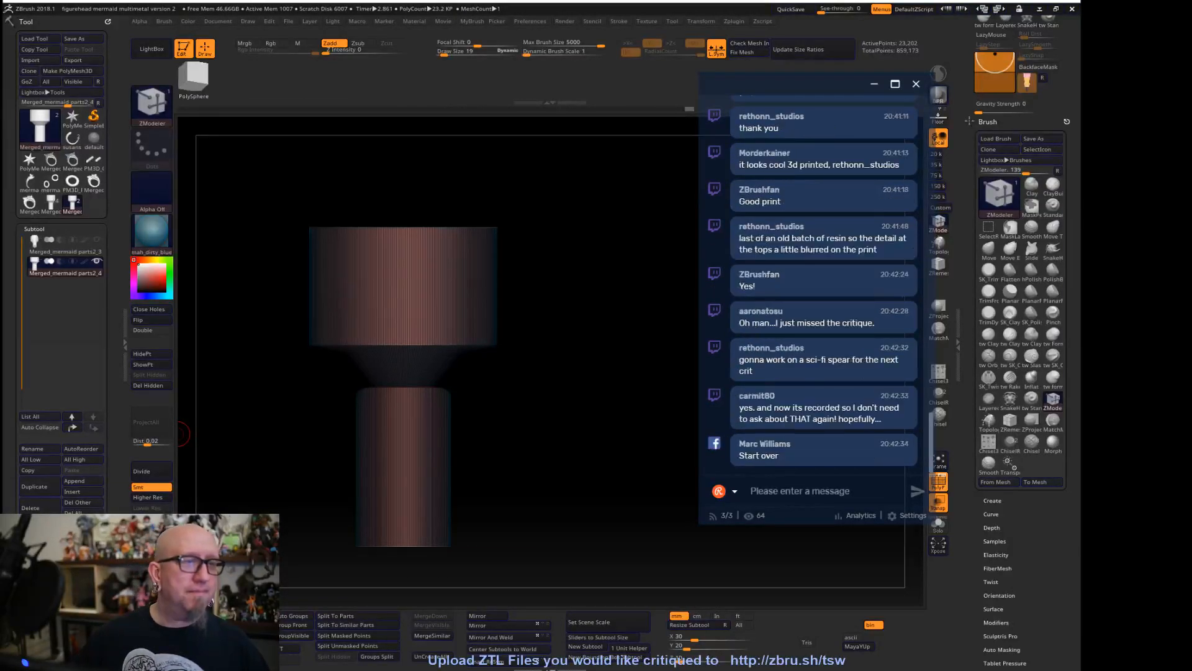
pyautogui.hotkey('alt', 'Tab')
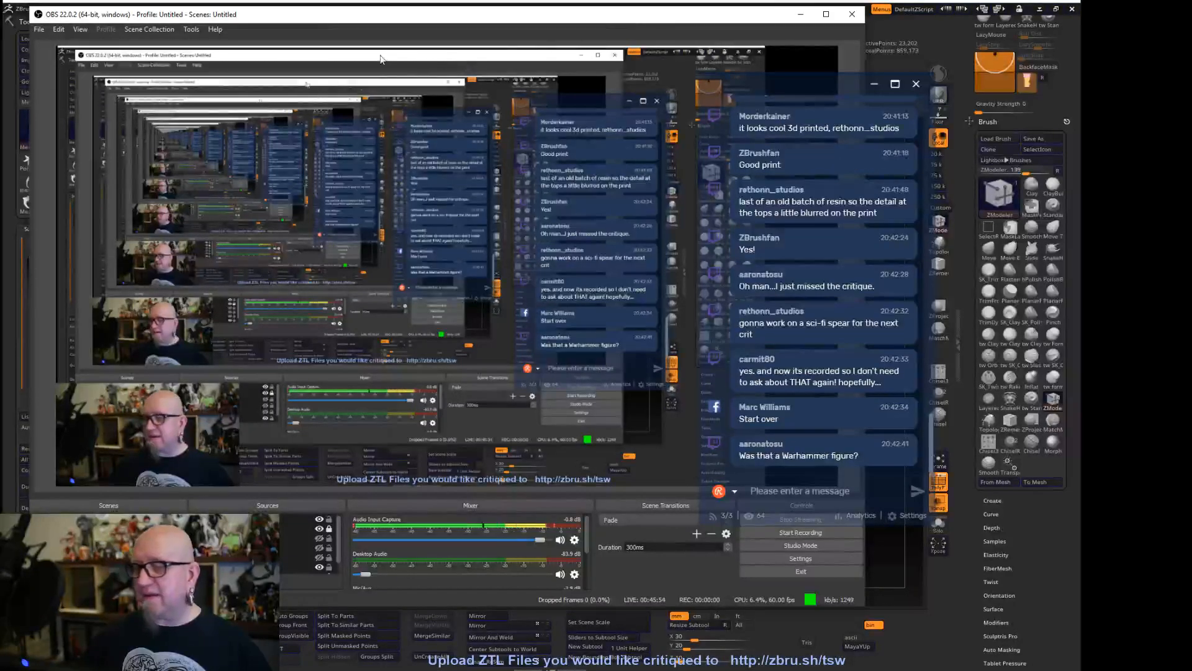
pyautogui.press('super+Down')
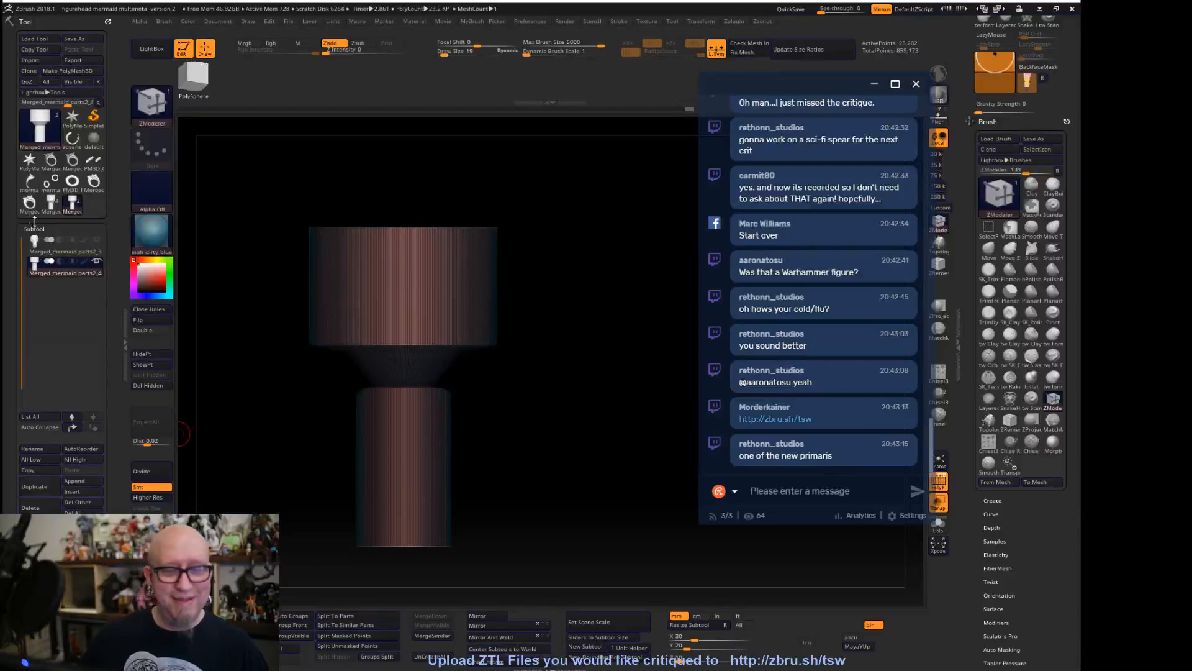
# Switch to the full mermaid ring tool and delete its original connector subtool, Merged_mermaid parts2_2
pyautogui.click(52, 202)
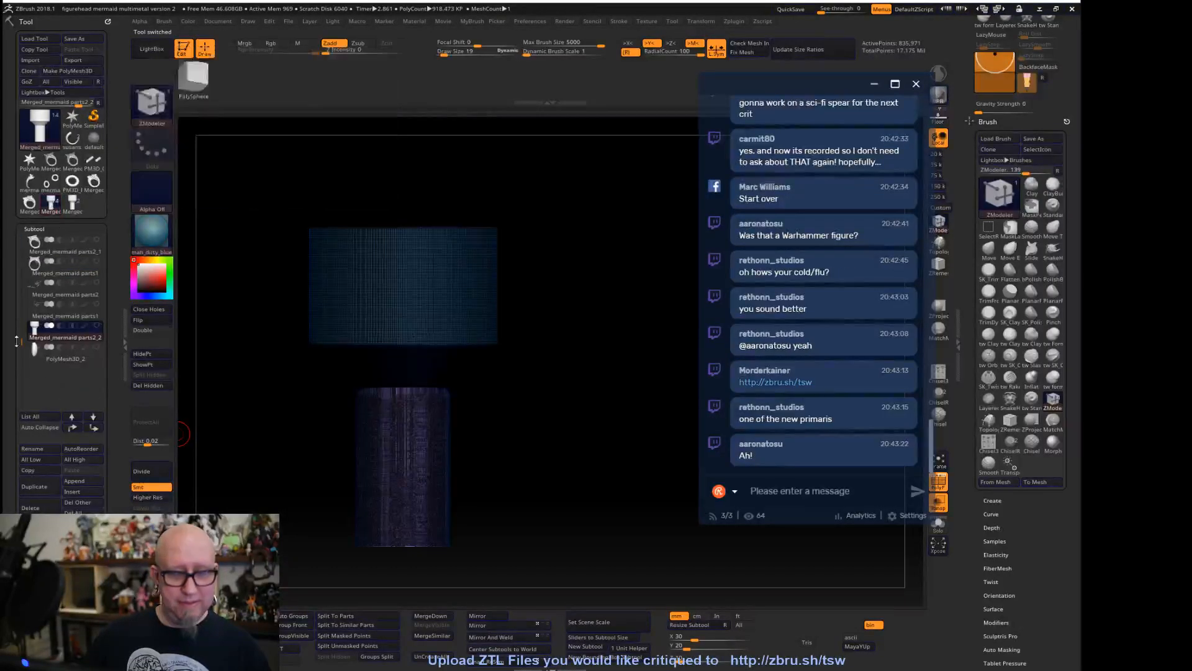
pyautogui.click(29, 507)
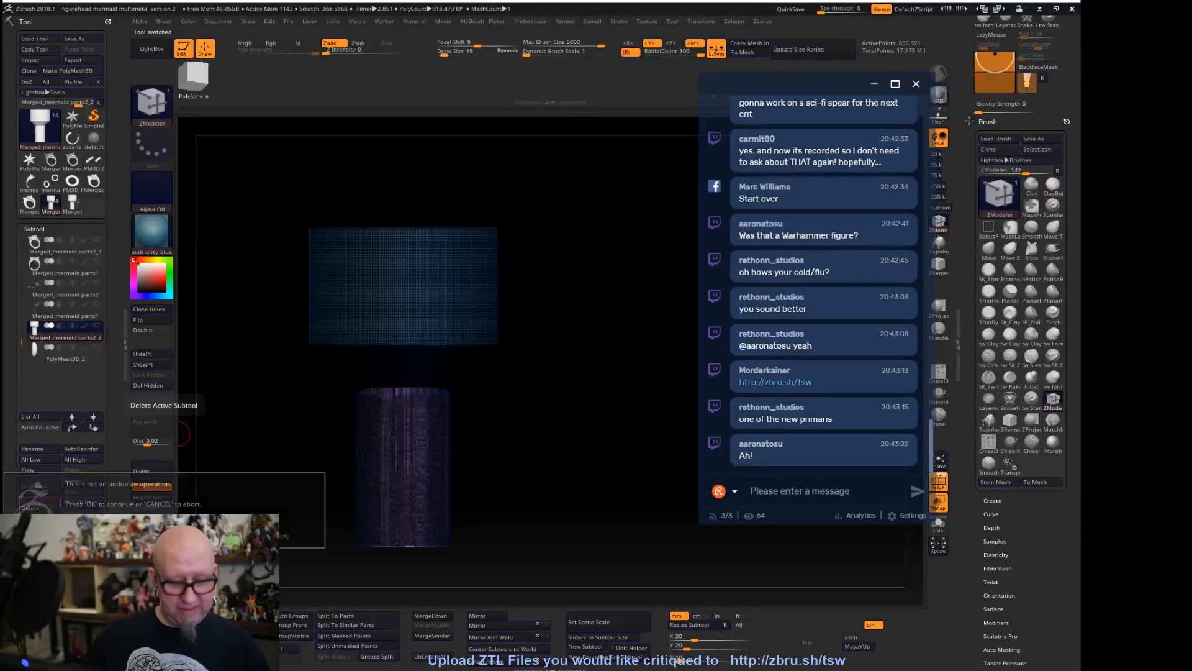
pyautogui.click(105, 528)
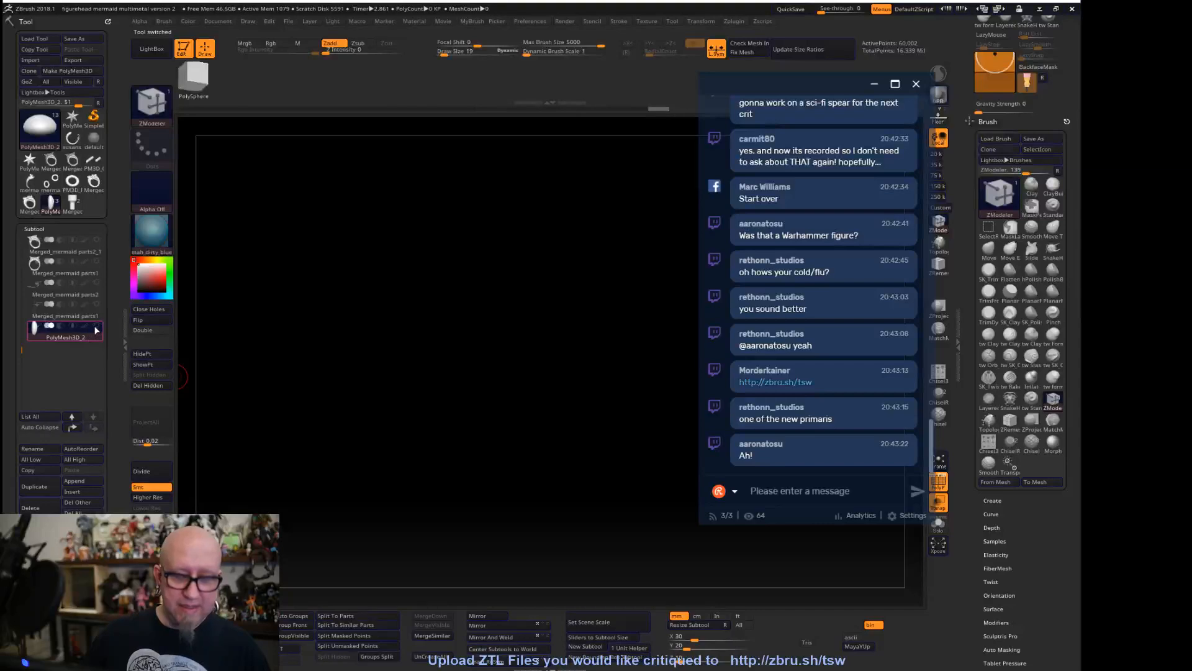
# Frame the domed PolyMesh3D_2 subtool, inspect its mesh and turn off the wireframe display
pyautogui.click(942, 471)
pyautogui.keyDown('alt'); pyautogui.moveTo(828, 546); pyautogui.dragTo(618, 155); pyautogui.keyUp('alt')
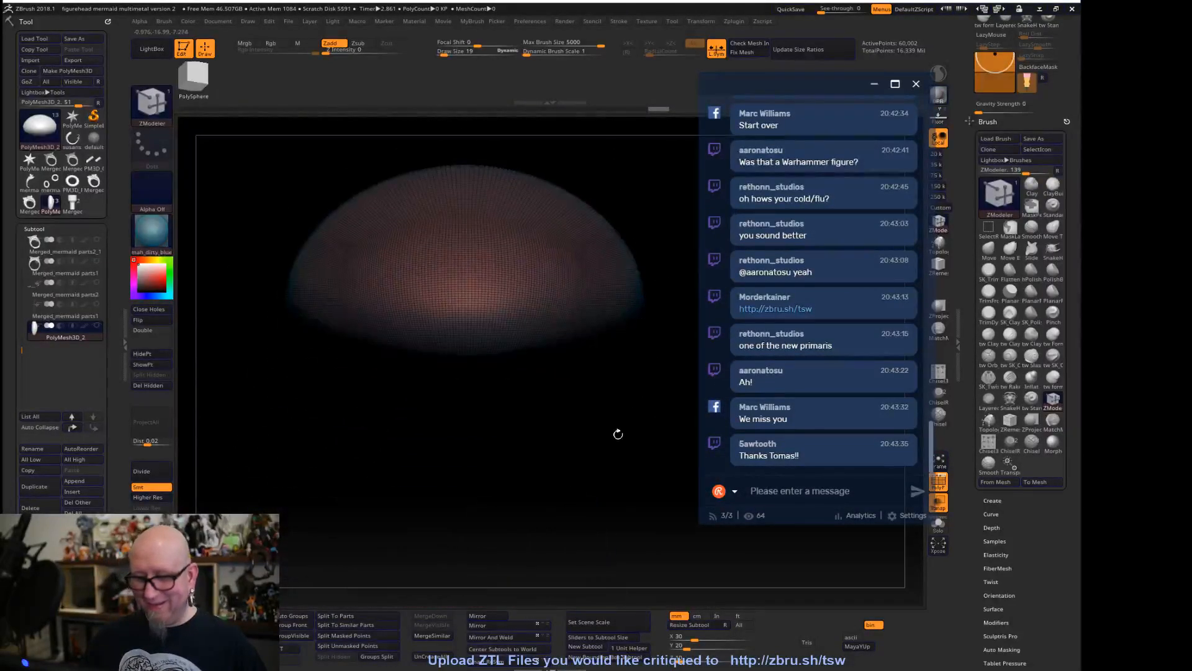
pyautogui.click(939, 482)
pyautogui.moveTo(422, 463)
pyautogui.mouseDown()
pyautogui.moveTo(323, 559)
pyautogui.moveTo(105, 497)
pyautogui.mouseUp()
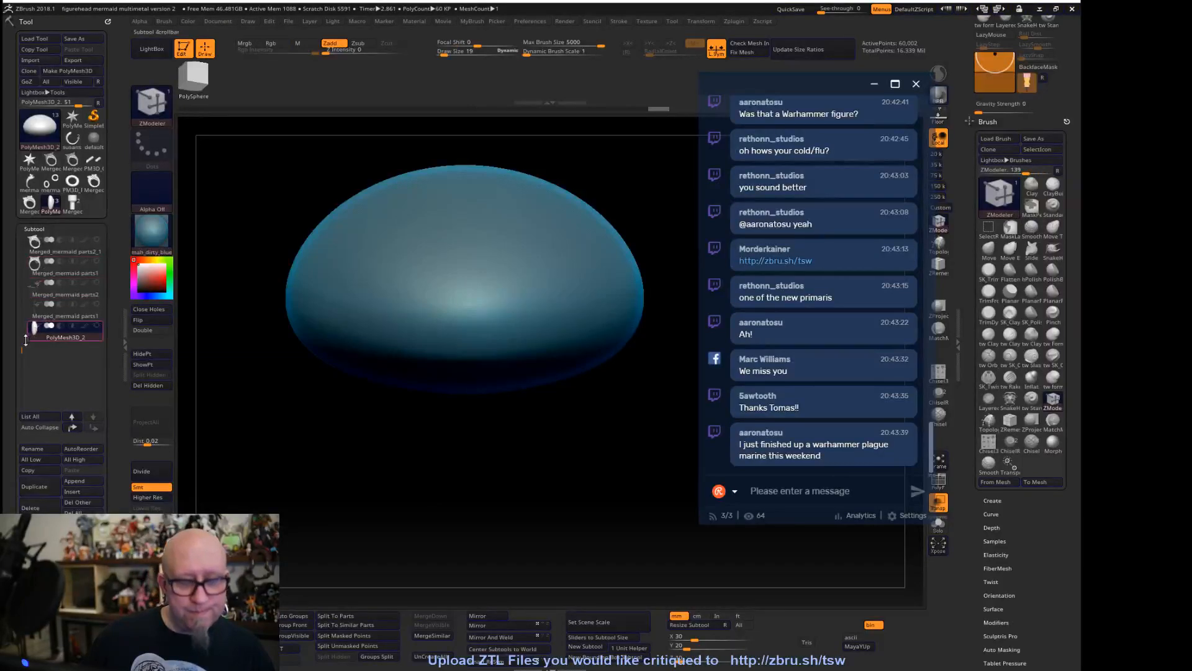
# Select the mermaid parts5 subtool and move it to the end of the subtool list, below PolyMesh3D_2
pyautogui.moveTo(21, 351); pyautogui.dragTo(20, 292)
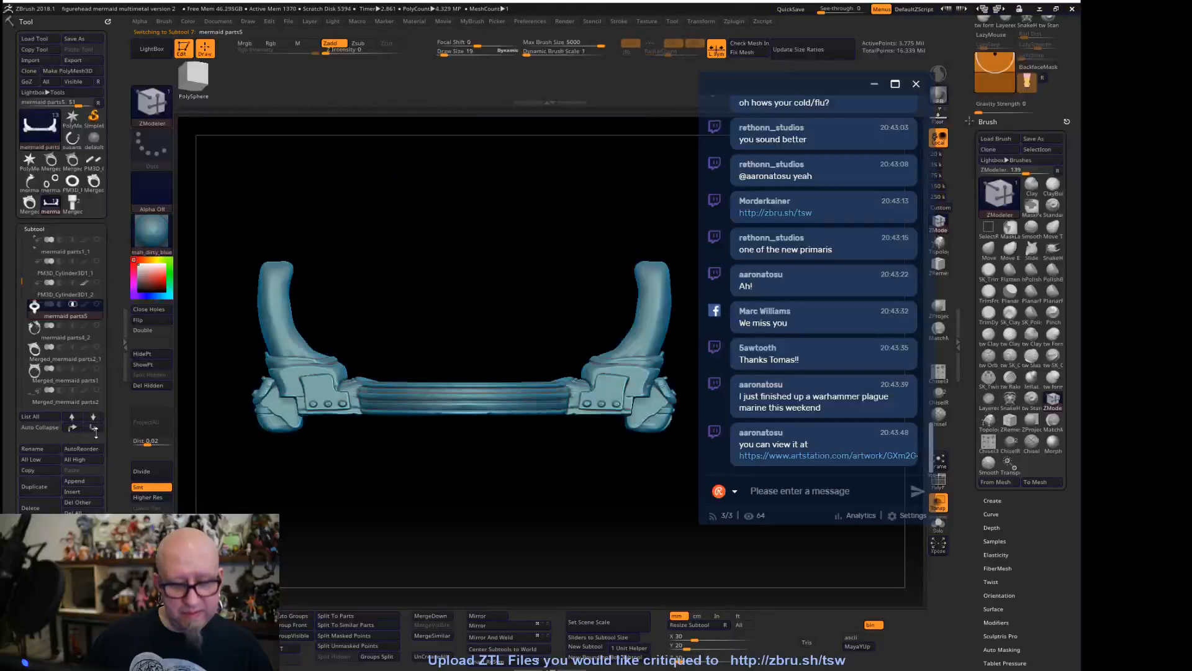
pyautogui.click(94, 428)
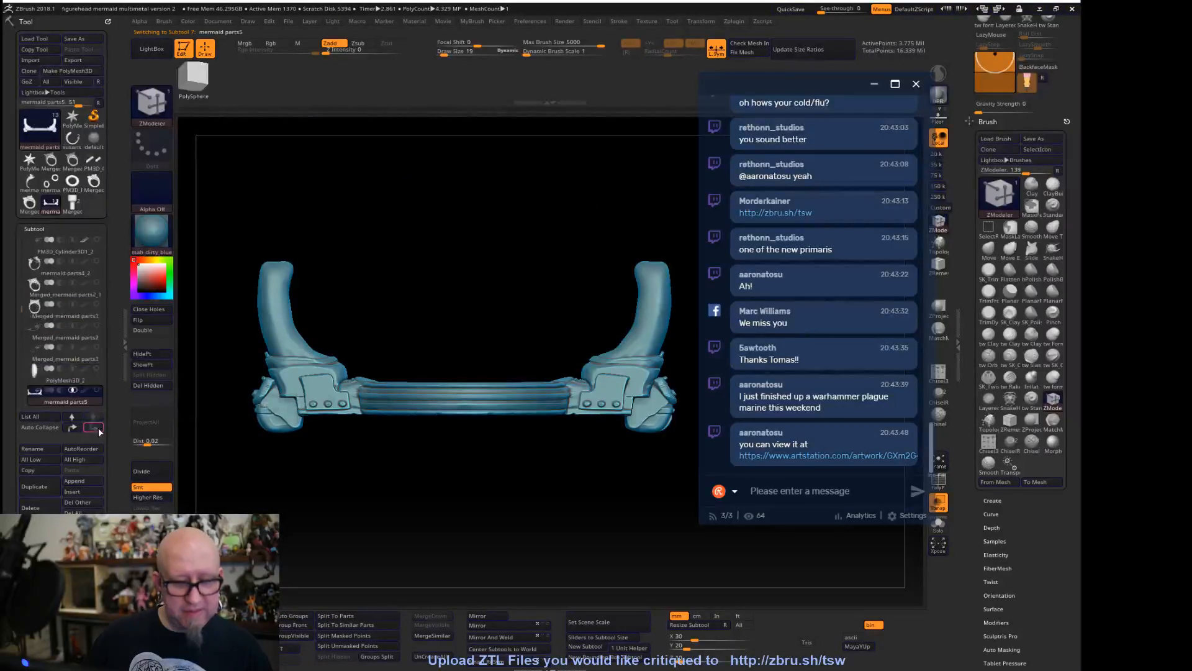
# Show the mermaid parts1_1 and PM3D_Cylinder3D1_2 subtools alongside mermaid parts5 and examine how they sit together
pyautogui.moveTo(21, 309); pyautogui.dragTo(18, 249)
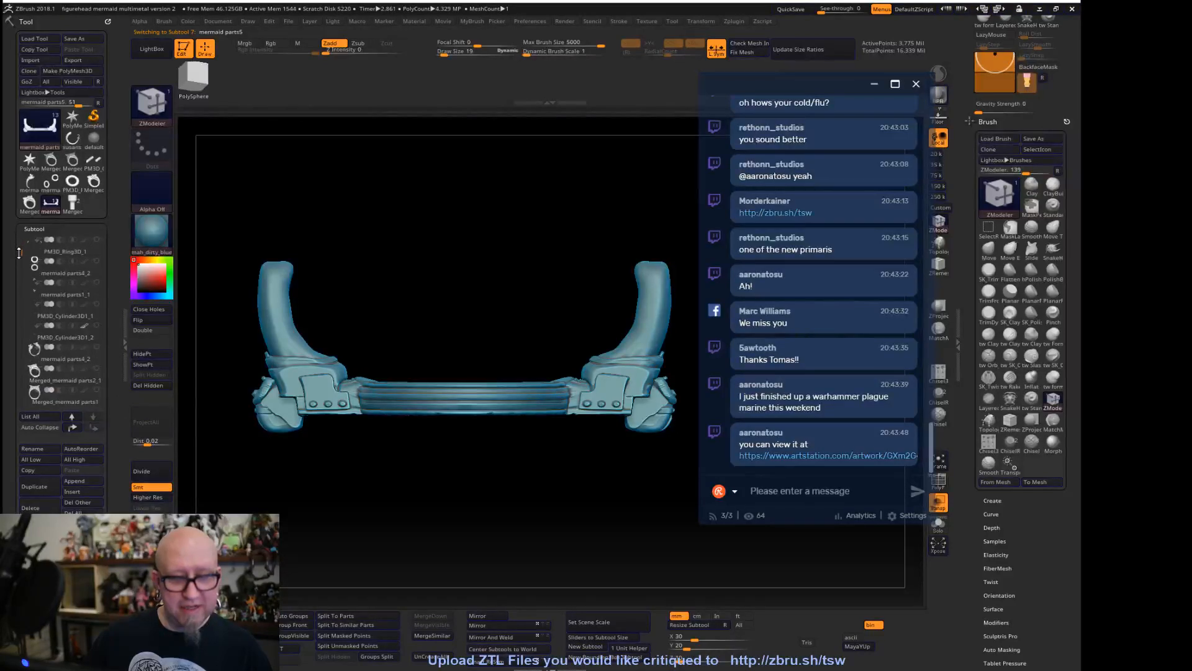
pyautogui.moveTo(97, 328)
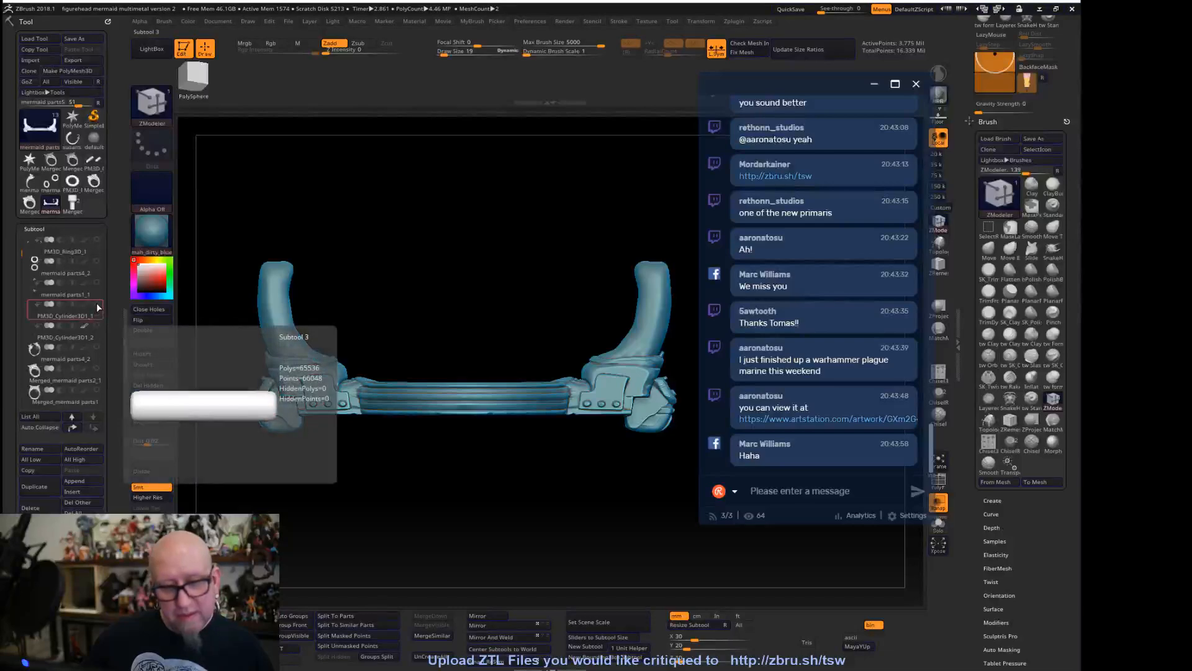
pyautogui.click(95, 303)
pyautogui.keyDown('shift'); pyautogui.moveTo(373, 482); pyautogui.dragTo(373, 421); pyautogui.keyUp('shift')
pyautogui.click(96, 282)
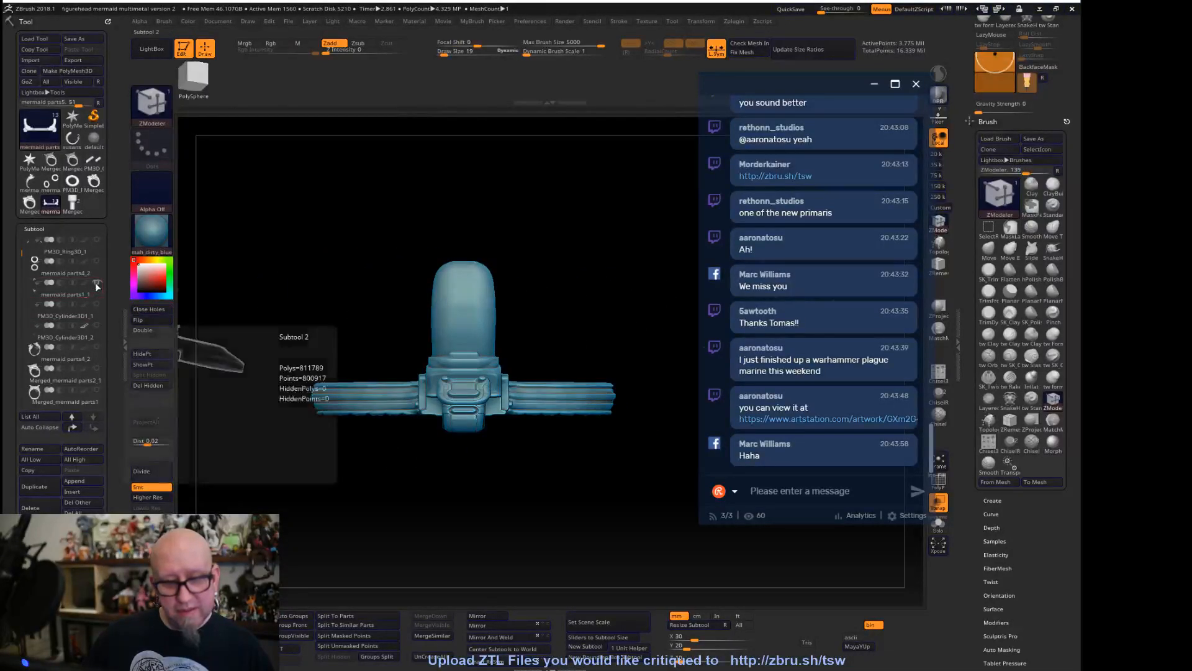
pyautogui.moveTo(492, 518)
pyautogui.keyDown('alt'); pyautogui.mouseDown()
pyautogui.moveTo(469, 468)
pyautogui.moveTo(461, 293)
pyautogui.mouseUp(); pyautogui.keyUp('alt')
pyautogui.moveTo(511, 367); pyautogui.dragTo(554, 473)
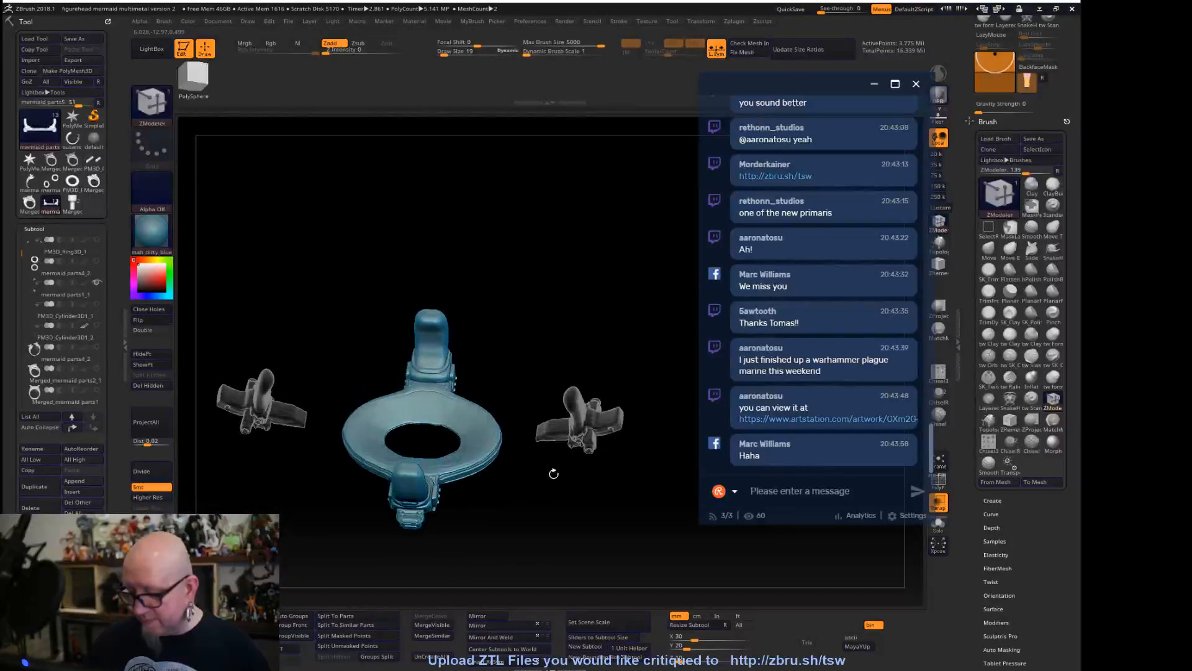
pyautogui.click(99, 303)
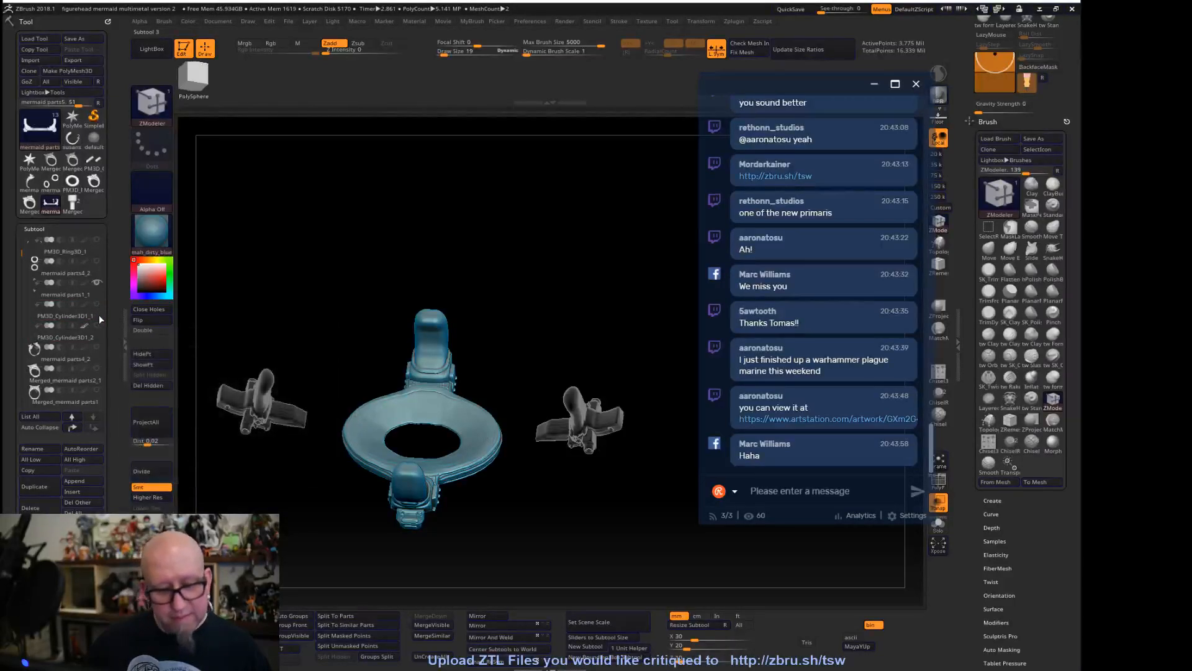
pyautogui.click(96, 323)
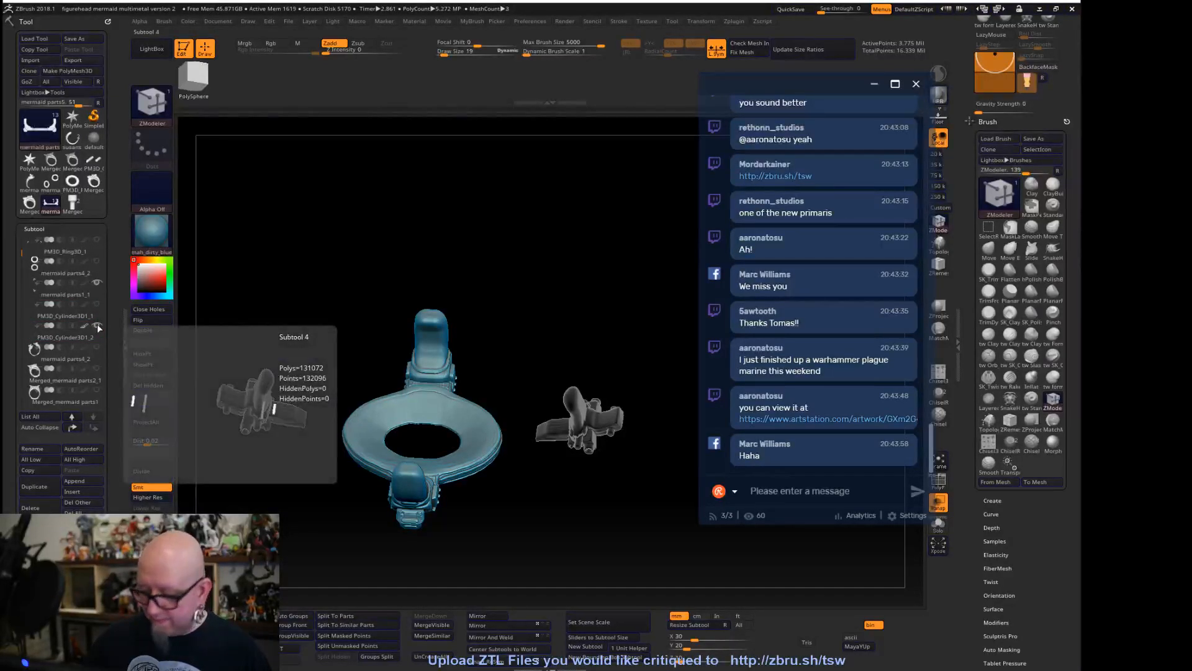
pyautogui.moveTo(495, 325); pyautogui.dragTo(495, 286)
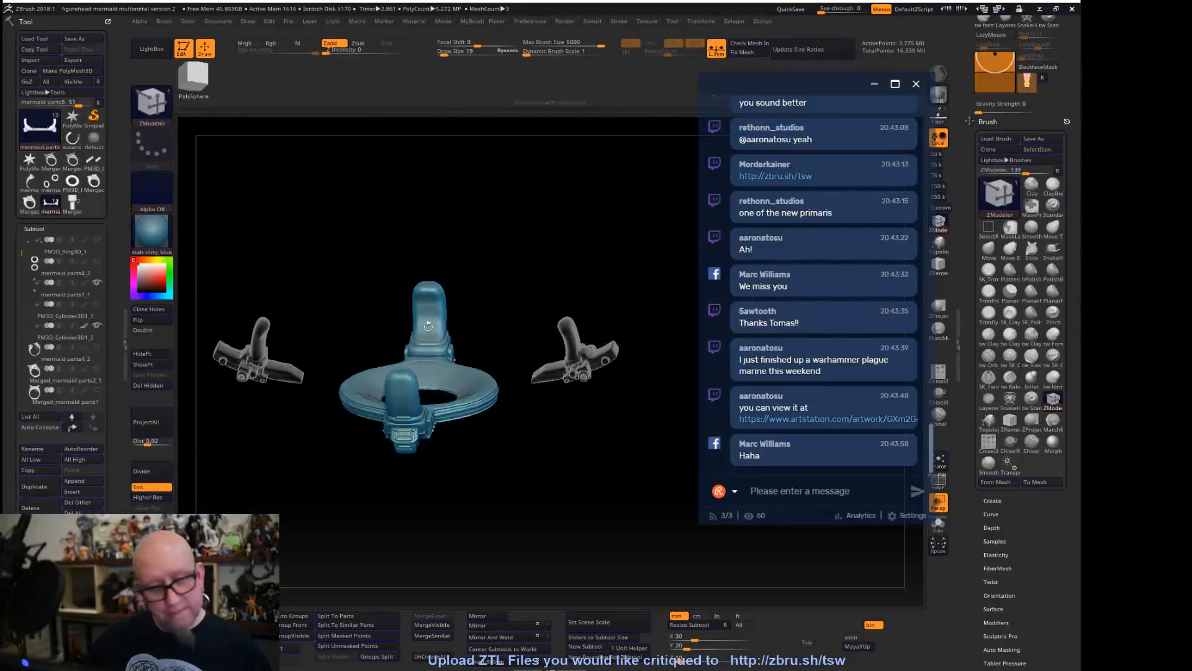
# Move mermaid parts1_1 below PM3D_Cylinder3D1_1 and merge it down with PM3D_Cylinder3D1_2
pyautogui.click(46, 292)
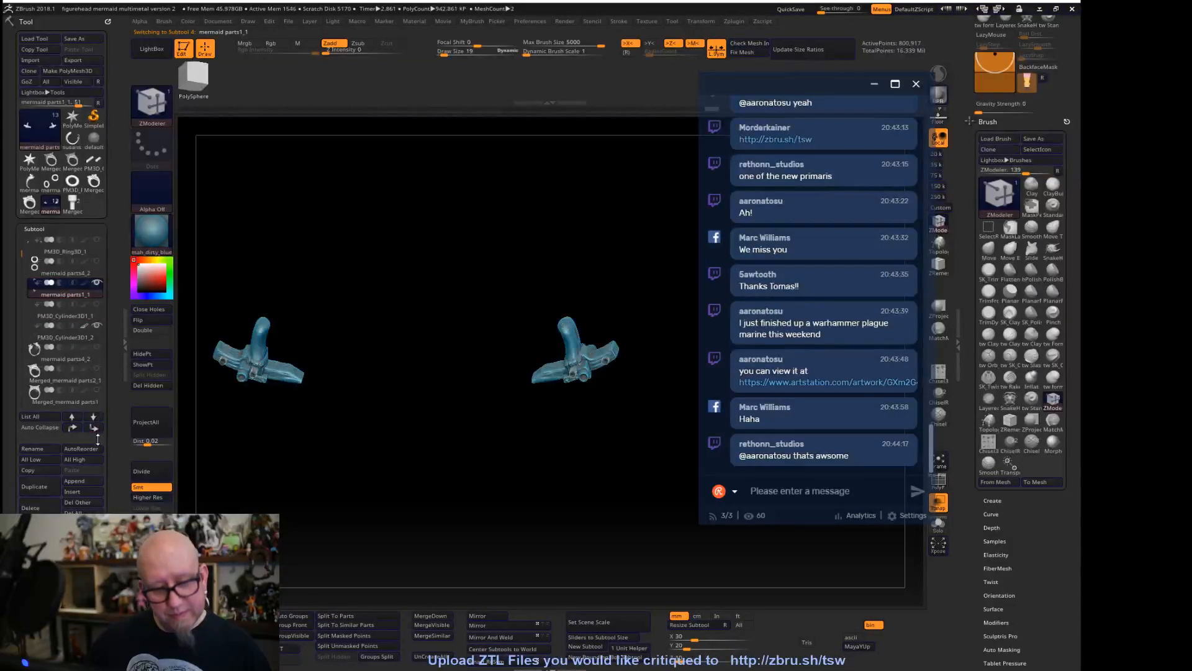
pyautogui.click(94, 428)
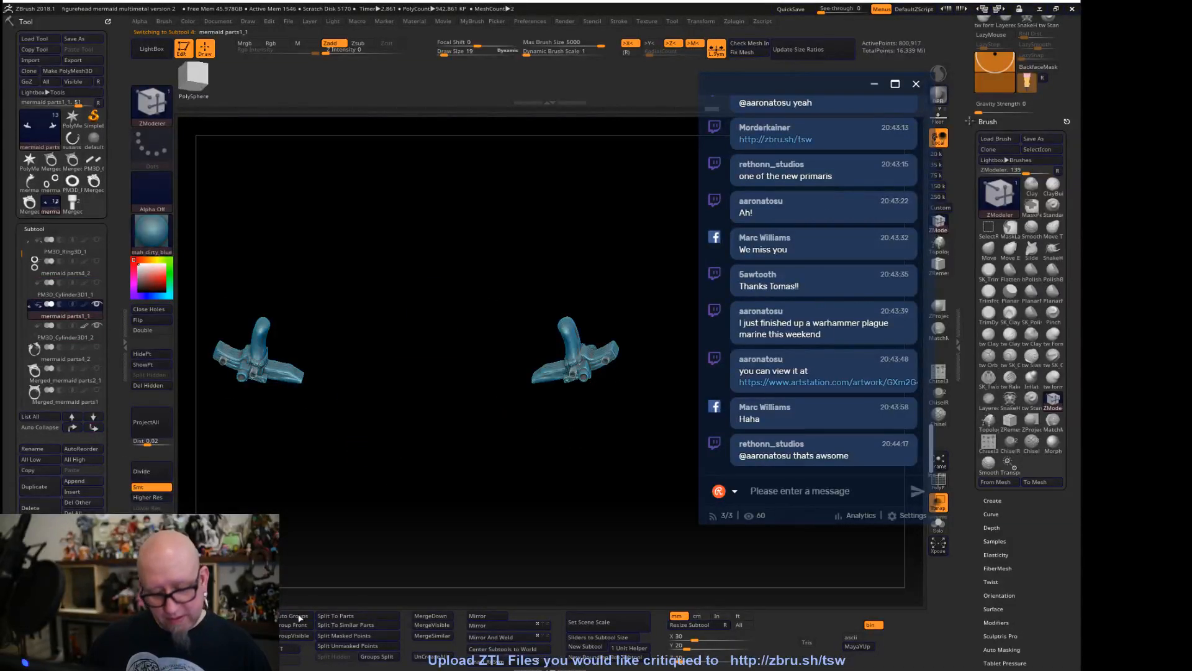
pyautogui.click(436, 614)
pyautogui.click(409, 640)
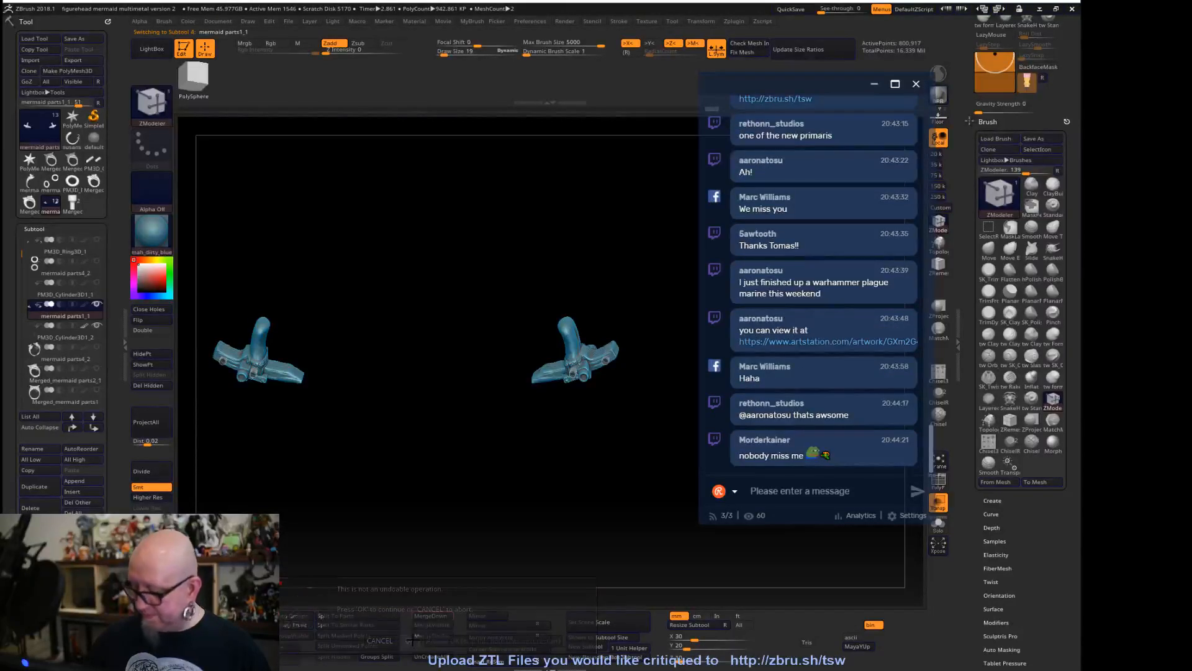
# Inspect the merged mermaid parts1_1 up close and show the PM3D_Cylinder3D1_1 subtool to check its position
pyautogui.moveTo(433, 478); pyautogui.dragTo(457, 474)
pyautogui.moveTo(484, 425); pyautogui.dragTo(468, 460)
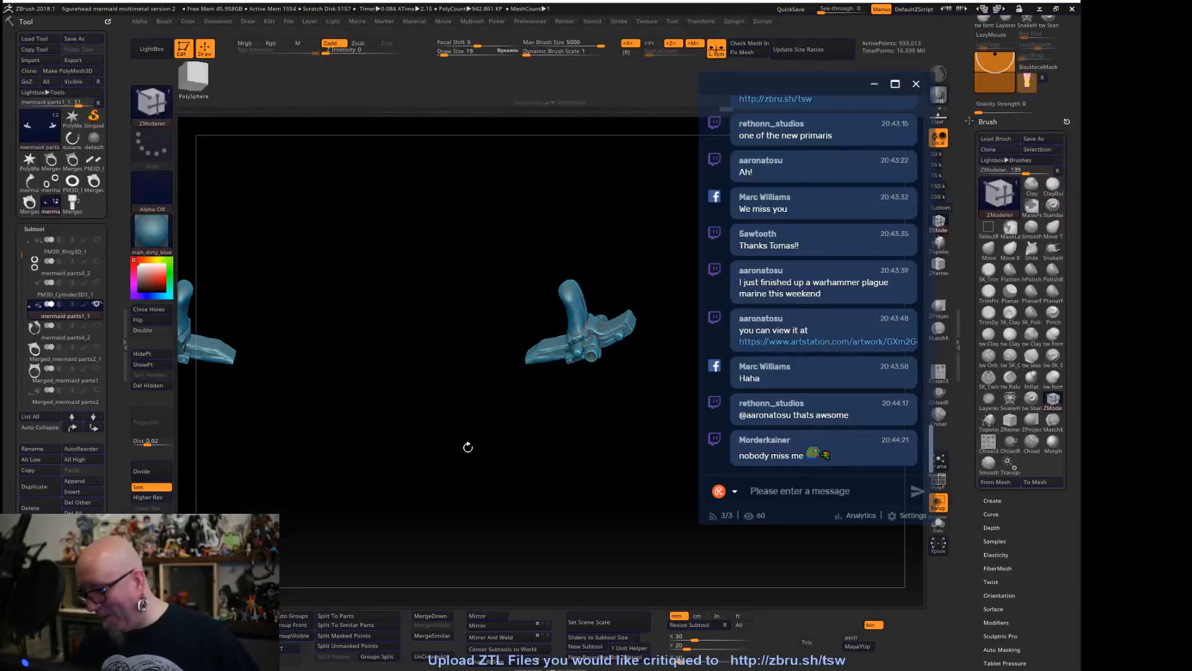
pyautogui.keyDown('alt'); pyautogui.moveTo(430, 414); pyautogui.dragTo(223, 381); pyautogui.keyUp('alt')
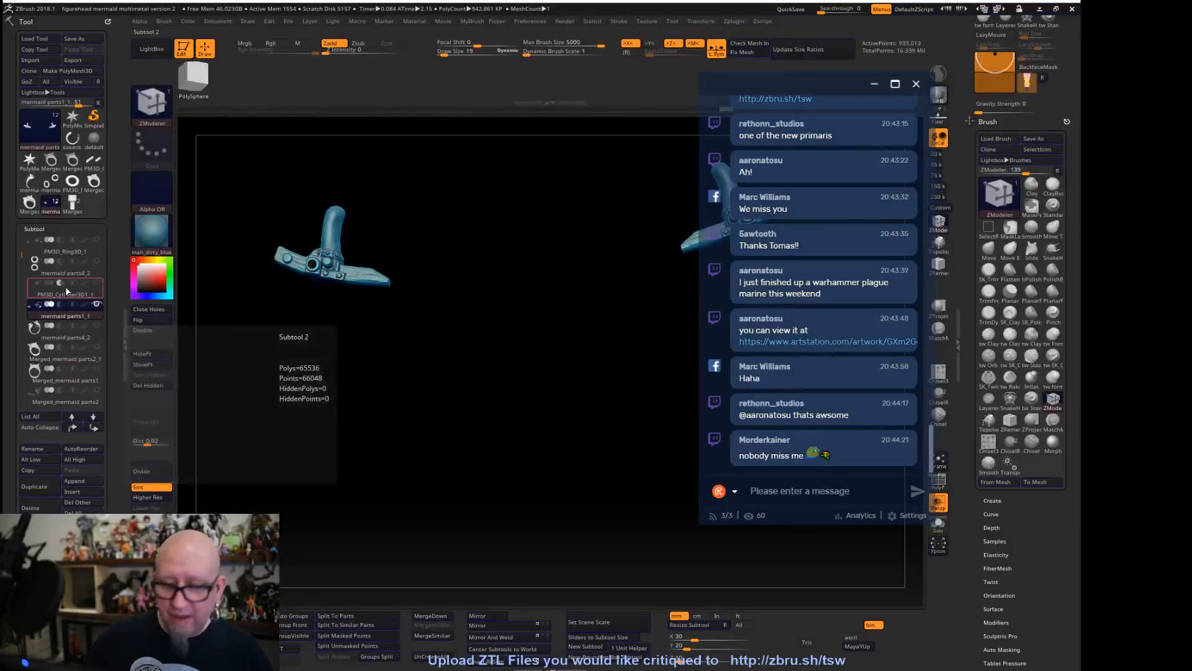
pyautogui.click(96, 283)
pyautogui.moveTo(319, 346); pyautogui.dragTo(361, 393)
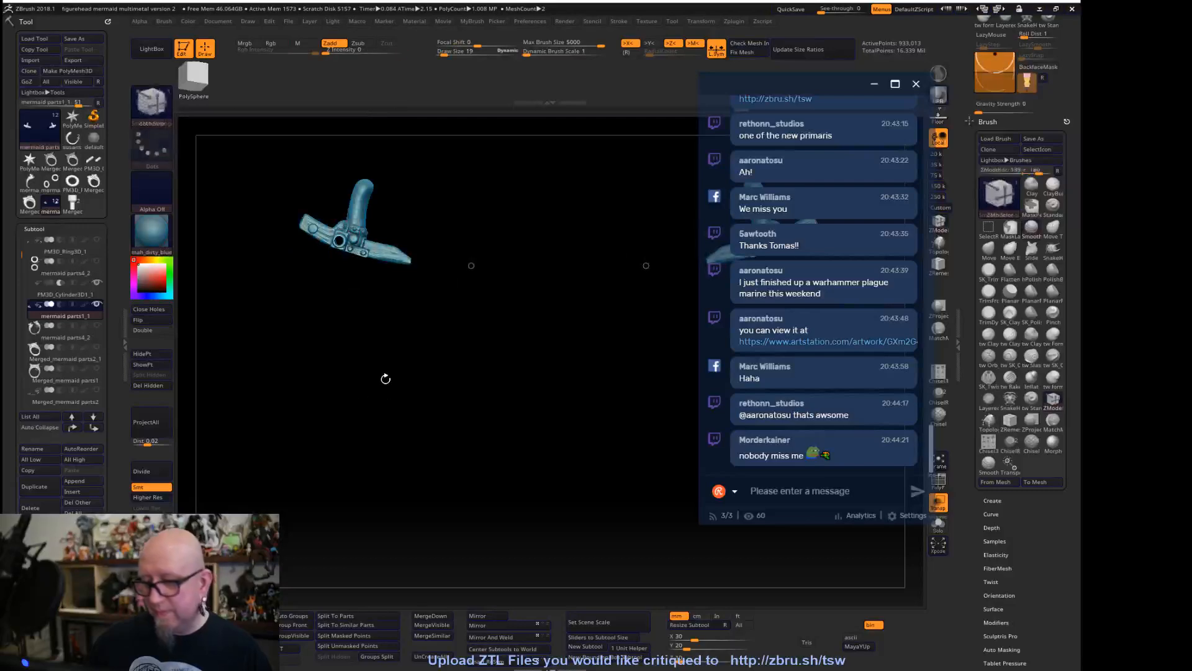
pyautogui.keyDown('alt'); pyautogui.moveTo(497, 320); pyautogui.dragTo(491, 338); pyautogui.keyUp('alt')
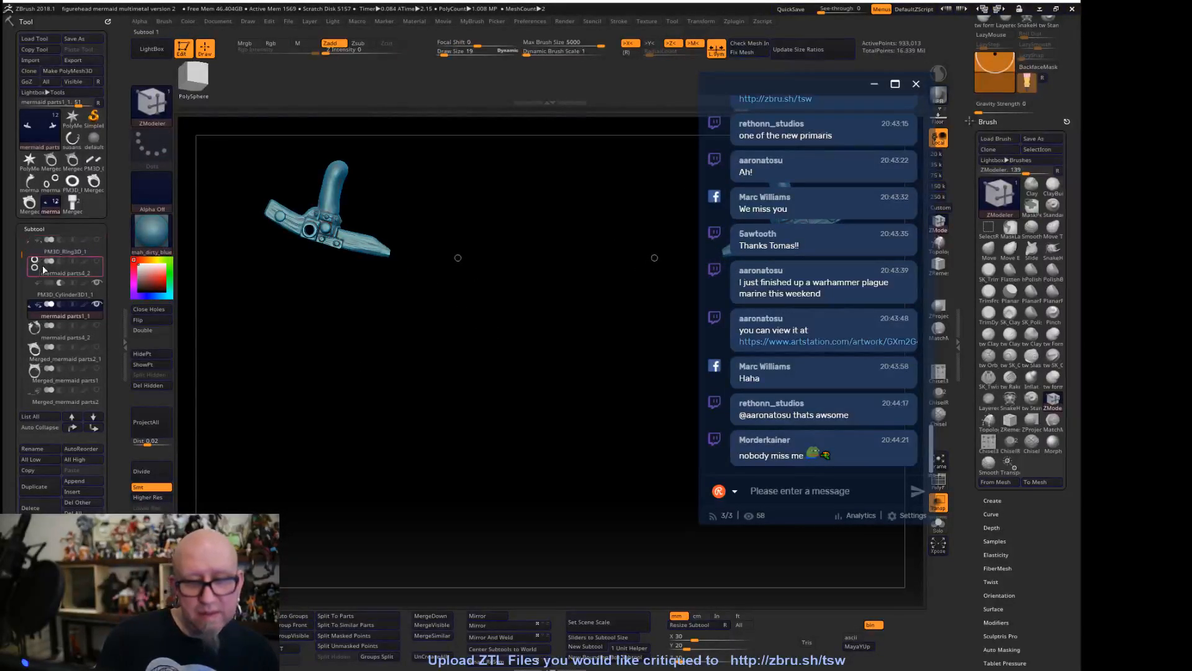
# Show the small PM3D ring, the paired rings of mermaid parts4_2 and the Merged_mermaid parts2_1 ring body, and view the assembly
pyautogui.click(98, 239)
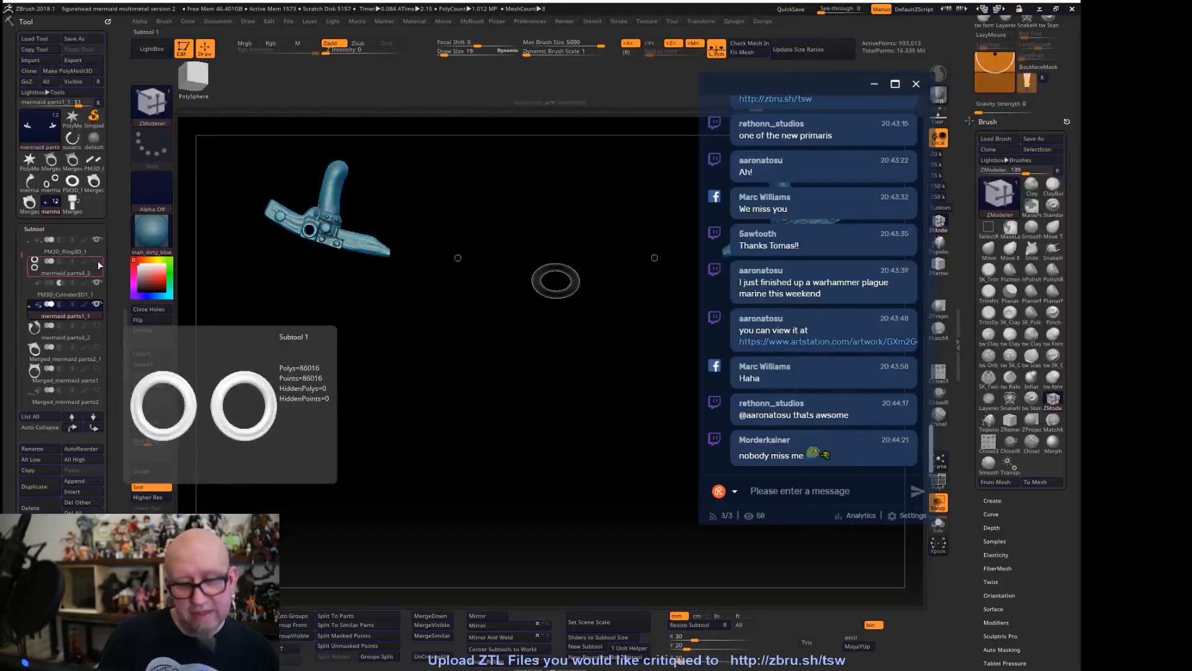
pyautogui.click(97, 260)
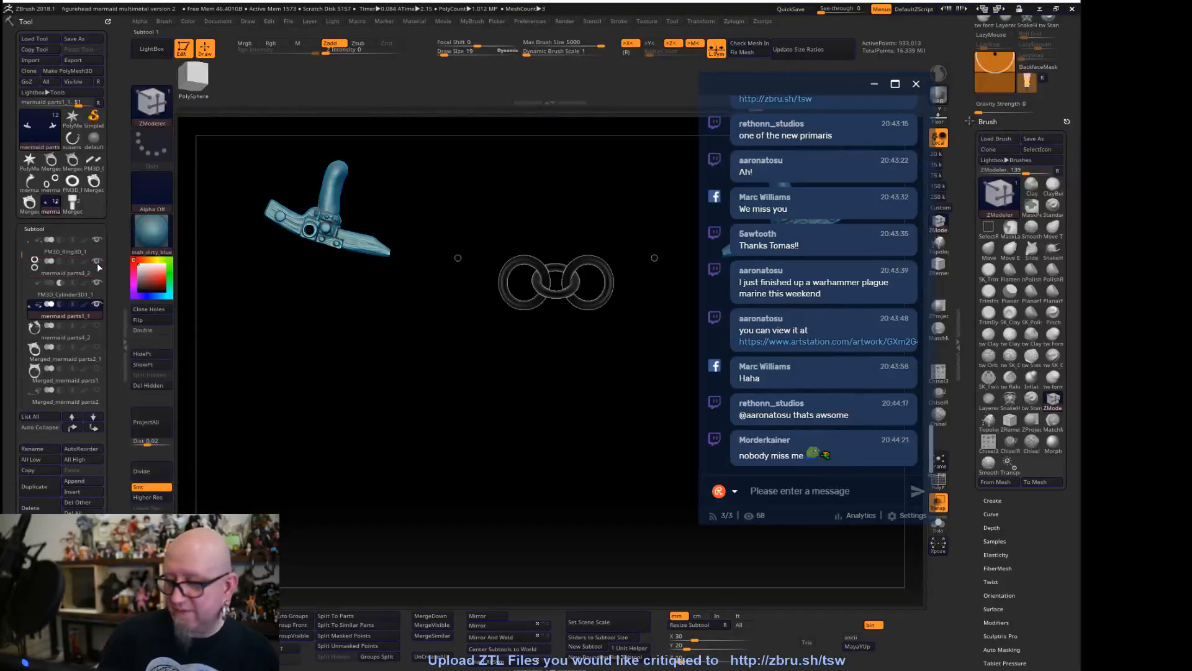
pyautogui.click(97, 347)
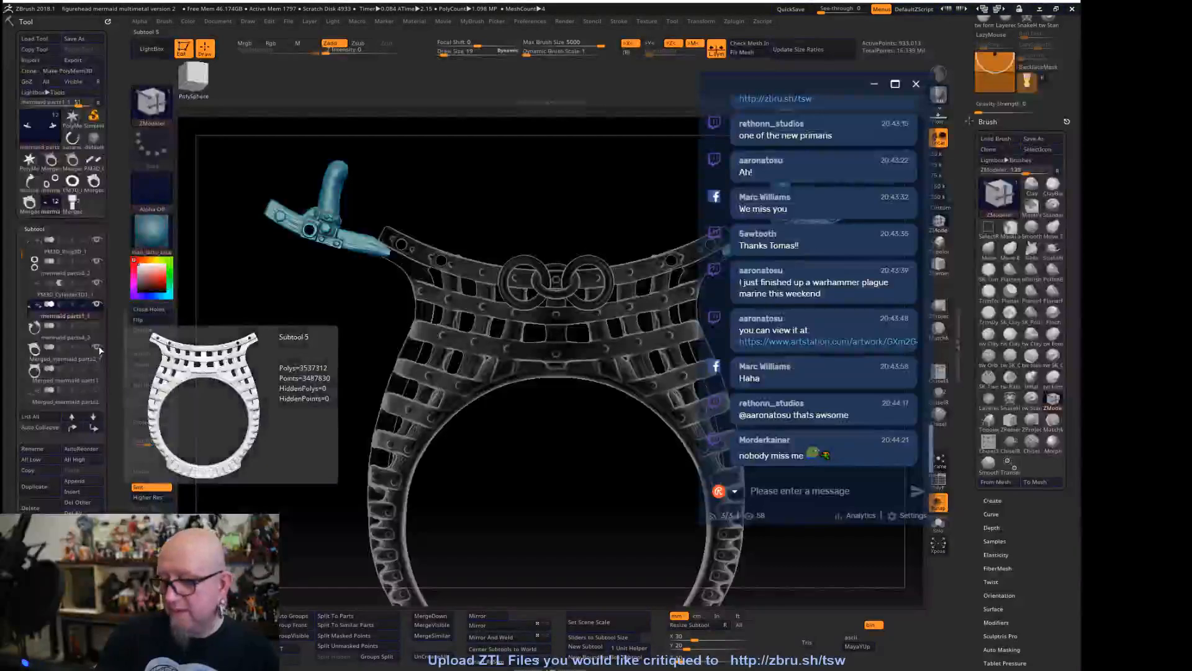
pyautogui.moveTo(296, 361)
pyautogui.mouseDown()
pyautogui.moveTo(320, 351)
pyautogui.moveTo(332, 366)
pyautogui.moveTo(344, 338)
pyautogui.moveTo(290, 354)
pyautogui.mouseUp()
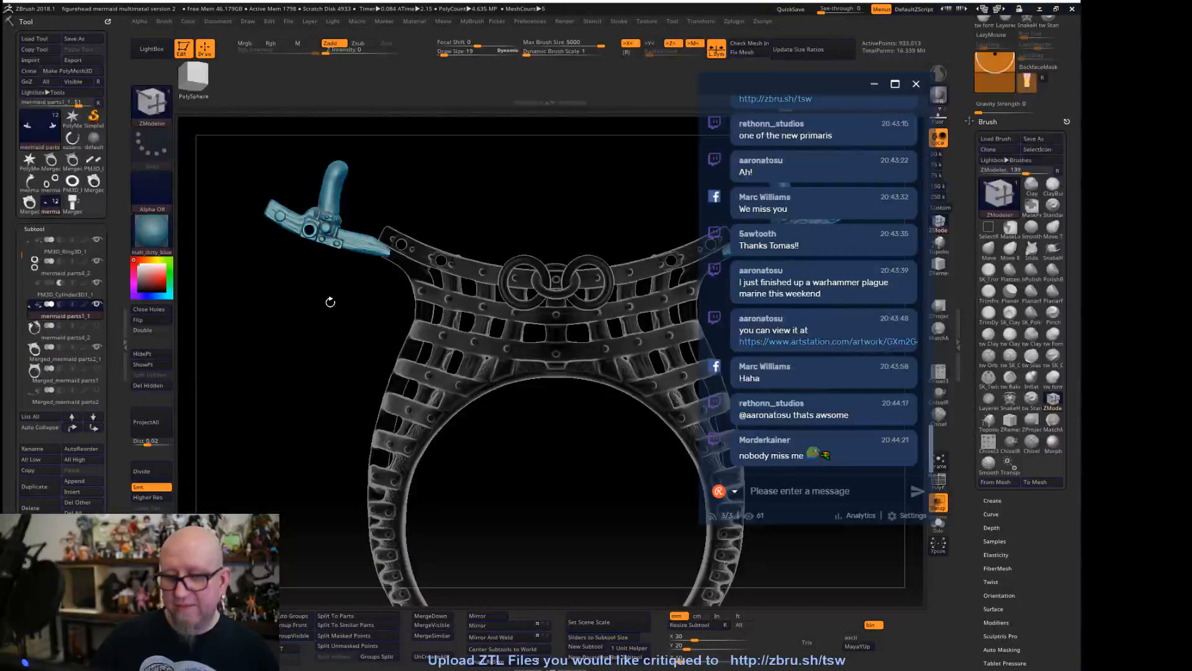
pyautogui.keyDown('alt'); pyautogui.moveTo(327, 298); pyautogui.dragTo(288, 278); pyautogui.keyUp('alt')
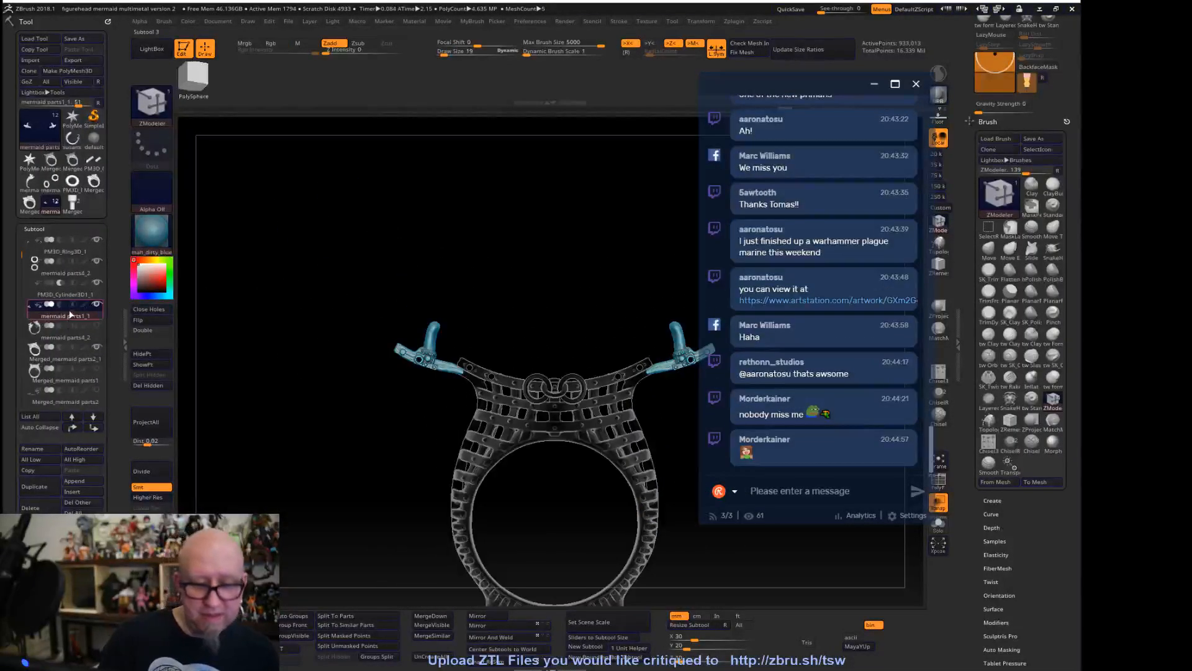
# Move mermaid parts1_1 to the end of the subtool list, below mermaid parts5
pyautogui.click(97, 428)
pyautogui.click(97, 429)
pyautogui.click(97, 429)
pyautogui.click(97, 429)
pyautogui.click(97, 429)
pyautogui.click(96, 429)
pyautogui.click(97, 428)
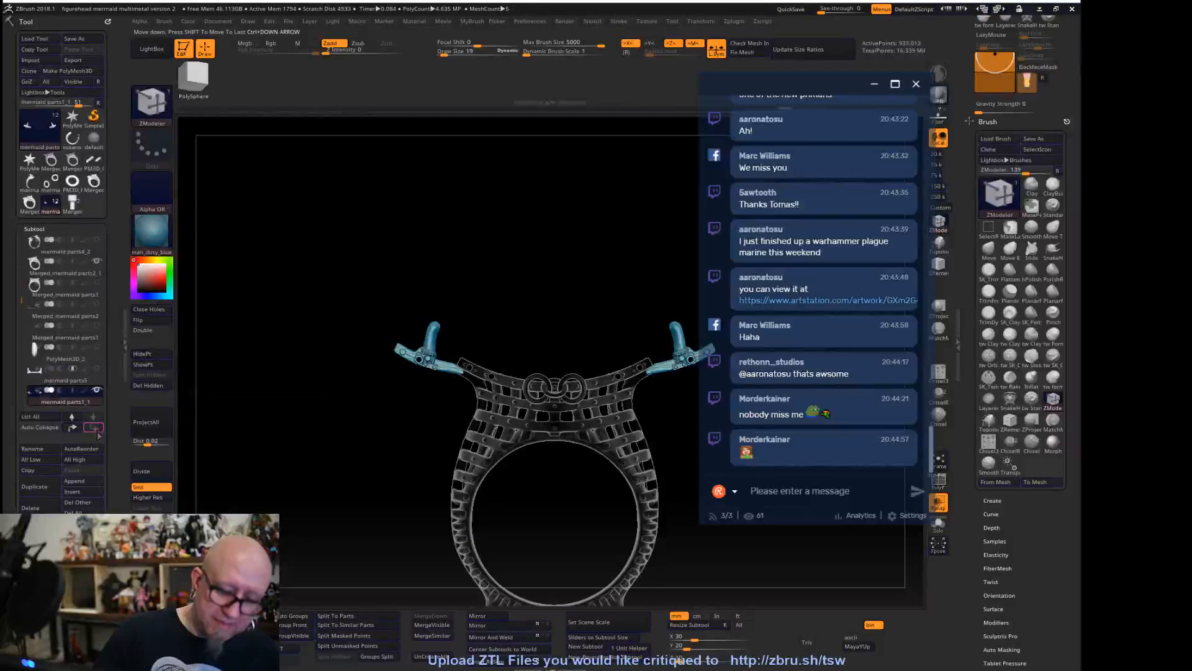
# Compare the Merged_mermaid parts2_1 and Merged_mermaid parts1 ring bodies by selecting each, ending on Merged_mermaid parts2_1
pyautogui.click(77, 267)
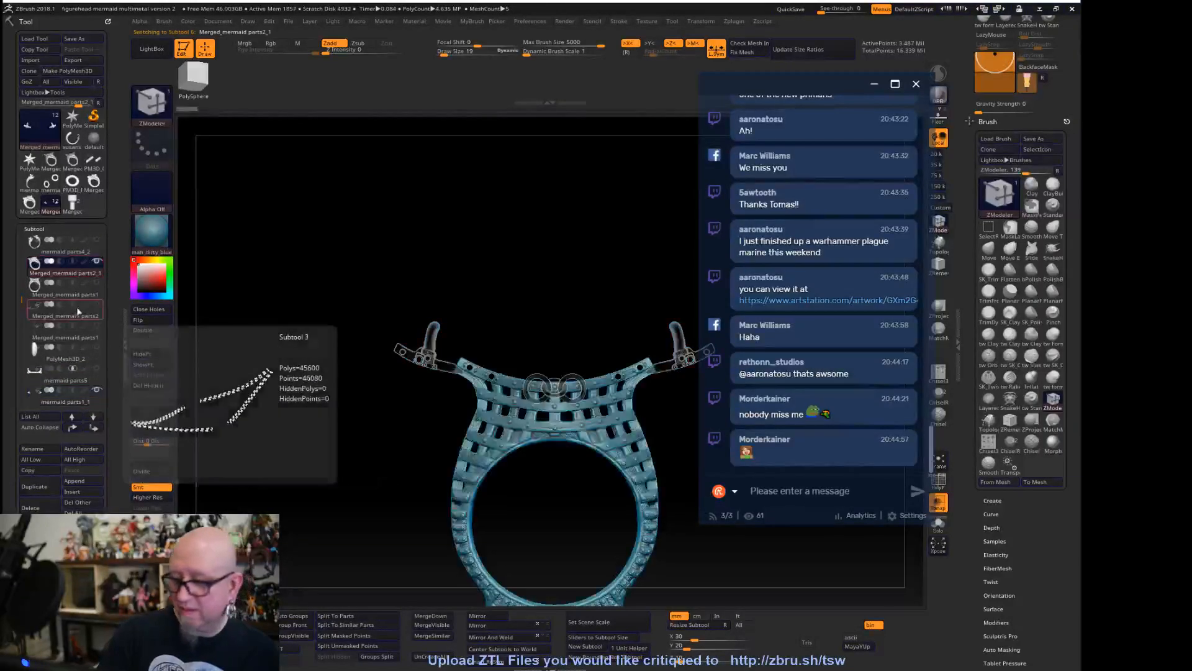
pyautogui.click(78, 296)
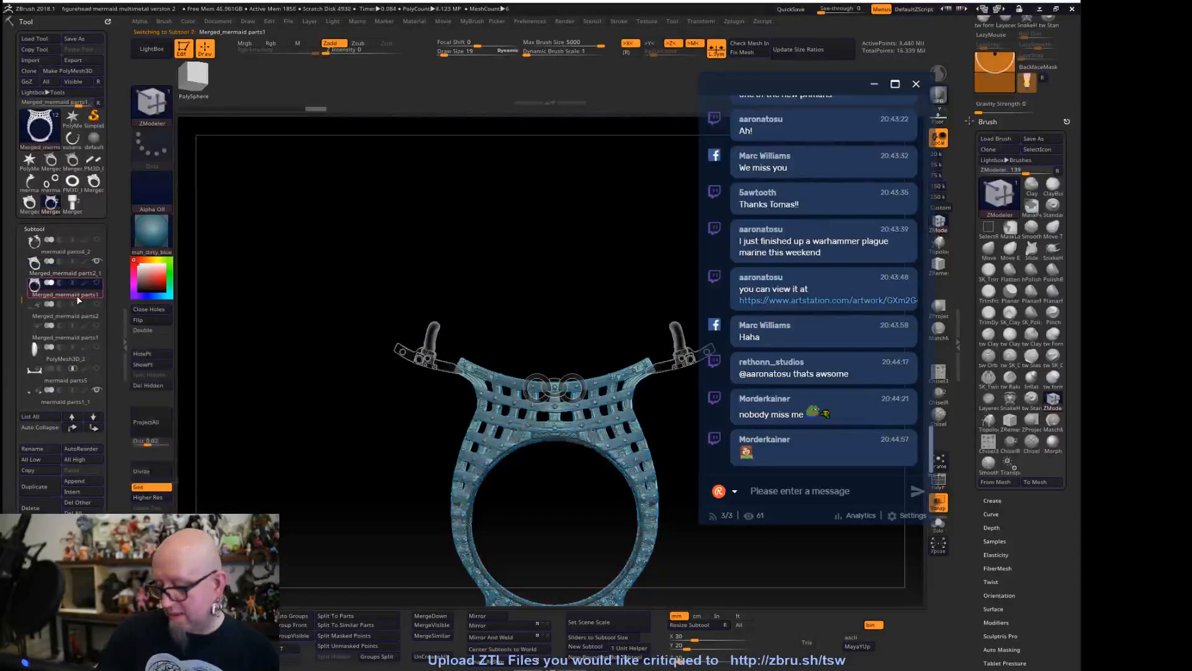
pyautogui.moveTo(78, 300)
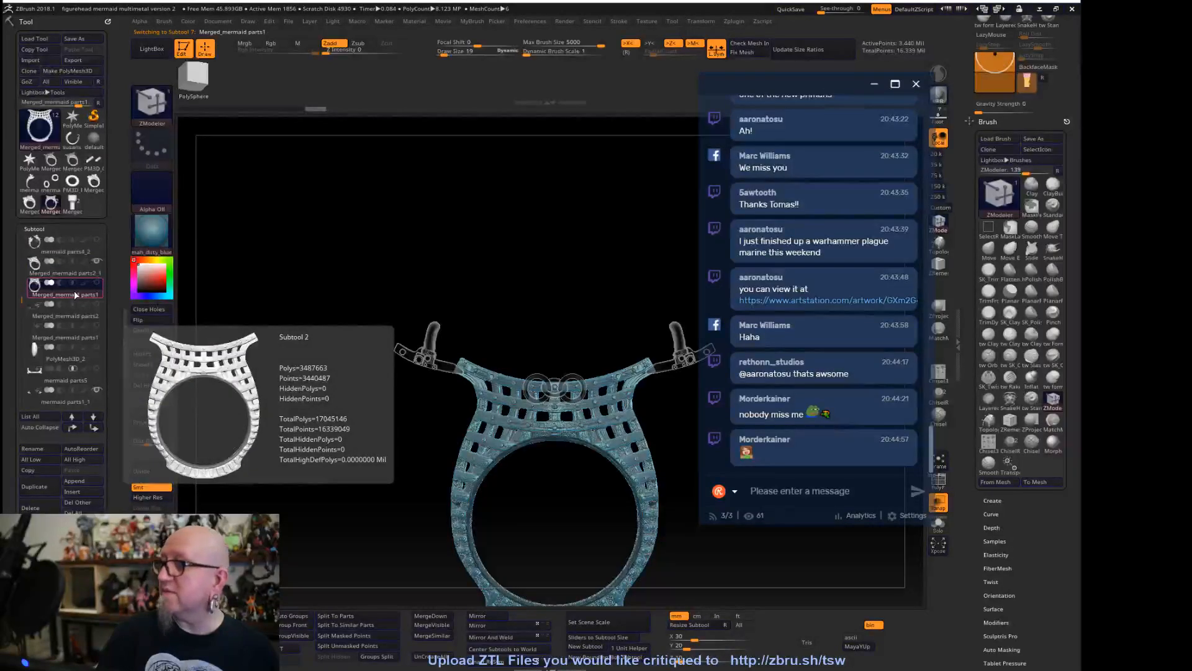
pyautogui.click(79, 271)
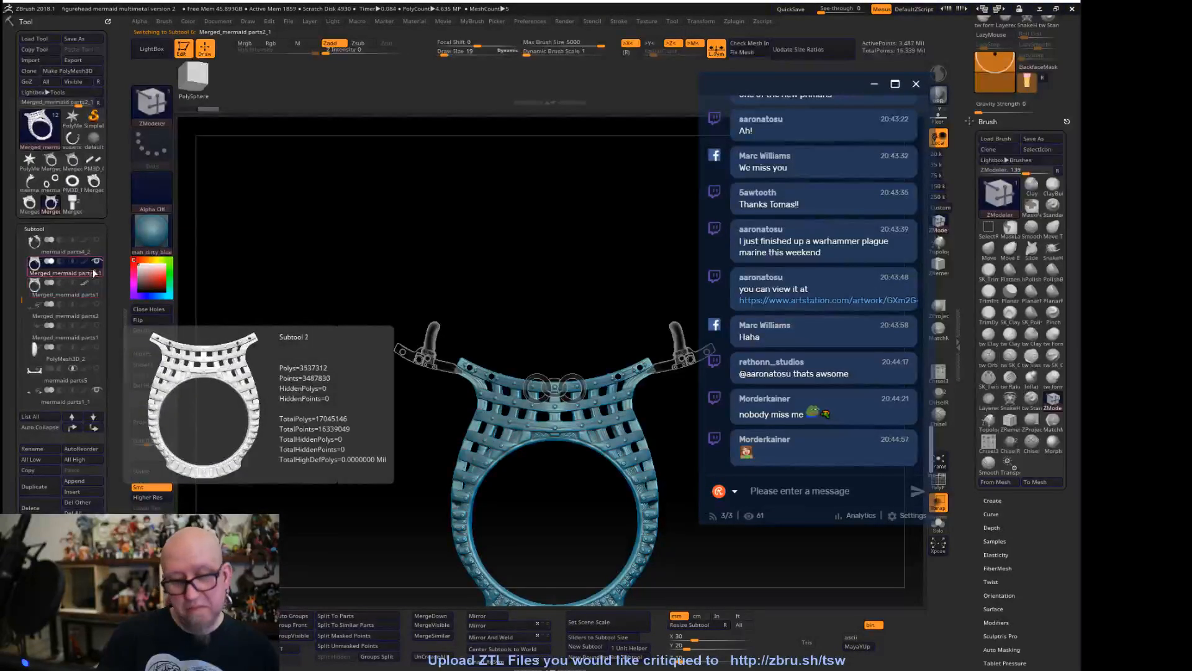
# Select the Merged_mermaid parts1 ring body and move it to the end of the subtool list, below mermaid parts1_1
pyautogui.click(84, 289)
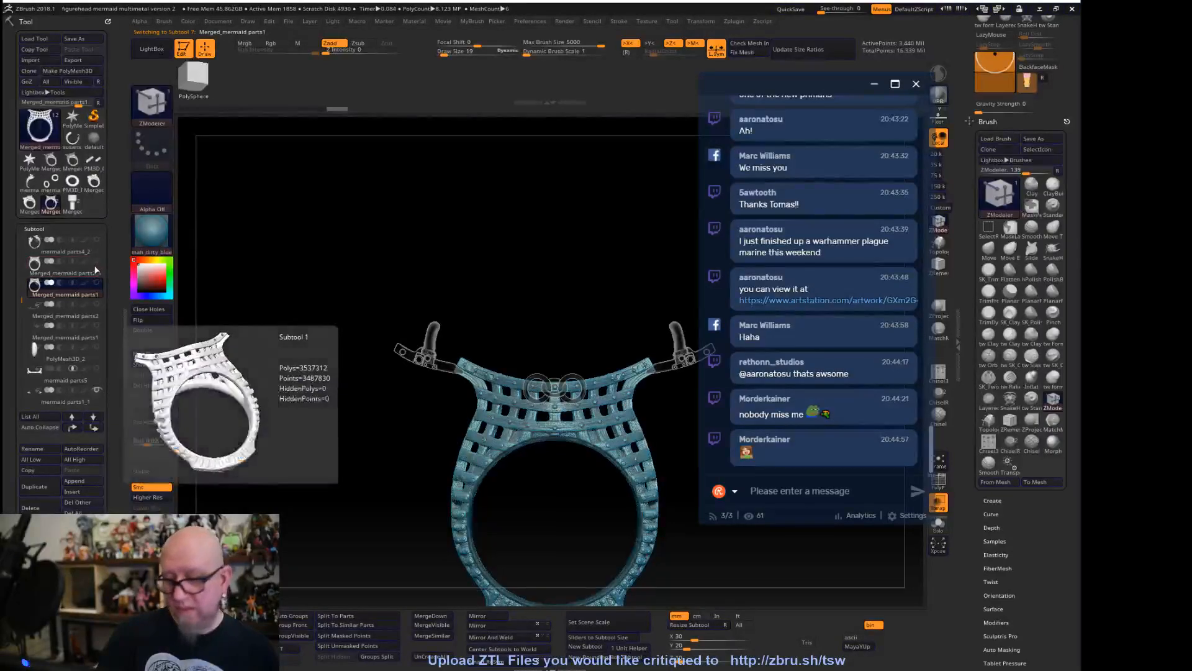
pyautogui.click(80, 269)
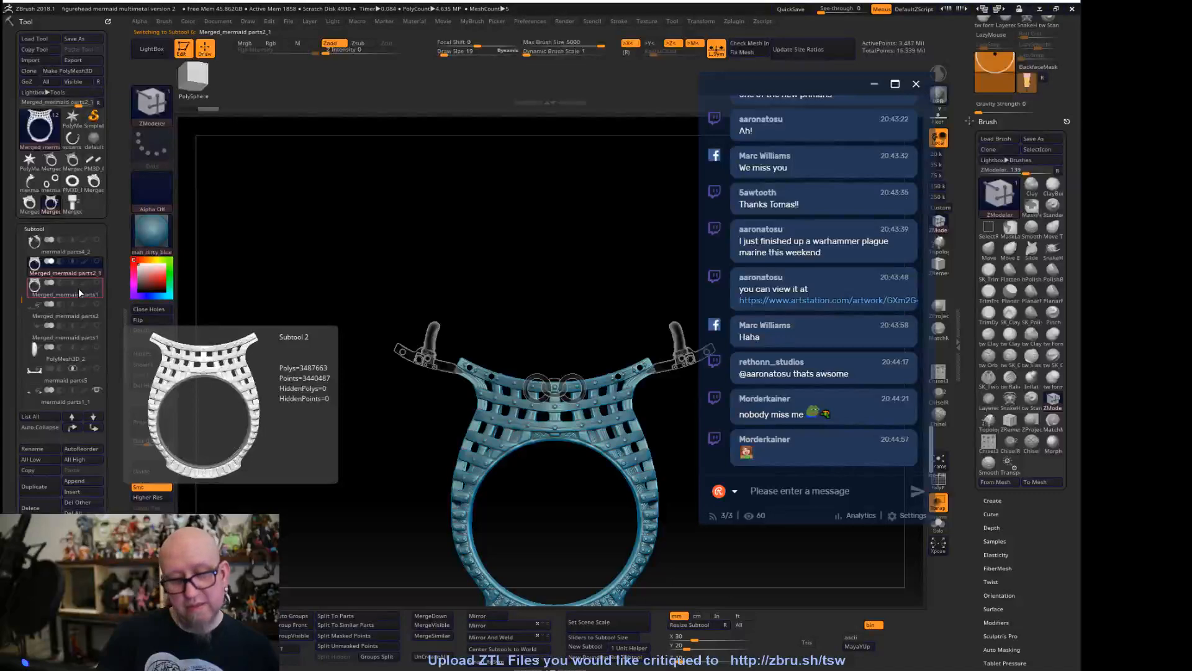
pyautogui.click(77, 289)
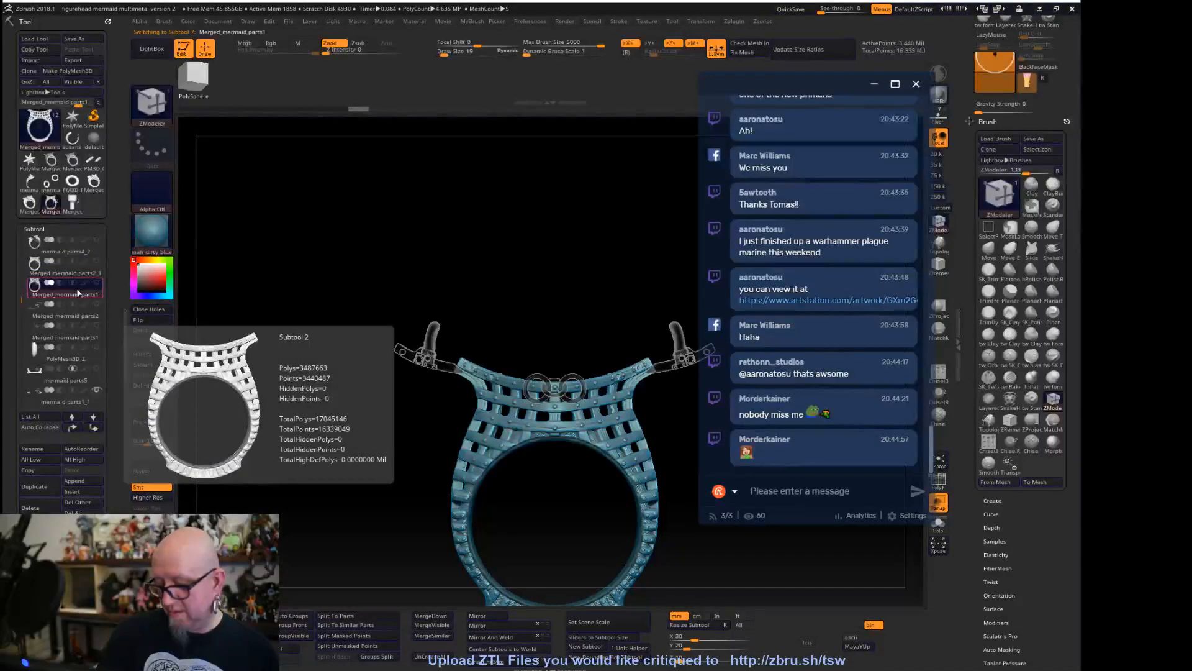
pyautogui.keyDown('alt'); pyautogui.moveTo(247, 482); pyautogui.dragTo(214, 309); pyautogui.keyUp('alt')
pyautogui.moveTo(544, 526)
pyautogui.keyDown('alt'); pyautogui.mouseDown()
pyautogui.moveTo(559, 485)
pyautogui.moveTo(524, 458)
pyautogui.moveTo(521, 475)
pyautogui.mouseUp(); pyautogui.keyUp('alt')
pyautogui.click(94, 428)
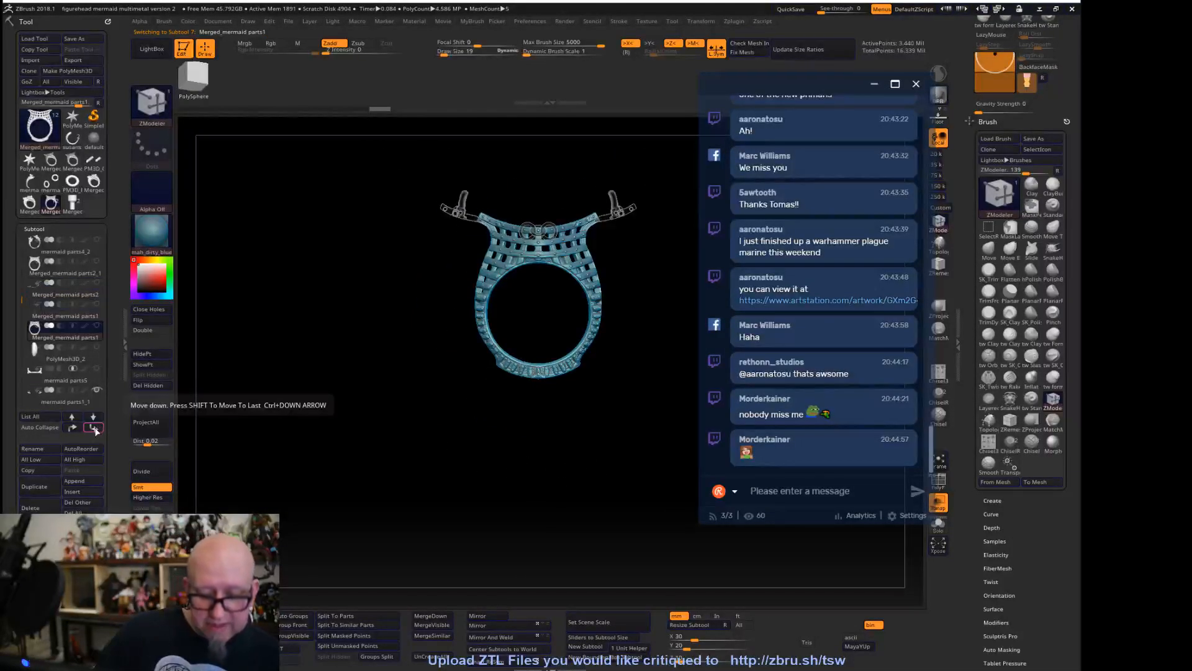
pyautogui.click(94, 428)
pyautogui.click(93, 428)
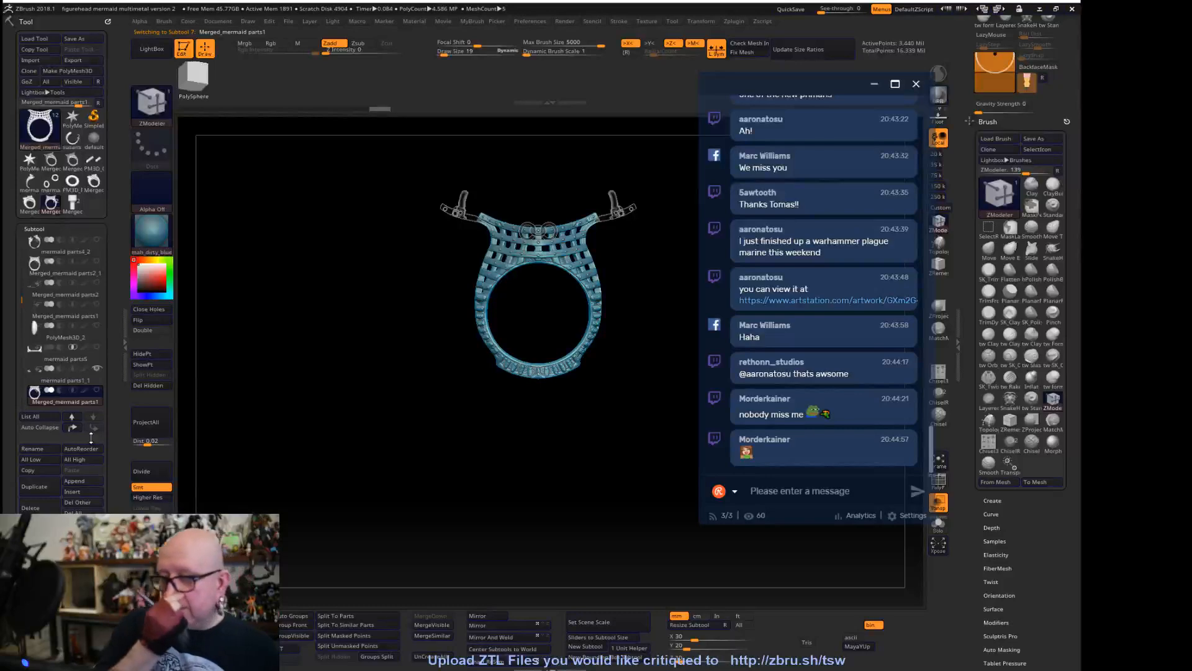
# Examine the Merged_mermaid parts1 ring body close up, from an oblique angle and from the front
pyautogui.moveTo(559, 439)
pyautogui.keyDown('ctrl'); pyautogui.mouseDown(button='right')
pyautogui.moveTo(540, 431)
pyautogui.moveTo(642, 494)
pyautogui.mouseUp(button='right'); pyautogui.keyUp('ctrl')
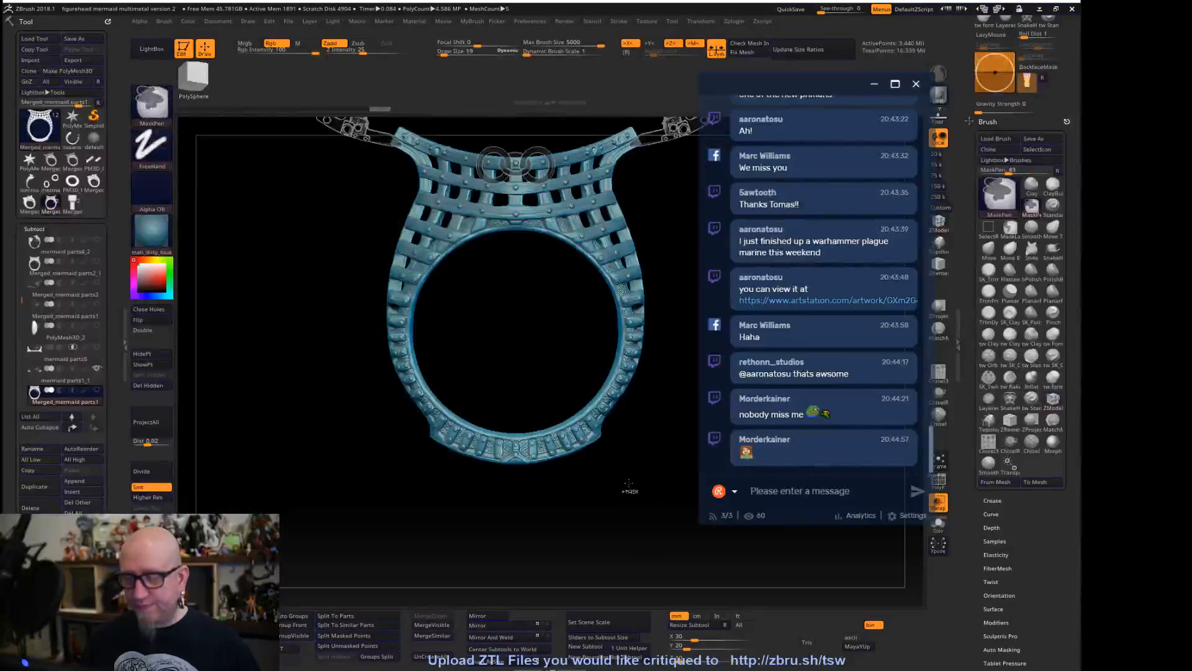
pyautogui.moveTo(600, 519)
pyautogui.mouseDown()
pyautogui.moveTo(658, 491)
pyautogui.moveTo(572, 475)
pyautogui.moveTo(602, 534)
pyautogui.moveTo(505, 393)
pyautogui.mouseUp()
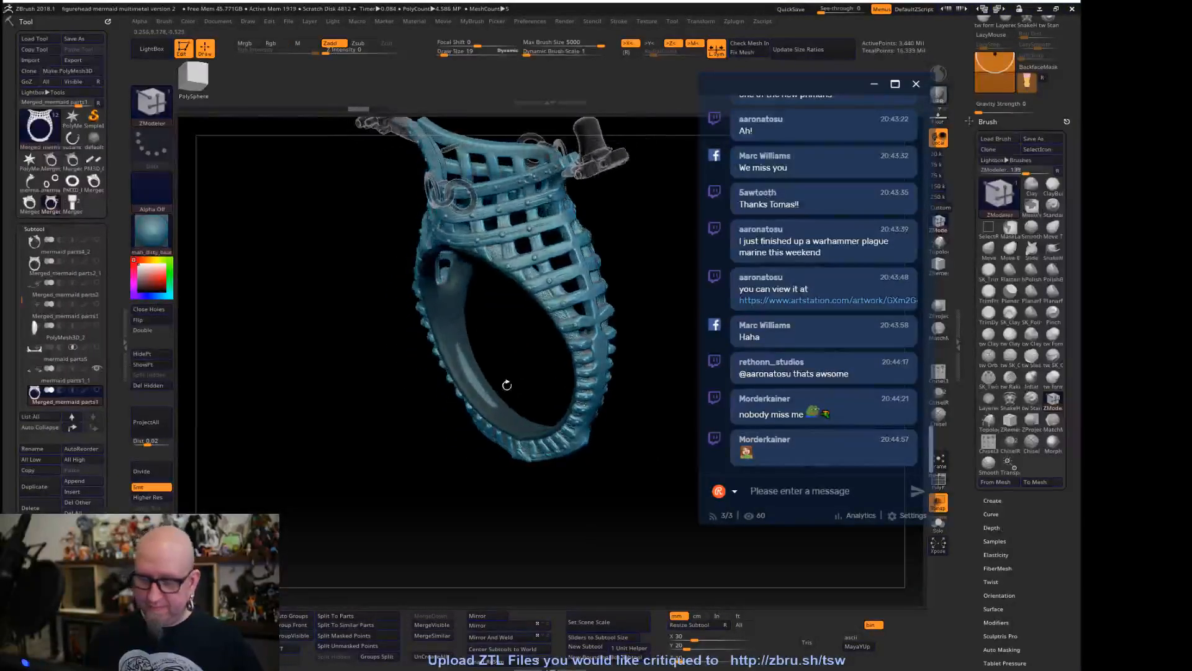
pyautogui.moveTo(463, 360); pyautogui.dragTo(508, 330)
pyautogui.press('space')
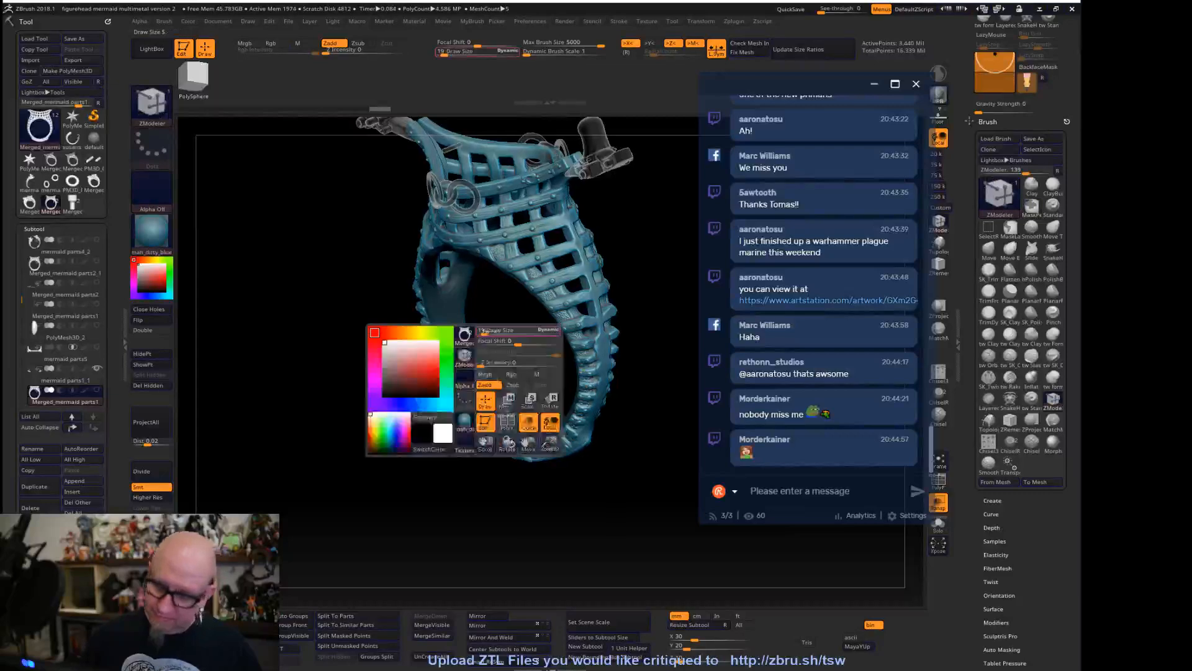
pyautogui.press('ctrl')
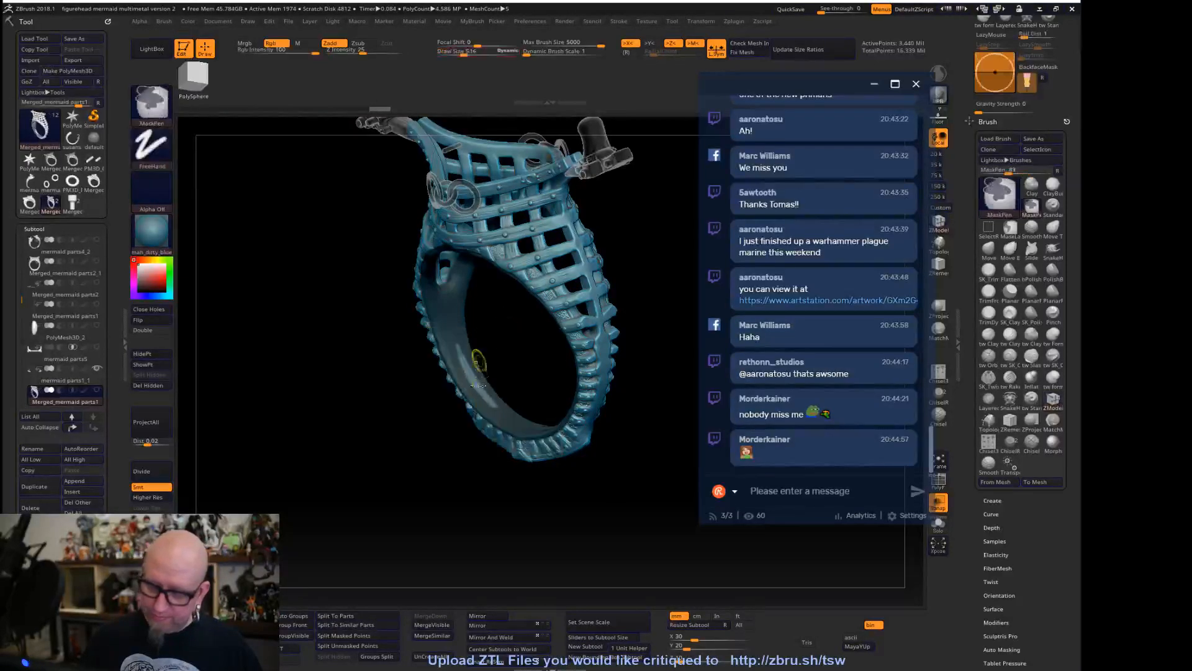
pyautogui.moveTo(509, 372)
pyautogui.mouseDown()
pyautogui.moveTo(546, 348)
pyautogui.moveTo(472, 401)
pyautogui.mouseUp()
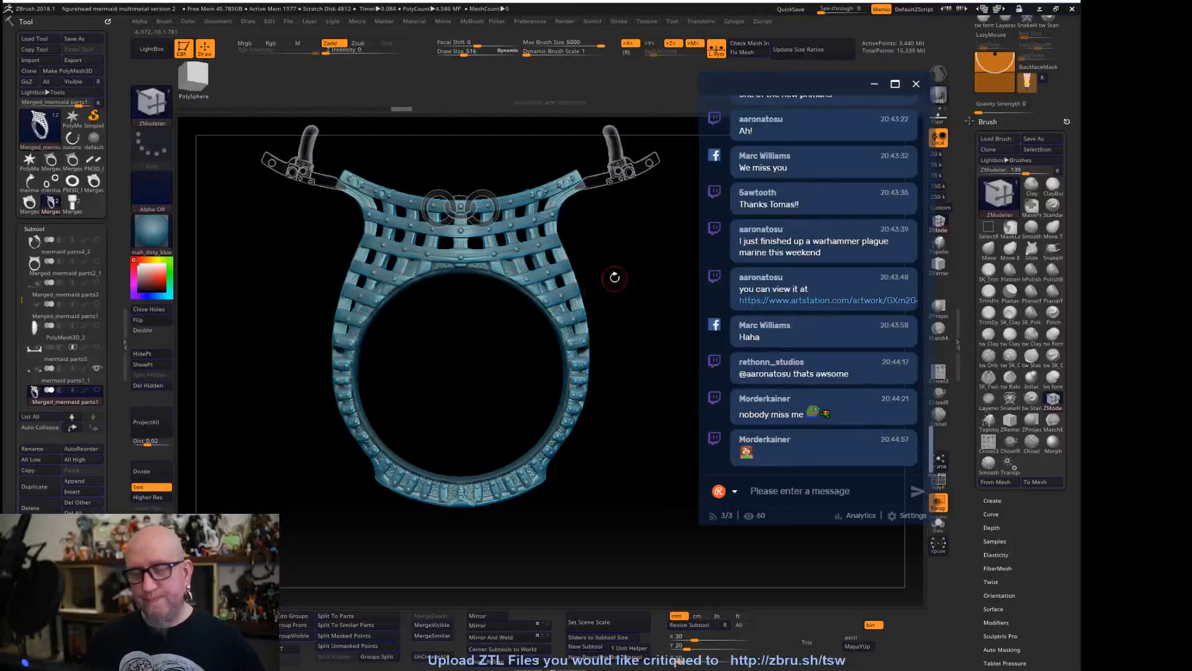
pyautogui.press('space')
pyautogui.moveTo(617, 274); pyautogui.dragTo(643, 274)
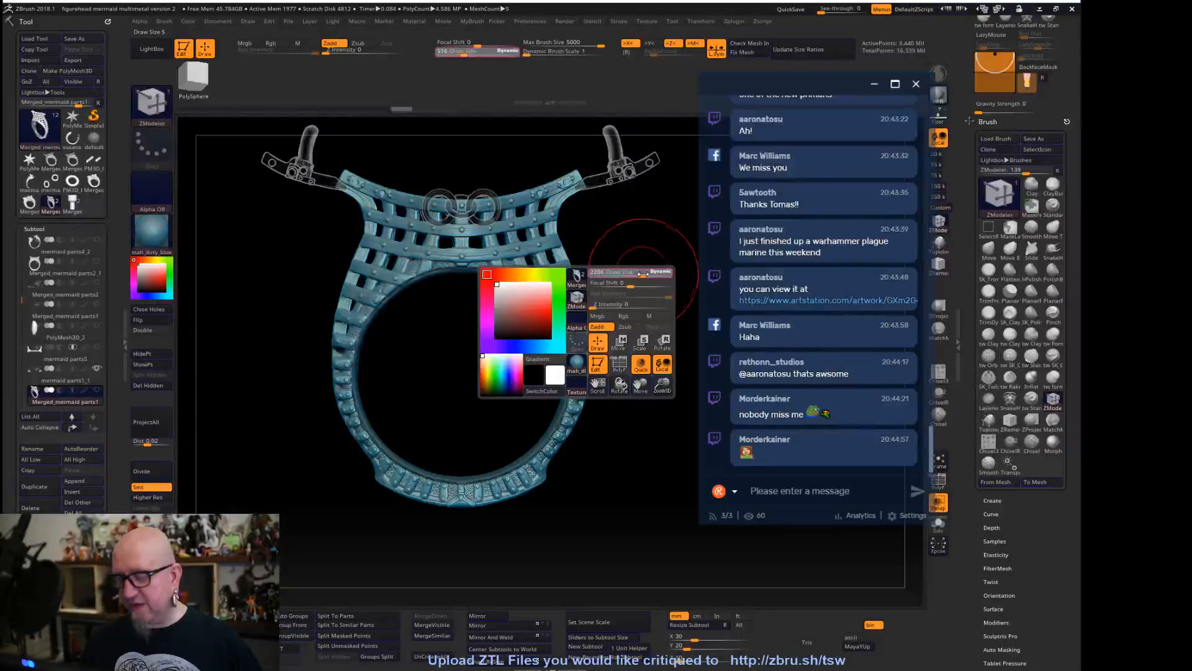
# Stretch the ring basket's upper corners outwards to the end claws with the Move Elastic brush at a draw size of 3619
pyautogui.click(1010, 250)
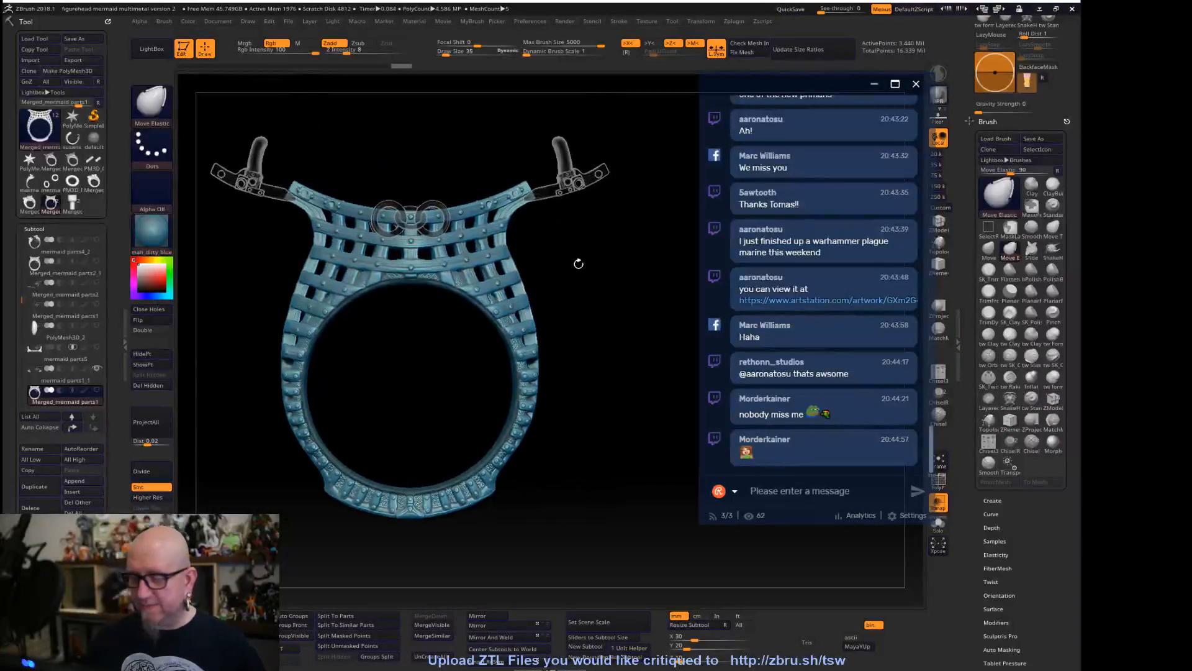
pyautogui.press('space')
pyautogui.moveTo(602, 255); pyautogui.dragTo(621, 255)
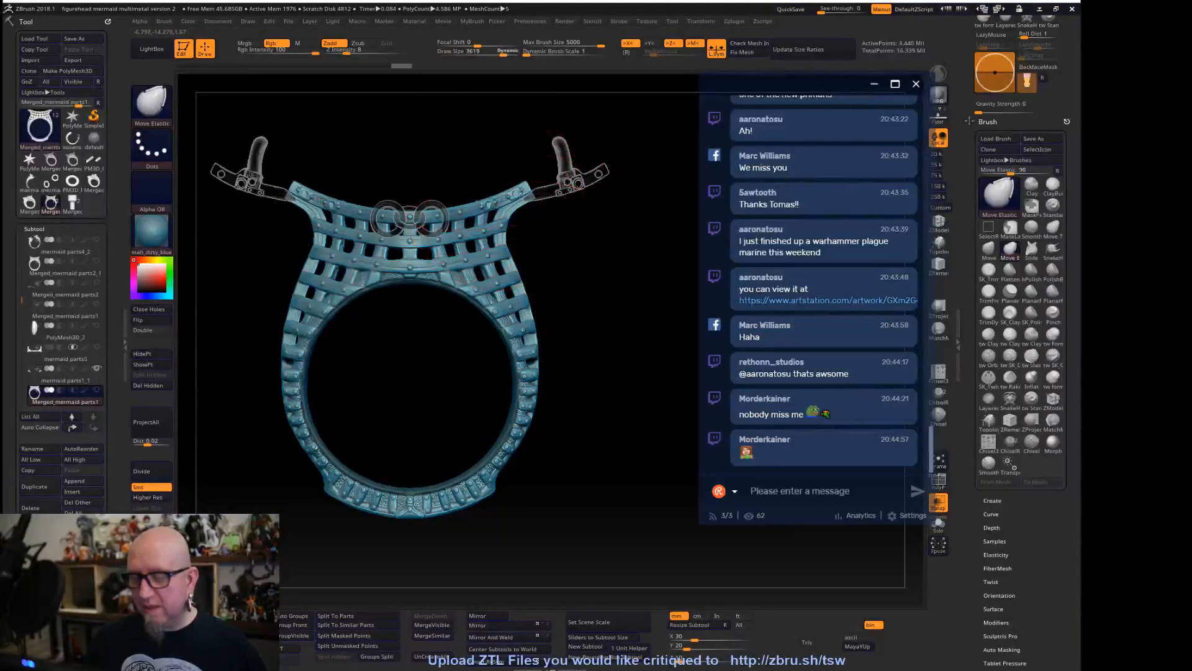
pyautogui.moveTo(501, 205); pyautogui.dragTo(544, 194)
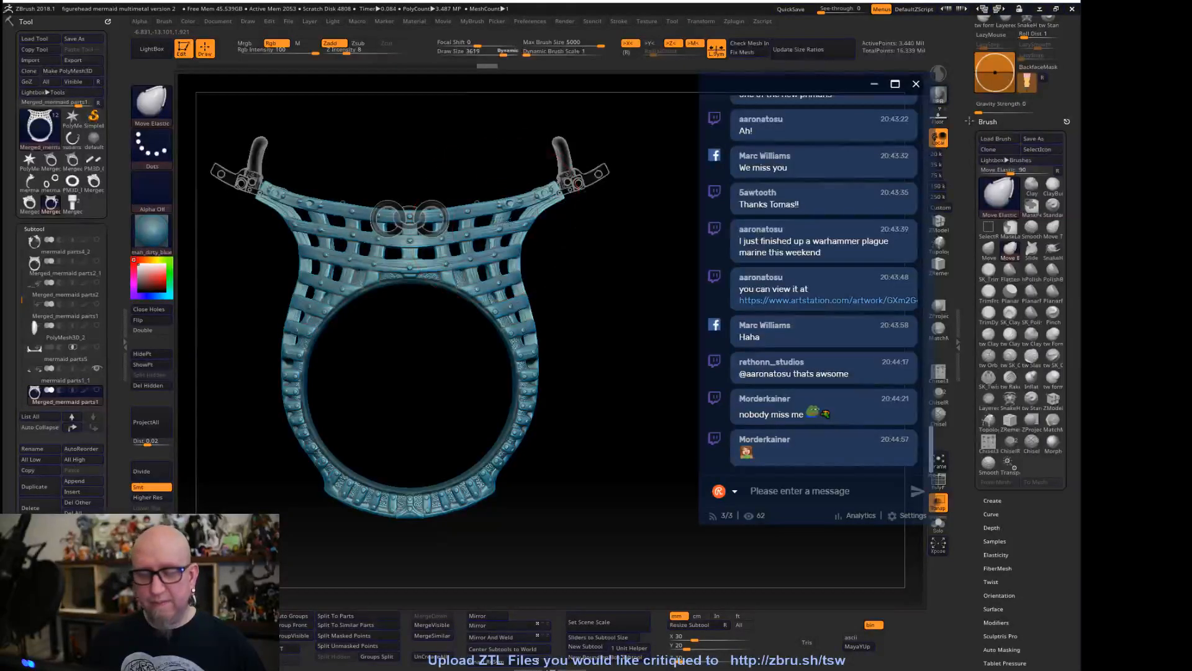
pyautogui.moveTo(514, 220)
pyautogui.mouseDown()
pyautogui.moveTo(609, 176)
pyautogui.moveTo(538, 191)
pyautogui.mouseUp()
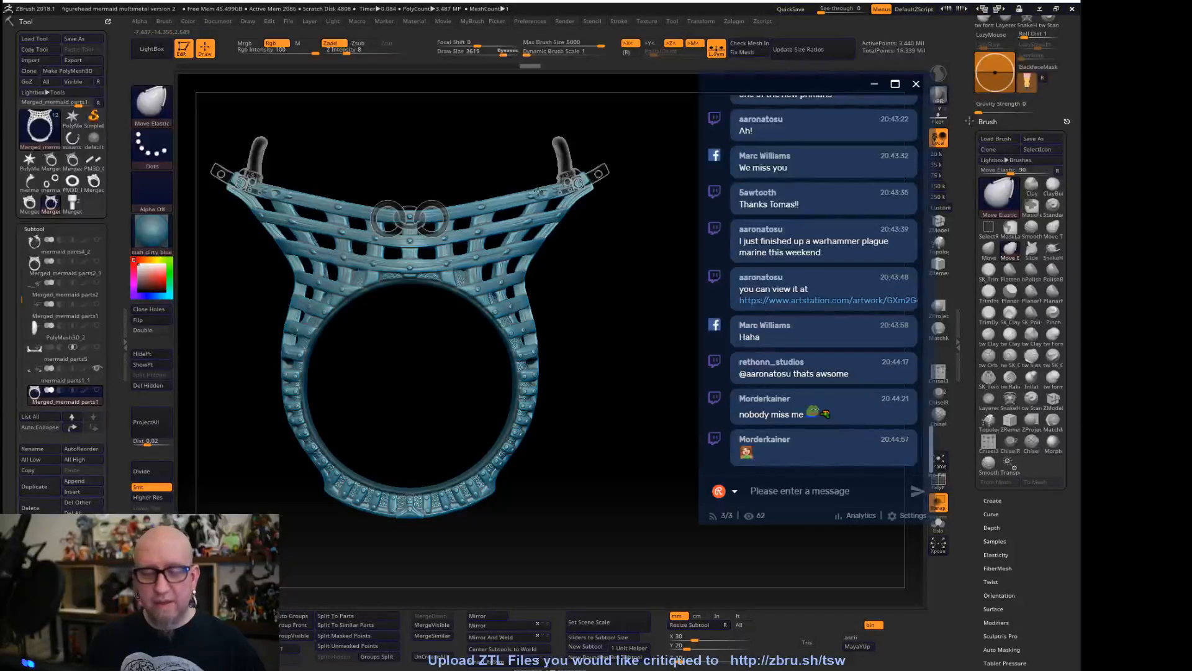
# Show the PolyMesh3D_2 stone and widen the basket's long sides to its oval outline with Move Elastic, at draw sizes 3431 and 2157
pyautogui.press('space')
pyautogui.moveTo(567, 225); pyautogui.dragTo(531, 225)
pyautogui.moveTo(595, 196); pyautogui.dragTo(652, 333)
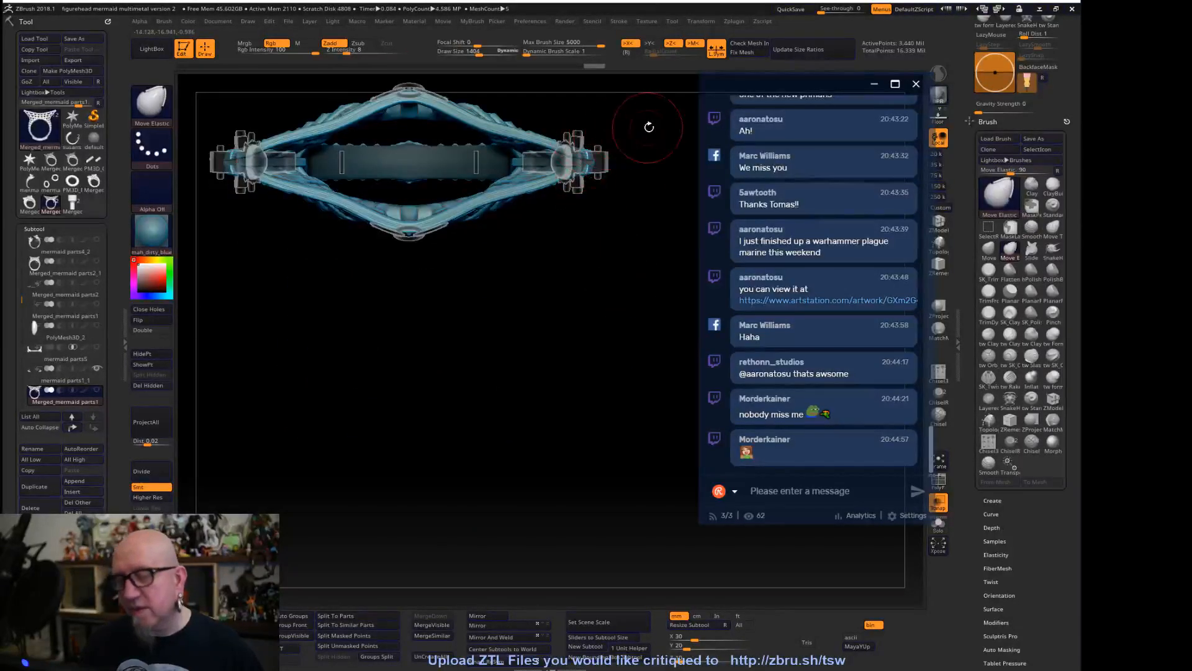
pyautogui.keyDown('alt'); pyautogui.moveTo(646, 126); pyautogui.dragTo(675, 190); pyautogui.keyUp('alt')
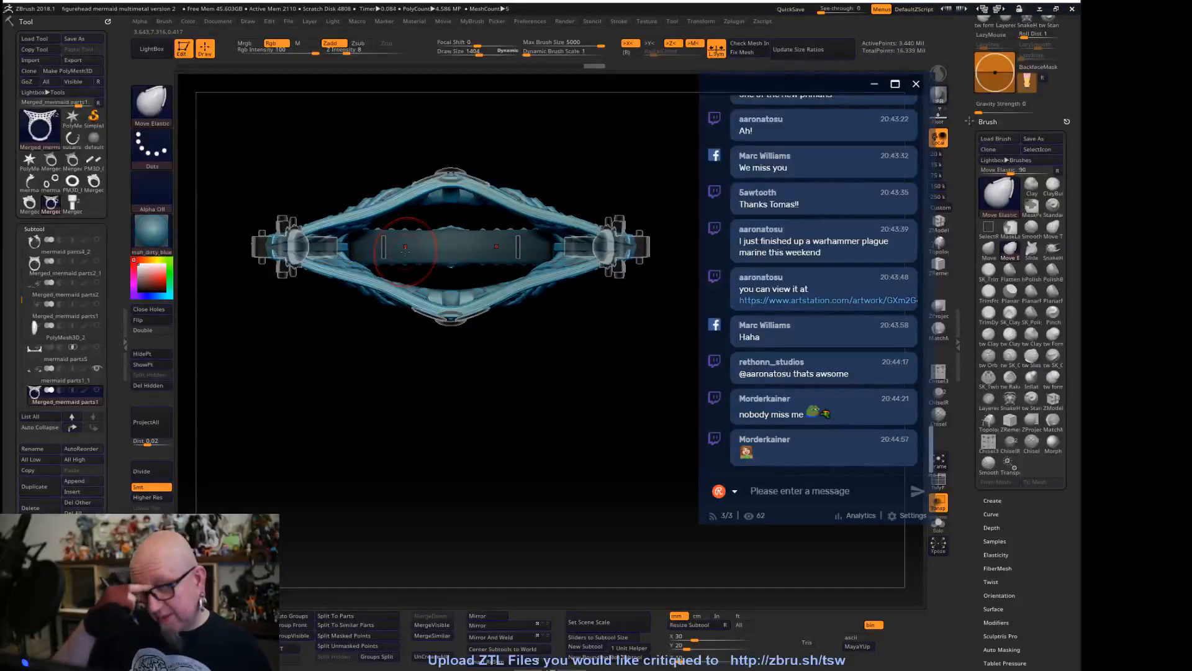
pyautogui.click(96, 328)
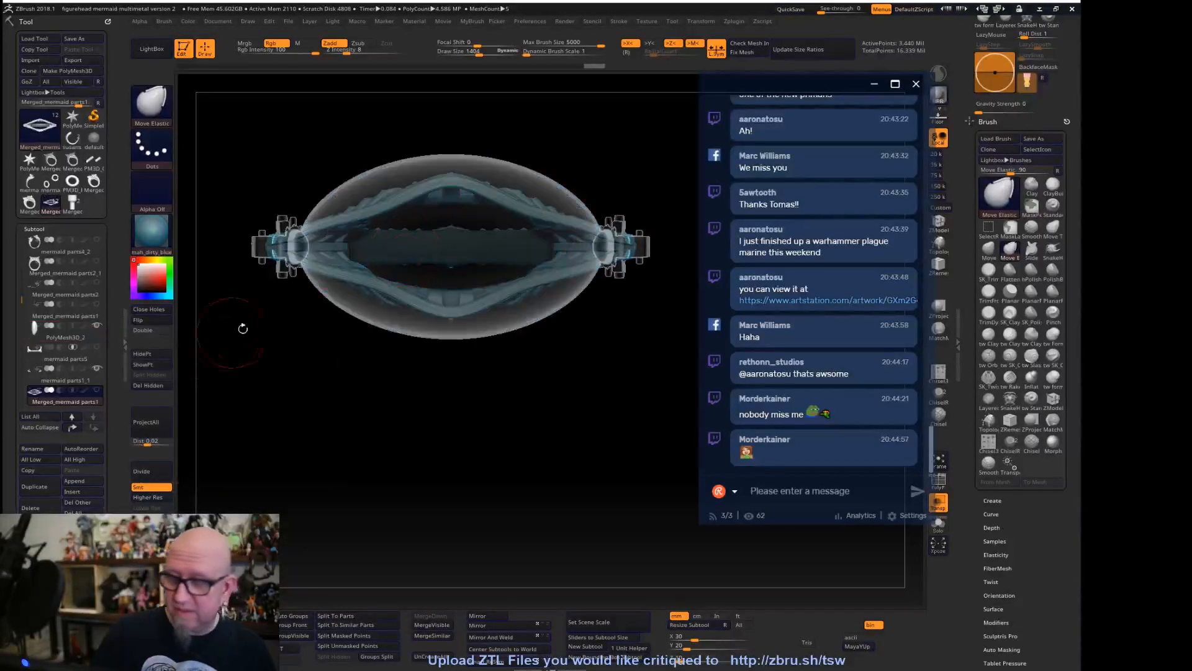
pyautogui.press('space')
pyautogui.moveTo(362, 211)
pyautogui.mouseDown()
pyautogui.moveTo(398, 211)
pyautogui.moveTo(381, 160)
pyautogui.mouseUp()
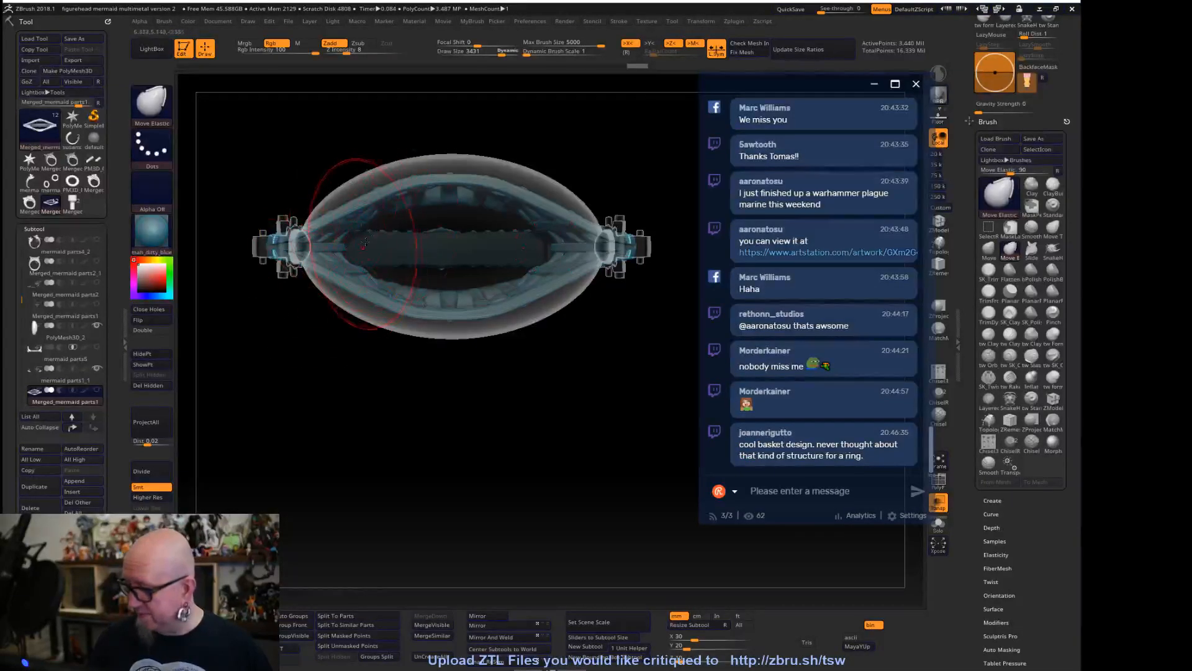
pyautogui.press('space')
pyautogui.moveTo(377, 222); pyautogui.dragTo(365, 197)
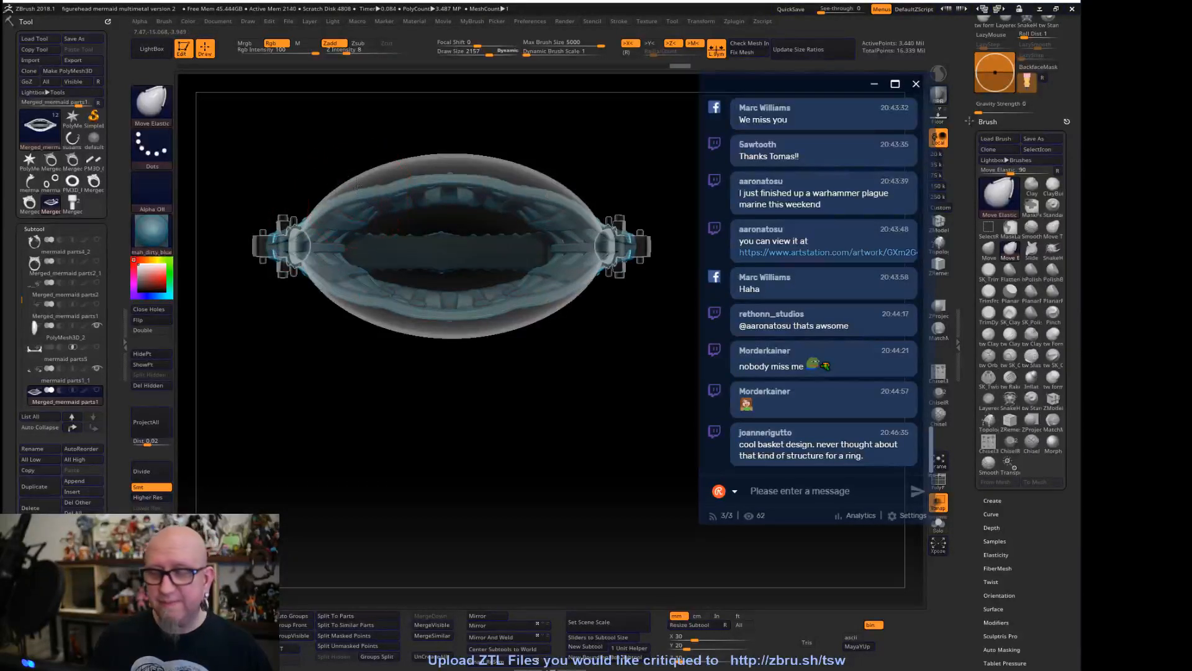
pyautogui.moveTo(392, 177)
pyautogui.mouseDown()
pyautogui.moveTo(398, 151)
pyautogui.moveTo(462, 151)
pyautogui.mouseUp()
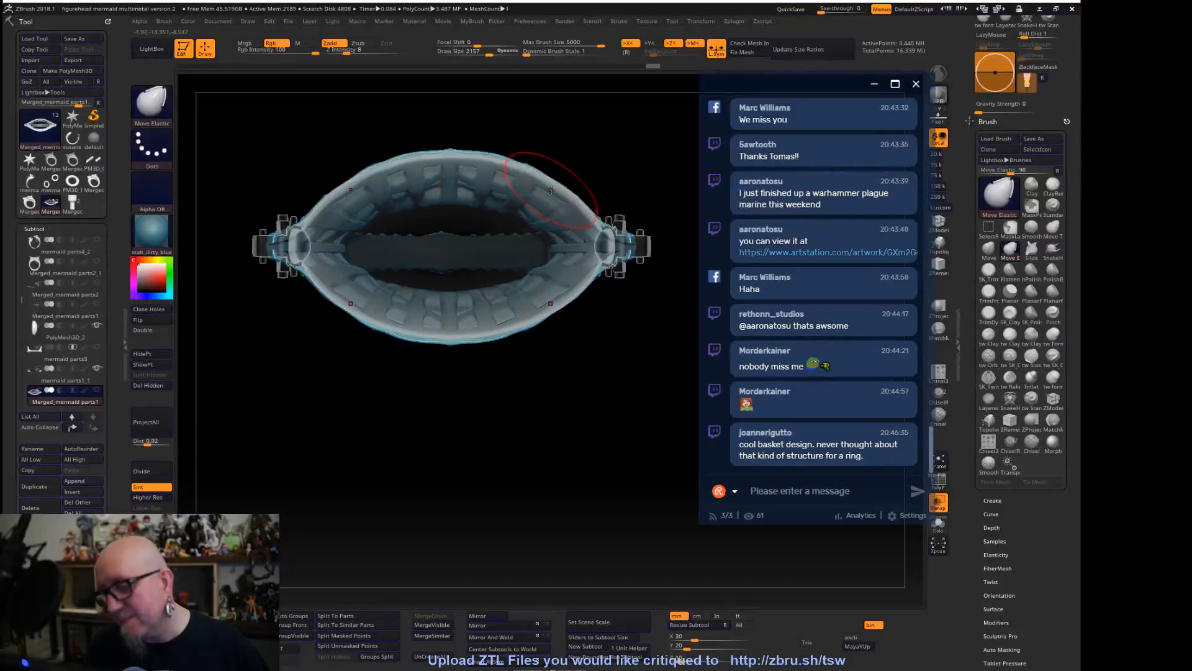
# Refine the basket's flared ends in front view, pulling the bands out towards the end claws with Move Elastic at smaller draw sizes down to 1288
pyautogui.moveTo(546, 373); pyautogui.dragTo(591, 294)
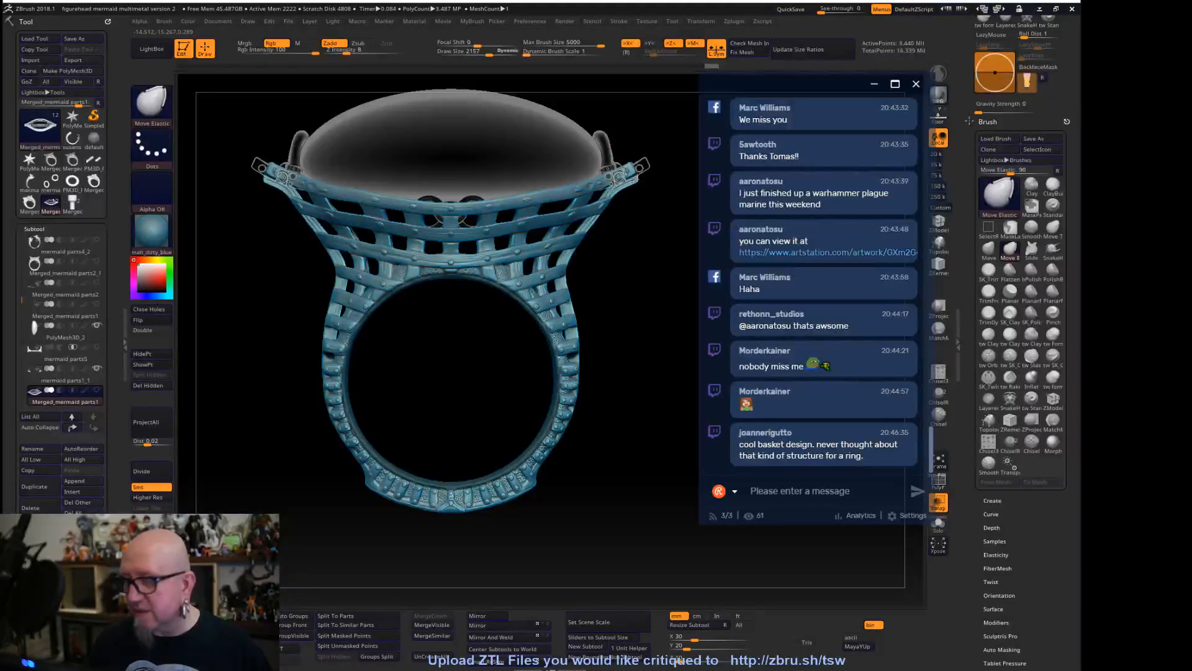
pyautogui.press('space')
pyautogui.moveTo(601, 198); pyautogui.dragTo(615, 196)
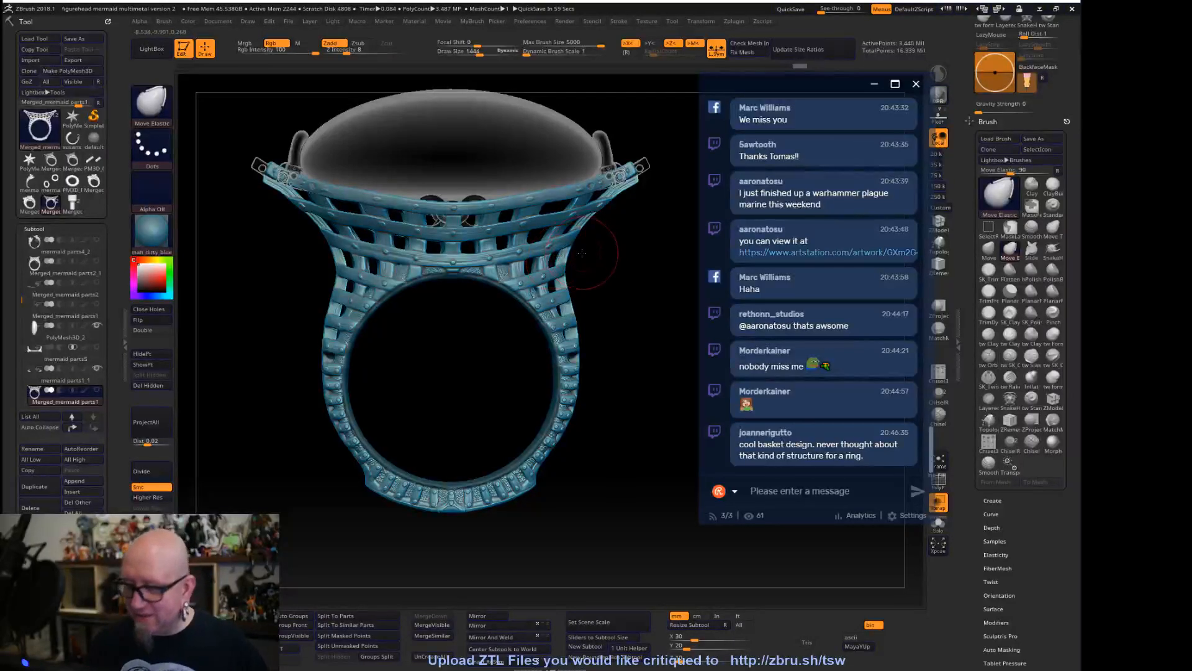
pyautogui.press('space')
pyautogui.moveTo(558, 255)
pyautogui.mouseDown()
pyautogui.moveTo(575, 276)
pyautogui.moveTo(593, 239)
pyautogui.moveTo(576, 242)
pyautogui.moveTo(603, 208)
pyautogui.mouseUp()
pyautogui.press('space')
pyautogui.moveTo(605, 207); pyautogui.dragTo(627, 193)
pyautogui.moveTo(625, 194)
pyautogui.mouseDown()
pyautogui.moveTo(645, 173)
pyautogui.moveTo(641, 183)
pyautogui.mouseUp()
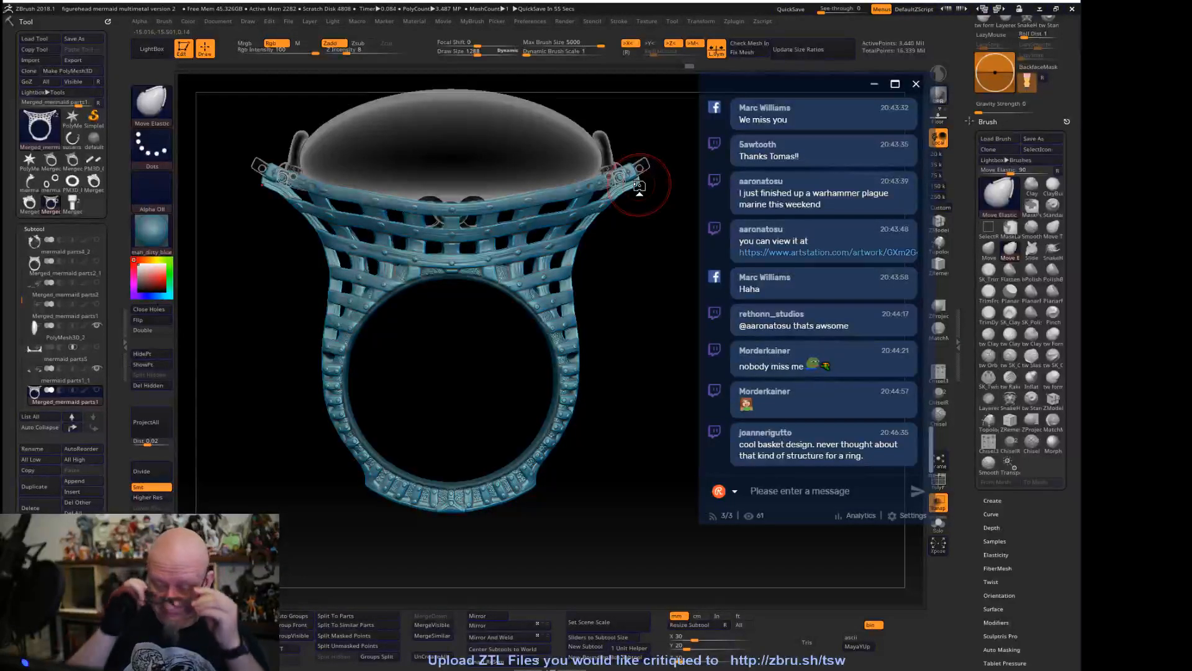
# Nudge the side claws of mermaid parts5 in end view with Move Elastic at draw size 2306, and show the Merged_mermaid parts1 ring body
pyautogui.moveTo(640, 186); pyautogui.dragTo(627, 378)
pyautogui.moveTo(469, 357); pyautogui.dragTo(468, 165)
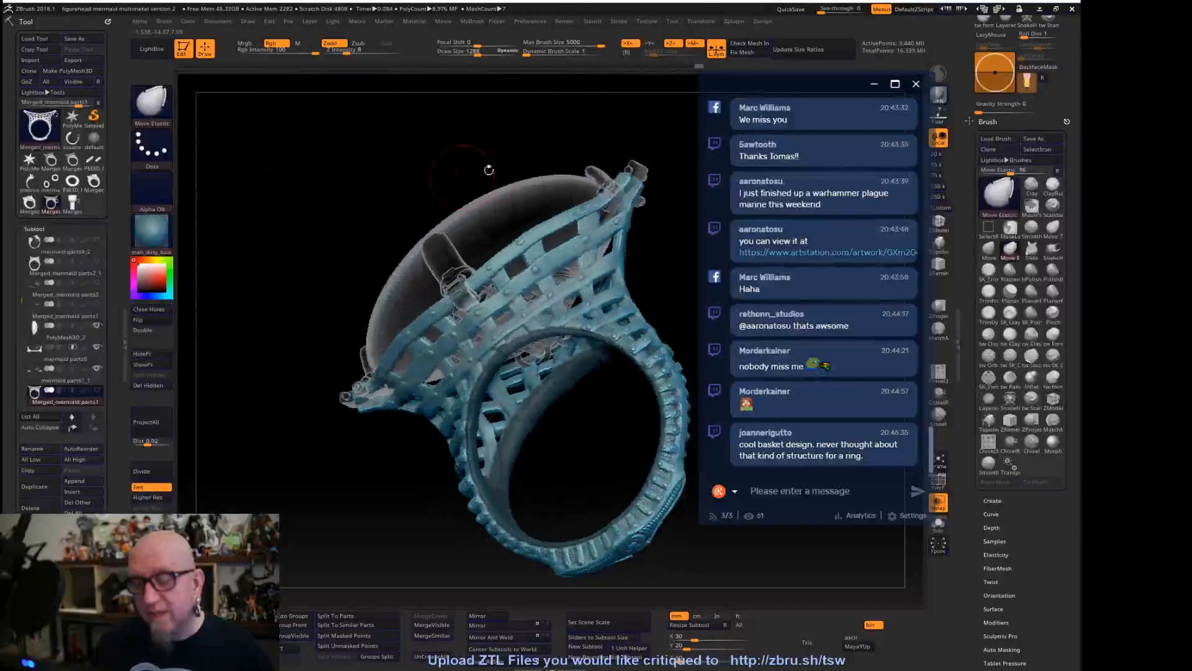
pyautogui.moveTo(681, 258)
pyautogui.mouseDown()
pyautogui.moveTo(550, 226)
pyautogui.moveTo(568, 225)
pyautogui.mouseUp()
pyautogui.press('space')
pyautogui.keyDown('alt'); pyautogui.moveTo(516, 334); pyautogui.dragTo(448, 382); pyautogui.keyUp('alt')
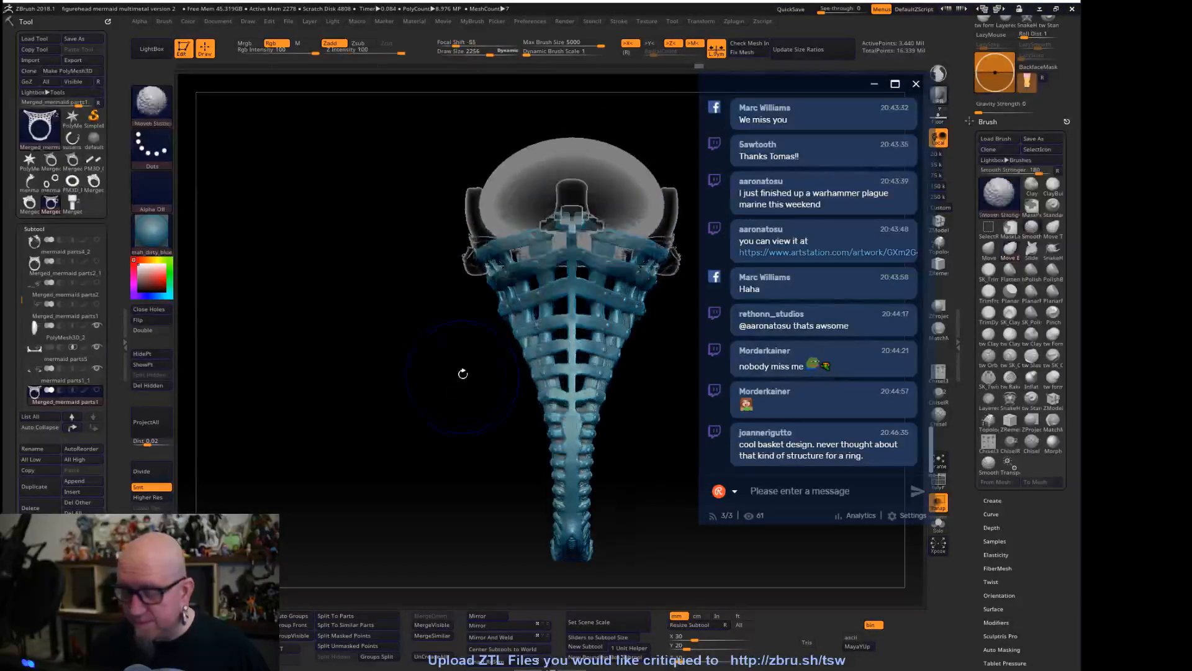
pyautogui.keyDown('alt'); pyautogui.click(472, 267); pyautogui.keyUp('alt')
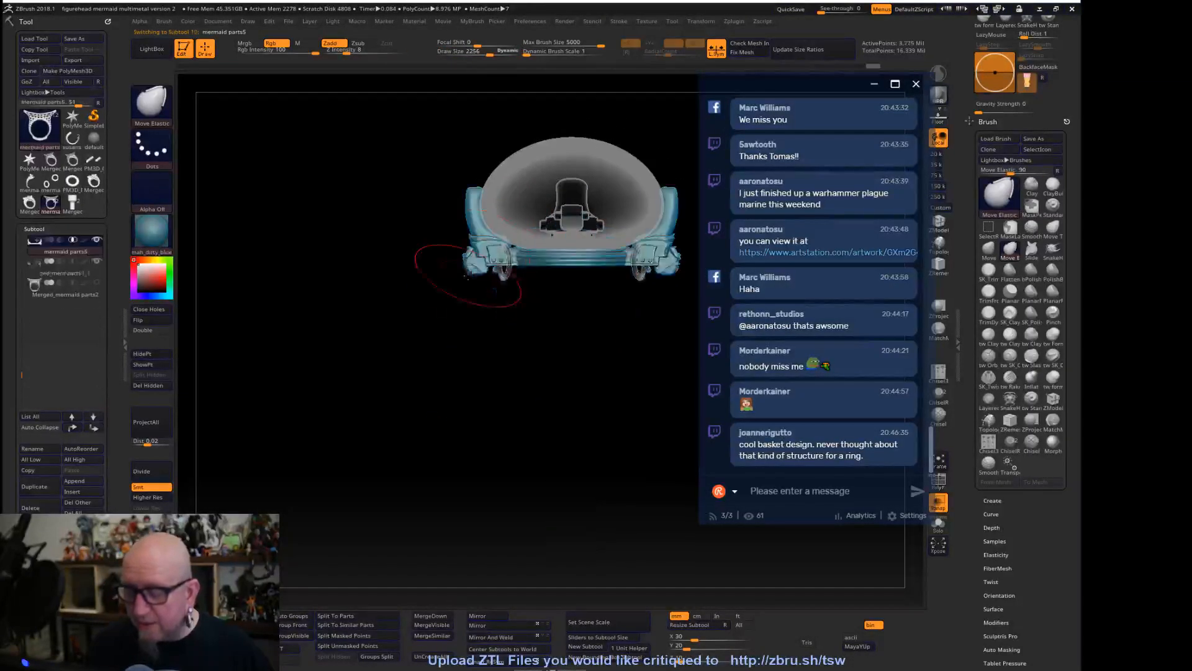
pyautogui.press('space')
pyautogui.moveTo(472, 270); pyautogui.dragTo(475, 272)
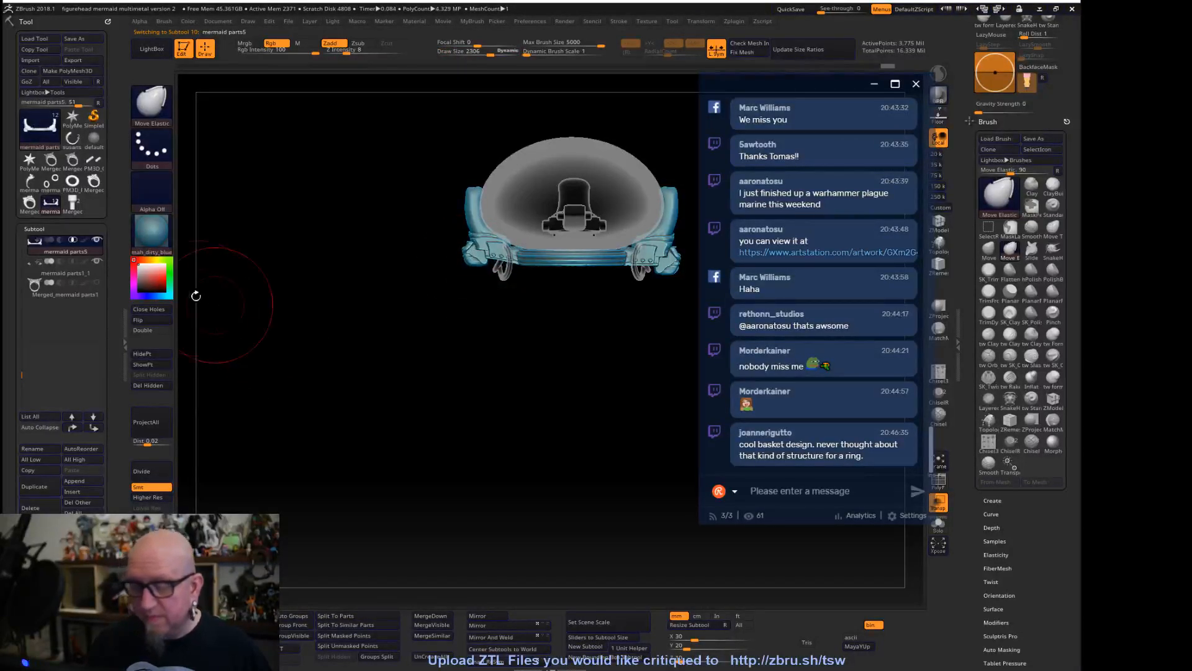
pyautogui.click(96, 282)
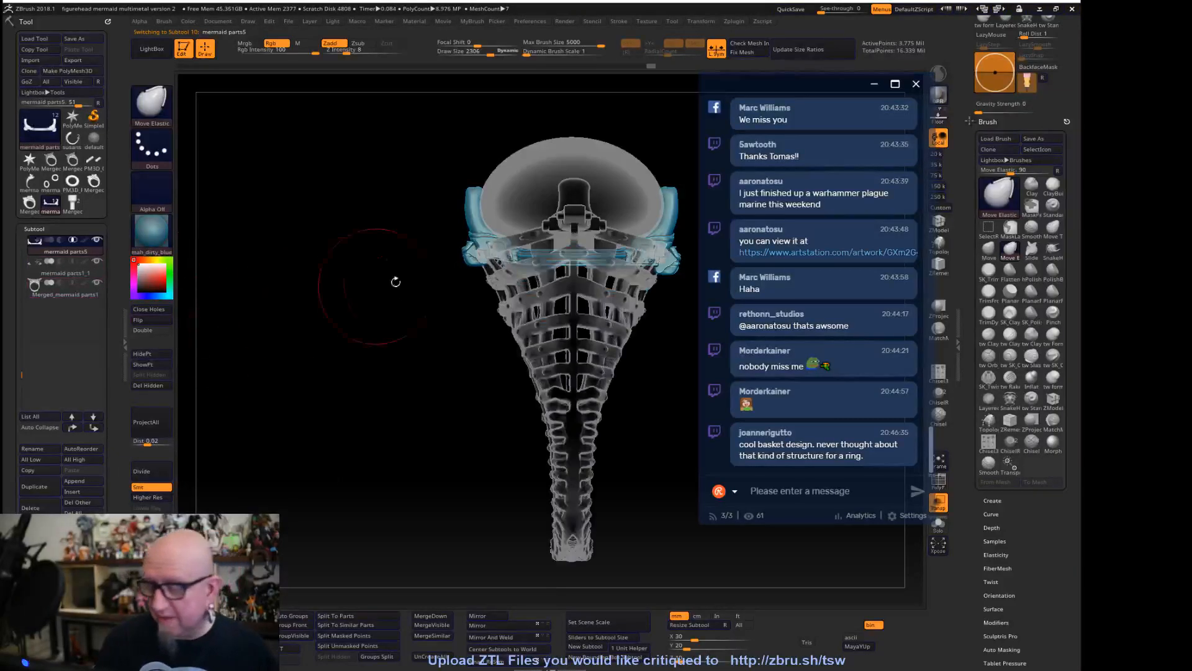
# Reselect the Merged_mermaid parts1 ring body, reshape its upper bands and shoulders with Move Elastic at draw sizes 1652 and 1106, and inspect the end profile
pyautogui.keyDown('alt'); pyautogui.click(512, 306); pyautogui.keyUp('alt')
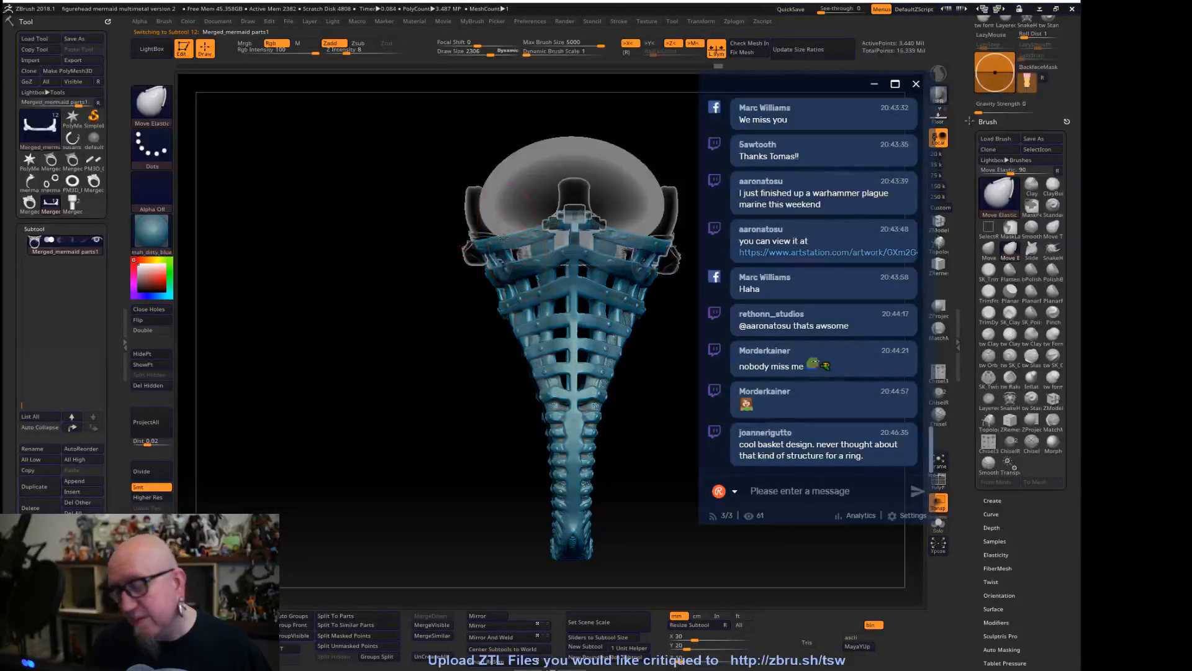
pyautogui.moveTo(671, 472)
pyautogui.keyDown('alt'); pyautogui.mouseDown()
pyautogui.moveTo(647, 440)
pyautogui.moveTo(674, 432)
pyautogui.moveTo(583, 402)
pyautogui.moveTo(602, 399)
pyautogui.moveTo(642, 487)
pyautogui.moveTo(569, 247)
pyautogui.moveTo(579, 247)
pyautogui.mouseUp(); pyautogui.keyUp('alt')
pyautogui.press('space')
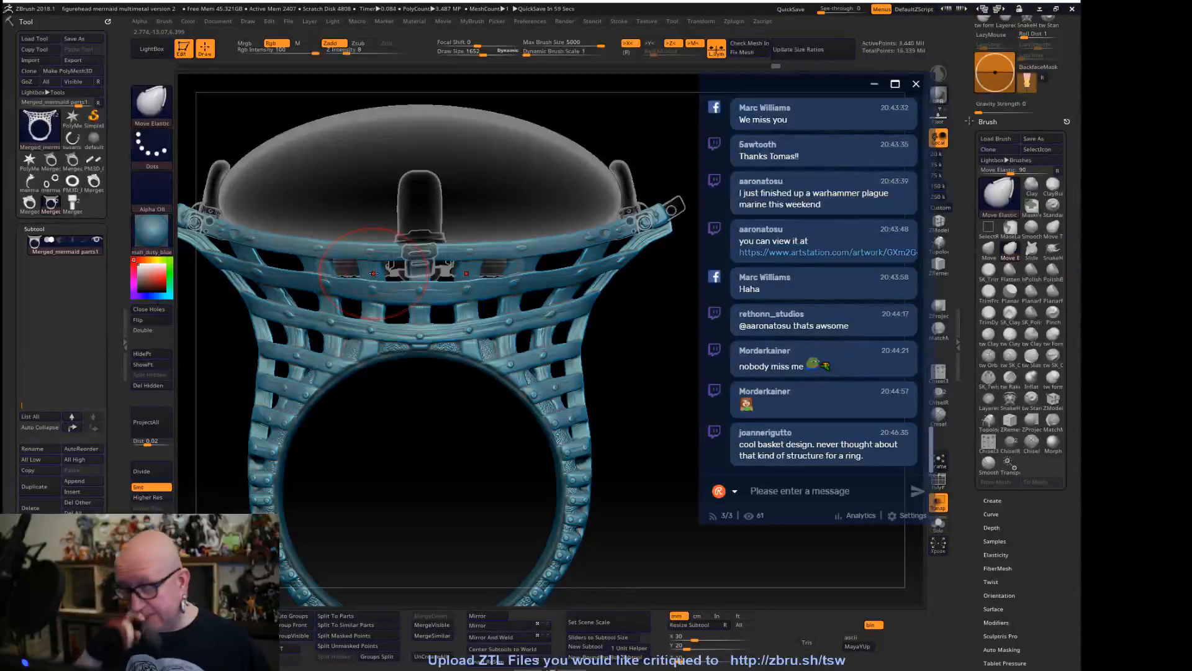
pyautogui.press('space')
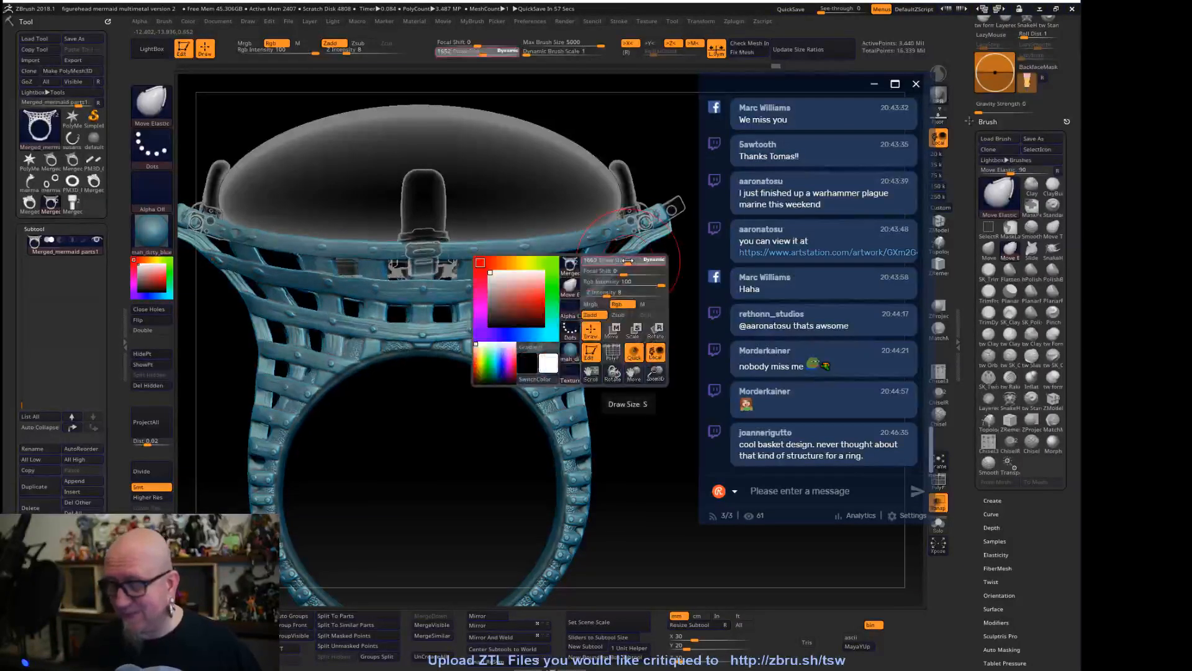
pyautogui.moveTo(621, 256)
pyautogui.mouseDown()
pyautogui.moveTo(663, 229)
pyautogui.moveTo(610, 272)
pyautogui.moveTo(580, 338)
pyautogui.mouseUp()
pyautogui.keyDown('alt'); pyautogui.moveTo(318, 424); pyautogui.dragTo(327, 370); pyautogui.keyUp('alt')
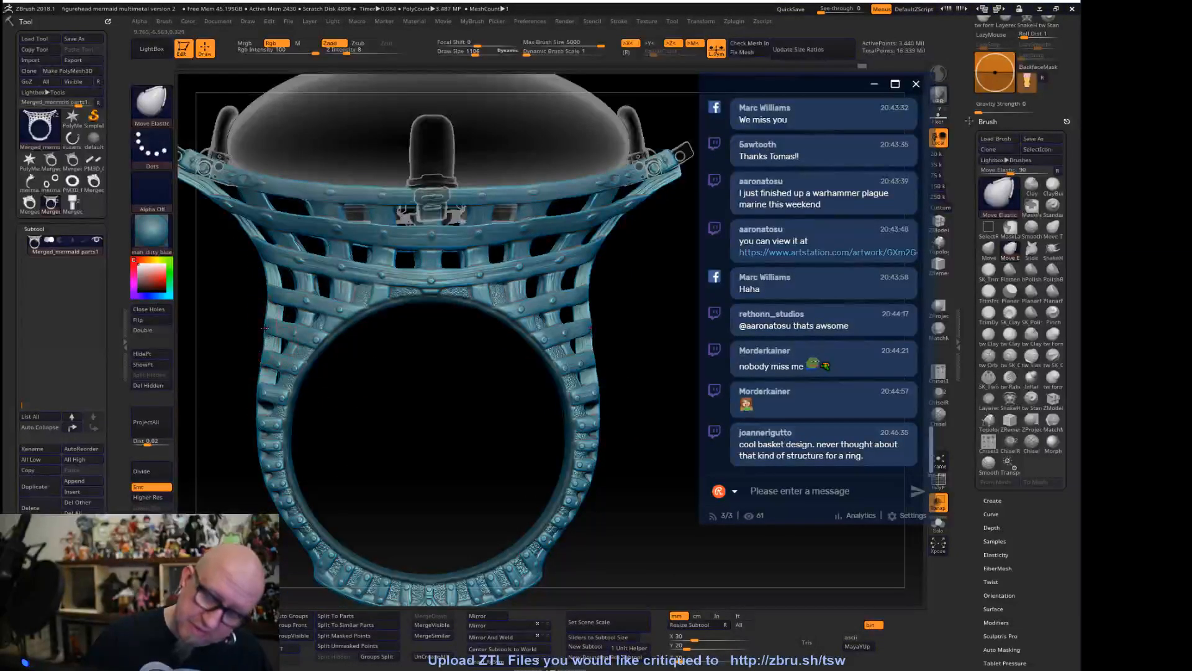
pyautogui.keyDown('alt'); pyautogui.moveTo(666, 424); pyautogui.dragTo(644, 466); pyautogui.keyUp('alt')
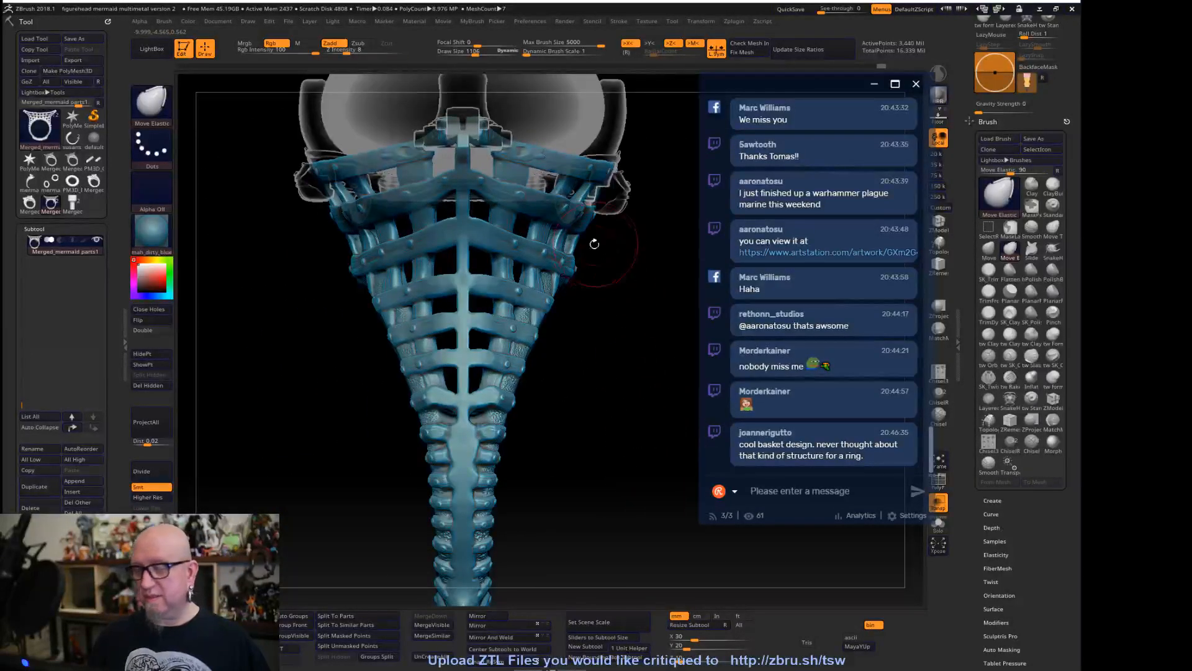
pyautogui.moveTo(596, 244); pyautogui.dragTo(643, 205)
pyautogui.moveTo(635, 412)
pyautogui.mouseDown()
pyautogui.moveTo(641, 394)
pyautogui.moveTo(654, 502)
pyautogui.mouseUp()
pyautogui.press('shift')
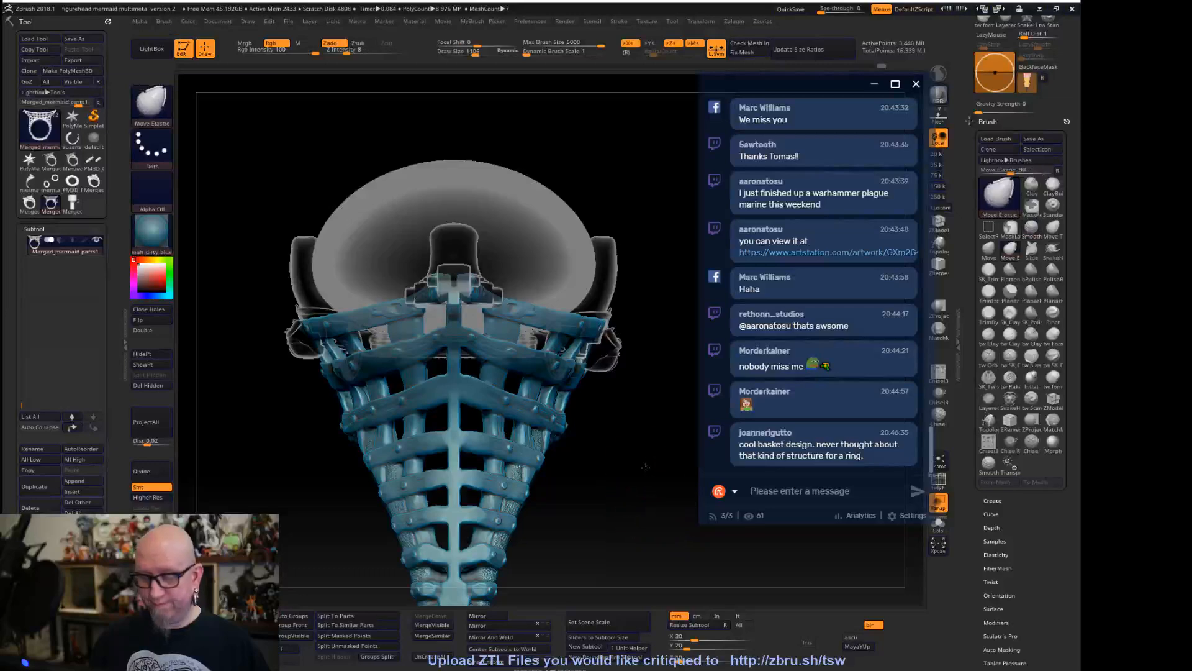
# Reshape the ring body's flared bands and tapering sides in end view with Move Elastic at draw size 1873
pyautogui.moveTo(652, 456); pyautogui.dragTo(636, 439)
pyautogui.press('space')
pyautogui.moveTo(322, 332)
pyautogui.mouseDown()
pyautogui.moveTo(339, 332)
pyautogui.moveTo(316, 359)
pyautogui.mouseUp()
pyautogui.moveTo(561, 394)
pyautogui.mouseDown()
pyautogui.moveTo(575, 394)
pyautogui.moveTo(528, 411)
pyautogui.moveTo(371, 396)
pyautogui.moveTo(358, 367)
pyautogui.moveTo(368, 333)
pyautogui.moveTo(354, 328)
pyautogui.moveTo(345, 434)
pyautogui.moveTo(366, 323)
pyautogui.moveTo(357, 358)
pyautogui.moveTo(339, 360)
pyautogui.mouseUp()
pyautogui.moveTo(345, 411); pyautogui.dragTo(342, 413)
pyautogui.moveTo(646, 248); pyautogui.dragTo(651, 429)
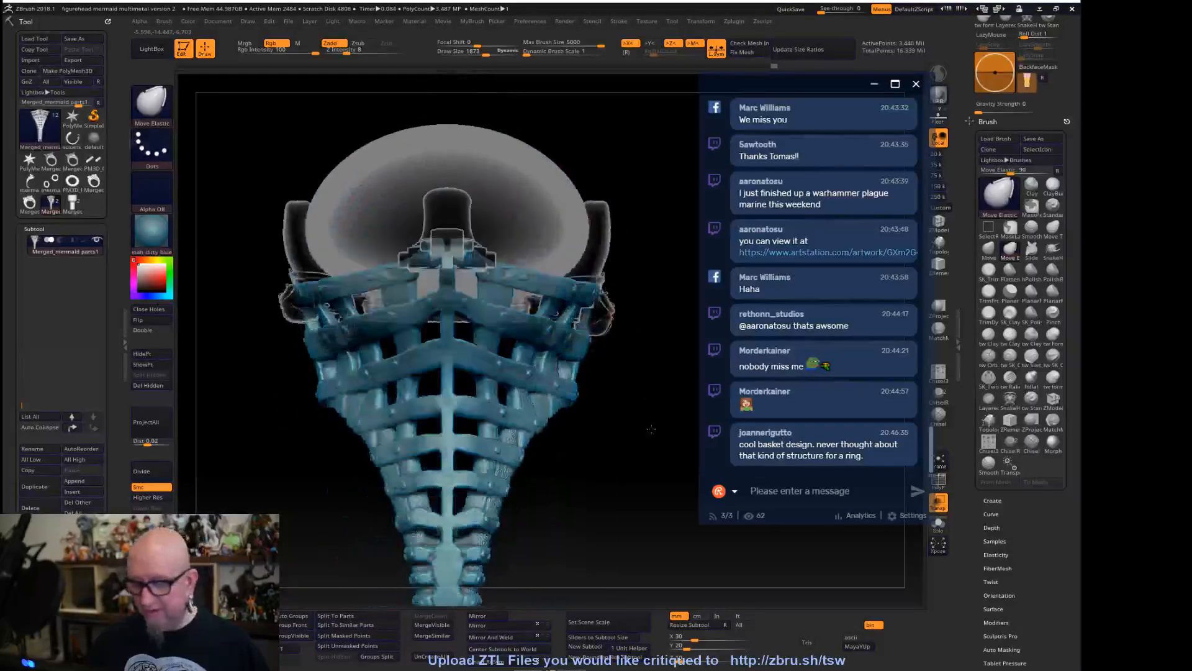
pyautogui.moveTo(359, 459); pyautogui.dragTo(369, 466)
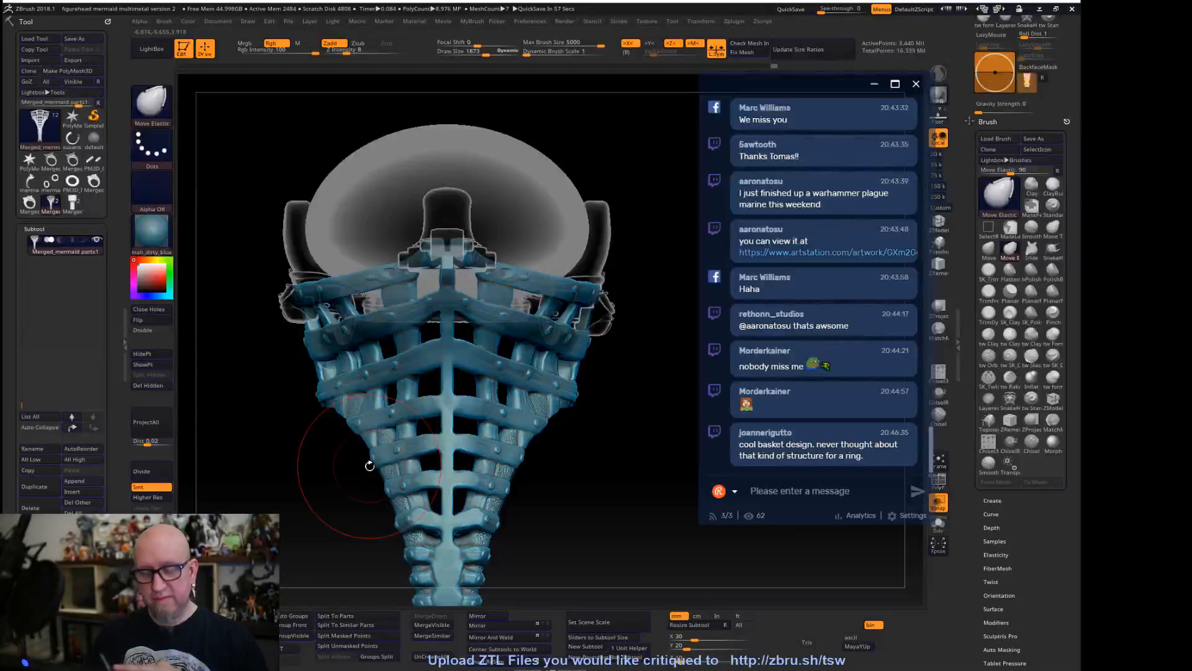
# Refine the basket's curved long sides from the underside with Move Elastic at draw sizes 1873 and 1037
pyautogui.moveTo(617, 495); pyautogui.dragTo(661, 205)
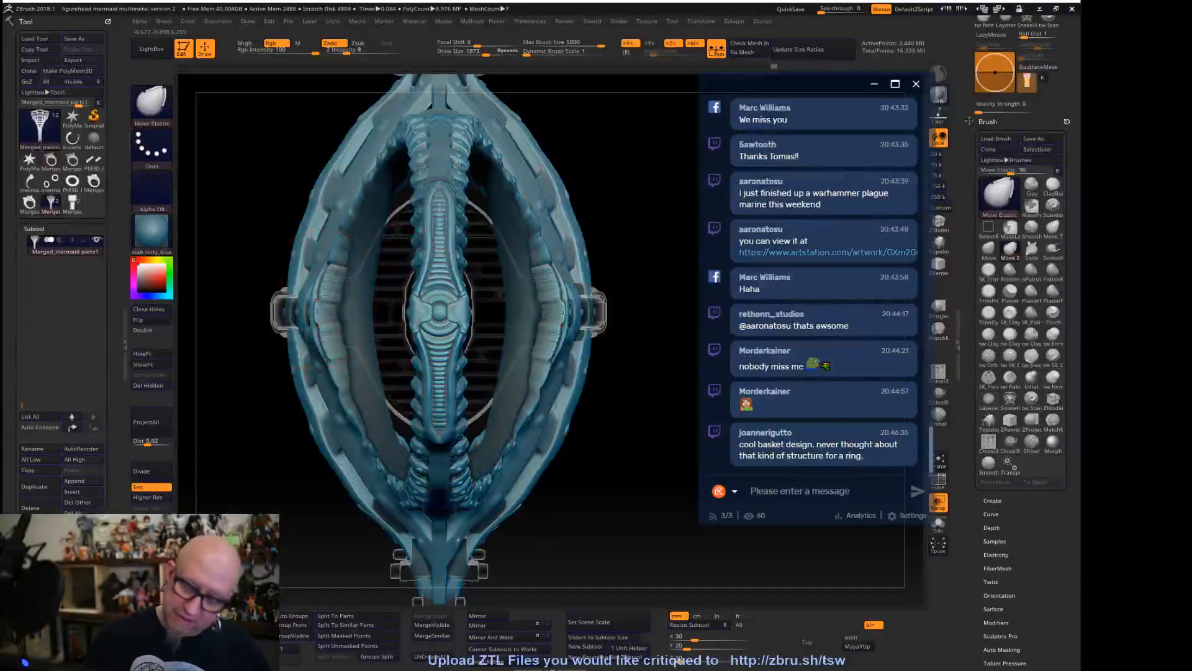
pyautogui.moveTo(596, 435); pyautogui.dragTo(612, 463)
pyautogui.moveTo(545, 447)
pyautogui.mouseDown()
pyautogui.moveTo(593, 464)
pyautogui.moveTo(596, 373)
pyautogui.moveTo(559, 366)
pyautogui.mouseUp()
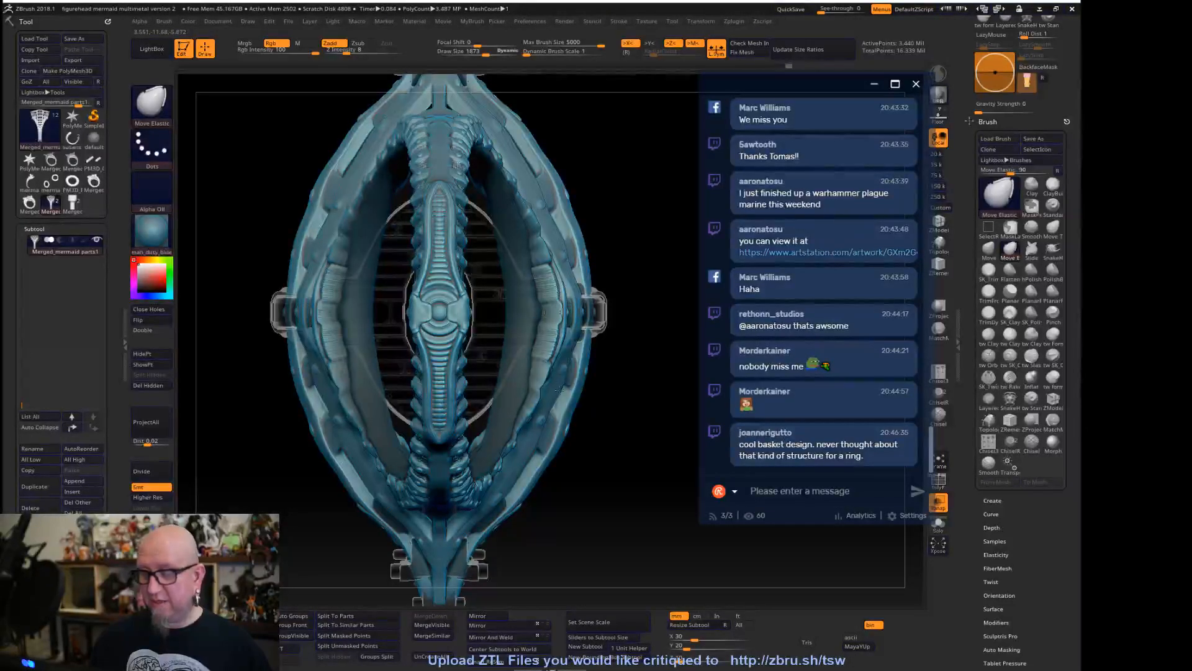
pyautogui.rightClick(502, 422)
pyautogui.moveTo(565, 364); pyautogui.dragTo(553, 364)
pyautogui.moveTo(591, 356); pyautogui.dragTo(562, 358, button='right')
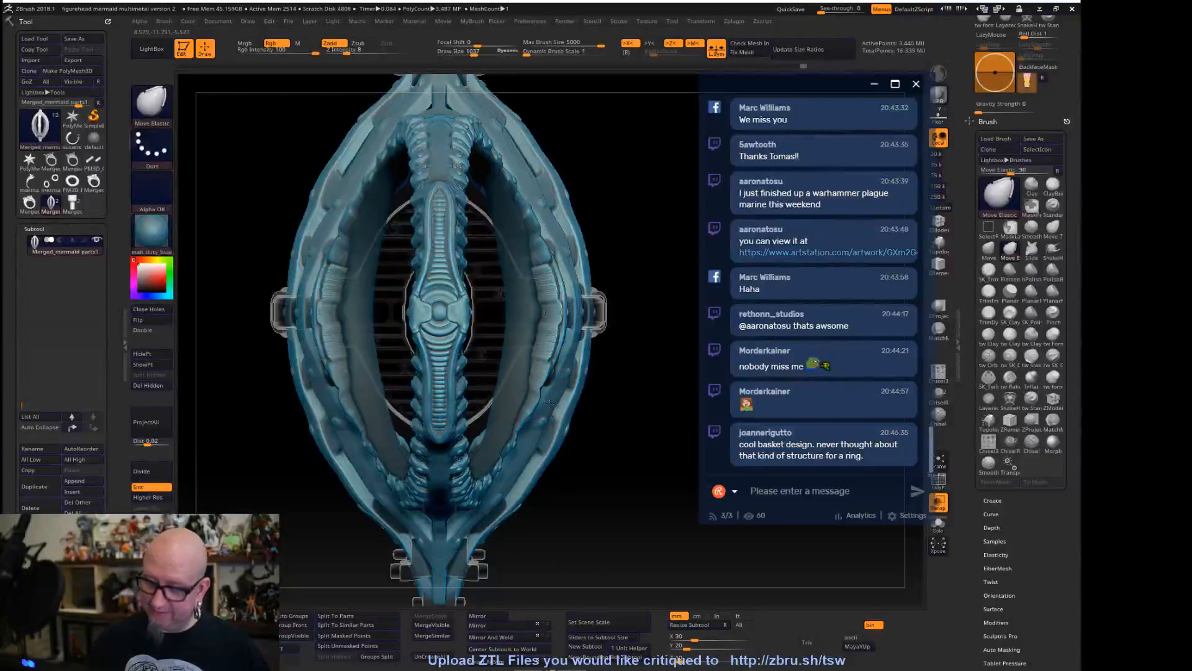
pyautogui.moveTo(595, 444)
pyautogui.mouseDown(button='right')
pyautogui.moveTo(519, 429)
pyautogui.moveTo(519, 460)
pyautogui.mouseUp(button='right')
pyautogui.keyDown('shift'); pyautogui.moveTo(639, 394); pyautogui.dragTo(641, 395); pyautogui.keyUp('shift')
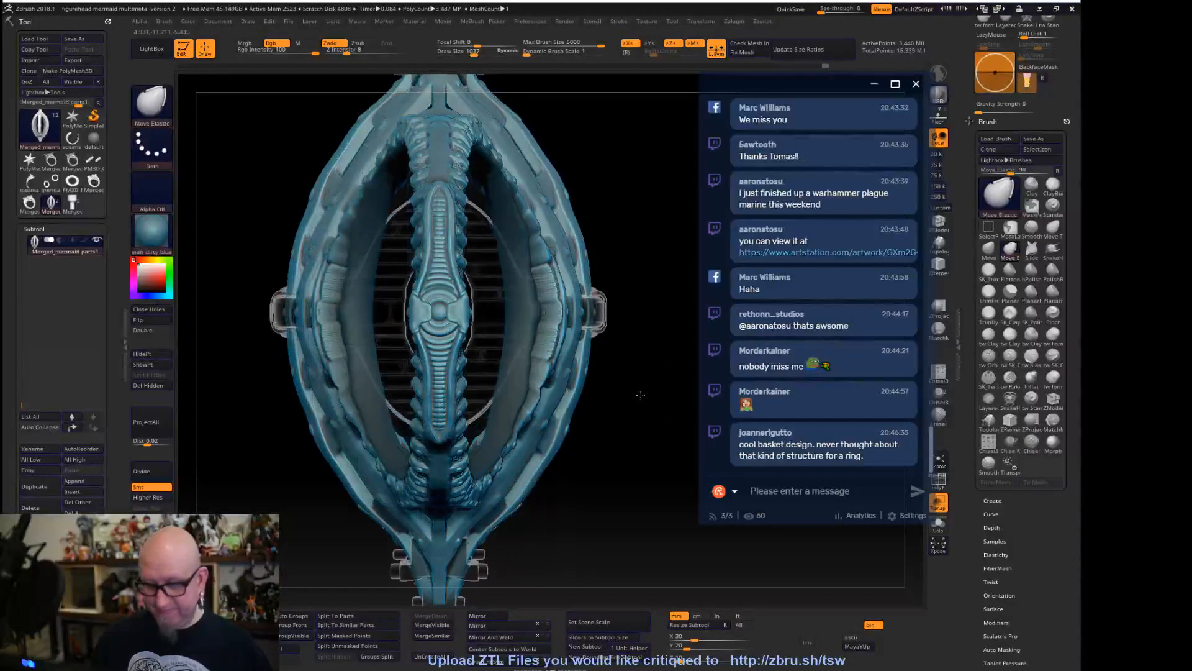
pyautogui.press('shift')
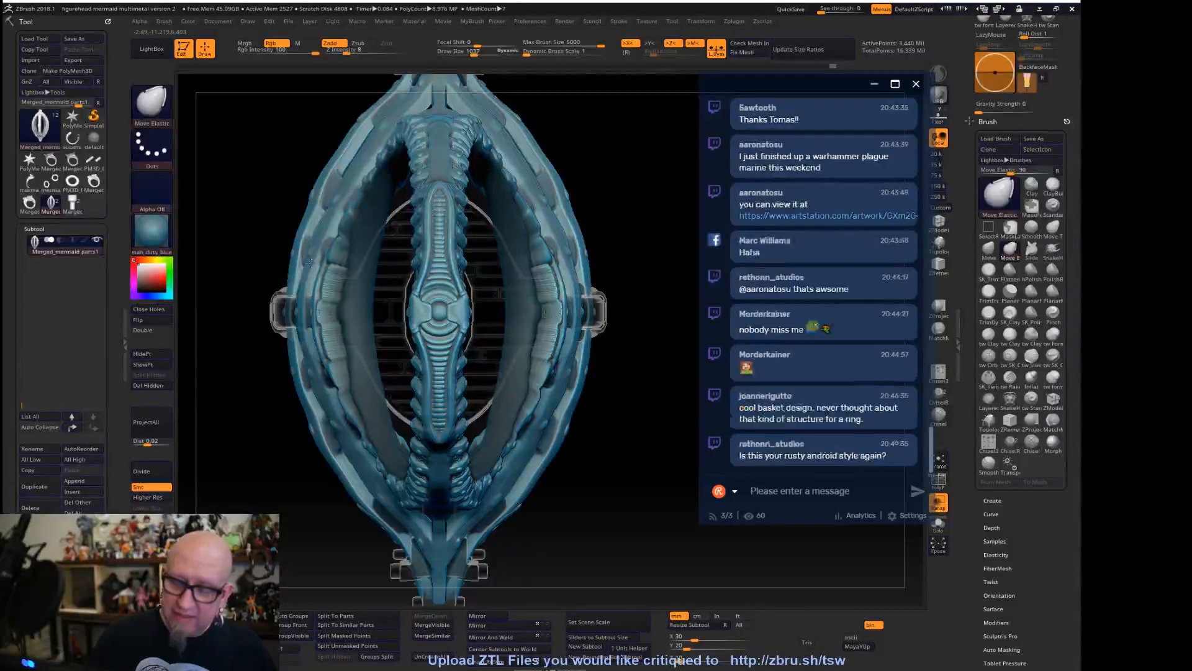
pyautogui.keyDown('ctrl'); pyautogui.keyDown('shift'); pyautogui.click(351, 170); pyautogui.keyUp('shift'); pyautogui.keyUp('ctrl')
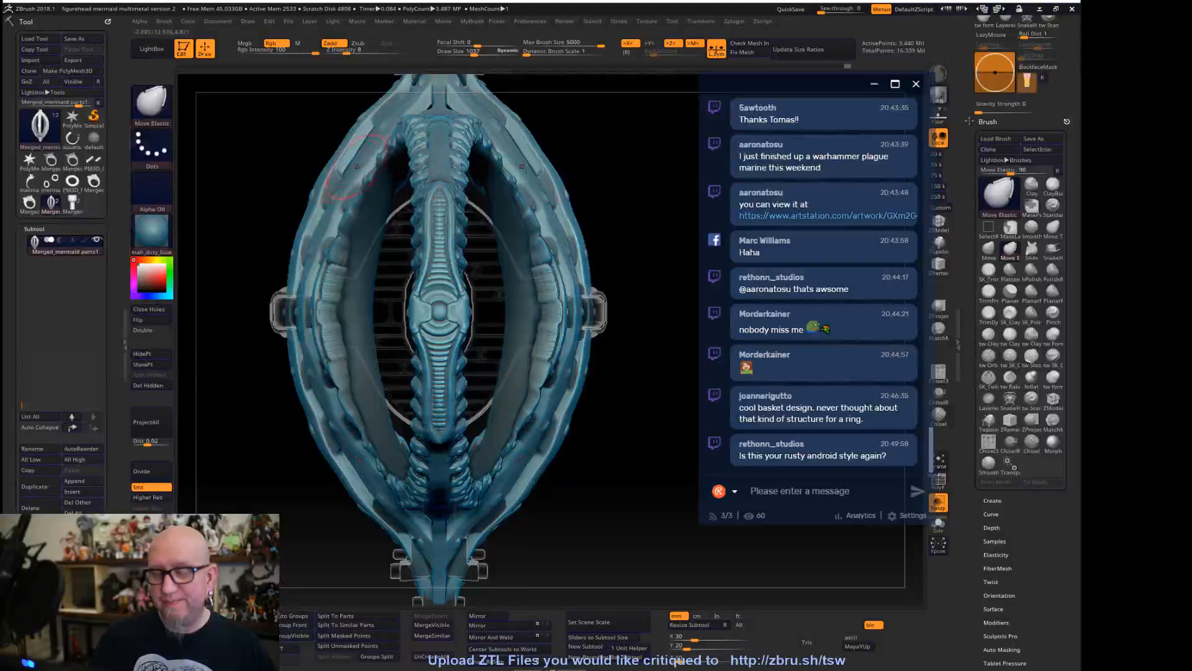
# Adjust the ring shoulder and bands below the end claws from angled underside views with Move Elastic at draw size 1485
pyautogui.moveTo(391, 129); pyautogui.dragTo(421, 255)
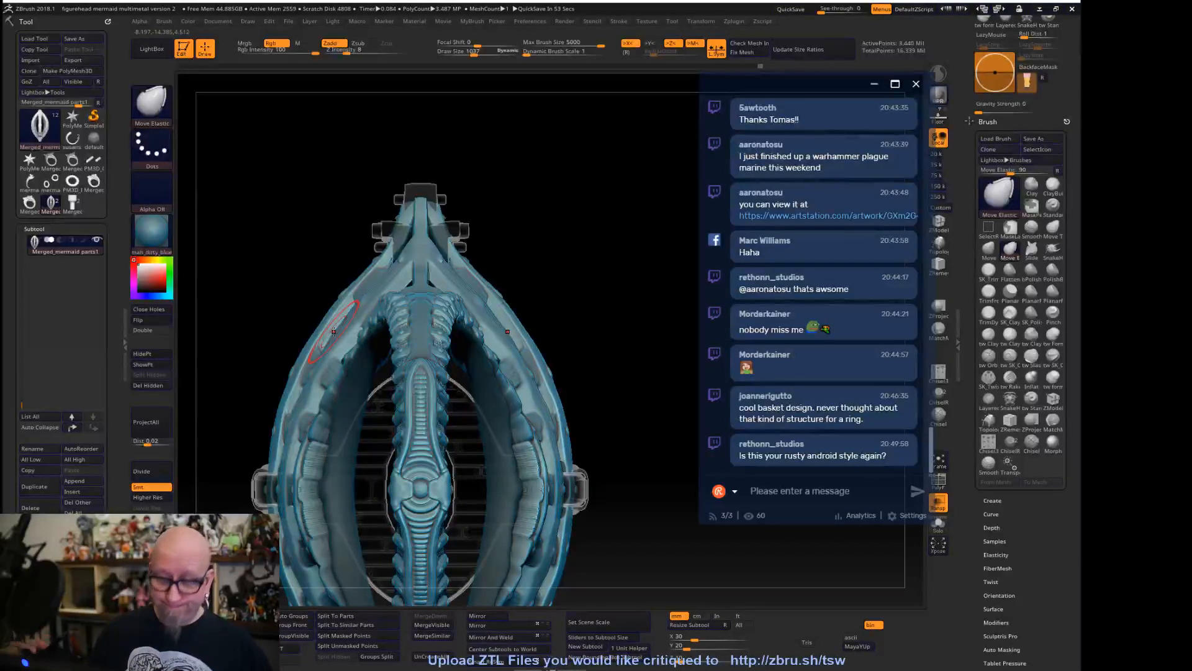
pyautogui.moveTo(630, 386); pyautogui.dragTo(536, 372)
pyautogui.moveTo(344, 428)
pyautogui.mouseDown()
pyautogui.moveTo(347, 346)
pyautogui.moveTo(366, 317)
pyautogui.mouseUp()
pyautogui.press('space')
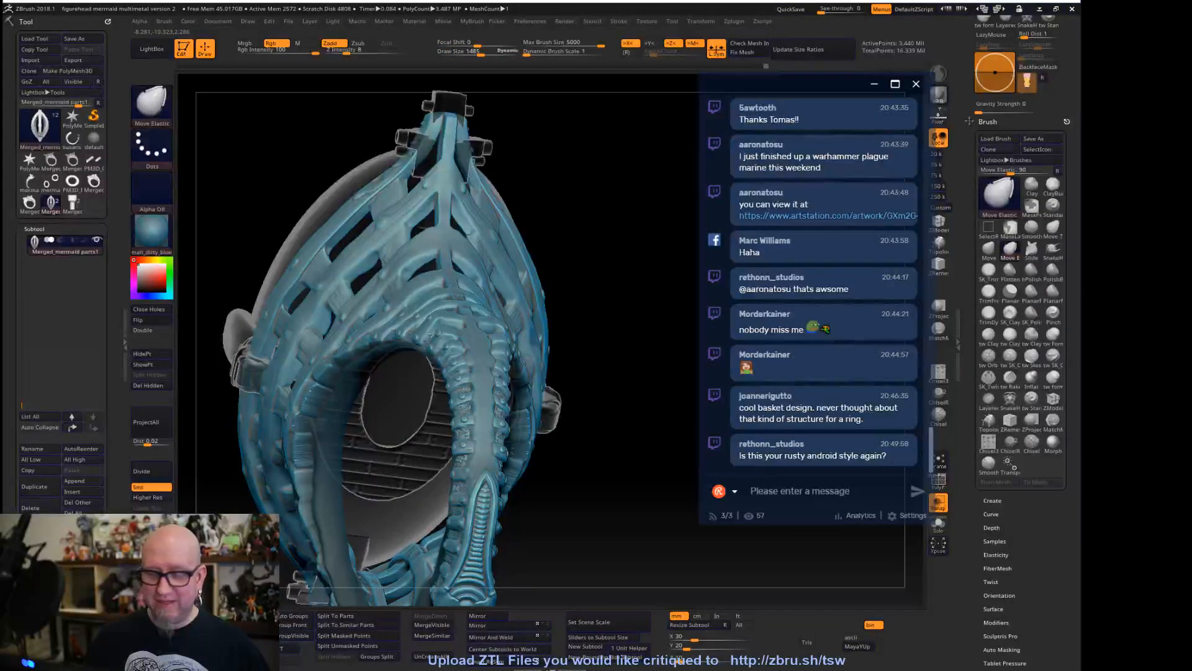
pyautogui.moveTo(623, 218)
pyautogui.keyDown('shift'); pyautogui.mouseDown()
pyautogui.moveTo(616, 205)
pyautogui.moveTo(556, 216)
pyautogui.mouseUp(); pyautogui.keyUp('shift')
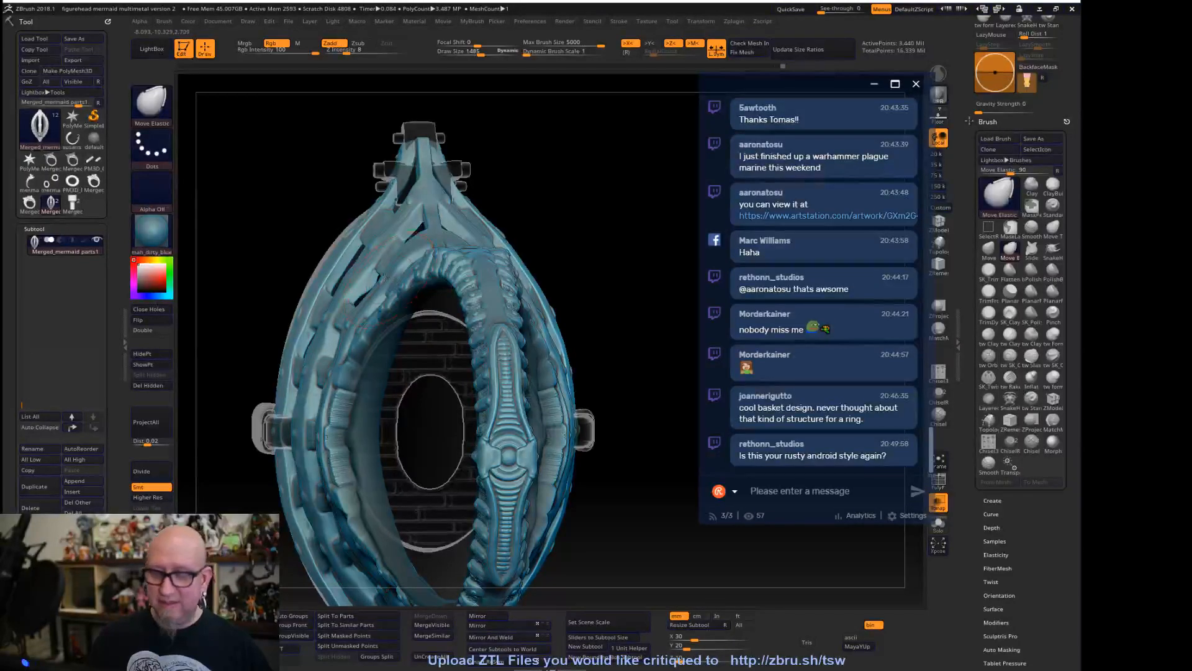
pyautogui.moveTo(441, 231); pyautogui.dragTo(440, 224)
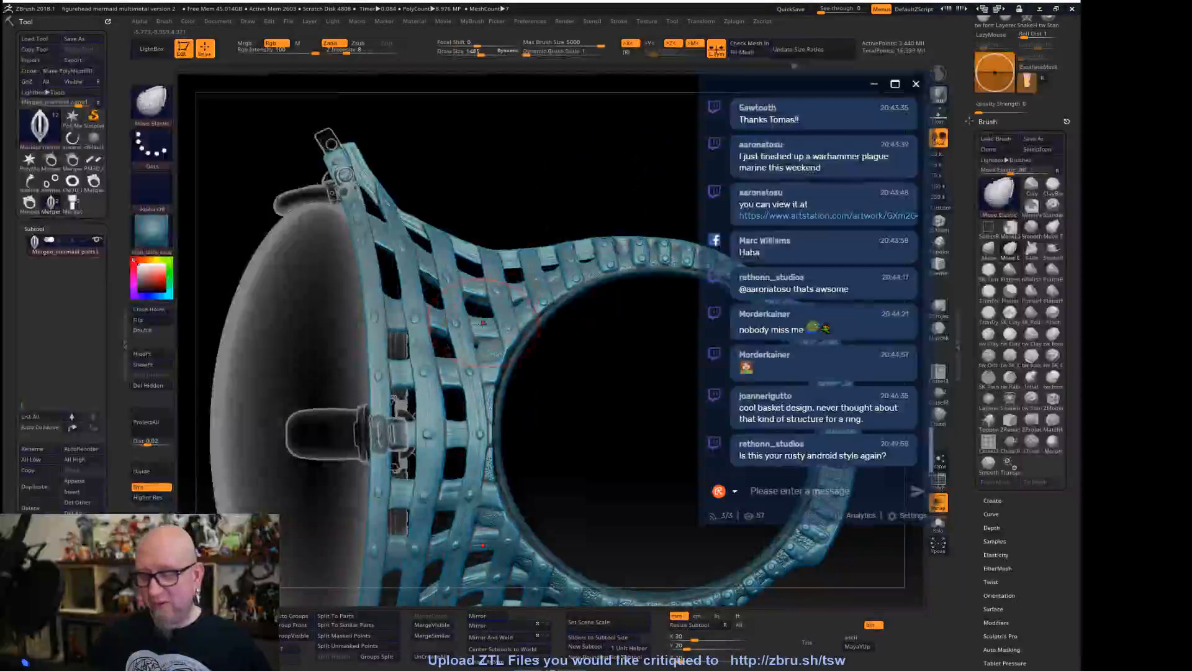
# Nudge the basket bands beside the finger hole in side view with Move Elastic at draw sizes 1485 and 1106, undoing one stroke
pyautogui.moveTo(458, 305); pyautogui.dragTo(462, 304)
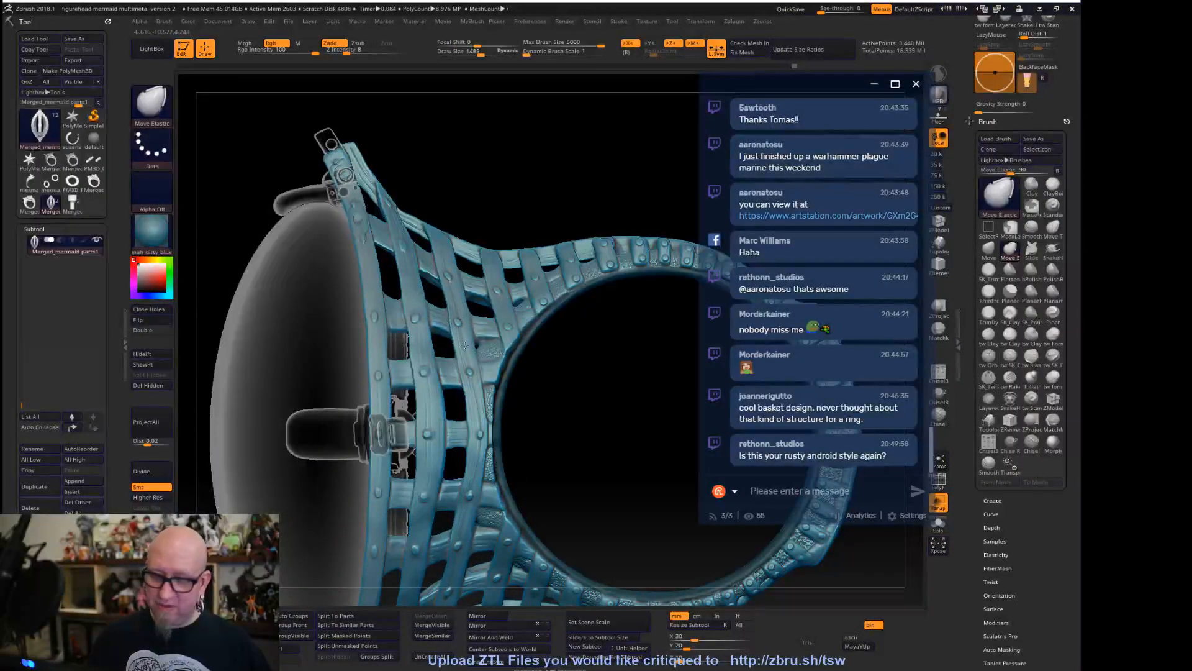
pyautogui.moveTo(472, 429)
pyautogui.mouseDown()
pyautogui.moveTo(457, 430)
pyautogui.moveTo(467, 430)
pyautogui.mouseUp()
pyautogui.moveTo(470, 374); pyautogui.dragTo(472, 374)
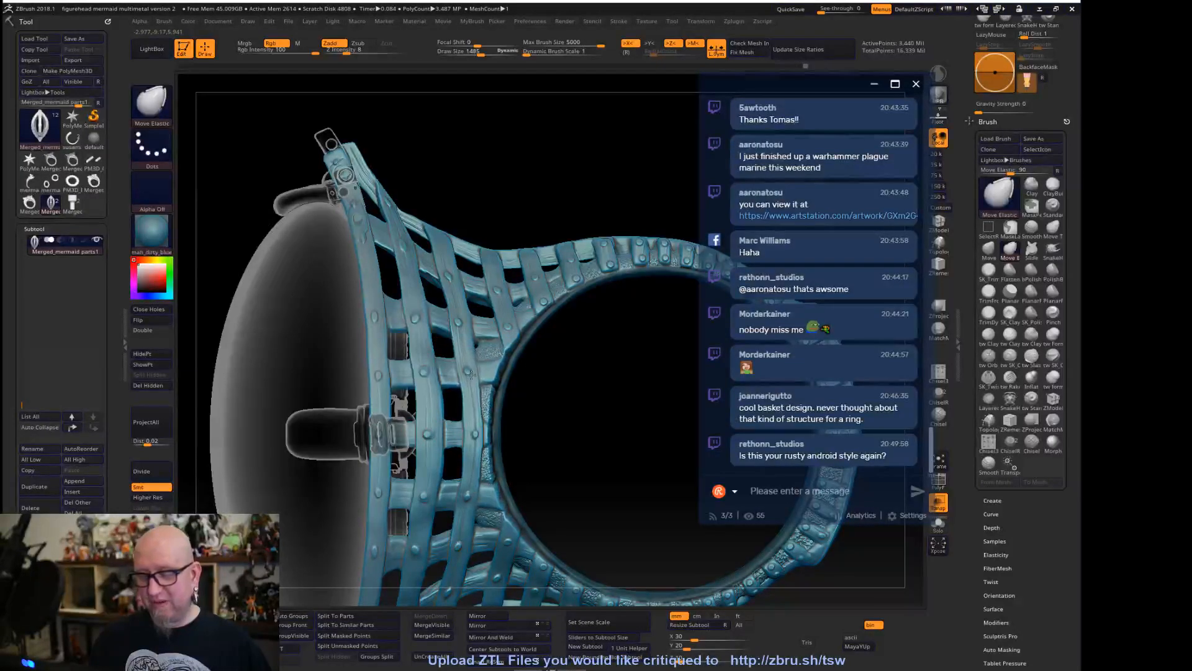
pyautogui.hotkey('ctrl', 'z')
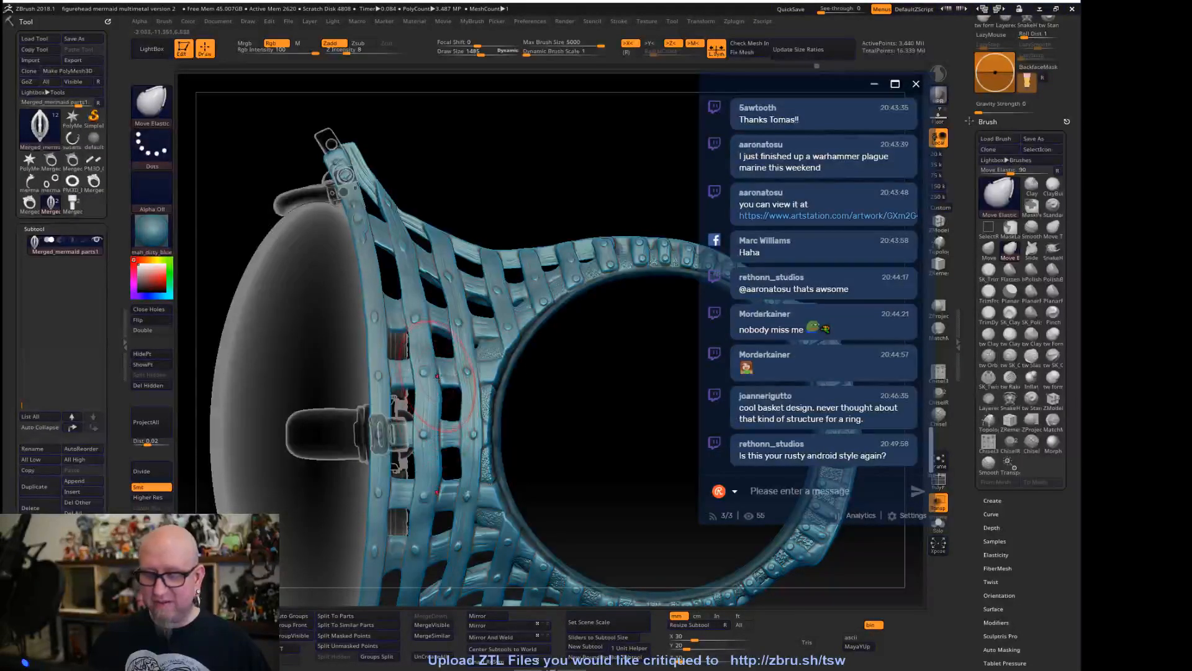
pyautogui.moveTo(431, 398); pyautogui.dragTo(455, 360)
pyautogui.press('space')
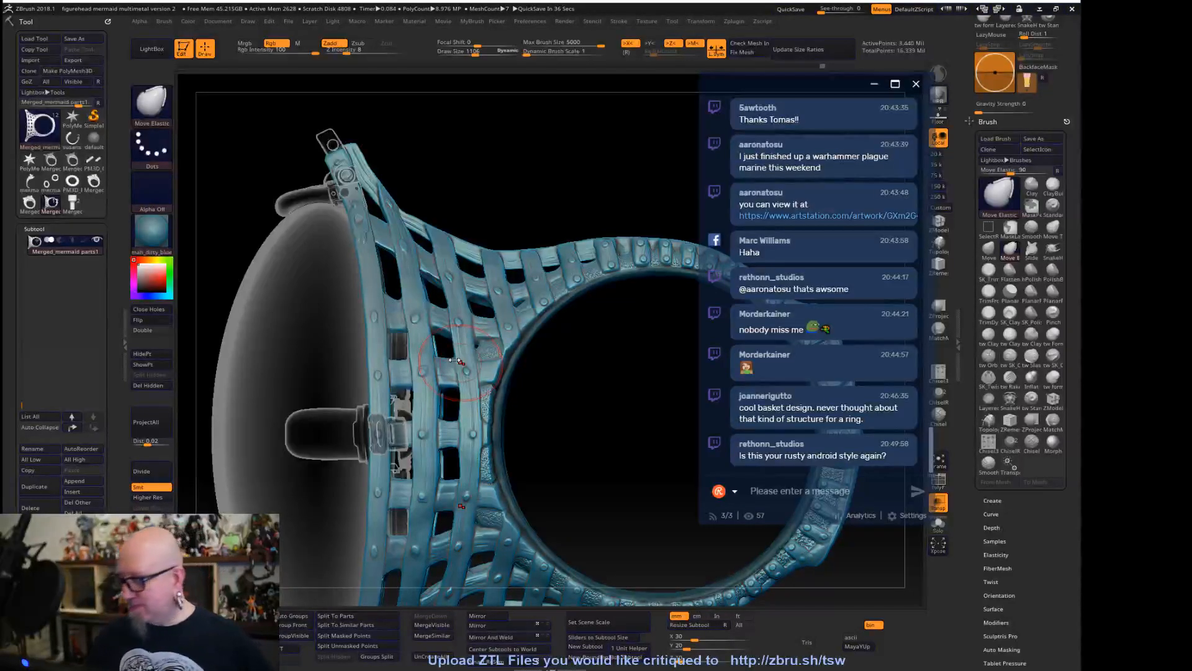
# Show the mermaid parts4_2 figures and check their fit against the basket from the opposite side
pyautogui.moveTo(591, 524); pyautogui.dragTo(521, 370)
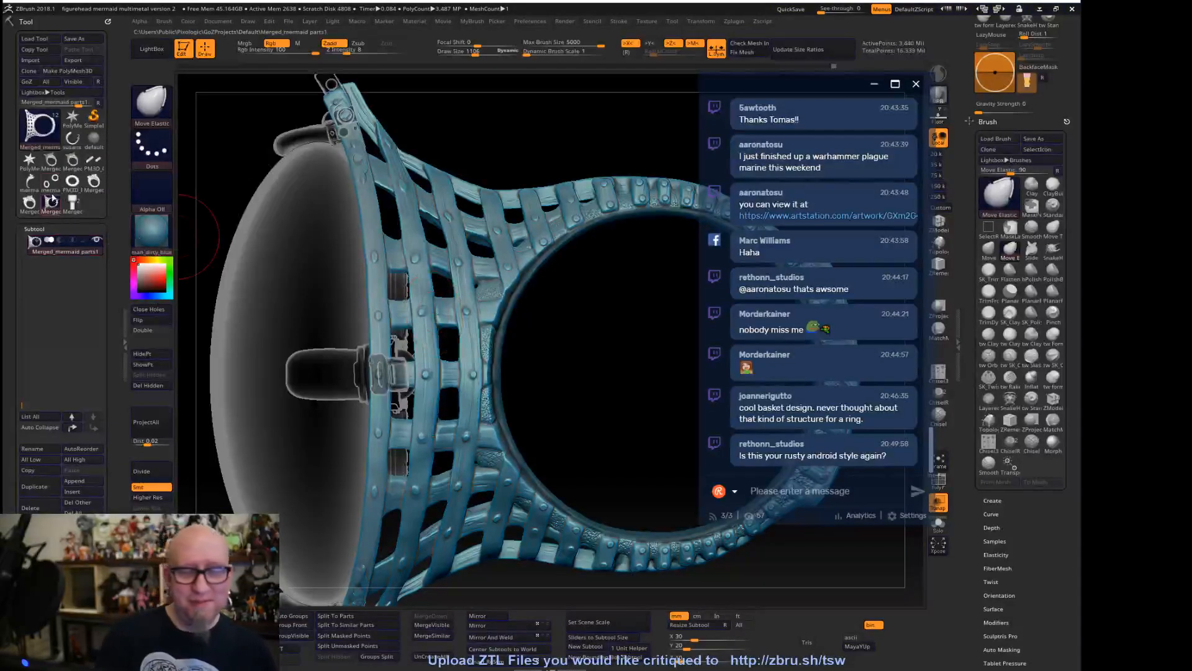
pyautogui.moveTo(23, 402); pyautogui.dragTo(22, 274)
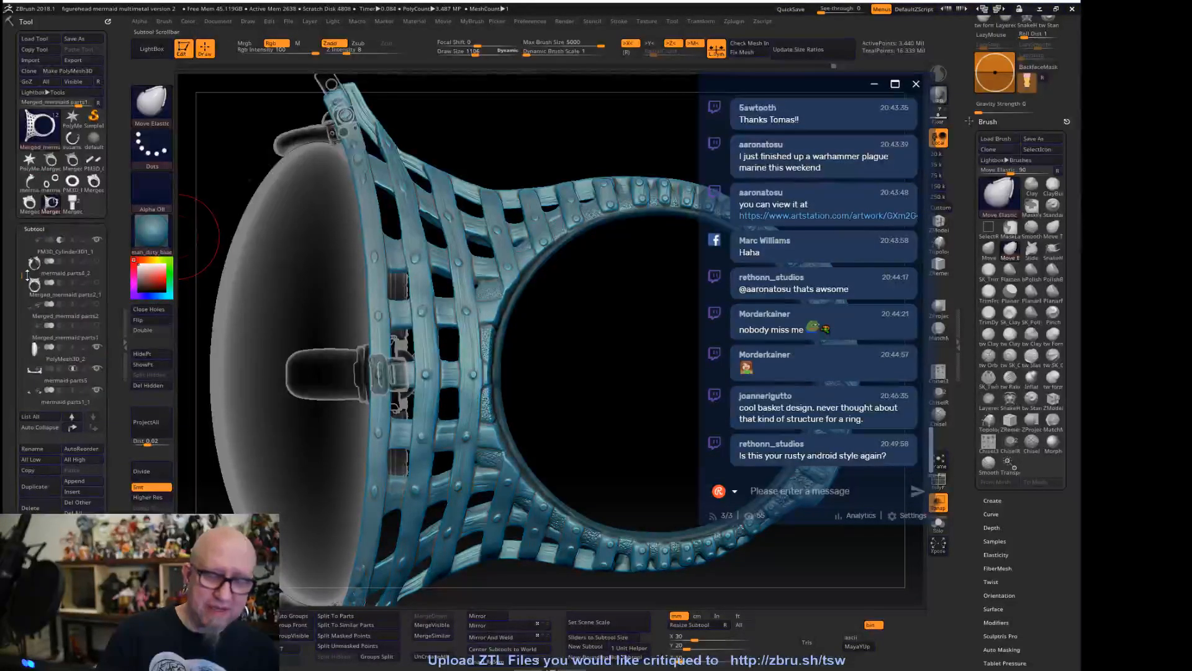
pyautogui.click(97, 260)
pyautogui.moveTo(609, 390)
pyautogui.mouseDown()
pyautogui.moveTo(472, 448)
pyautogui.moveTo(594, 403)
pyautogui.mouseUp()
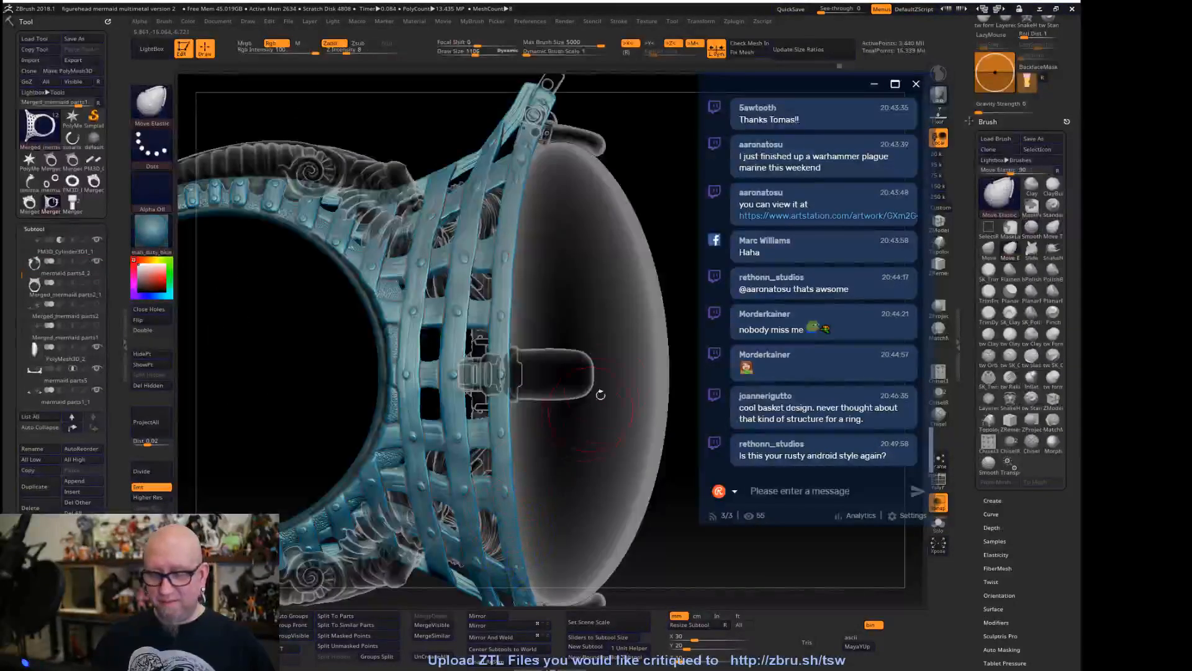
pyautogui.moveTo(688, 243); pyautogui.dragTo(392, 545)
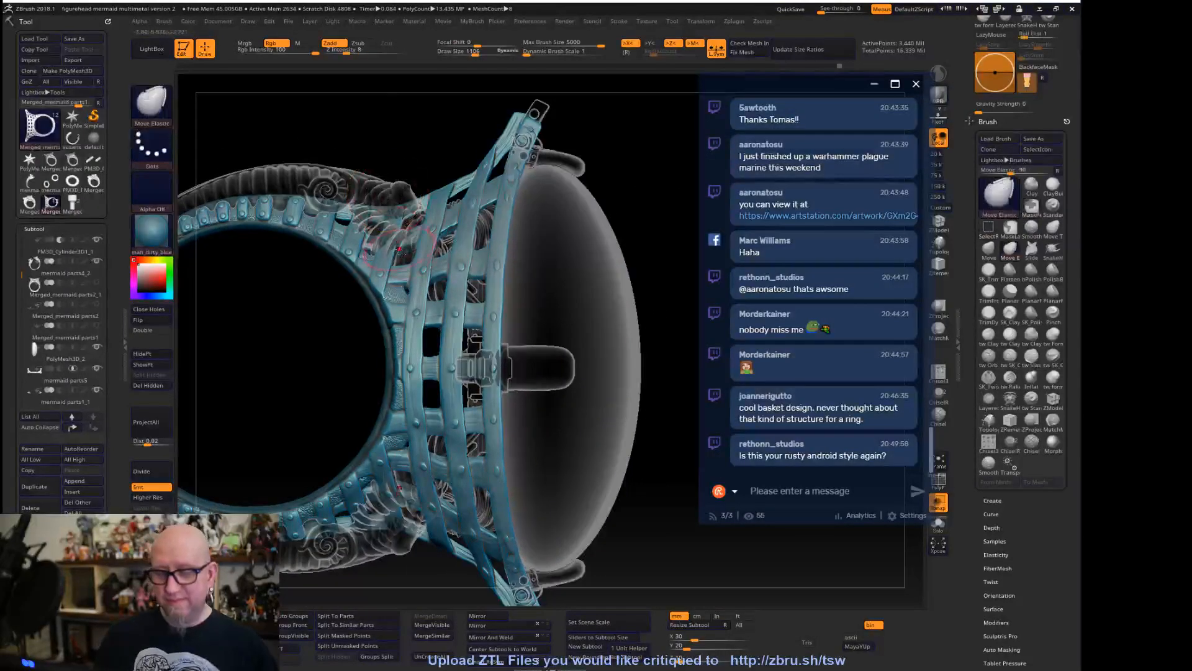
# Select the mermaid parts4_2 subtool, leave only it visible, and turn the two figures to face the front
pyautogui.keyDown('alt'); pyautogui.click(381, 192); pyautogui.keyUp('alt')
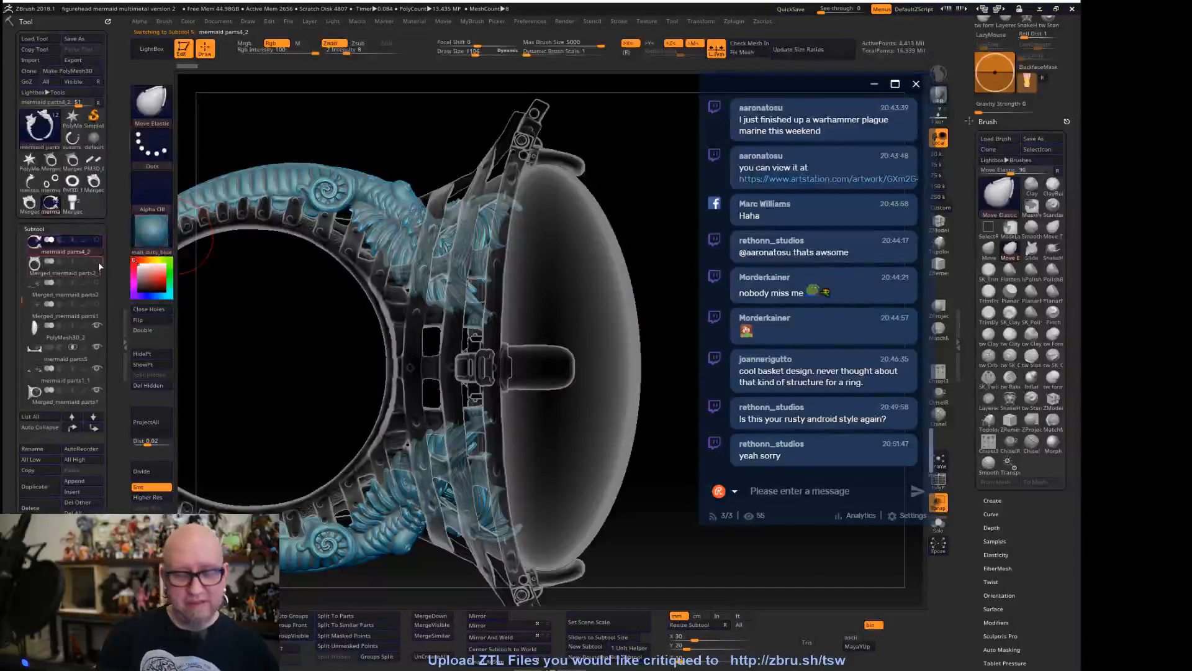
pyautogui.moveTo(98, 243)
pyautogui.press('shift')
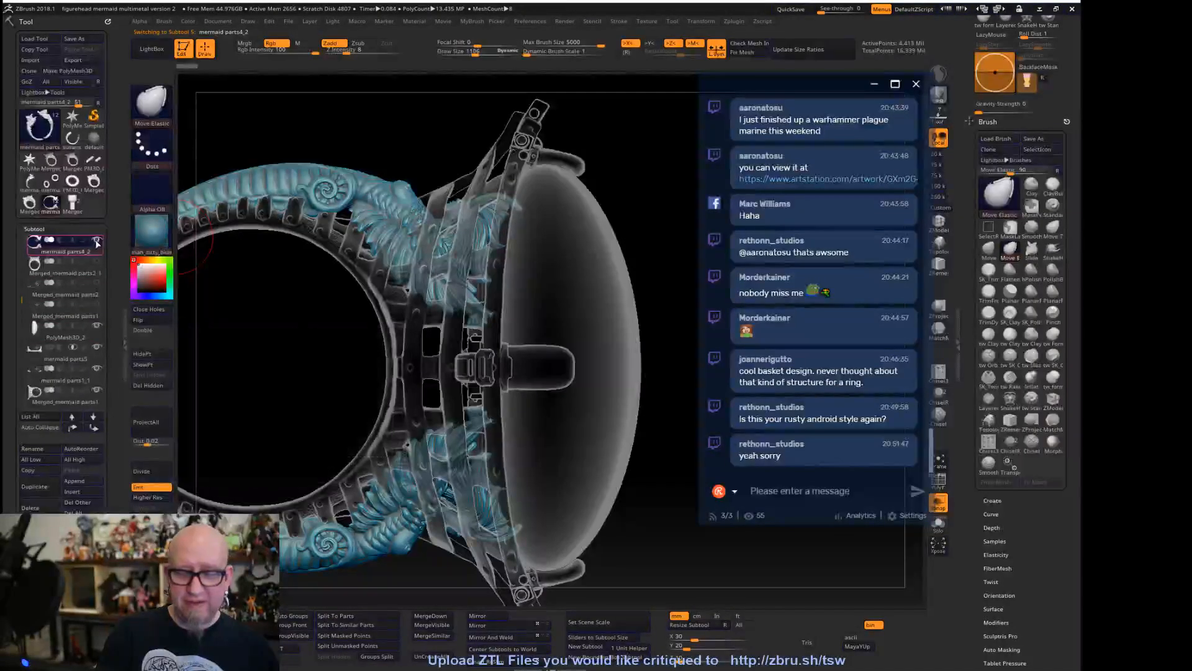
pyautogui.keyDown('shift'); pyautogui.click(97, 240); pyautogui.keyUp('shift')
pyautogui.moveTo(582, 325); pyautogui.dragTo(517, 424)
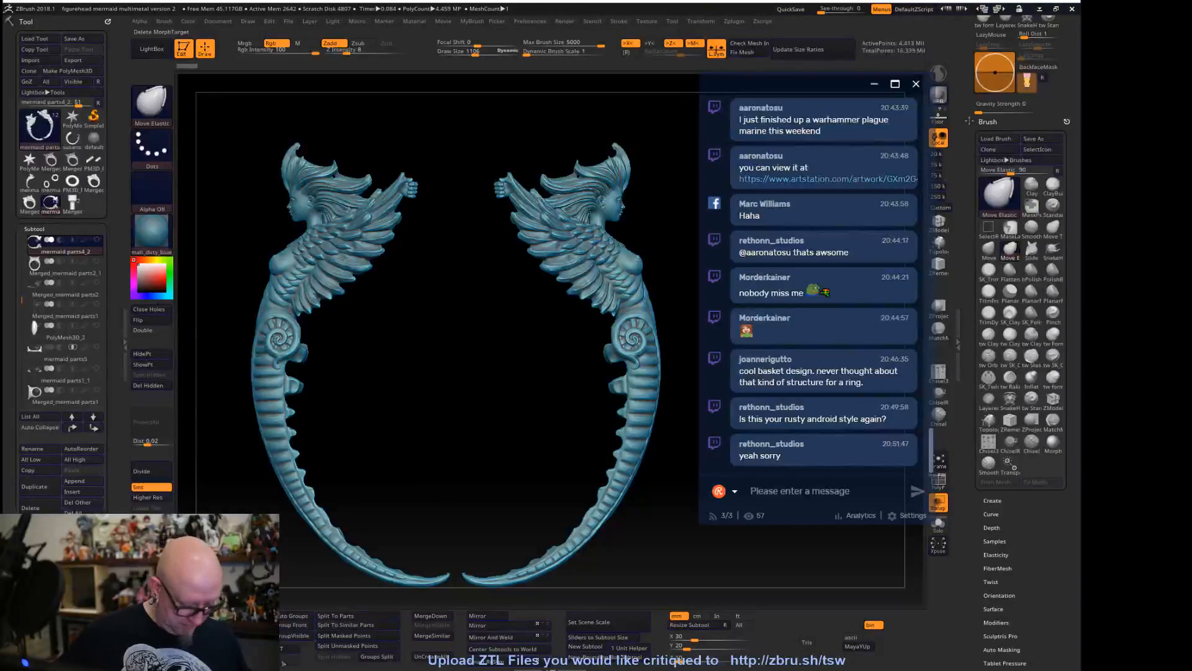
# Switch to Messenger for Desktop and examine the conversation's photos and video of finished metal jewellery
pyautogui.press('super')
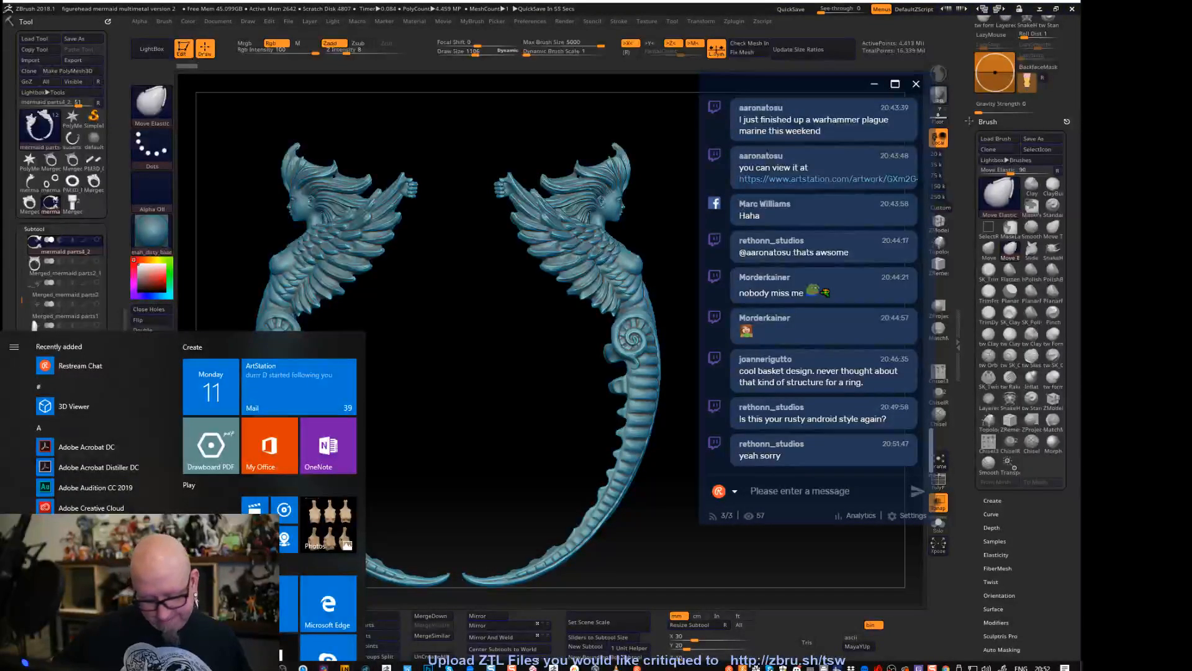
pyautogui.click(470, 667)
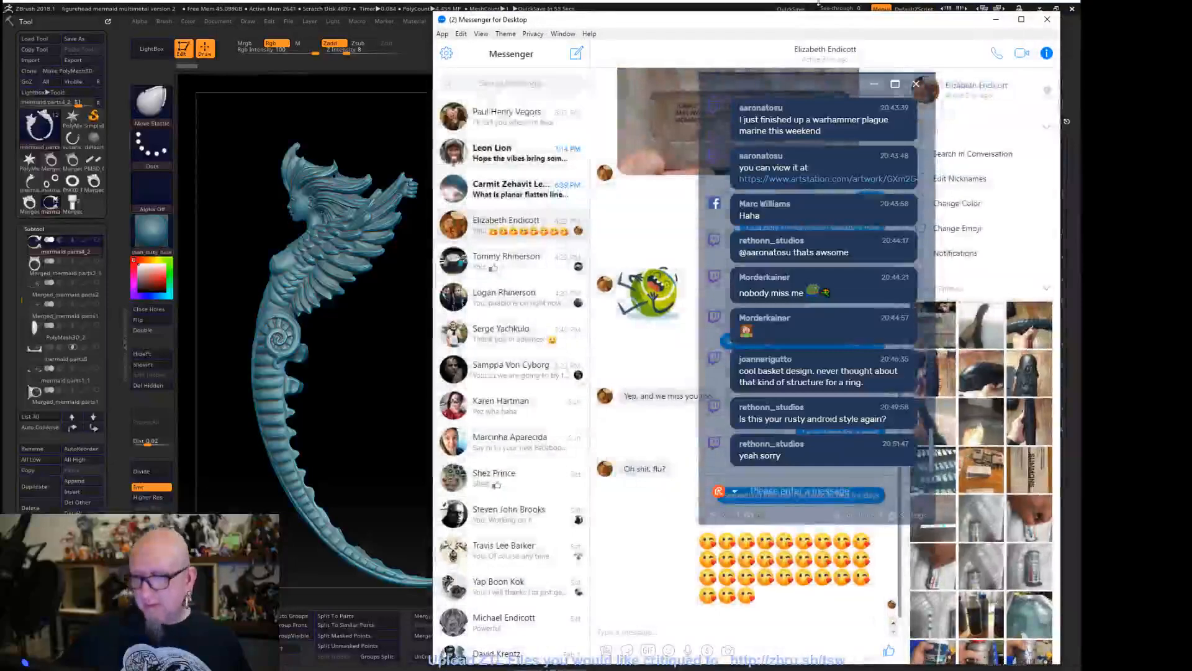
pyautogui.moveTo(809, 23); pyautogui.dragTo(614, 41)
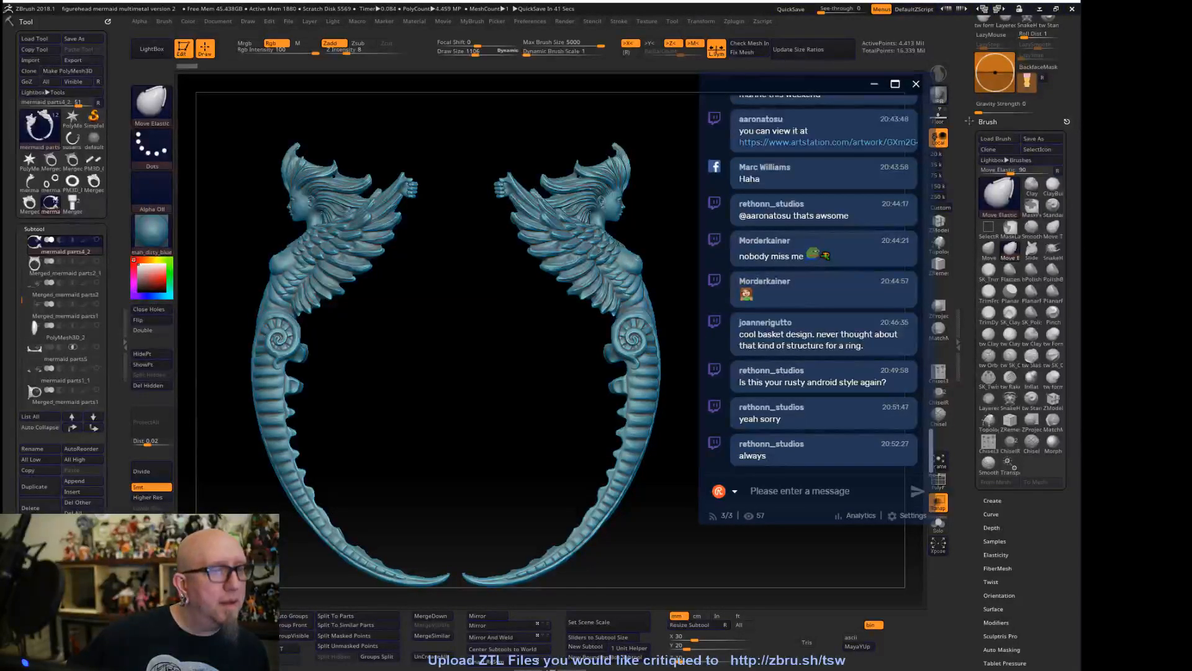
pyautogui.moveTo(0, 111); pyautogui.dragTo(453, 60)
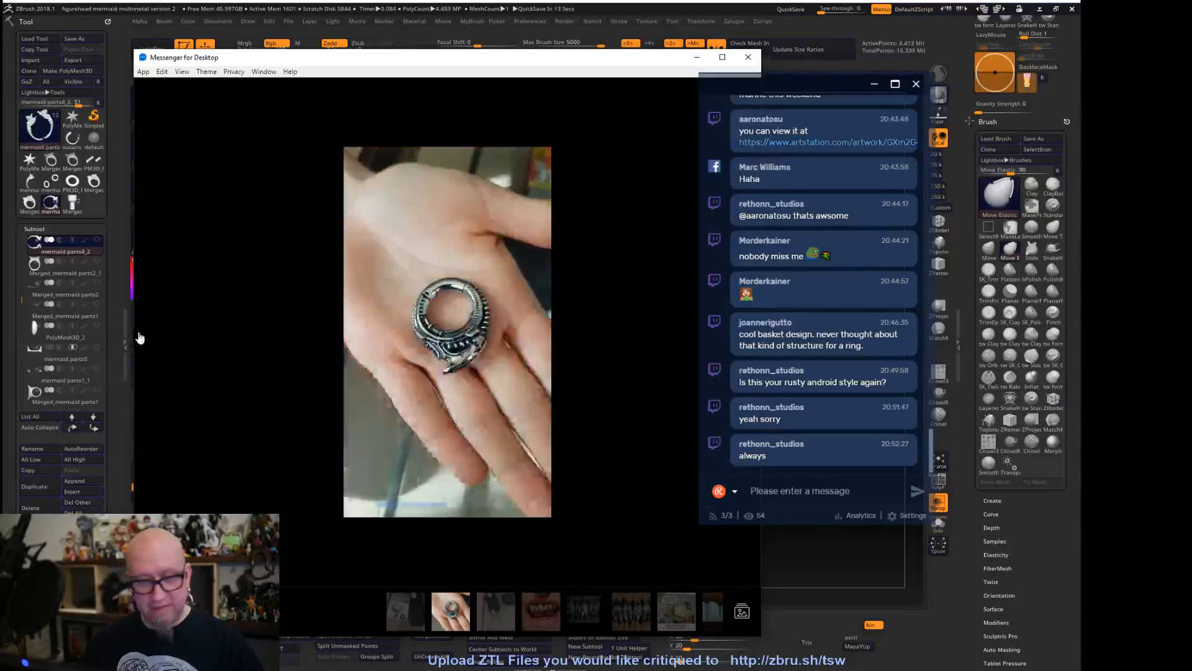
pyautogui.moveTo(602, 63); pyautogui.dragTo(486, 51)
pyautogui.click(626, 318)
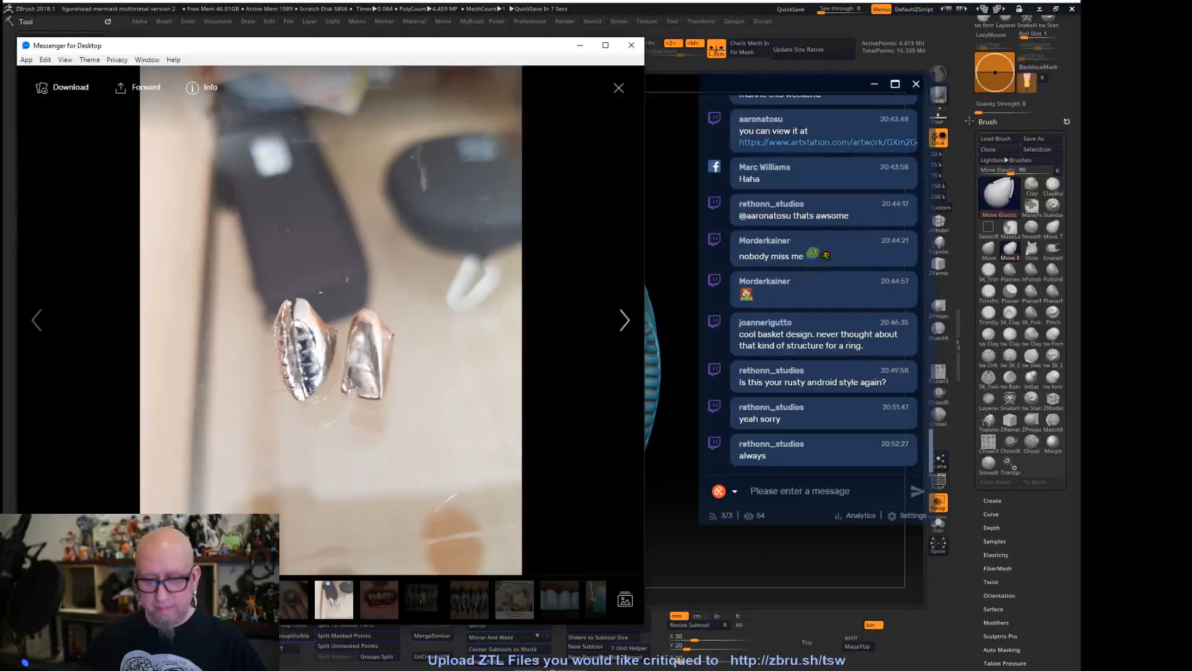
pyautogui.click(38, 330)
pyautogui.click(39, 331)
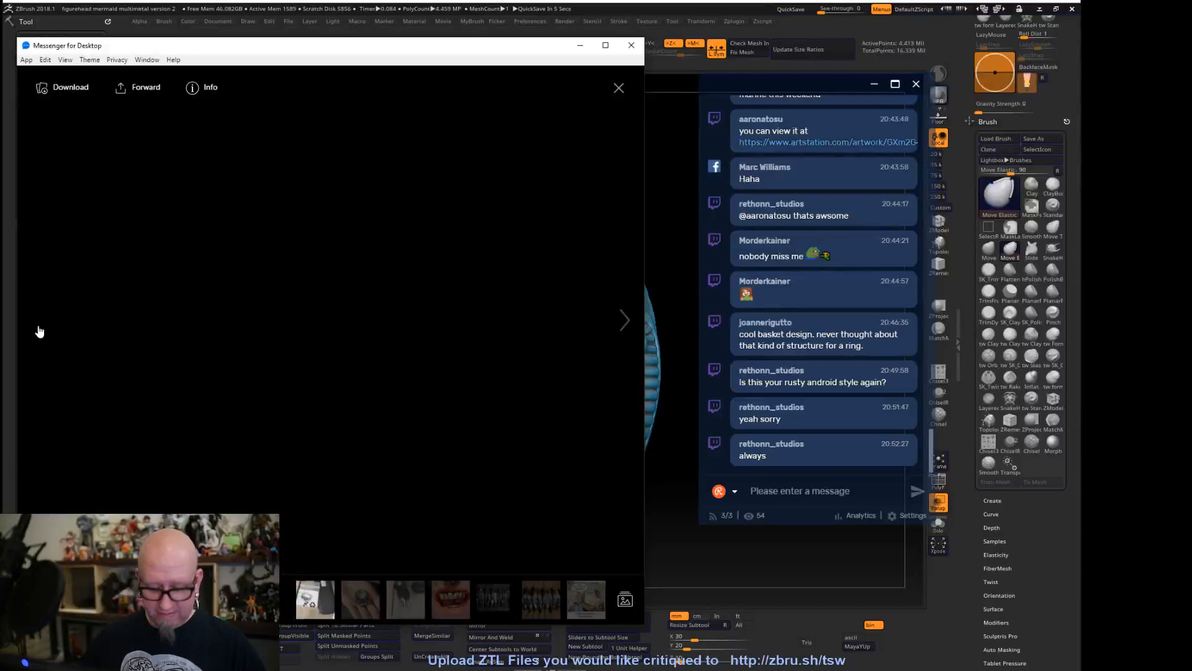
pyautogui.moveTo(405, 45); pyautogui.dragTo(485, 32)
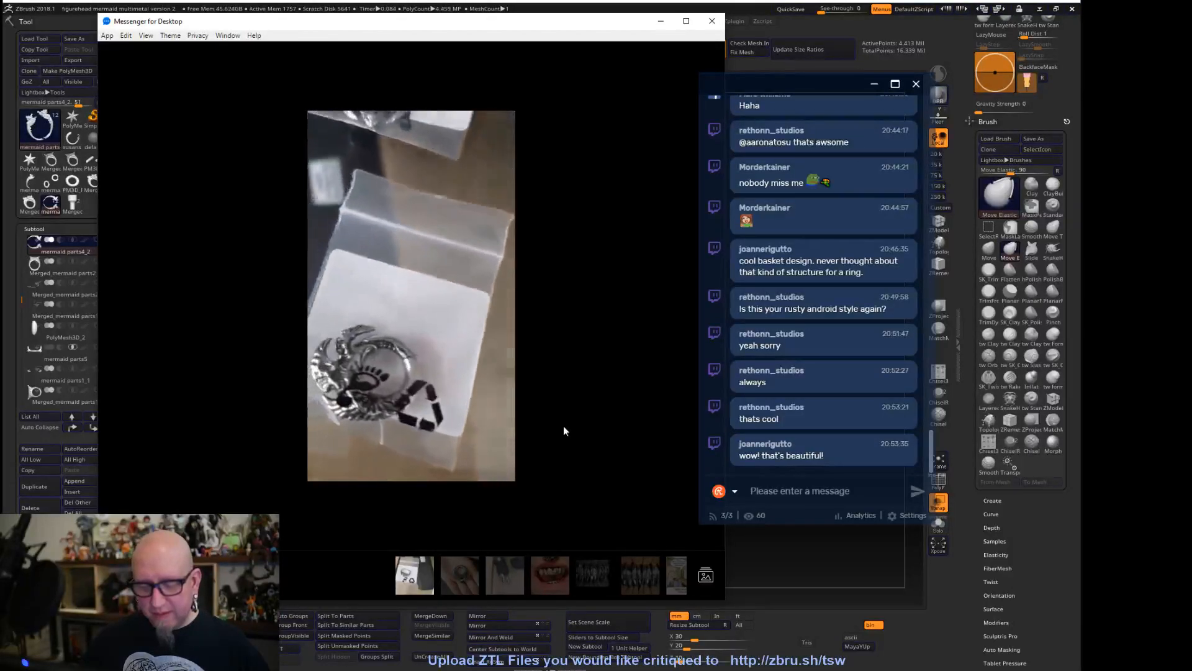
pyautogui.moveTo(445, 296)
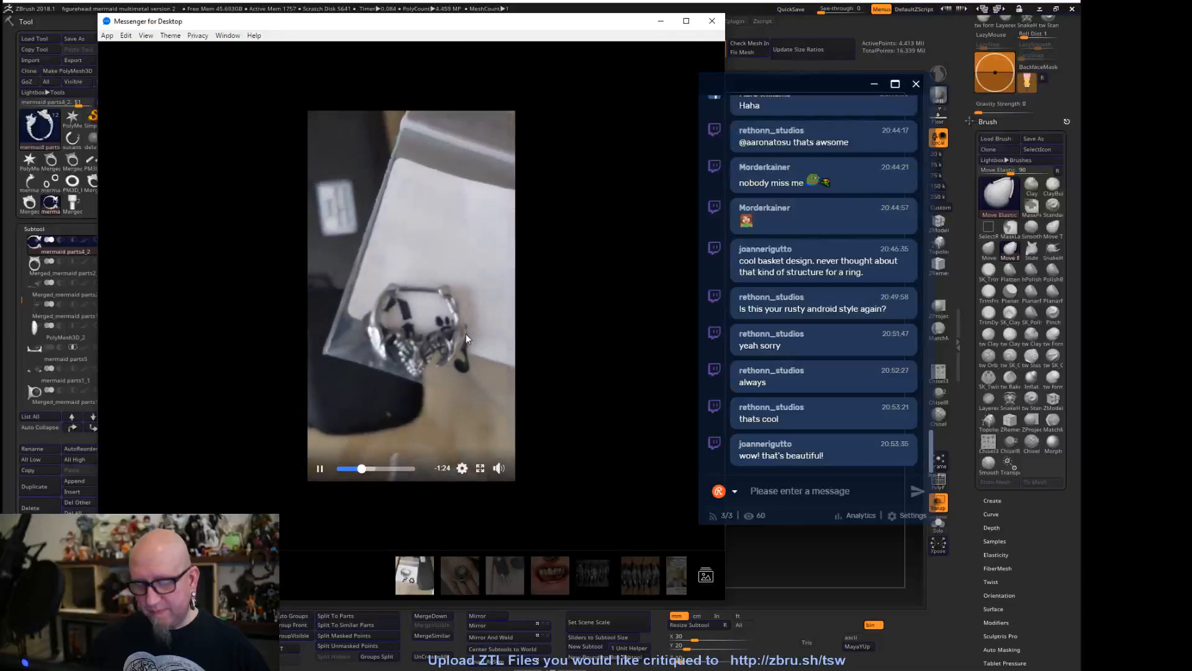
pyautogui.moveTo(461, 340)
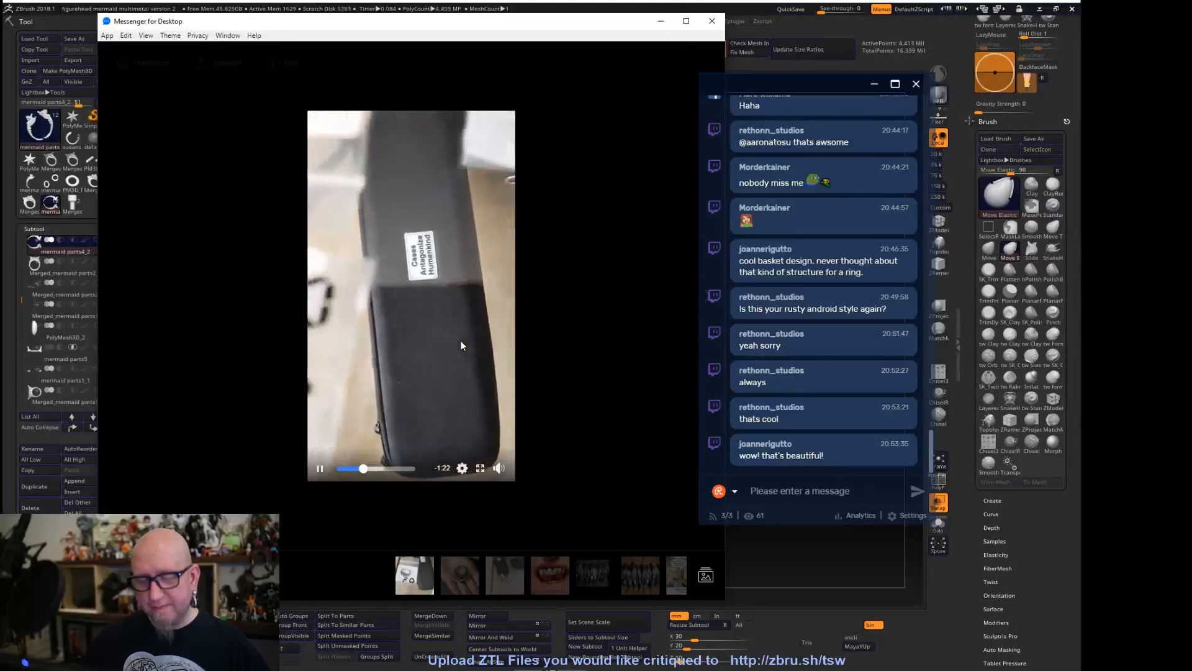
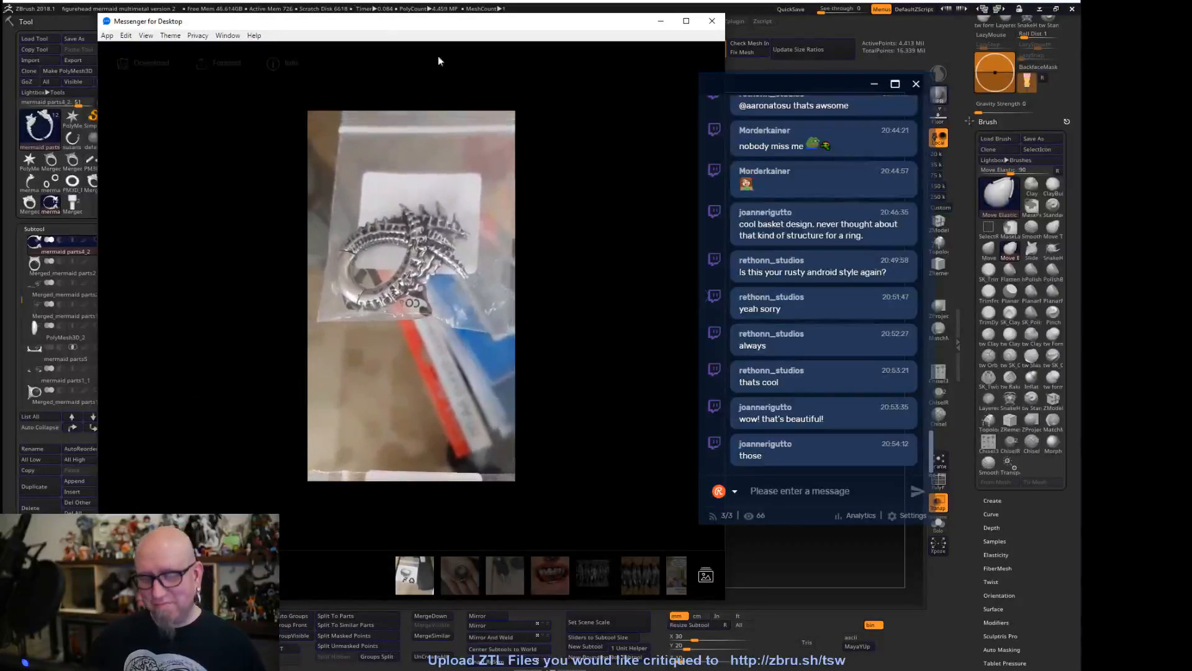
# Return to ZBrush, select the Merged_mermaid parts1 ring body, and turn it to the end view
pyautogui.click(660, 23)
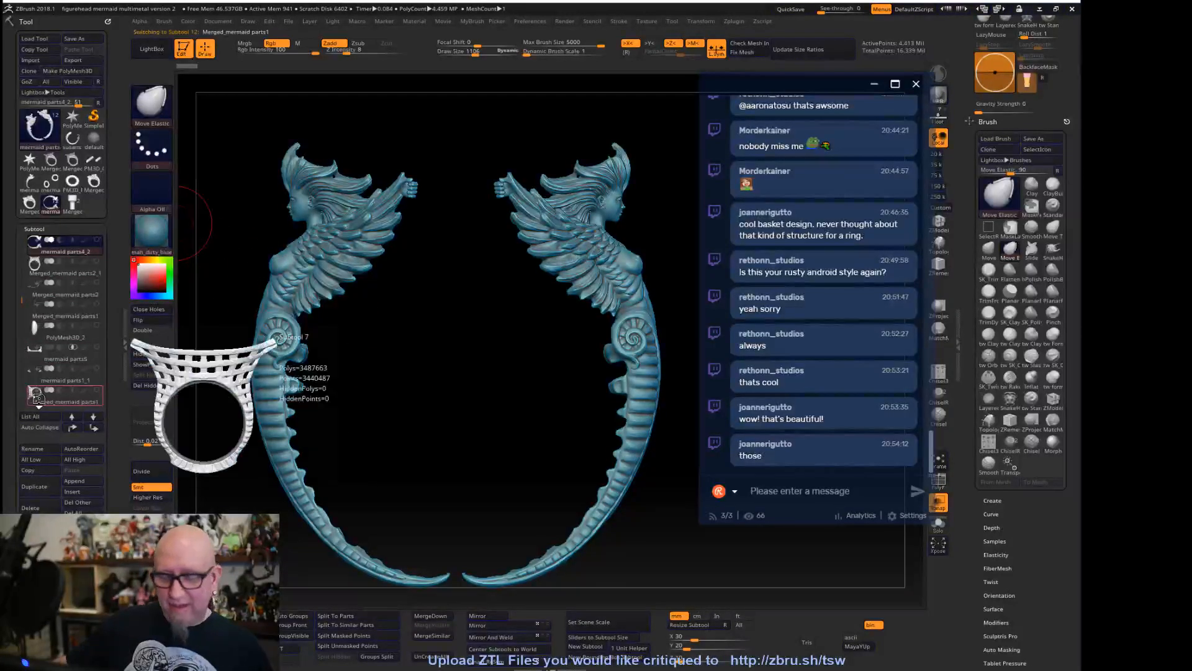
pyautogui.click(34, 395)
pyautogui.moveTo(462, 383)
pyautogui.mouseDown()
pyautogui.moveTo(509, 397)
pyautogui.moveTo(435, 410)
pyautogui.moveTo(547, 405)
pyautogui.moveTo(565, 394)
pyautogui.moveTo(551, 382)
pyautogui.moveTo(597, 423)
pyautogui.mouseUp()
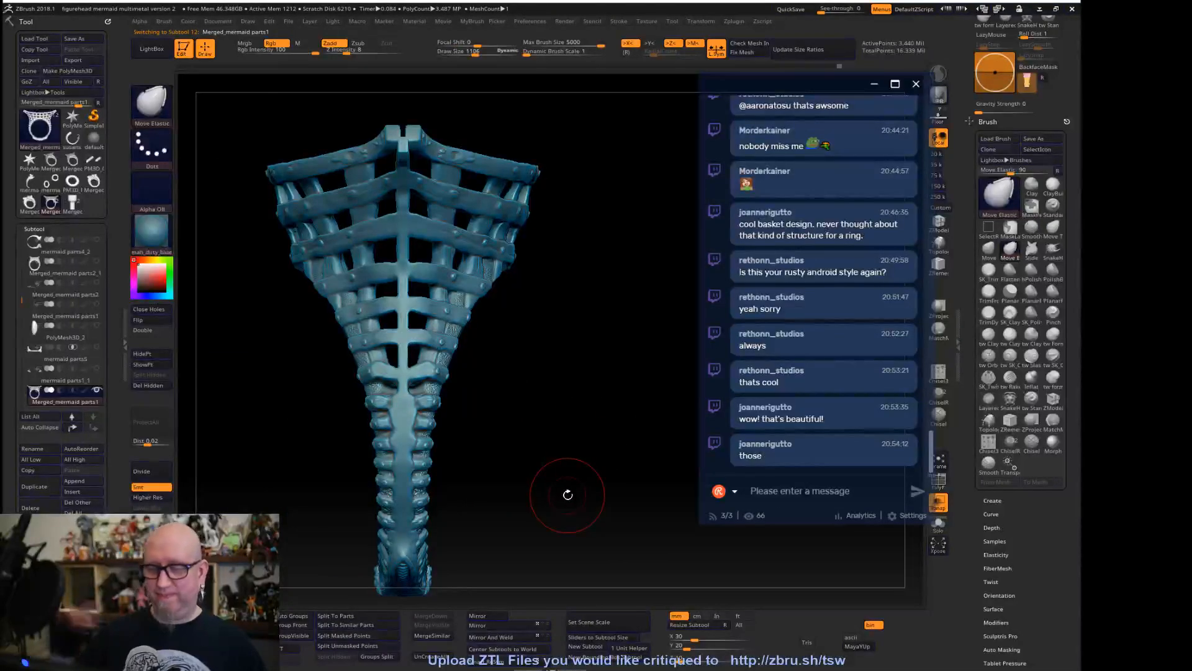
# Clear any mask and smooth the inside of the ring band beneath the basket, with the draw size reduced to 516
pyautogui.moveTo(568, 495)
pyautogui.mouseDown()
pyautogui.moveTo(562, 392)
pyautogui.moveTo(515, 398)
pyautogui.moveTo(497, 370)
pyautogui.mouseUp()
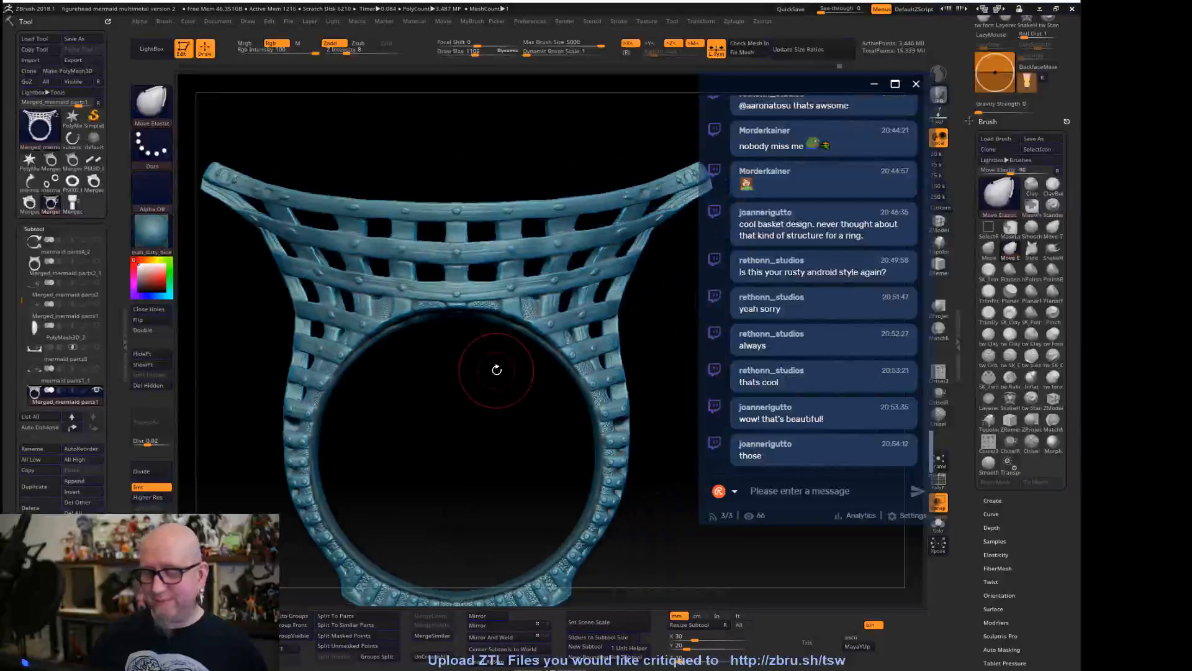
pyautogui.moveTo(413, 395)
pyautogui.mouseDown()
pyautogui.moveTo(459, 390)
pyautogui.moveTo(411, 388)
pyautogui.moveTo(369, 442)
pyautogui.mouseUp()
pyautogui.press('ctrl')
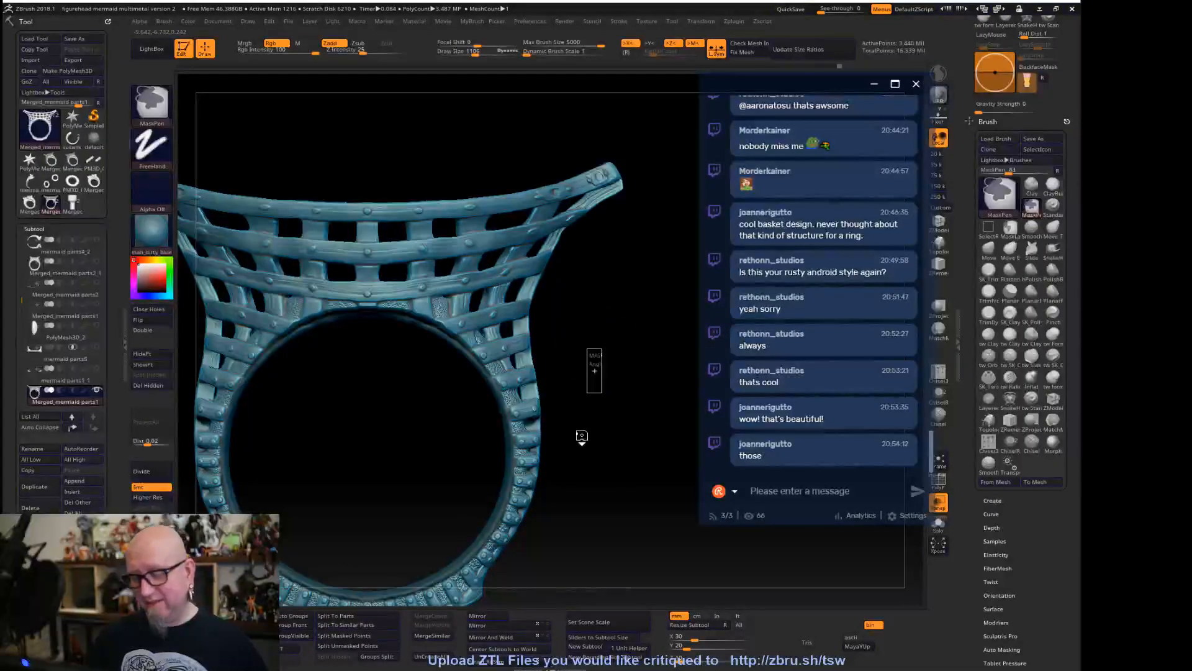
pyautogui.keyDown('ctrl'); pyautogui.moveTo(579, 444); pyautogui.dragTo(578, 446); pyautogui.keyUp('ctrl')
pyautogui.moveTo(586, 396); pyautogui.dragTo(572, 248)
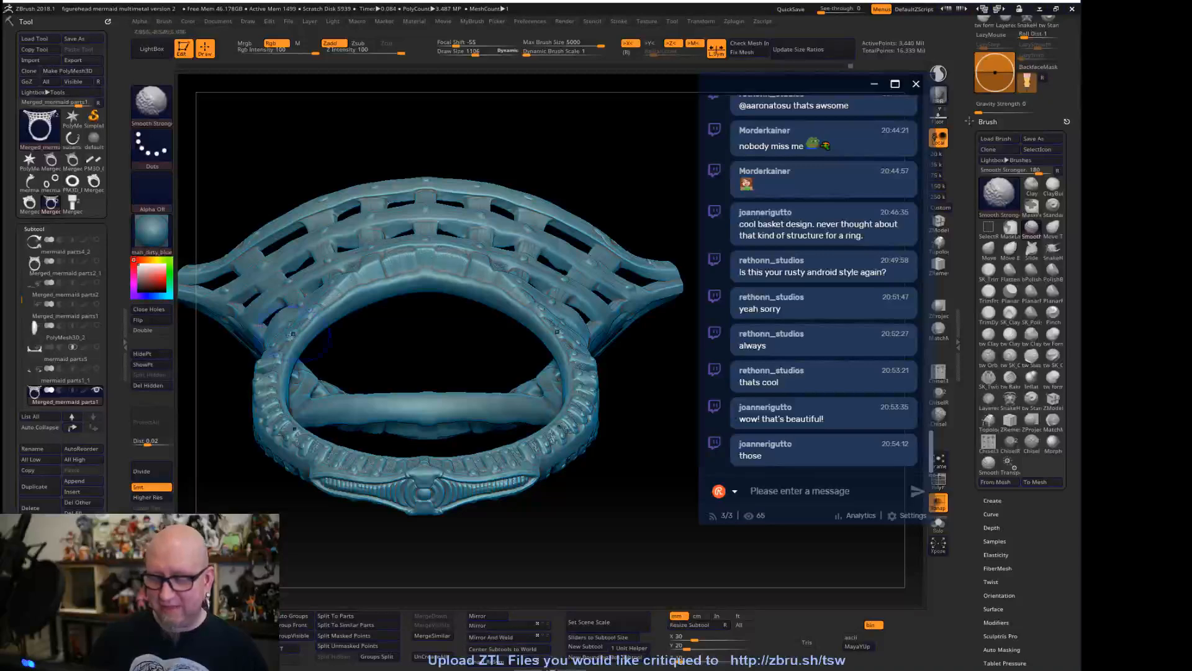
pyautogui.press('space')
pyautogui.moveTo(349, 327); pyautogui.dragTo(309, 327)
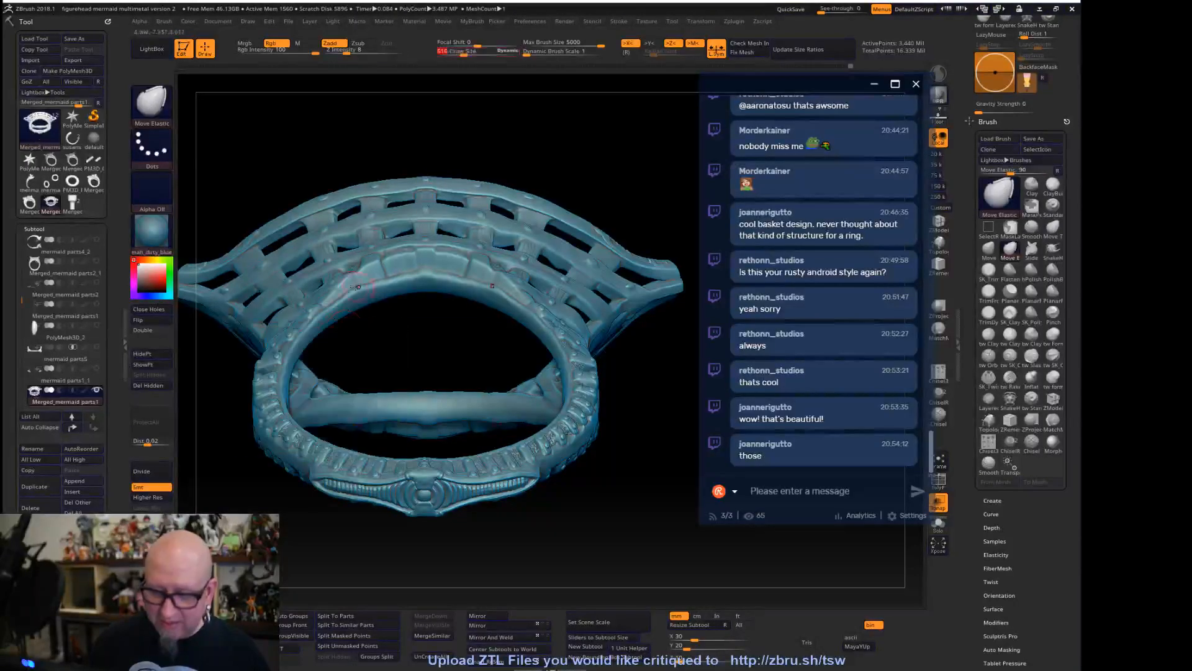
pyautogui.keyDown('shift'); pyautogui.moveTo(343, 285); pyautogui.dragTo(346, 282); pyautogui.keyUp('shift')
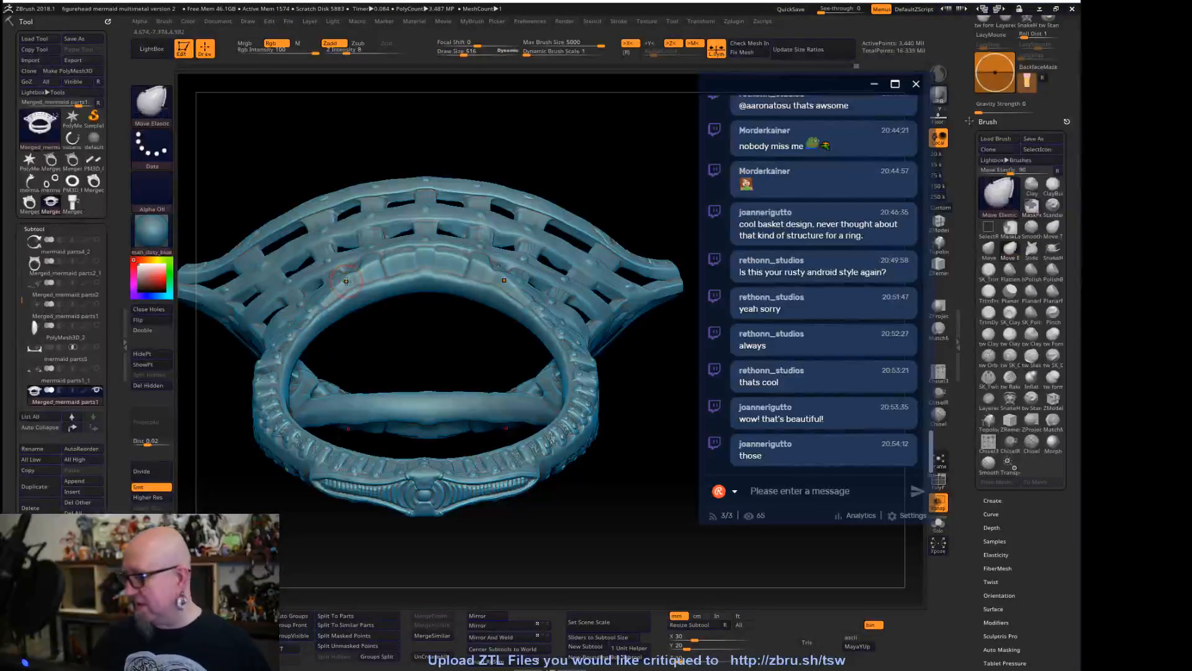
# Fill and smooth the band's side beneath the basket using tw ClayTubes at draw size 813, with intensity lowered to 7
pyautogui.click(989, 336)
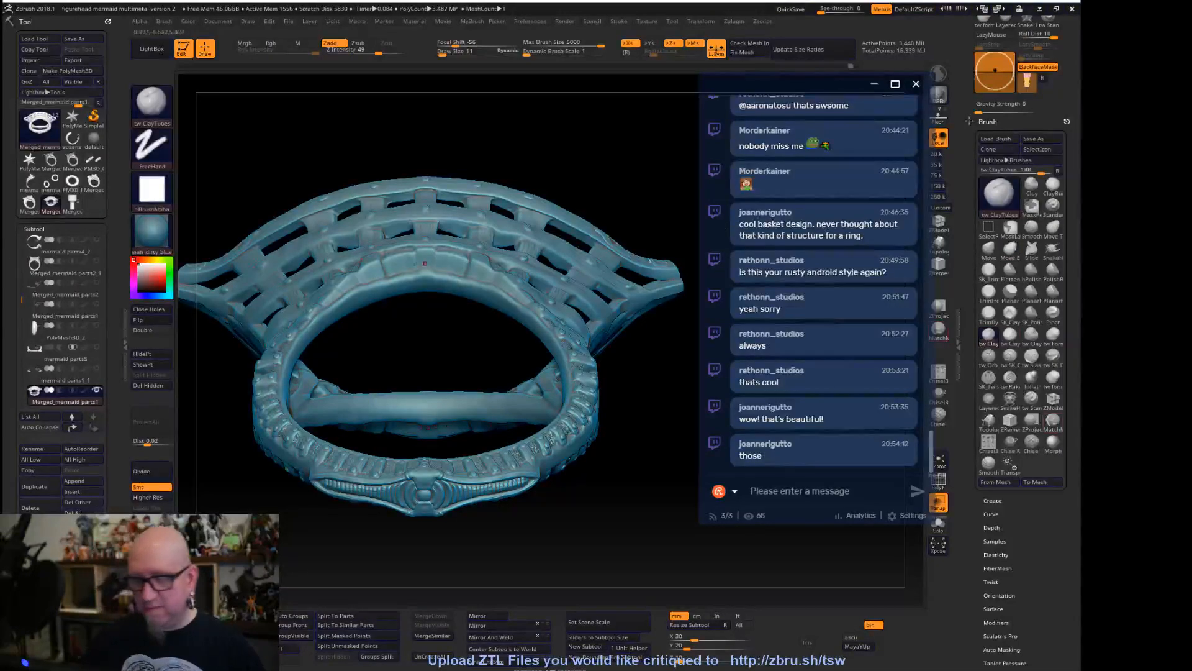
pyautogui.press('space')
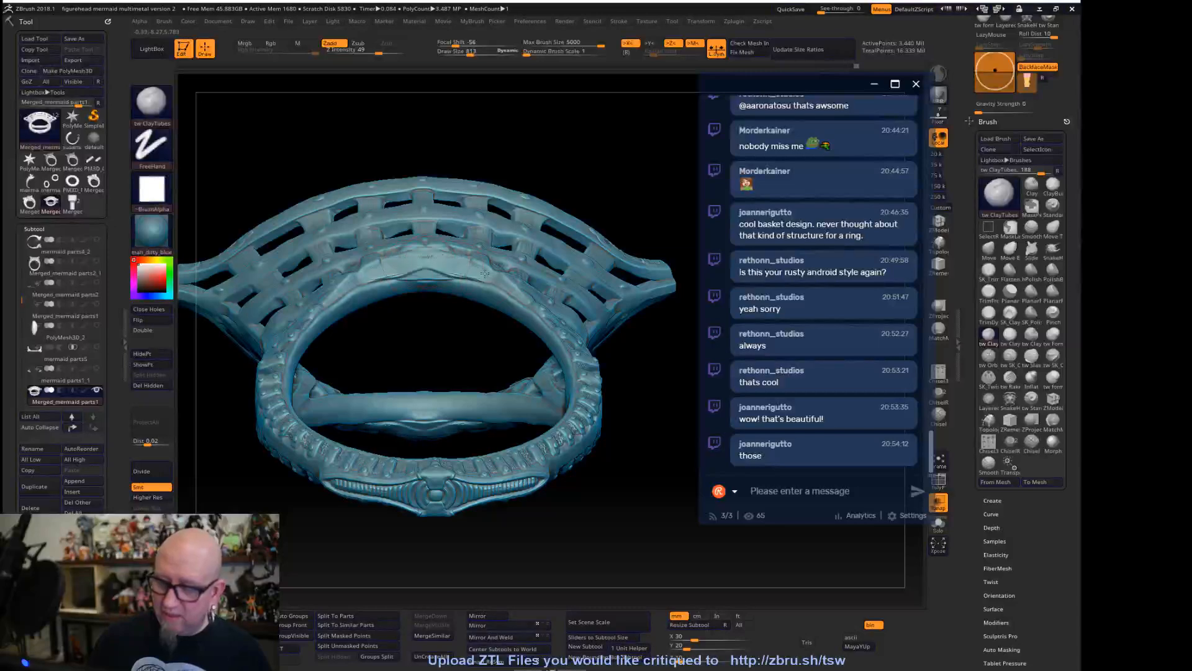
pyautogui.press('shift')
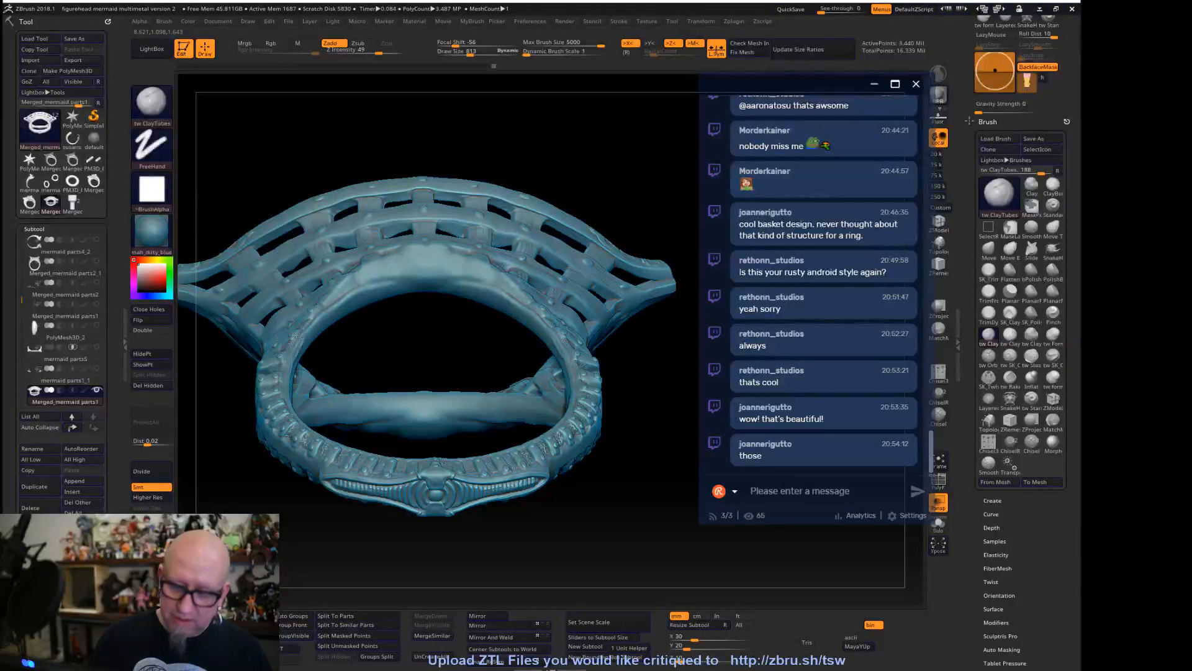
pyautogui.press('shift')
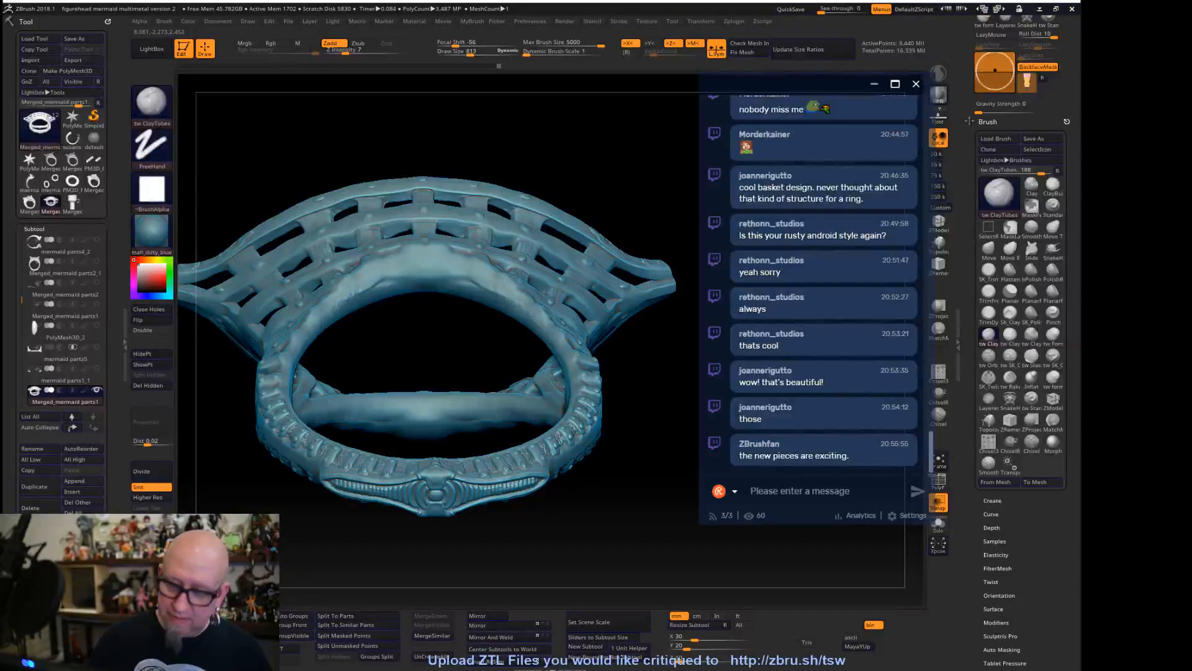
pyautogui.moveTo(592, 199); pyautogui.dragTo(597, 352)
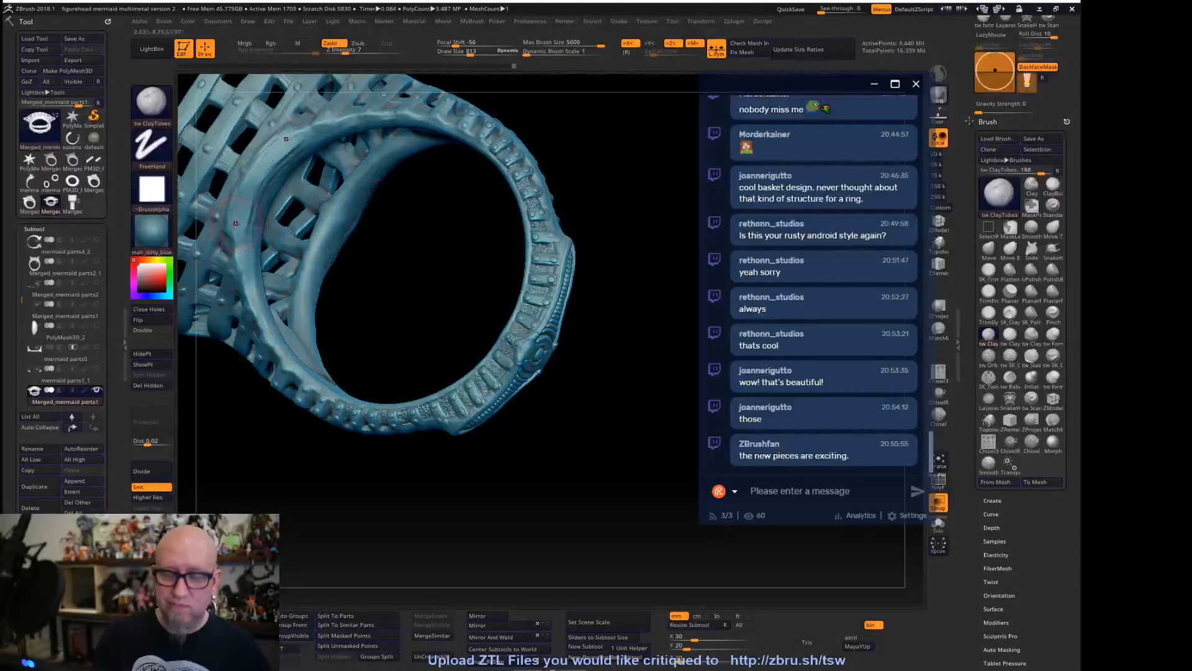
pyautogui.press('shift')
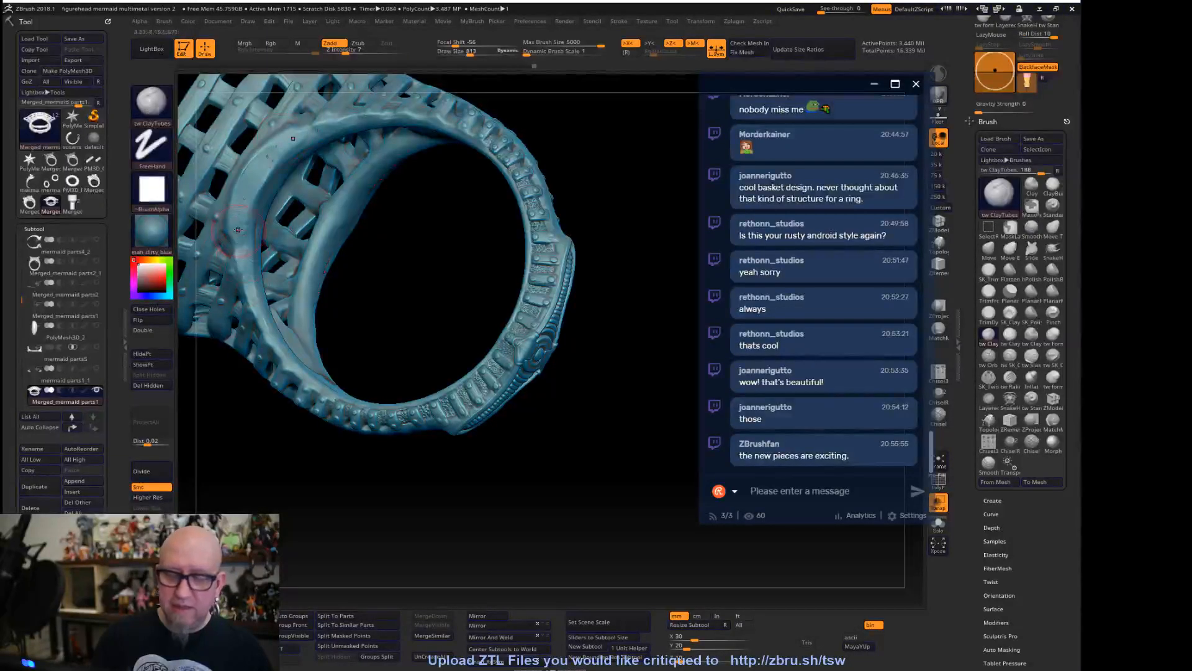
# Fill over the ribbed detail along the shank's side with tw ClayTubes and smooth it into a plain surface up to the shoulder
pyautogui.moveTo(596, 135); pyautogui.dragTo(598, 273)
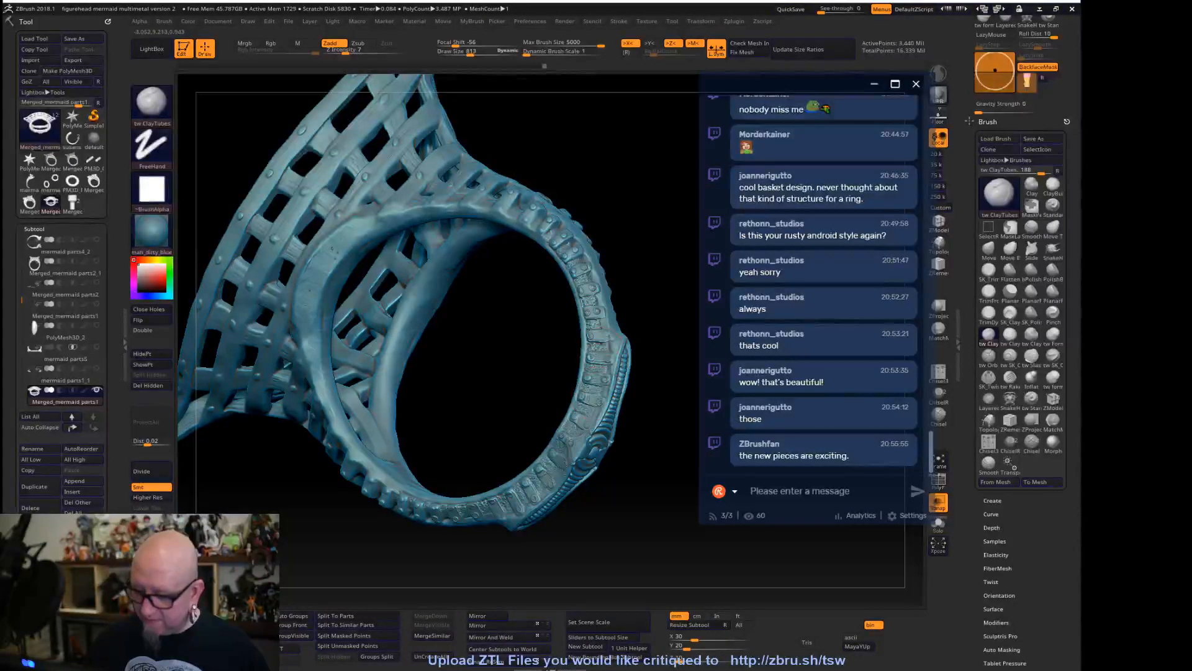
pyautogui.press('shift')
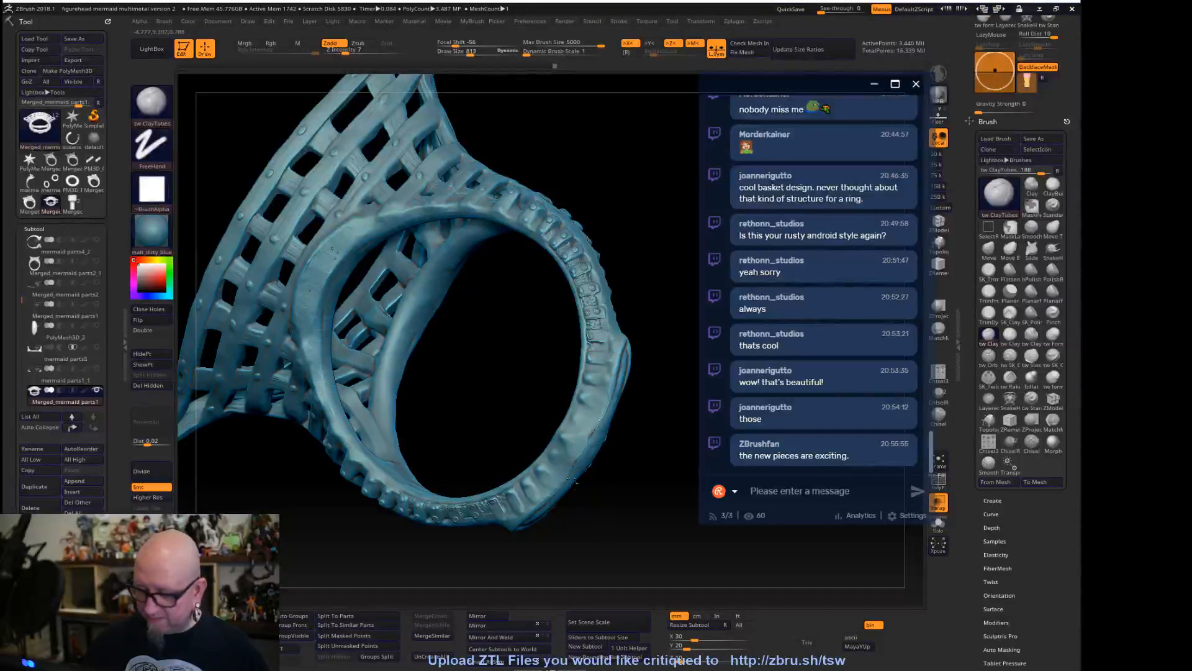
pyautogui.press('shift')
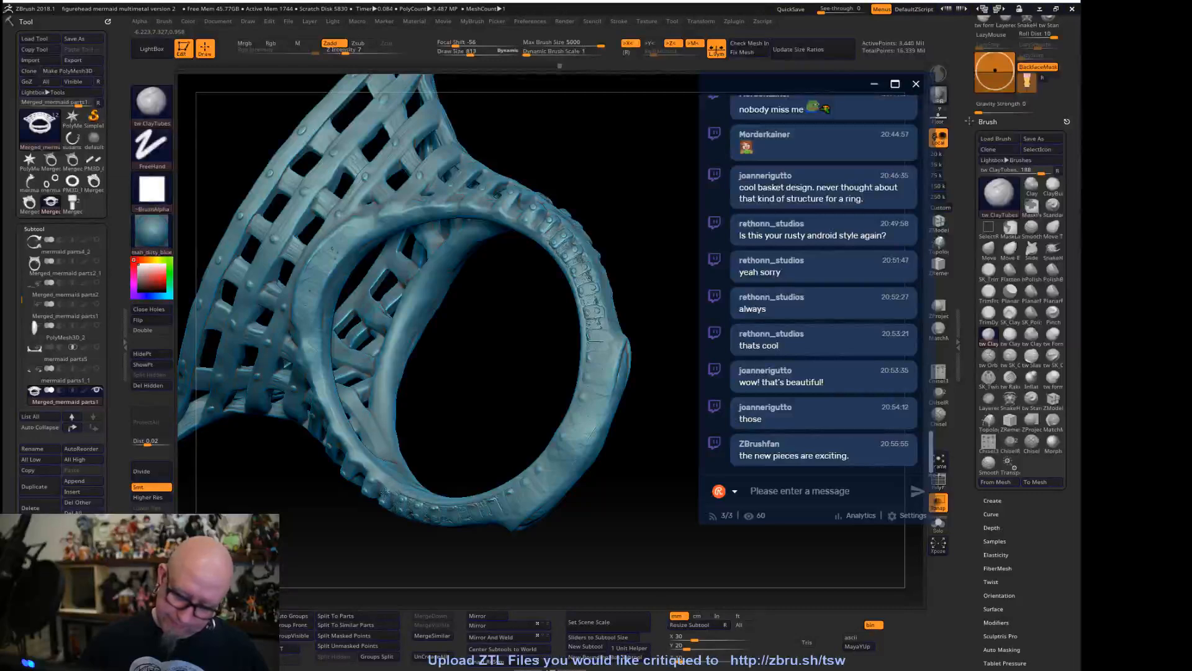
pyautogui.press('shift')
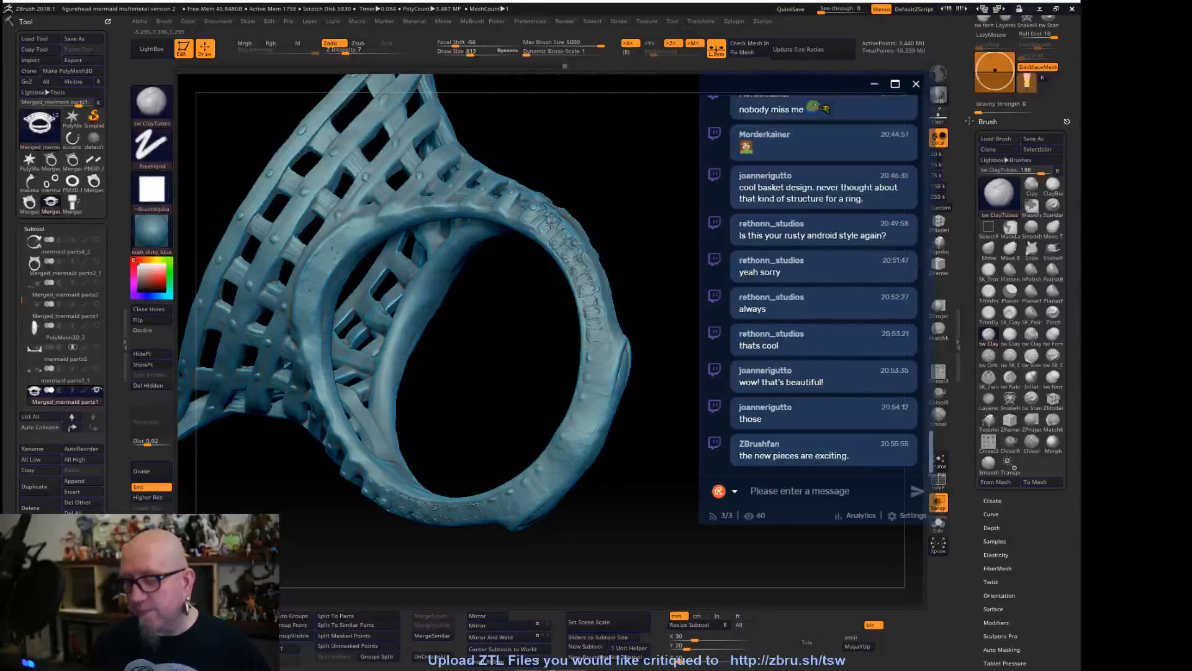
pyautogui.press('shift')
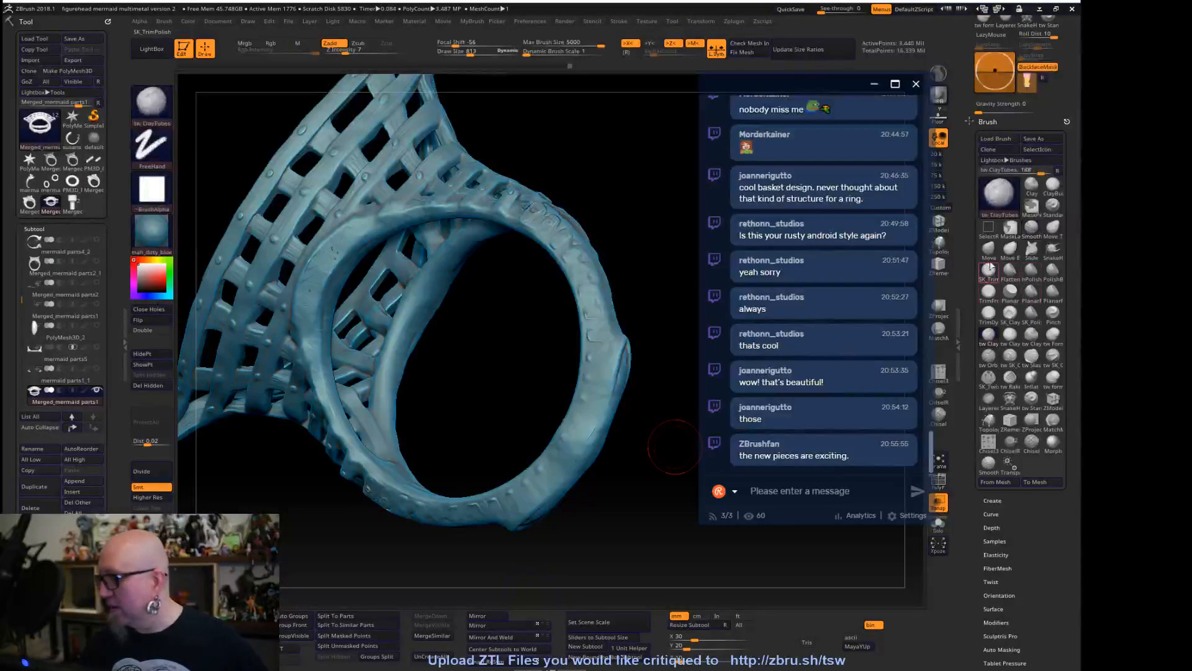
# Flatten the filled side of the shank with SK_TrimPolish at draw size 1071 and turn on Sculptris Pro
pyautogui.click(990, 269)
pyautogui.press('space')
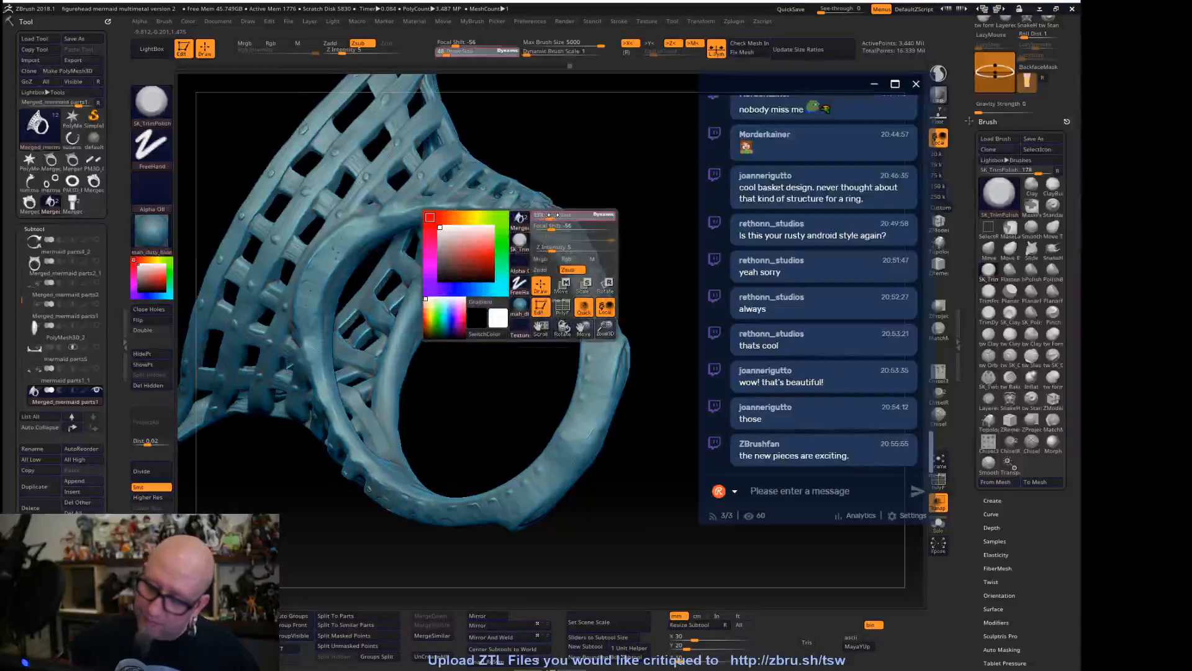
pyautogui.moveTo(577, 215); pyautogui.dragTo(562, 217)
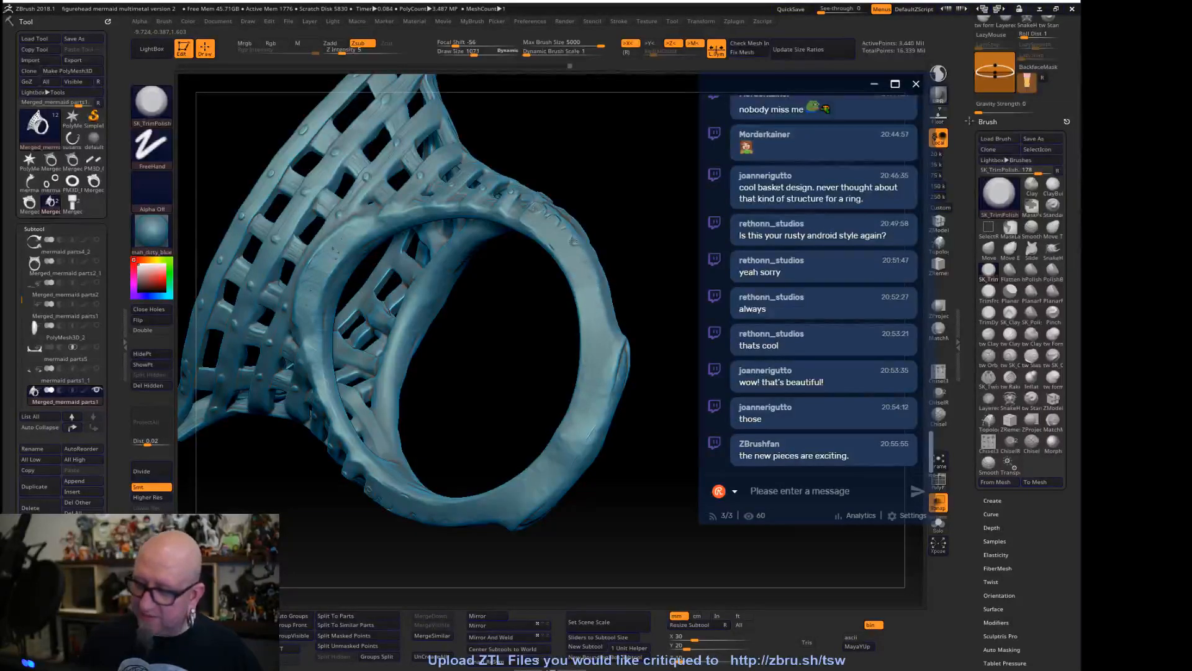
pyautogui.press('shift')
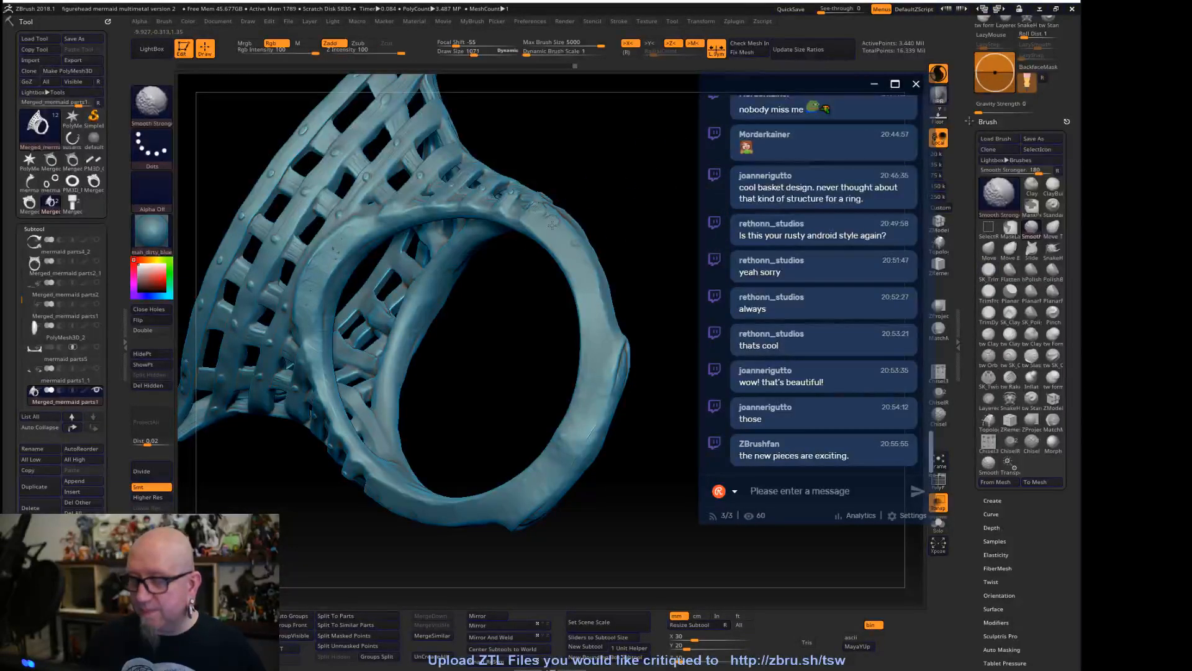
# Smooth the shank's side and outer edge from the shoulder down to the base with Sculptris Pro active
pyautogui.moveTo(609, 483)
pyautogui.mouseDown()
pyautogui.moveTo(639, 434)
pyautogui.moveTo(628, 422)
pyautogui.mouseUp()
pyautogui.press('shift')
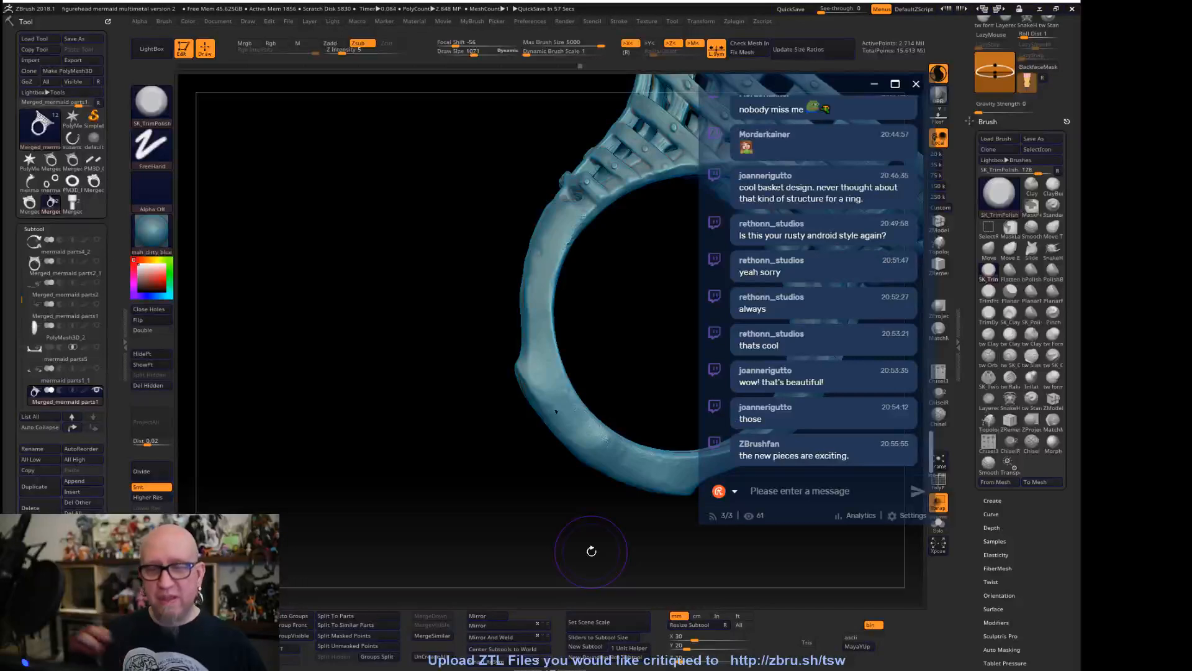
pyautogui.press('shift')
pyautogui.keyDown('shift'); pyautogui.click(571, 235); pyautogui.keyUp('shift')
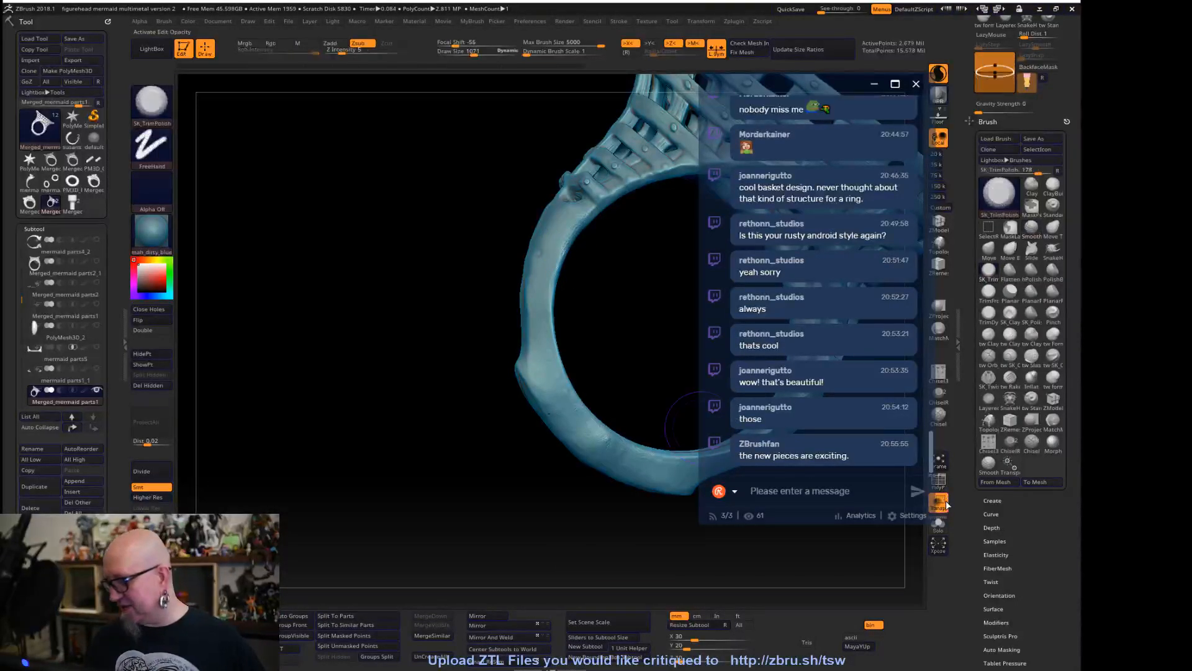
# Build up the shank's side with tw ClayTubes, smooth the strokes, and turn off Sculptris Pro
pyautogui.moveTo(546, 520); pyautogui.dragTo(447, 514)
pyautogui.moveTo(591, 318); pyautogui.dragTo(585, 340)
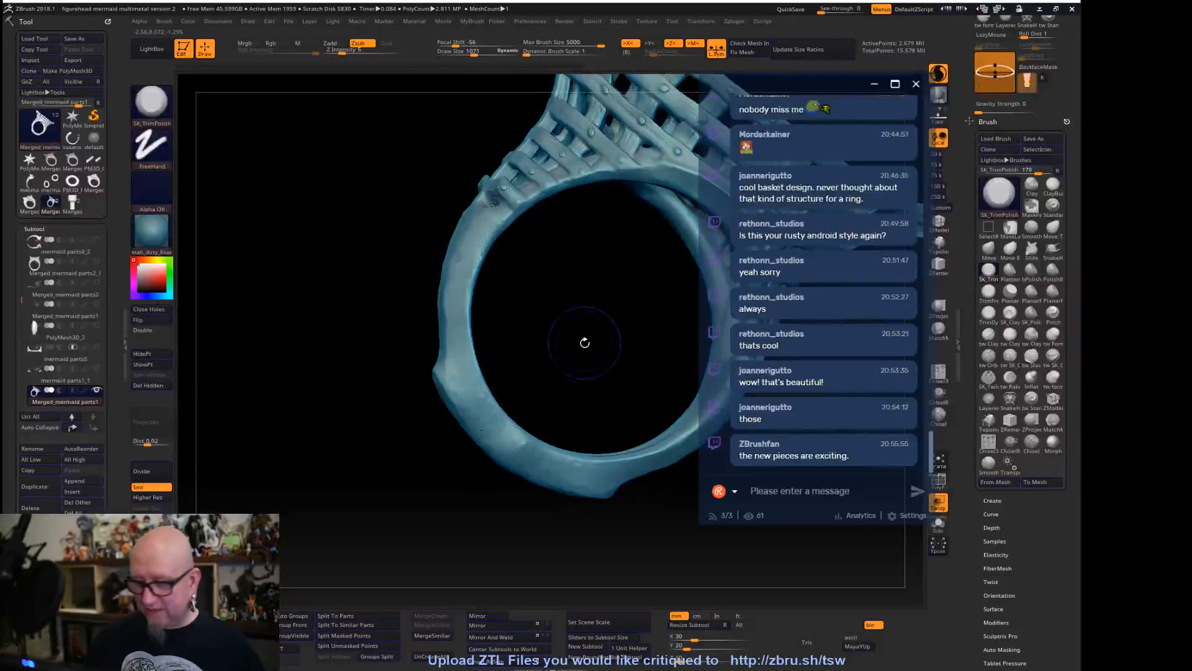
pyautogui.click(988, 333)
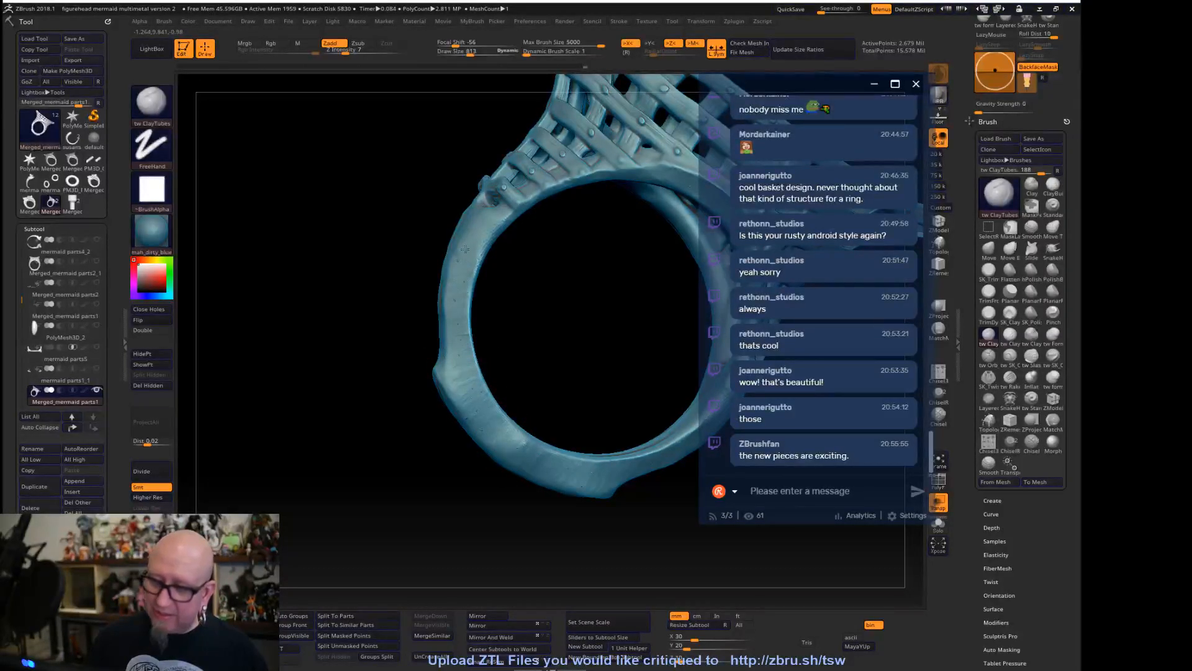
pyautogui.press('shift')
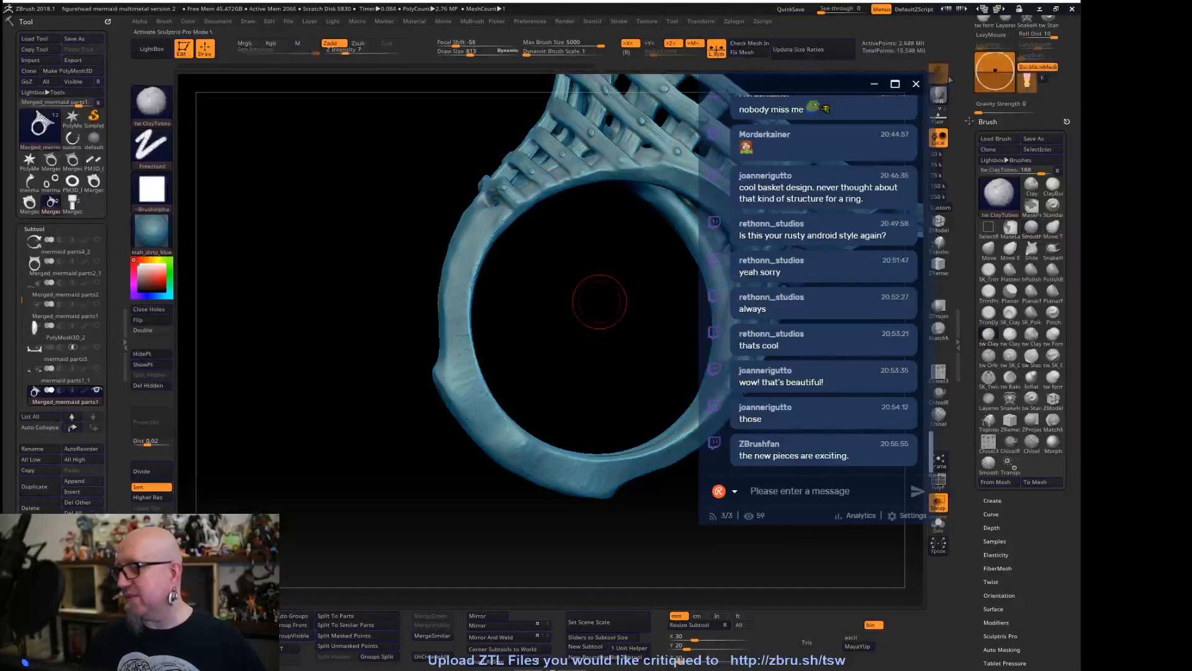
pyautogui.press('shift')
pyautogui.press('shift')
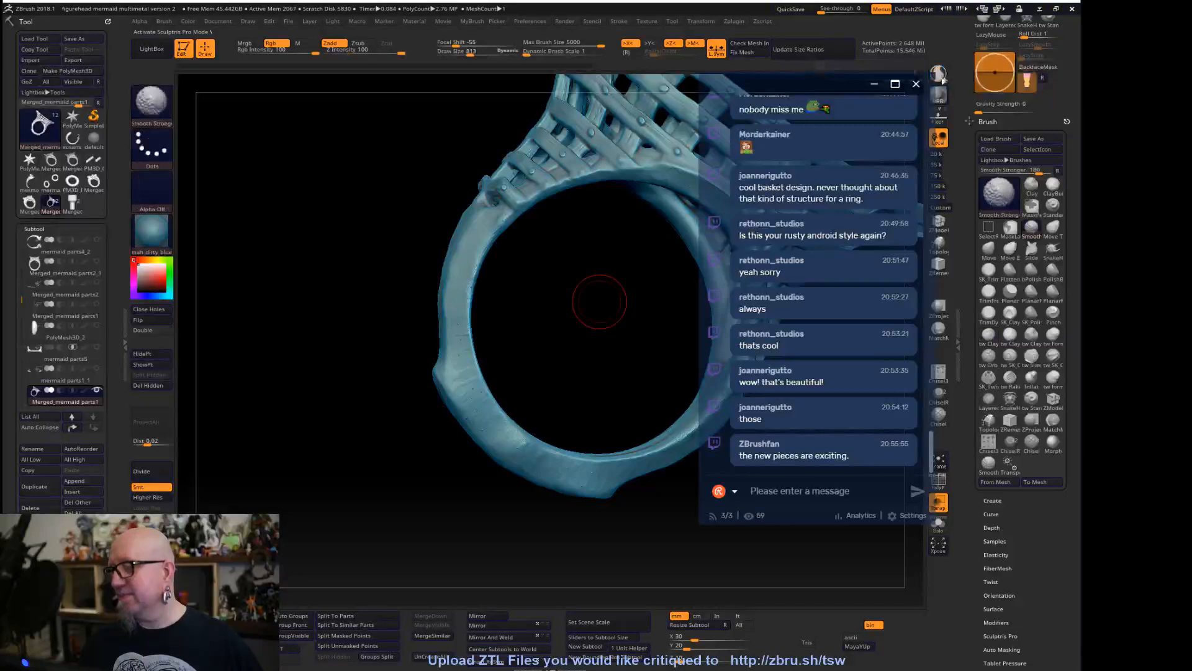
# Smooth the upper shank just below the shoulder, using a draw size of 516
pyautogui.moveTo(485, 227)
pyautogui.keyDown('shift'); pyautogui.mouseDown()
pyautogui.moveTo(462, 282)
pyautogui.moveTo(445, 271)
pyautogui.mouseUp(); pyautogui.keyUp('shift')
pyautogui.press('space')
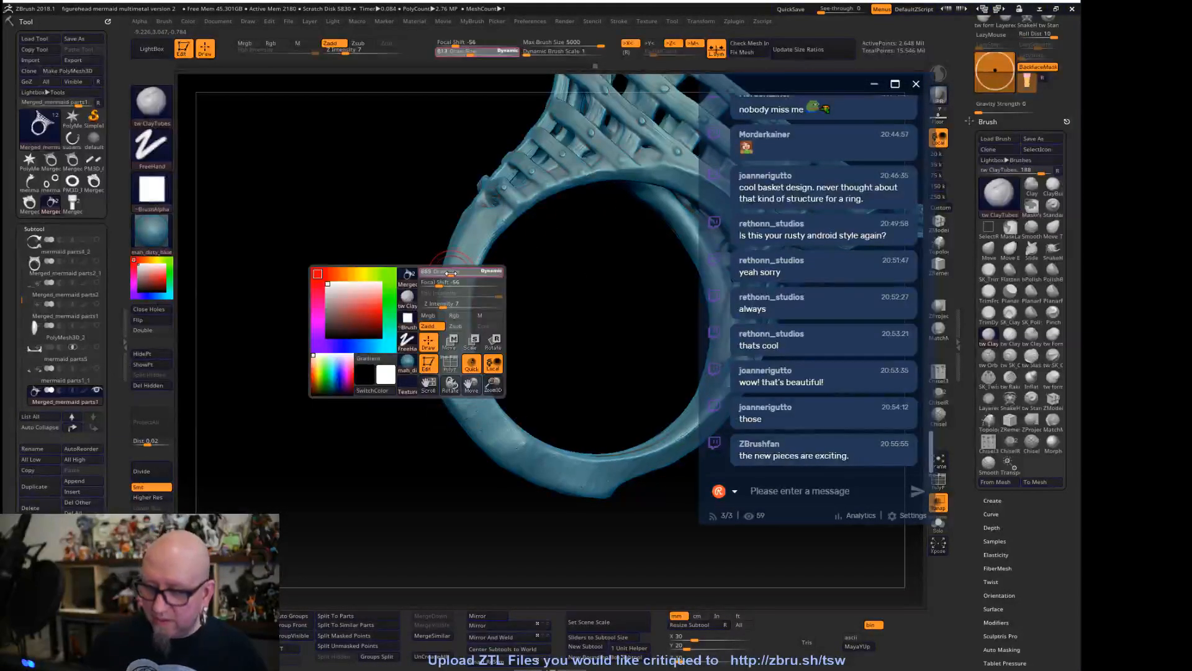
pyautogui.press('shift')
pyautogui.keyDown('shift'); pyautogui.moveTo(452, 312); pyautogui.dragTo(450, 294); pyautogui.keyUp('shift')
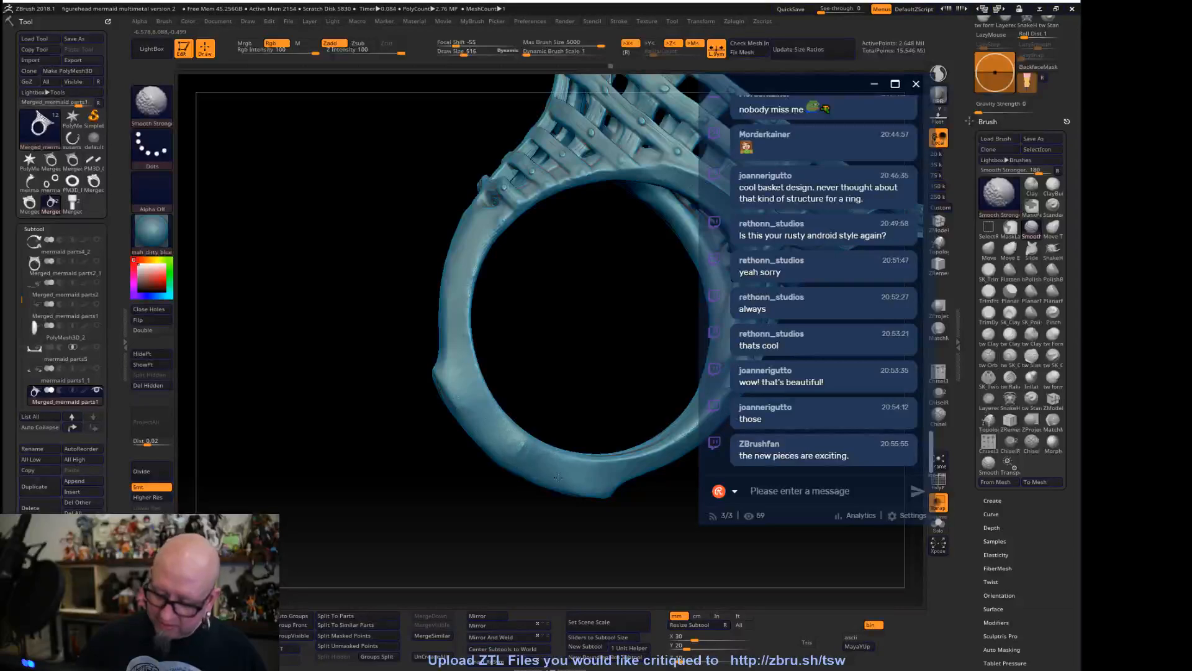
# Smooth the band's surface beneath the basket from underneath and end-on angles
pyautogui.moveTo(661, 532); pyautogui.dragTo(711, 415)
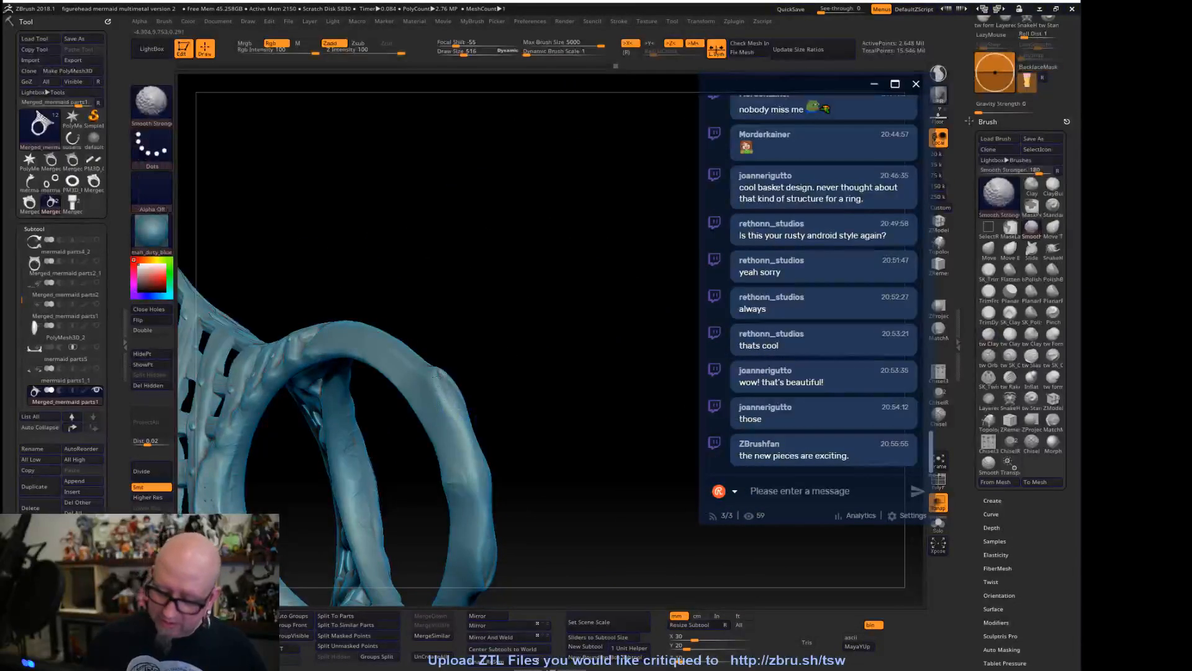
pyautogui.moveTo(528, 416)
pyautogui.mouseDown()
pyautogui.moveTo(557, 387)
pyautogui.moveTo(589, 455)
pyautogui.mouseUp()
pyautogui.moveTo(588, 506)
pyautogui.mouseDown()
pyautogui.moveTo(670, 364)
pyautogui.moveTo(659, 372)
pyautogui.mouseUp()
pyautogui.keyDown('shift'); pyautogui.moveTo(320, 459); pyautogui.dragTo(305, 475); pyautogui.keyUp('shift')
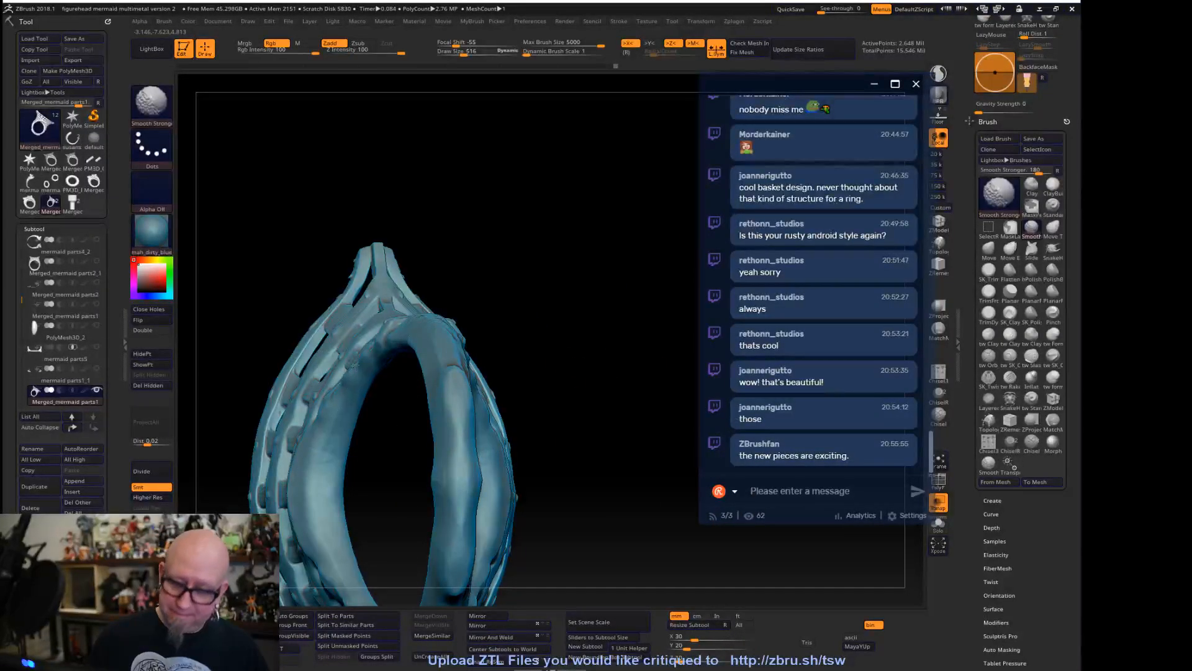
# Thicken the basket's lattice strips beside the finger opening with the Inflat brush at intensity 10
pyautogui.moveTo(559, 472)
pyautogui.mouseDown()
pyautogui.moveTo(656, 452)
pyautogui.moveTo(618, 474)
pyautogui.moveTo(595, 372)
pyautogui.mouseUp()
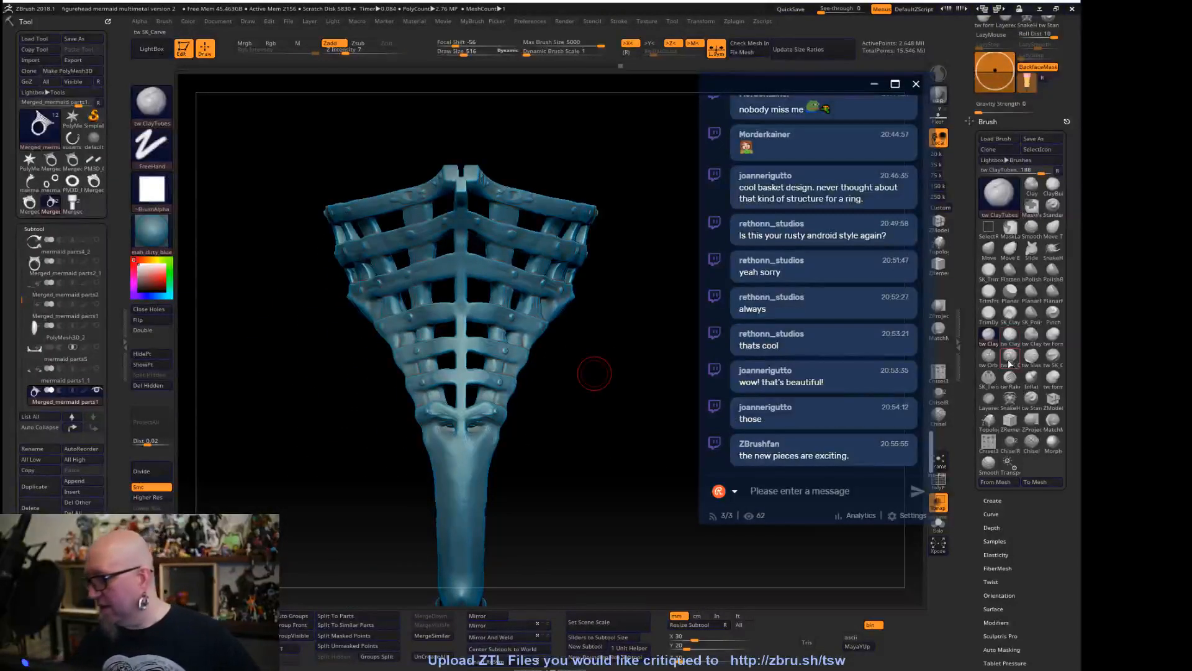
pyautogui.click(1031, 377)
pyautogui.moveTo(594, 374)
pyautogui.mouseDown()
pyautogui.moveTo(600, 448)
pyautogui.moveTo(590, 441)
pyautogui.moveTo(577, 460)
pyautogui.mouseUp()
pyautogui.moveTo(252, 453); pyautogui.dragTo(330, 355)
pyautogui.moveTo(348, 521); pyautogui.dragTo(319, 342)
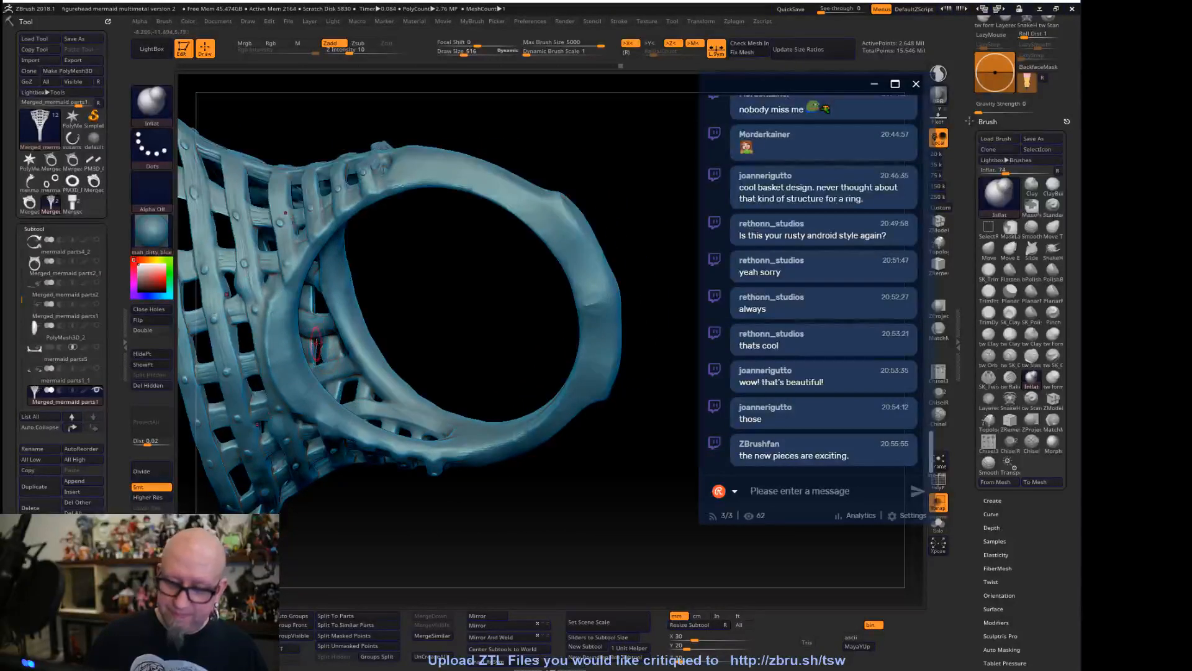
# Inflate the lattice strips along the basket's inner wall to close the openings between them
pyautogui.moveTo(444, 290); pyautogui.dragTo(367, 342)
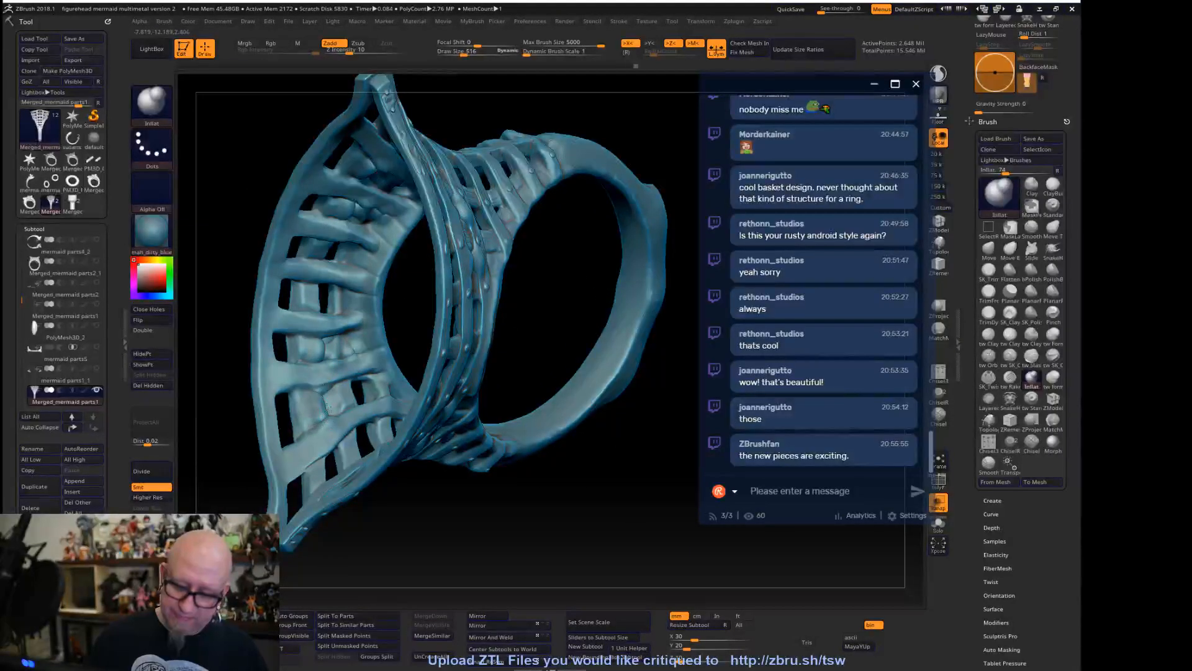
pyautogui.moveTo(407, 331); pyautogui.dragTo(360, 377)
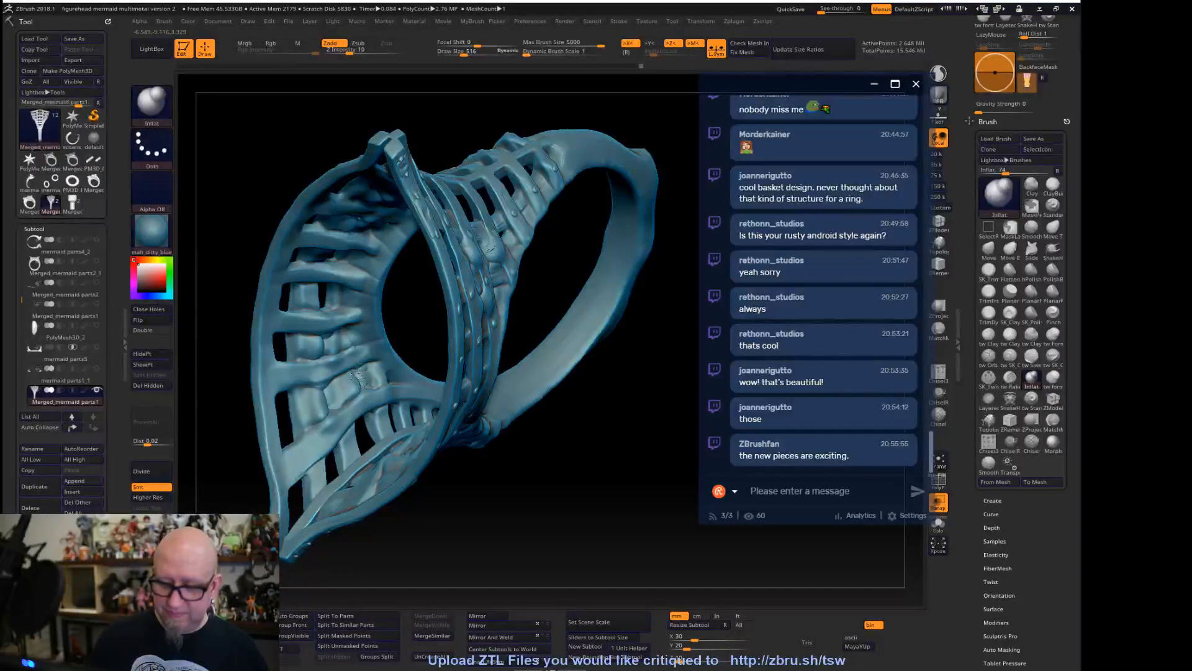
pyautogui.moveTo(427, 327)
pyautogui.mouseDown()
pyautogui.moveTo(323, 287)
pyautogui.moveTo(326, 300)
pyautogui.moveTo(292, 290)
pyautogui.moveTo(268, 322)
pyautogui.mouseUp()
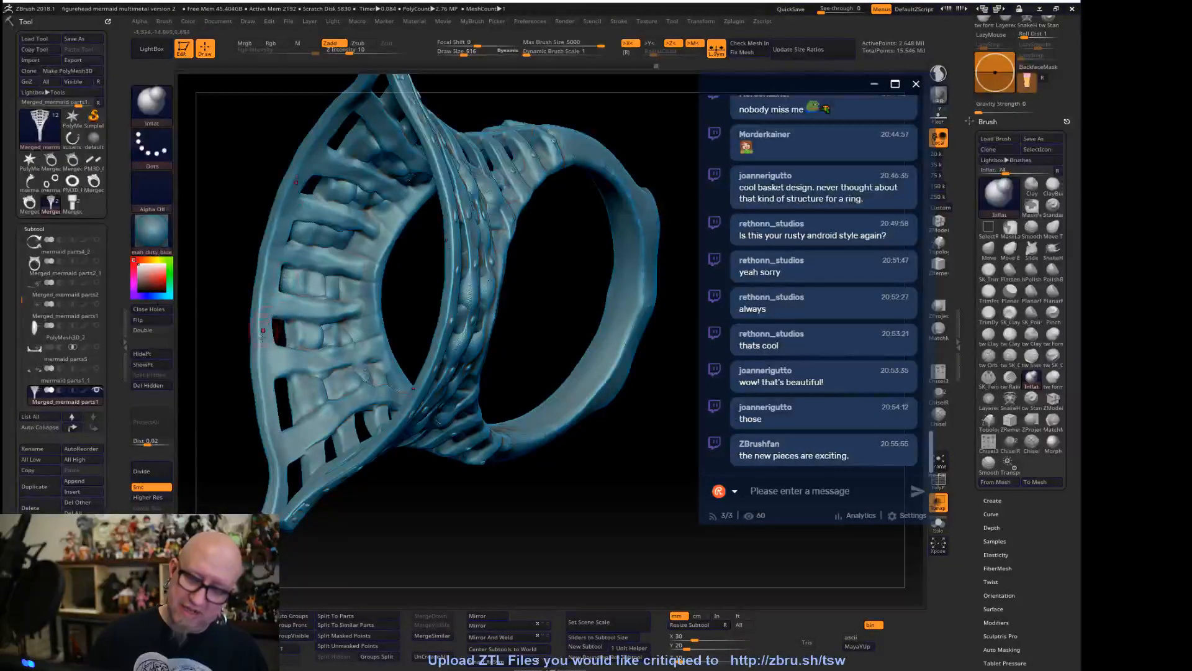
pyautogui.moveTo(293, 247); pyautogui.dragTo(280, 339)
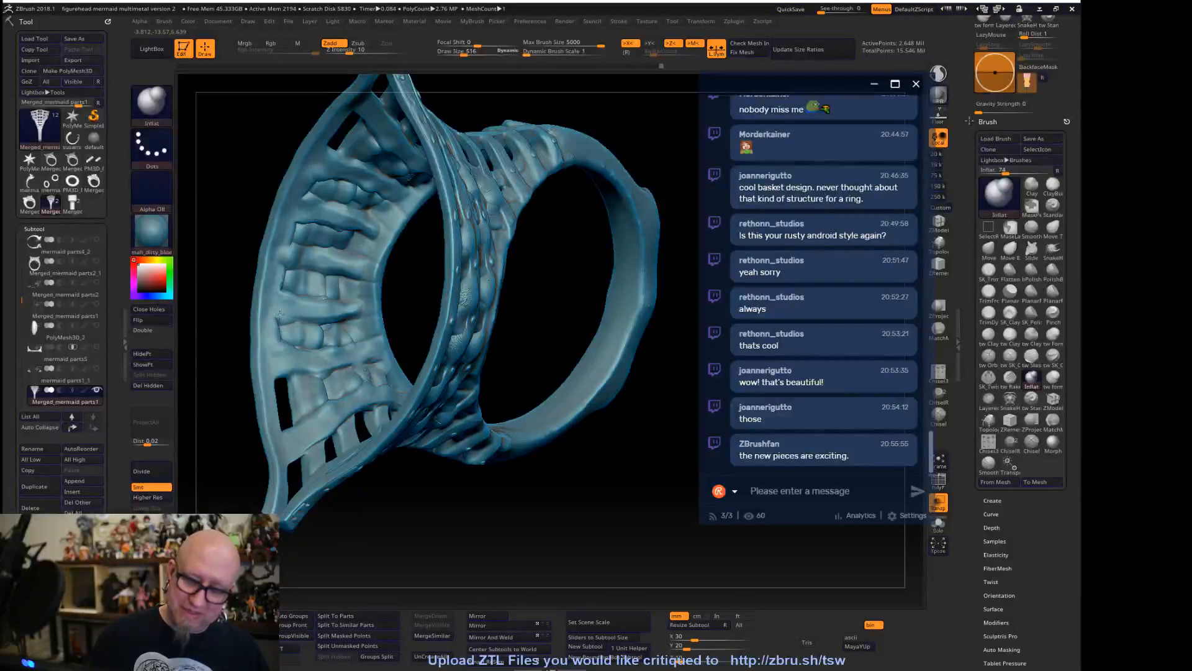
pyautogui.moveTo(320, 388)
pyautogui.mouseDown()
pyautogui.moveTo(304, 404)
pyautogui.moveTo(291, 397)
pyautogui.moveTo(293, 423)
pyautogui.moveTo(280, 385)
pyautogui.moveTo(286, 429)
pyautogui.moveTo(284, 388)
pyautogui.moveTo(292, 404)
pyautogui.mouseUp()
pyautogui.moveTo(429, 487)
pyautogui.mouseDown()
pyautogui.moveTo(447, 545)
pyautogui.moveTo(488, 440)
pyautogui.moveTo(435, 298)
pyautogui.mouseUp()
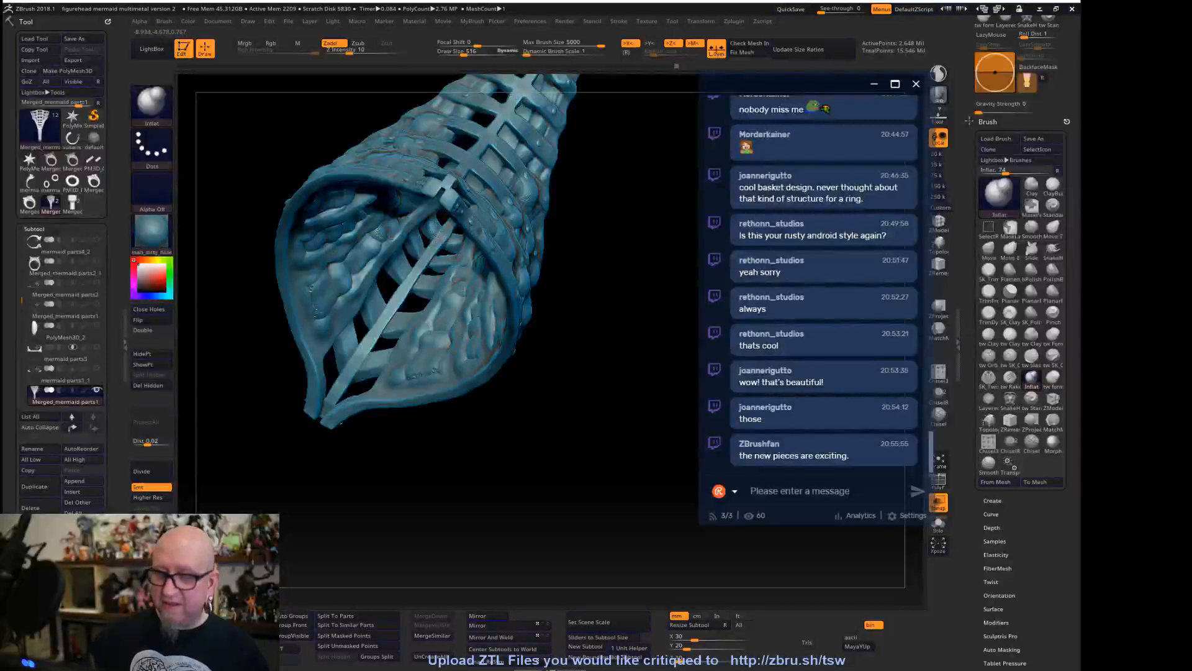
# Thicken the strips inside the basket's pointed end and on the outer lattice beside the finger opening, and smooth the joins
pyautogui.moveTo(575, 330); pyautogui.dragTo(556, 329)
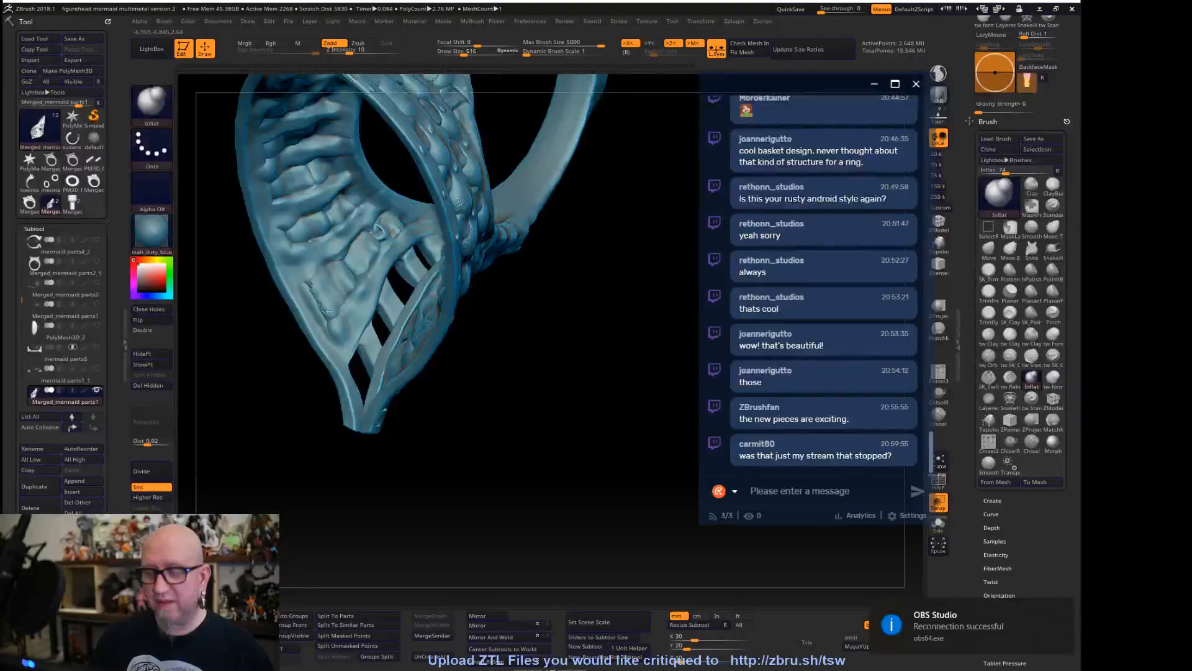
pyautogui.moveTo(565, 241); pyautogui.dragTo(547, 491)
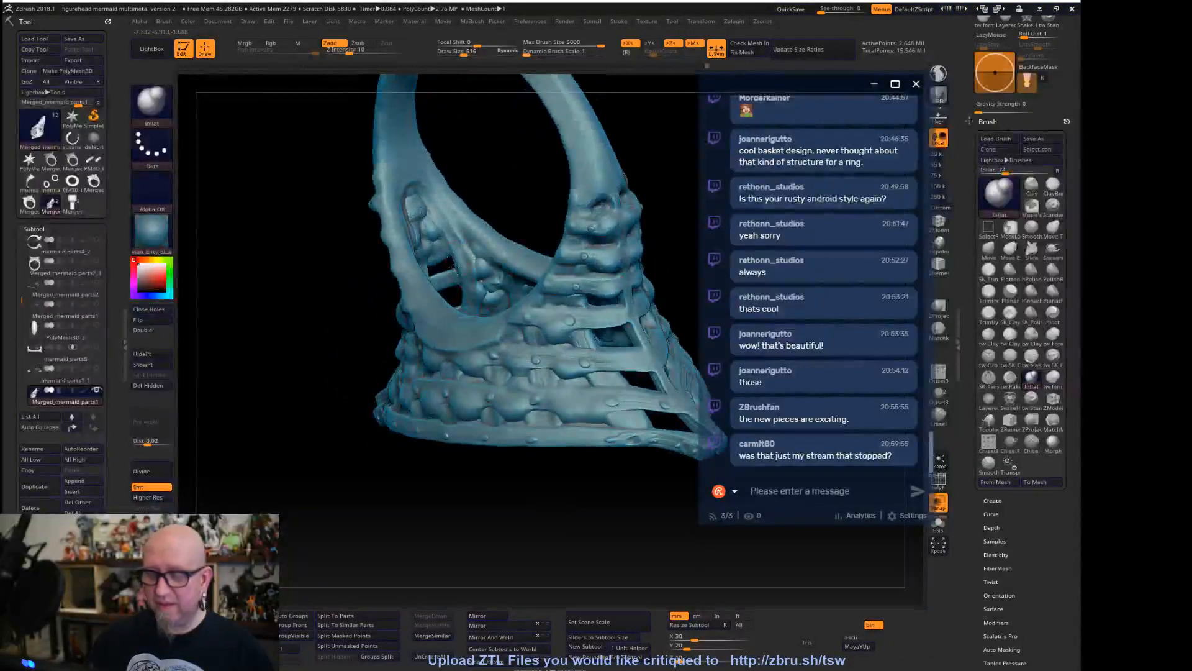
pyautogui.moveTo(435, 264); pyautogui.dragTo(452, 291)
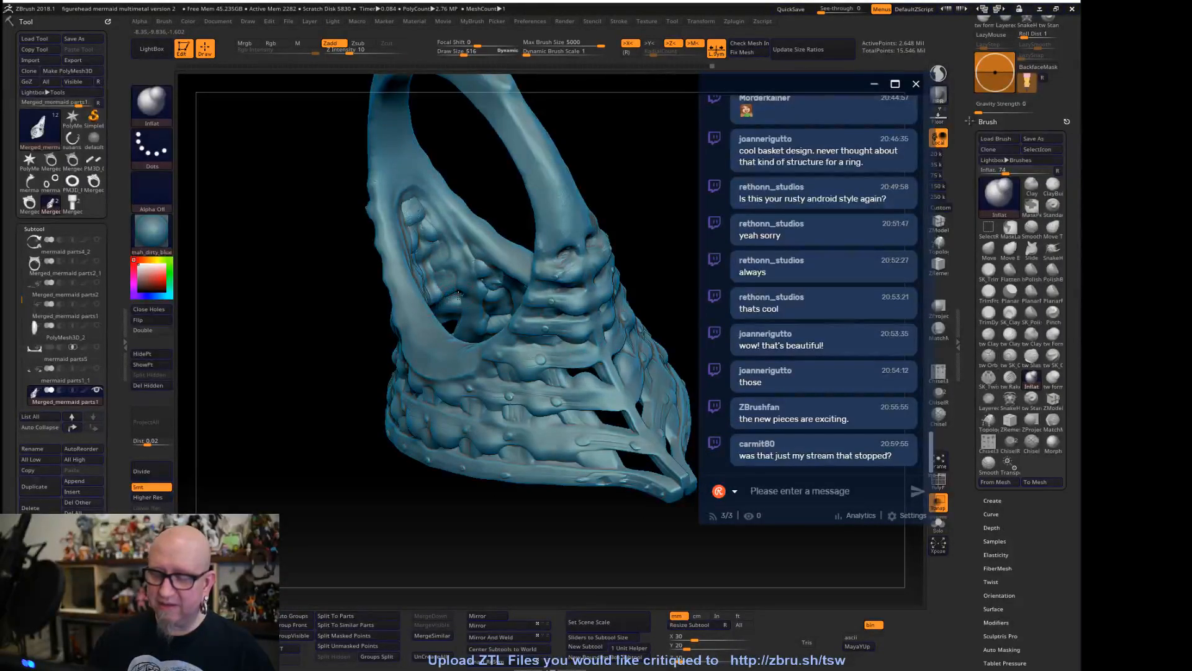
pyautogui.press('shift')
pyautogui.keyDown('shift'); pyautogui.moveTo(442, 297); pyautogui.dragTo(414, 231); pyautogui.keyUp('shift')
# Fill the remaining gaps in the basket's pointed tip and side weave with Inflat strokes, smoothing the bulges
pyautogui.moveTo(674, 187)
pyautogui.mouseDown()
pyautogui.moveTo(639, 158)
pyautogui.moveTo(596, 229)
pyautogui.moveTo(439, 297)
pyautogui.moveTo(458, 325)
pyautogui.moveTo(432, 354)
pyautogui.moveTo(467, 343)
pyautogui.mouseUp()
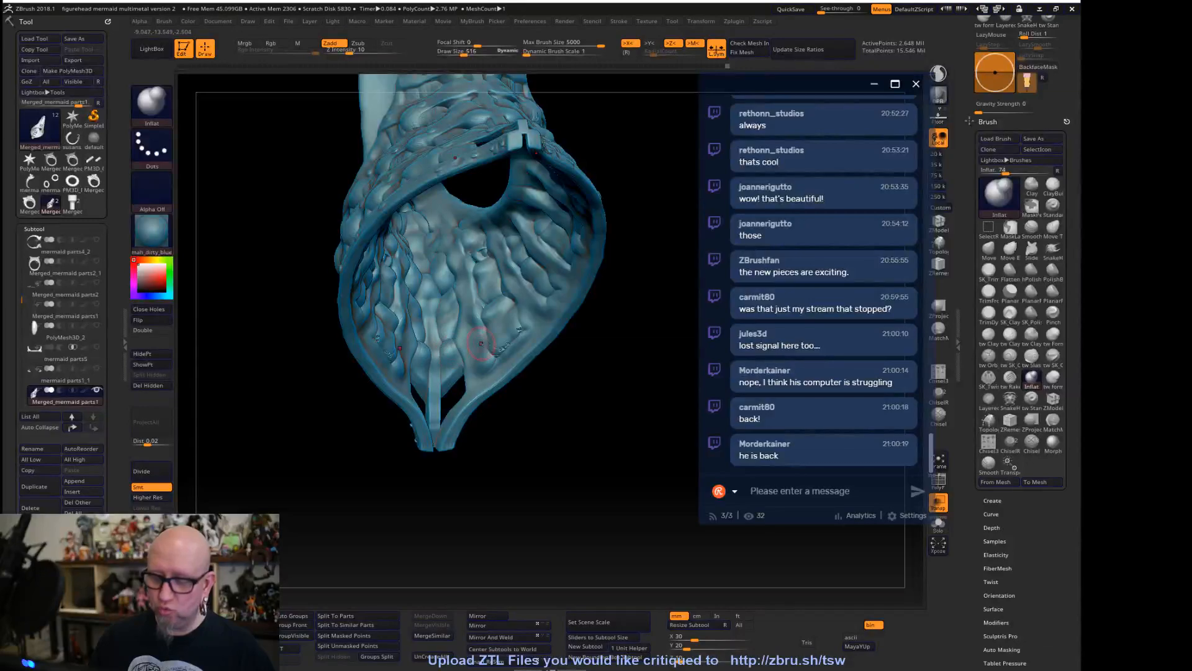
pyautogui.moveTo(621, 429); pyautogui.dragTo(532, 426)
pyautogui.moveTo(444, 404)
pyautogui.mouseDown()
pyautogui.moveTo(439, 390)
pyautogui.moveTo(462, 368)
pyautogui.moveTo(447, 350)
pyautogui.moveTo(440, 395)
pyautogui.mouseUp()
pyautogui.moveTo(461, 456)
pyautogui.mouseDown()
pyautogui.moveTo(527, 426)
pyautogui.moveTo(359, 256)
pyautogui.moveTo(342, 268)
pyautogui.moveTo(310, 227)
pyautogui.moveTo(261, 226)
pyautogui.moveTo(304, 195)
pyautogui.mouseUp()
pyautogui.press('shift')
pyautogui.moveTo(366, 359)
pyautogui.keyDown('shift'); pyautogui.mouseDown()
pyautogui.moveTo(355, 346)
pyautogui.moveTo(384, 376)
pyautogui.moveTo(365, 355)
pyautogui.mouseUp(); pyautogui.keyUp('shift')
pyautogui.moveTo(428, 301)
pyautogui.mouseDown(button='right')
pyautogui.moveTo(464, 309)
pyautogui.moveTo(449, 303)
pyautogui.moveTo(426, 210)
pyautogui.mouseUp(button='right')
pyautogui.moveTo(426, 211); pyautogui.dragTo(442, 276)
pyautogui.moveTo(475, 516)
pyautogui.mouseDown()
pyautogui.moveTo(481, 366)
pyautogui.moveTo(556, 265)
pyautogui.moveTo(518, 295)
pyautogui.mouseUp()
pyautogui.press('shift')
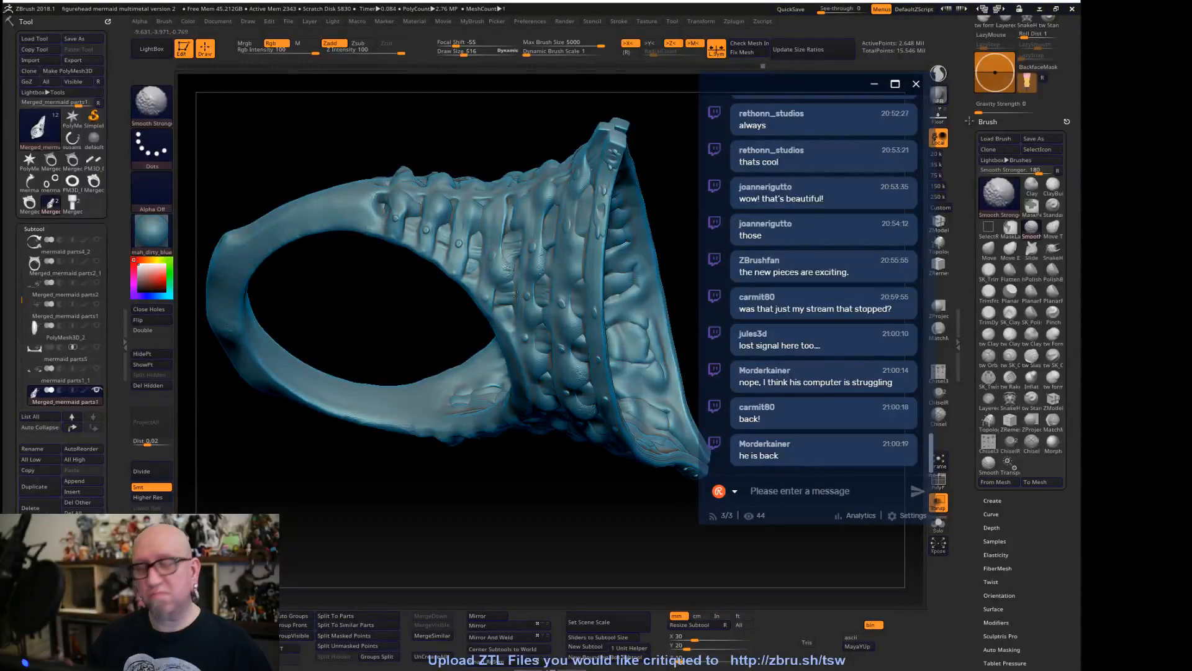
# Smooth the swollen weave on the basket's outer side between the finger opening and the rim
pyautogui.moveTo(665, 273)
pyautogui.mouseDown()
pyautogui.moveTo(679, 261)
pyautogui.moveTo(520, 501)
pyautogui.mouseUp()
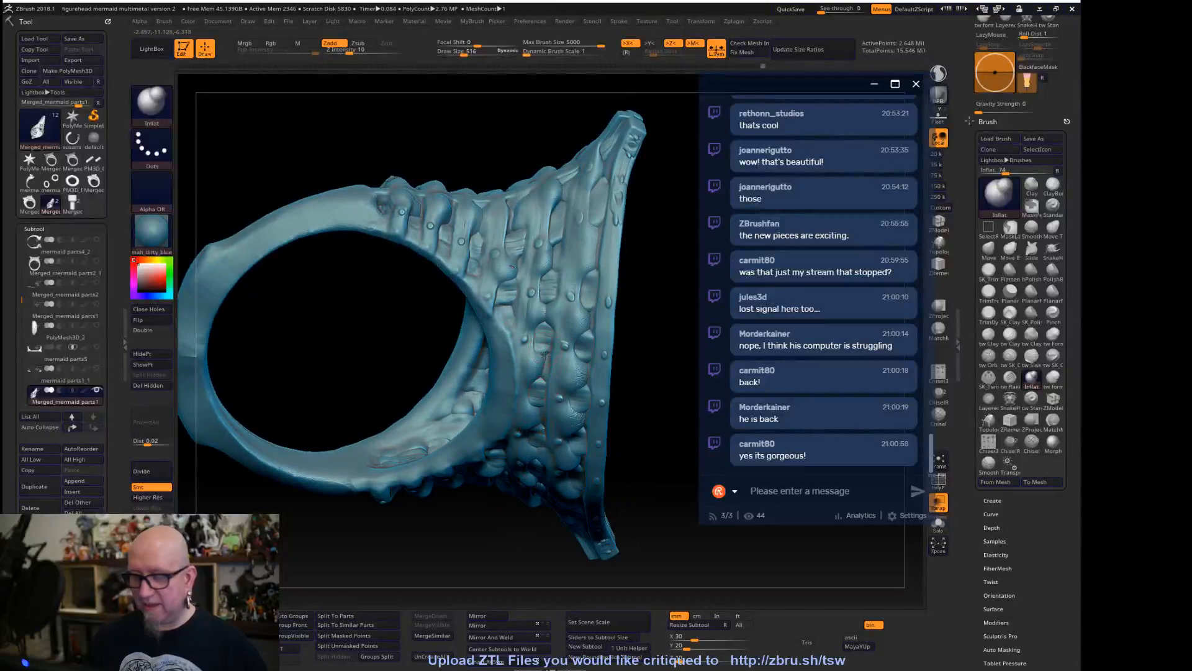
pyautogui.moveTo(583, 385)
pyautogui.keyDown('shift'); pyautogui.mouseDown()
pyautogui.moveTo(578, 422)
pyautogui.moveTo(518, 428)
pyautogui.mouseUp(); pyautogui.keyUp('shift')
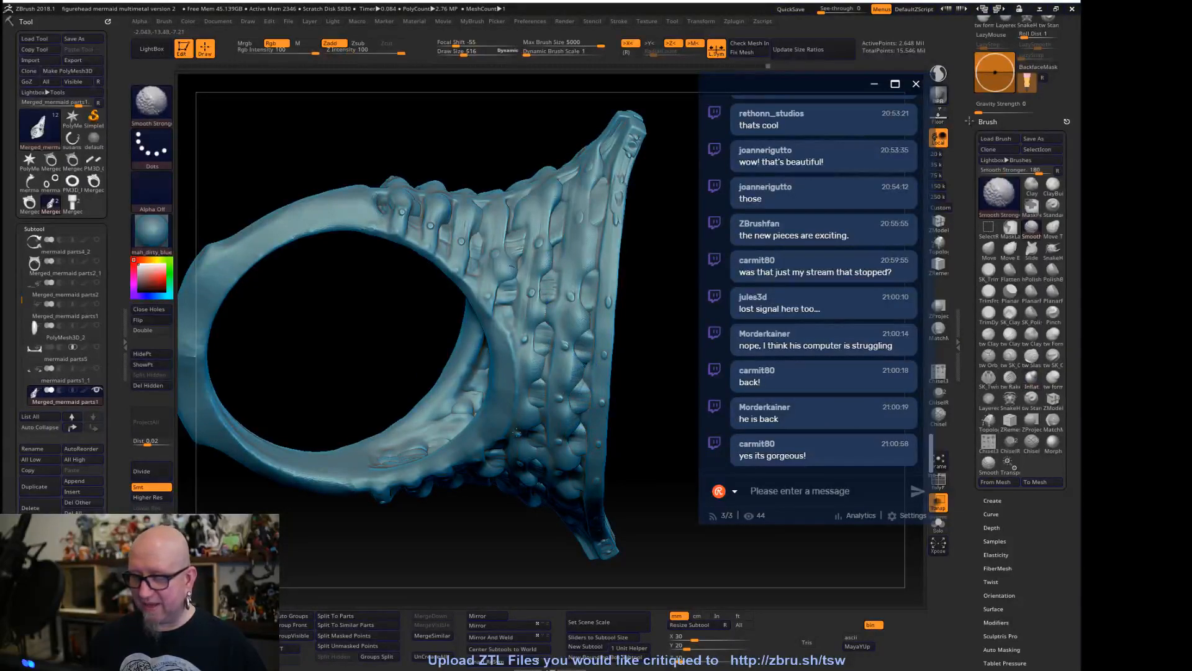
pyautogui.moveTo(584, 373); pyautogui.dragTo(585, 363)
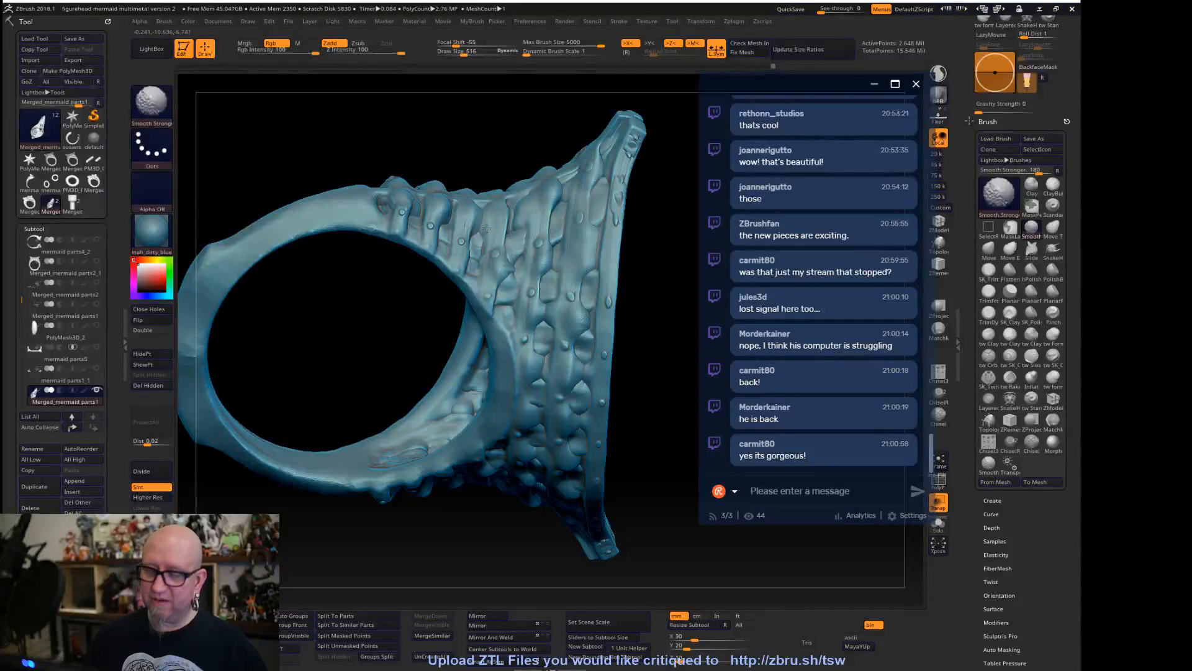
pyautogui.press('shift')
pyautogui.moveTo(651, 280); pyautogui.dragTo(678, 273)
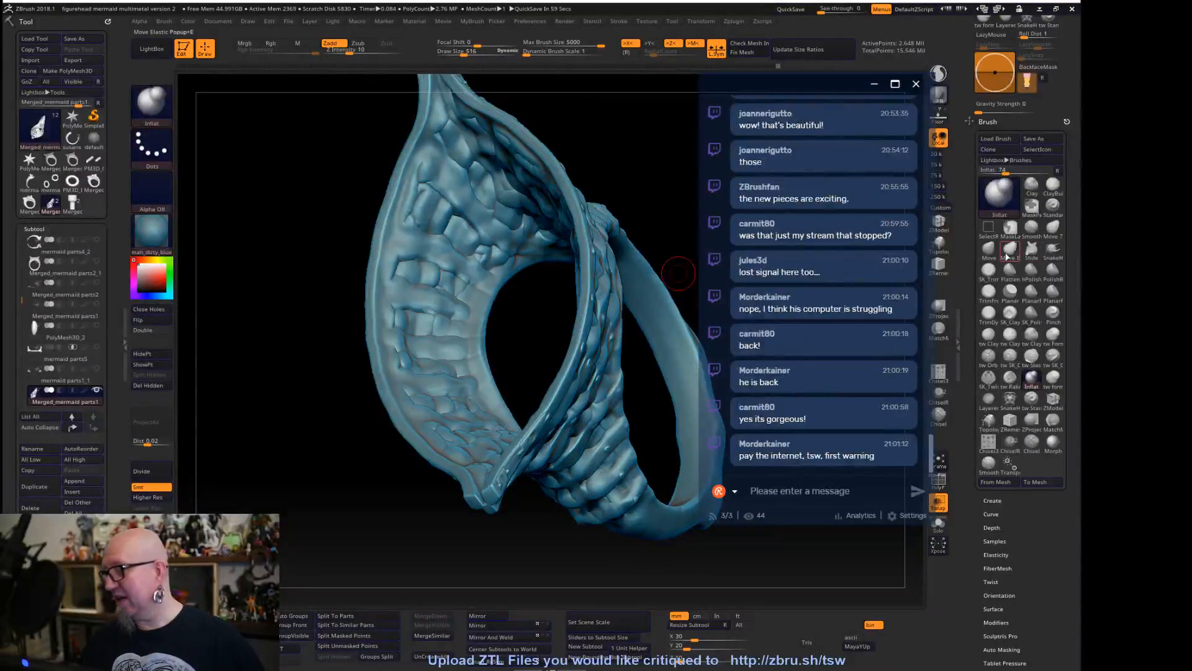
# Flatten the basket's bumpy inner wall with the hPolish brush at draw size 1404
pyautogui.click(1031, 270)
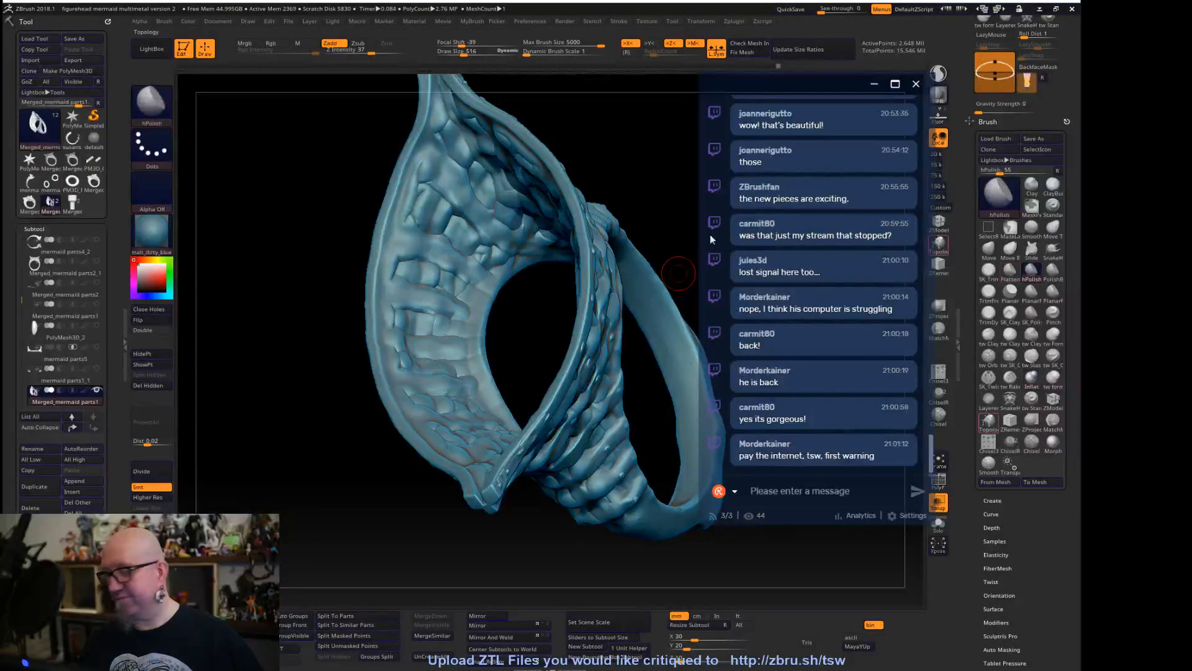
pyautogui.press('space')
pyautogui.moveTo(444, 293); pyautogui.dragTo(463, 293)
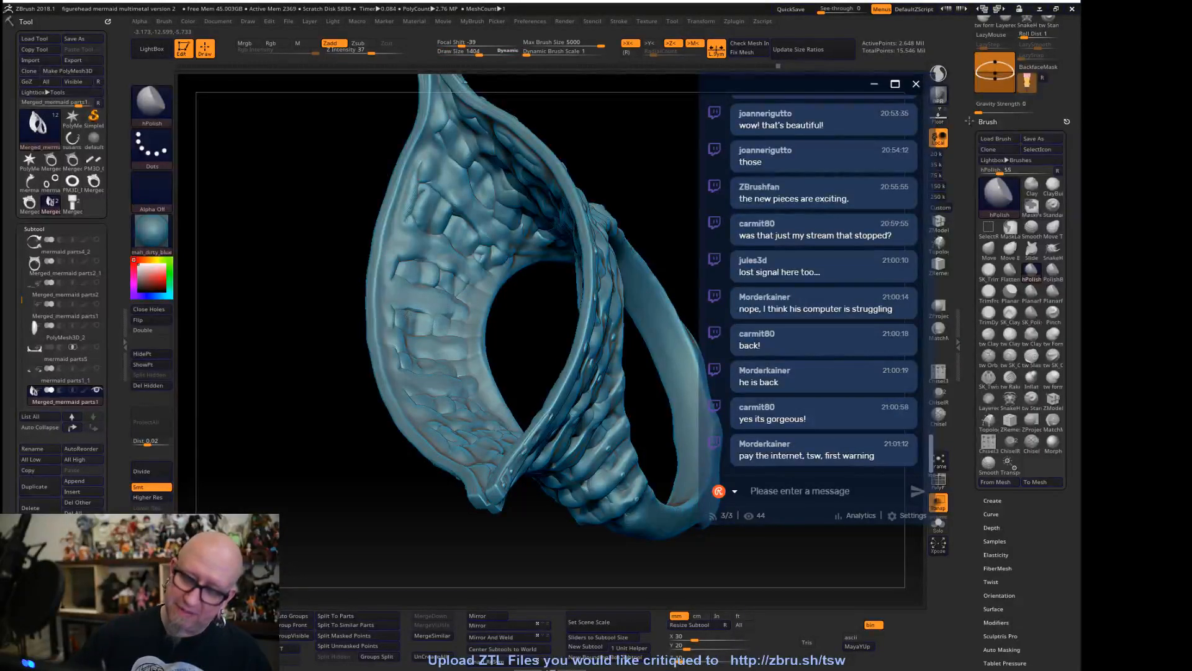
pyautogui.moveTo(404, 262)
pyautogui.mouseDown()
pyautogui.moveTo(428, 181)
pyautogui.moveTo(454, 212)
pyautogui.mouseUp()
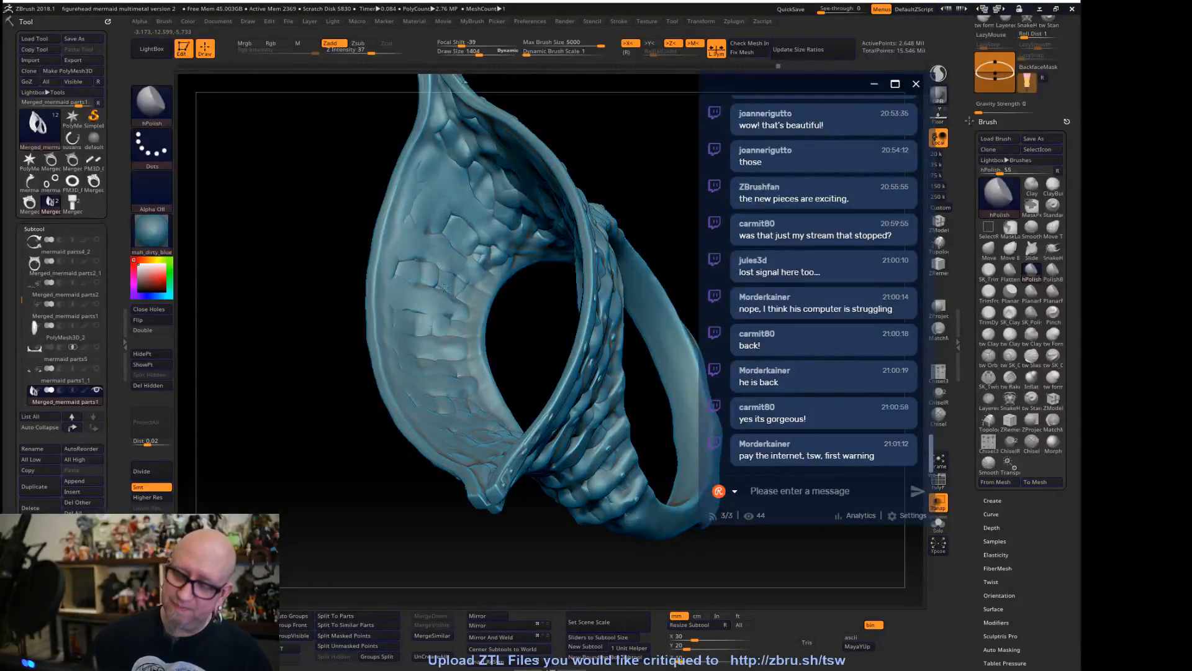
pyautogui.moveTo(615, 173); pyautogui.dragTo(485, 156)
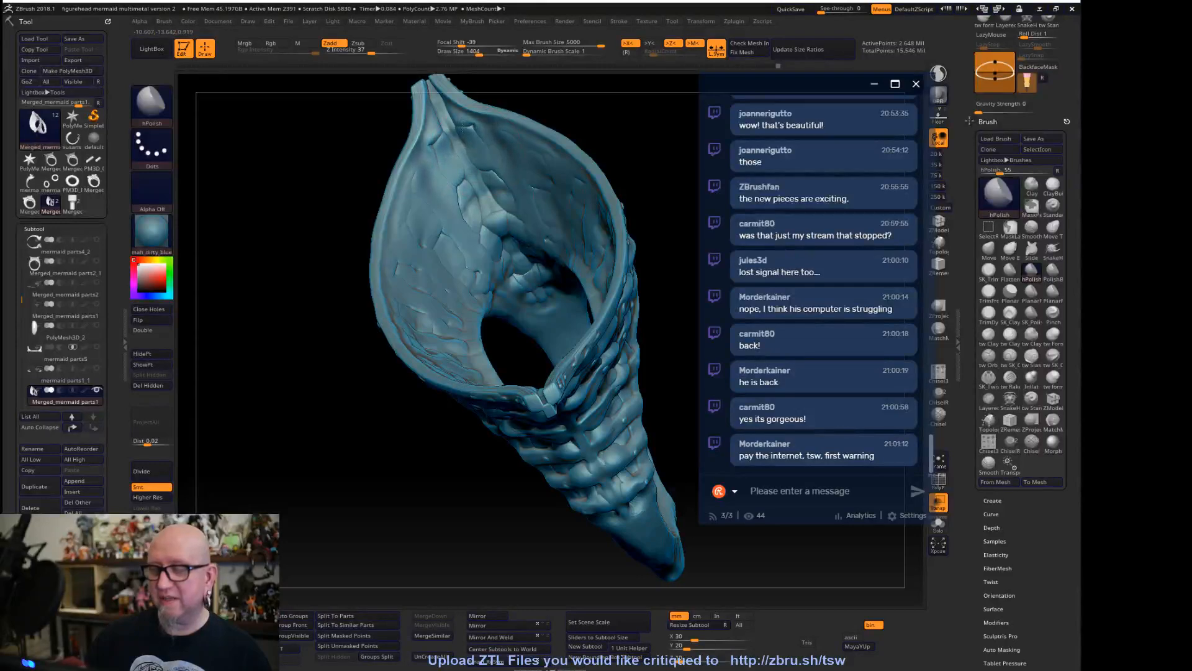
# Polish the basket's interior toward the pointed end and the inner surfaces around the finger opening
pyautogui.moveTo(654, 147); pyautogui.dragTo(639, 213)
pyautogui.moveTo(579, 435); pyautogui.dragTo(517, 333)
pyautogui.moveTo(561, 387)
pyautogui.mouseDown()
pyautogui.moveTo(540, 283)
pyautogui.moveTo(594, 230)
pyautogui.mouseUp()
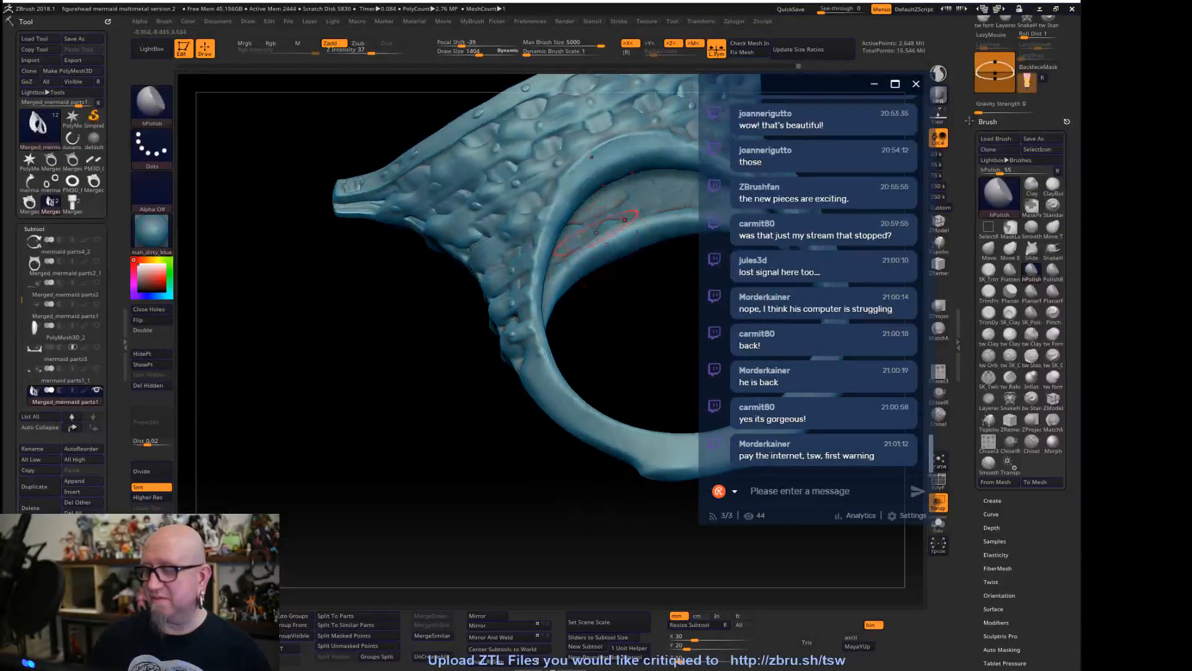
pyautogui.moveTo(596, 293); pyautogui.dragTo(644, 232)
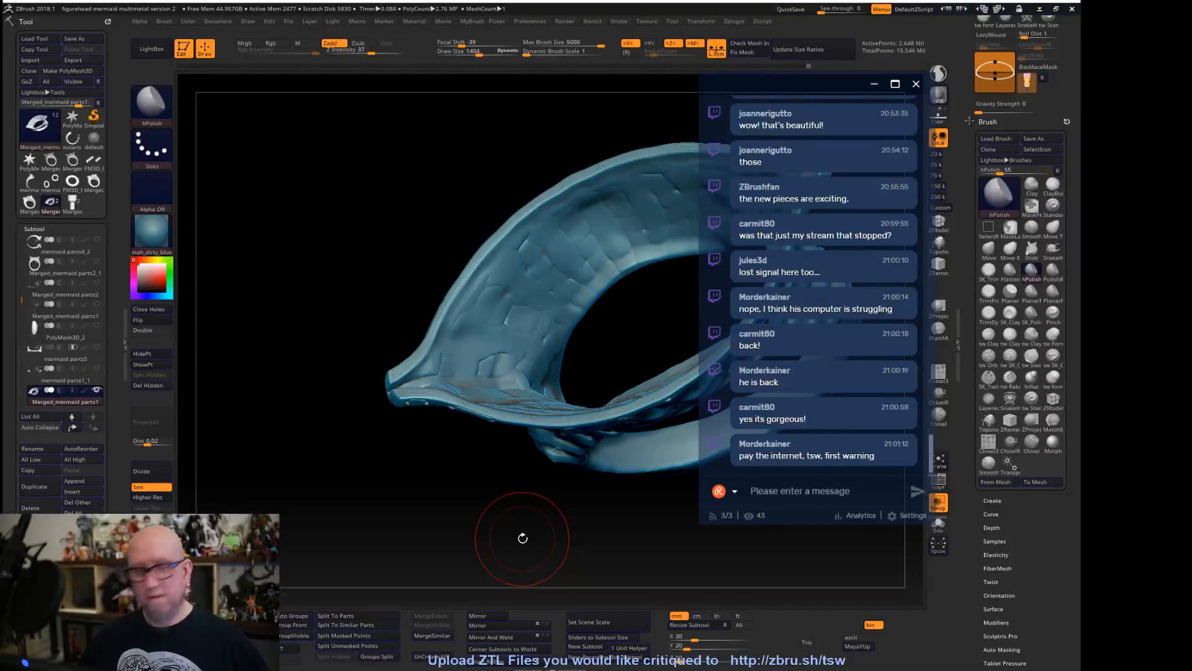
pyautogui.moveTo(471, 508); pyautogui.dragTo(471, 508)
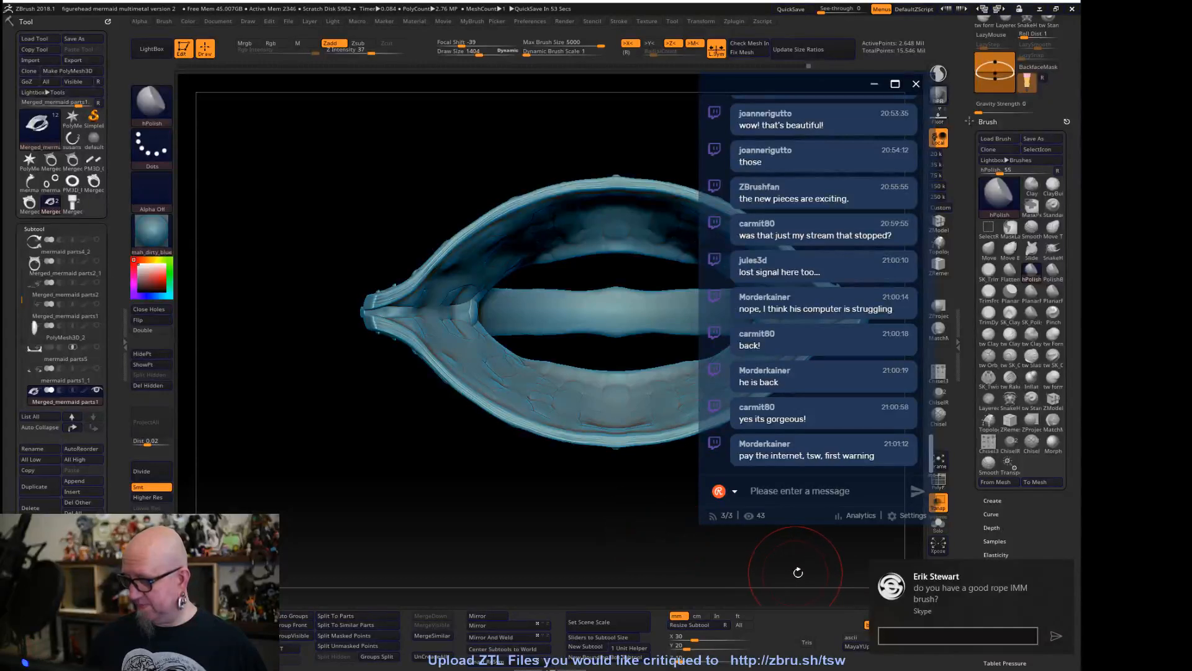
# Dismiss the message notification, turn off X symmetry, and remesh the ring body with a gizmo remesh deformer
pyautogui.click(1067, 565)
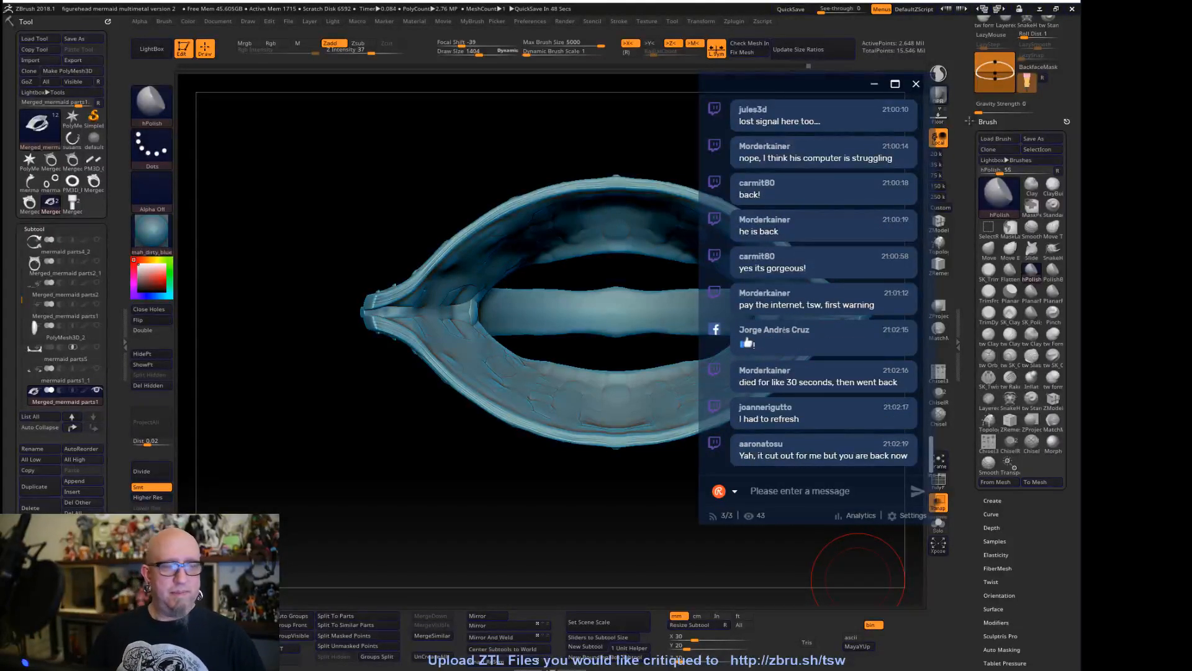
pyautogui.moveTo(585, 489); pyautogui.dragTo(440, 574)
pyautogui.moveTo(528, 427); pyautogui.dragTo(517, 348)
pyautogui.keyDown('alt'); pyautogui.moveTo(451, 400); pyautogui.dragTo(501, 375); pyautogui.keyUp('alt')
pyautogui.press('w')
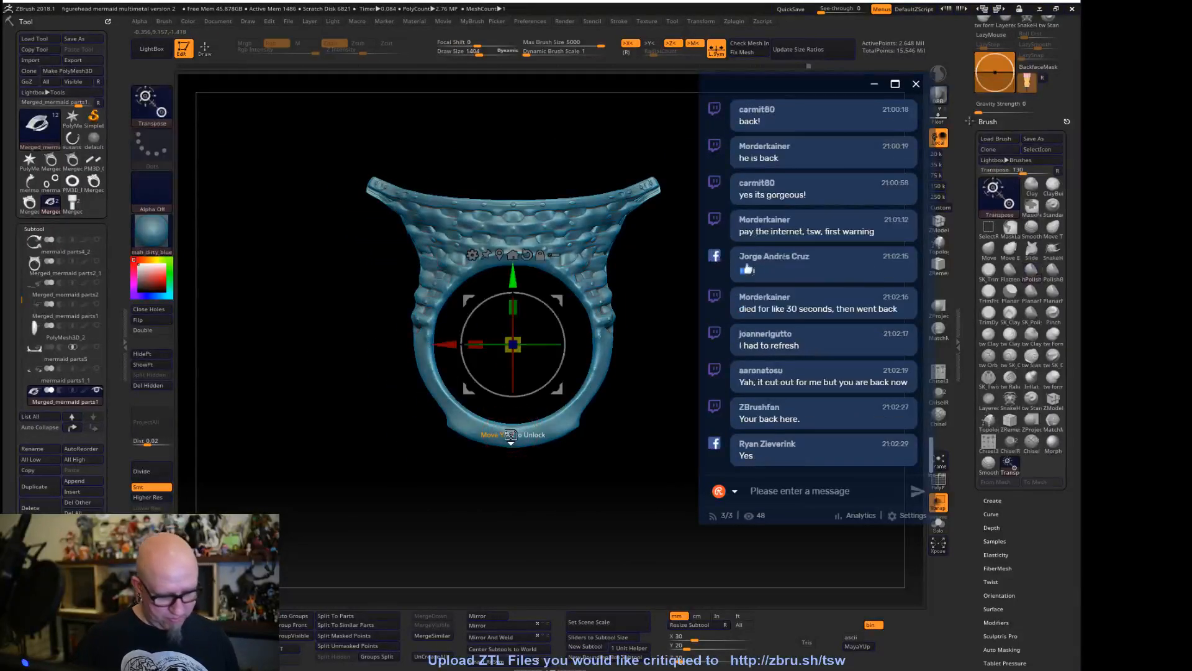
pyautogui.click(513, 253)
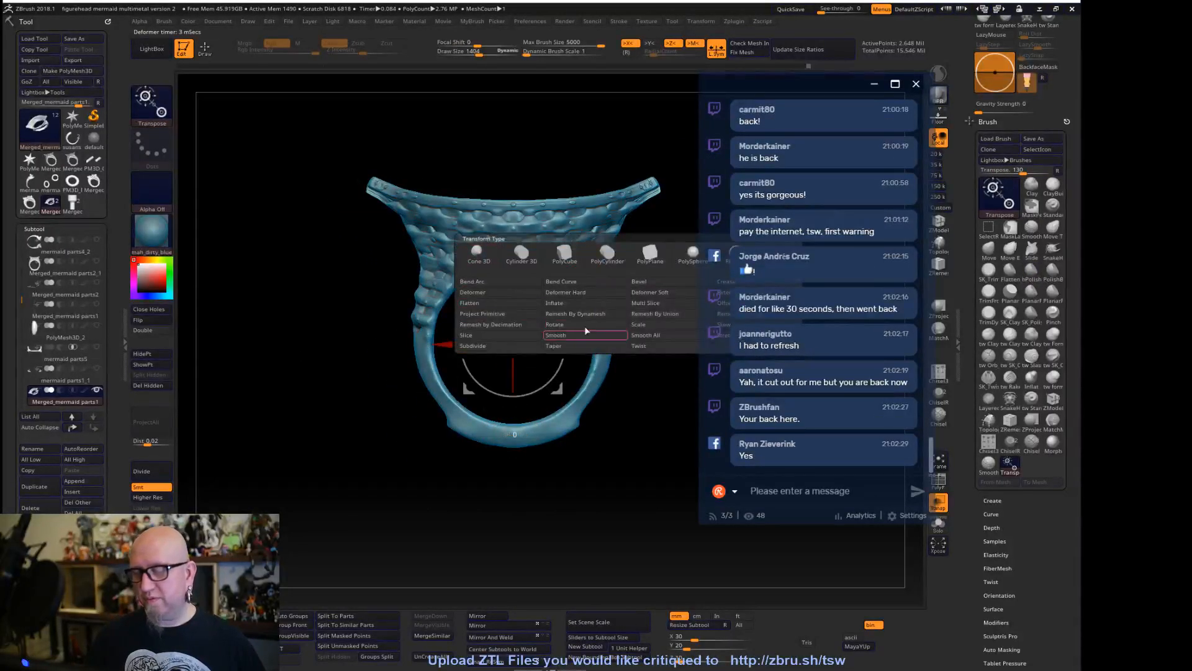
pyautogui.press('x')
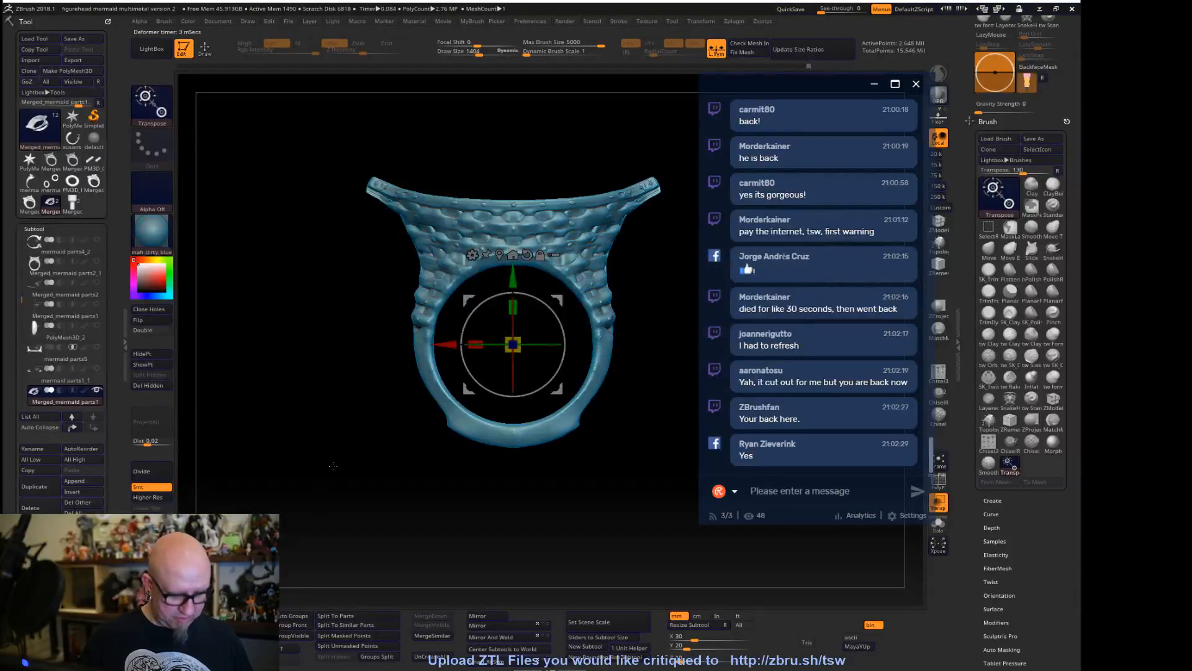
pyautogui.click(472, 254)
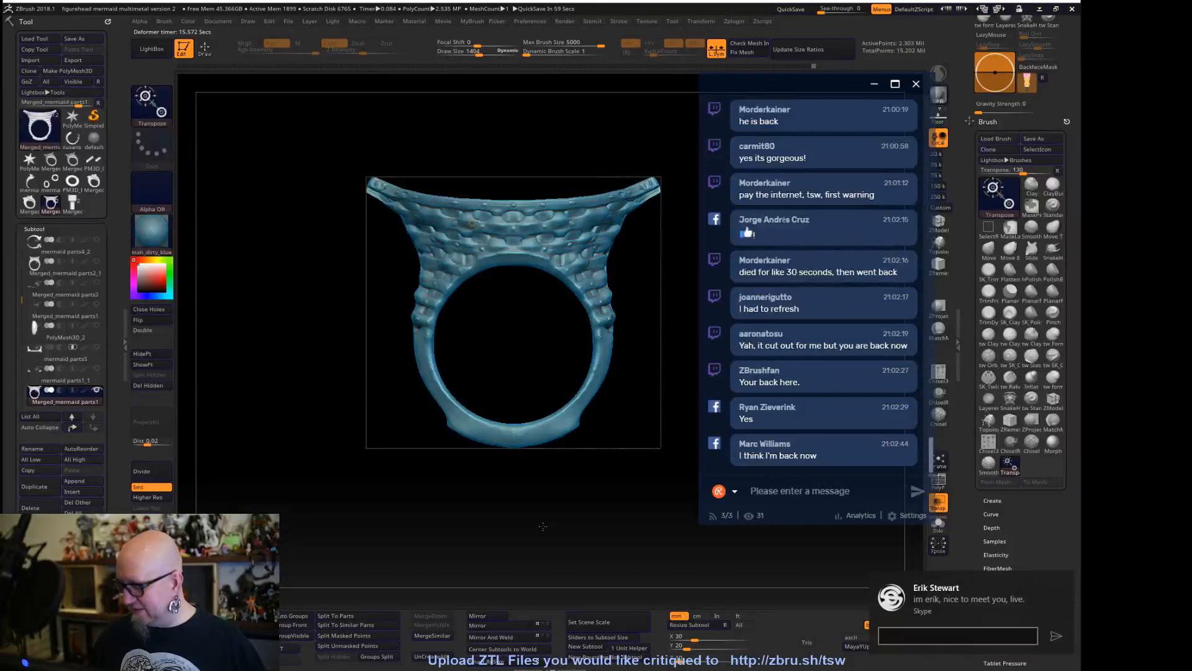
# Return to drawing with hPolish, turn on Sculptris Pro, and smooth the basket's outer weave
pyautogui.click(1064, 582)
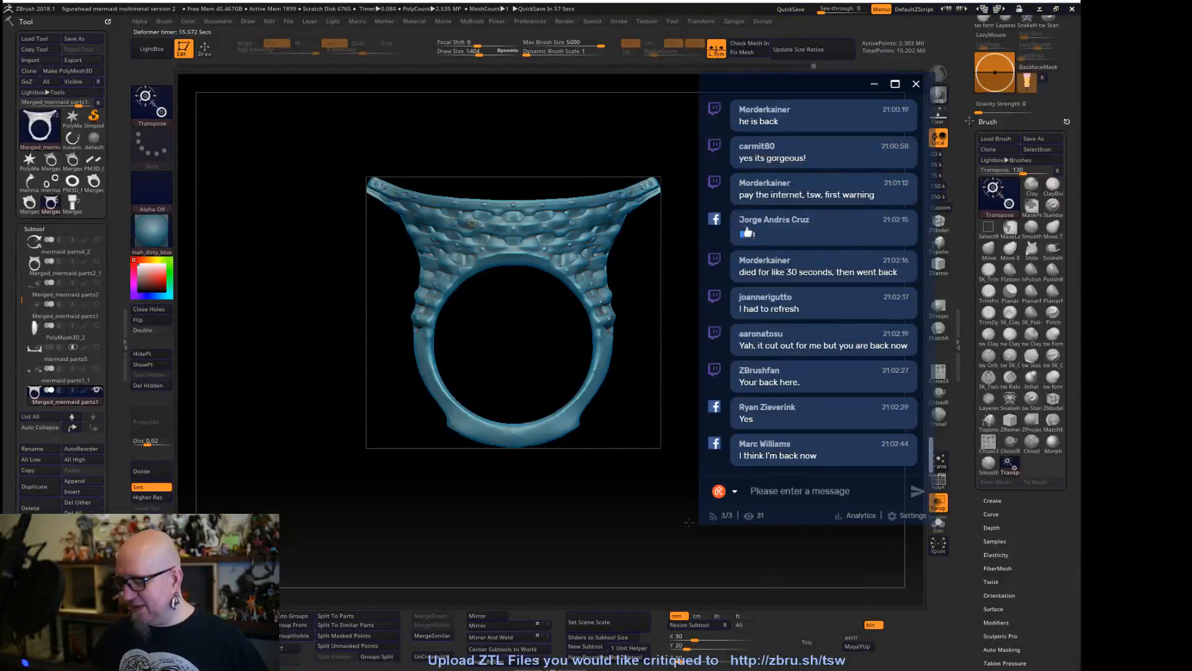
pyautogui.moveTo(508, 511); pyautogui.dragTo(511, 559)
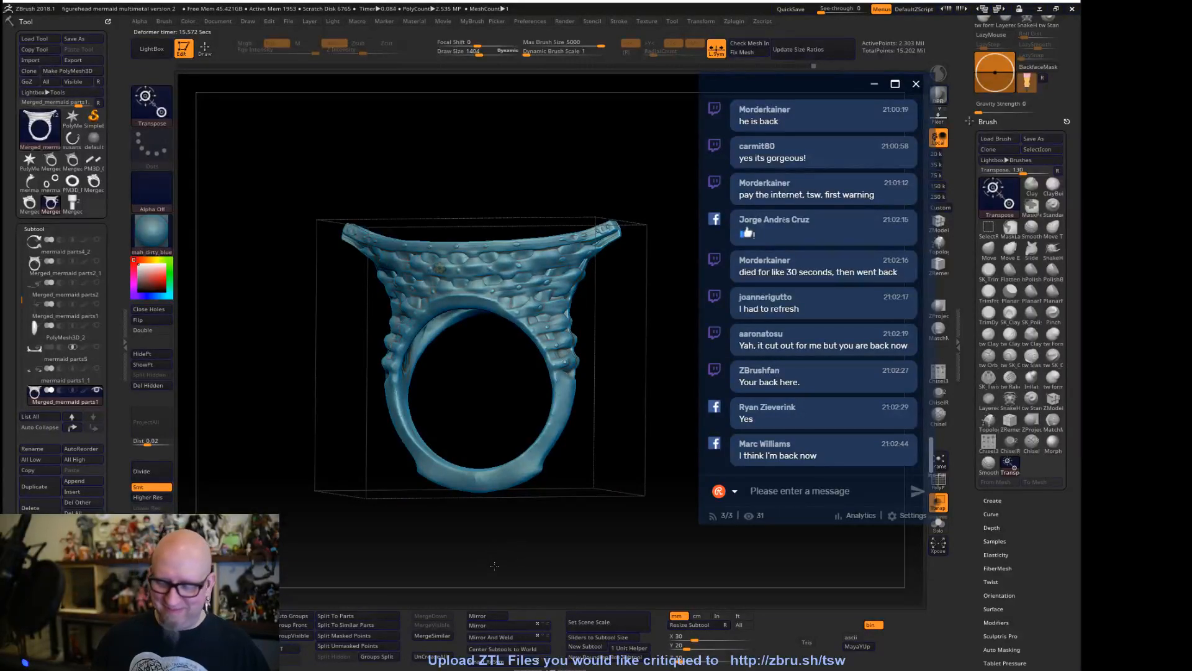
pyautogui.press('q')
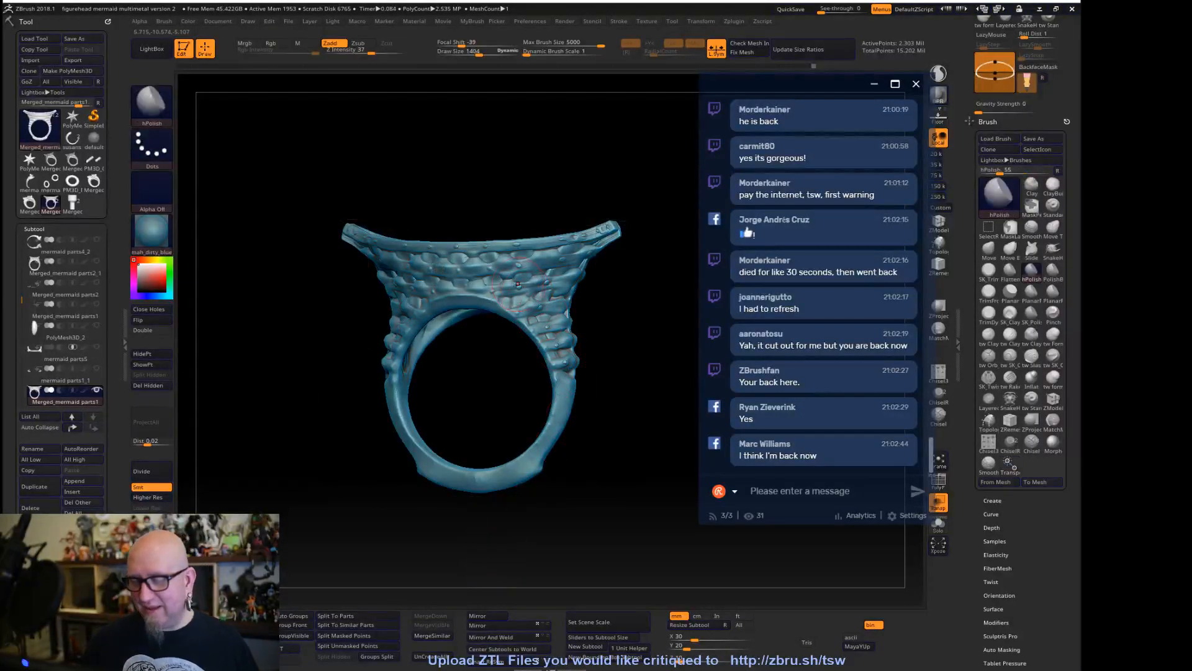
pyautogui.press('shift')
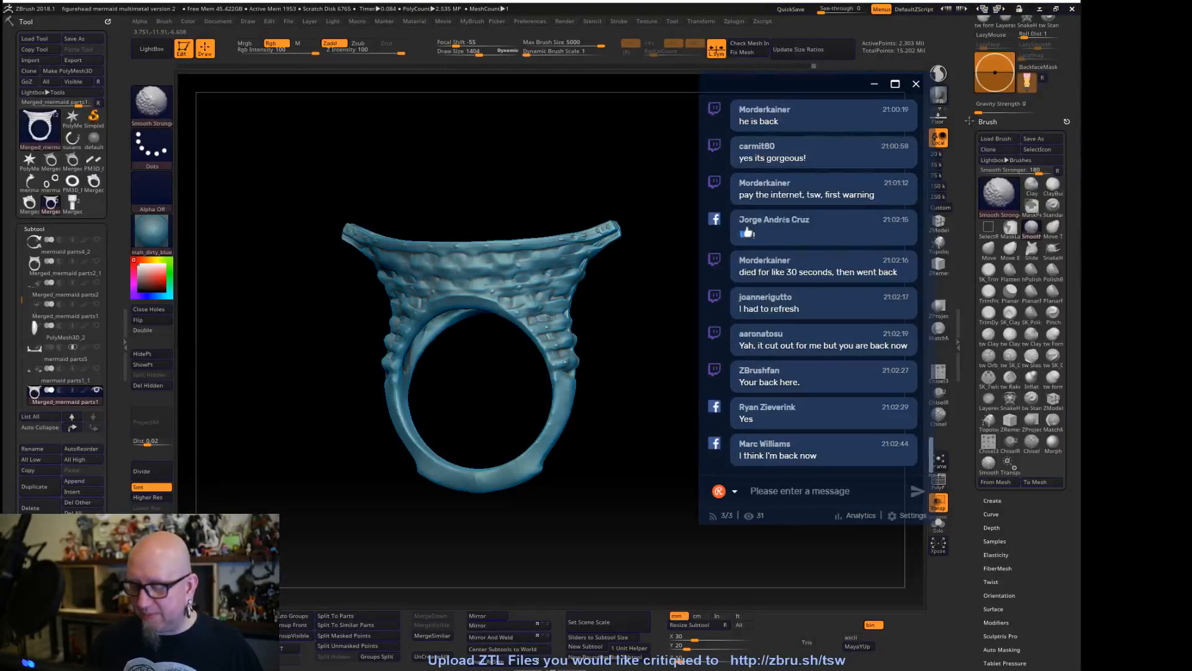
pyautogui.moveTo(625, 470); pyautogui.dragTo(659, 460)
pyautogui.moveTo(584, 433)
pyautogui.mouseDown()
pyautogui.moveTo(617, 442)
pyautogui.moveTo(607, 401)
pyautogui.mouseUp()
pyautogui.press('shift')
pyautogui.keyDown('shift'); pyautogui.moveTo(344, 371); pyautogui.dragTo(363, 440); pyautogui.keyUp('shift')
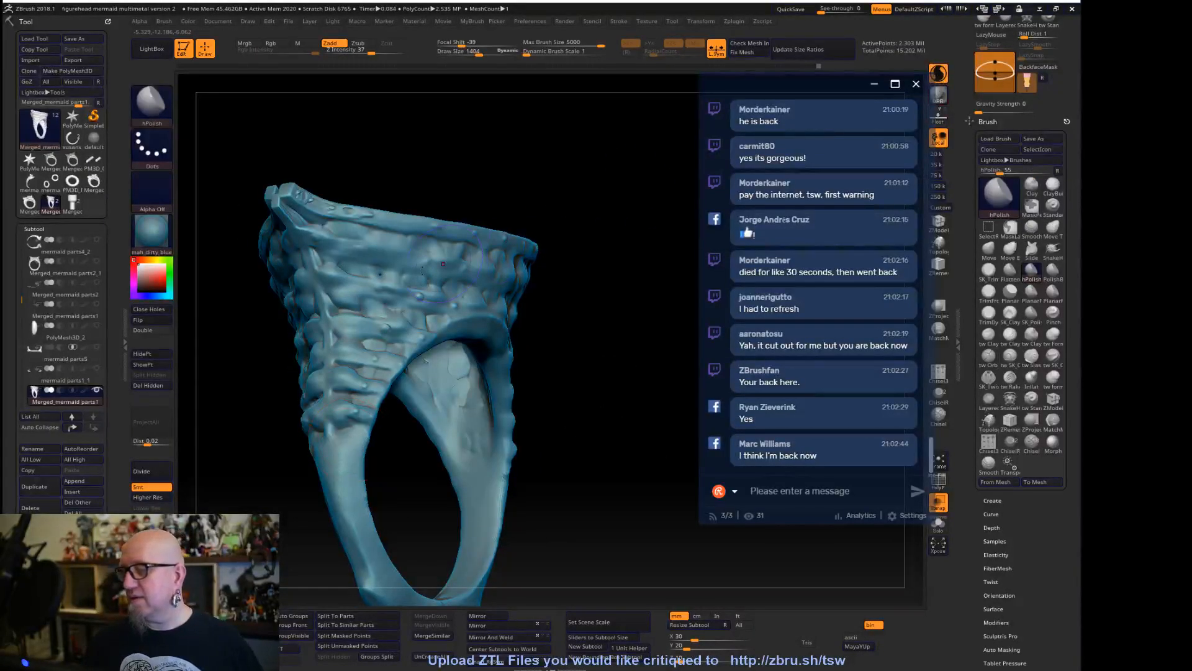
# Set the draw size to 1739, restore X symmetry, and smooth the weave off the basket's outer wall above the shank
pyautogui.press('space')
pyautogui.press('shift')
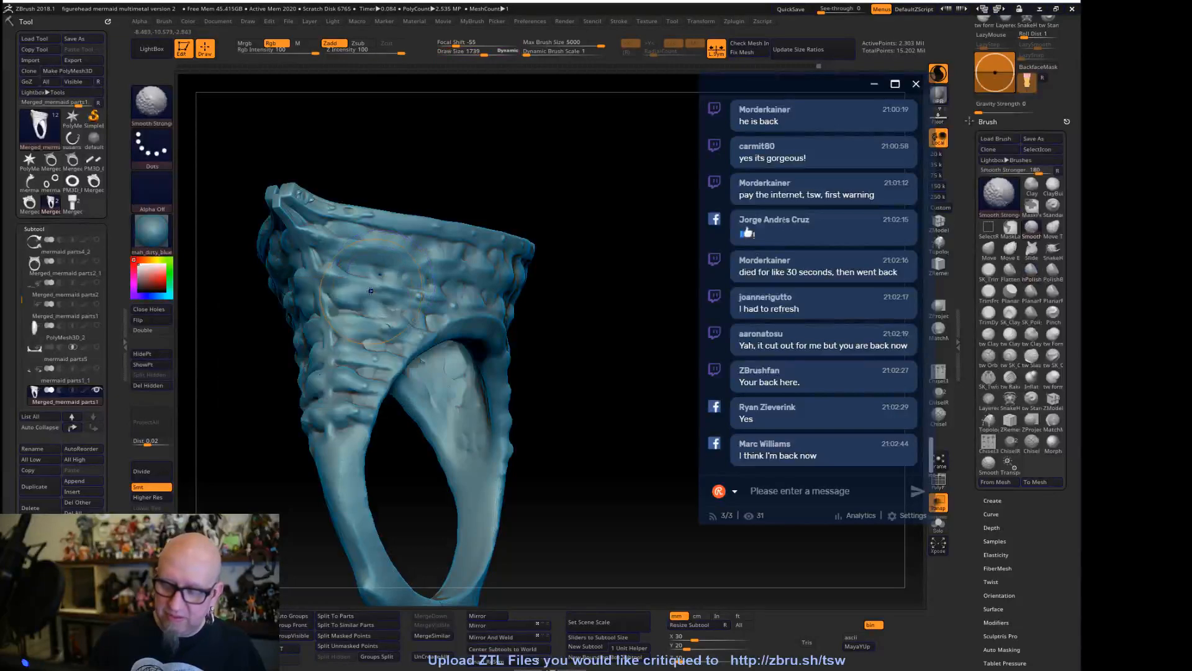
pyautogui.moveTo(358, 328)
pyautogui.keyDown('shift'); pyautogui.mouseDown()
pyautogui.moveTo(354, 311)
pyautogui.moveTo(348, 344)
pyautogui.moveTo(396, 321)
pyautogui.mouseUp(); pyautogui.keyUp('shift')
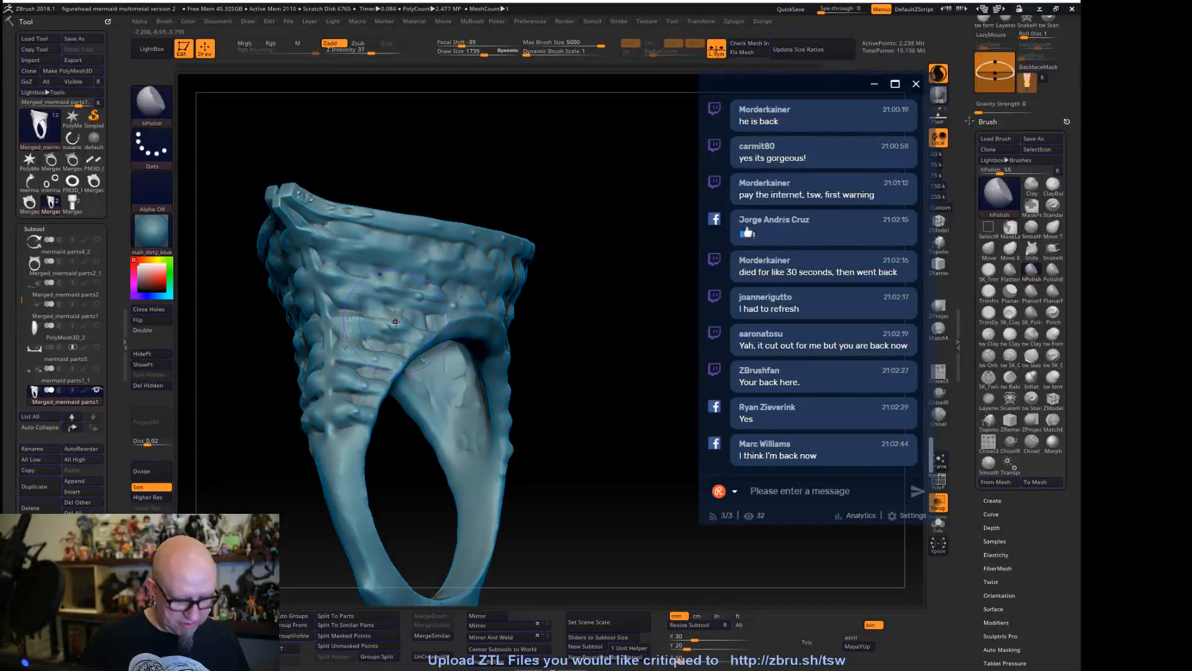
pyautogui.press('shift')
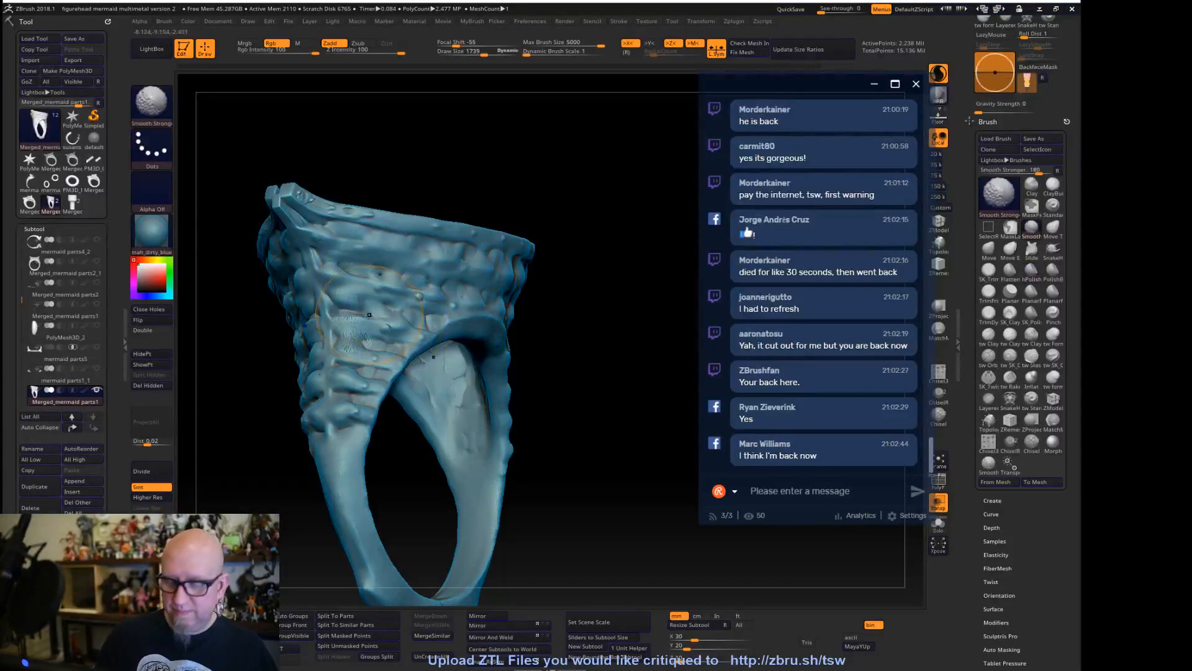
pyautogui.moveTo(316, 226)
pyautogui.keyDown('shift'); pyautogui.mouseDown()
pyautogui.moveTo(330, 267)
pyautogui.moveTo(323, 231)
pyautogui.moveTo(307, 273)
pyautogui.moveTo(347, 321)
pyautogui.moveTo(345, 360)
pyautogui.moveTo(398, 292)
pyautogui.moveTo(372, 363)
pyautogui.moveTo(440, 273)
pyautogui.moveTo(429, 292)
pyautogui.moveTo(491, 266)
pyautogui.moveTo(500, 239)
pyautogui.mouseUp(); pyautogui.keyUp('shift')
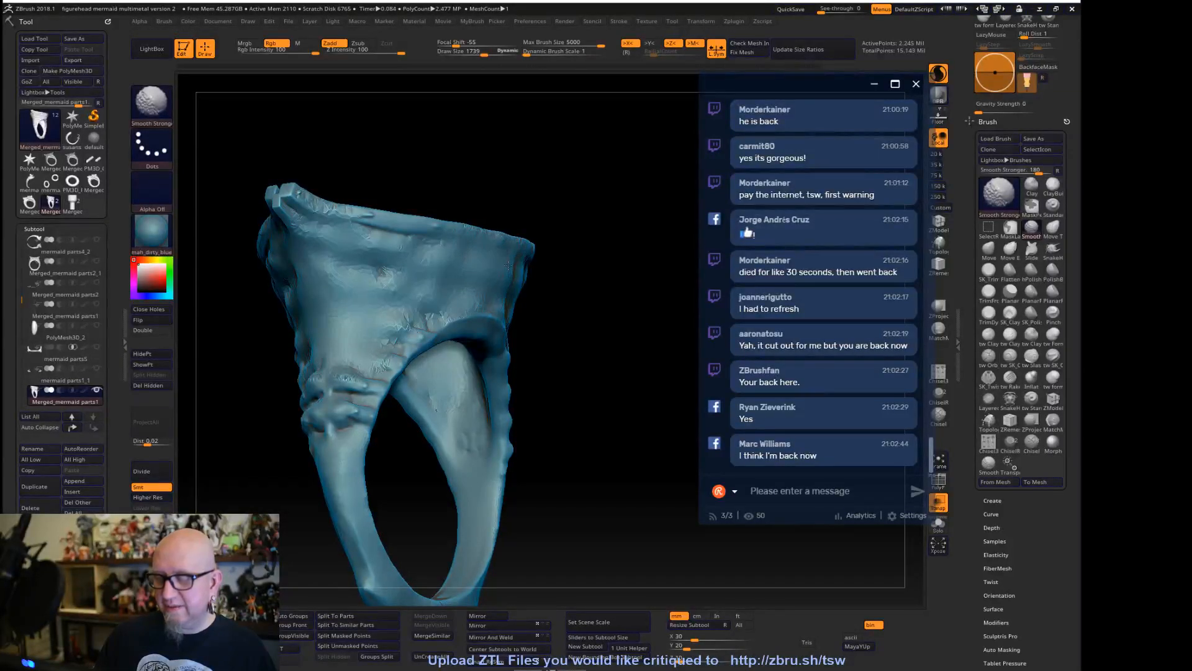
# Smooth away the remaining weave bumps on the basket's outer wall, down the shank's shoulders and out to the pointed ends
pyautogui.moveTo(372, 225)
pyautogui.keyDown('shift'); pyautogui.mouseDown()
pyautogui.moveTo(374, 240)
pyautogui.moveTo(372, 222)
pyautogui.moveTo(407, 217)
pyautogui.mouseUp(); pyautogui.keyUp('shift')
pyautogui.moveTo(337, 405)
pyautogui.keyDown('shift'); pyautogui.mouseDown()
pyautogui.moveTo(307, 385)
pyautogui.moveTo(351, 390)
pyautogui.moveTo(351, 419)
pyautogui.moveTo(373, 422)
pyautogui.moveTo(398, 397)
pyautogui.moveTo(421, 331)
pyautogui.moveTo(410, 342)
pyautogui.mouseUp(); pyautogui.keyUp('shift')
pyautogui.moveTo(578, 344); pyautogui.dragTo(695, 357)
pyautogui.moveTo(682, 549)
pyautogui.keyDown('alt'); pyautogui.mouseDown()
pyautogui.moveTo(663, 498)
pyautogui.moveTo(609, 518)
pyautogui.moveTo(636, 534)
pyautogui.moveTo(531, 572)
pyautogui.moveTo(615, 304)
pyautogui.moveTo(641, 332)
pyautogui.moveTo(593, 326)
pyautogui.moveTo(622, 263)
pyautogui.mouseUp(); pyautogui.keyUp('alt')
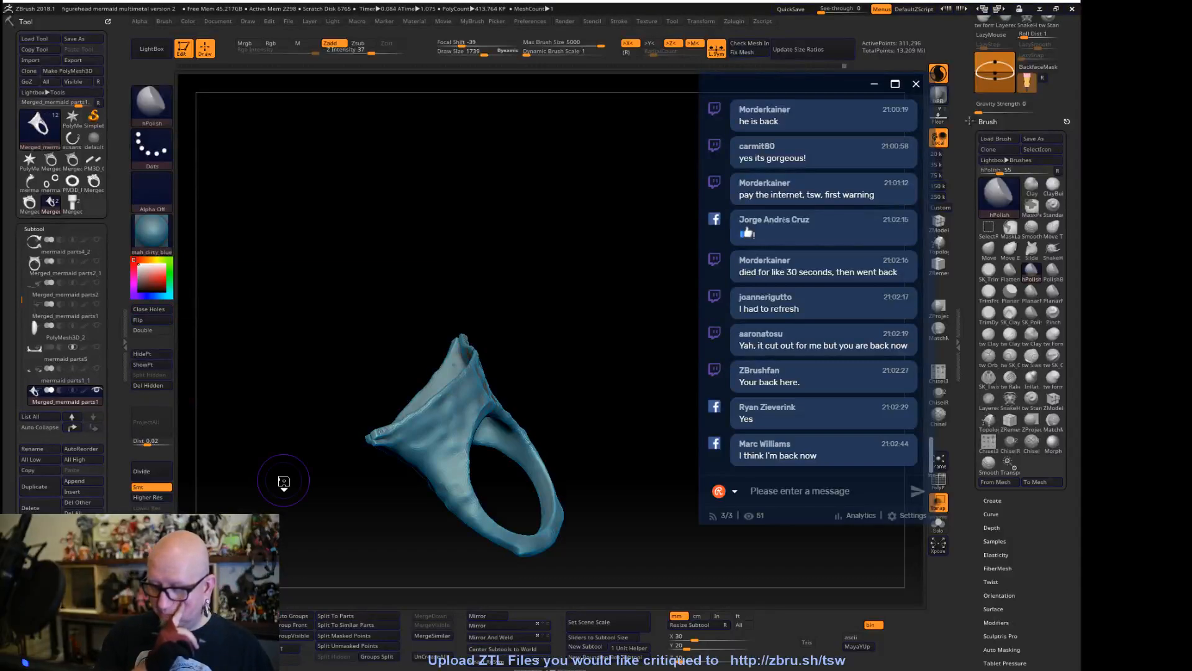
pyautogui.moveTo(285, 481)
pyautogui.mouseDown()
pyautogui.moveTo(598, 418)
pyautogui.moveTo(665, 327)
pyautogui.moveTo(631, 457)
pyautogui.moveTo(513, 521)
pyautogui.mouseUp()
pyautogui.keyDown('shift'); pyautogui.moveTo(415, 333); pyautogui.dragTo(428, 331); pyautogui.keyUp('shift')
pyautogui.moveTo(553, 455)
pyautogui.mouseDown()
pyautogui.moveTo(606, 444)
pyautogui.moveTo(617, 458)
pyautogui.mouseUp()
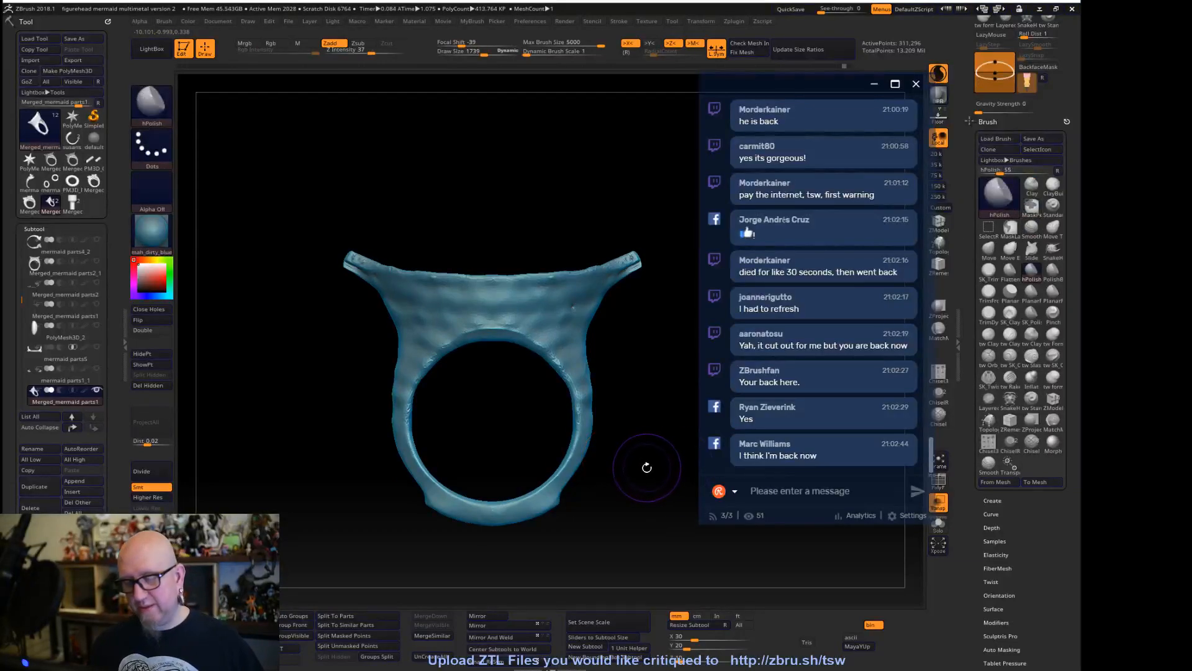
# Subdivide the ring body and lay strokes across the basket's side wall with the tw ClayTubes brush at draw size 843
pyautogui.click(151, 471)
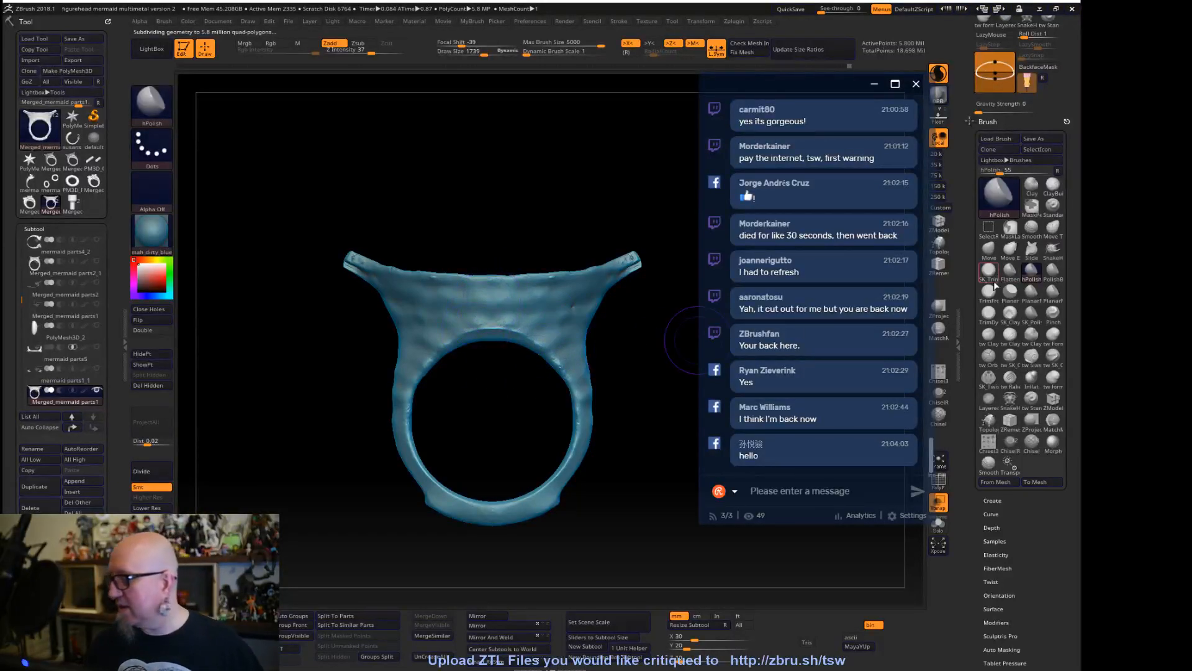
pyautogui.click(988, 335)
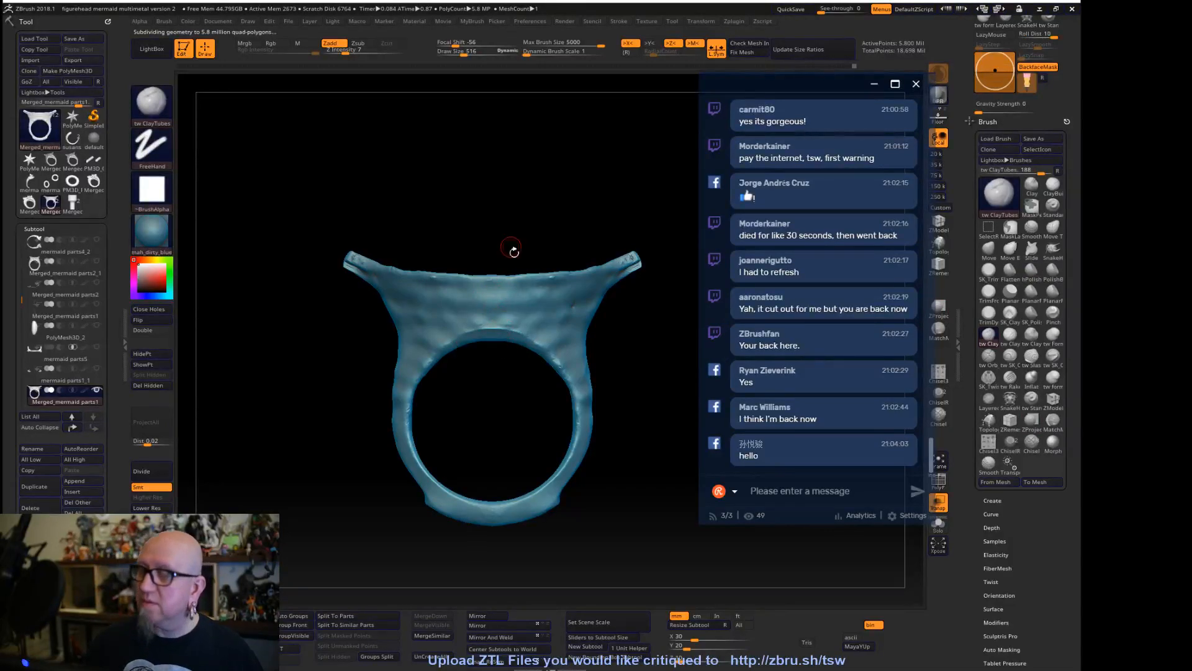
pyautogui.press('space')
pyautogui.moveTo(493, 273); pyautogui.dragTo(510, 273)
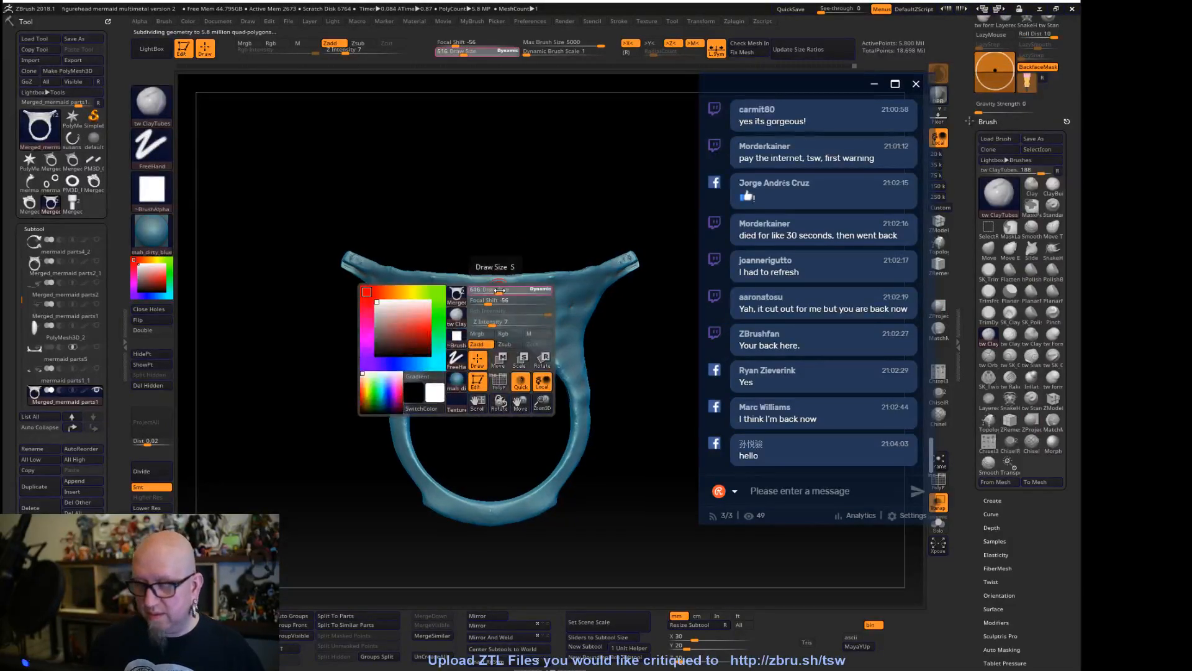
pyautogui.moveTo(493, 313); pyautogui.dragTo(520, 326)
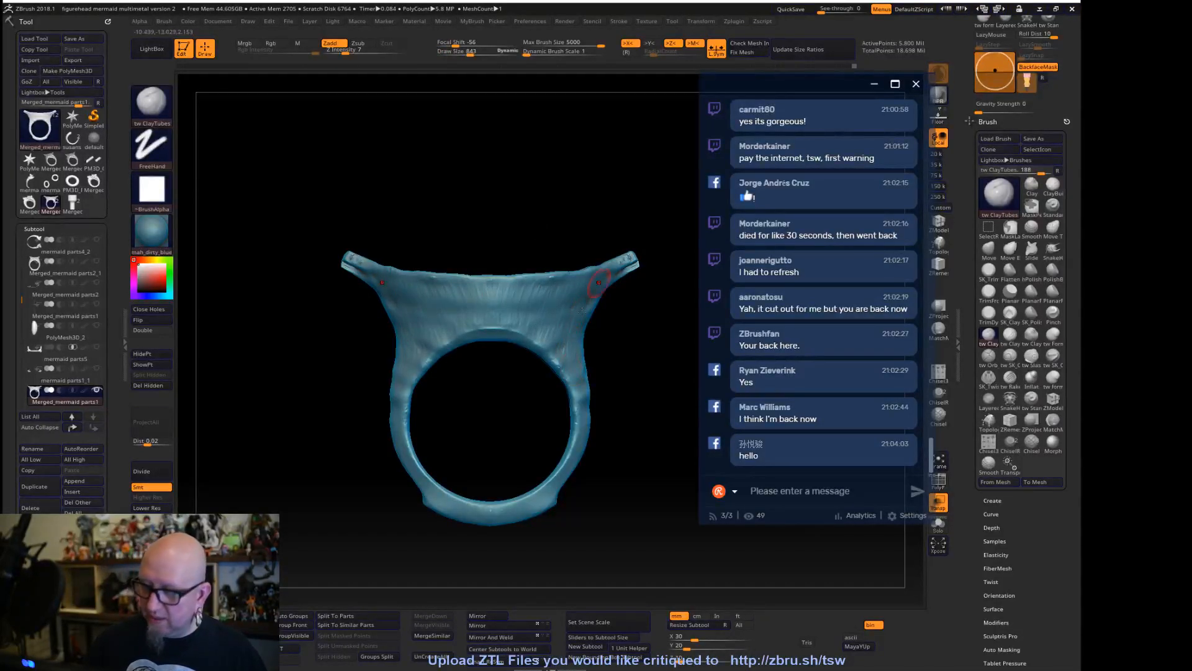
# Fill the pits at the basket's pointed tips with clay strokes and smooth them over
pyautogui.moveTo(630, 262); pyautogui.dragTo(633, 264)
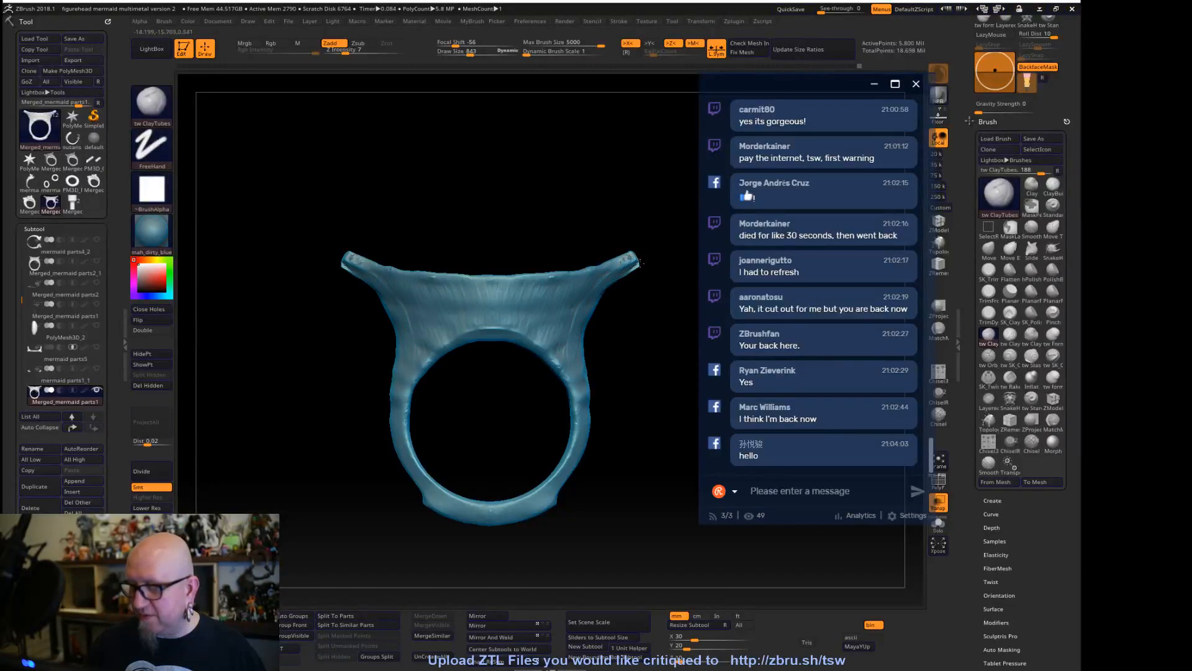
pyautogui.press('shift')
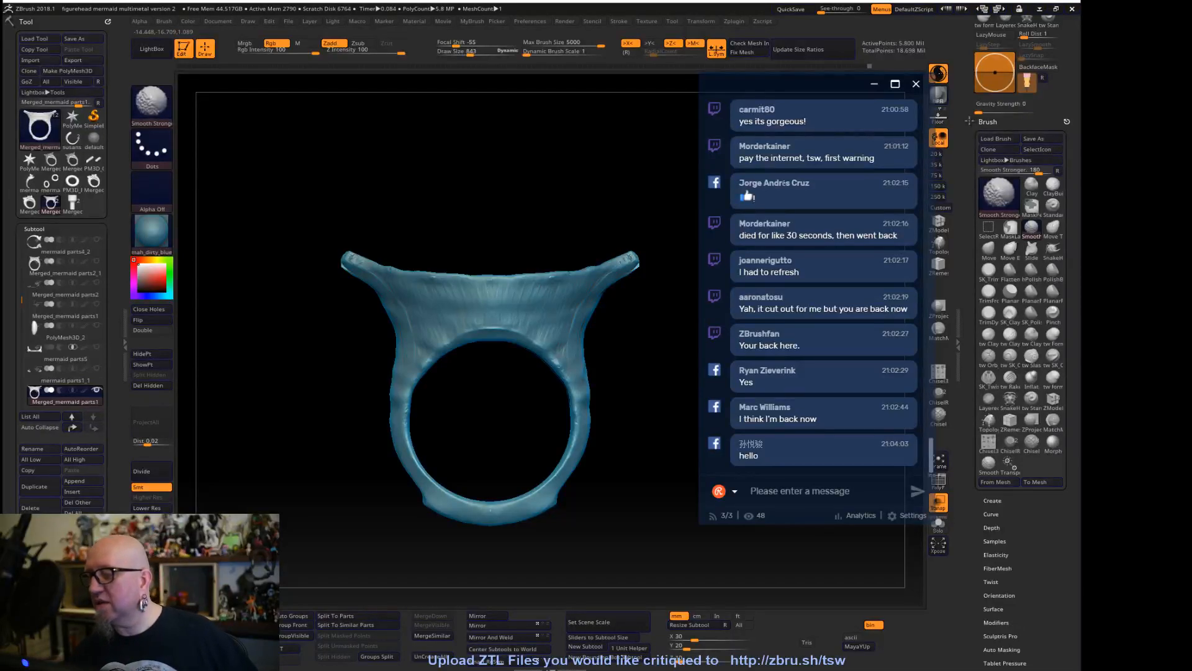
pyautogui.hotkey('ctrl', '1')
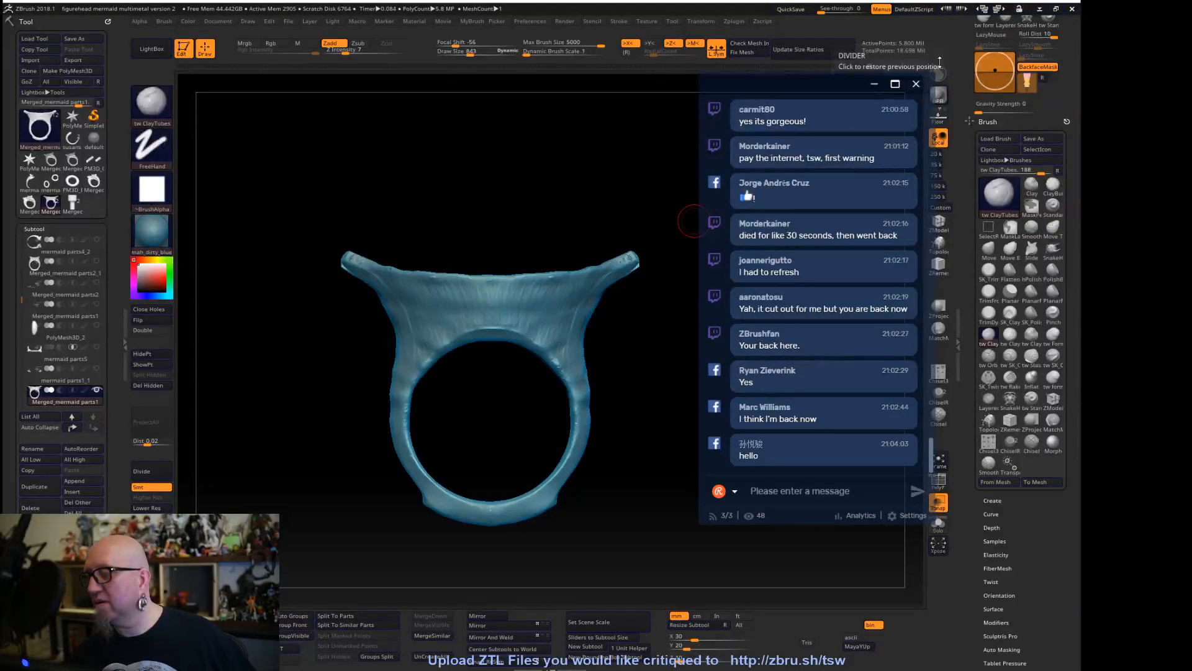
pyautogui.press('shift')
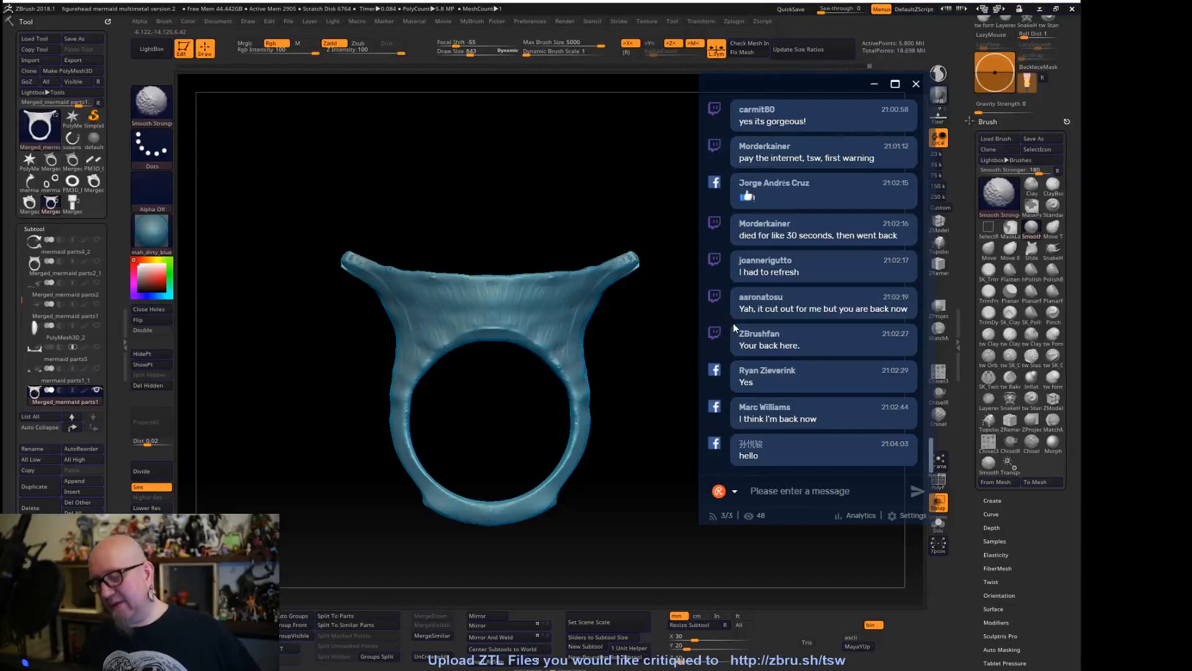
# Lay clay strokes from the basket's pointed end down toward the shank and smooth them into the wall
pyautogui.moveTo(435, 540); pyautogui.dragTo(490, 540)
pyautogui.moveTo(628, 559); pyautogui.dragTo(500, 584)
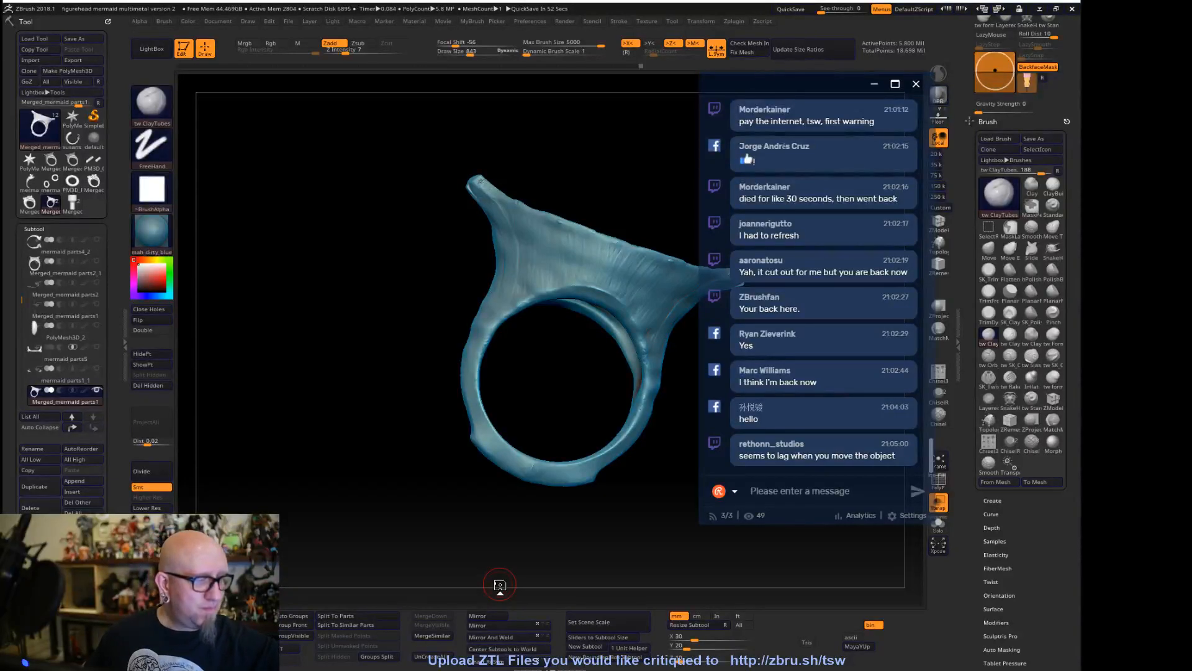
pyautogui.moveTo(611, 526)
pyautogui.mouseDown()
pyautogui.moveTo(533, 521)
pyautogui.moveTo(567, 524)
pyautogui.moveTo(595, 453)
pyautogui.moveTo(572, 487)
pyautogui.moveTo(493, 497)
pyautogui.moveTo(534, 485)
pyautogui.mouseUp()
pyautogui.moveTo(427, 243)
pyautogui.mouseDown()
pyautogui.moveTo(426, 364)
pyautogui.moveTo(408, 405)
pyautogui.mouseUp()
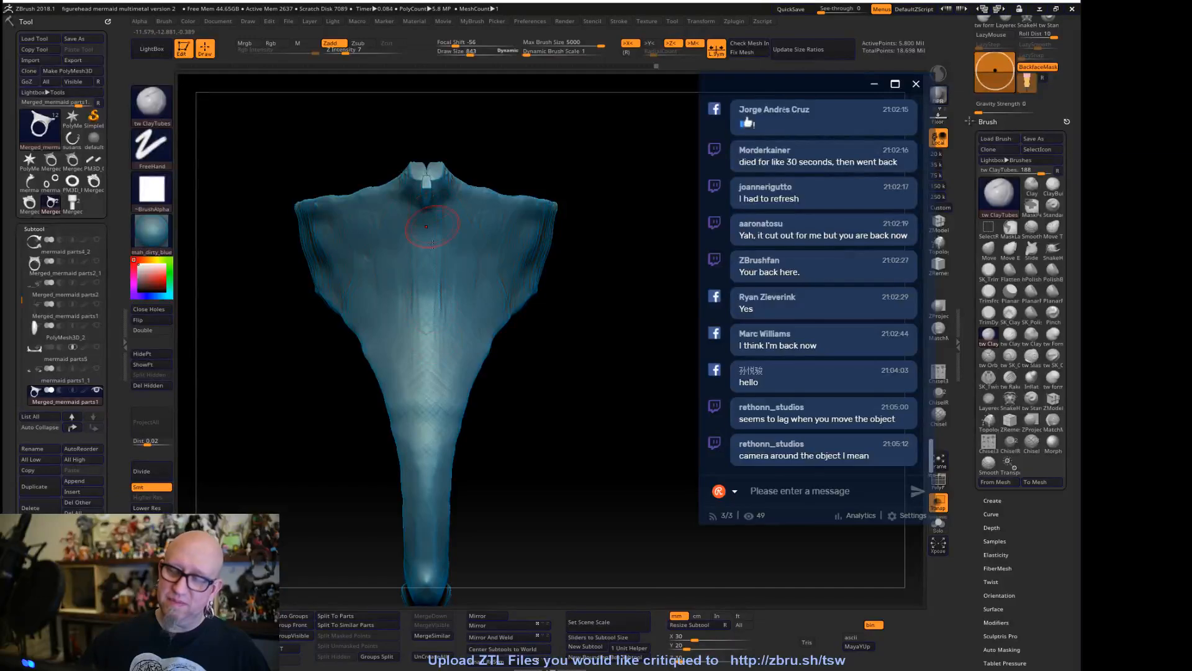
pyautogui.moveTo(536, 325); pyautogui.dragTo(481, 277)
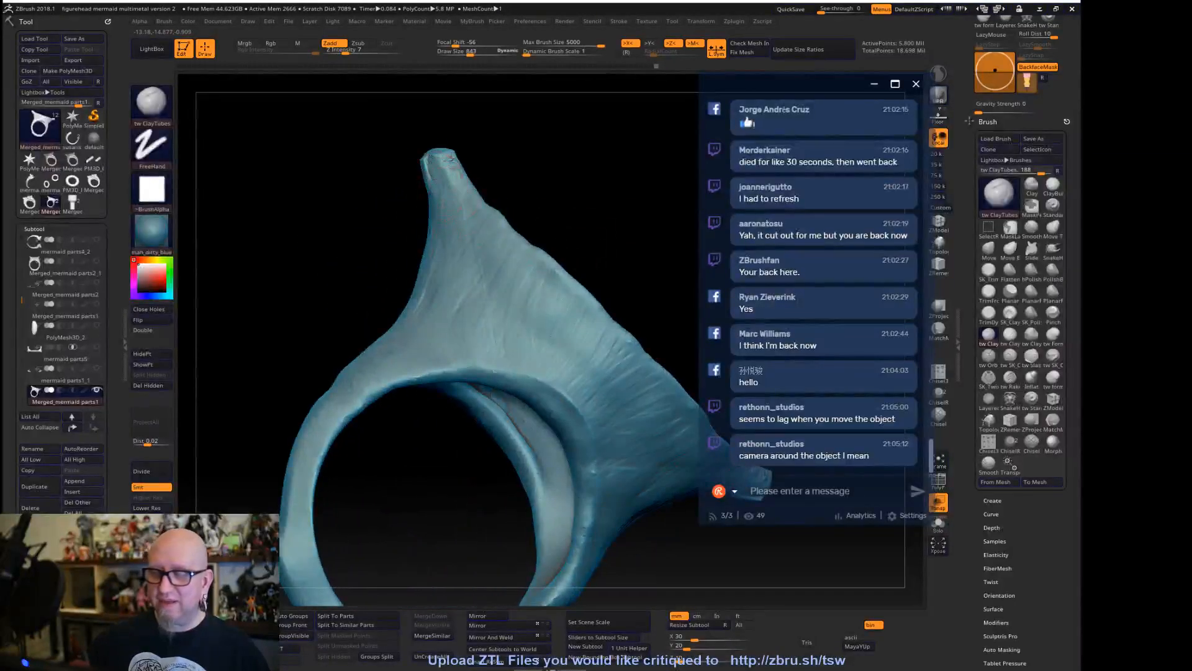
pyautogui.press('shift')
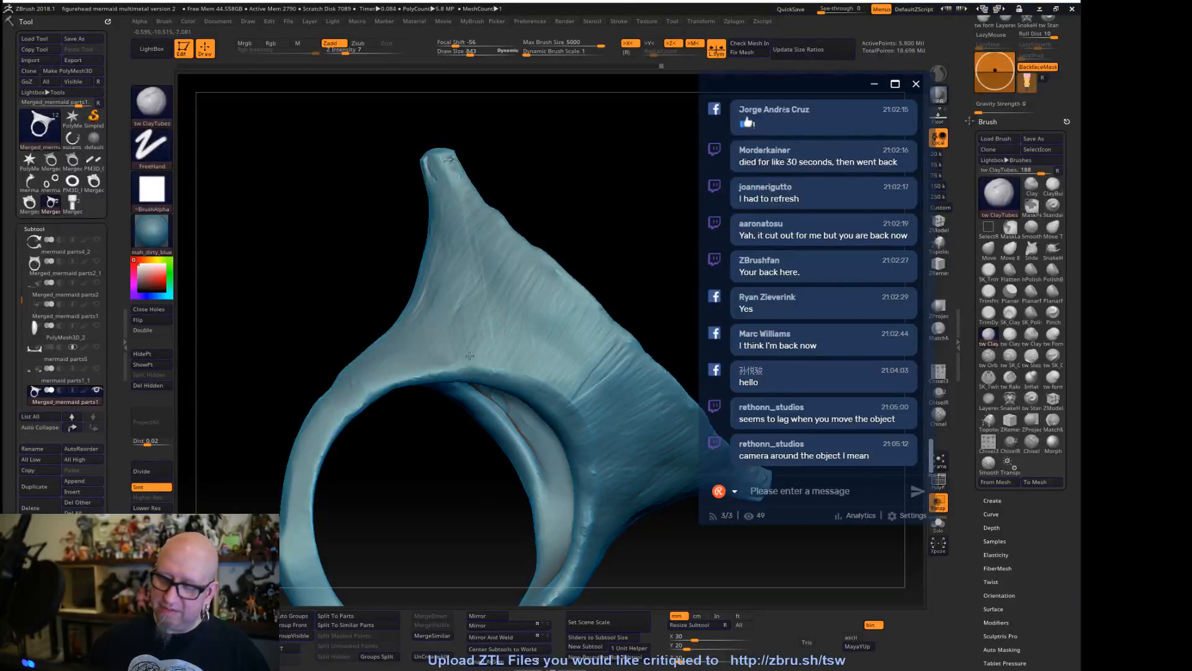
pyautogui.rightClick(540, 232)
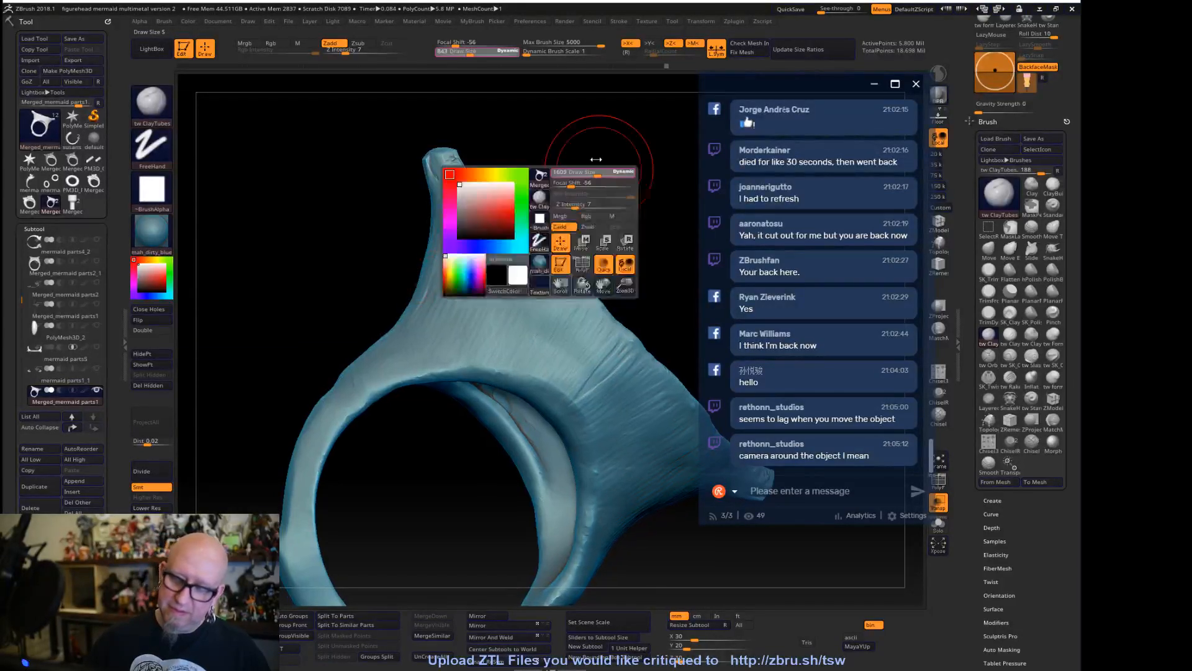
pyautogui.moveTo(606, 156); pyautogui.dragTo(590, 261)
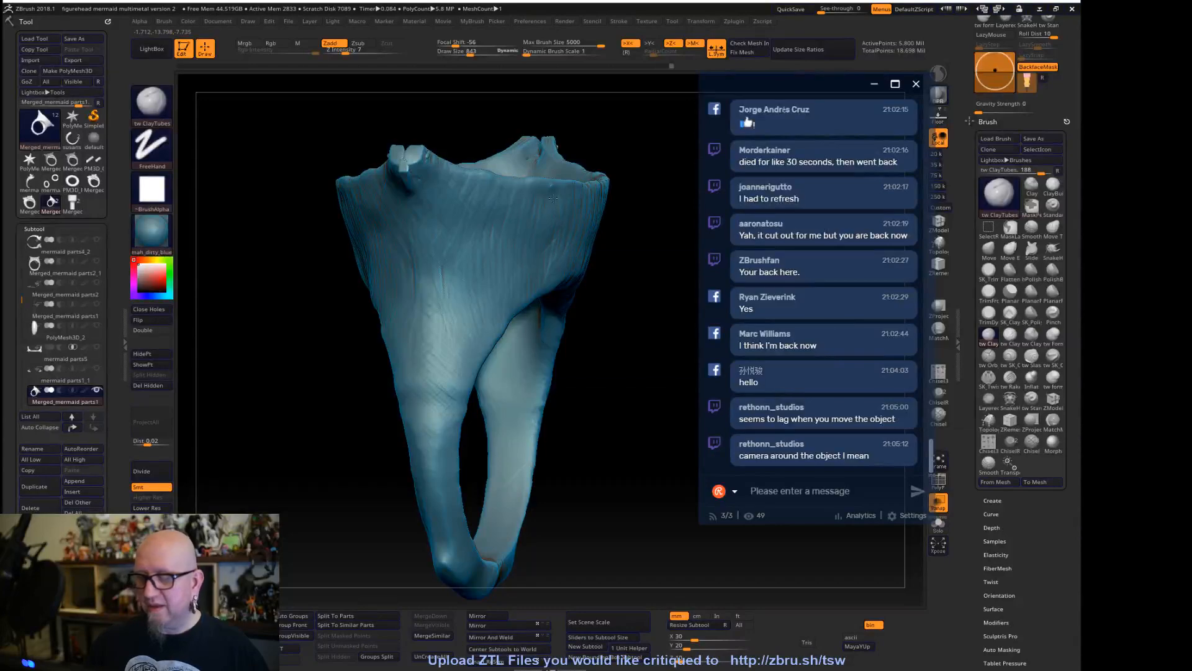
# Build up the basket's side walls and the band around the finger opening with clay strokes, smoothing them in
pyautogui.moveTo(562, 298); pyautogui.dragTo(546, 330)
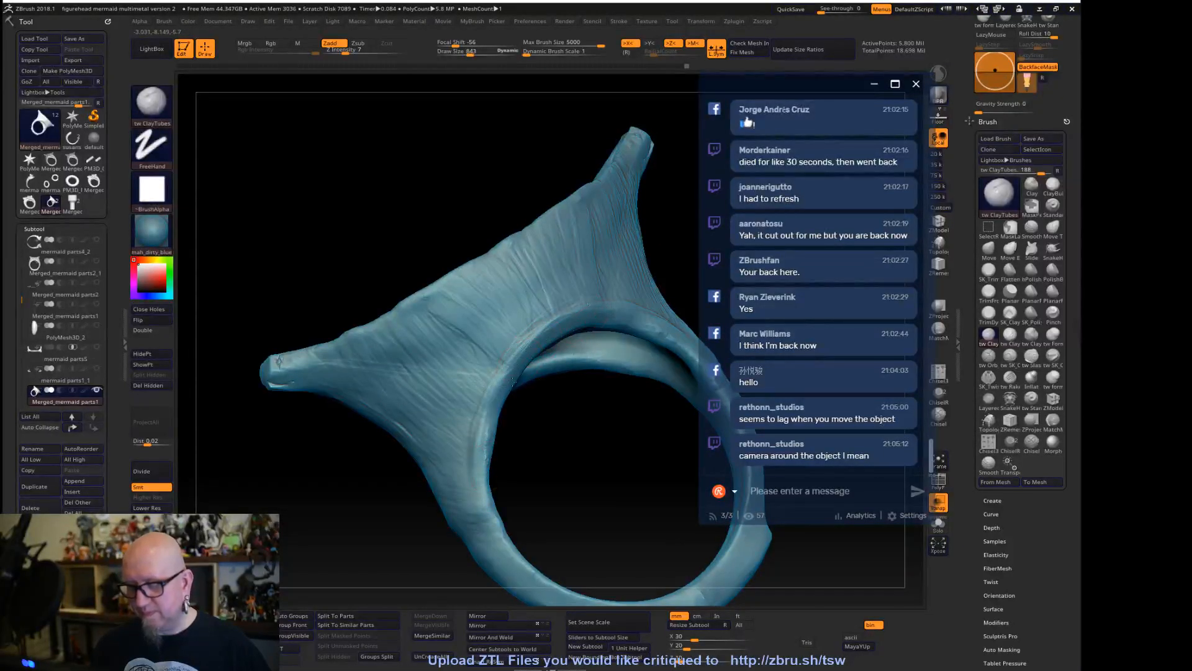
pyautogui.moveTo(607, 464)
pyautogui.mouseDown()
pyautogui.moveTo(545, 442)
pyautogui.moveTo(523, 412)
pyautogui.mouseUp()
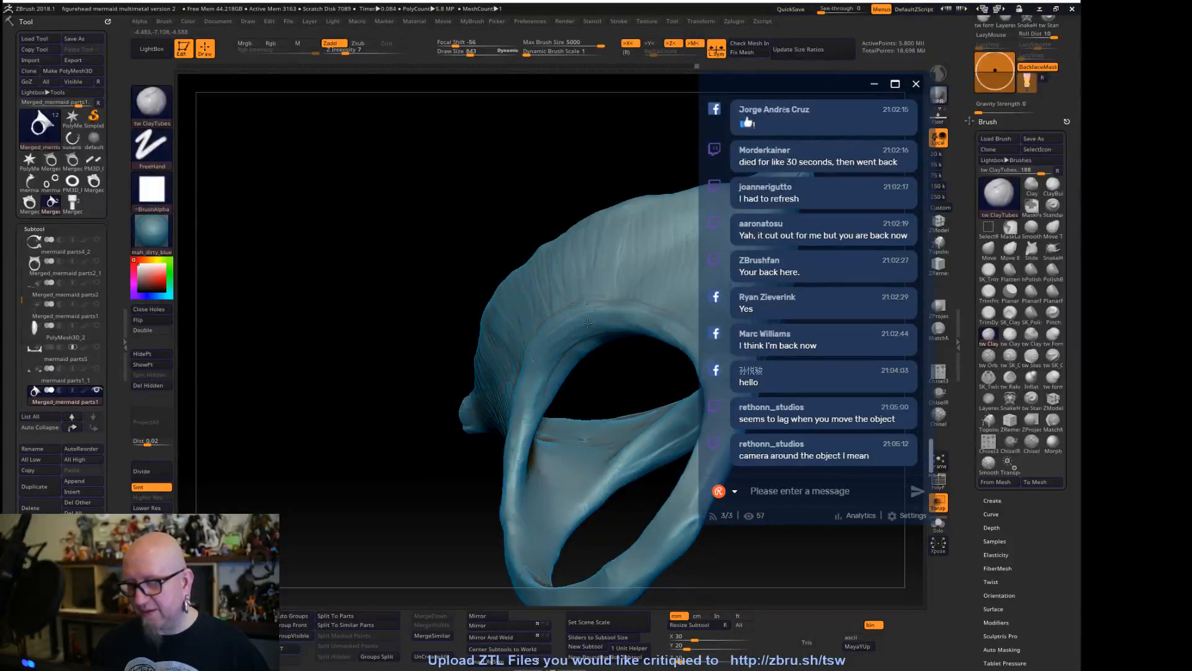
pyautogui.moveTo(525, 453); pyautogui.dragTo(574, 371)
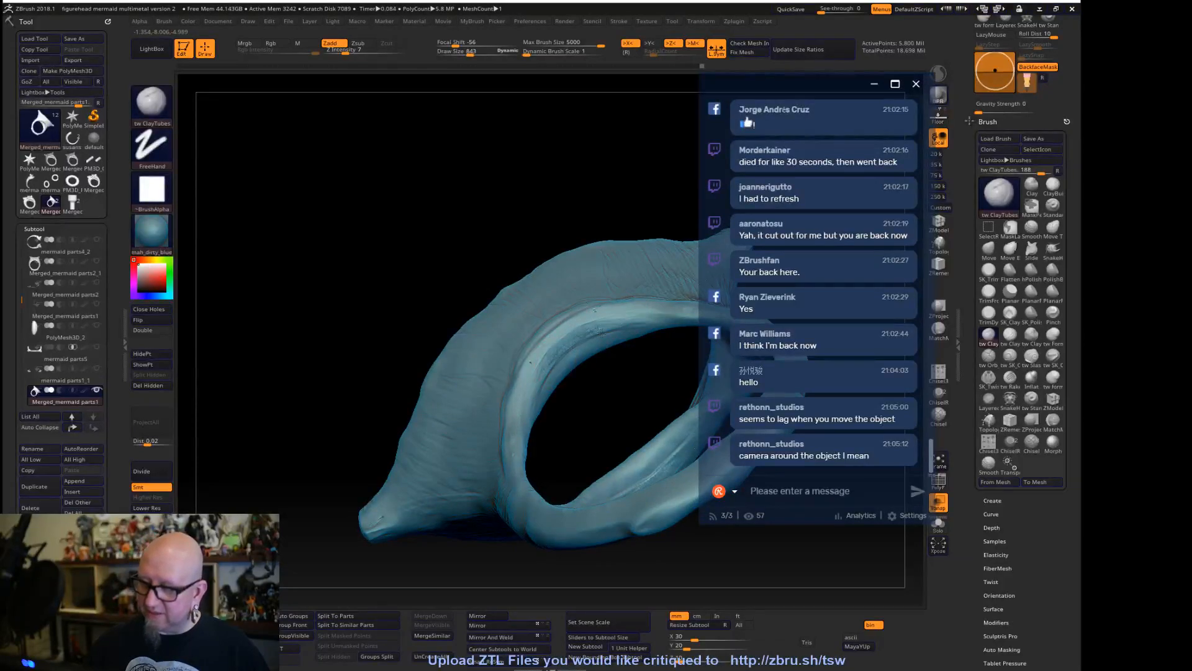
pyautogui.press('shift')
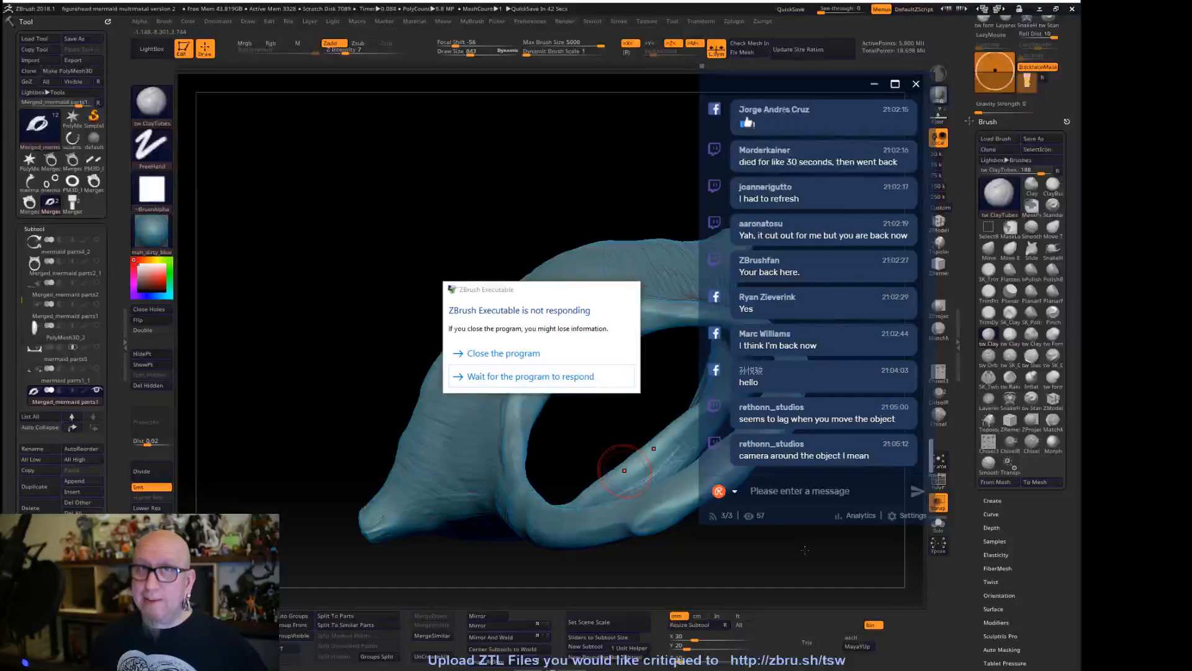
pyautogui.moveTo(805, 549); pyautogui.dragTo(535, 415)
pyautogui.moveTo(526, 500); pyautogui.dragTo(394, 430)
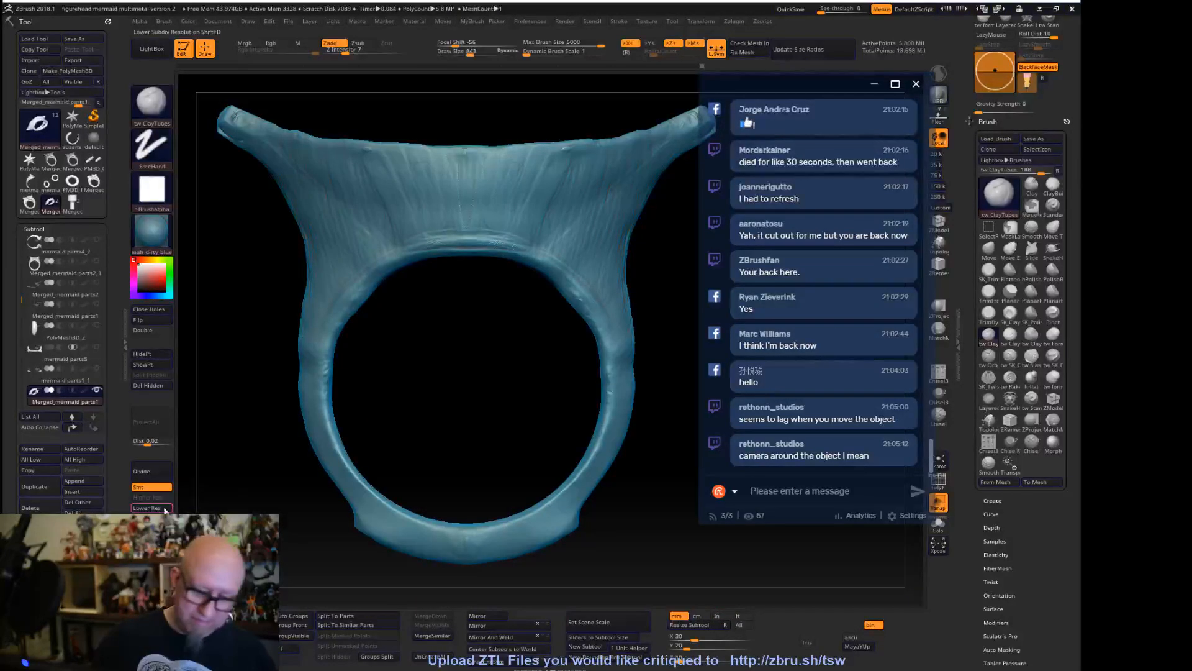
# Turn off X symmetry and start the gizmo's ZRemesher remesh deformer on the ring body
pyautogui.press('w')
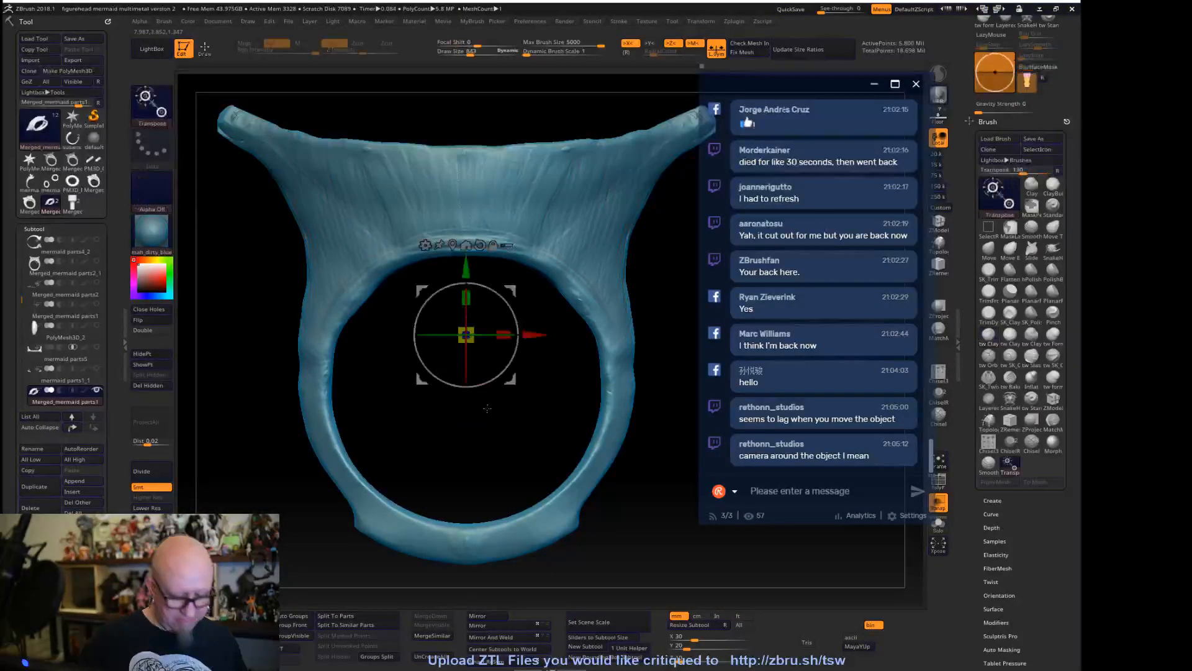
pyautogui.click(426, 244)
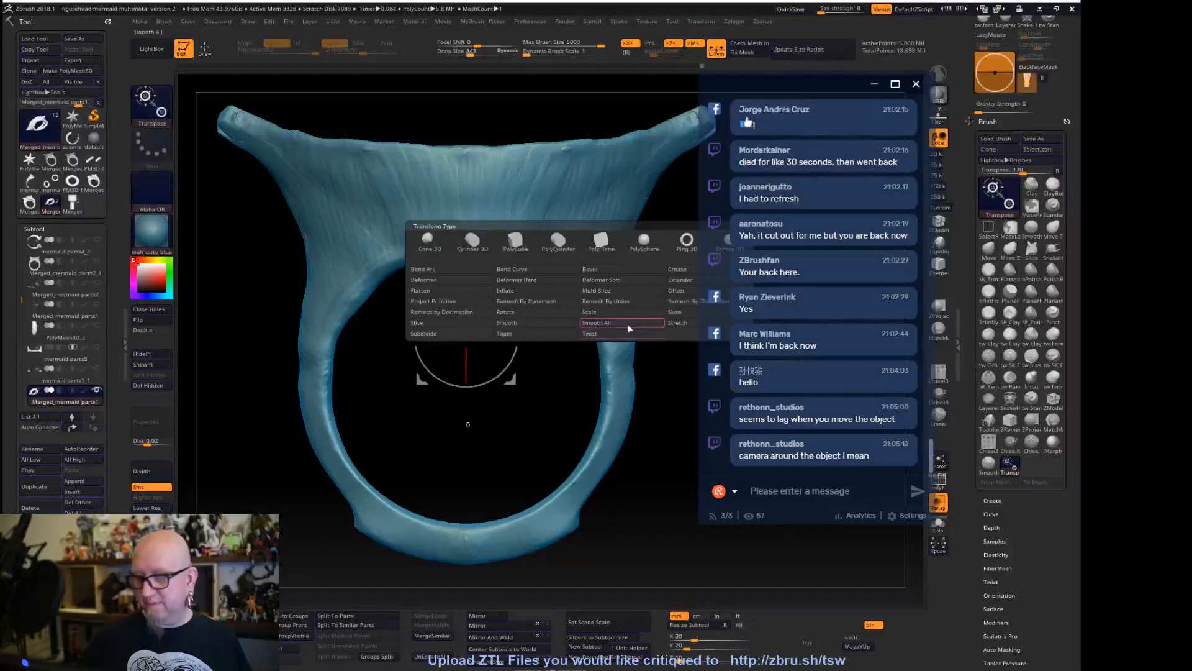
pyautogui.click(684, 301)
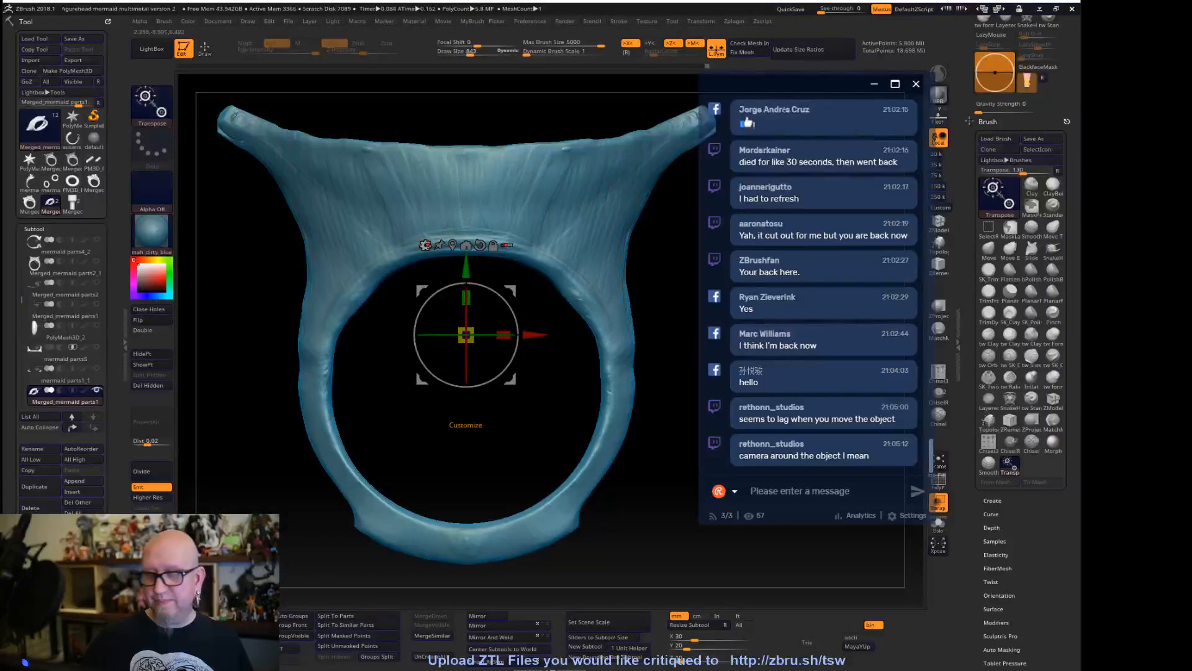
pyautogui.click(424, 245)
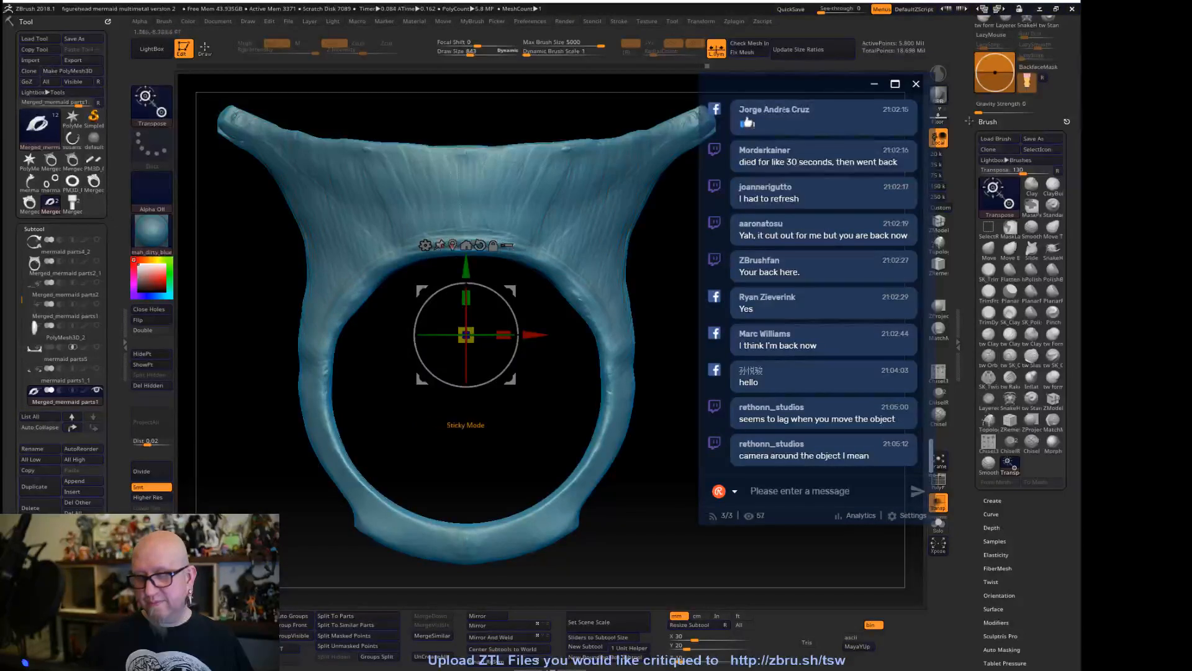
pyautogui.click(425, 244)
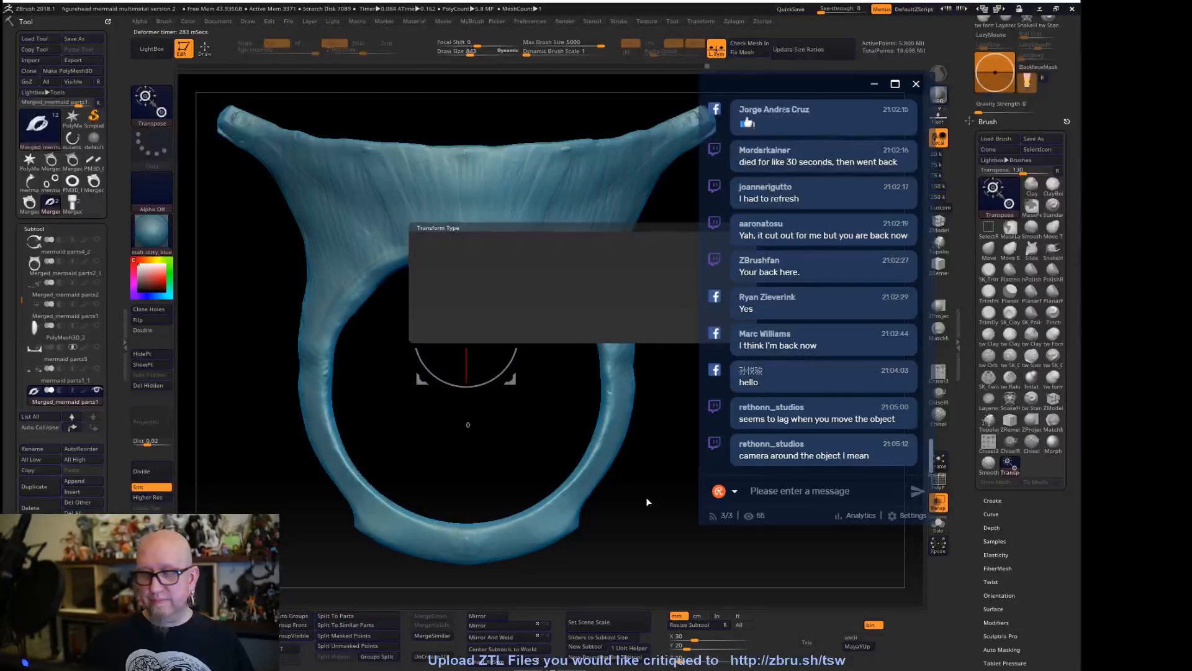
pyautogui.keyDown('alt'); pyautogui.moveTo(636, 418); pyautogui.dragTo(611, 329); pyautogui.keyUp('alt')
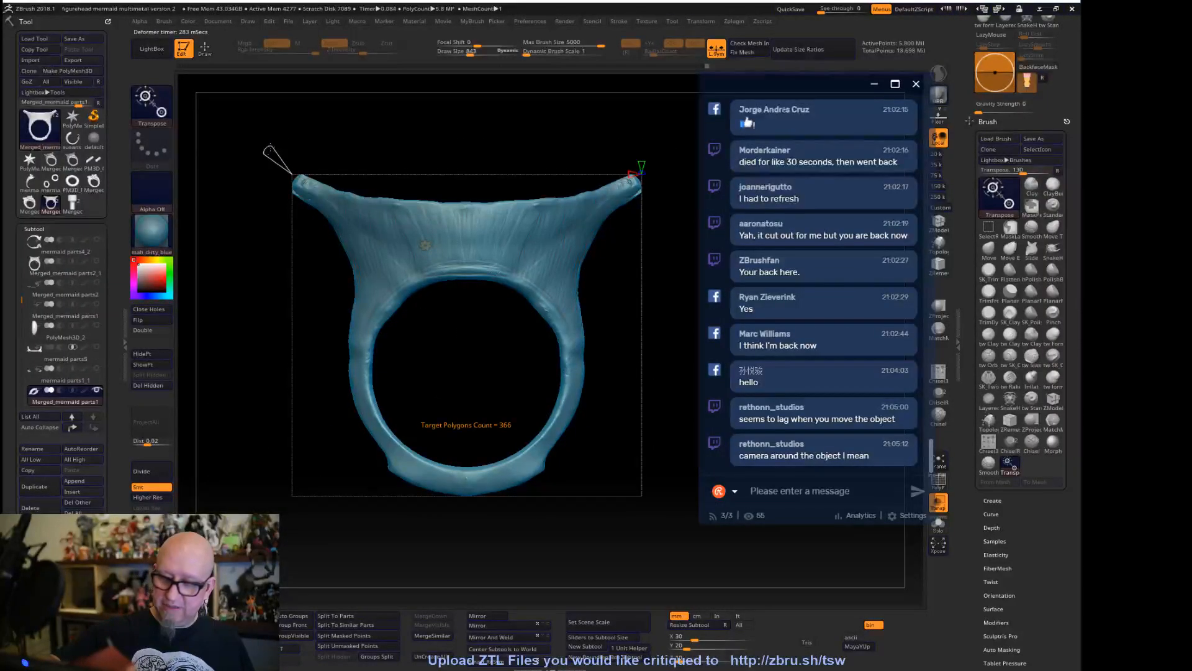
# Duplicate the ring body subtool and remesh the copy by adjusting the deformer's target polygon count
pyautogui.click(38, 486)
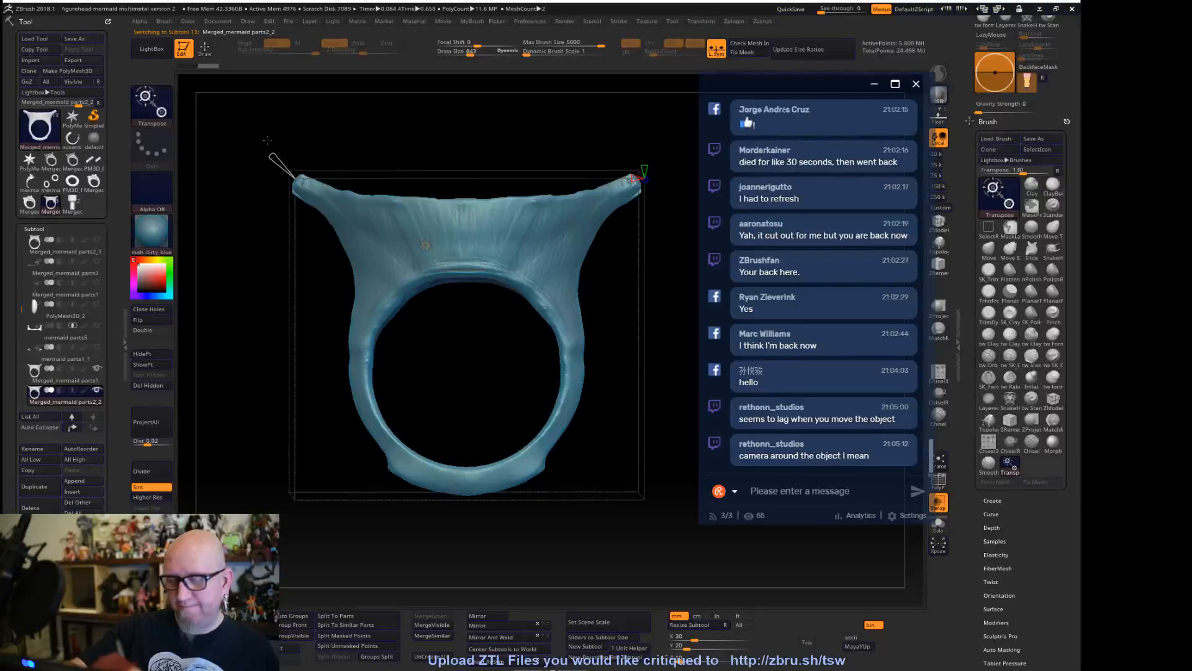
pyautogui.moveTo(268, 147); pyautogui.dragTo(253, 121)
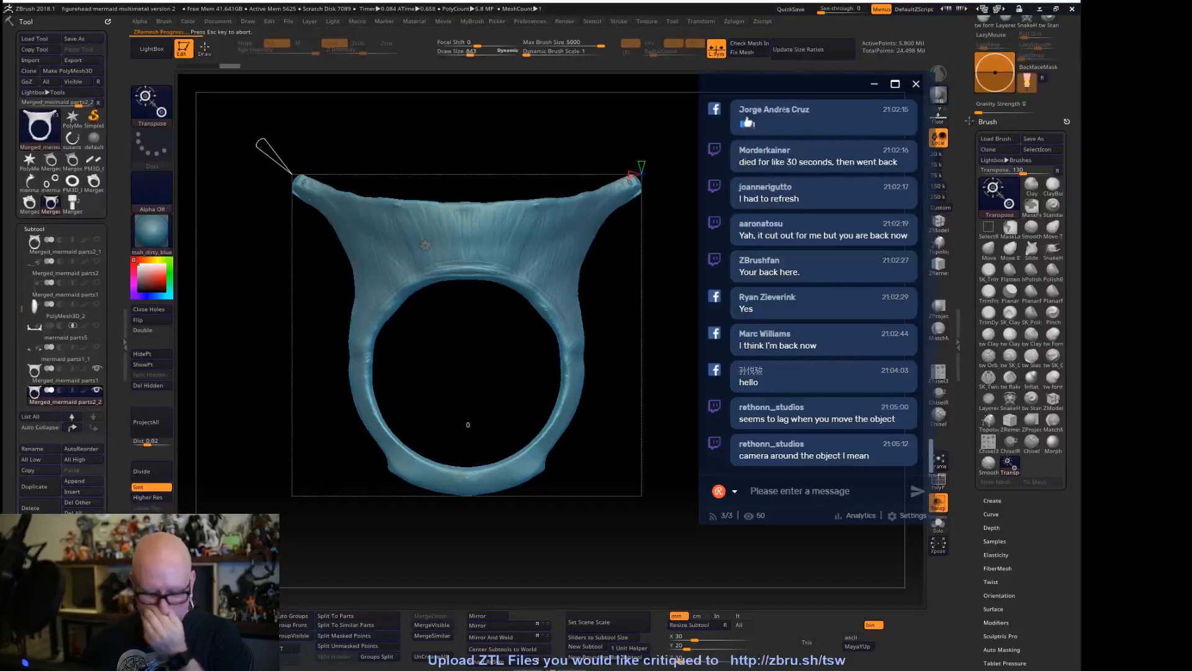
# Switch to Process Explorer to check the remesher's processor and memory use, and return to ZBrush
pyautogui.press('super')
pyautogui.press('super')
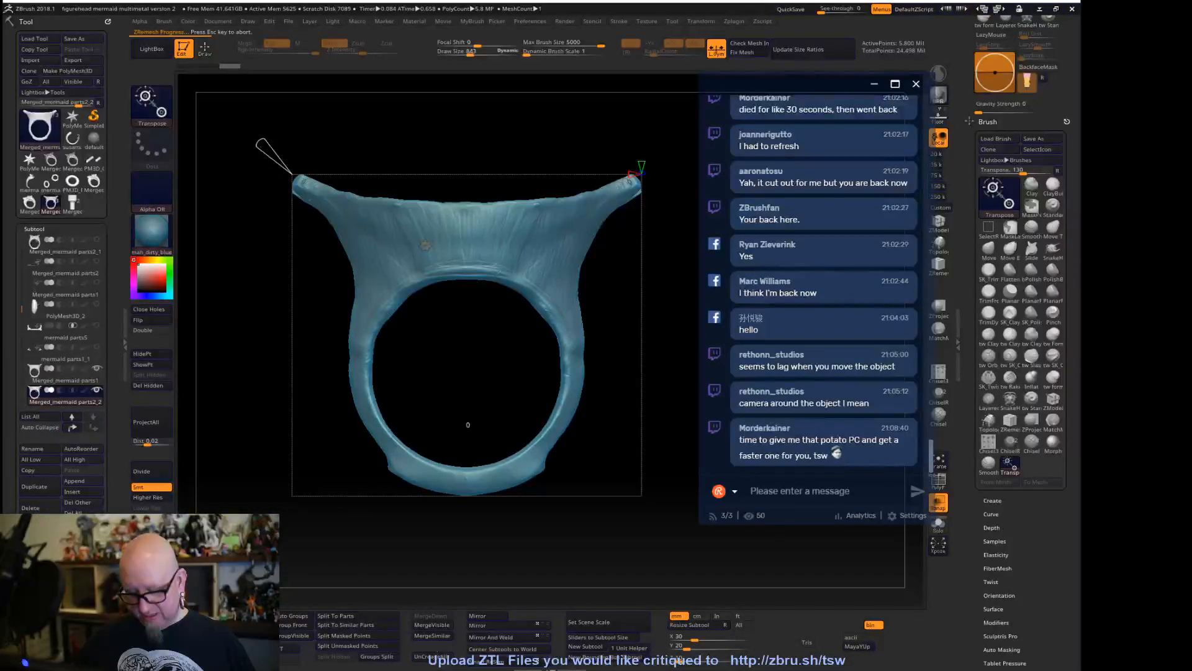
pyautogui.press('super')
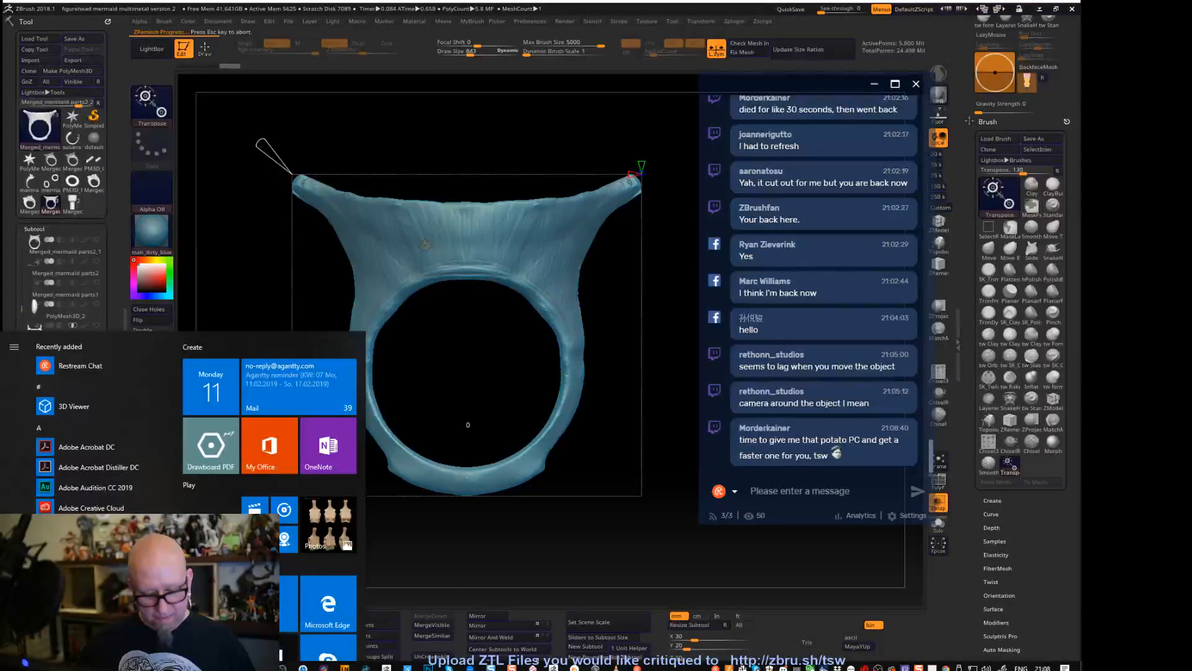
pyautogui.press('super')
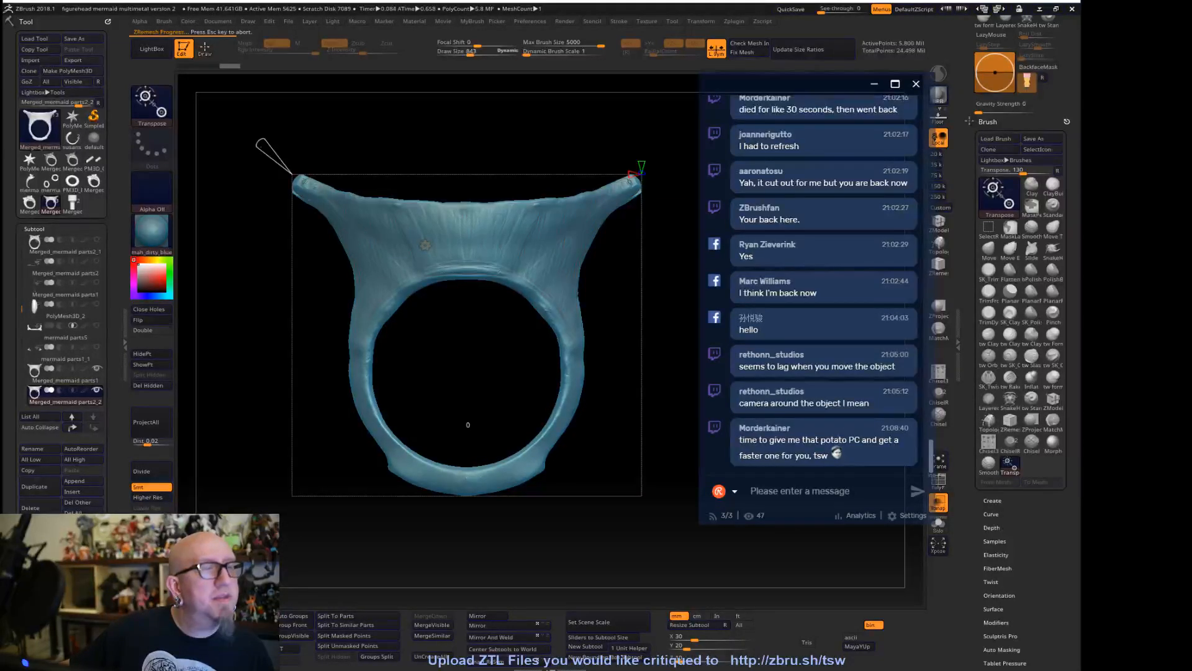
pyautogui.moveTo(0, 74); pyautogui.dragTo(380, 87)
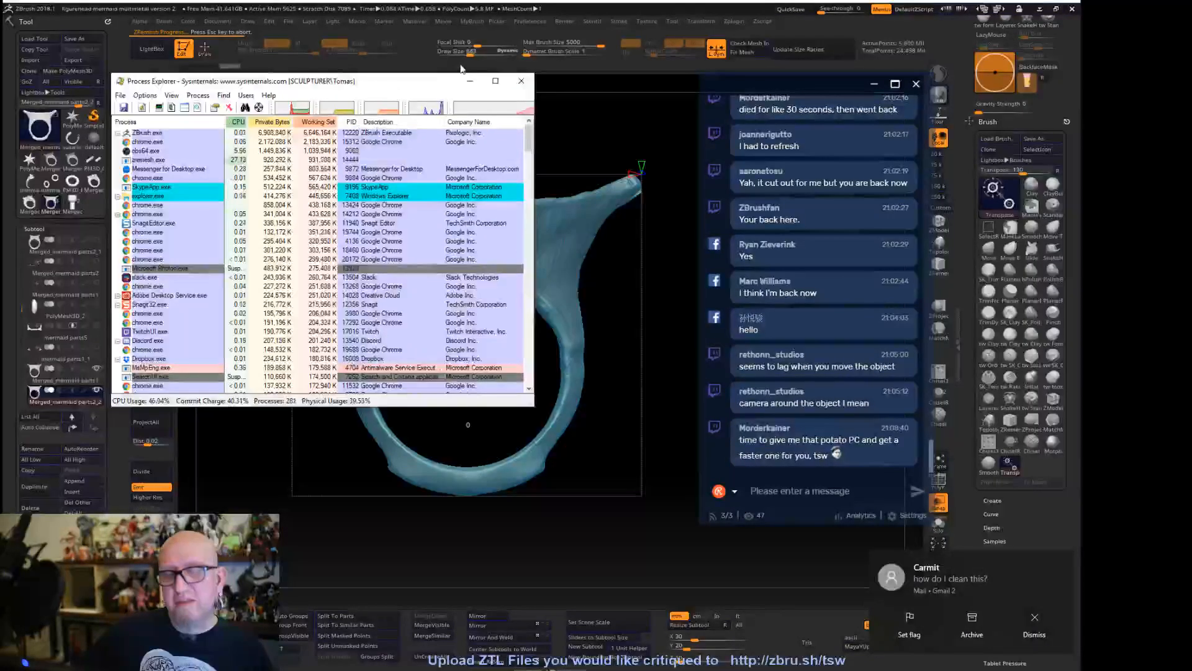
pyautogui.moveTo(312, 109)
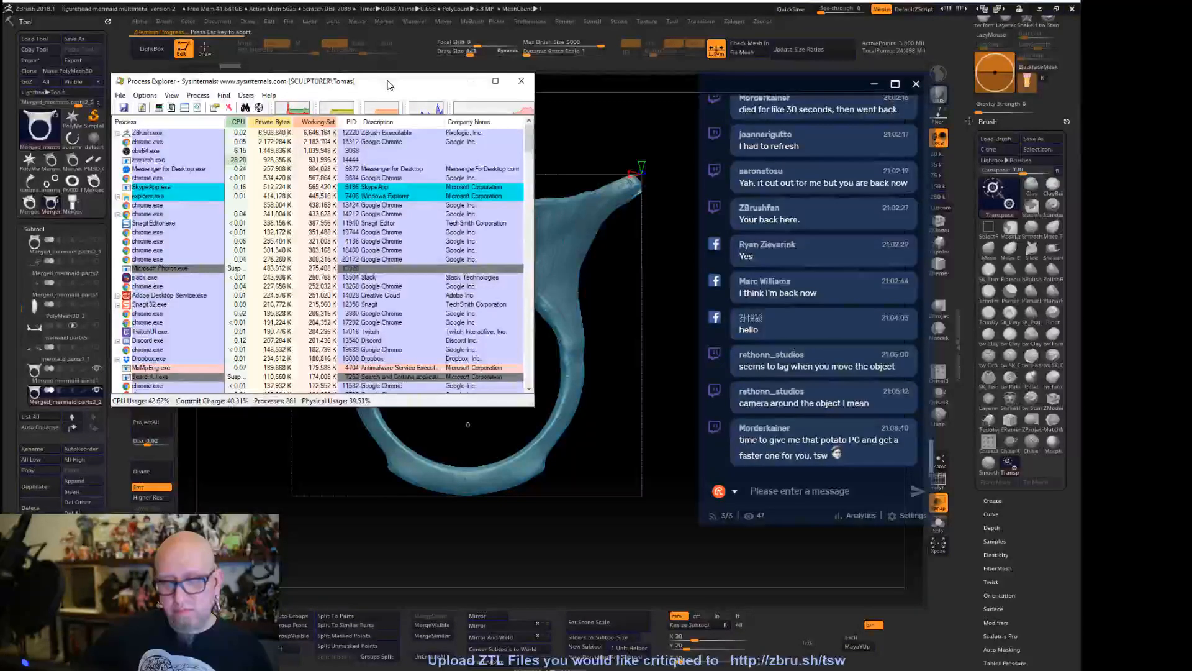
pyautogui.moveTo(387, 84); pyautogui.dragTo(382, 85)
pyautogui.hotkey('alt', 'Tab')
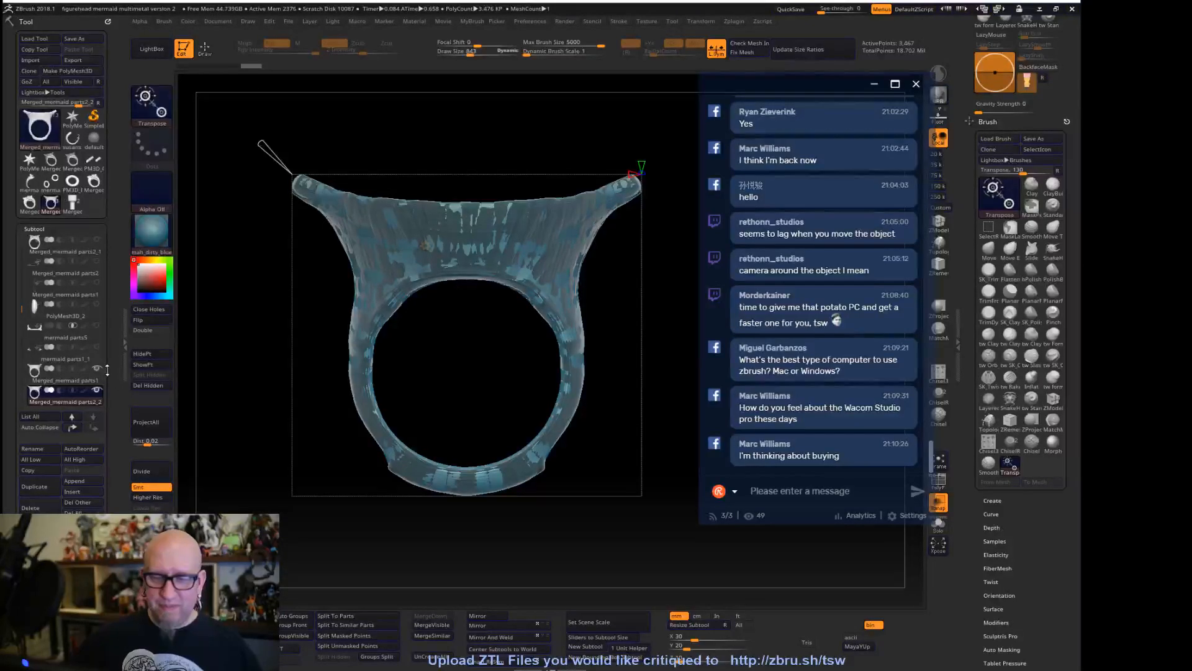
# Return to draw mode, hide the original ring body, and display the remeshed copy's wireframe to inspect its topology
pyautogui.press('q')
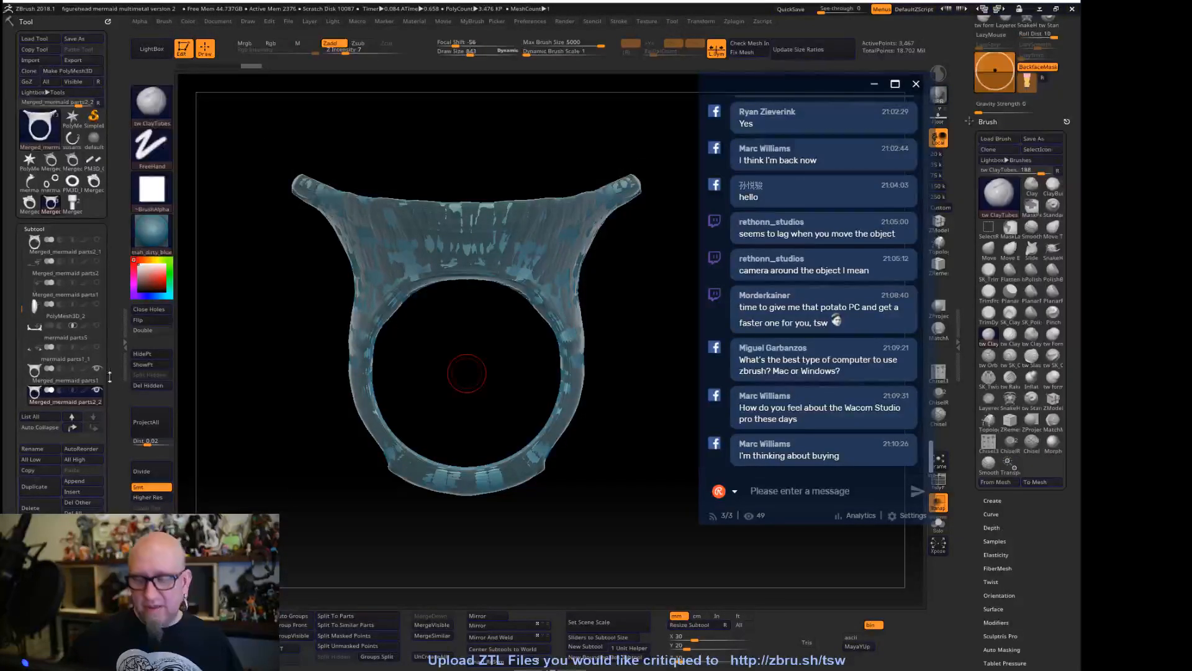
pyautogui.click(96, 370)
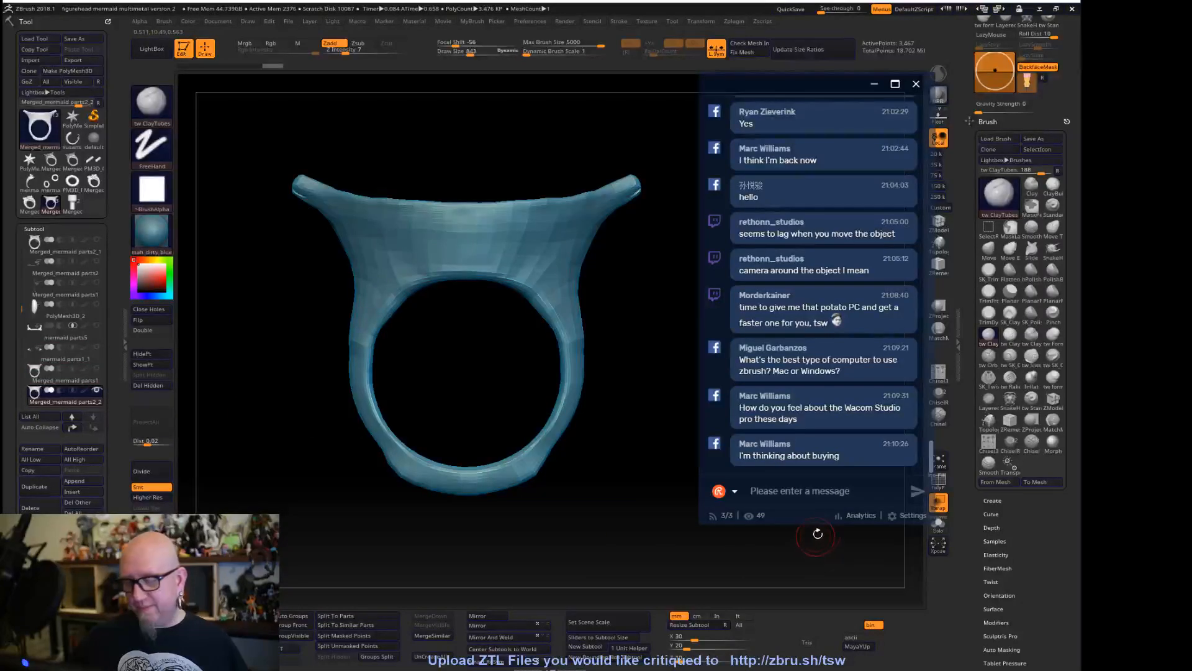
pyautogui.click(940, 481)
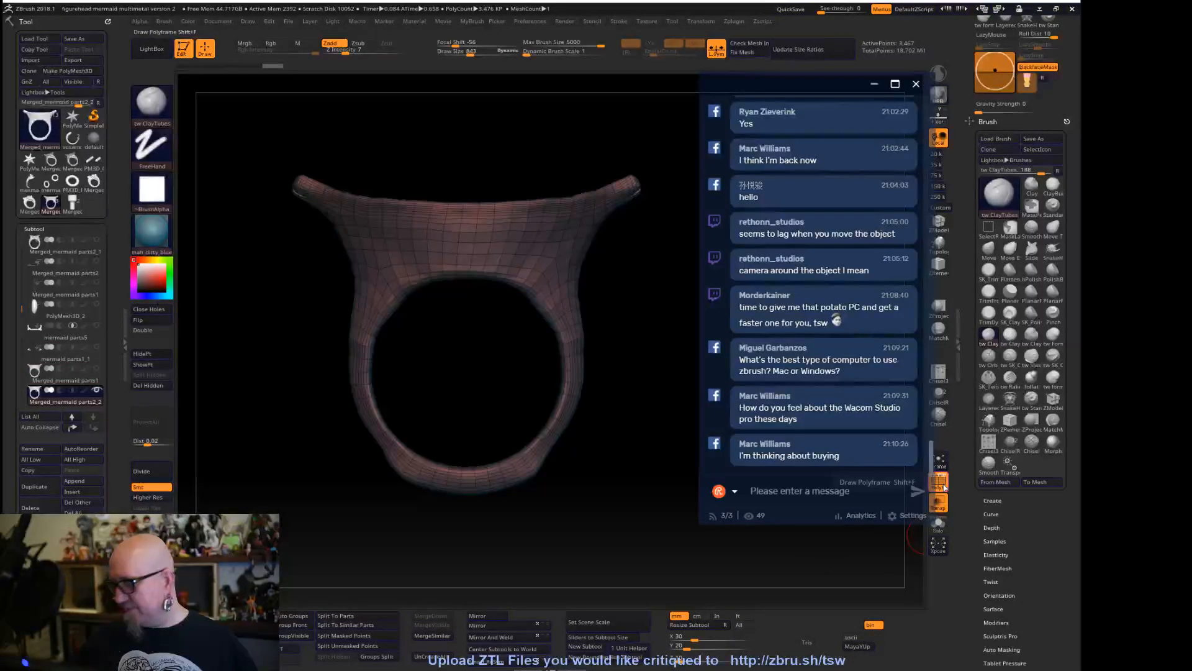
pyautogui.moveTo(625, 487); pyautogui.dragTo(492, 370)
pyautogui.moveTo(571, 380); pyautogui.dragTo(514, 370)
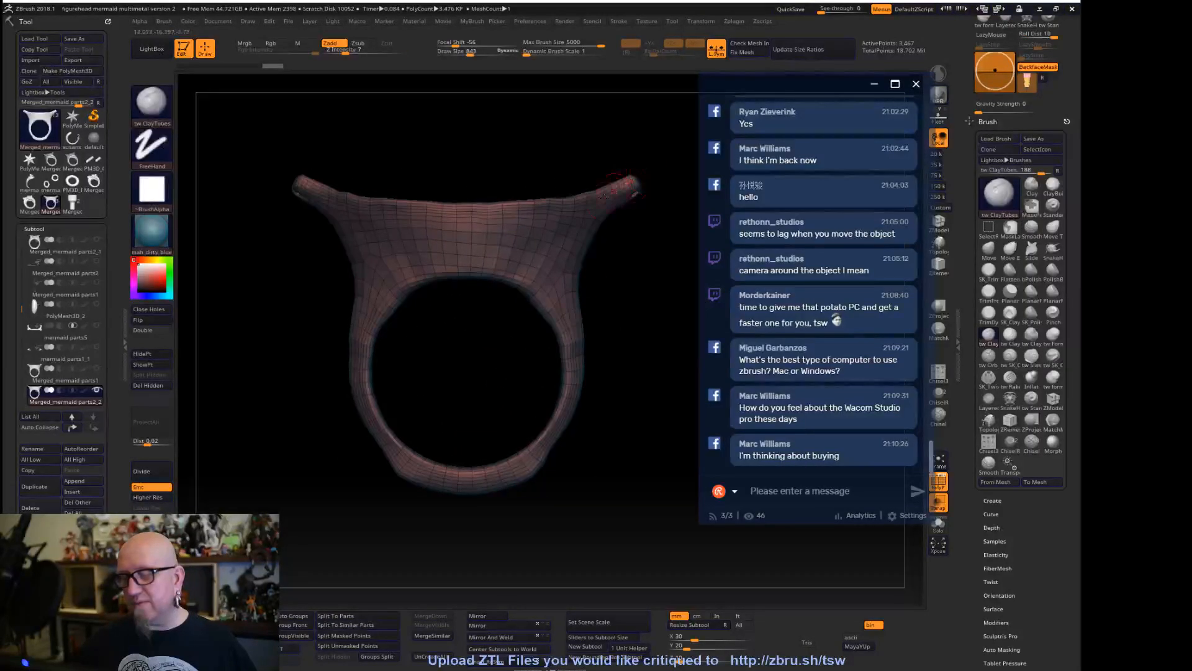
pyautogui.moveTo(619, 261)
pyautogui.mouseDown()
pyautogui.moveTo(680, 244)
pyautogui.moveTo(614, 491)
pyautogui.mouseUp()
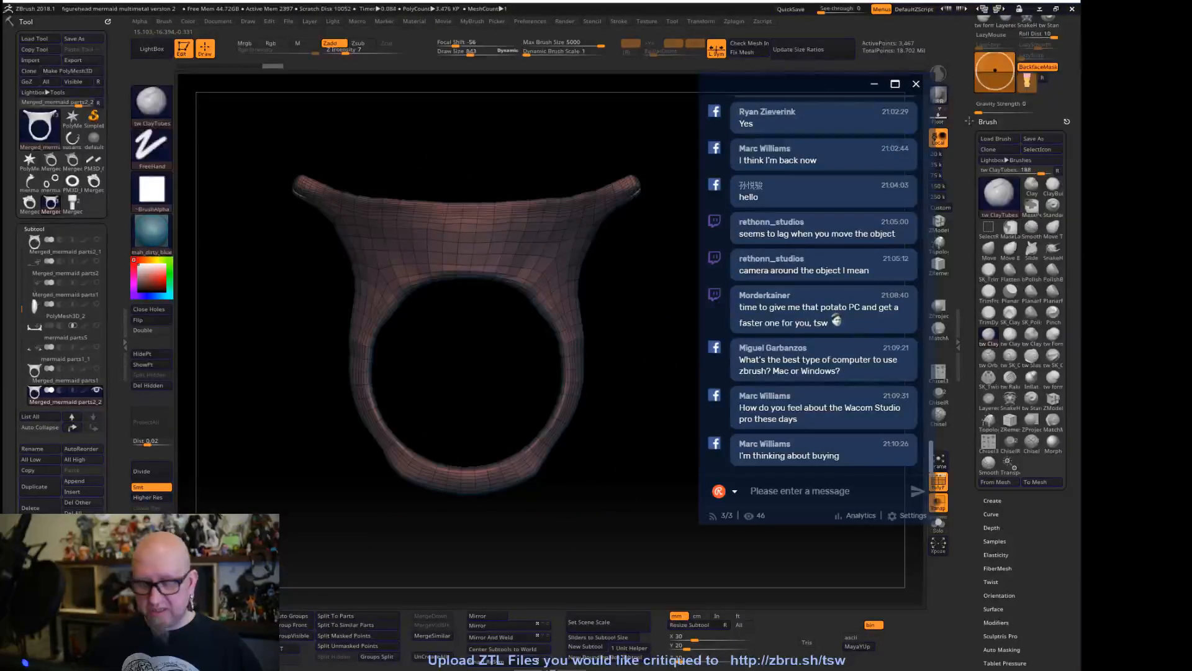
# Subdivide the remeshed ring body to about 3.55 million points and turn on X and Z symmetry with the wireframe hidden
pyautogui.click(144, 471)
pyautogui.click(144, 472)
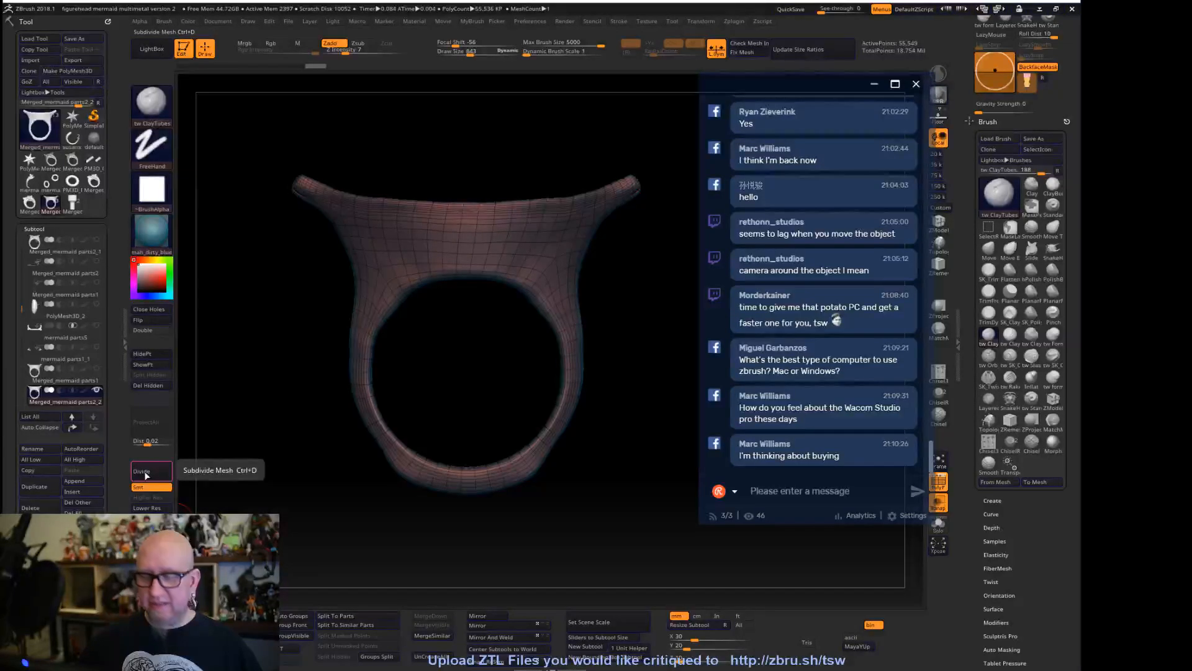
pyautogui.click(143, 474)
pyautogui.click(143, 473)
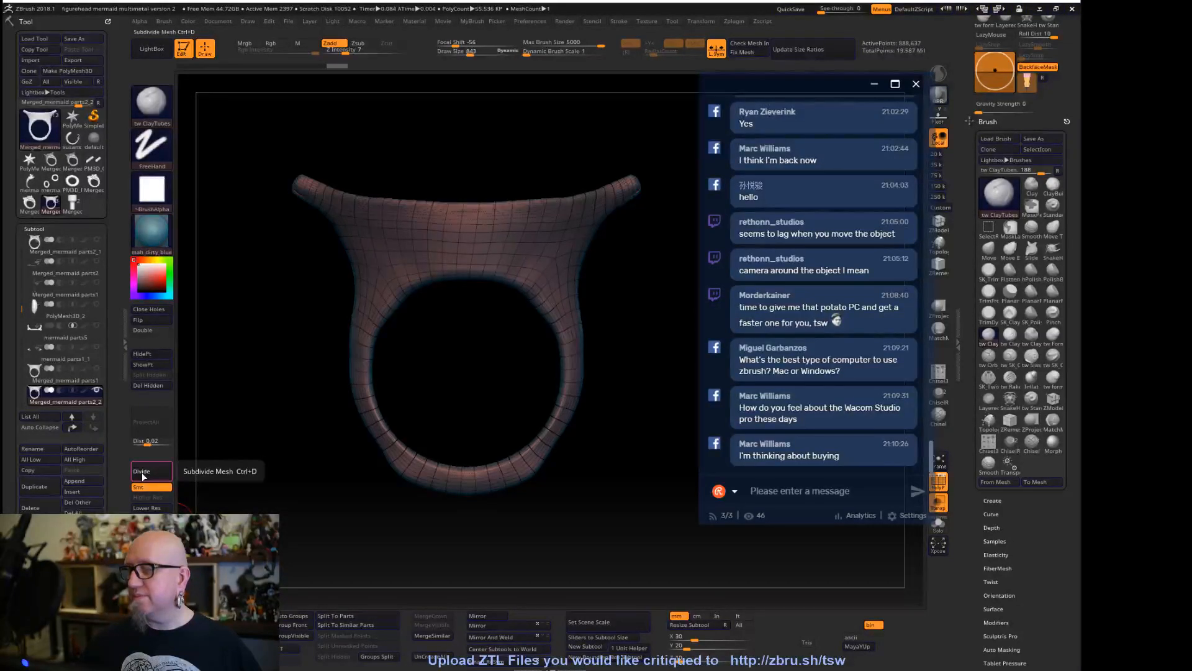
pyautogui.keyDown('alt'); pyautogui.moveTo(599, 479); pyautogui.dragTo(717, 467, button='right'); pyautogui.keyUp('alt')
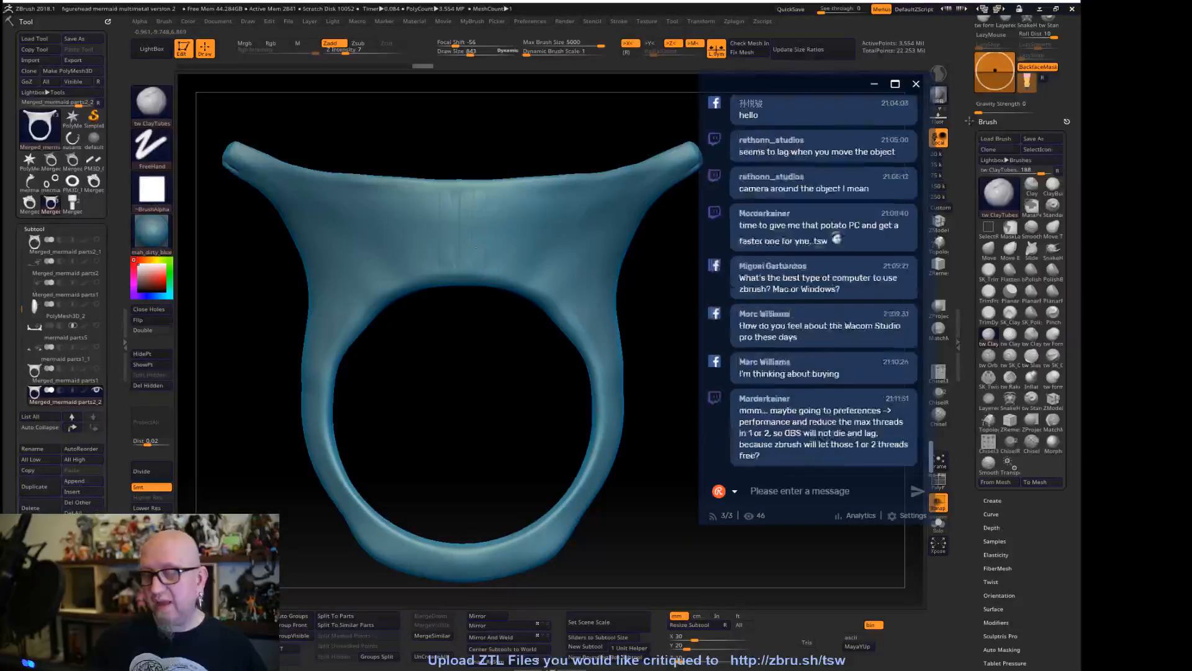
# Build up the broad wall above the finger opening and the prong ends with light ClayTubes strokes
pyautogui.moveTo(527, 192); pyautogui.dragTo(568, 217)
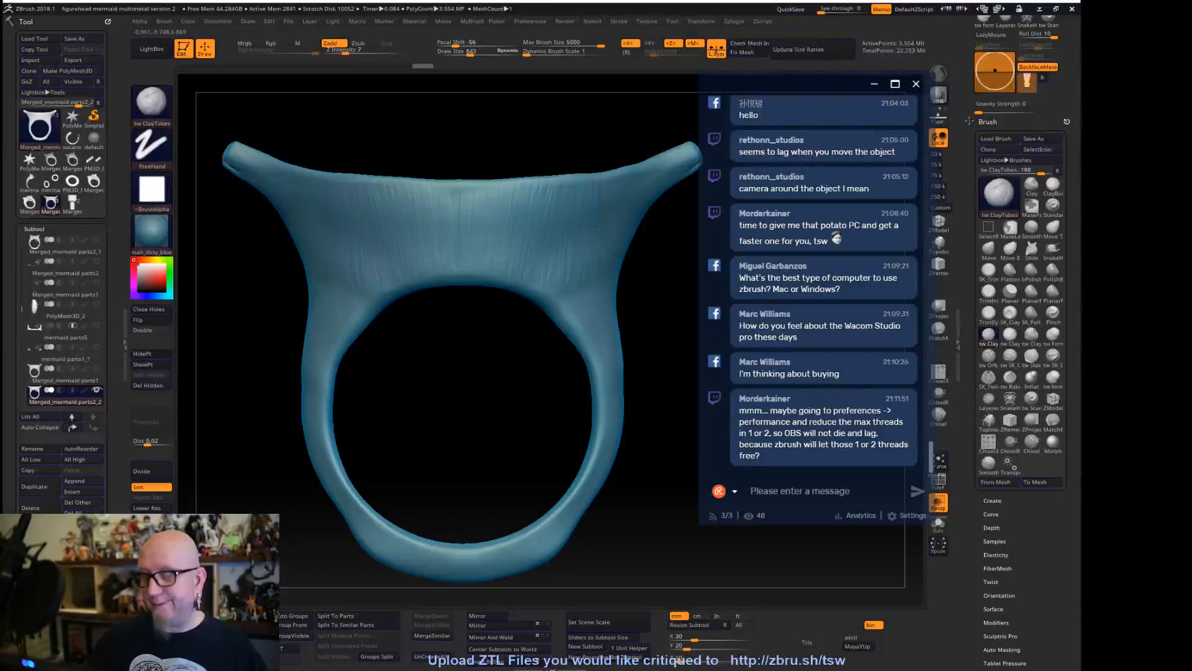
pyautogui.moveTo(665, 162); pyautogui.dragTo(689, 157)
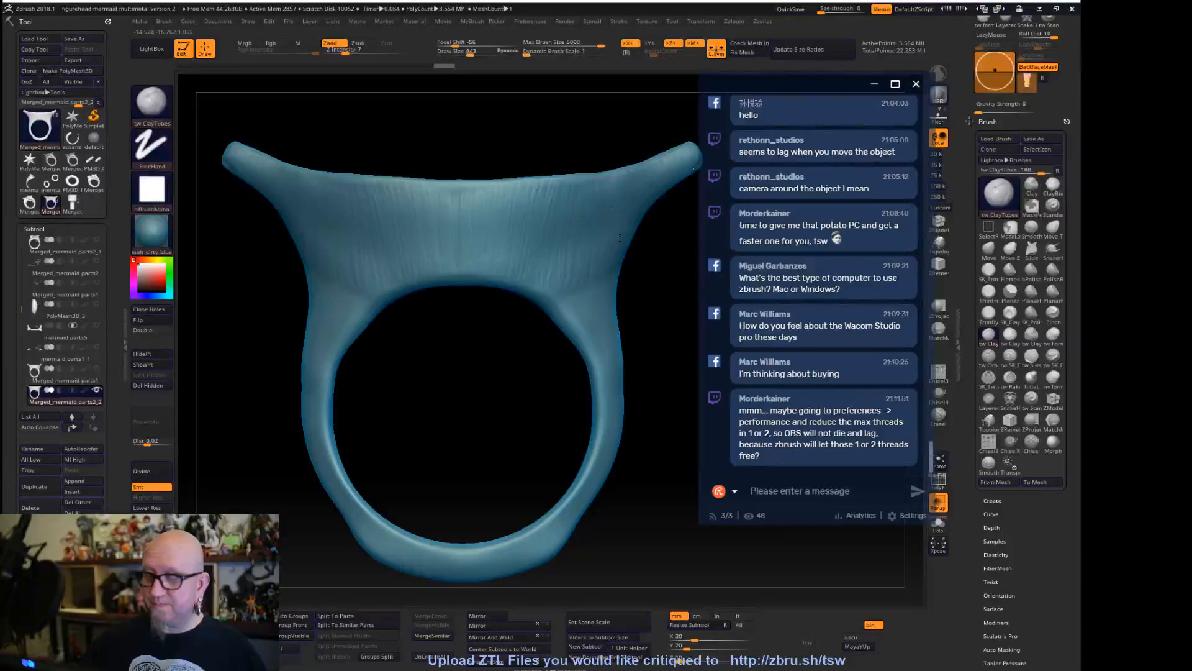
pyautogui.moveTo(572, 273)
pyautogui.mouseDown()
pyautogui.moveTo(539, 197)
pyautogui.moveTo(514, 214)
pyautogui.moveTo(460, 202)
pyautogui.mouseUp()
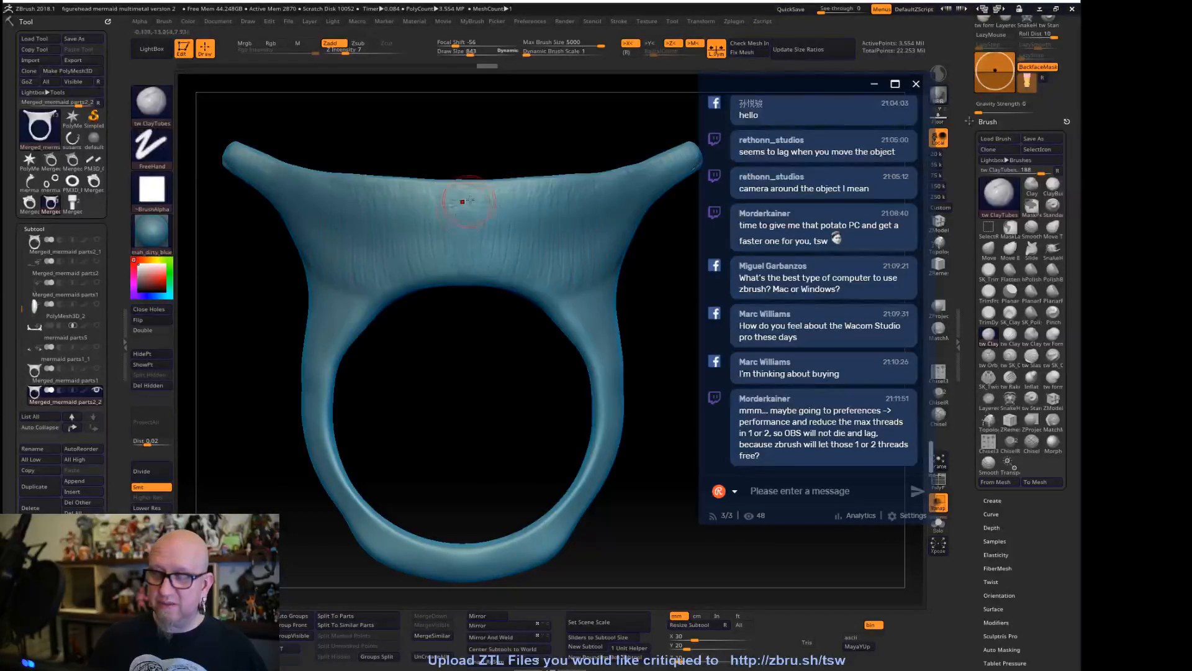
pyautogui.moveTo(578, 352); pyautogui.dragTo(502, 447)
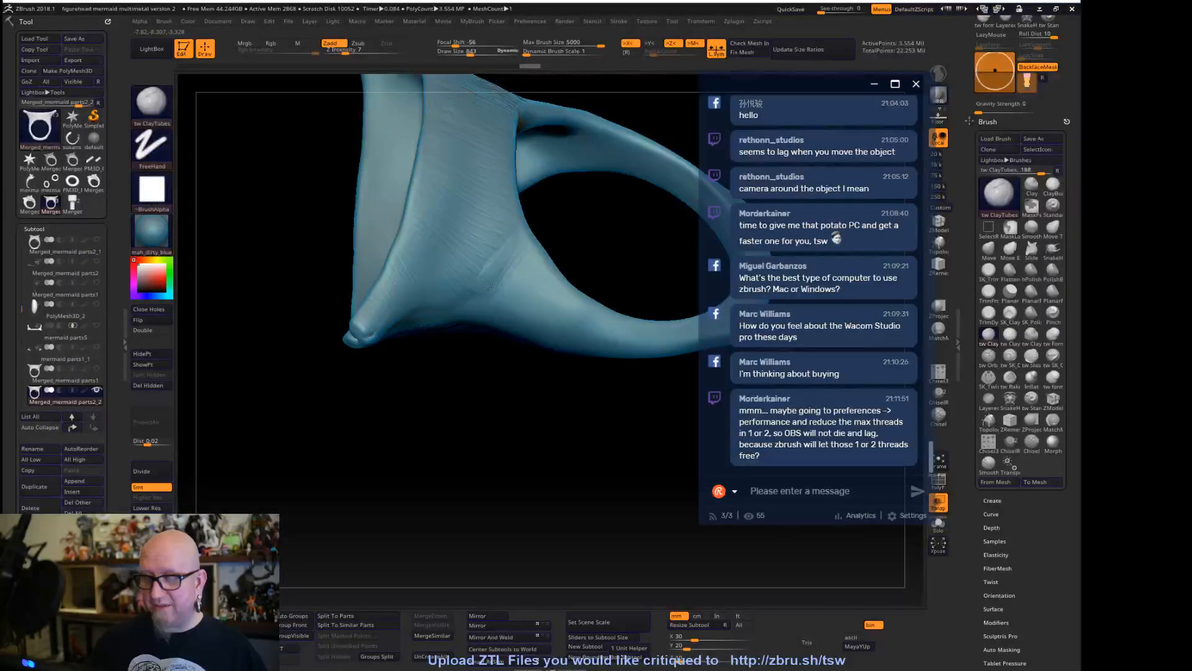
# Fill the side wall between the prong and the finger opening with clay strokes, smoothing the surface where it meets the band
pyautogui.moveTo(513, 290); pyautogui.dragTo(531, 264)
pyautogui.moveTo(388, 267)
pyautogui.mouseDown()
pyautogui.moveTo(404, 298)
pyautogui.moveTo(499, 266)
pyautogui.mouseUp()
pyautogui.moveTo(497, 311)
pyautogui.mouseDown()
pyautogui.moveTo(533, 267)
pyautogui.moveTo(548, 275)
pyautogui.mouseUp()
pyautogui.moveTo(528, 330)
pyautogui.mouseDown()
pyautogui.moveTo(559, 292)
pyautogui.moveTo(583, 308)
pyautogui.mouseUp()
pyautogui.moveTo(576, 352)
pyautogui.mouseDown()
pyautogui.moveTo(607, 317)
pyautogui.moveTo(628, 330)
pyautogui.mouseUp()
pyautogui.moveTo(671, 433)
pyautogui.mouseDown()
pyautogui.moveTo(665, 408)
pyautogui.moveTo(585, 389)
pyautogui.mouseUp()
pyautogui.keyDown('alt'); pyautogui.moveTo(504, 442); pyautogui.dragTo(618, 314); pyautogui.keyUp('alt')
pyautogui.keyDown('shift'); pyautogui.moveTo(429, 186); pyautogui.dragTo(399, 155); pyautogui.keyUp('shift')
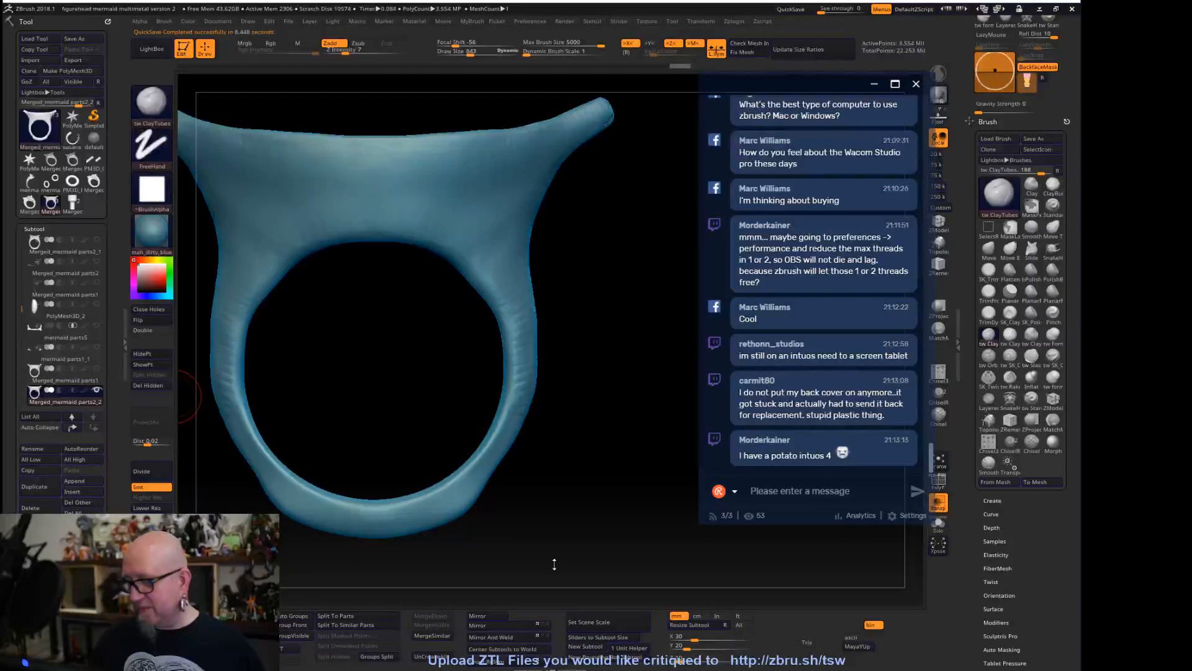
# Thicken the outer edge of the band beside the finger opening with clay strokes
pyautogui.keyDown('alt'); pyautogui.moveTo(588, 477); pyautogui.dragTo(633, 501); pyautogui.keyUp('alt')
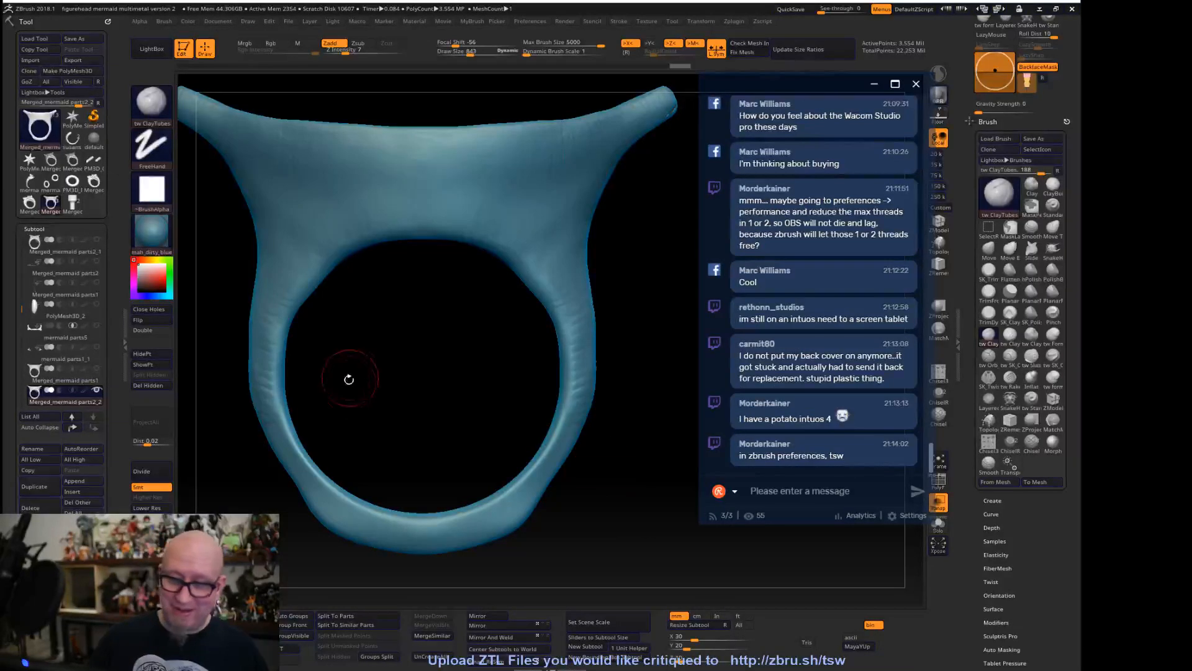
pyautogui.moveTo(614, 551); pyautogui.dragTo(544, 427)
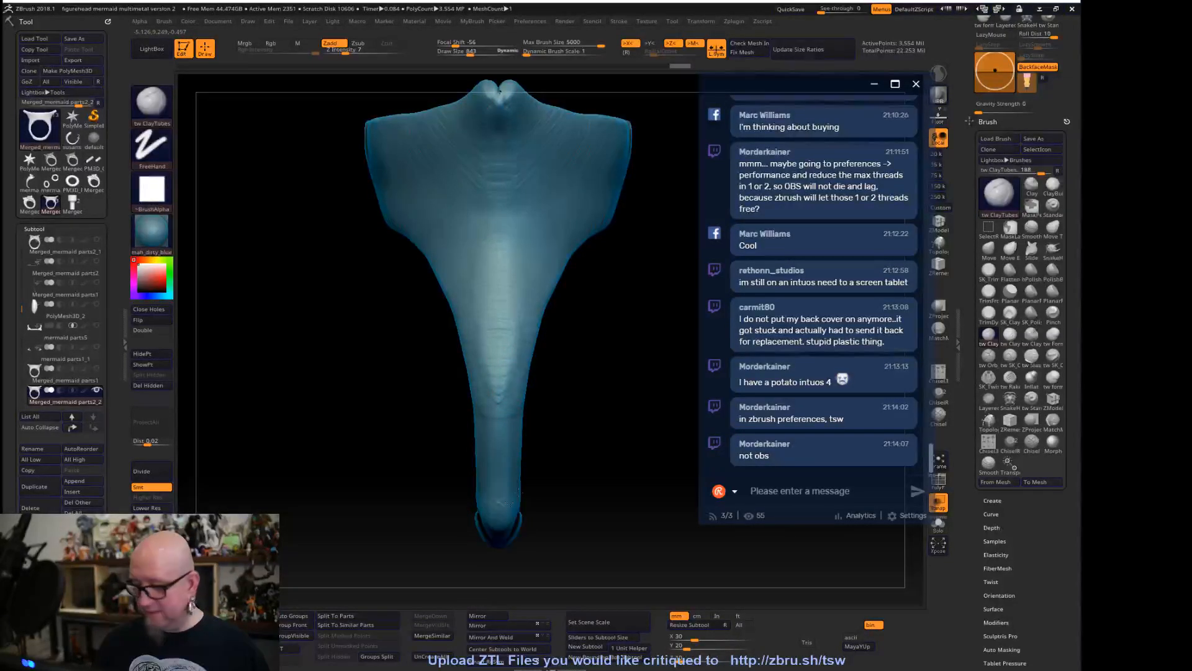
pyautogui.moveTo(496, 493)
pyautogui.mouseDown()
pyautogui.moveTo(531, 346)
pyautogui.moveTo(497, 199)
pyautogui.moveTo(500, 102)
pyautogui.moveTo(617, 329)
pyautogui.moveTo(567, 359)
pyautogui.mouseUp()
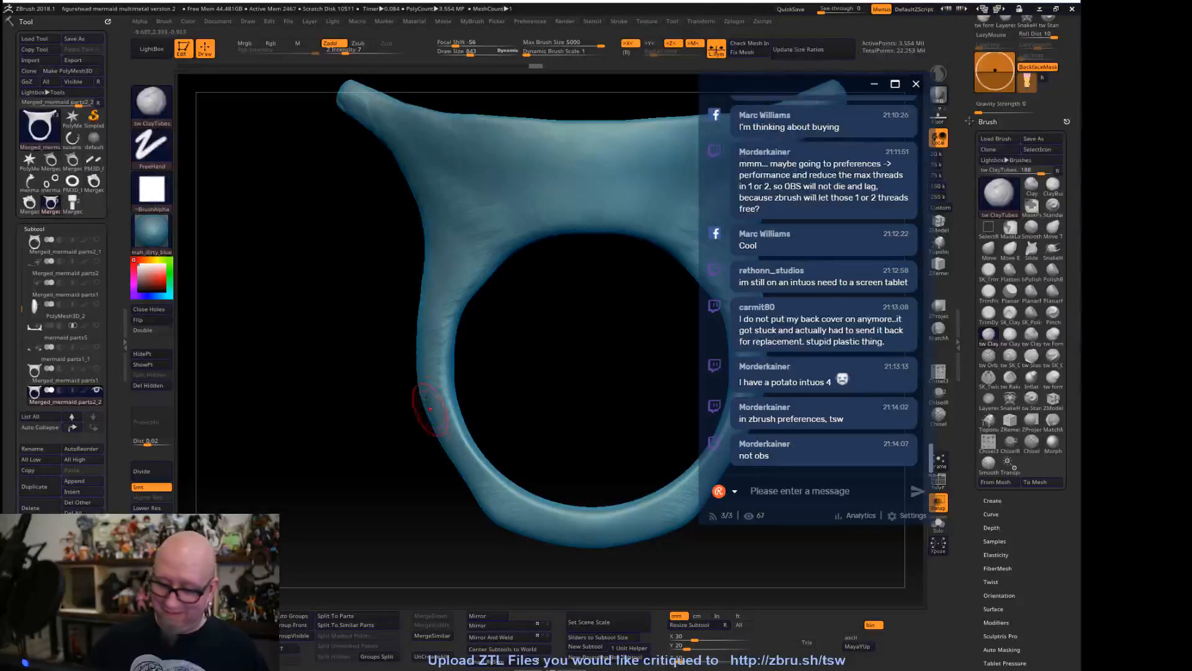
pyautogui.moveTo(429, 422)
pyautogui.mouseDown()
pyautogui.moveTo(472, 475)
pyautogui.moveTo(460, 466)
pyautogui.mouseUp()
pyautogui.moveTo(423, 351); pyautogui.dragTo(462, 463)
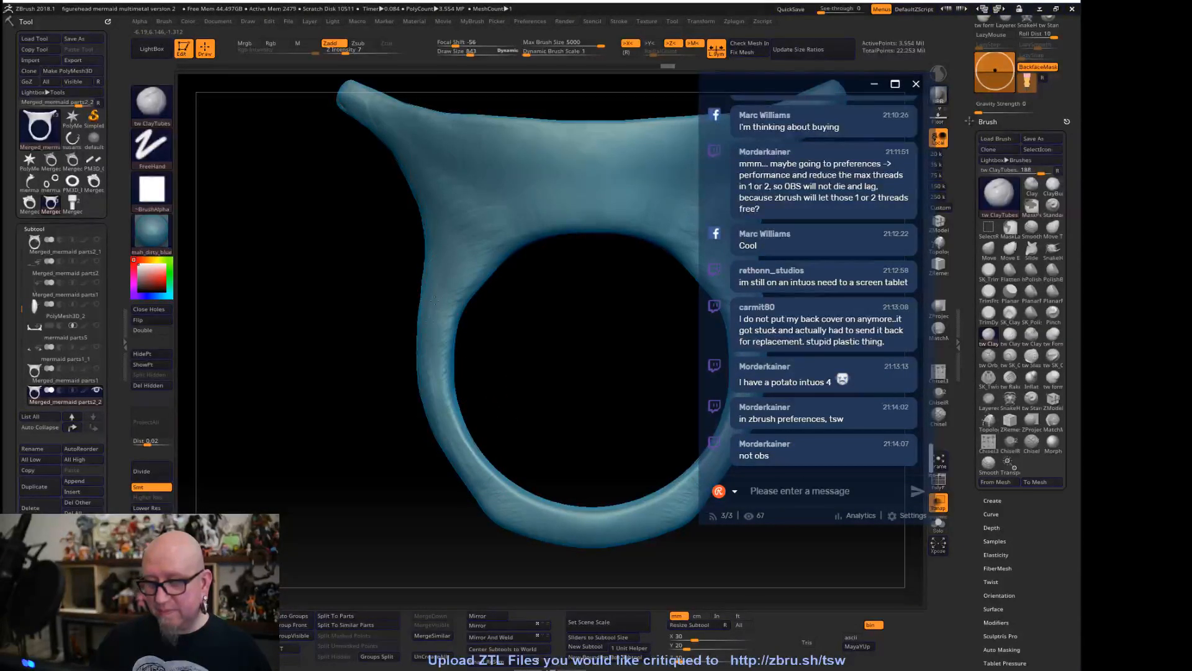
pyautogui.keyDown('alt'); pyautogui.moveTo(439, 301); pyautogui.dragTo(381, 384, button='right'); pyautogui.keyUp('alt')
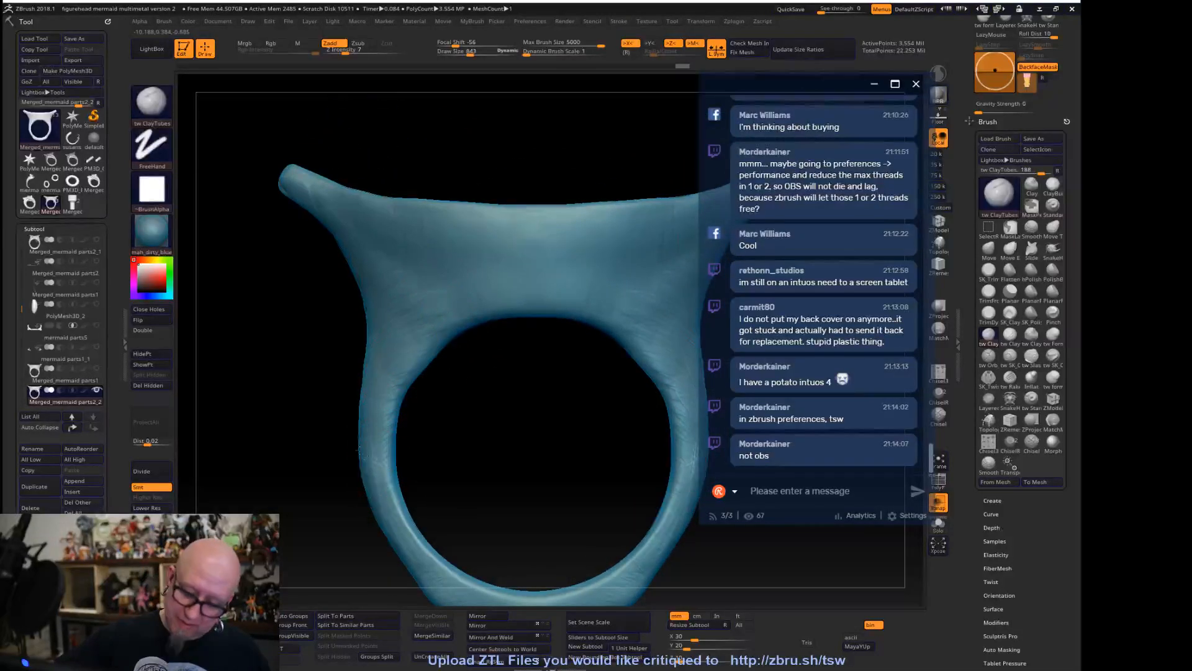
# Layer clay strokes over the shoulder and end face where the band widens into the basket
pyautogui.moveTo(386, 387)
pyautogui.mouseDown()
pyautogui.moveTo(416, 307)
pyautogui.moveTo(475, 281)
pyautogui.mouseUp()
pyautogui.moveTo(460, 367)
pyautogui.mouseDown()
pyautogui.moveTo(513, 389)
pyautogui.moveTo(602, 342)
pyautogui.moveTo(540, 285)
pyautogui.mouseUp()
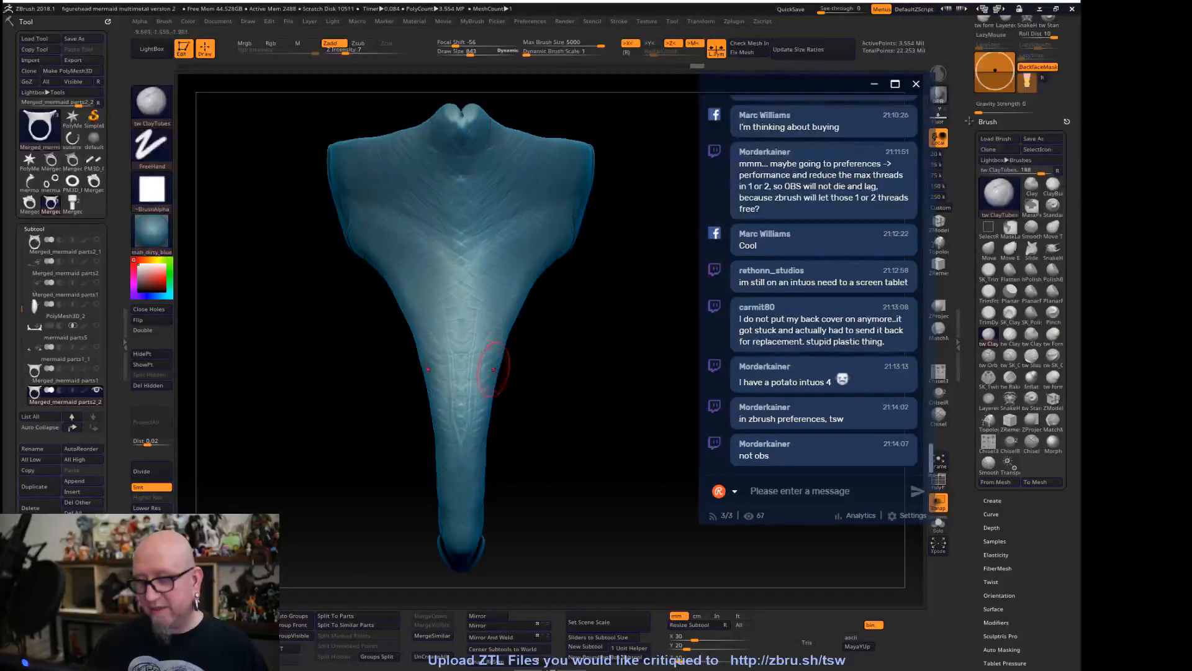
pyautogui.moveTo(562, 246)
pyautogui.mouseDown()
pyautogui.moveTo(506, 310)
pyautogui.moveTo(494, 462)
pyautogui.mouseUp()
pyautogui.moveTo(505, 529)
pyautogui.mouseDown()
pyautogui.moveTo(569, 334)
pyautogui.moveTo(573, 209)
pyautogui.mouseUp()
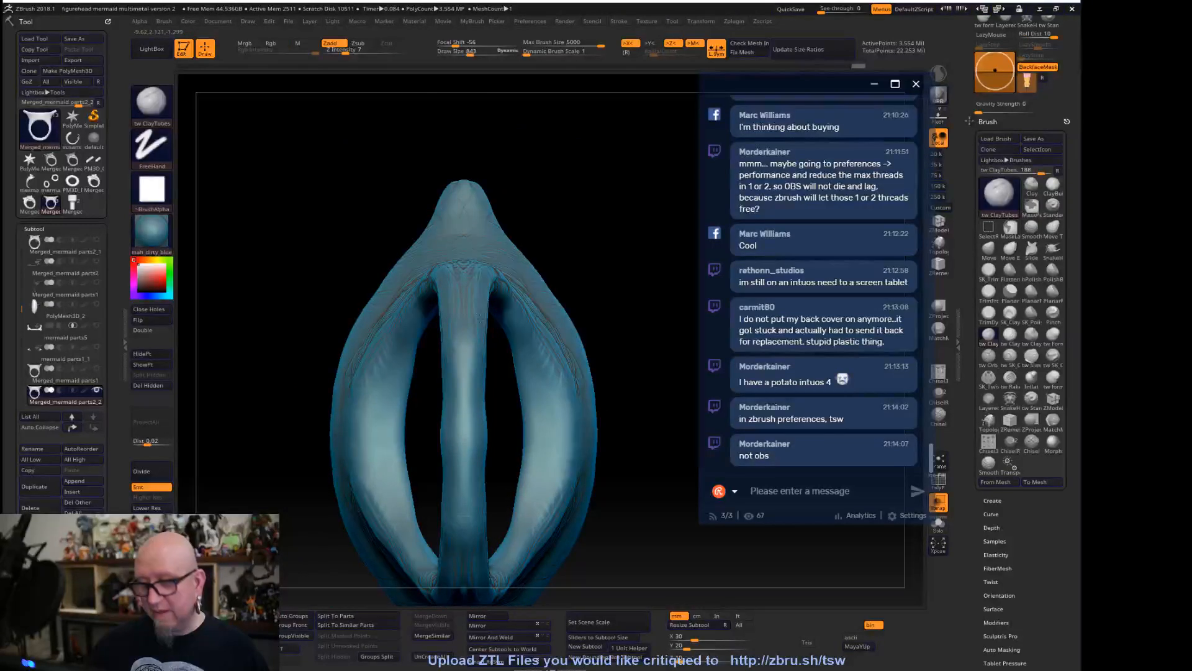
# Build up the centre of the lower band with lengthwise clay strokes and check it from several angles
pyautogui.moveTo(475, 317); pyautogui.dragTo(476, 484)
pyautogui.moveTo(488, 380)
pyautogui.mouseDown()
pyautogui.moveTo(488, 472)
pyautogui.moveTo(465, 411)
pyautogui.moveTo(465, 492)
pyautogui.mouseUp()
pyautogui.moveTo(463, 357); pyautogui.dragTo(465, 514)
pyautogui.moveTo(621, 298)
pyautogui.mouseDown()
pyautogui.moveTo(636, 280)
pyautogui.moveTo(578, 349)
pyautogui.moveTo(591, 329)
pyautogui.mouseUp()
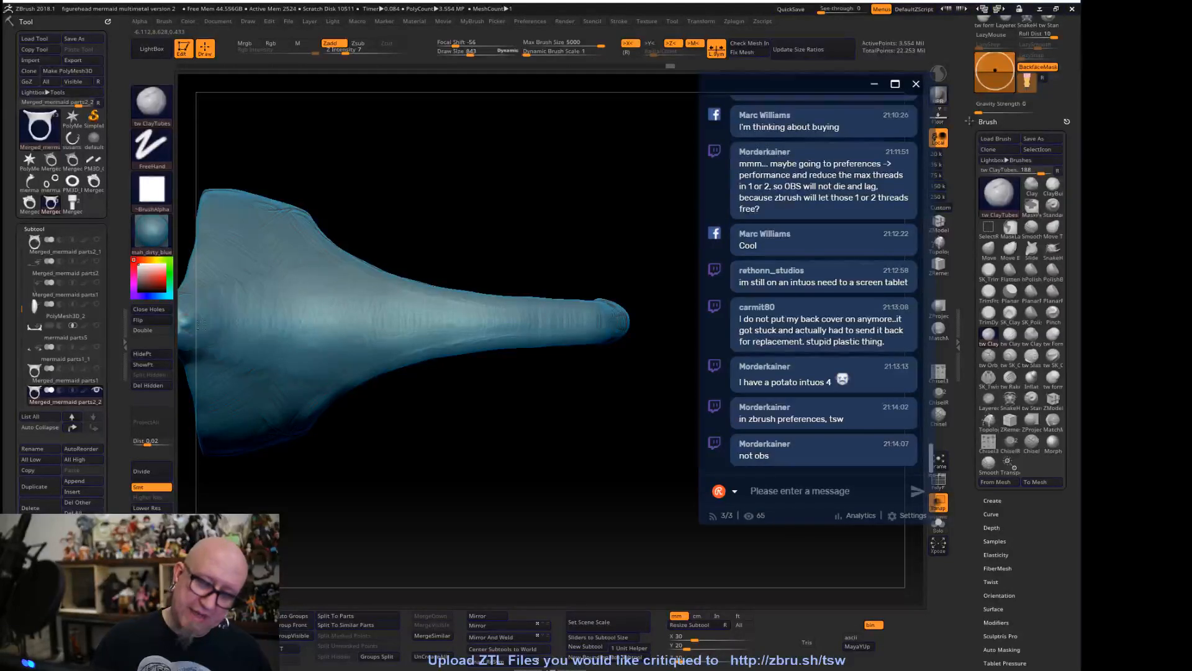
pyautogui.keyDown('shift'); pyautogui.moveTo(346, 515); pyautogui.dragTo(351, 365); pyautogui.keyUp('shift')
pyautogui.keyDown('alt'); pyautogui.moveTo(561, 426); pyautogui.dragTo(595, 451); pyautogui.keyUp('alt')
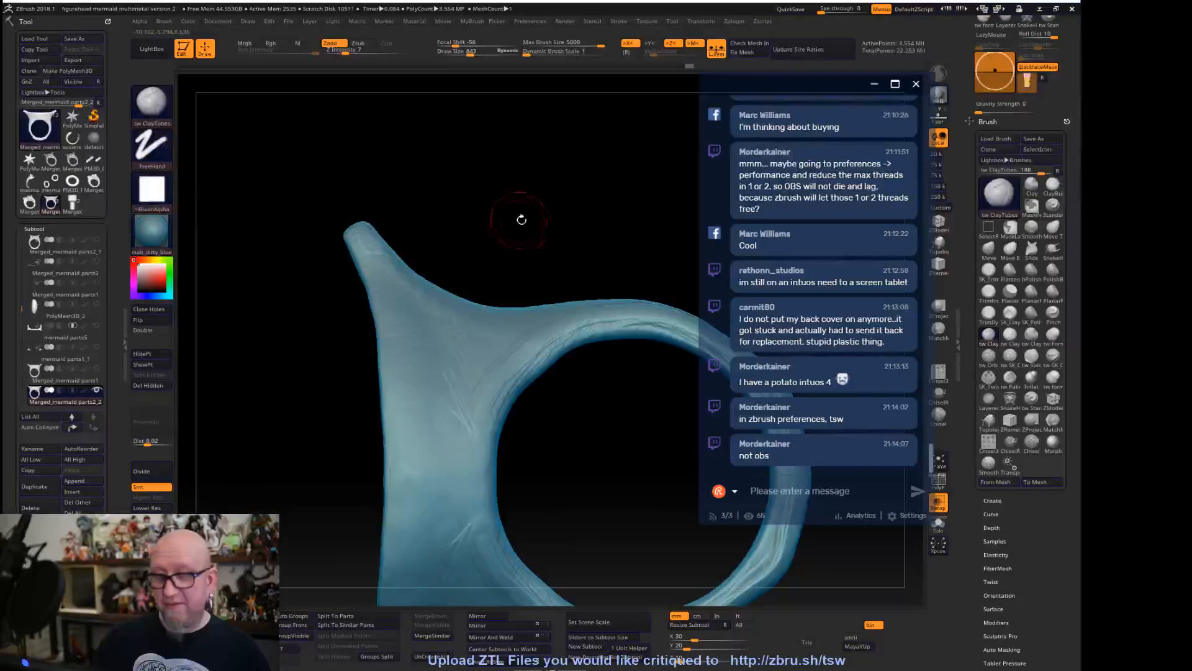
pyautogui.moveTo(519, 218); pyautogui.dragTo(485, 234)
# Smooth the rounded prong tip at the end of the ring's basket
pyautogui.moveTo(441, 140)
pyautogui.keyDown('shift'); pyautogui.mouseDown()
pyautogui.moveTo(454, 176)
pyautogui.moveTo(439, 163)
pyautogui.mouseUp(); pyautogui.keyUp('shift')
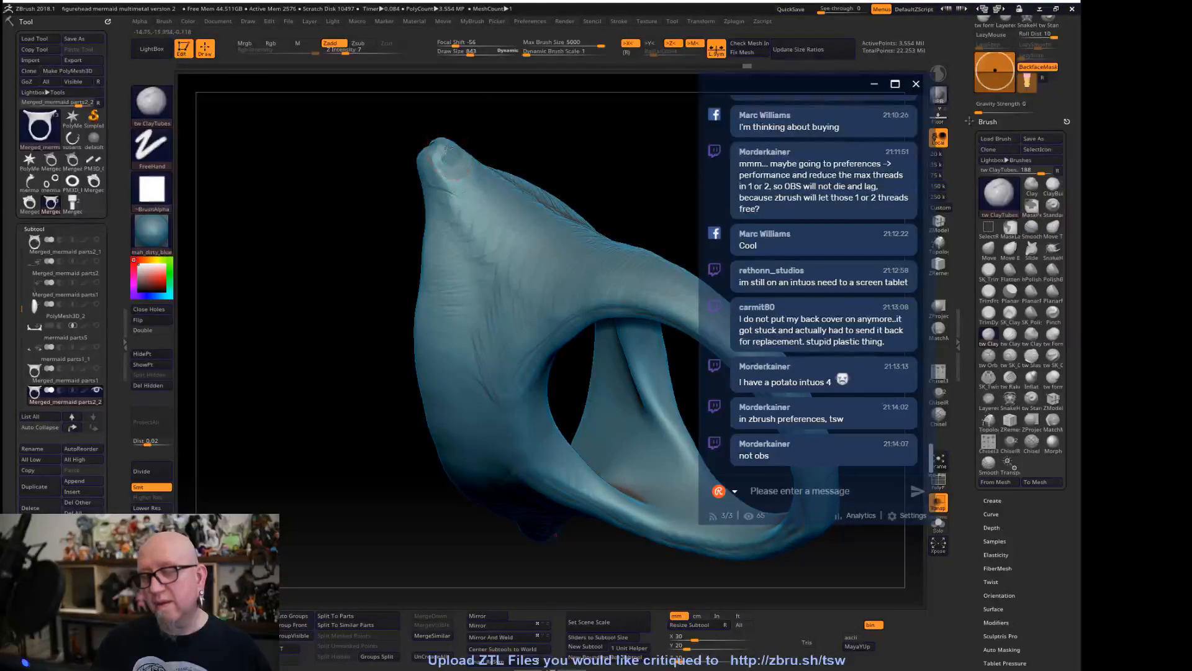
pyautogui.press('shift')
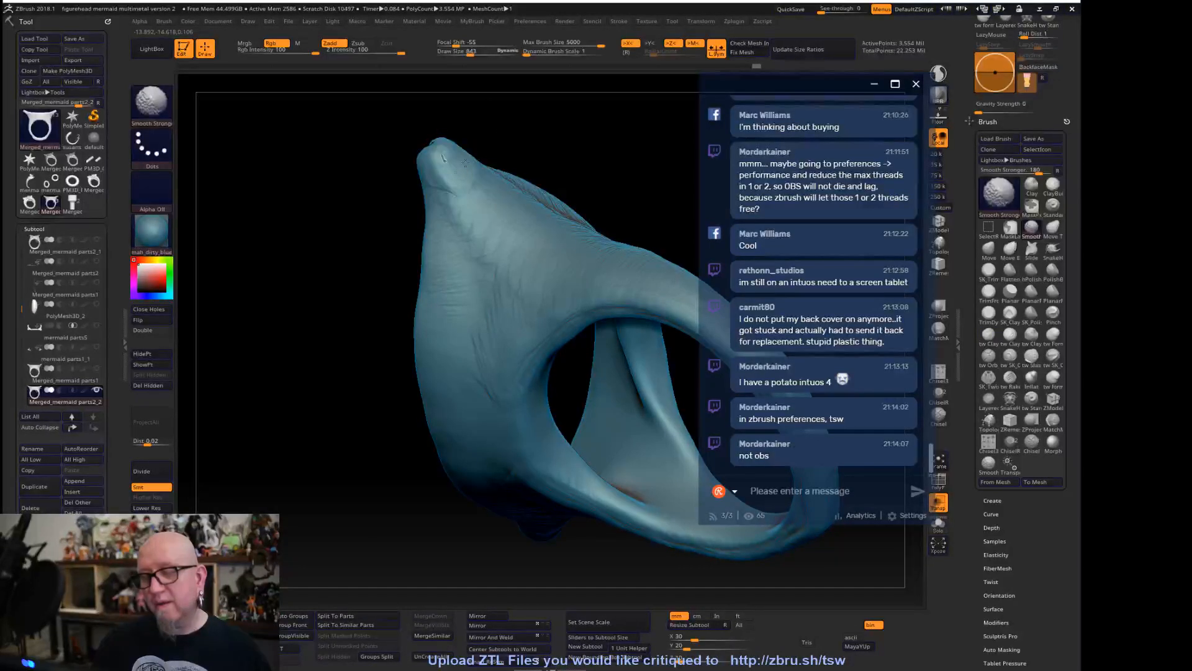
pyautogui.moveTo(674, 205); pyautogui.dragTo(627, 324)
pyautogui.moveTo(649, 253)
pyautogui.mouseDown()
pyautogui.moveTo(639, 158)
pyautogui.moveTo(608, 312)
pyautogui.moveTo(621, 338)
pyautogui.mouseUp()
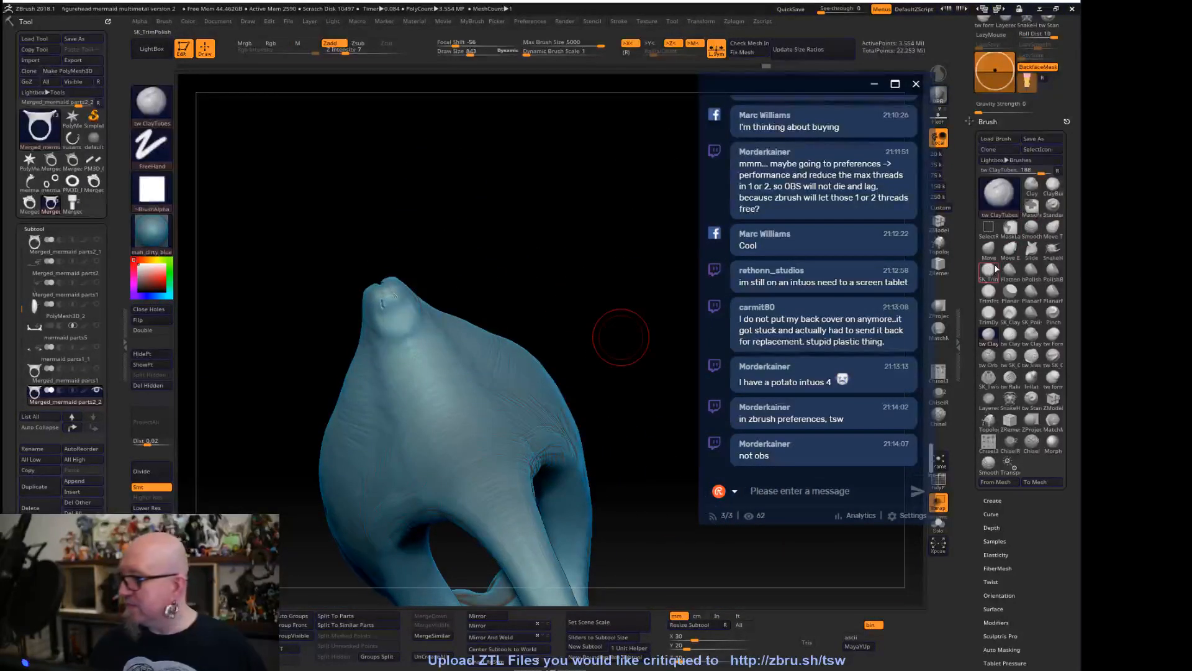
# Switch to the SK_TrimPolish brush and flatten the underside of the prong tip
pyautogui.click(990, 270)
pyautogui.moveTo(399, 320)
pyautogui.mouseDown()
pyautogui.moveTo(406, 332)
pyautogui.moveTo(406, 319)
pyautogui.mouseUp()
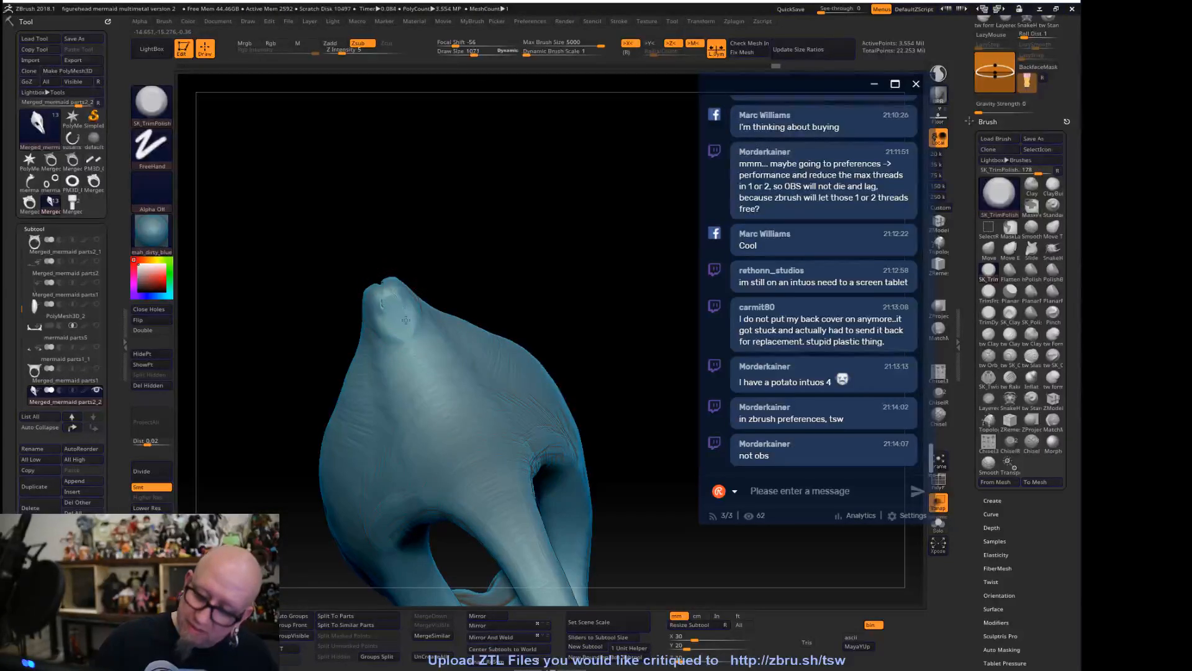
pyautogui.moveTo(407, 323); pyautogui.dragTo(393, 305)
pyautogui.moveTo(612, 295); pyautogui.dragTo(625, 216)
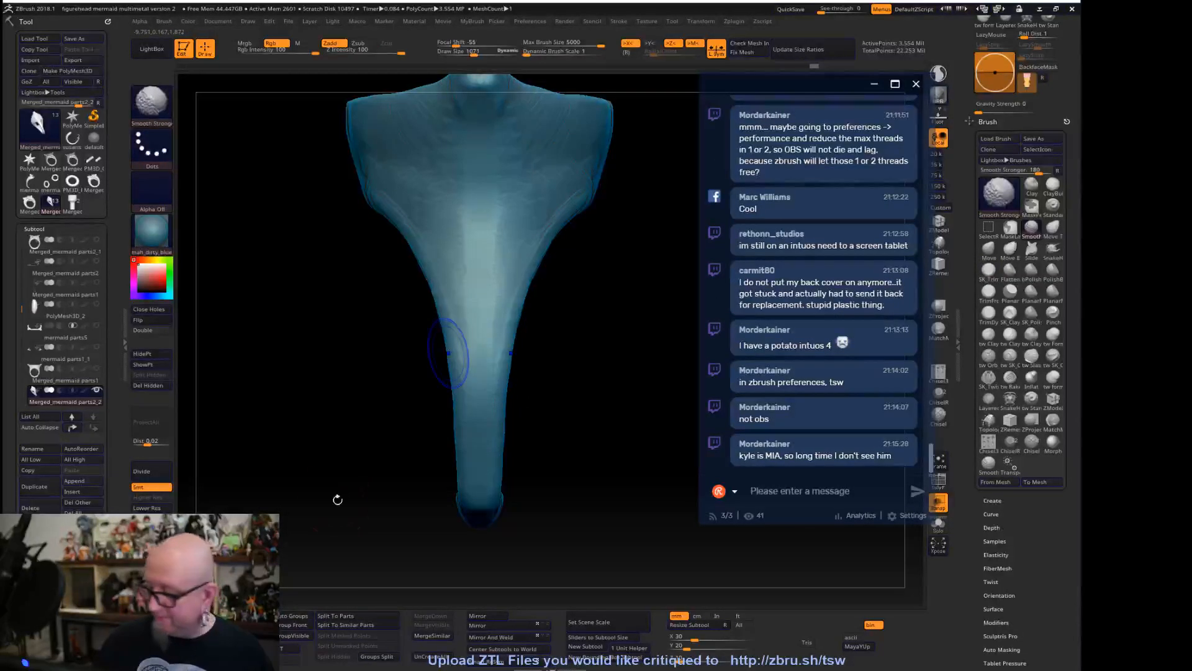
# Smooth the band's outer edges and polish a flat plane down the centre of its outer face with SK_TrimPolish
pyautogui.moveTo(456, 456); pyautogui.dragTo(444, 391)
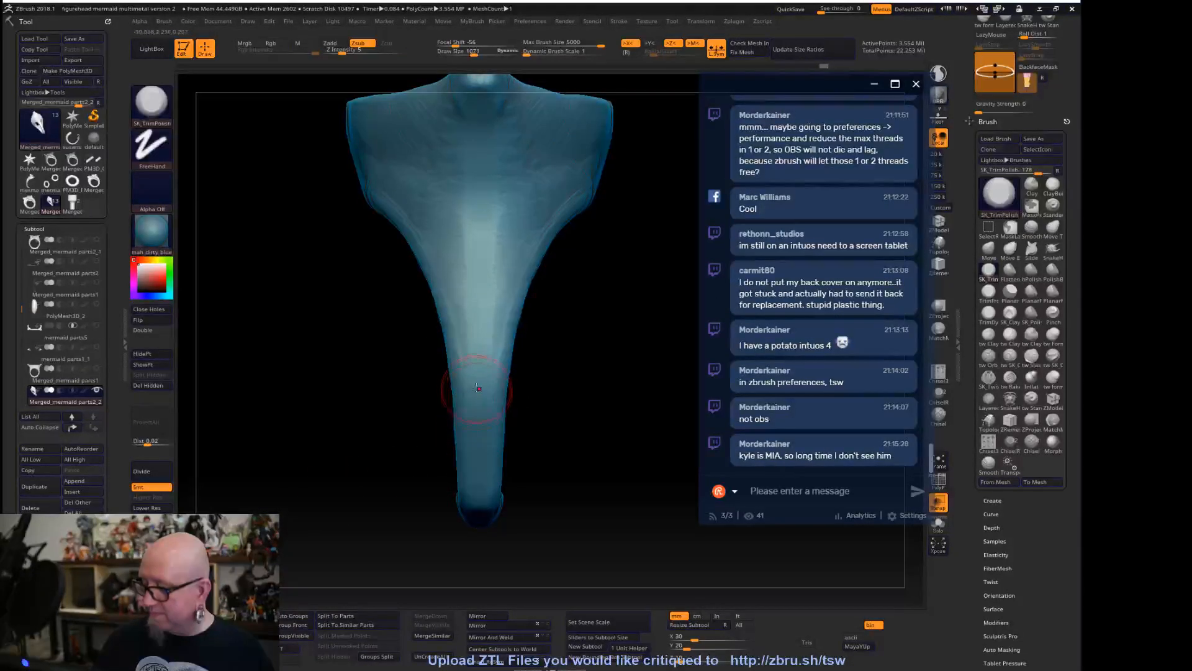
pyautogui.moveTo(479, 290); pyautogui.dragTo(480, 346)
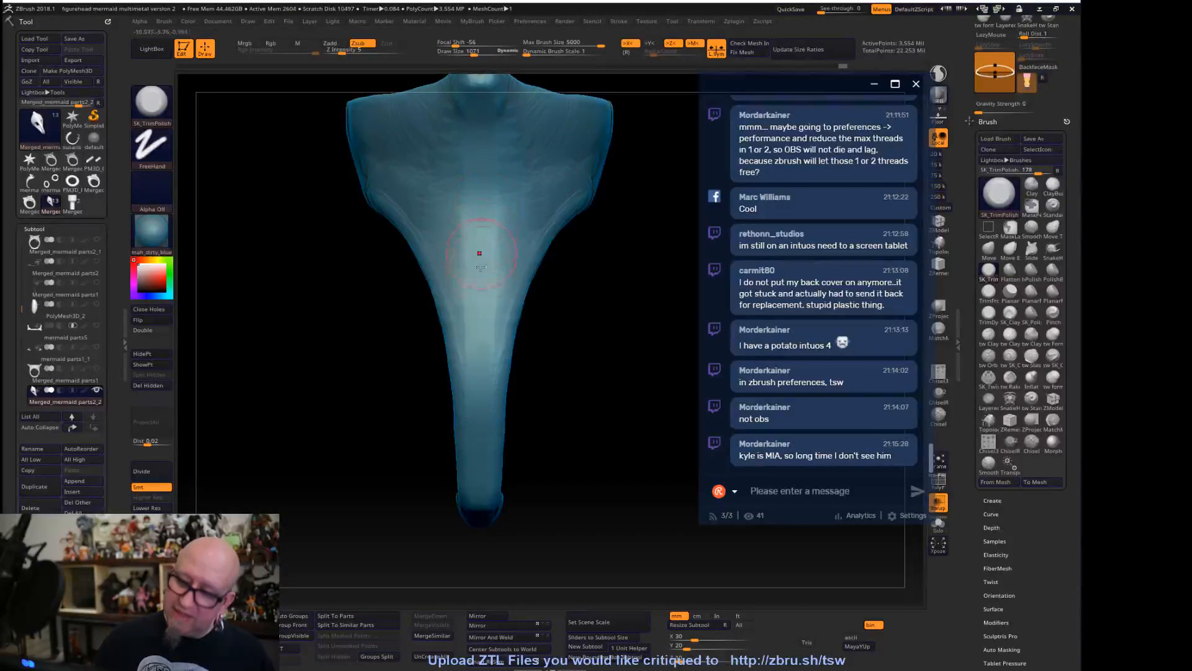
pyautogui.moveTo(500, 121); pyautogui.dragTo(444, 348, button='right')
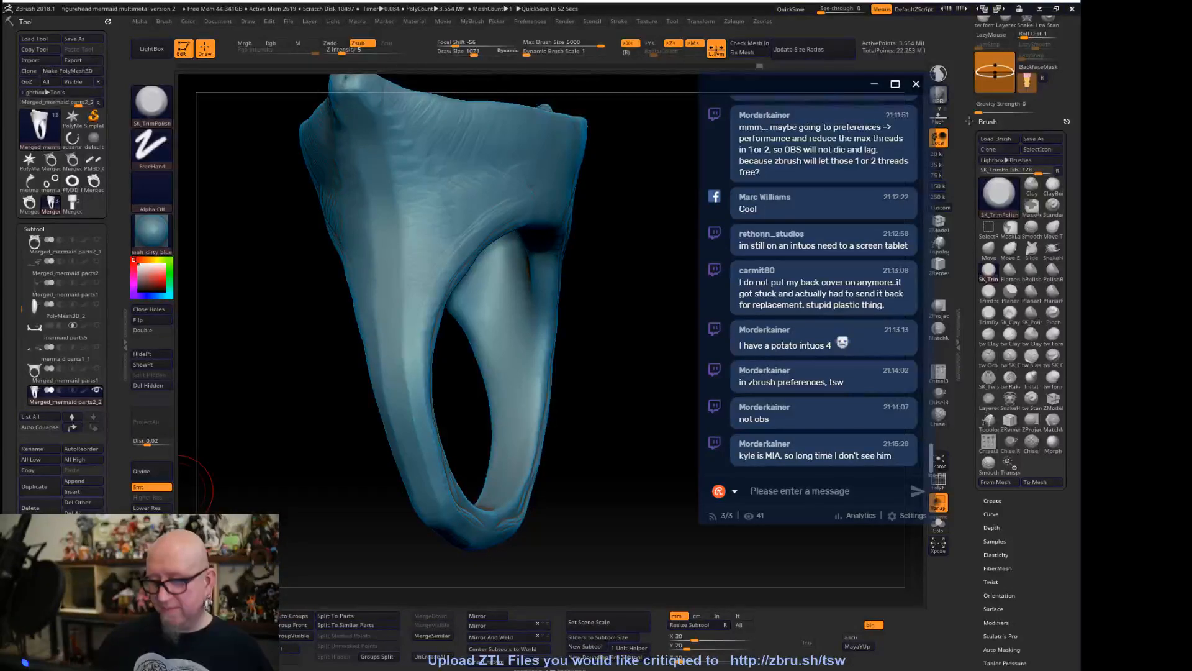
pyautogui.keyDown('shift'); pyautogui.moveTo(179, 490); pyautogui.dragTo(593, 516); pyautogui.keyUp('shift')
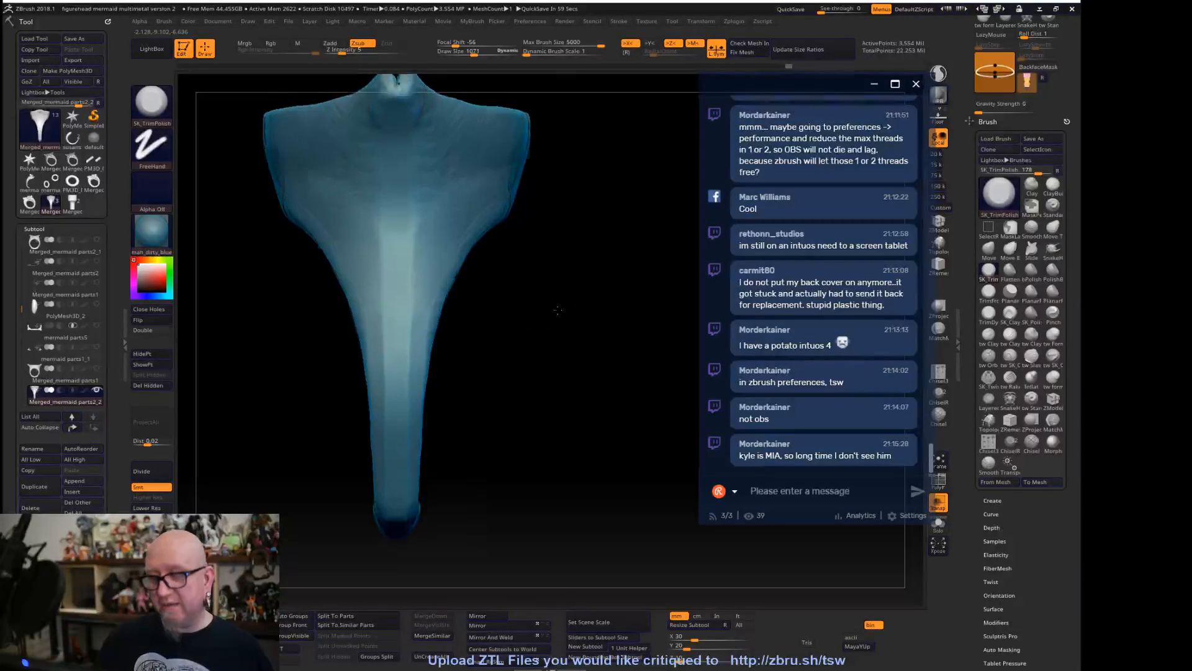
# Polish the prong and the adjoining basket wall into cleaner planes with SK_TrimPolish strokes
pyautogui.keyDown('alt'); pyautogui.moveTo(512, 206); pyautogui.dragTo(518, 322); pyautogui.keyUp('alt')
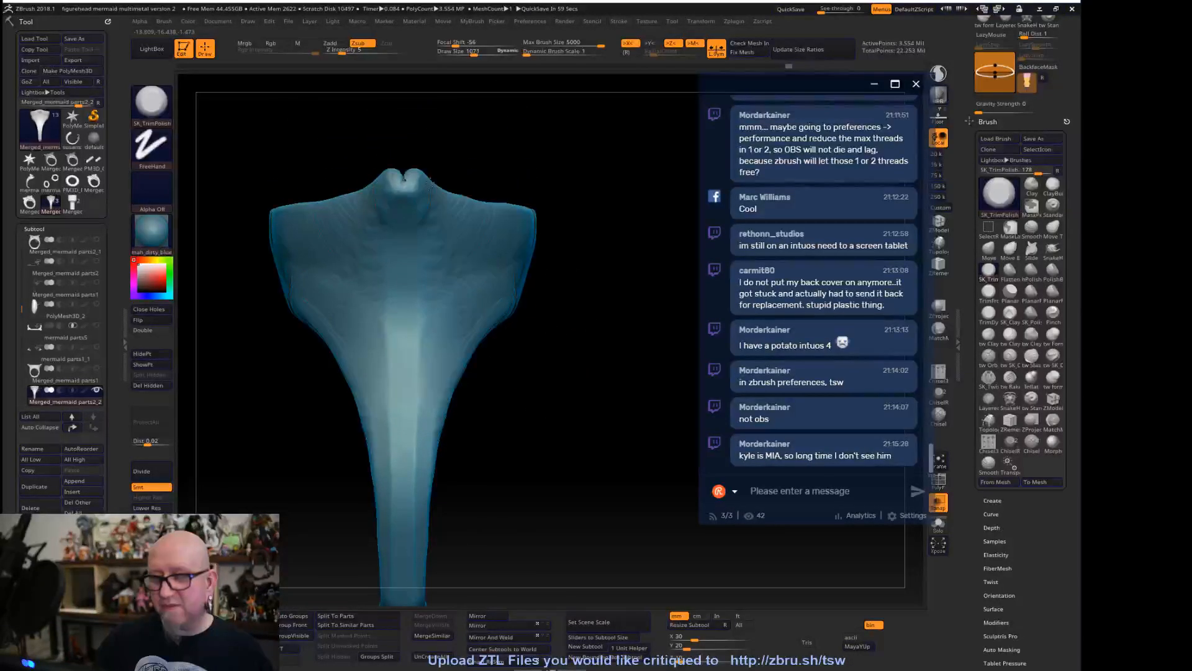
pyautogui.moveTo(559, 189); pyautogui.dragTo(429, 175)
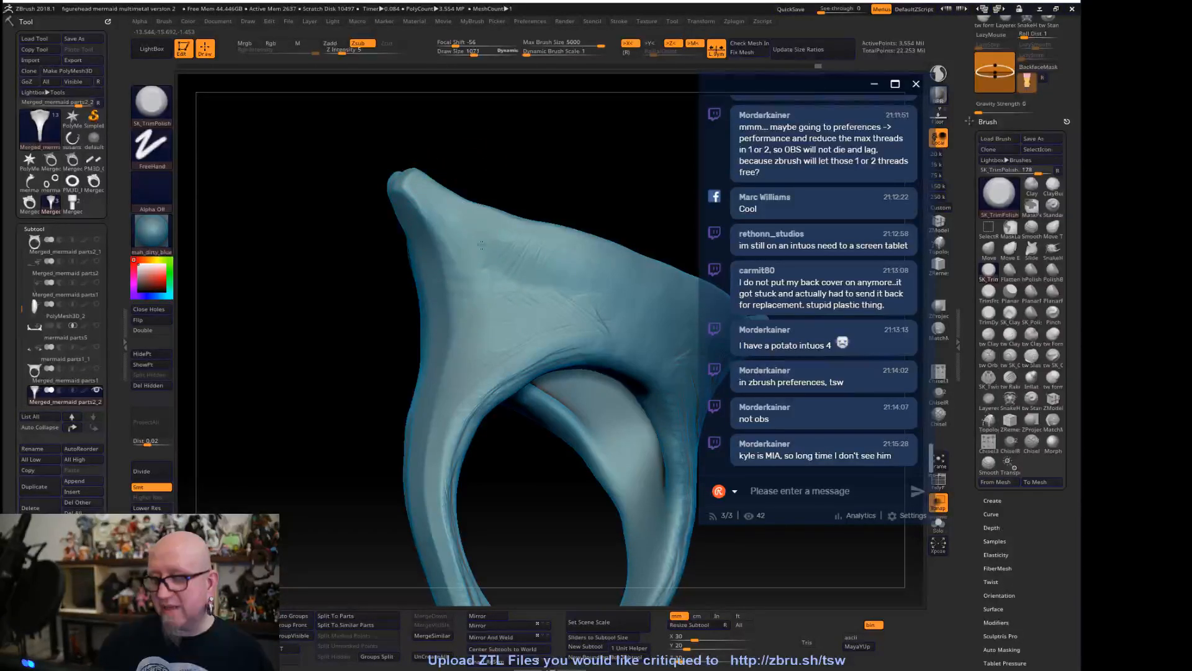
pyautogui.keyDown('shift'); pyautogui.moveTo(605, 185); pyautogui.dragTo(639, 187); pyautogui.keyUp('shift')
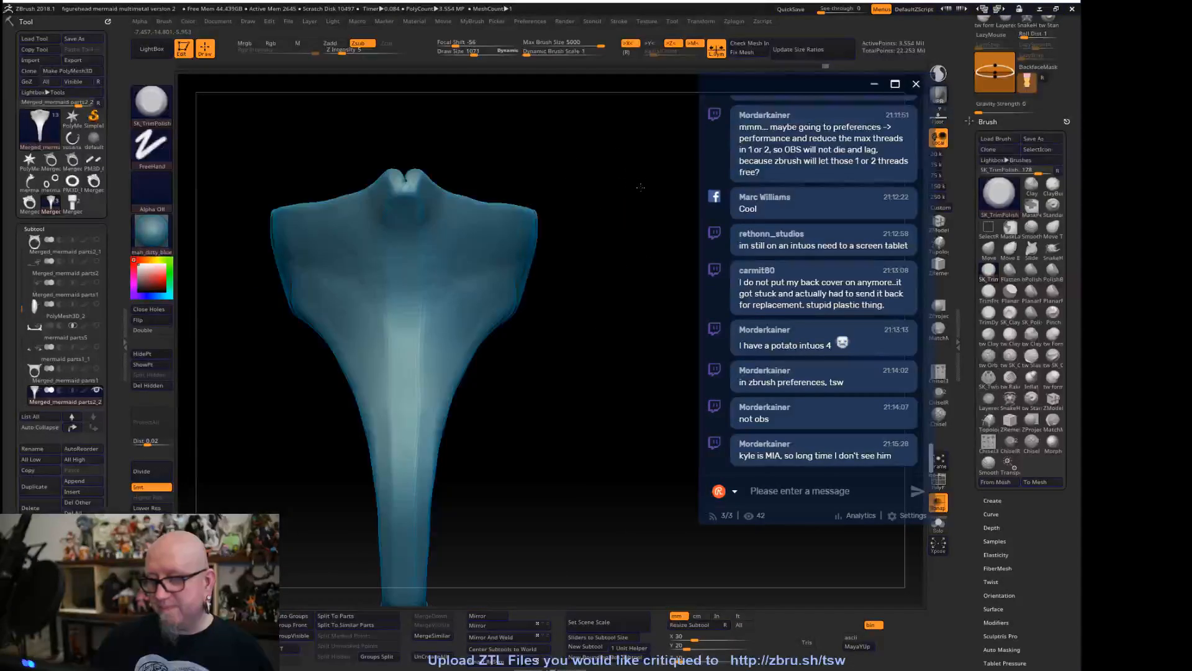
pyautogui.moveTo(559, 213); pyautogui.dragTo(425, 206)
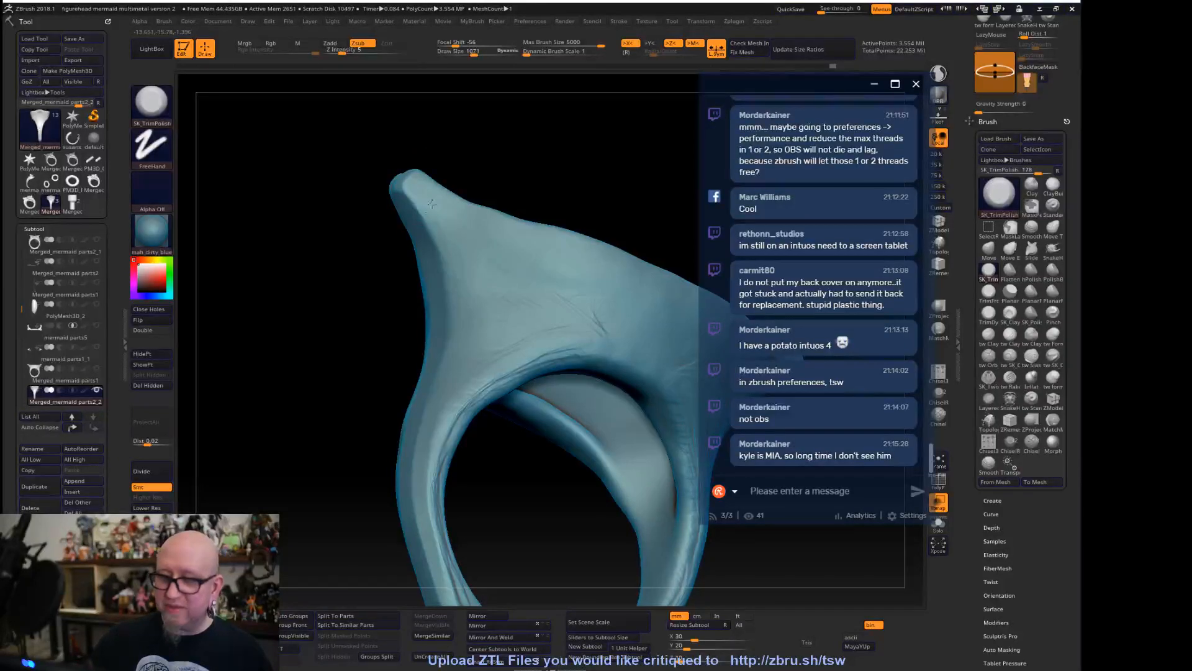
# Enlarge the brush to a draw size of 1326 and polish the wall beside the finger hole with SK_TrimPolish
pyautogui.keyDown('shift'); pyautogui.moveTo(547, 171); pyautogui.dragTo(567, 155); pyautogui.keyUp('shift')
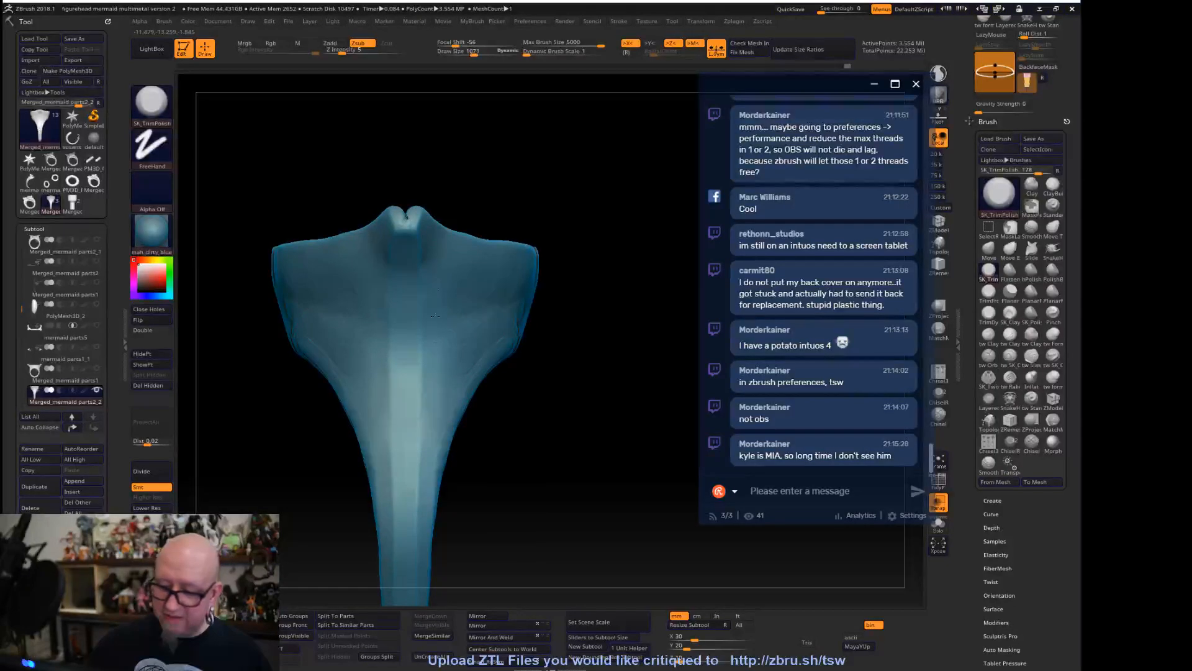
pyautogui.moveTo(564, 367); pyautogui.dragTo(604, 236)
pyautogui.press('space')
pyautogui.moveTo(391, 338); pyautogui.dragTo(428, 339)
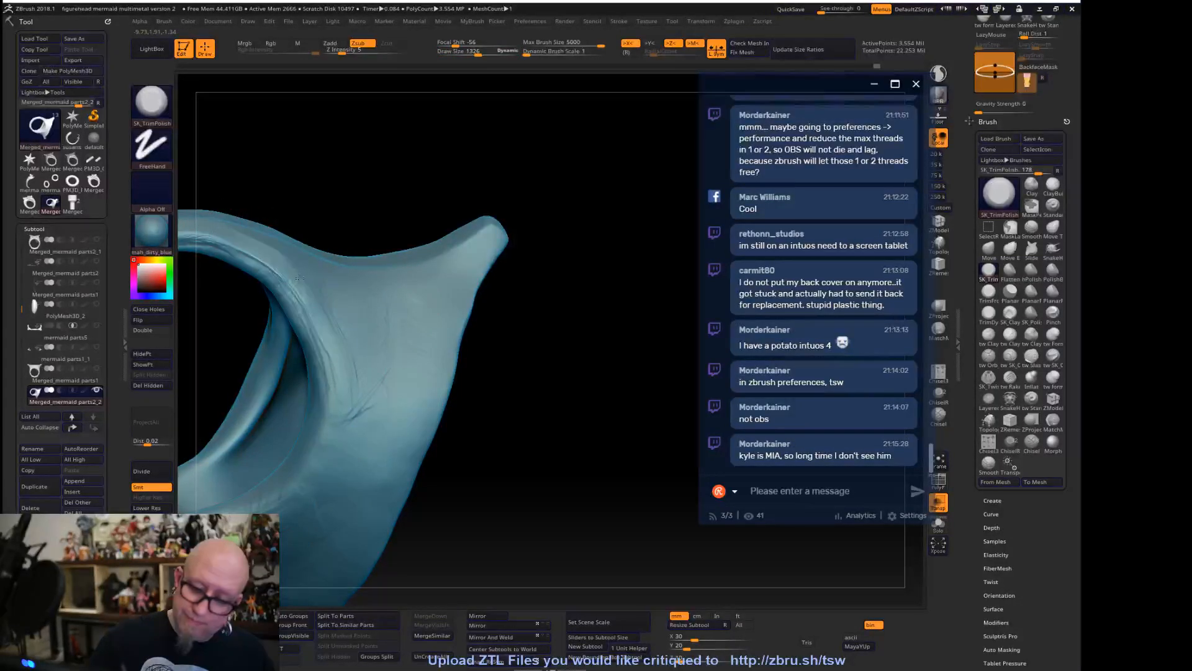
pyautogui.moveTo(253, 258)
pyautogui.mouseDown()
pyautogui.moveTo(287, 280)
pyautogui.moveTo(311, 328)
pyautogui.moveTo(334, 381)
pyautogui.moveTo(333, 426)
pyautogui.mouseUp()
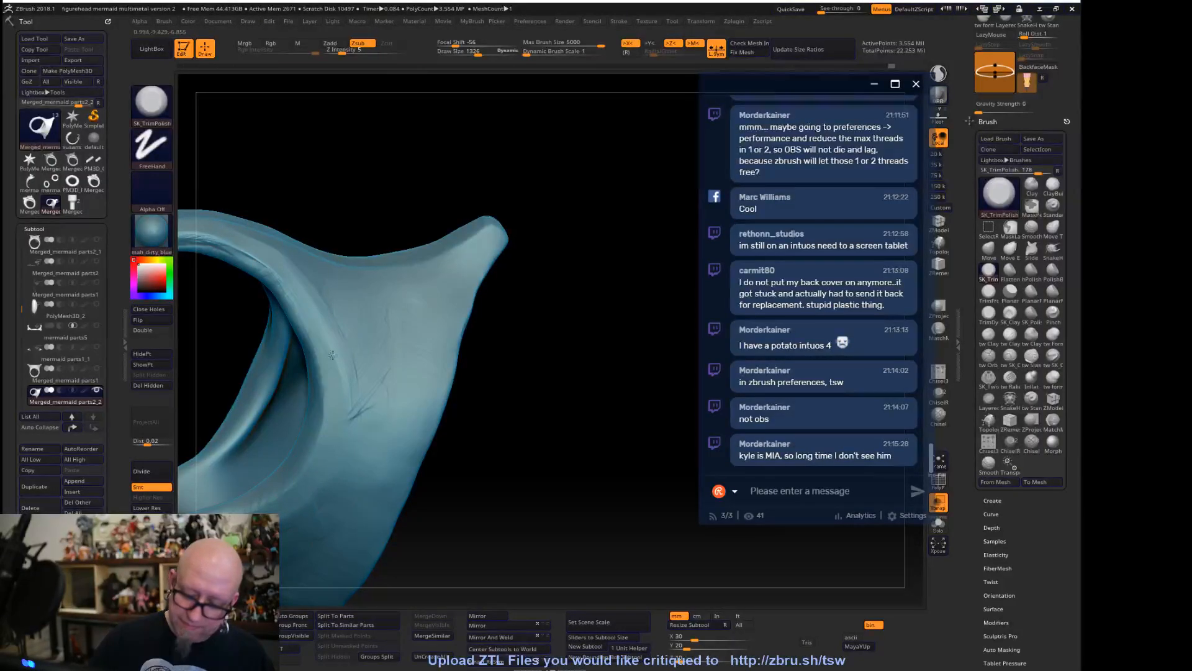
# Continue polishing the ring's side around the finger hole, working from the basket wall onto the band
pyautogui.moveTo(189, 224)
pyautogui.mouseDown()
pyautogui.moveTo(274, 267)
pyautogui.moveTo(473, 181)
pyautogui.moveTo(471, 195)
pyautogui.mouseUp()
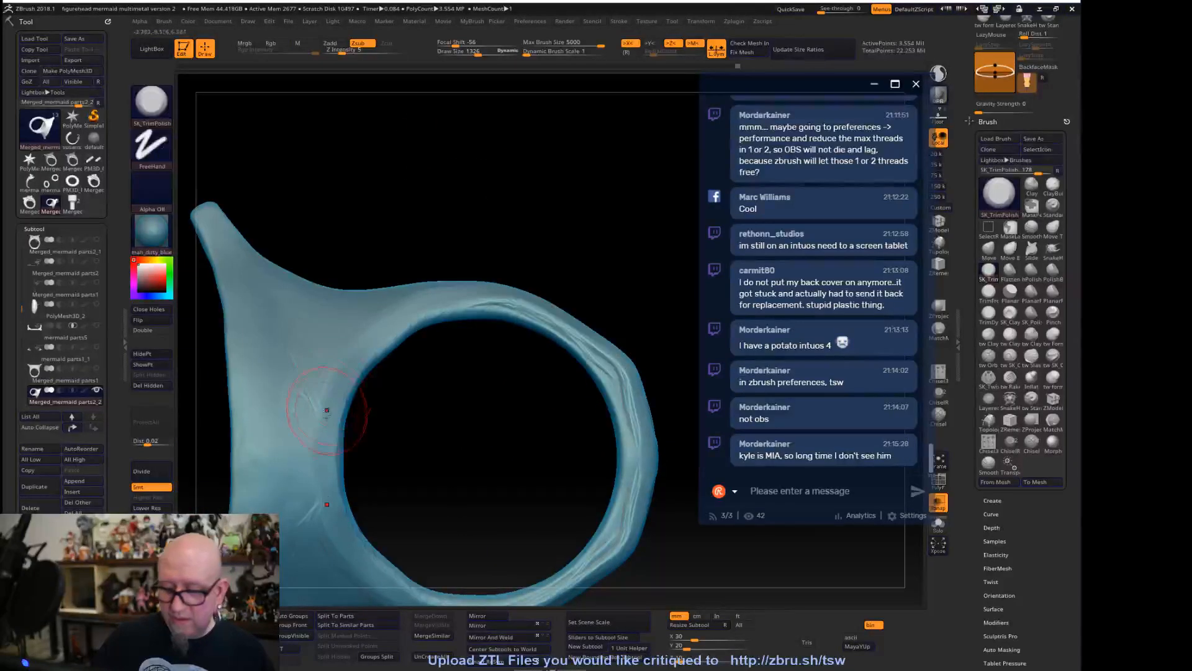
pyautogui.moveTo(435, 378); pyautogui.dragTo(360, 447)
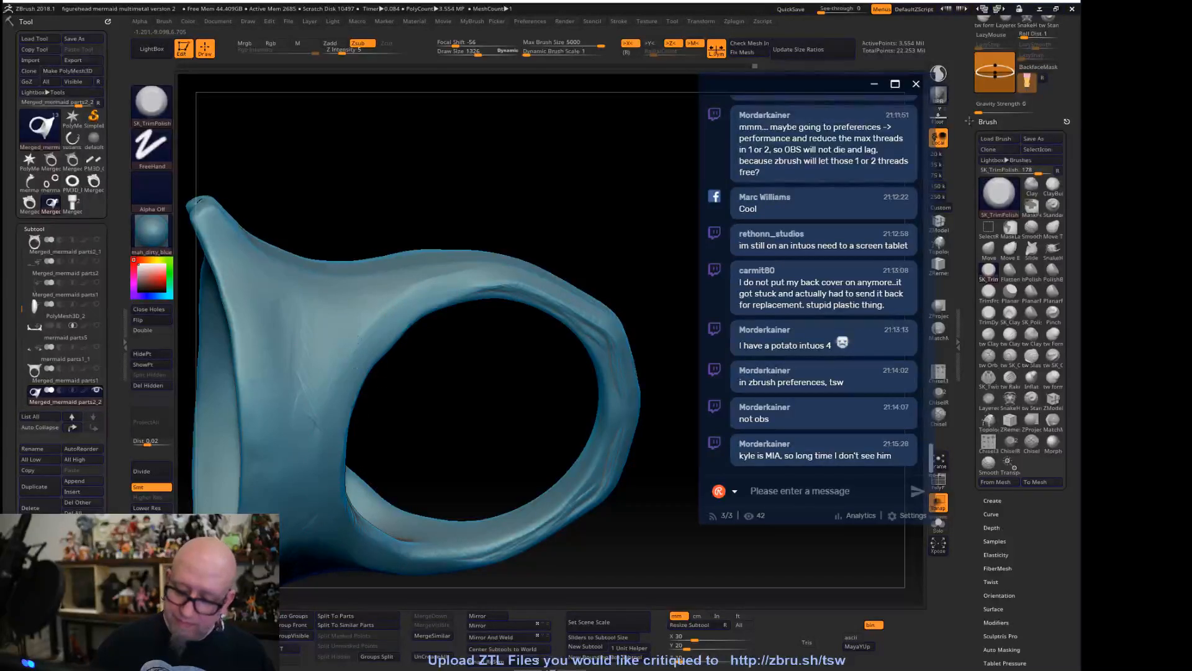
pyautogui.moveTo(567, 206); pyautogui.dragTo(549, 267)
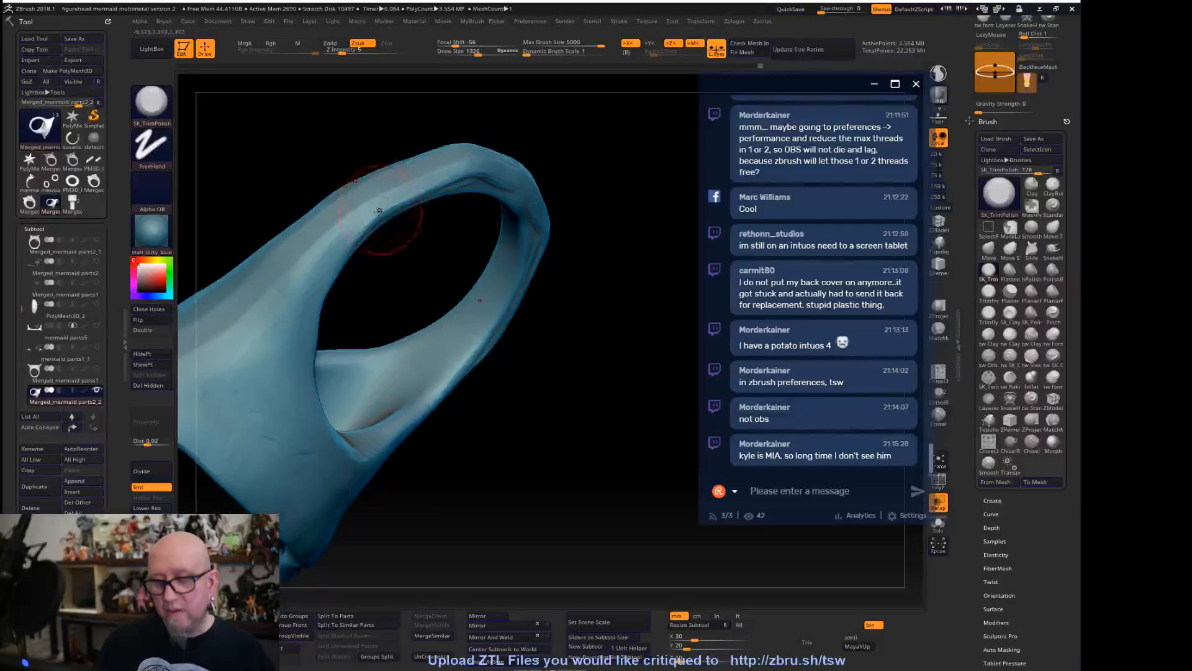